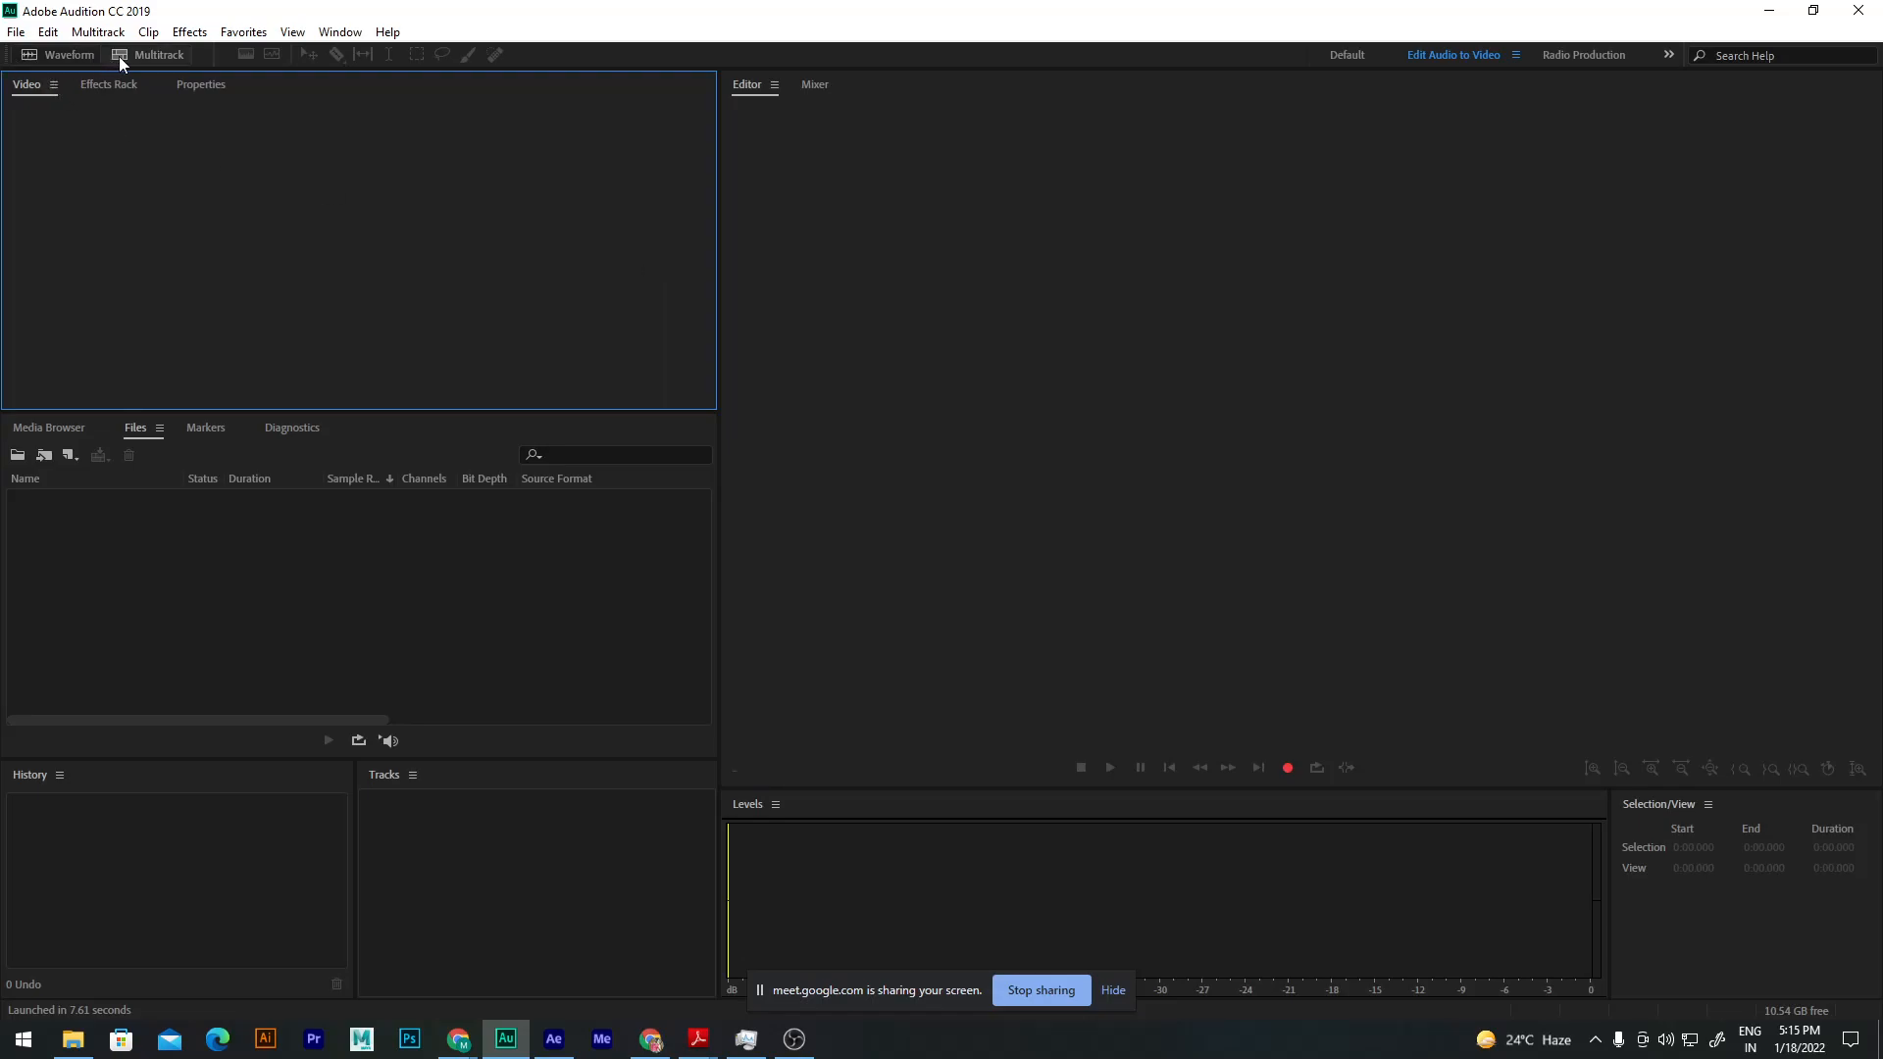
pyautogui.click(22, 36)
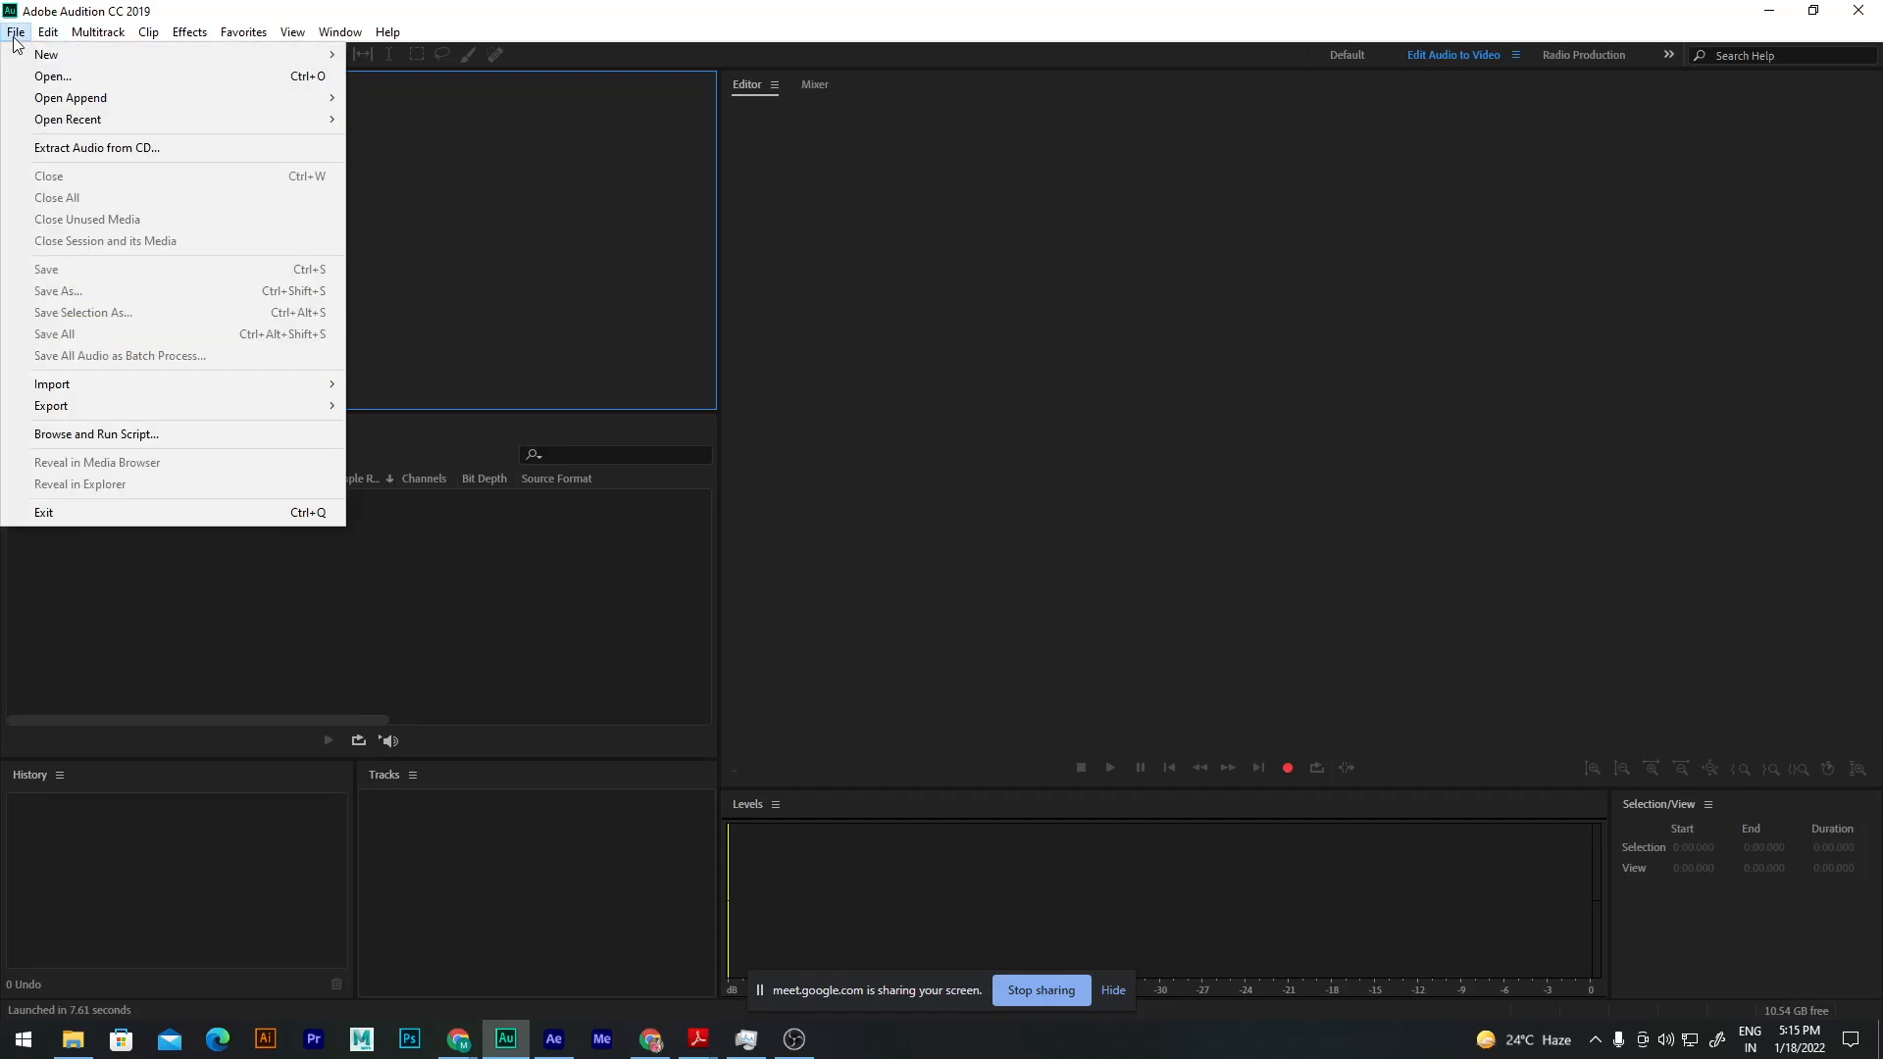
pyautogui.moveTo(55, 41)
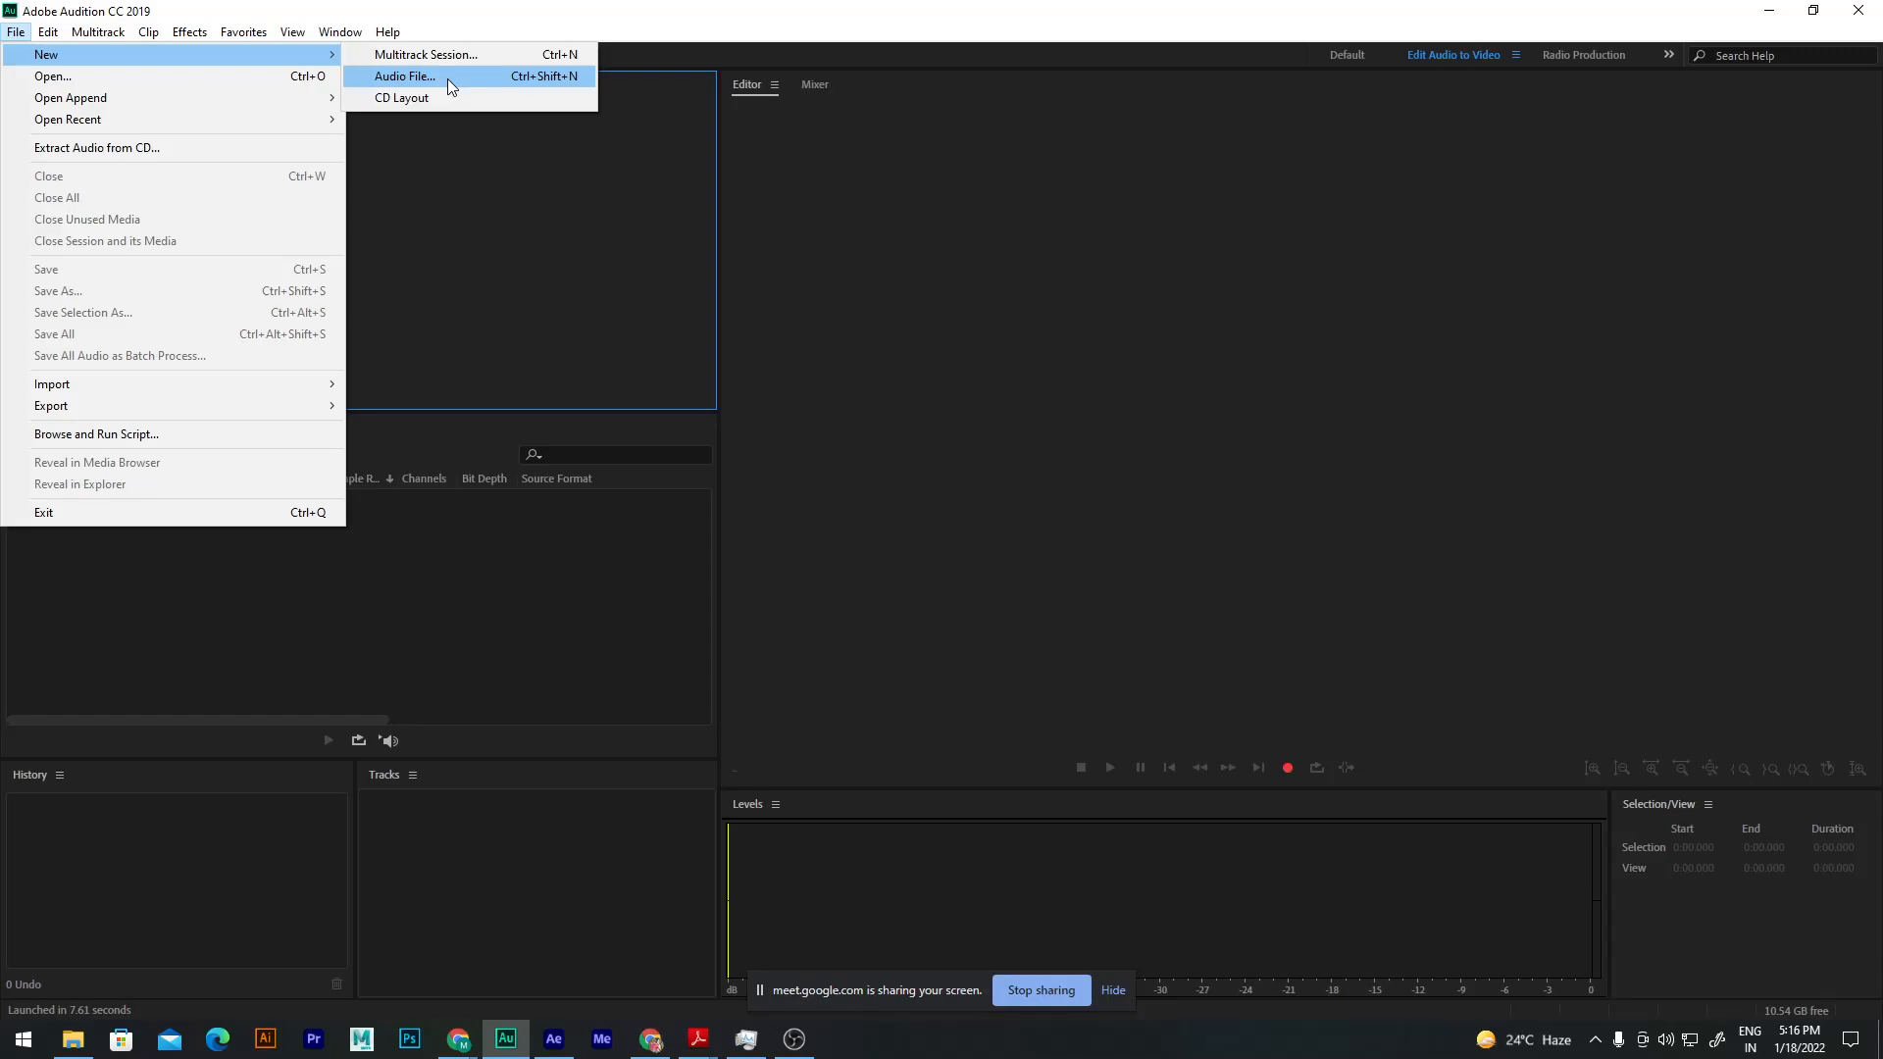
pyautogui.click(591, 662)
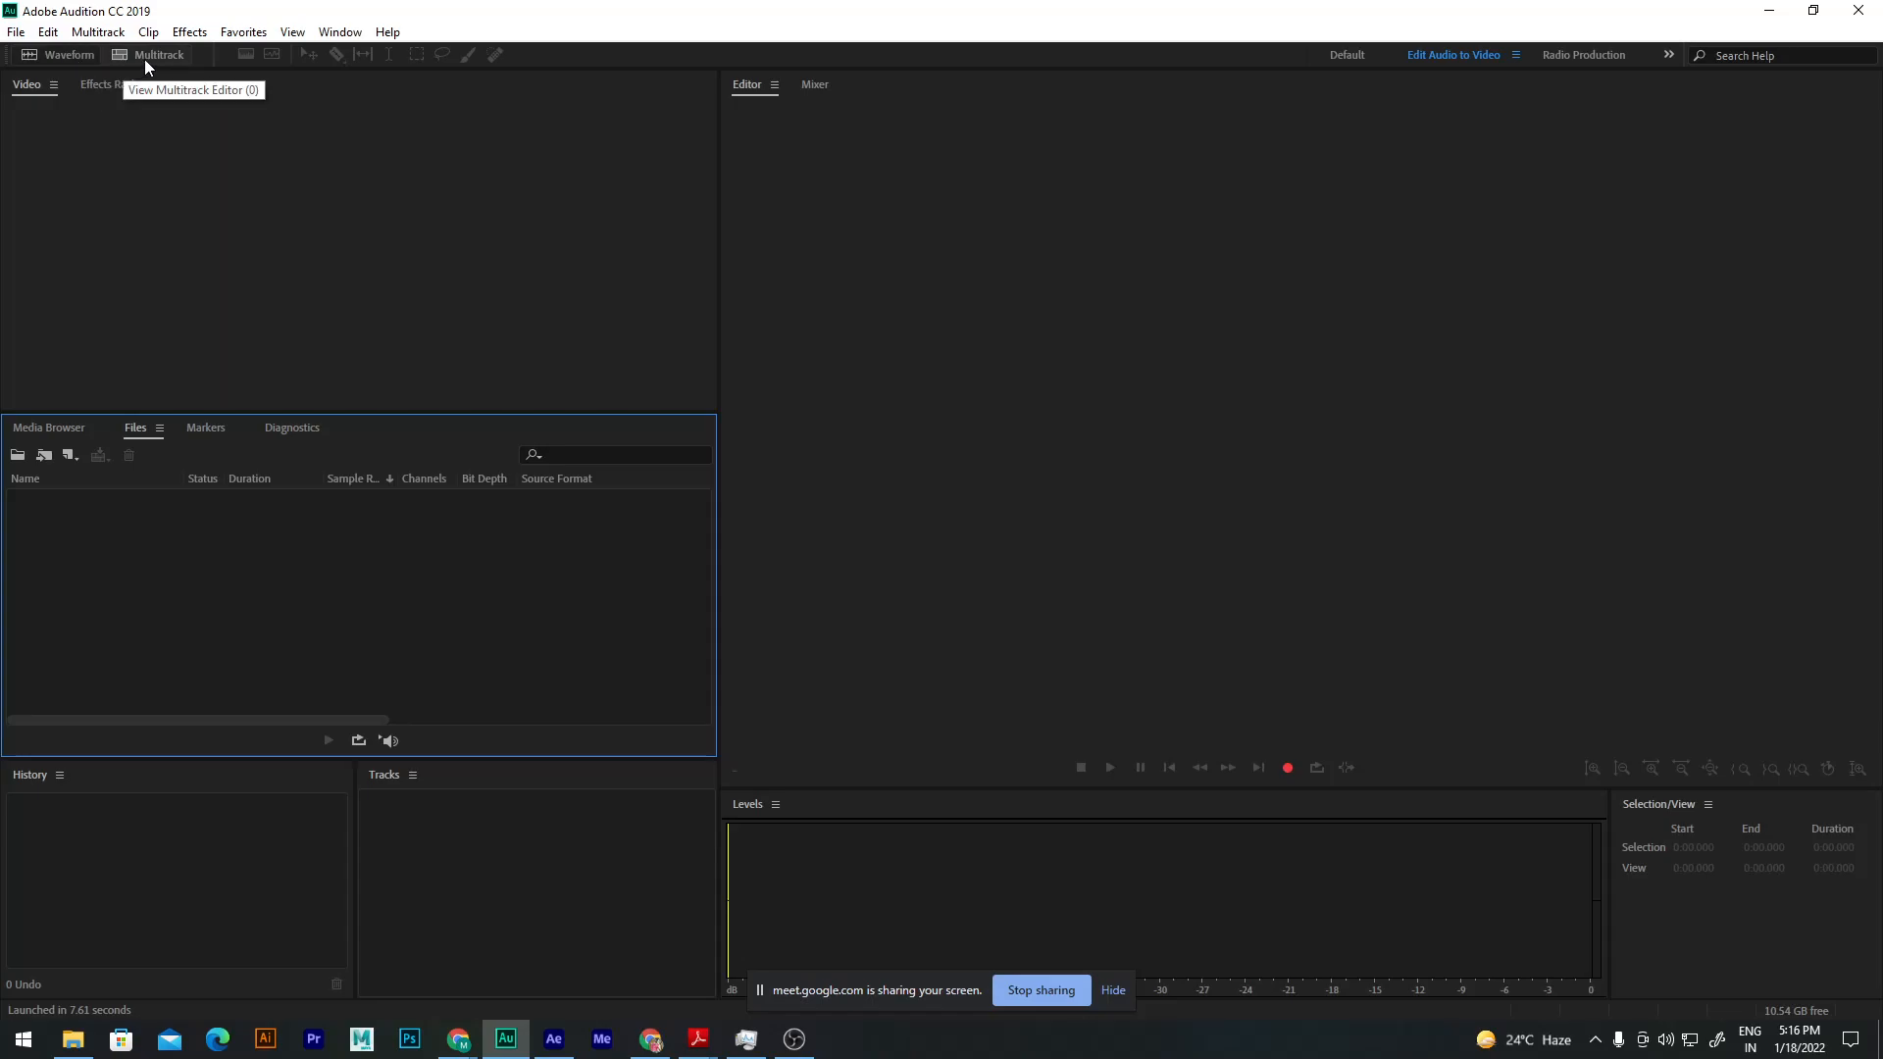
pyautogui.click(61, 55)
pyautogui.moveTo(919, 443); pyautogui.dragTo(1047, 352)
pyautogui.click(1120, 348)
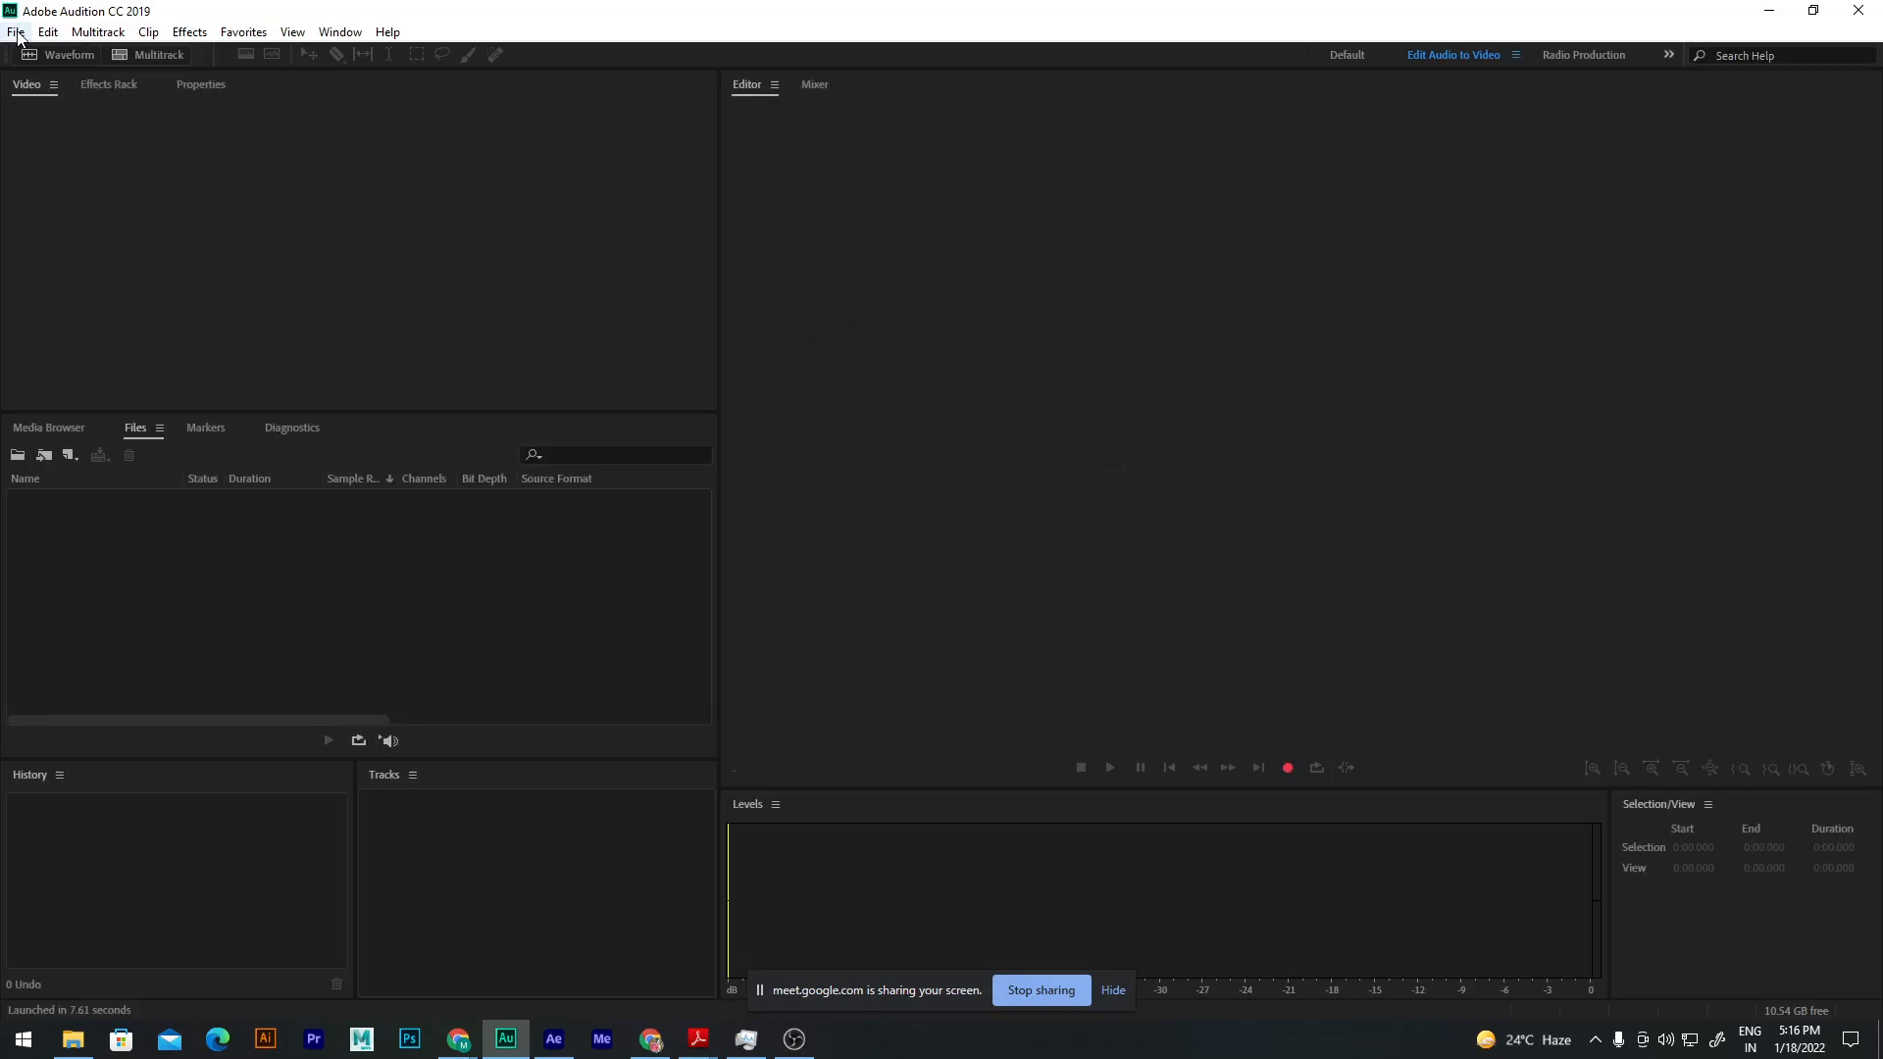
pyautogui.click(15, 31)
pyautogui.moveTo(279, 57)
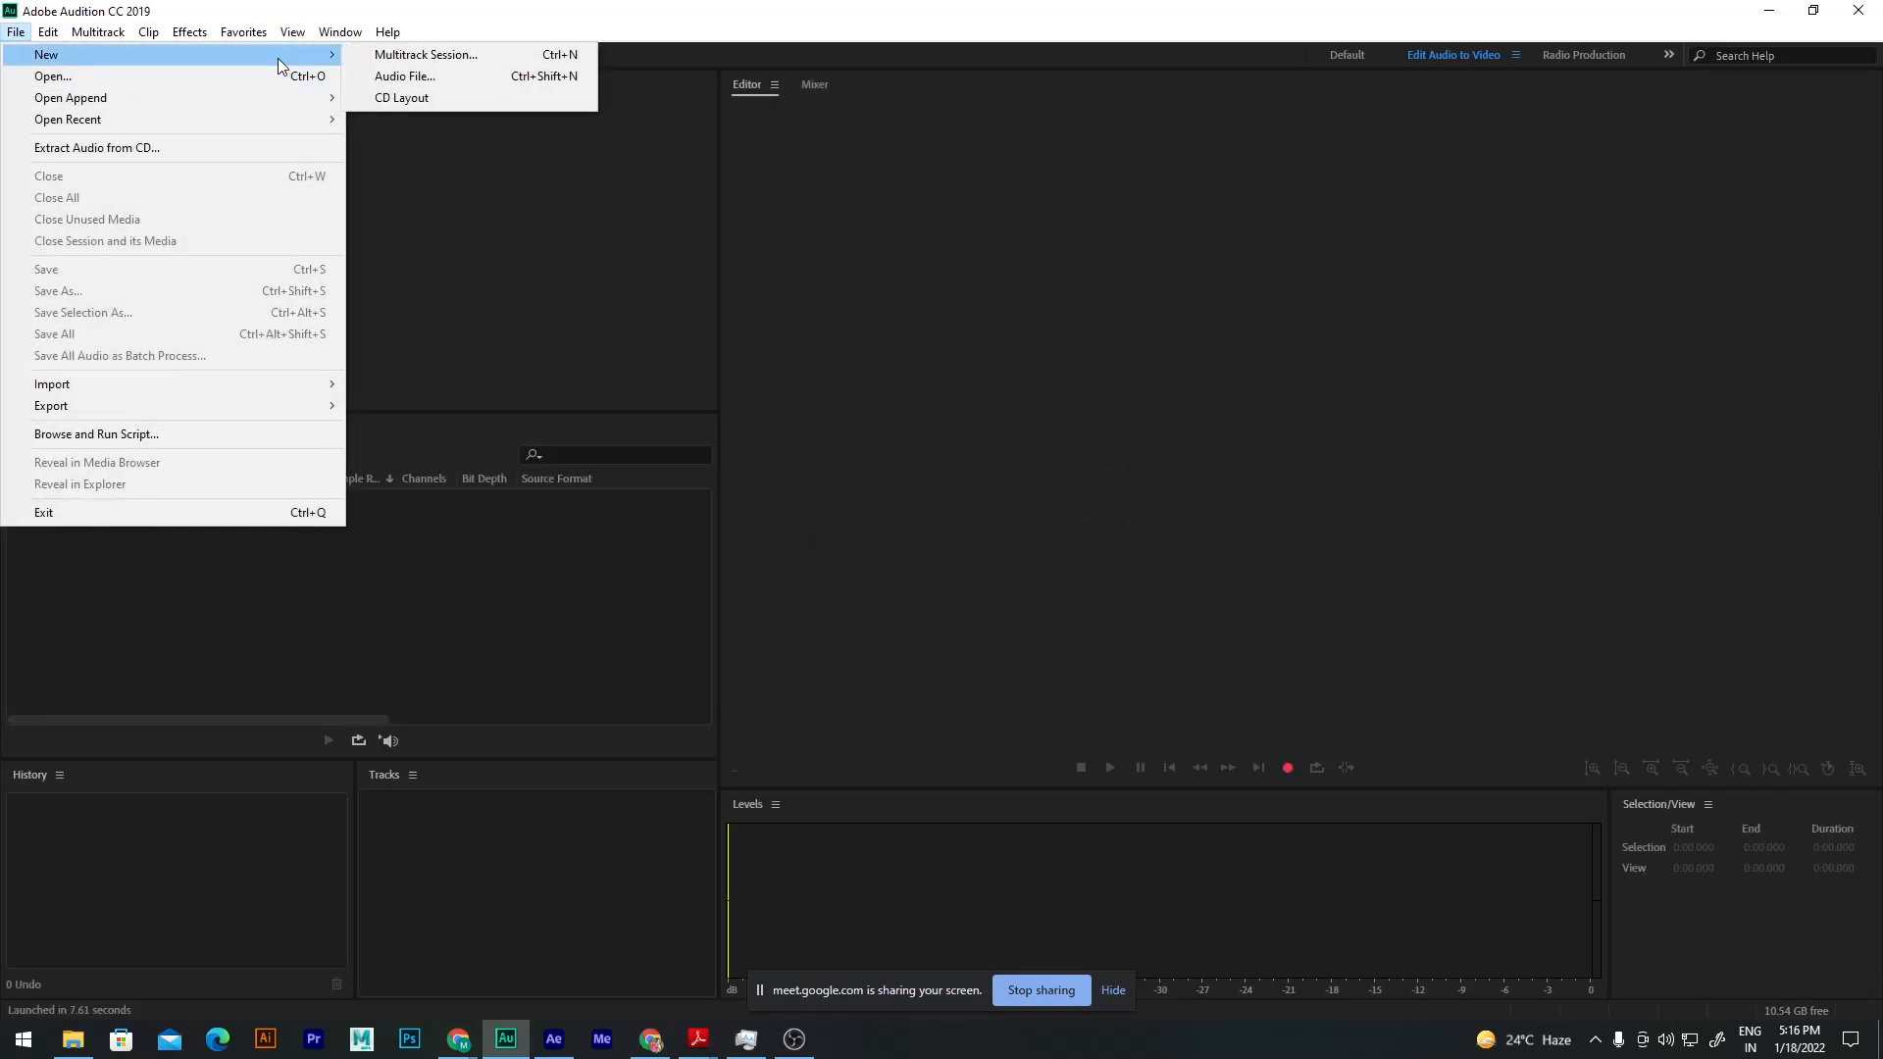
pyautogui.click(422, 72)
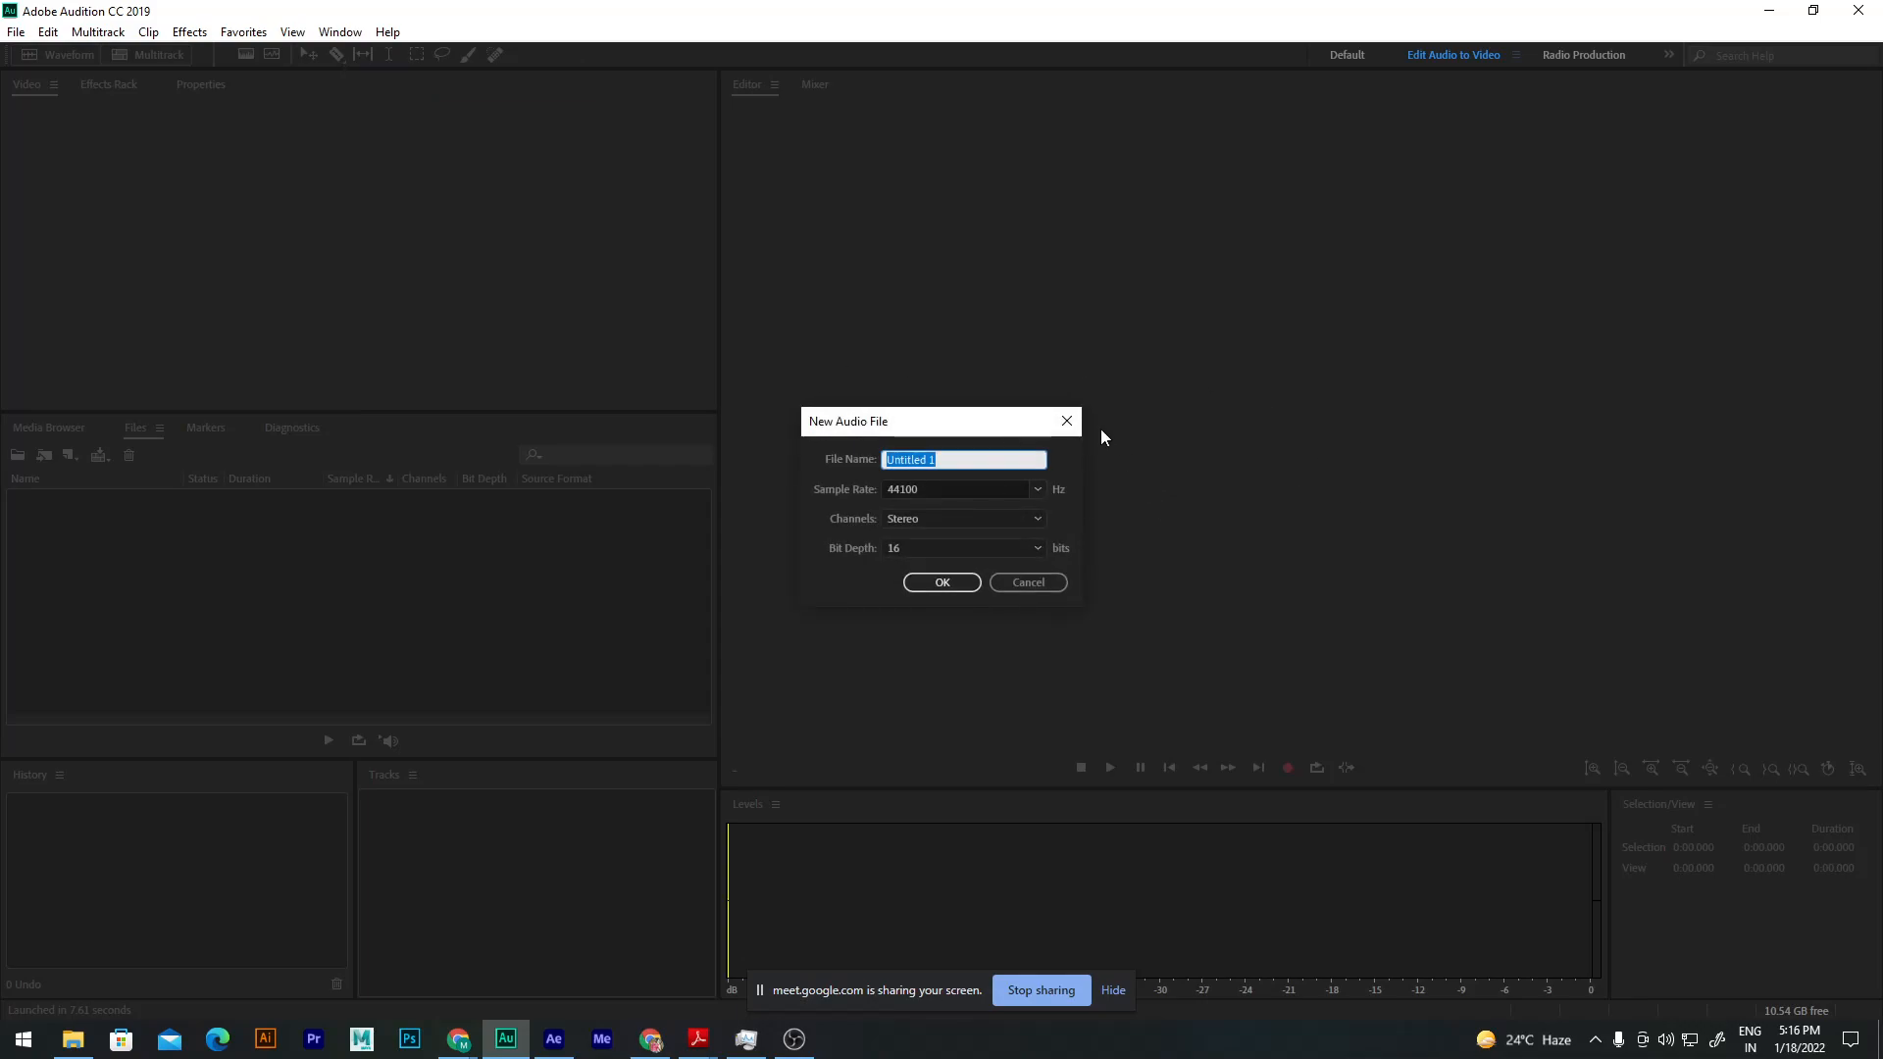
pyautogui.click(1067, 422)
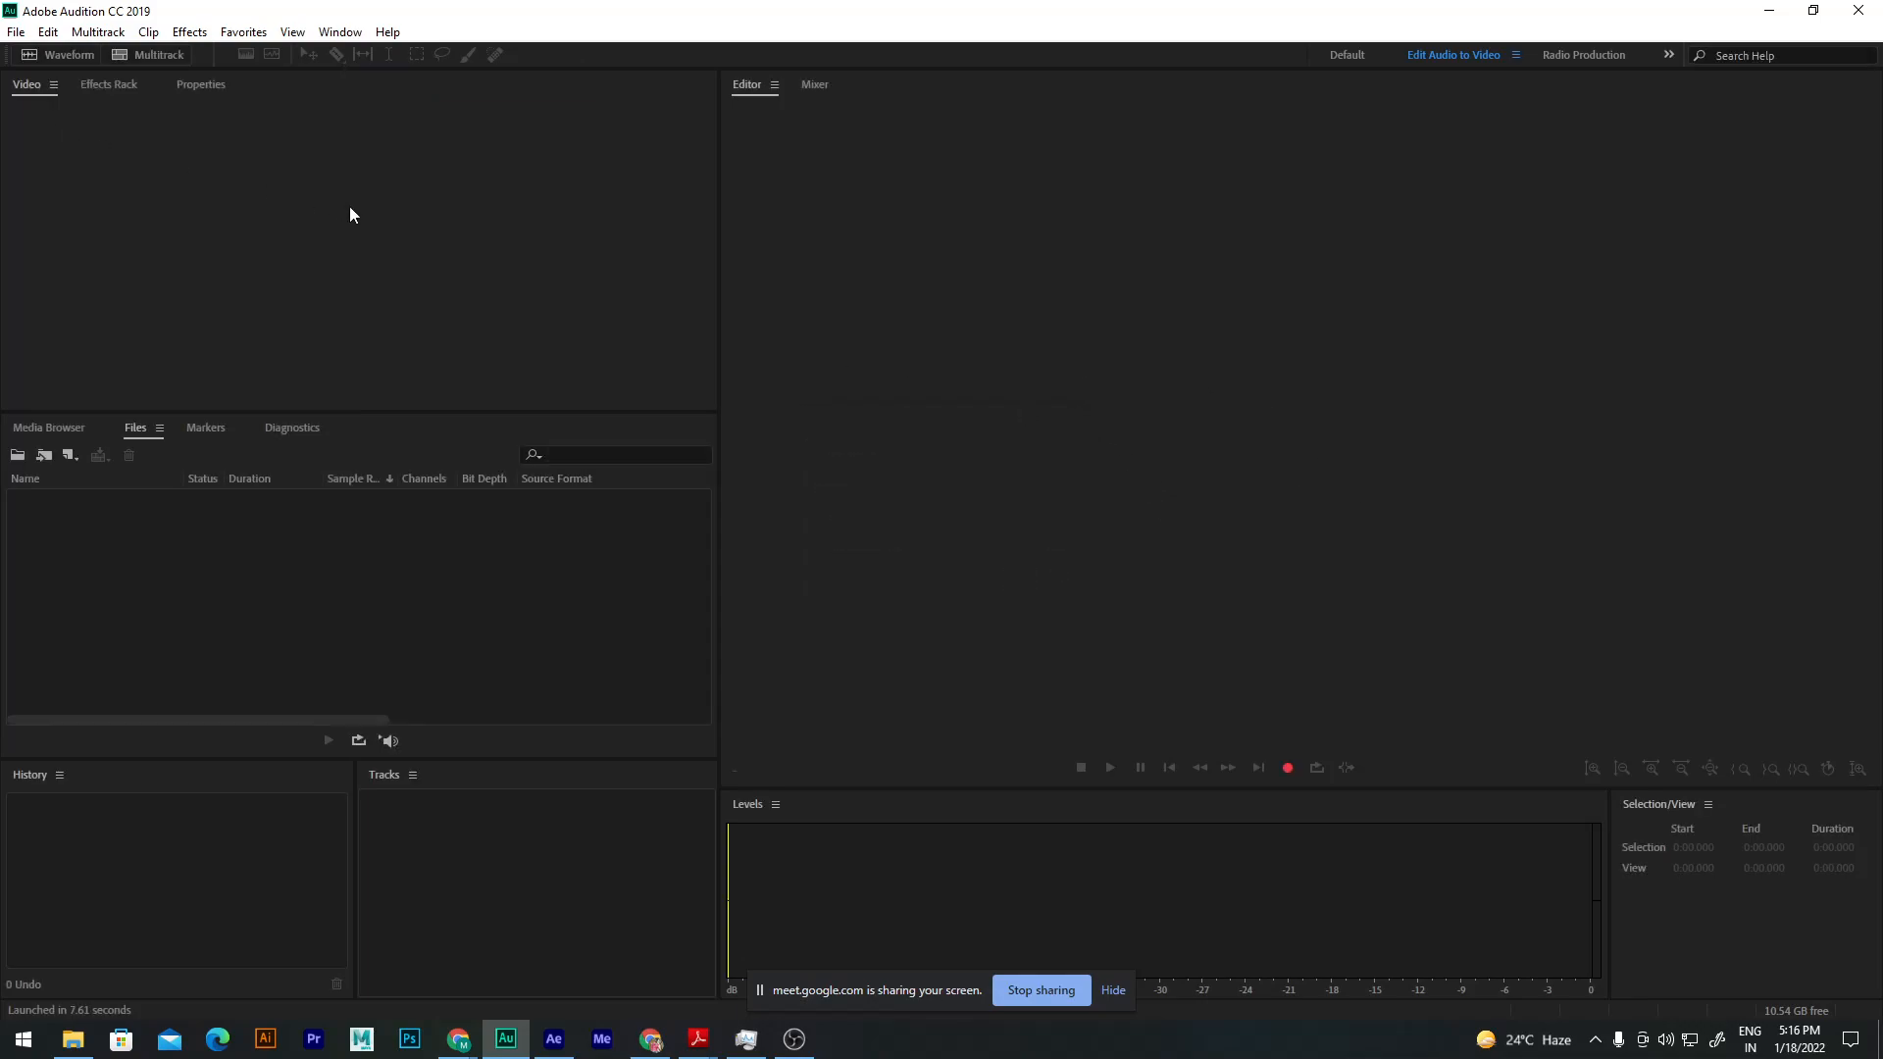
# Step: Start a new audio file and name it Import_Sound_Rec_01
pyautogui.hotkey('ctrl', 'shift', 'n')
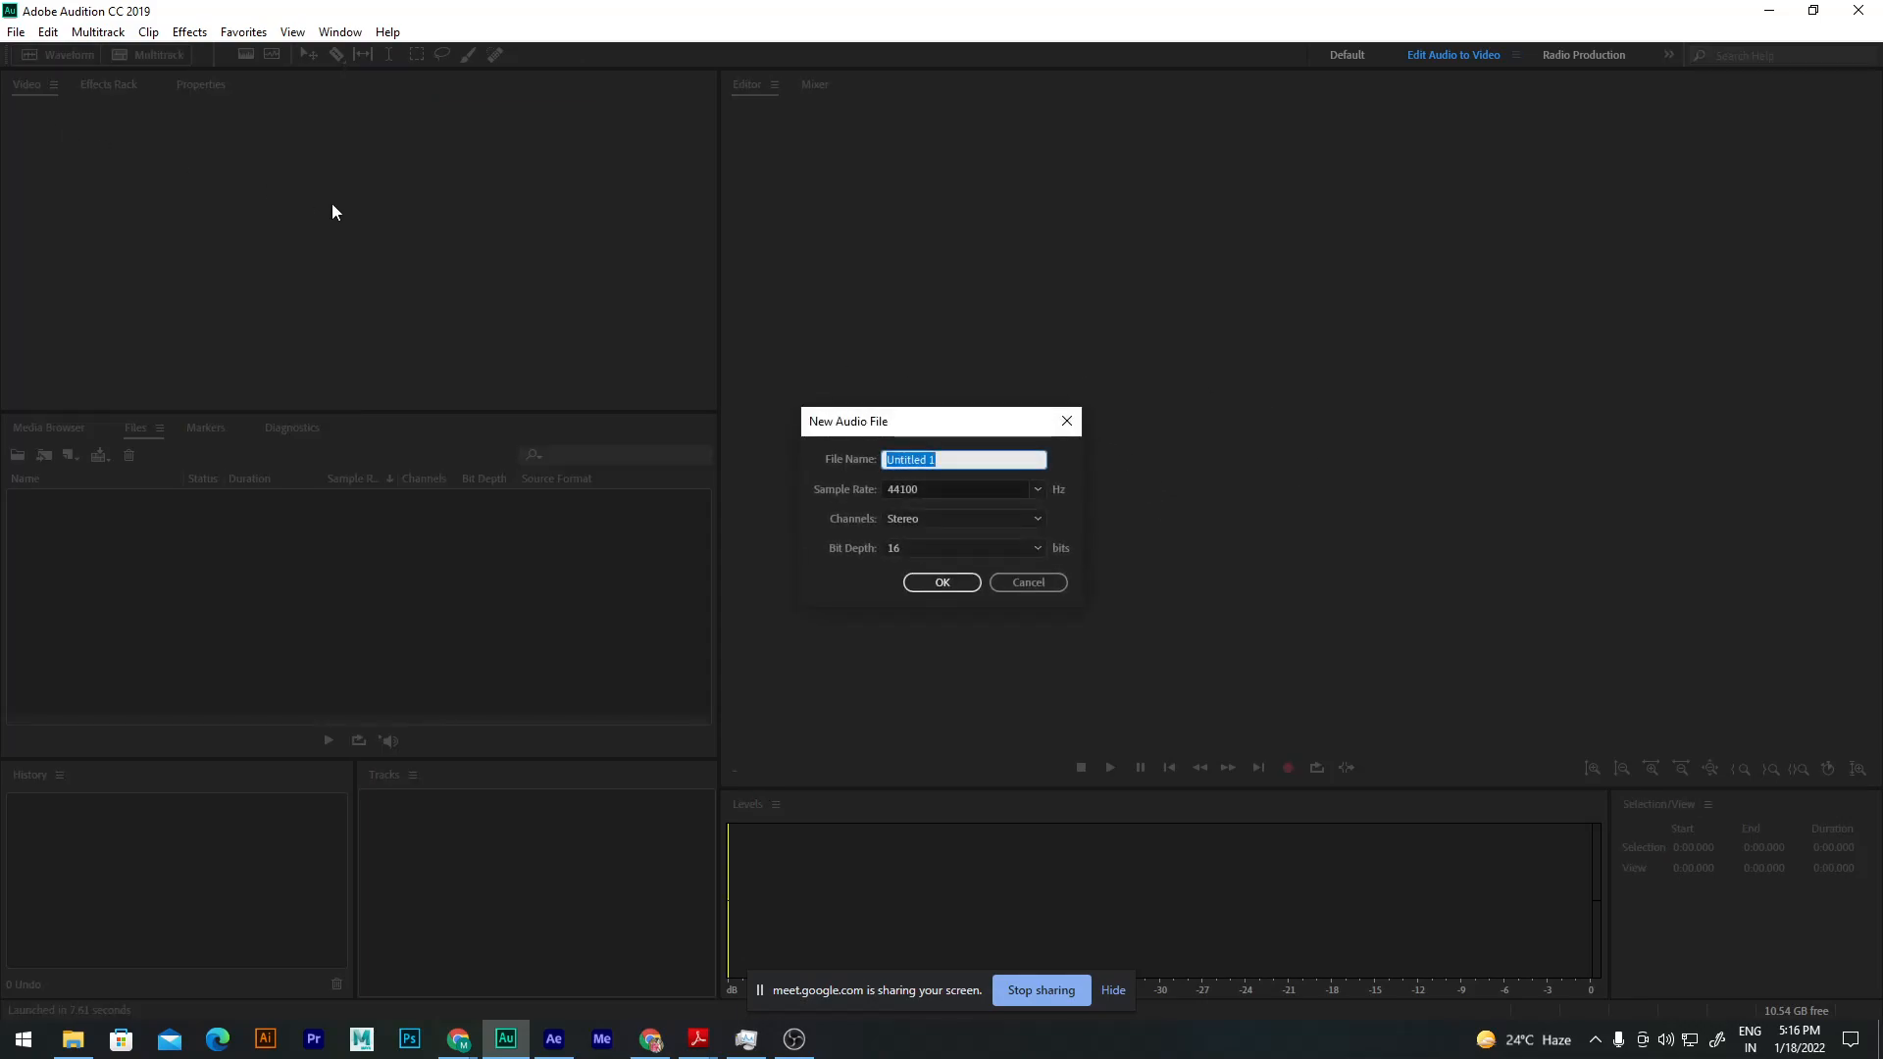
pyautogui.moveTo(900, 433); pyautogui.dragTo(1041, 338)
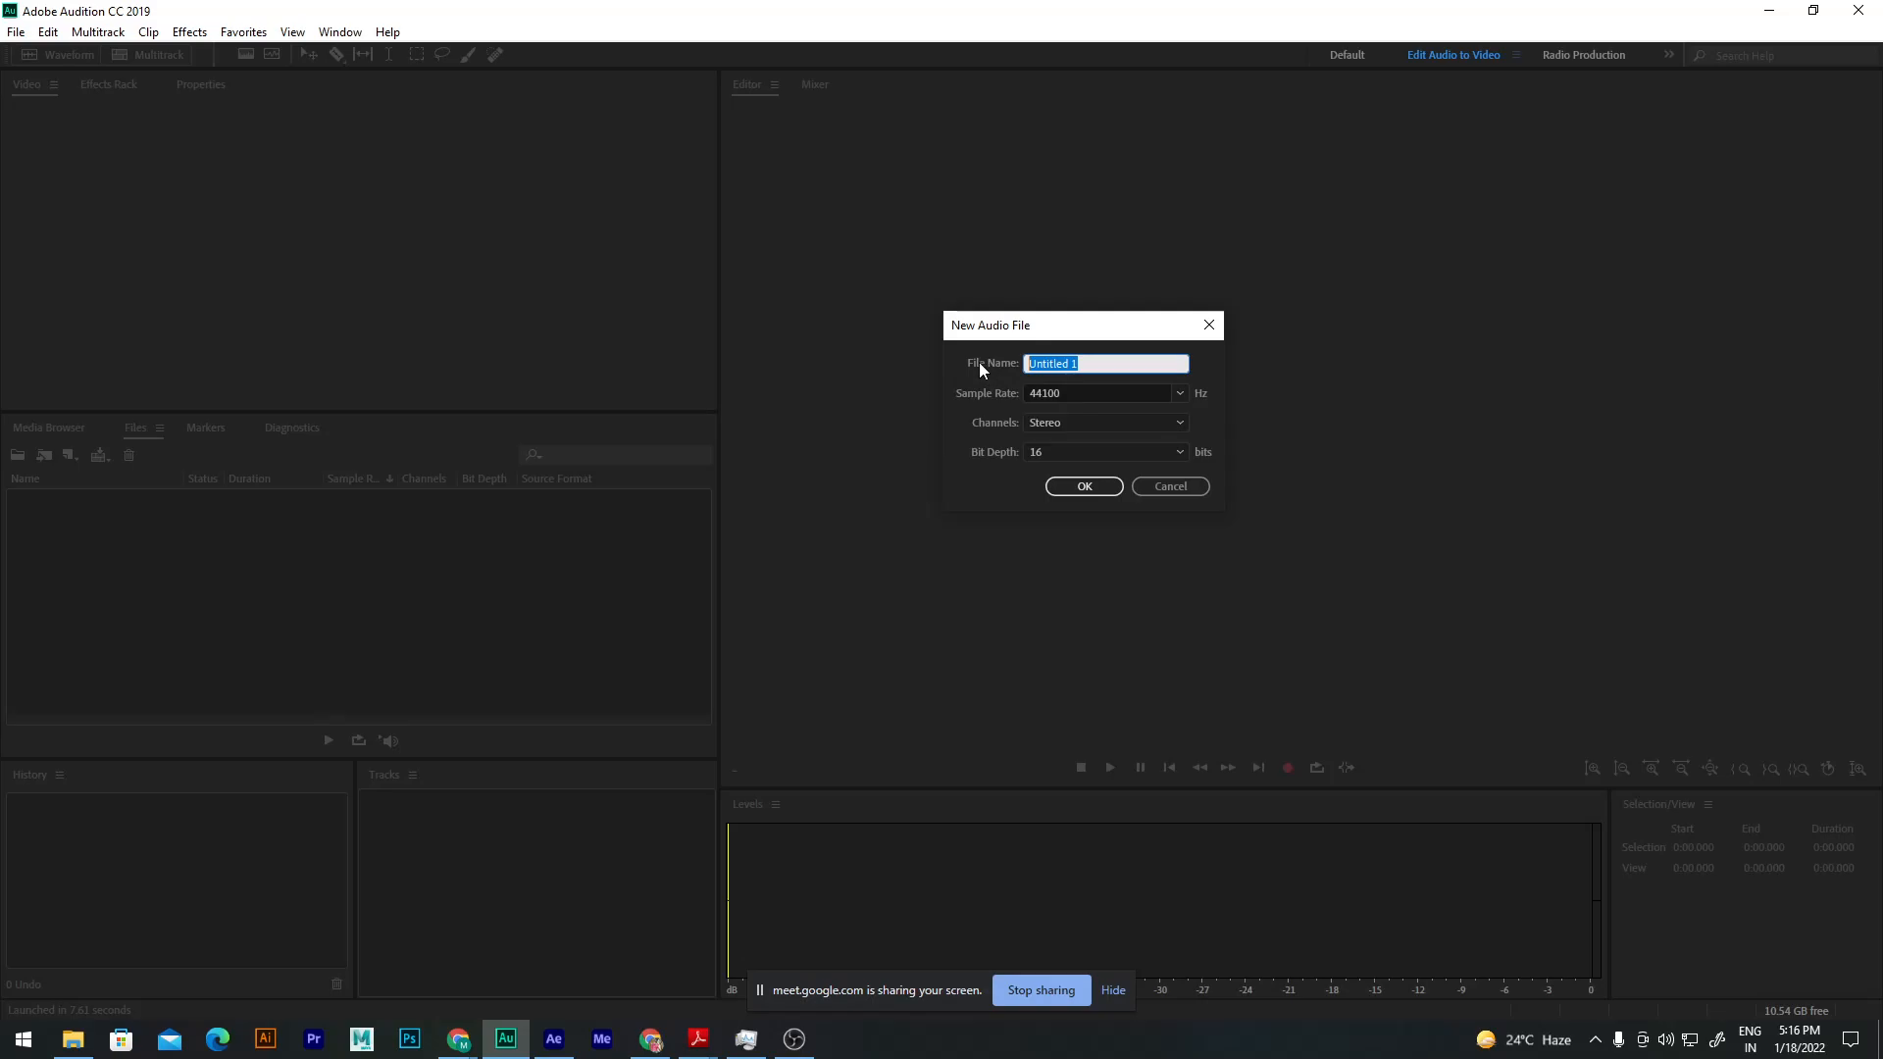
pyautogui.press('BackSpace')
pyautogui.write('Import_Sou')
pyautogui.write('nd')
pyautogui.write('_Rec_01')
# Step: Create the audio file with a 44100 Hz sample rate, Stereo channels and 16-bit depth
pyautogui.click(1181, 394)
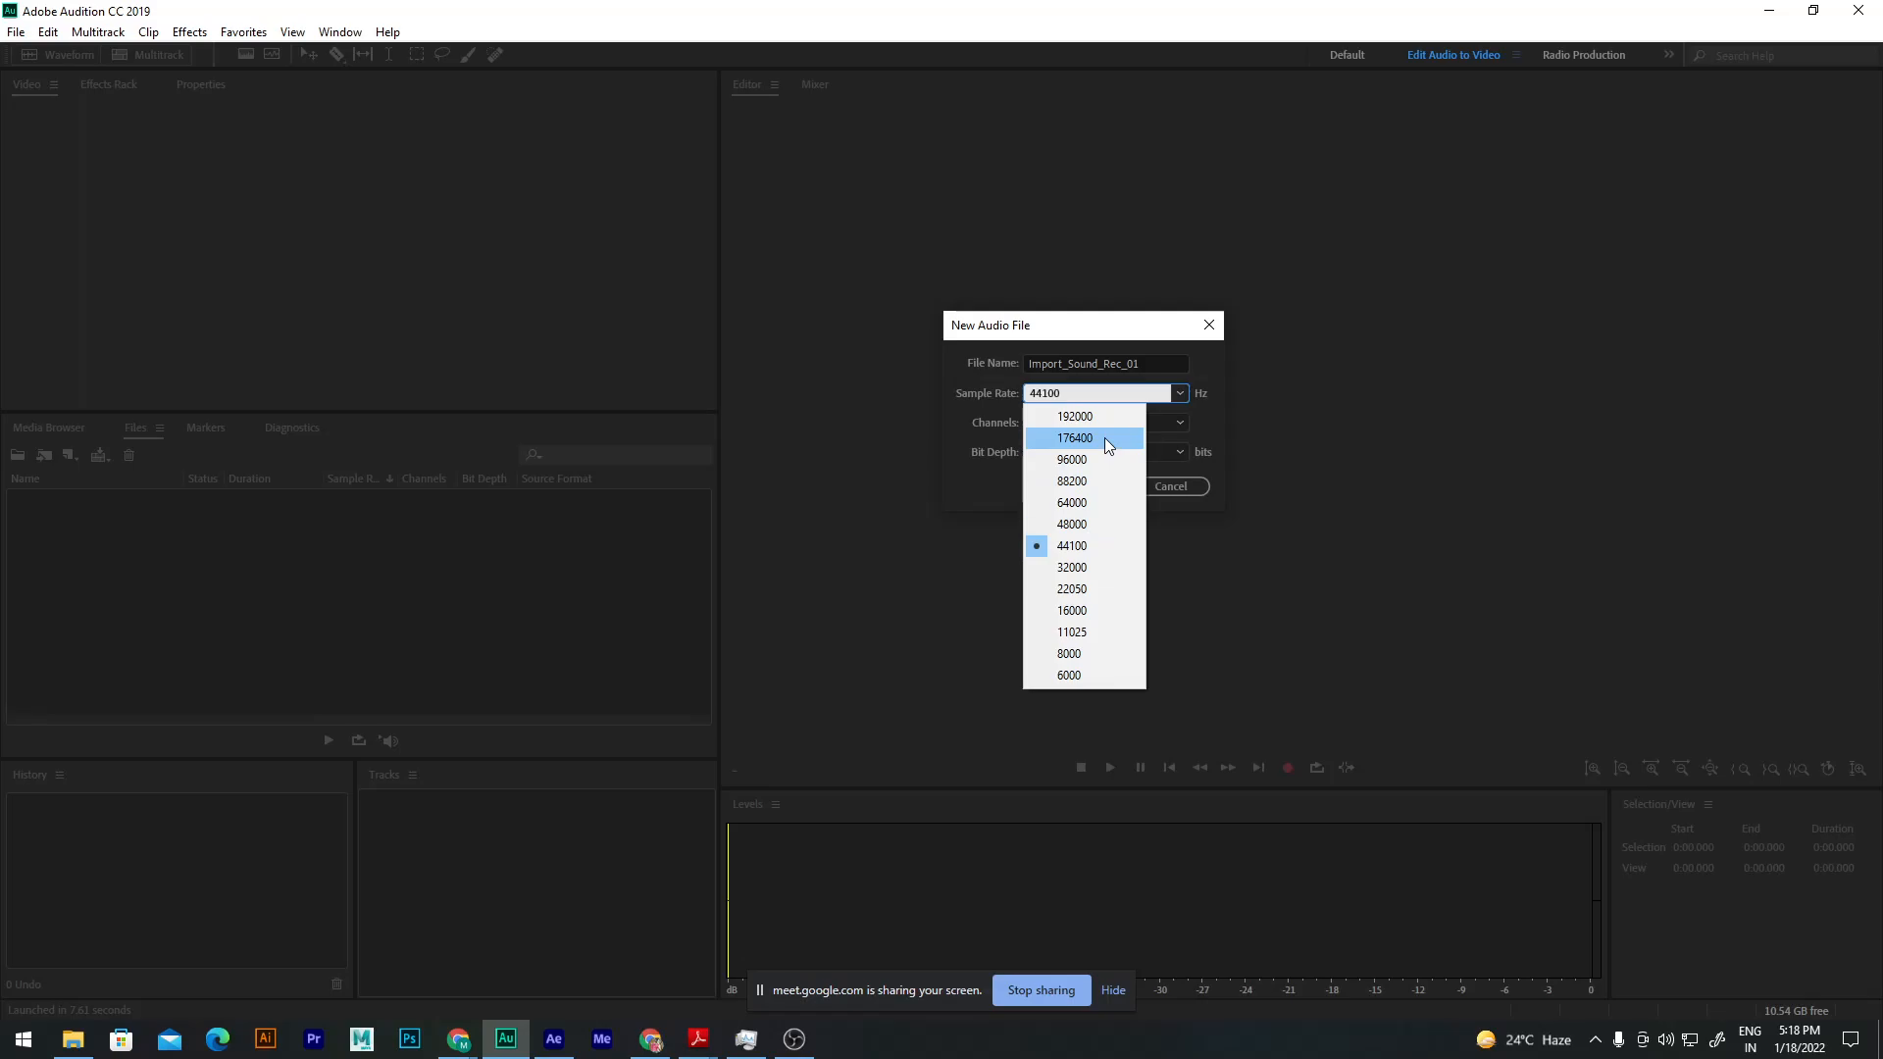
pyautogui.click(1095, 545)
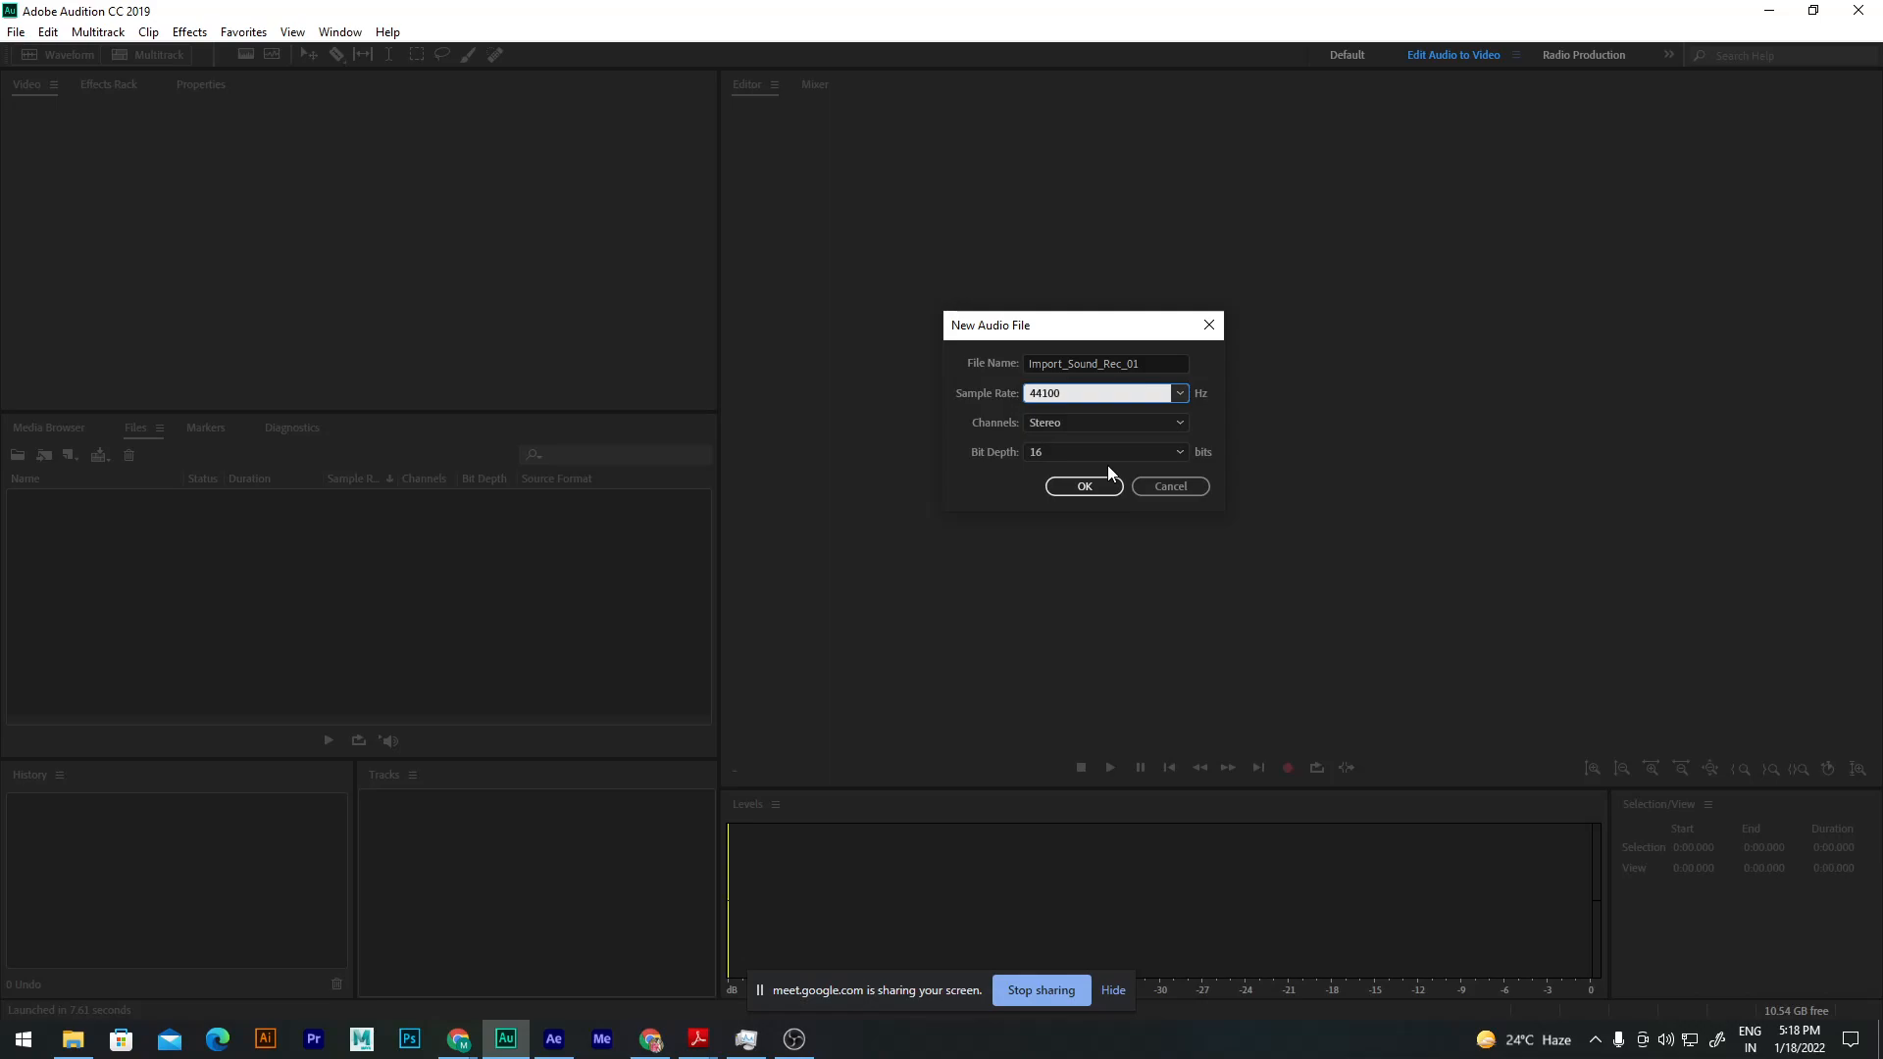
pyautogui.click(1104, 426)
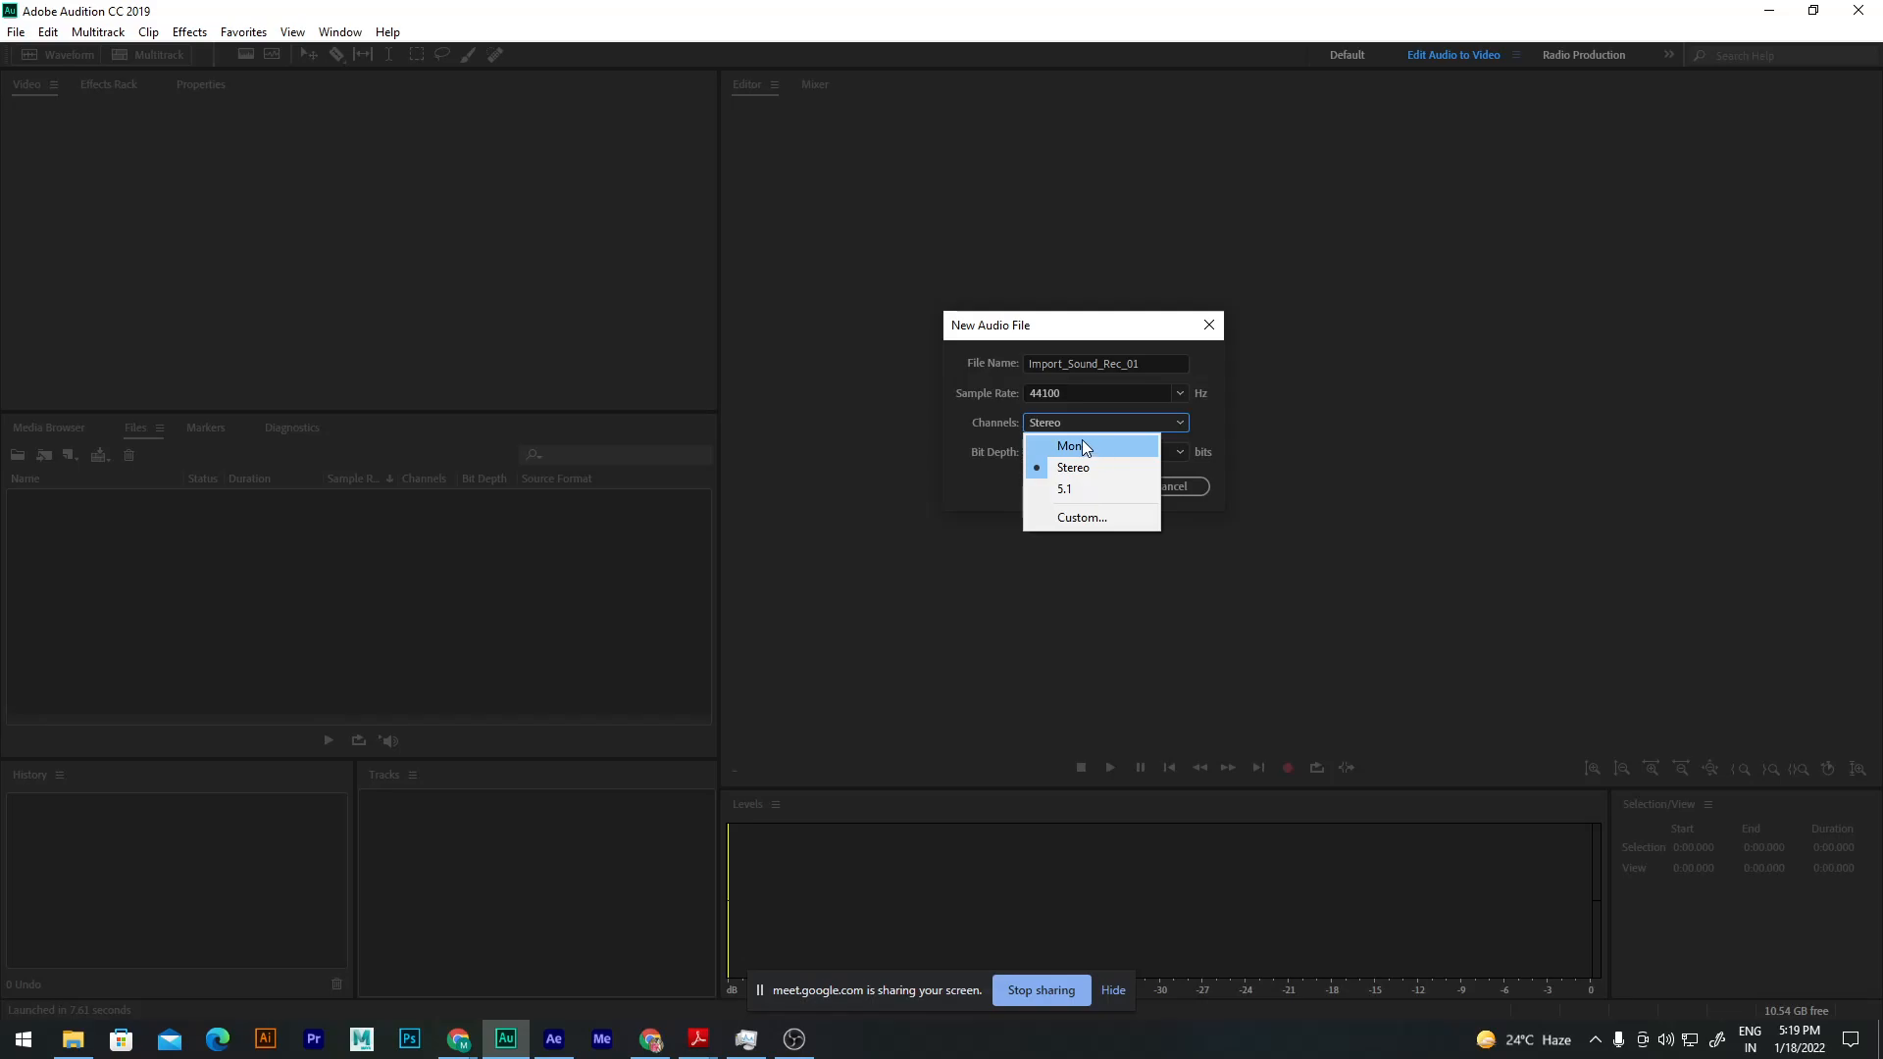
pyautogui.click(1084, 471)
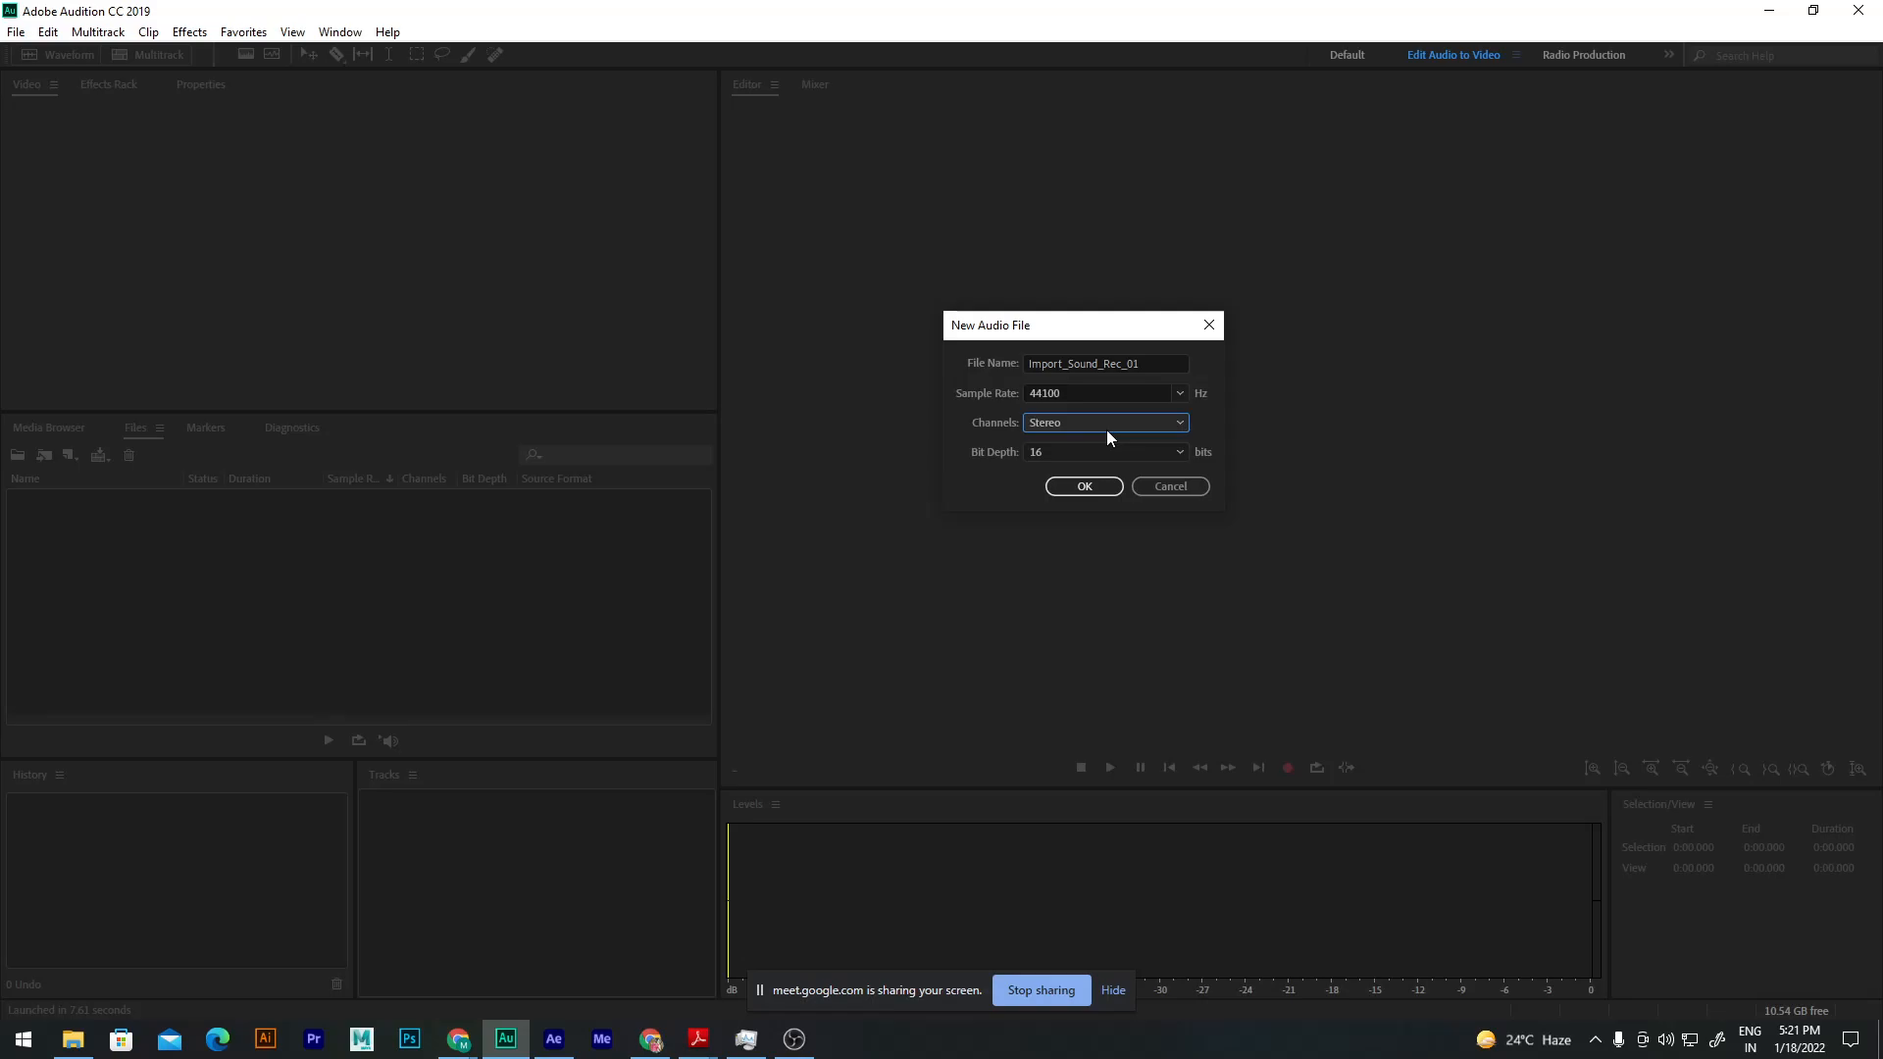
pyautogui.click(1126, 449)
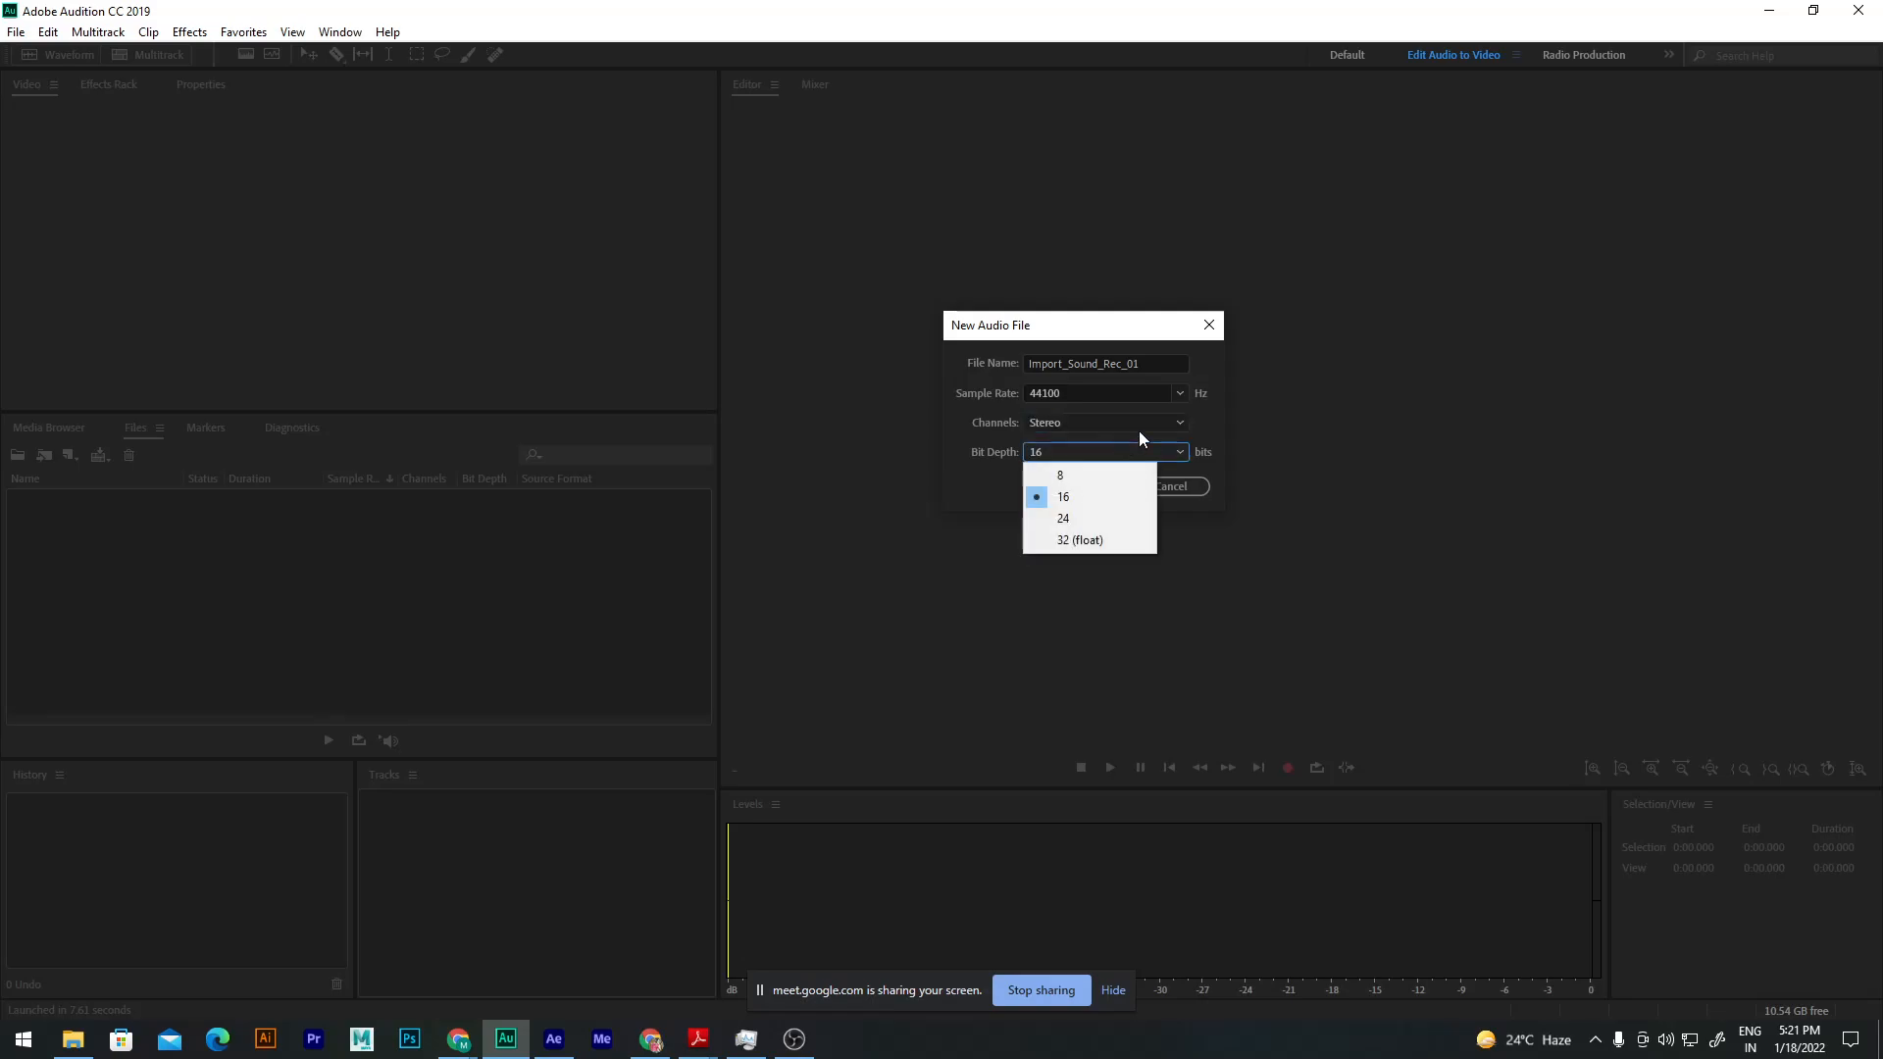
pyautogui.click(1108, 497)
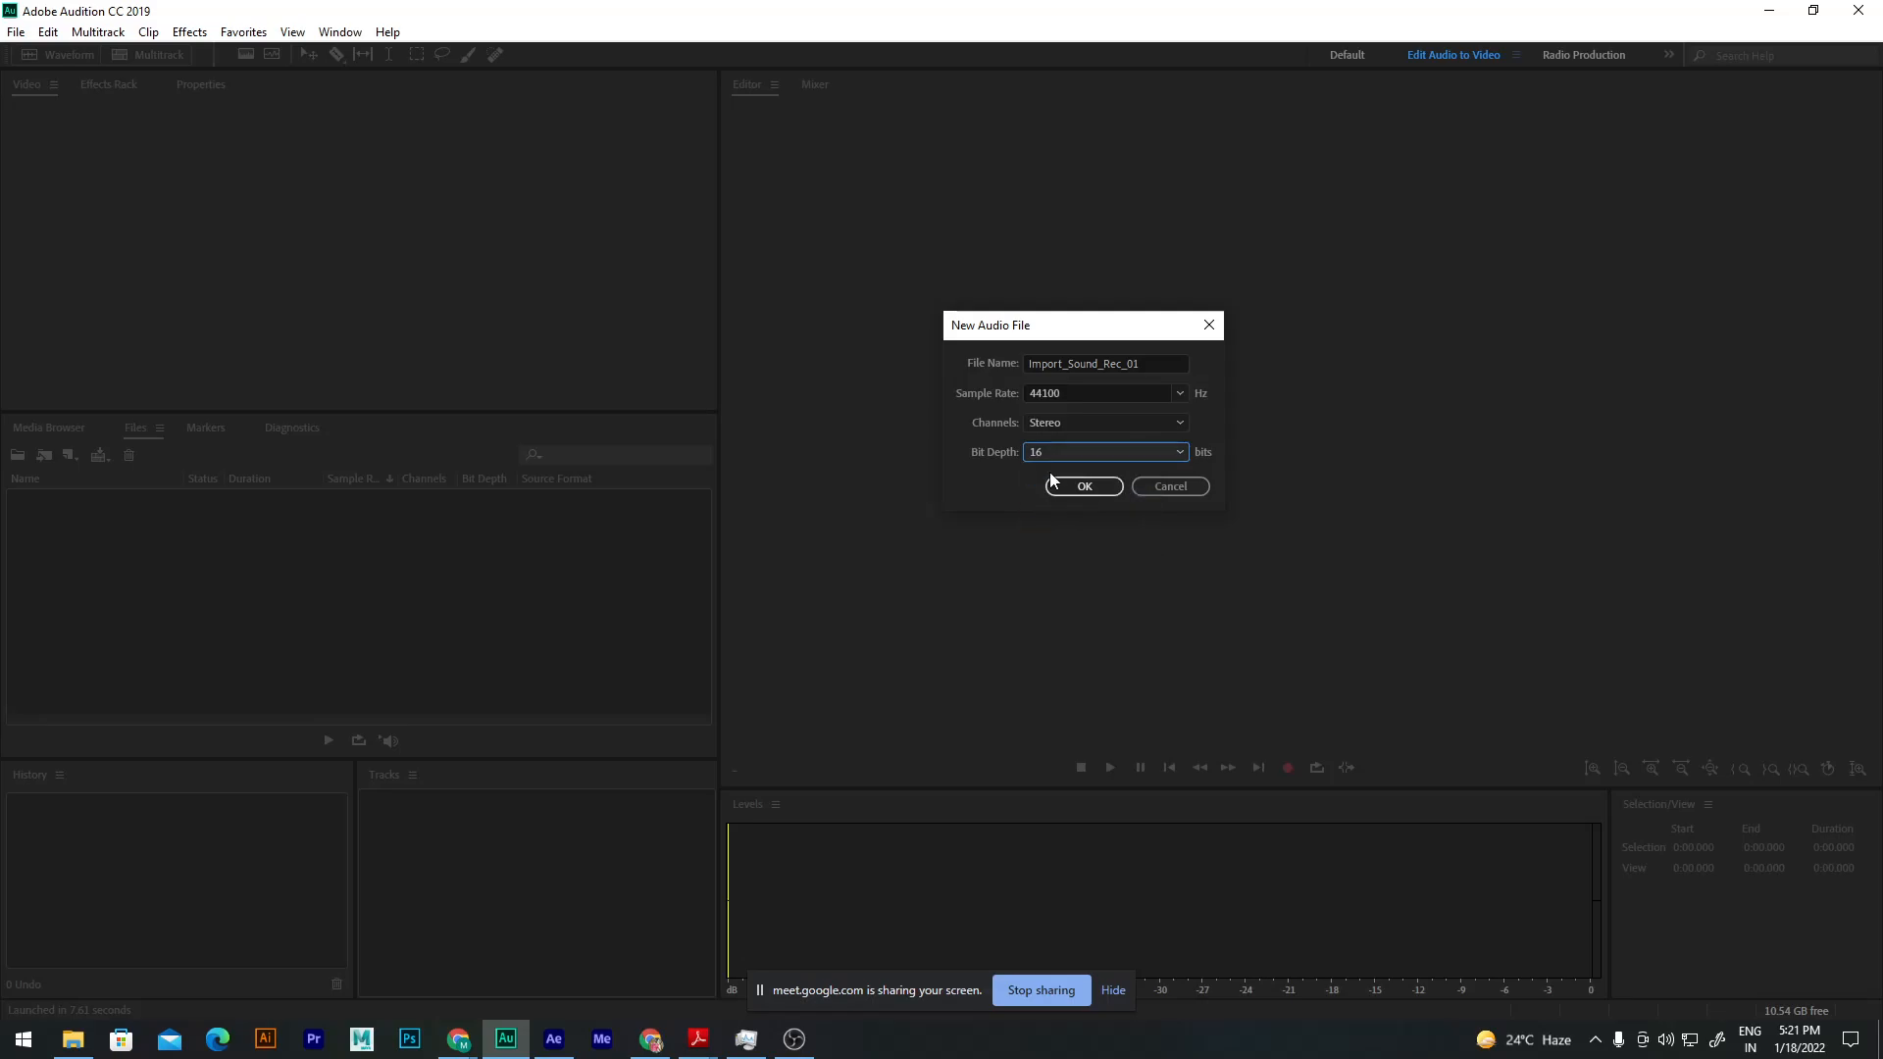
pyautogui.click(1083, 485)
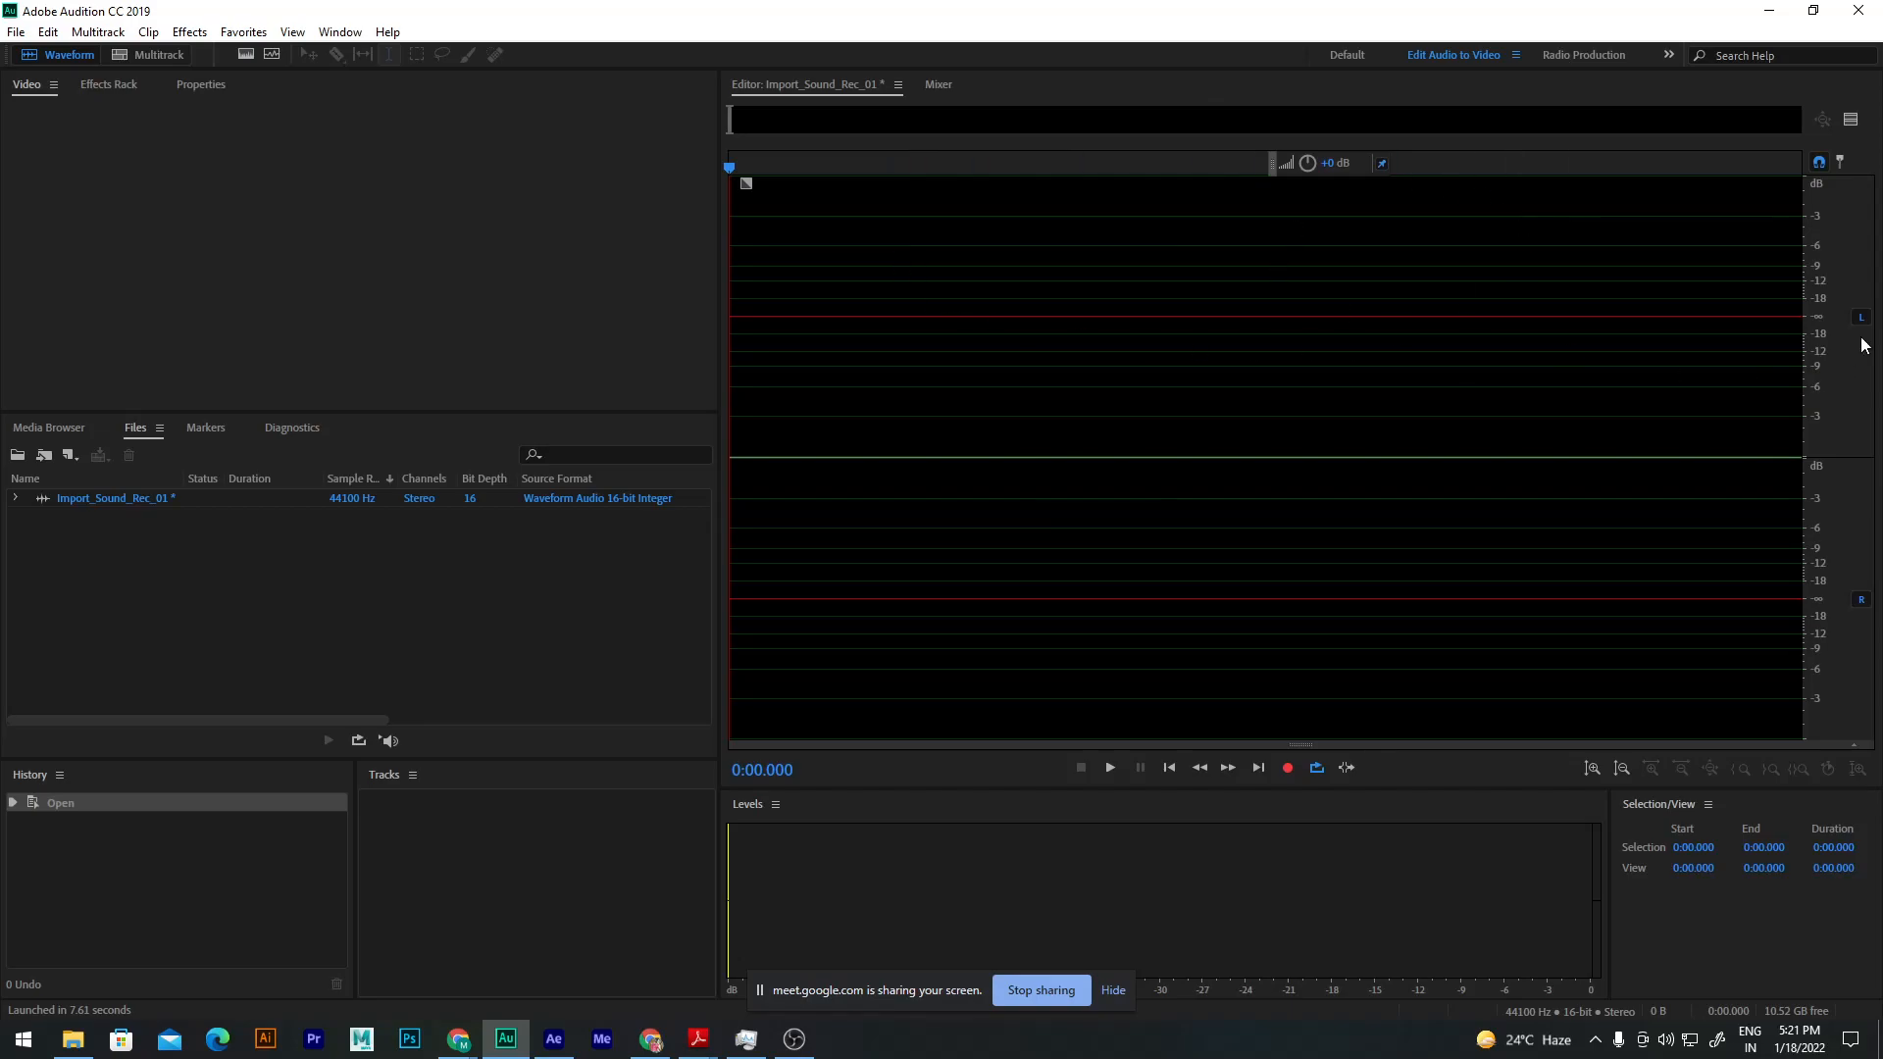
# Step: Begin opening a media file and browse into the Assests folder inside Premier_Pro_files
pyautogui.click(1639, 285)
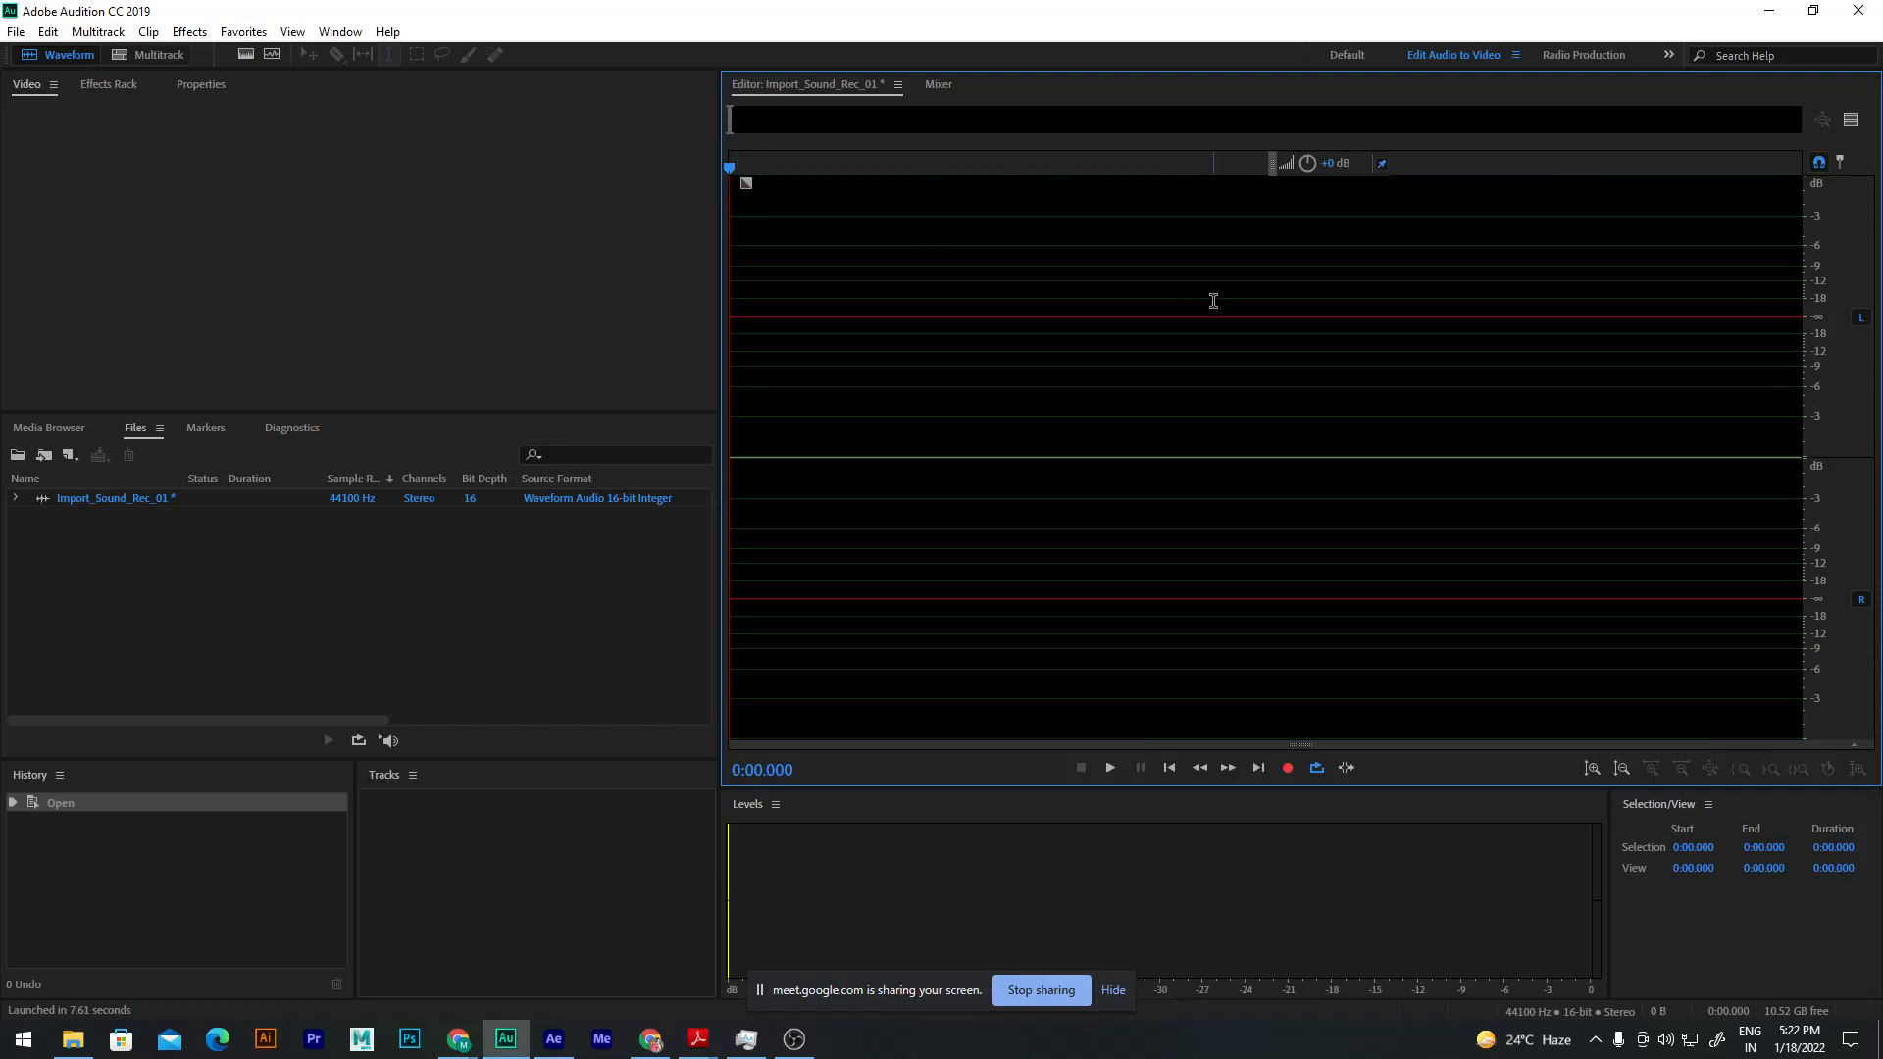
pyautogui.click(351, 573)
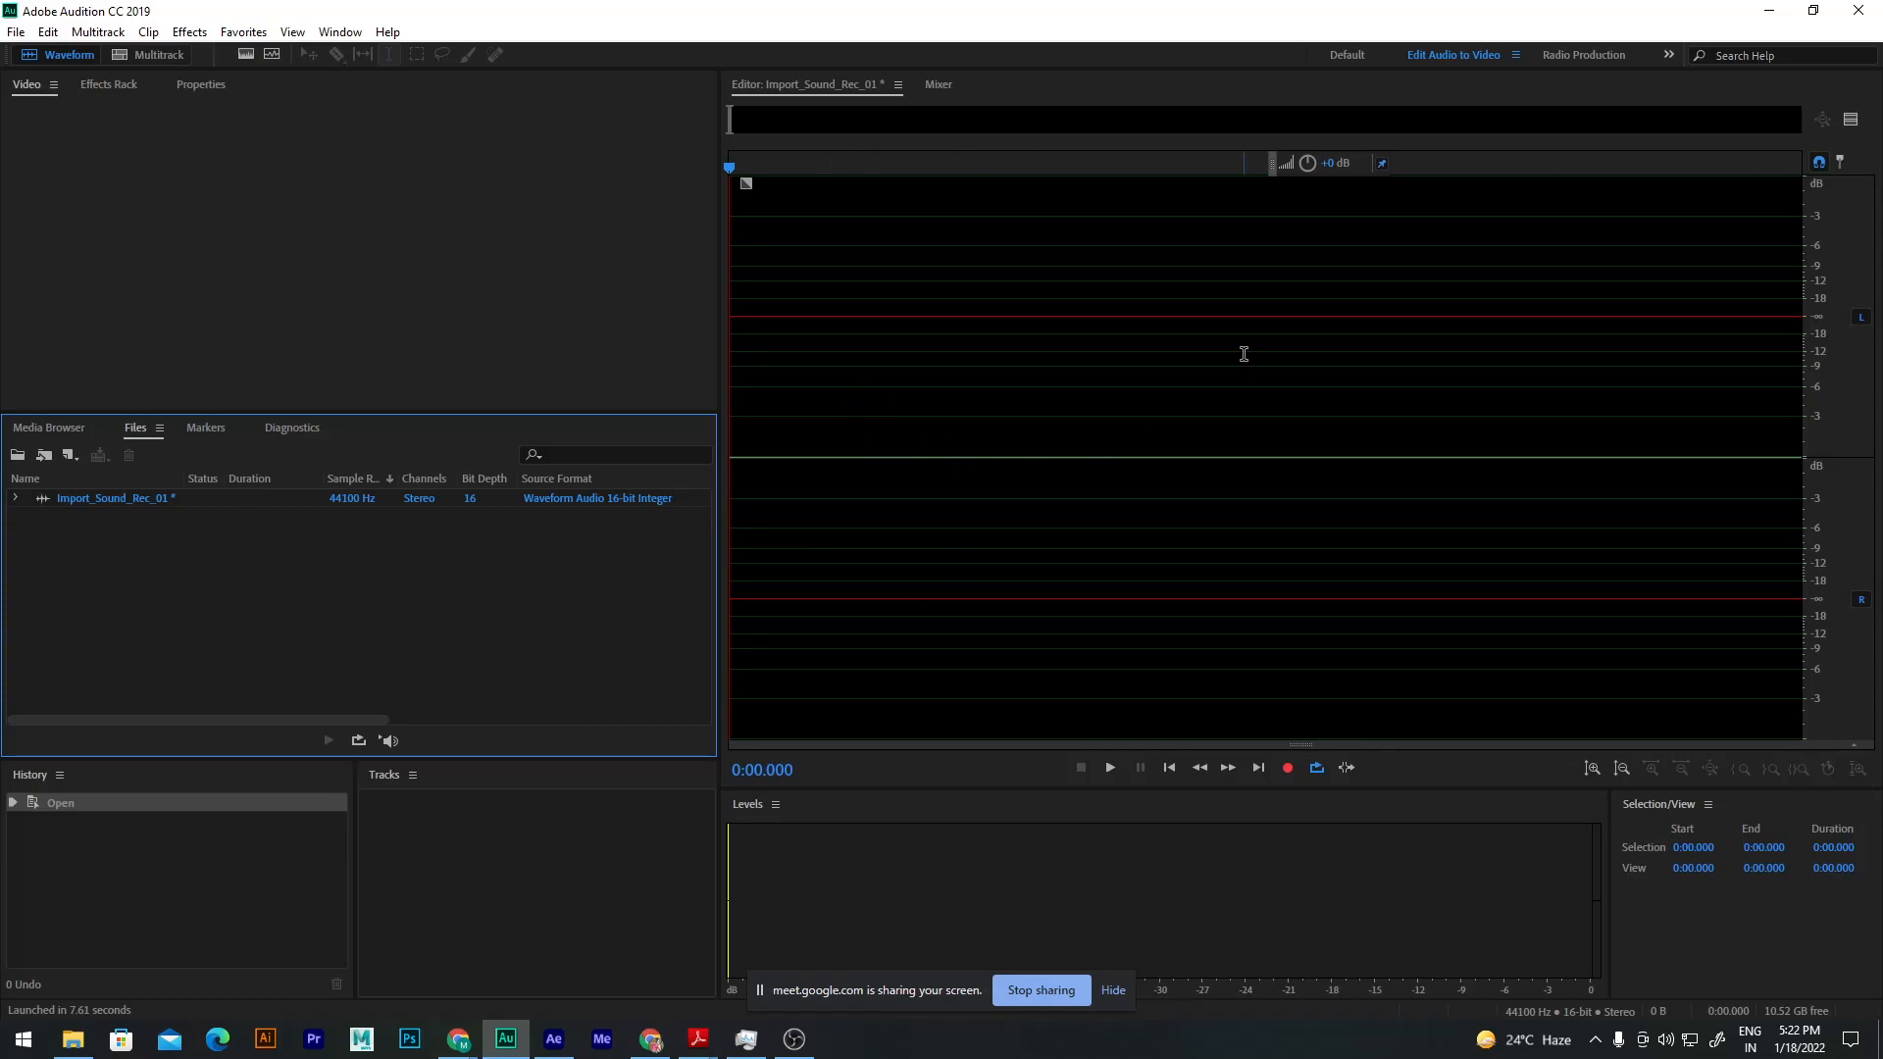
pyautogui.doubleClick(353, 596)
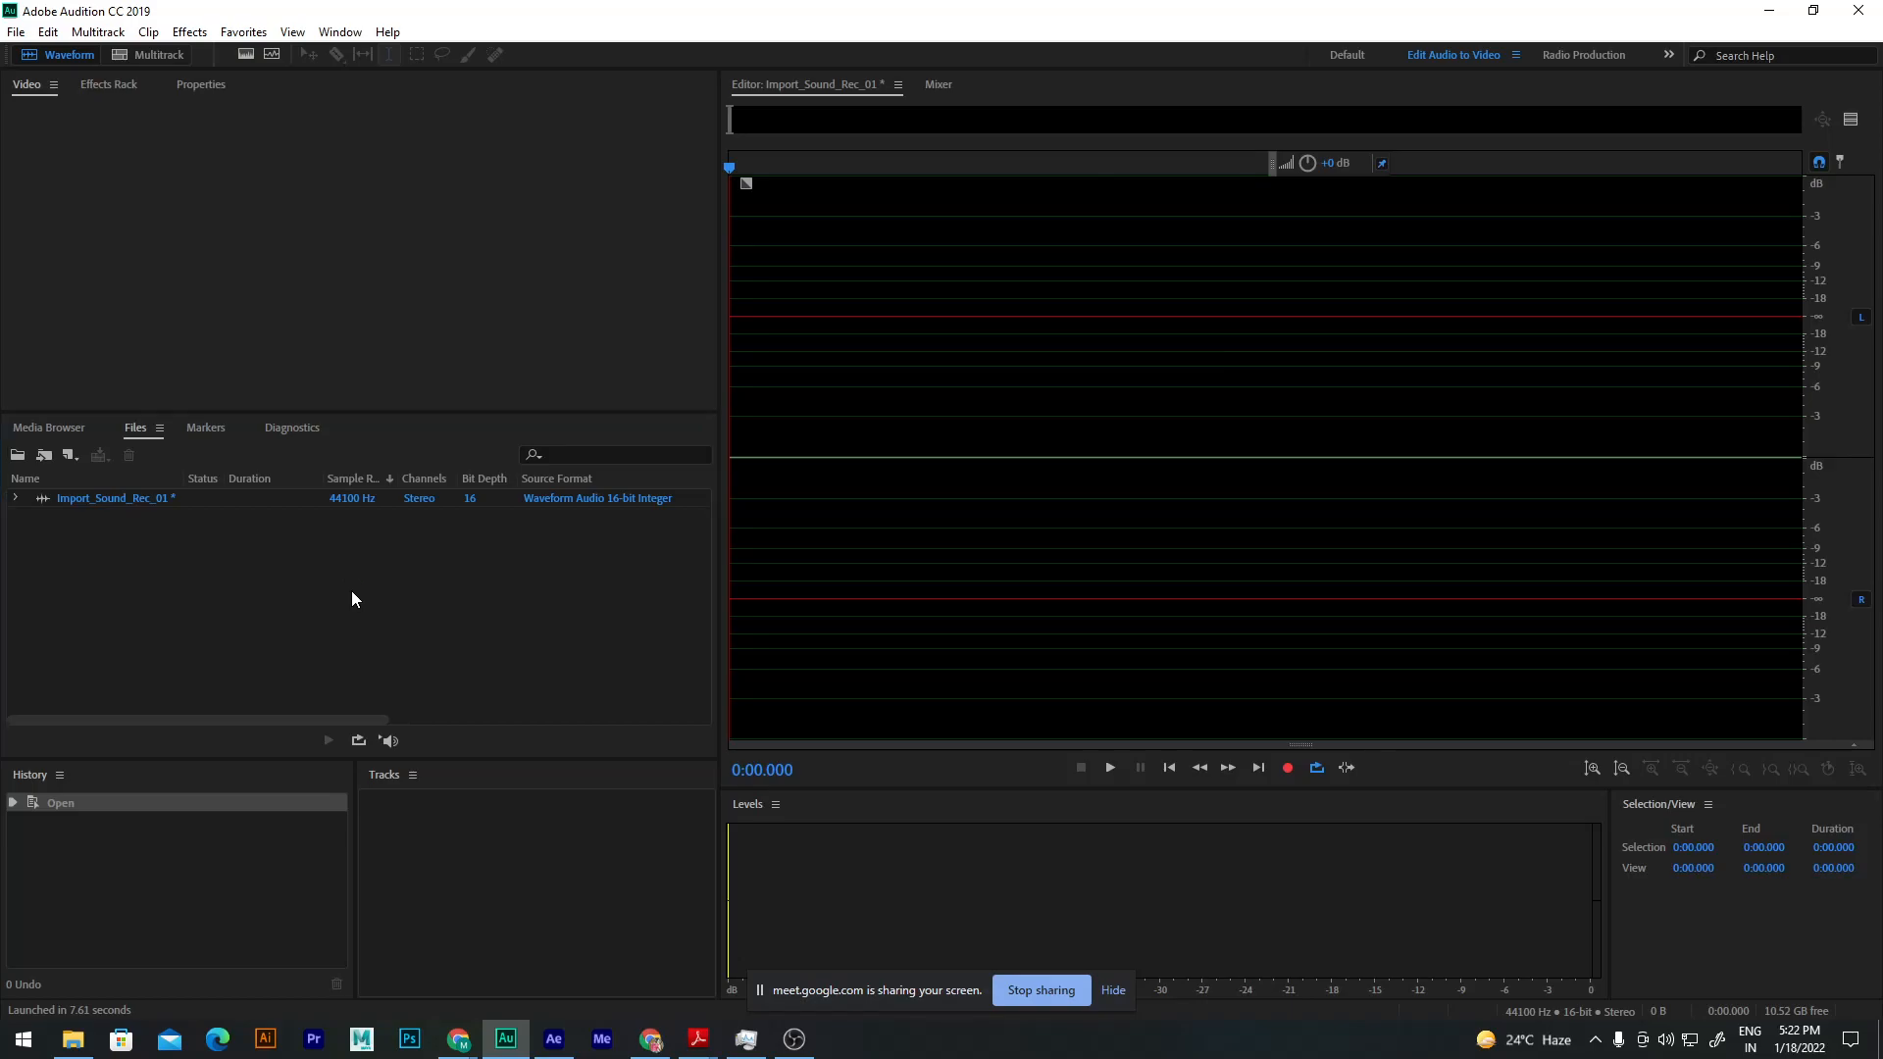
pyautogui.scroll(-15, 744, 256)
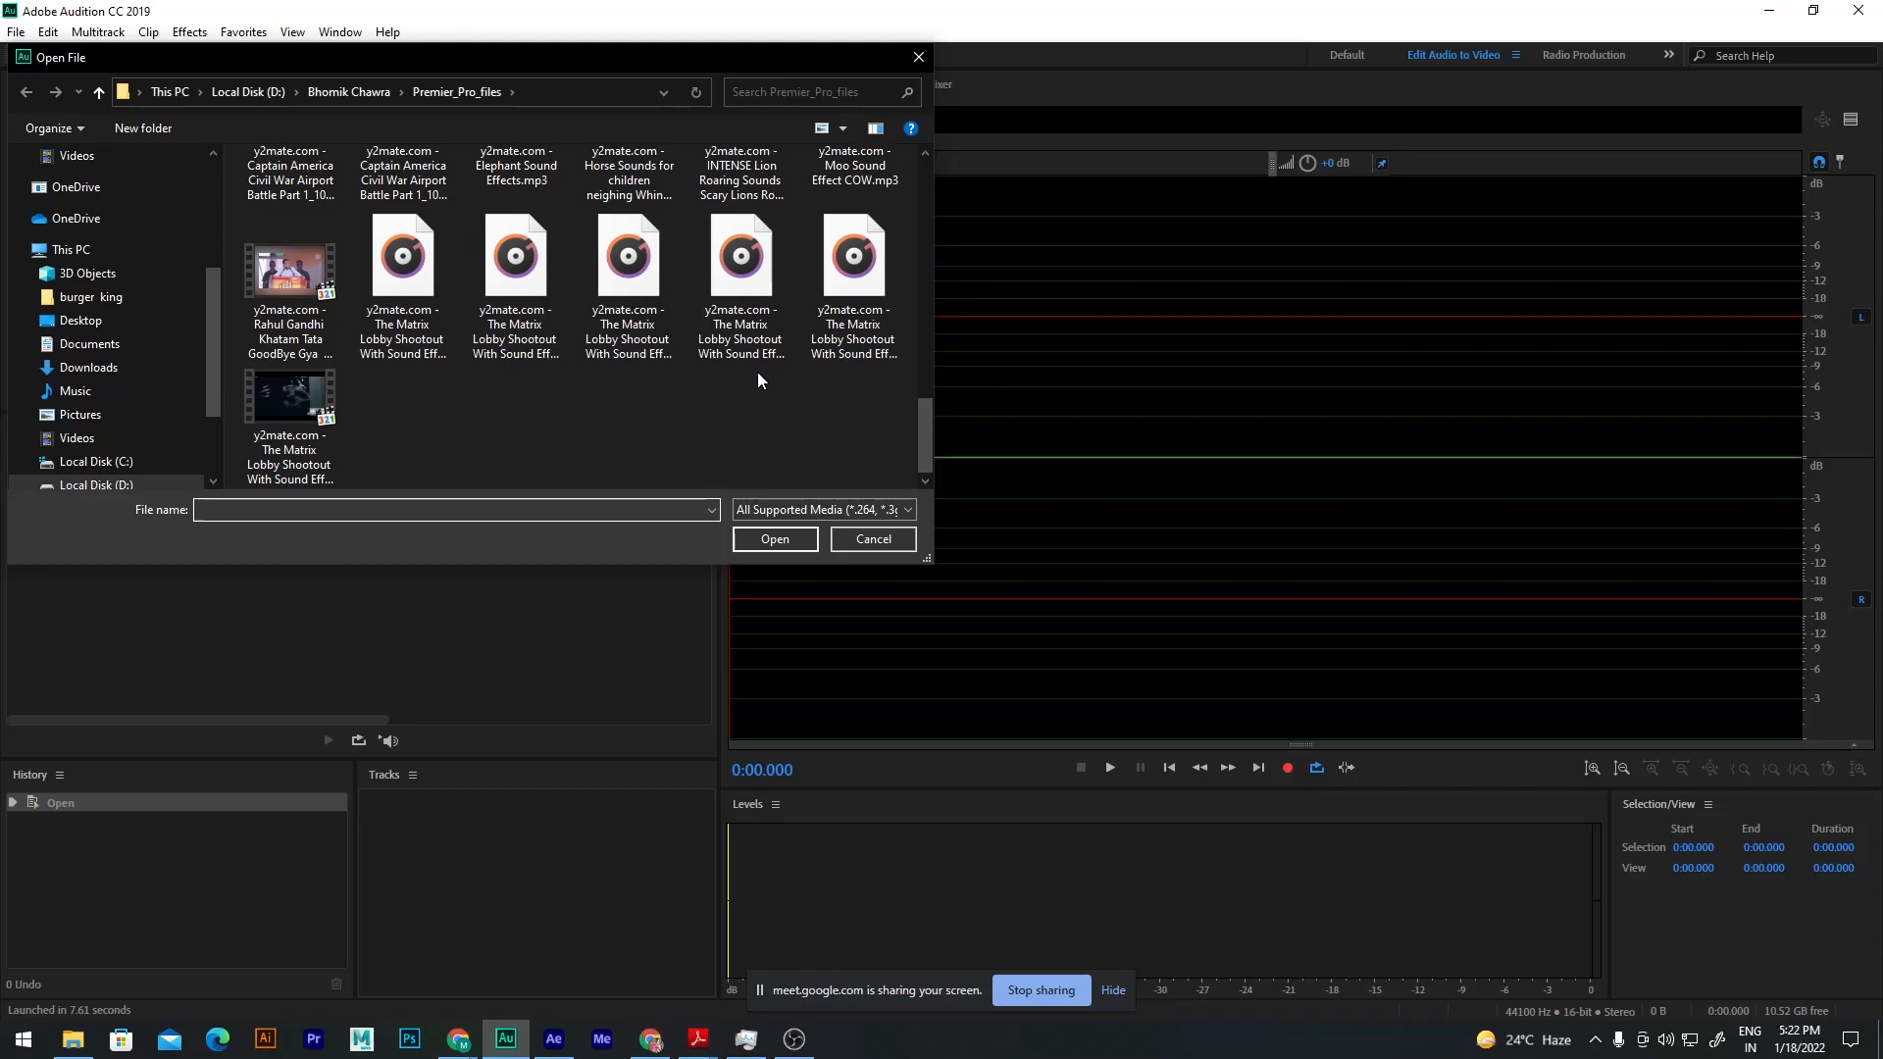
pyautogui.scroll(3, 754, 381)
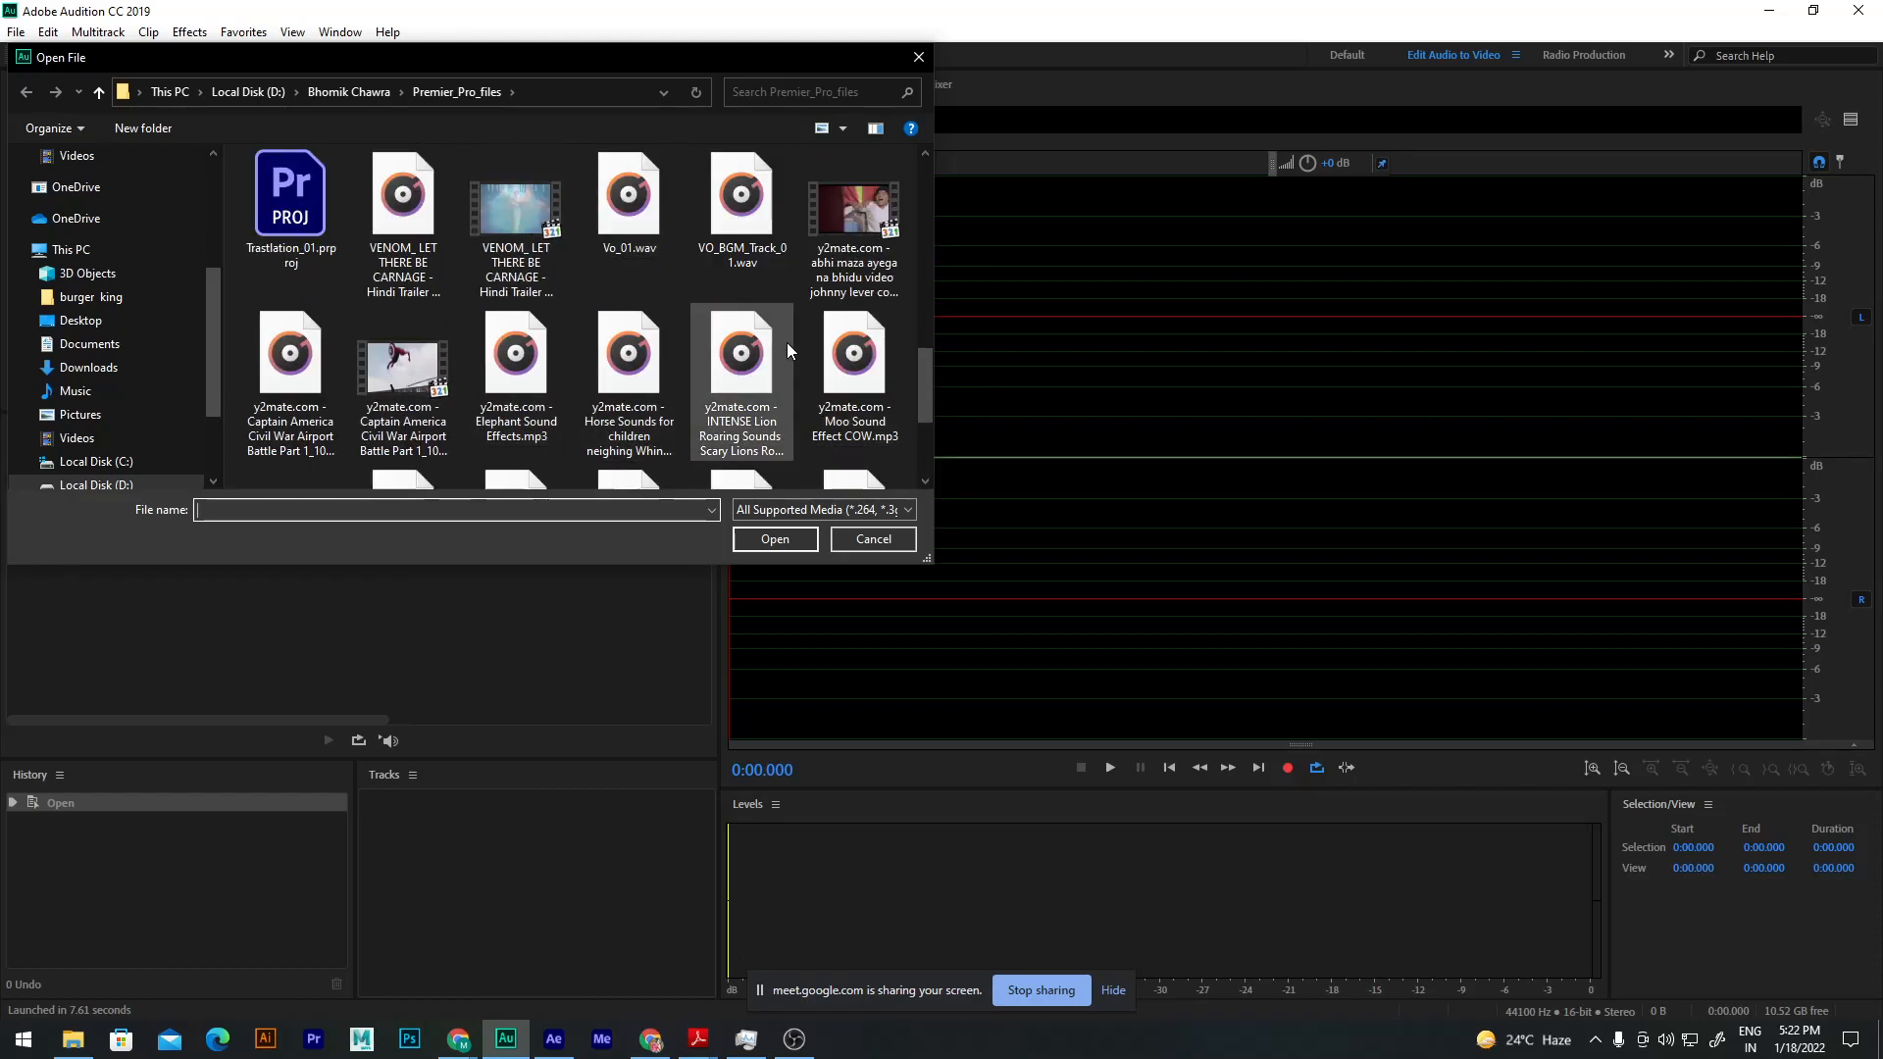
pyautogui.scroll(3, 788, 350)
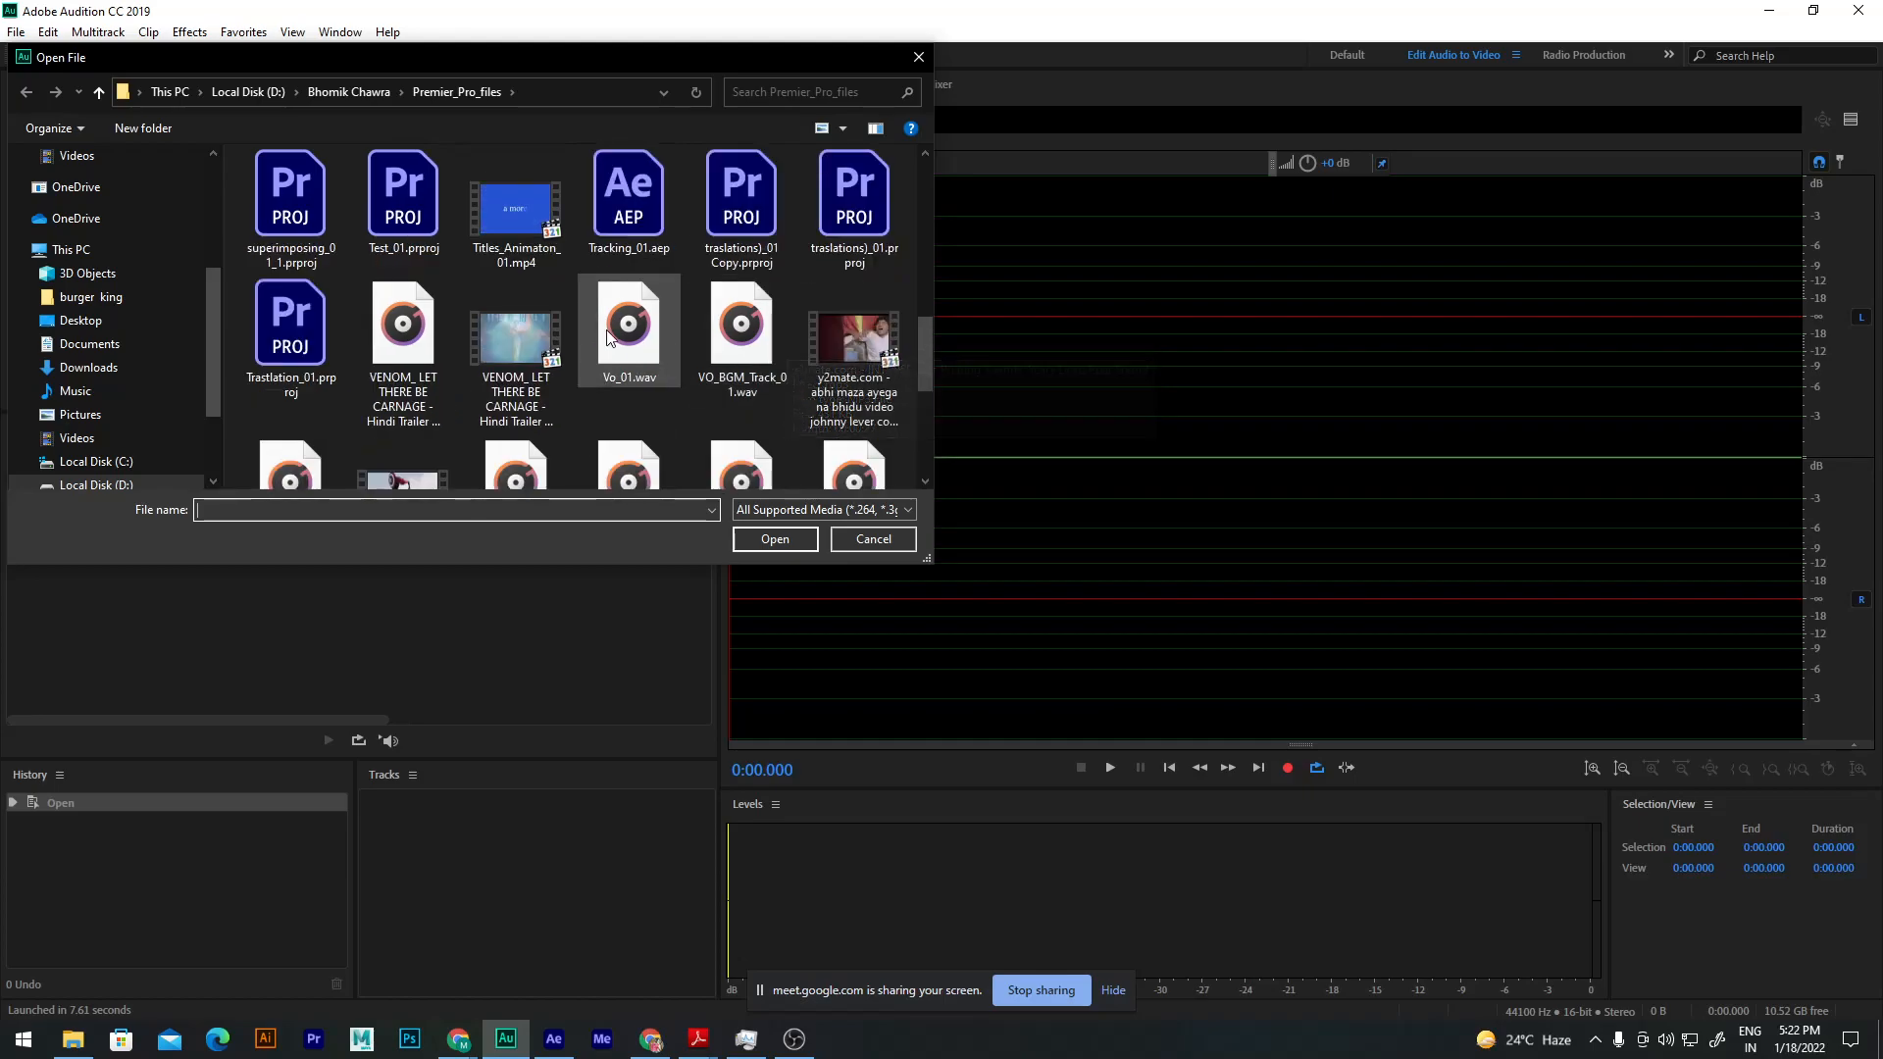
pyautogui.scroll(3, 475, 316)
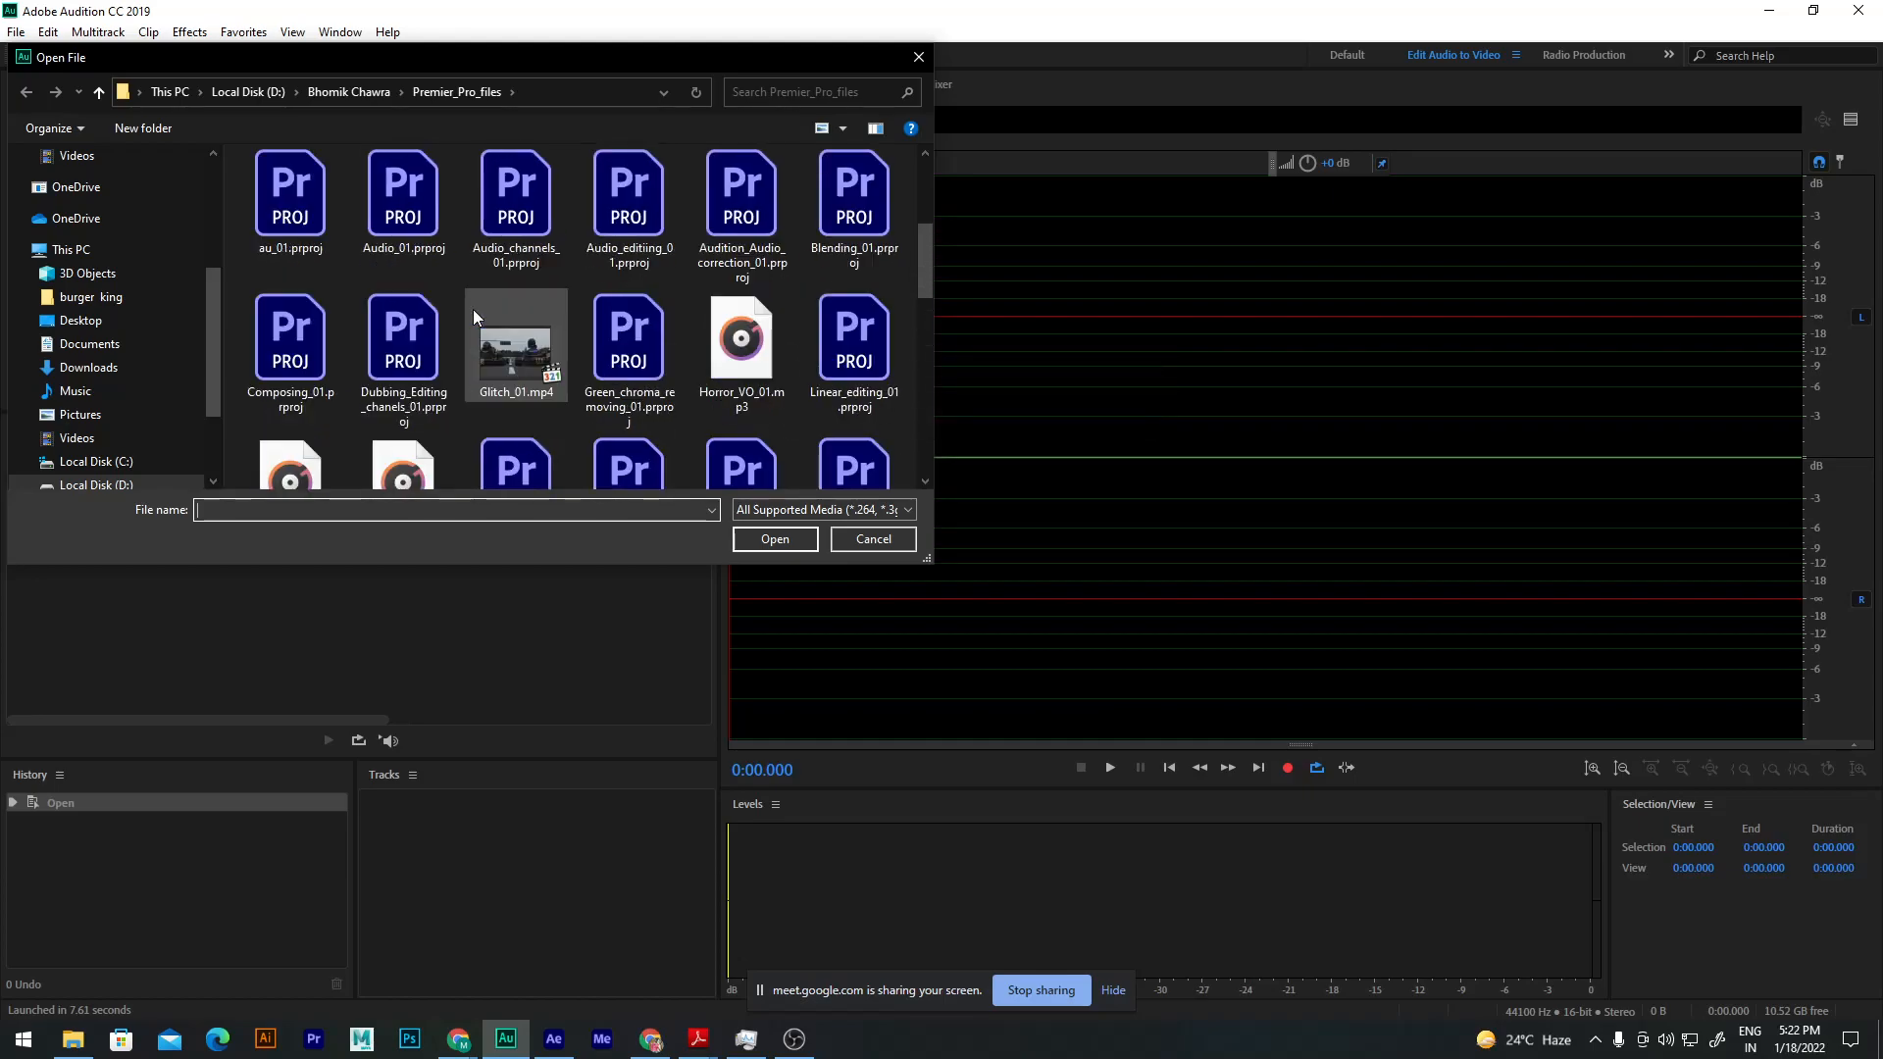
pyautogui.scroll(6, 475, 316)
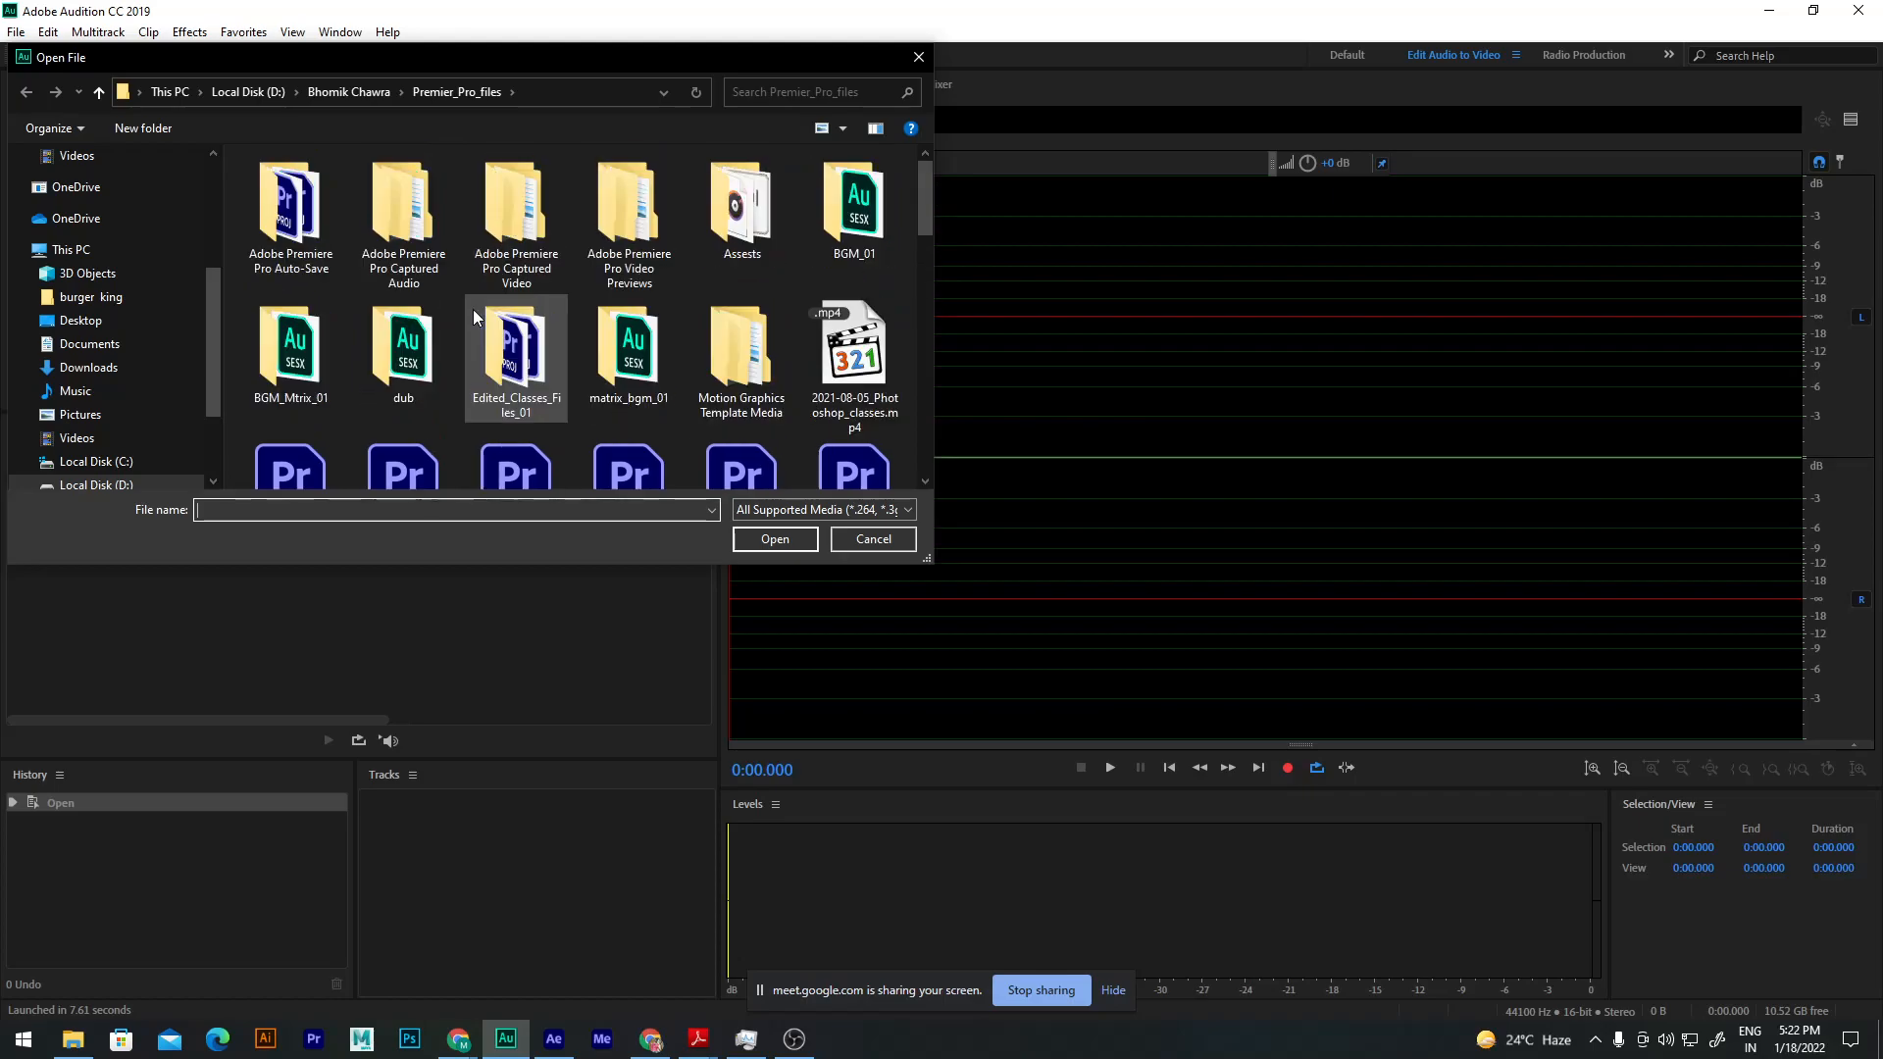
pyautogui.click(755, 231)
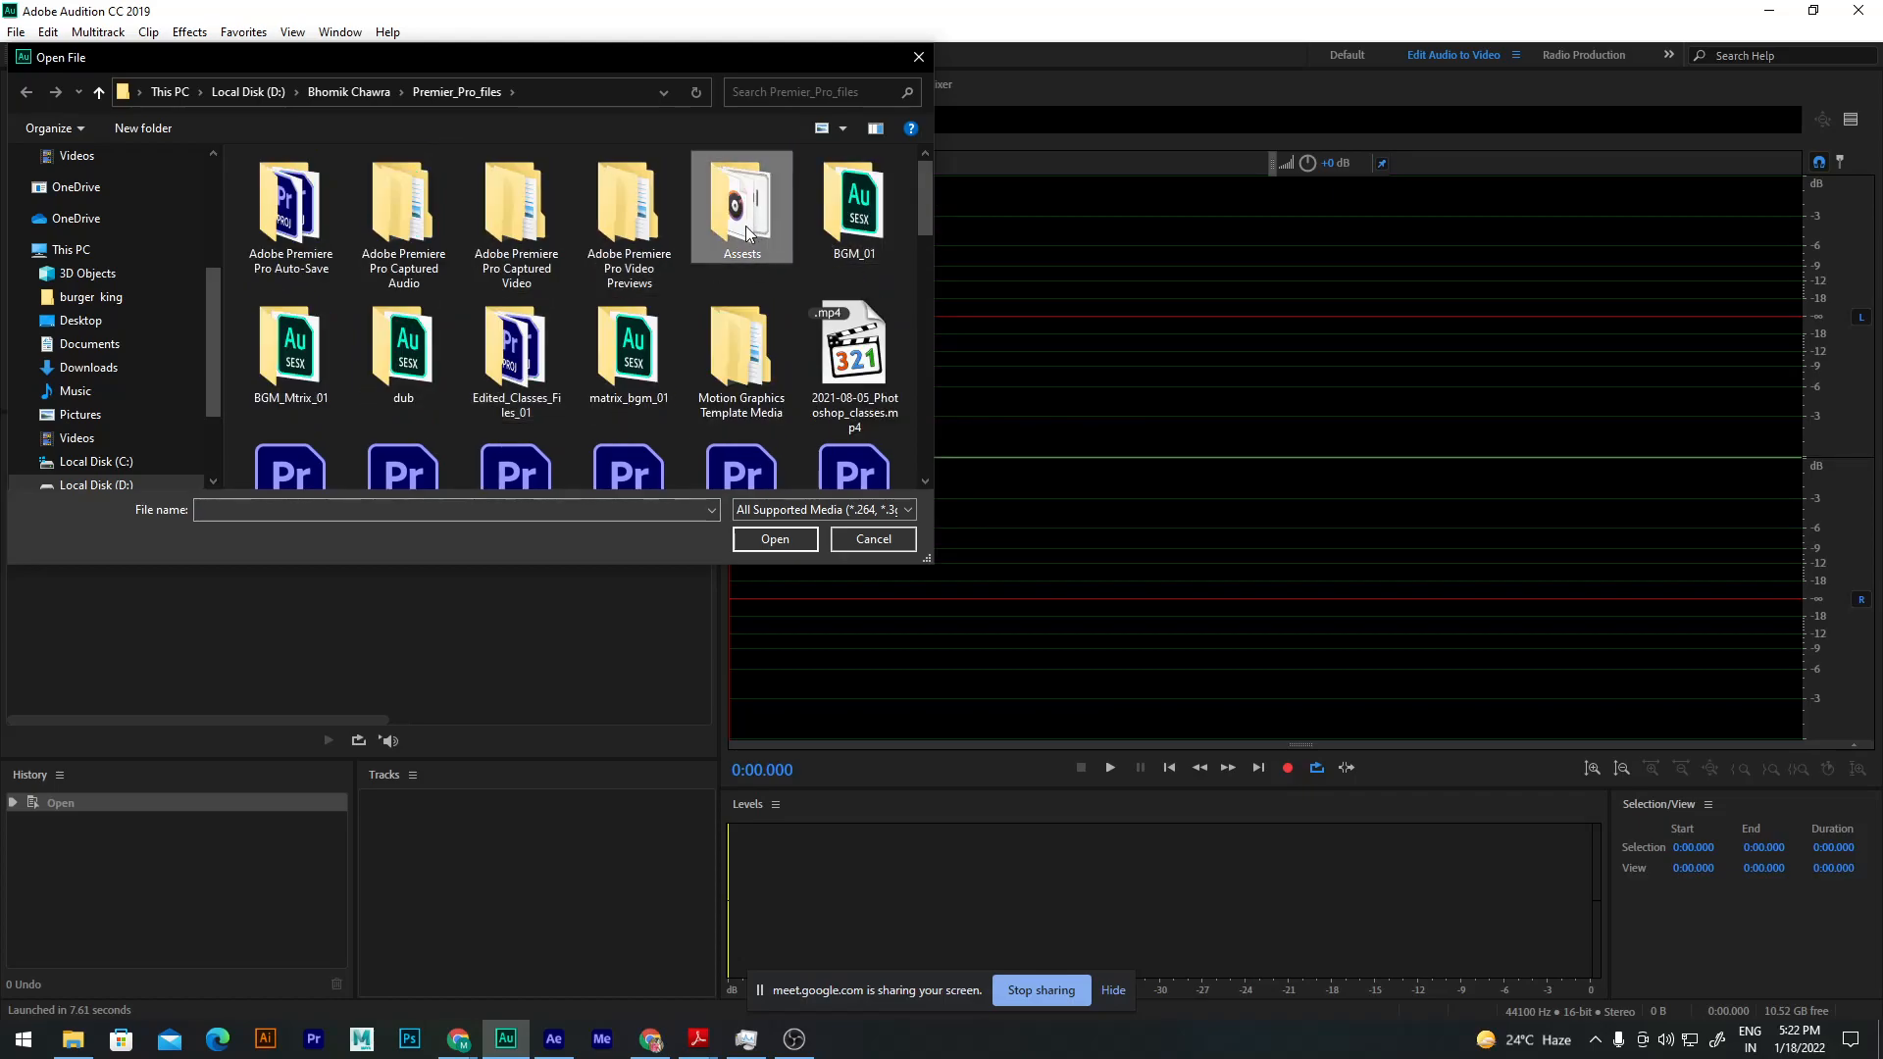
pyautogui.doubleClick(742, 208)
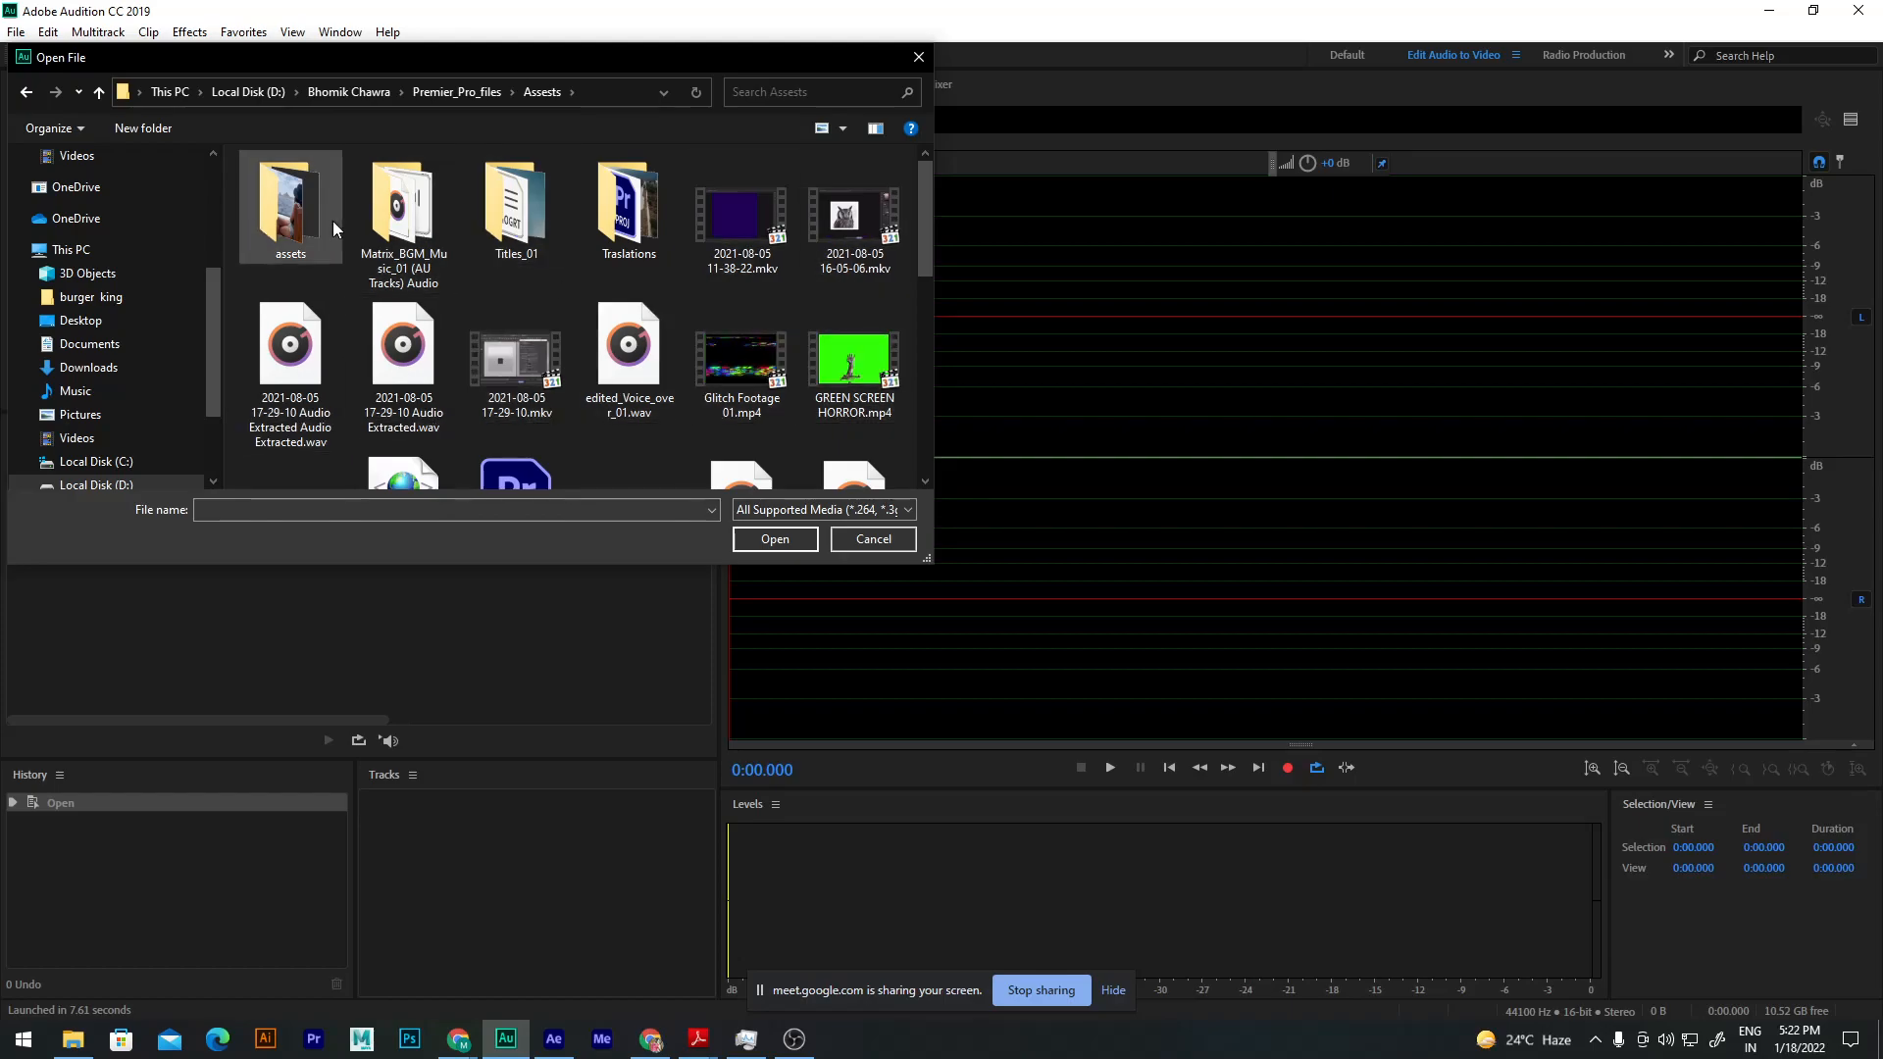
# Step: Open the video "Jean Claude Van Damme - Green screen footage _download_.mp4" from the Assests folder
pyautogui.scroll(-3, 824, 367)
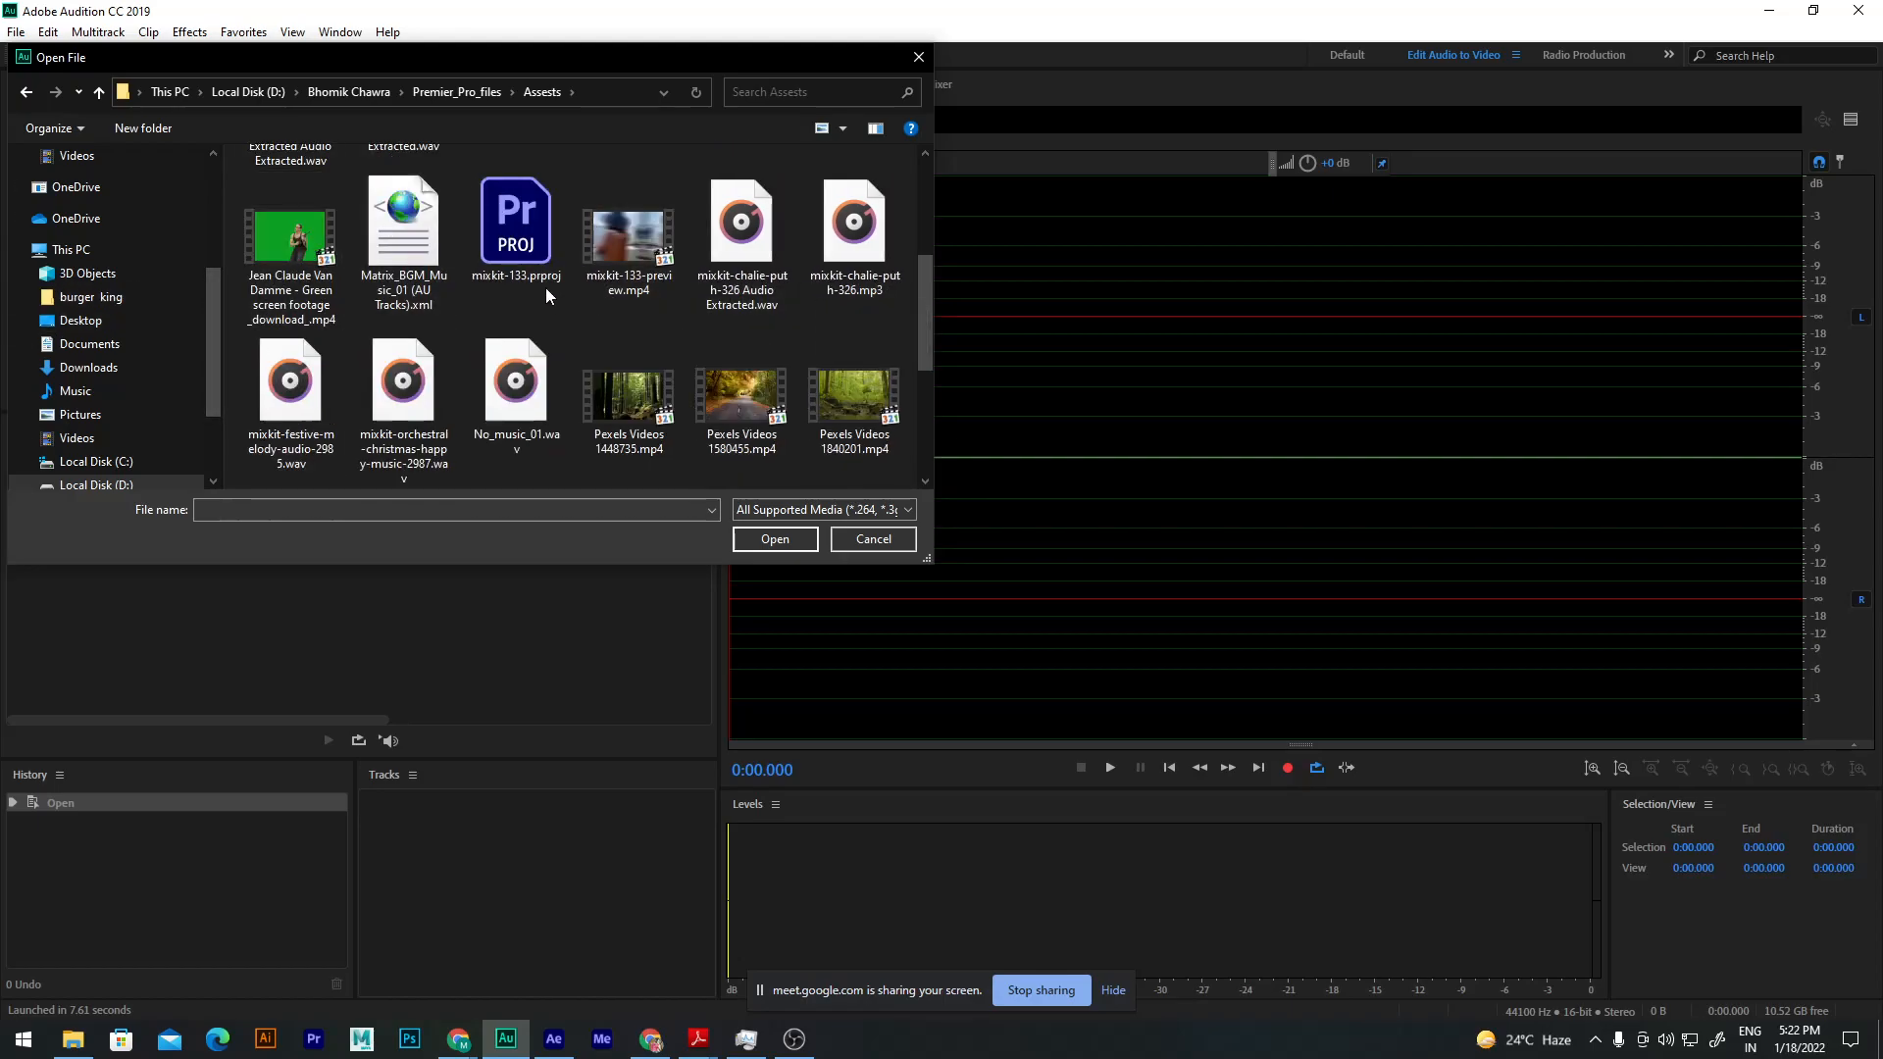
pyautogui.click(324, 278)
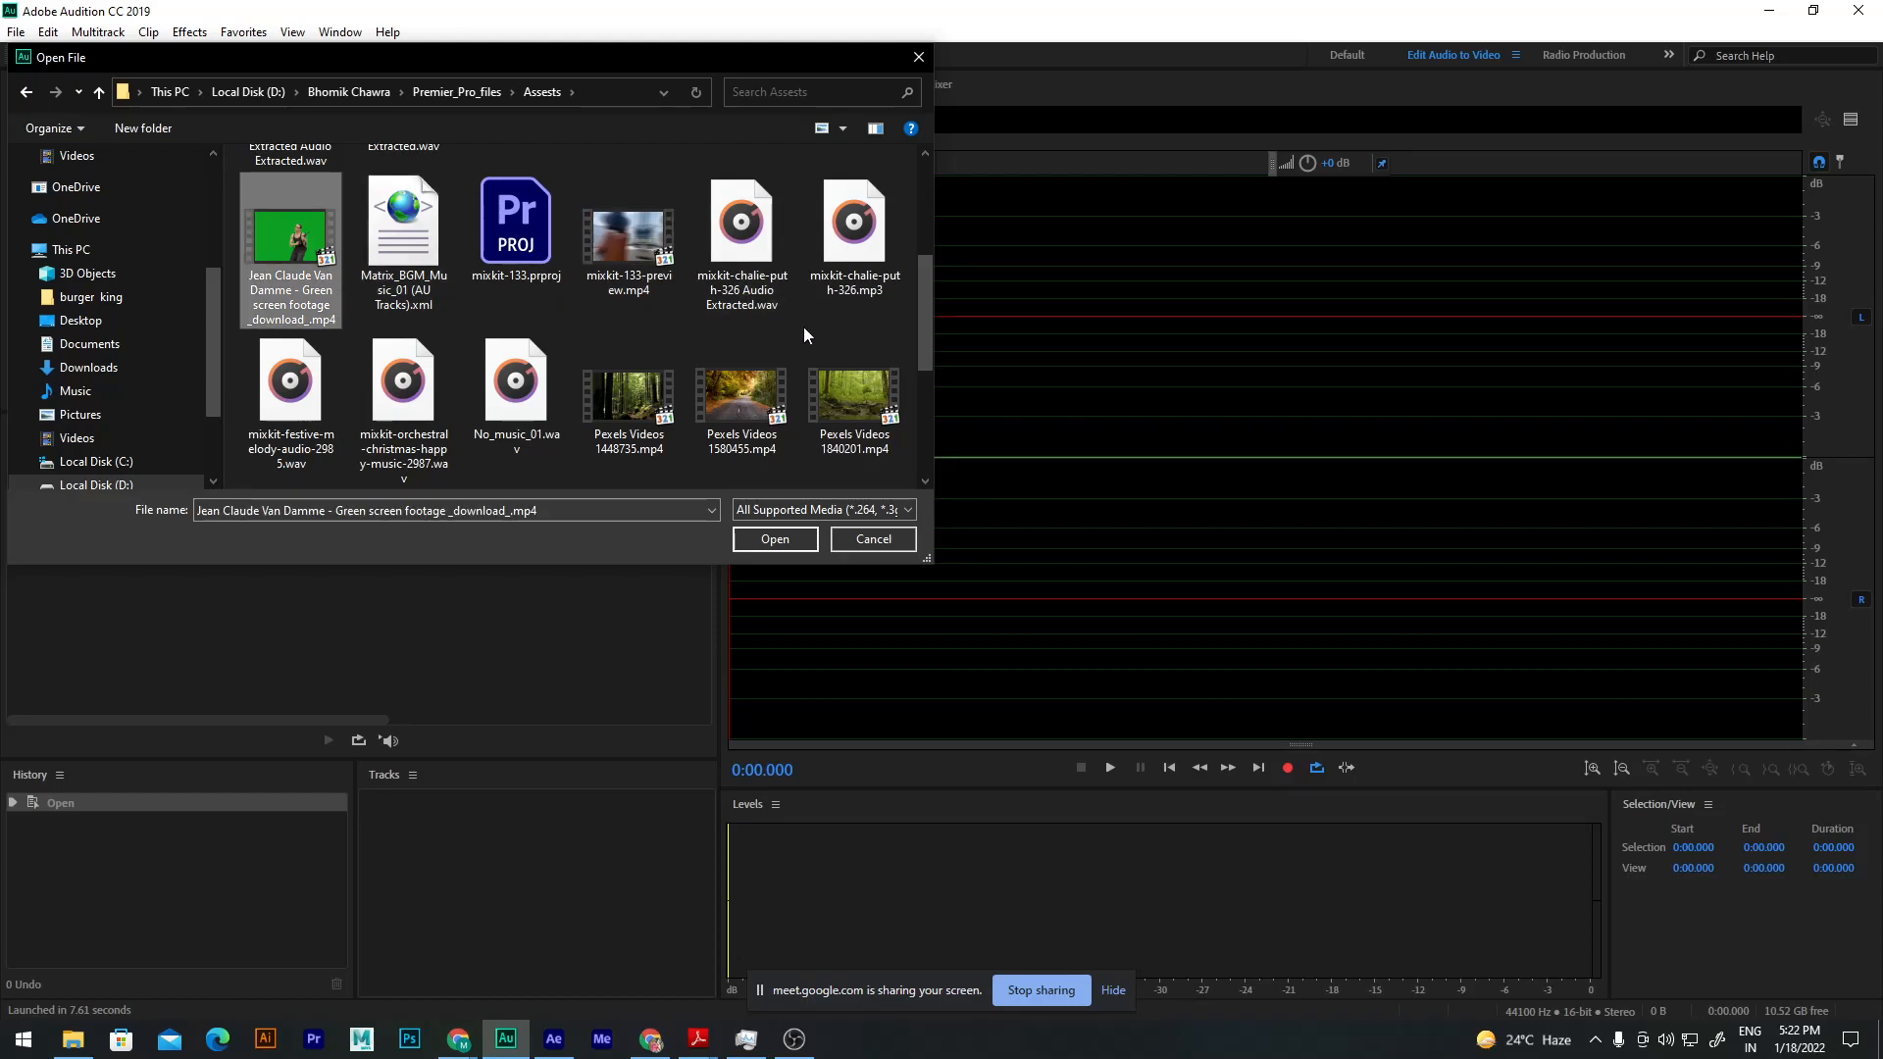
pyautogui.click(833, 412)
pyautogui.click(730, 414)
pyautogui.click(659, 402)
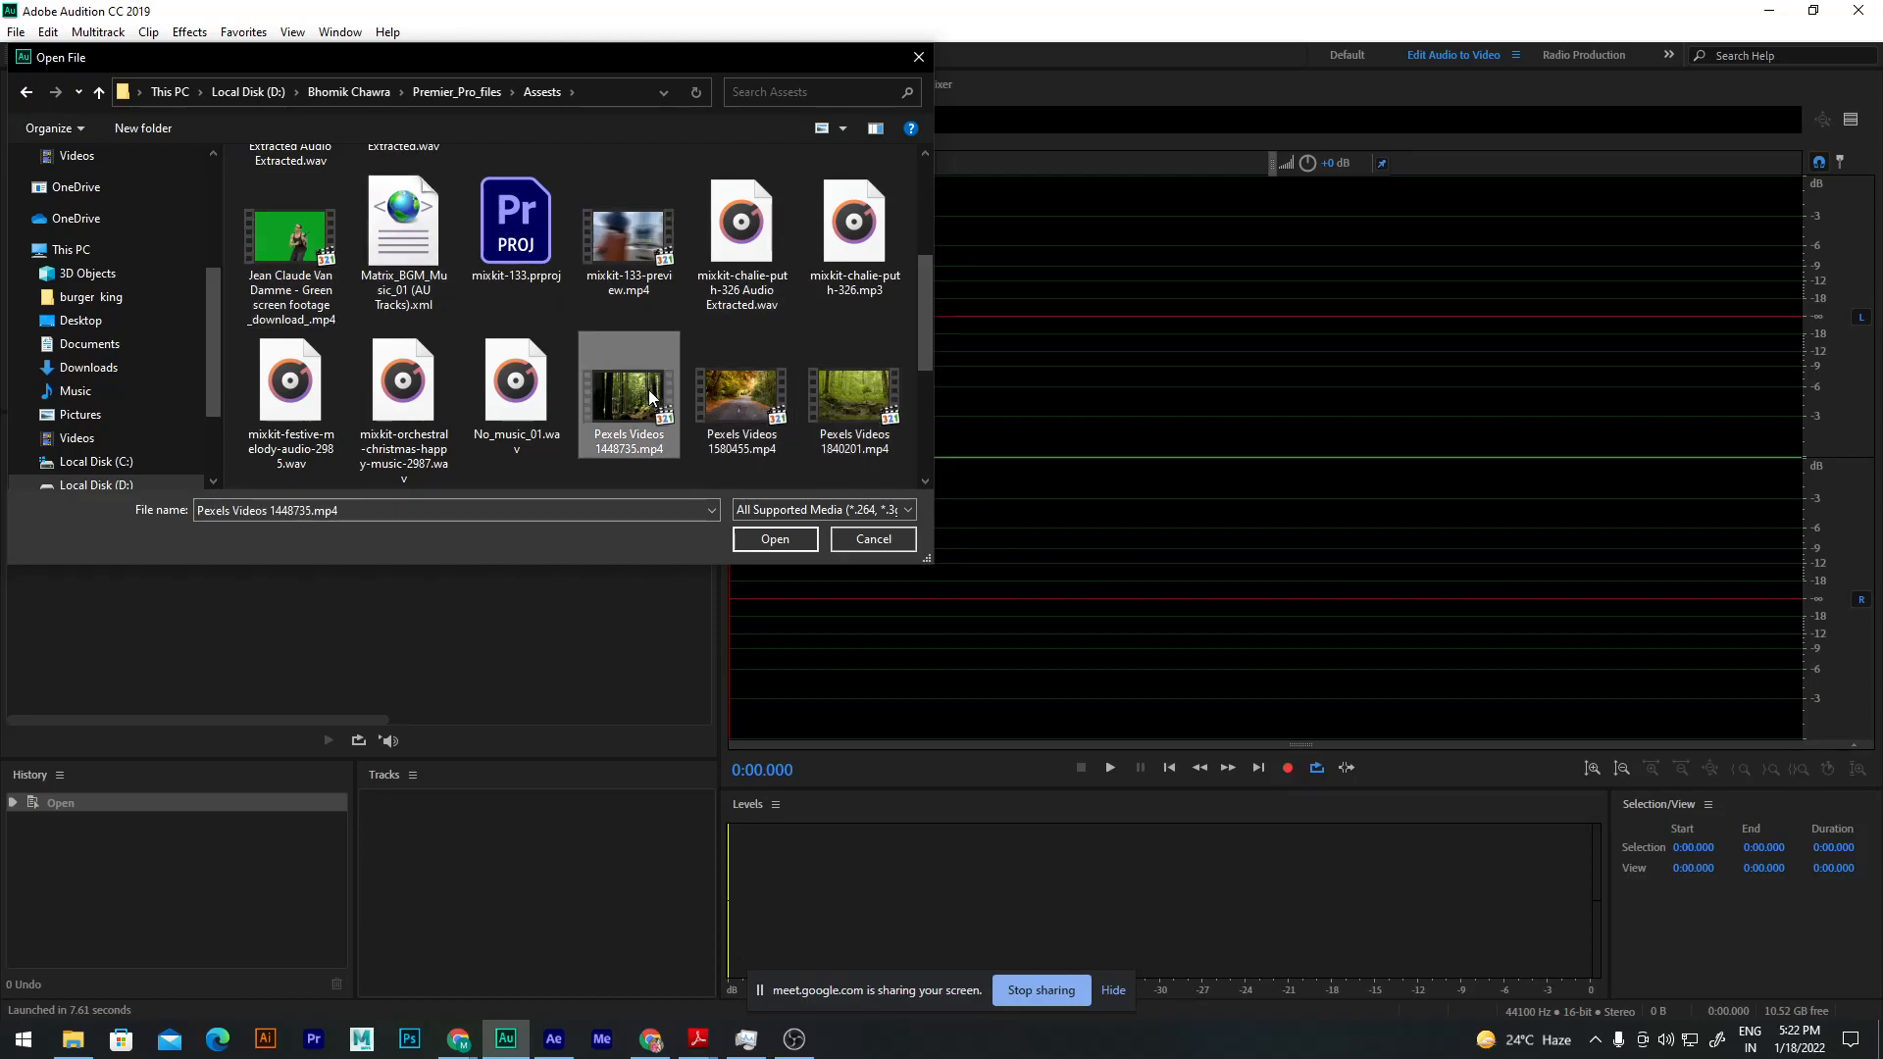
pyautogui.click(593, 271)
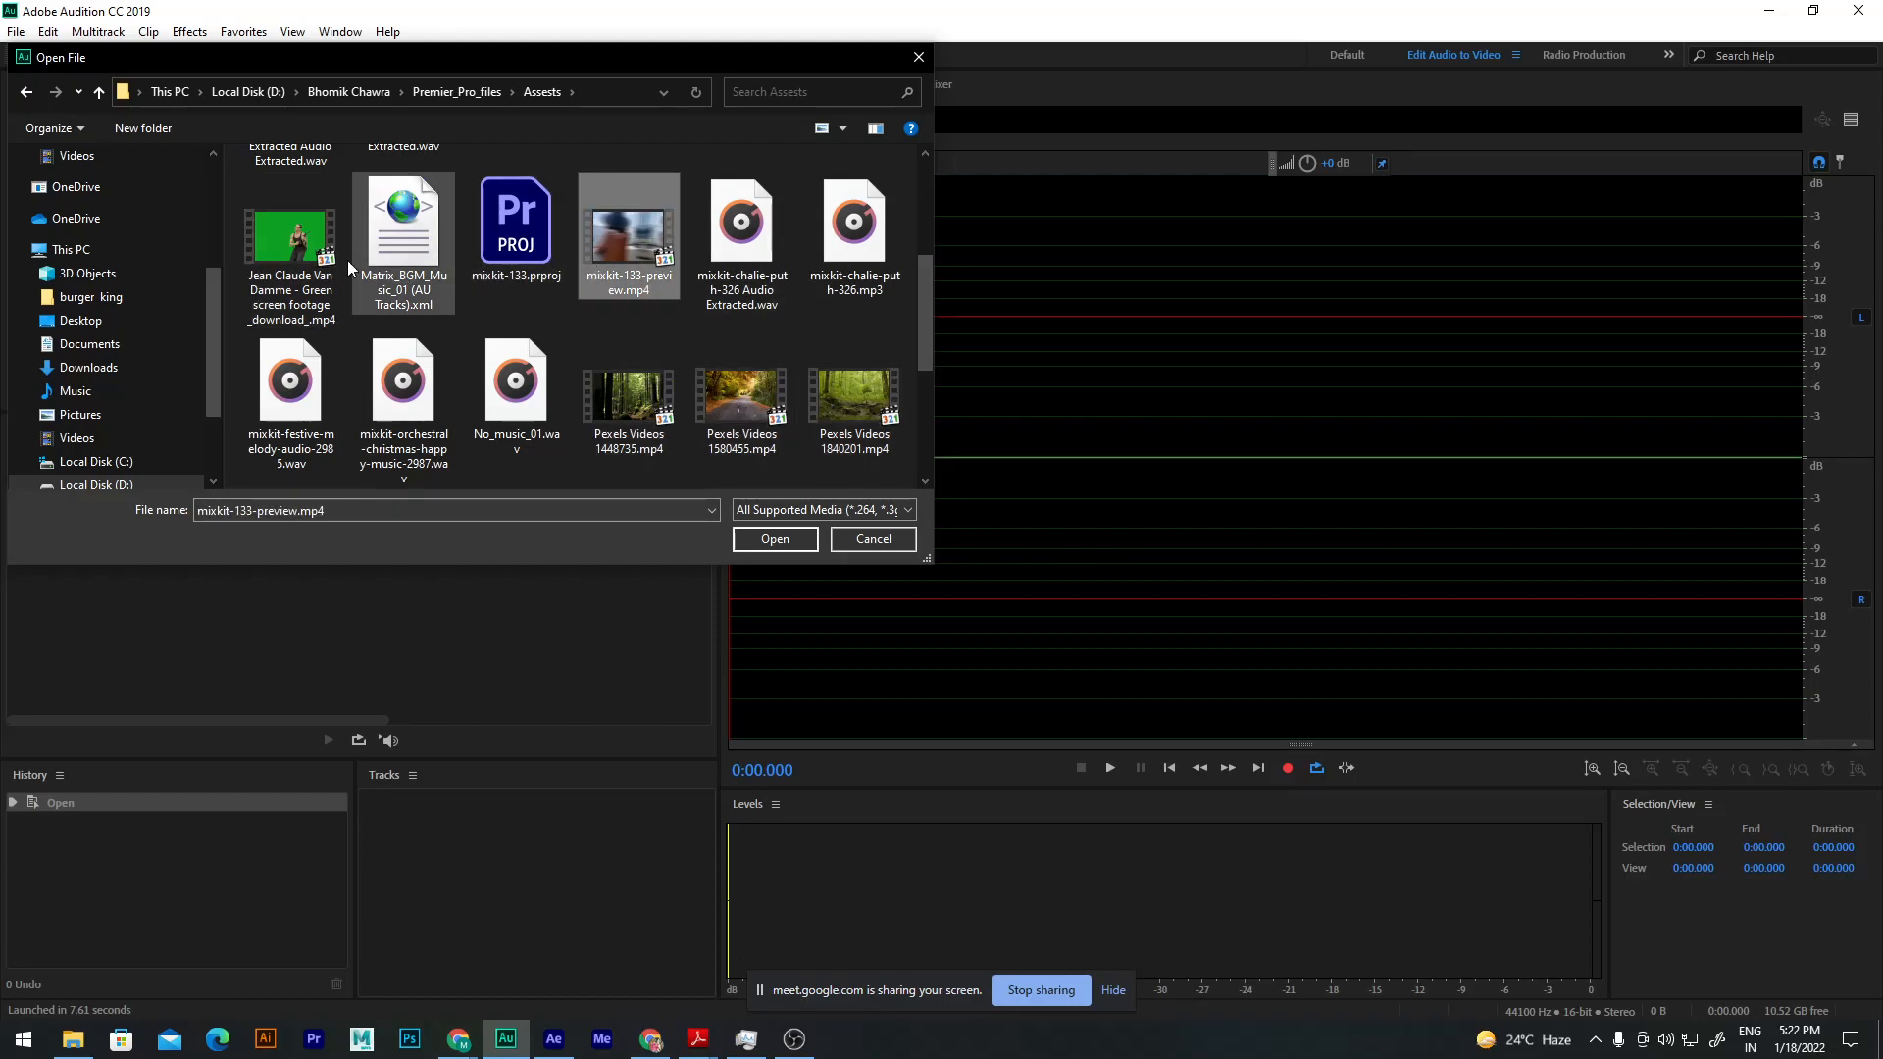
pyautogui.click(300, 251)
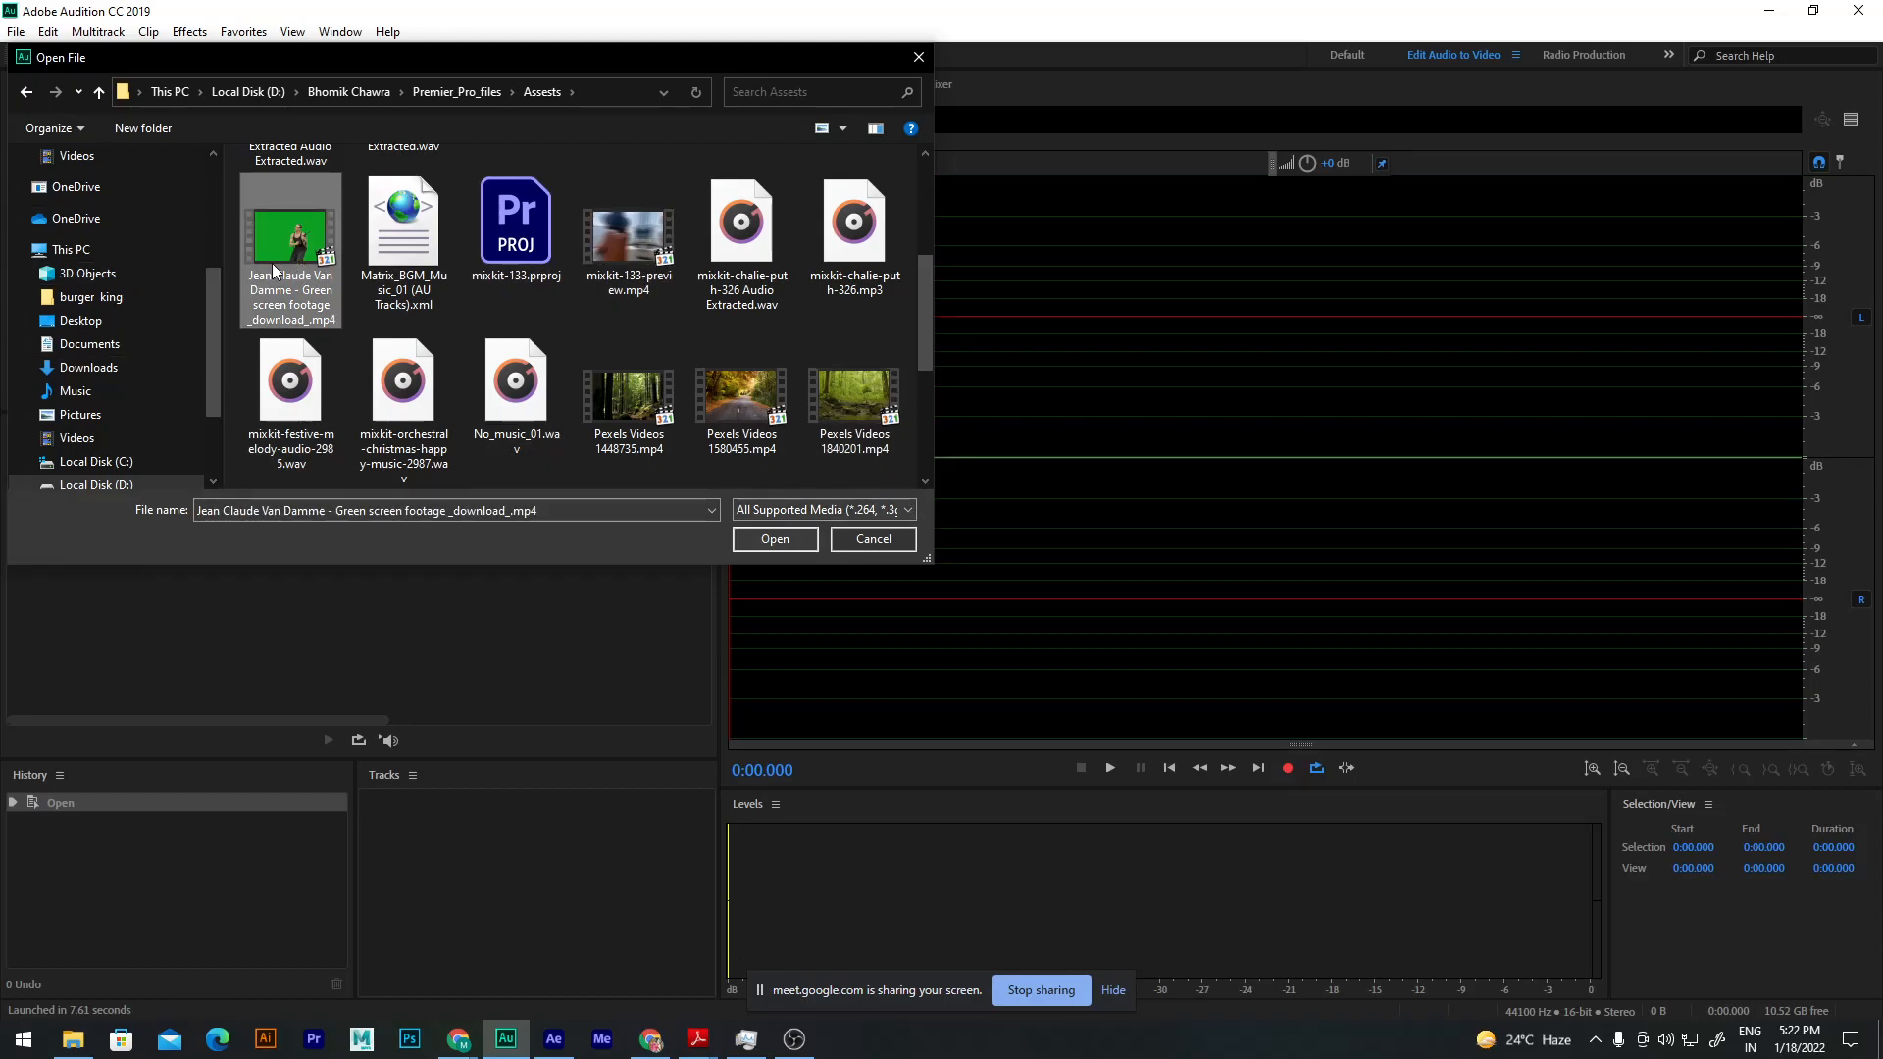
pyautogui.scroll(3, 407, 328)
pyautogui.scroll(-5, 407, 327)
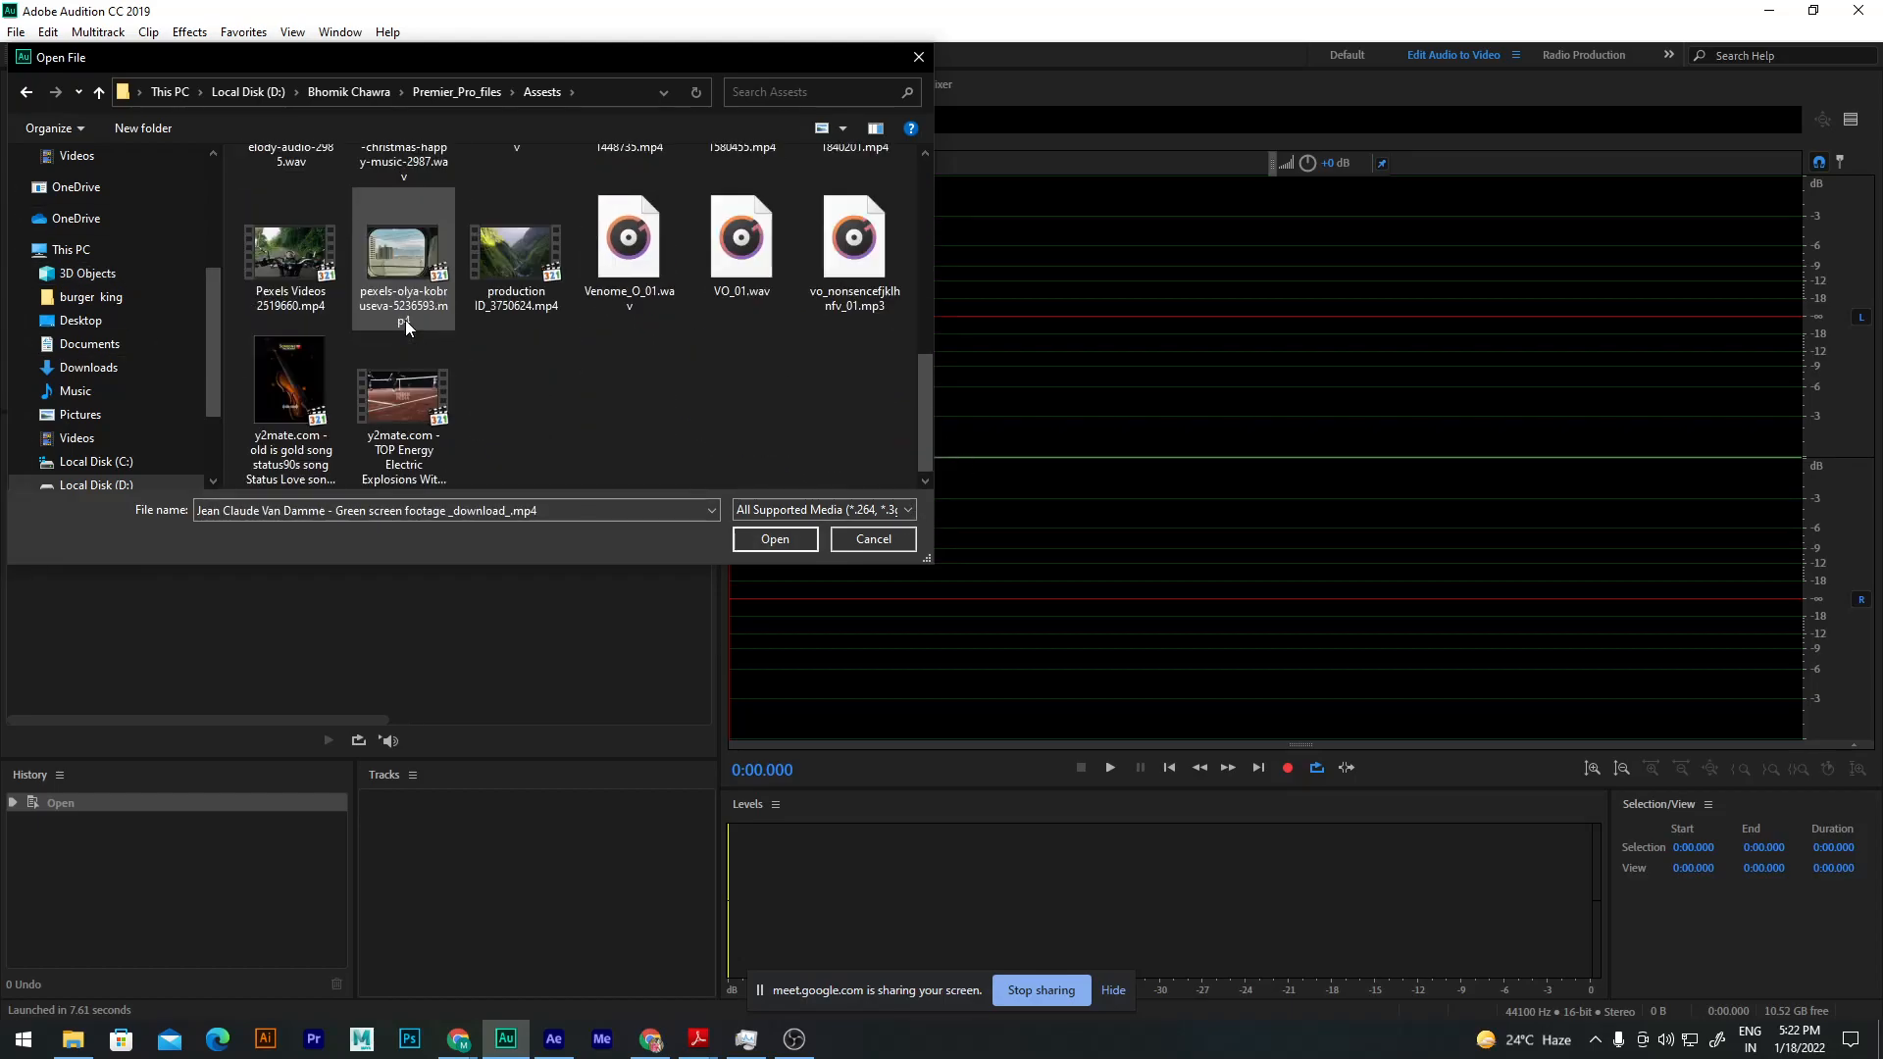
pyautogui.scroll(1, 399, 373)
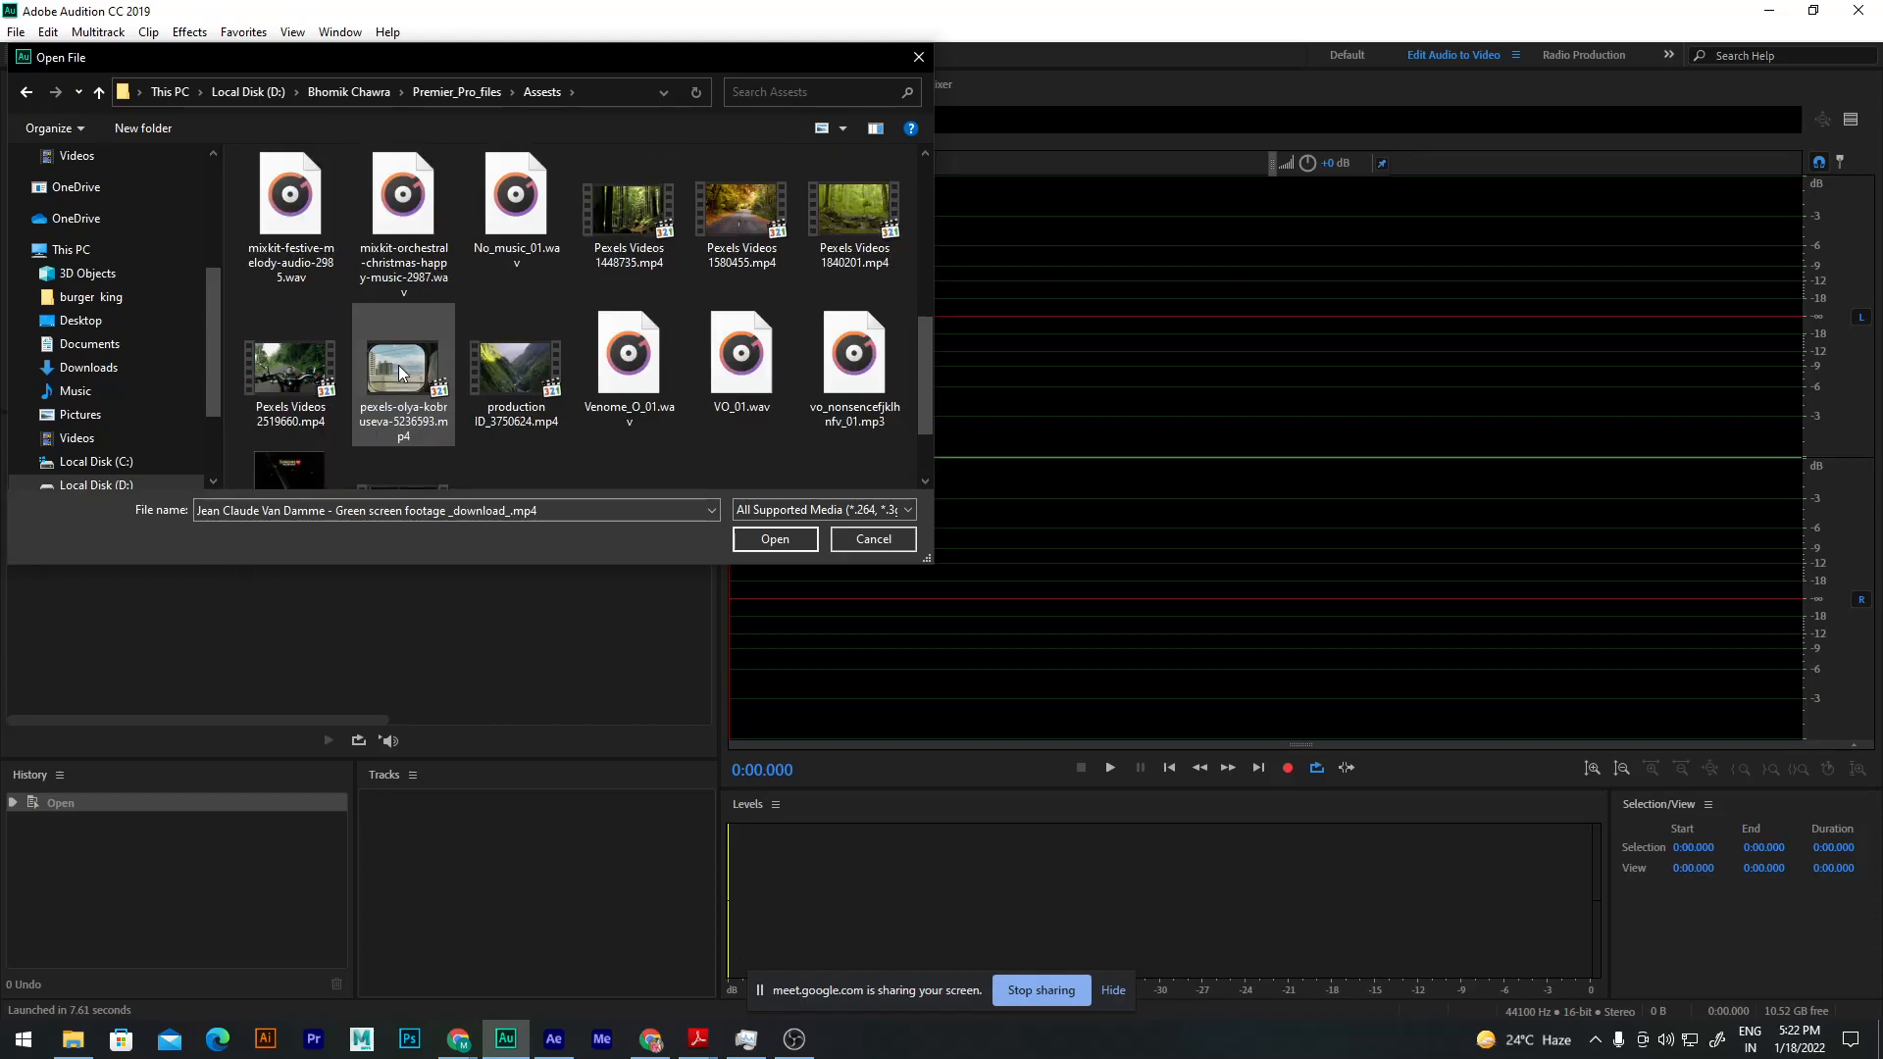
pyautogui.scroll(1, 301, 209)
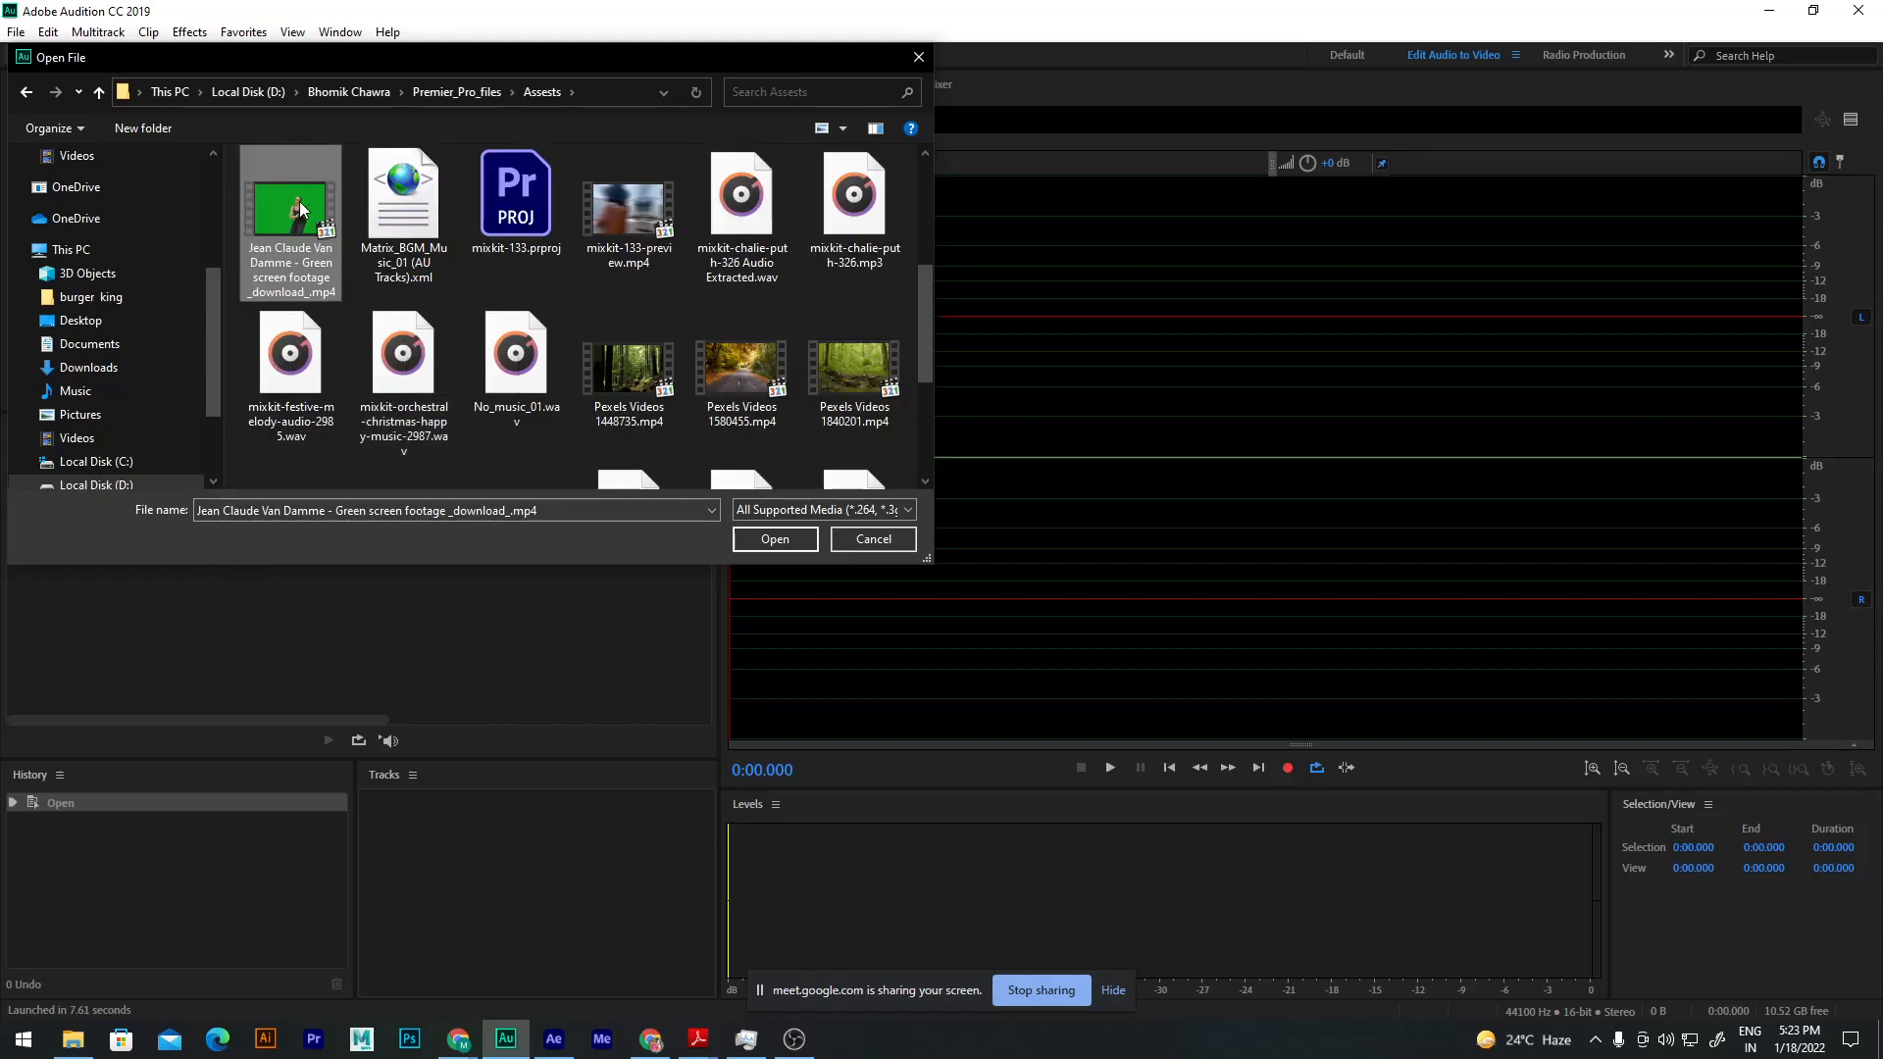
pyautogui.click(775, 539)
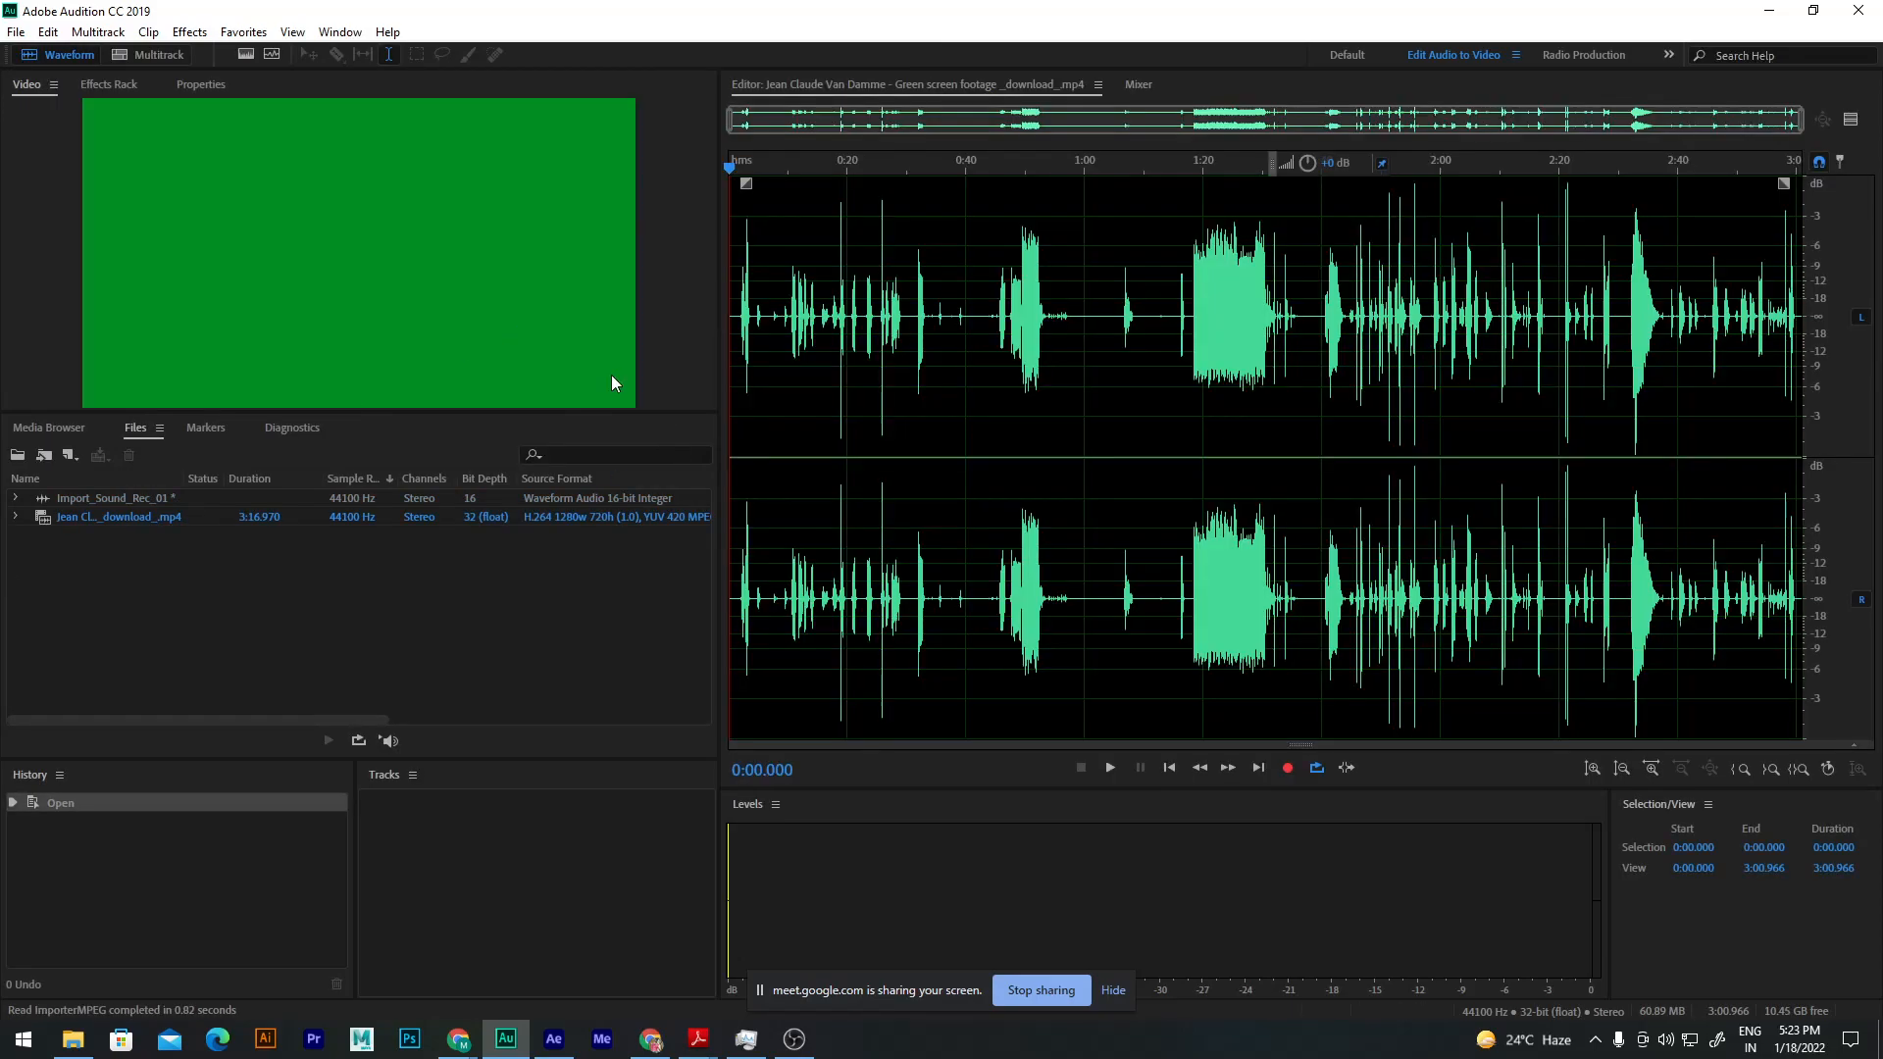
# Step: Open the empty Import_Sound_Rec_01 file in the waveform editor
pyautogui.click(100, 512)
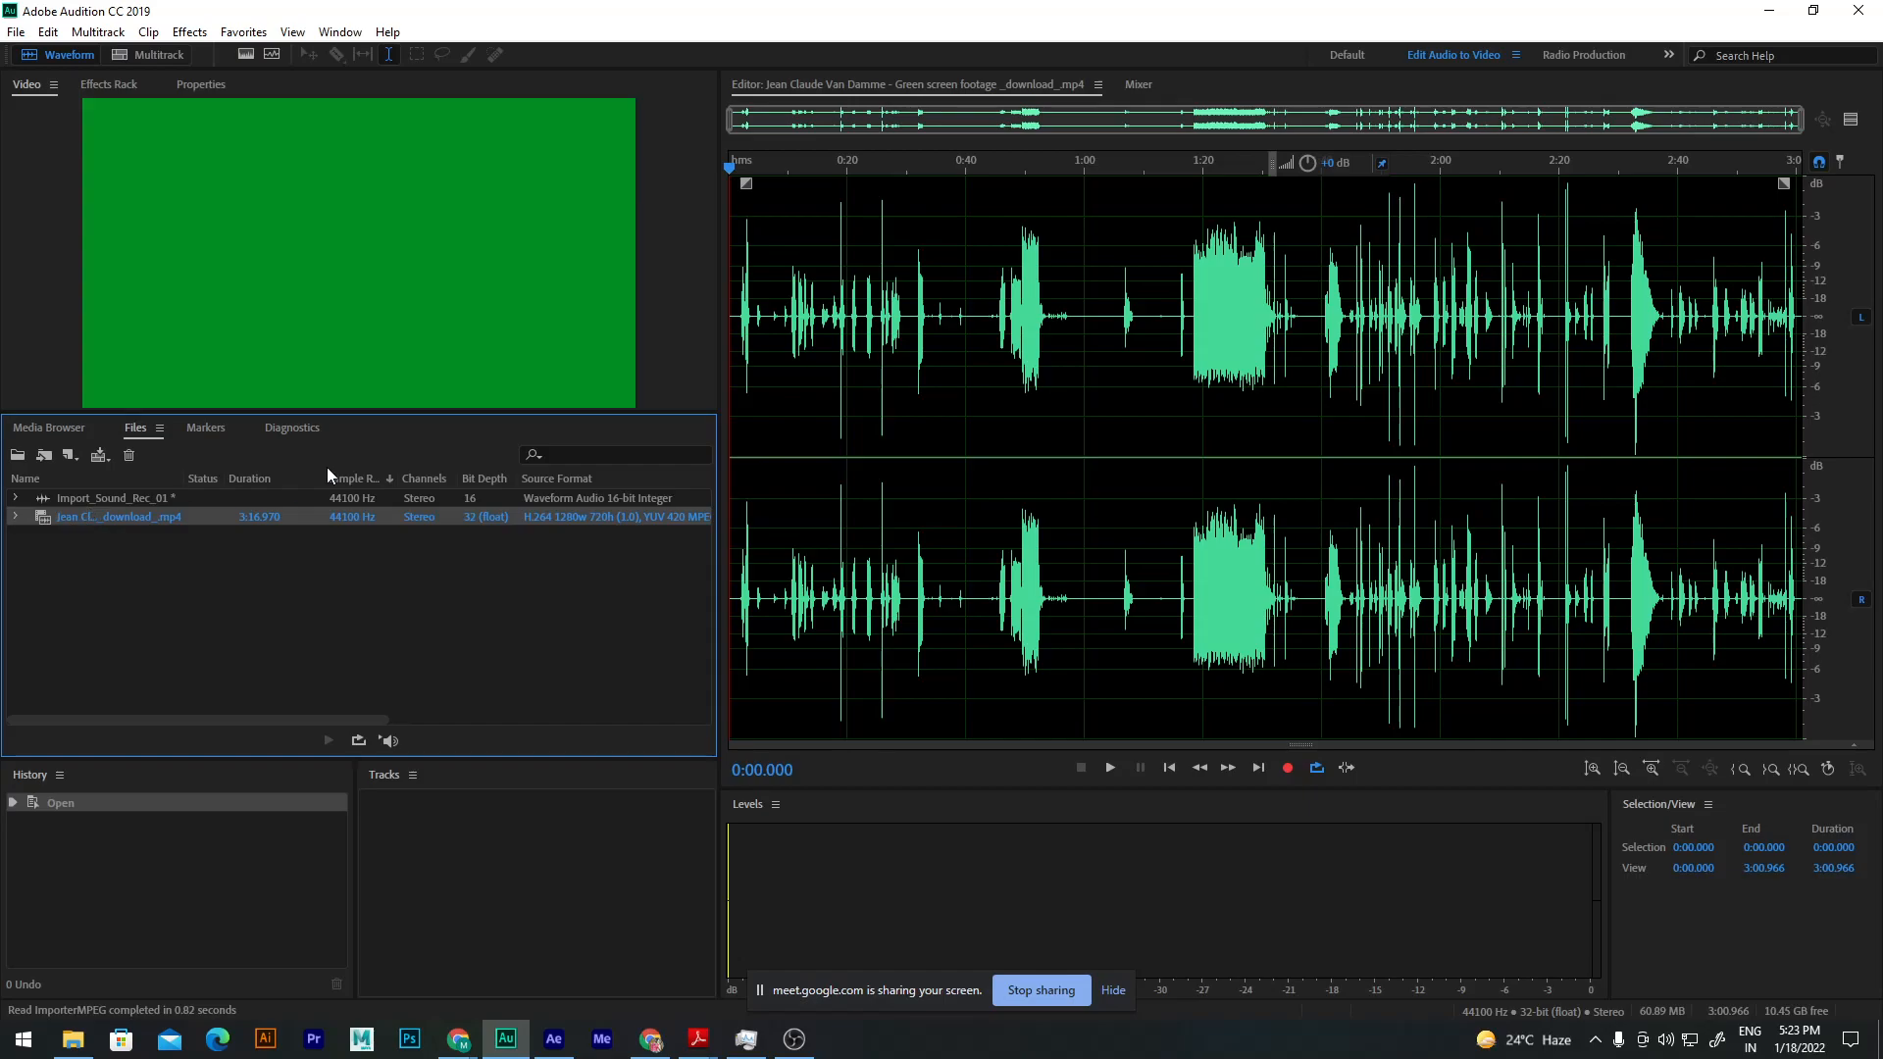
pyautogui.click(117, 498)
pyautogui.doubleClick(117, 498)
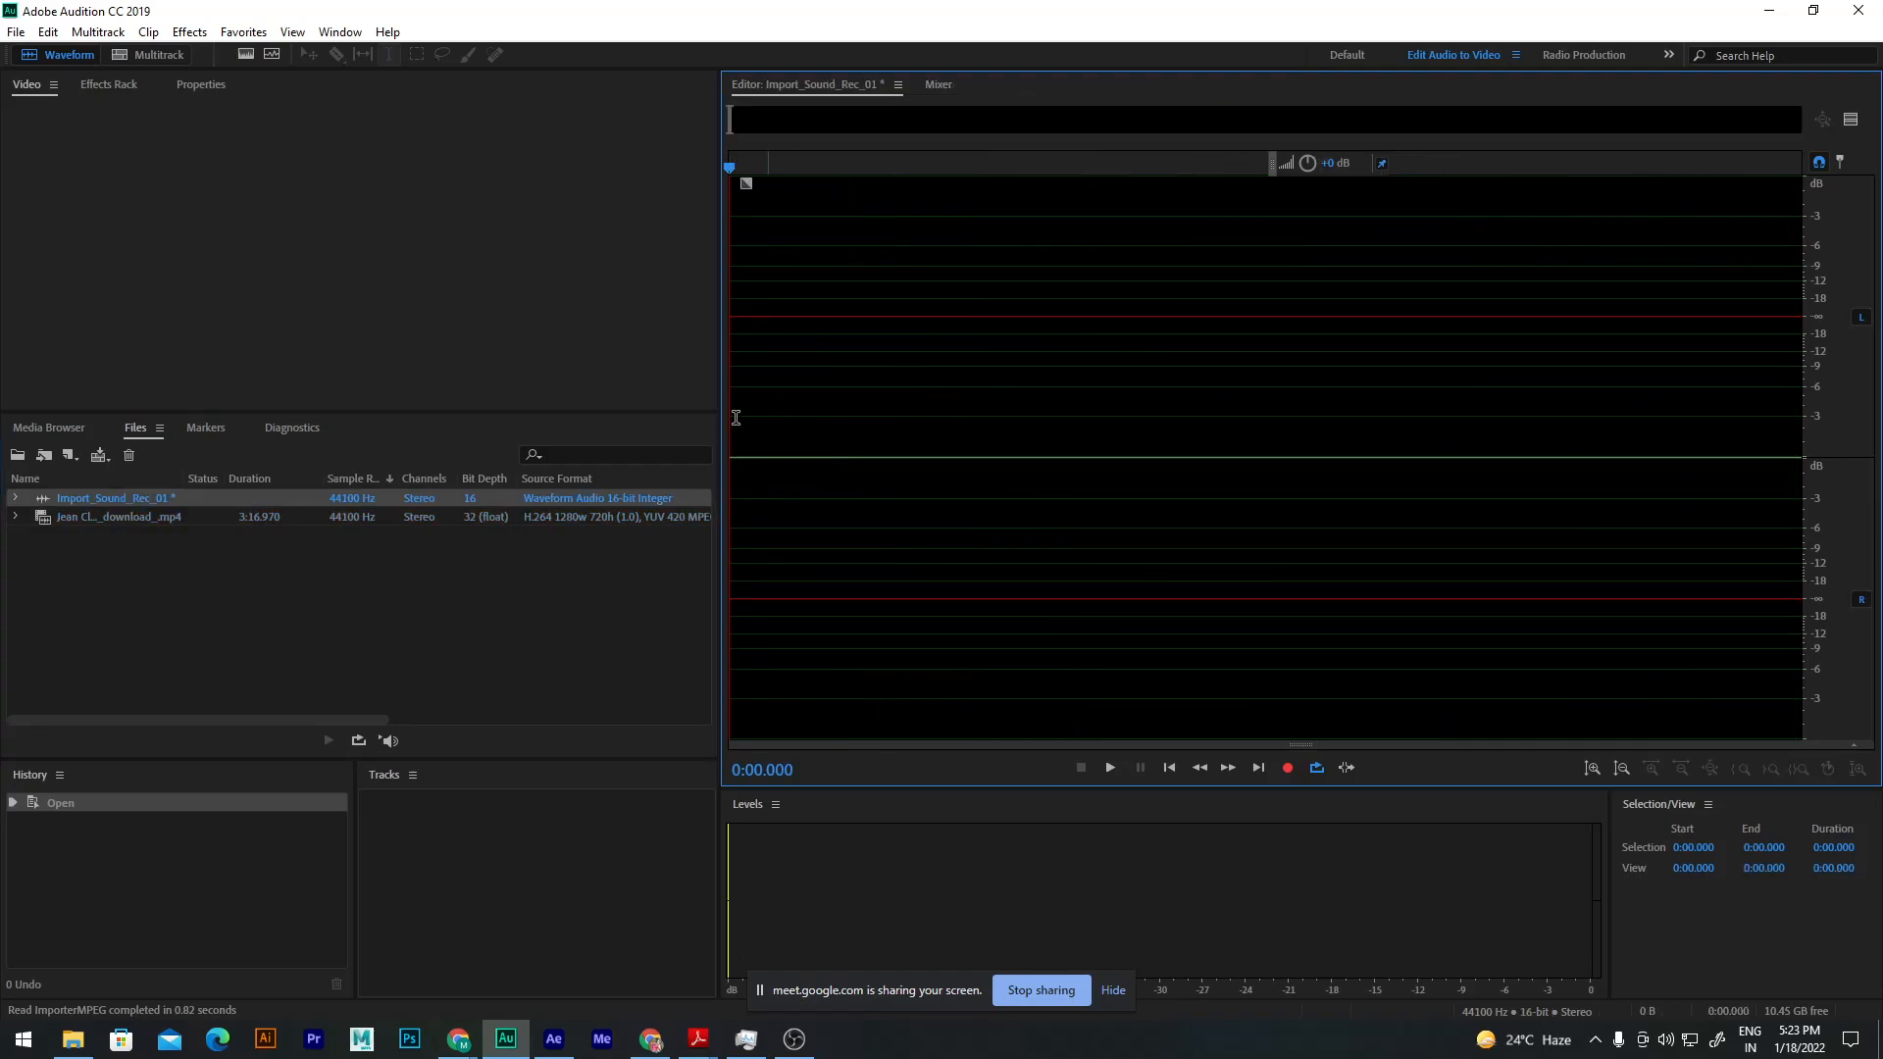
# Step: Expand the imported Jean Claude Van Damme video's entry in the file list and load its audio component into the editor
pyautogui.click(117, 518)
pyautogui.click(15, 517)
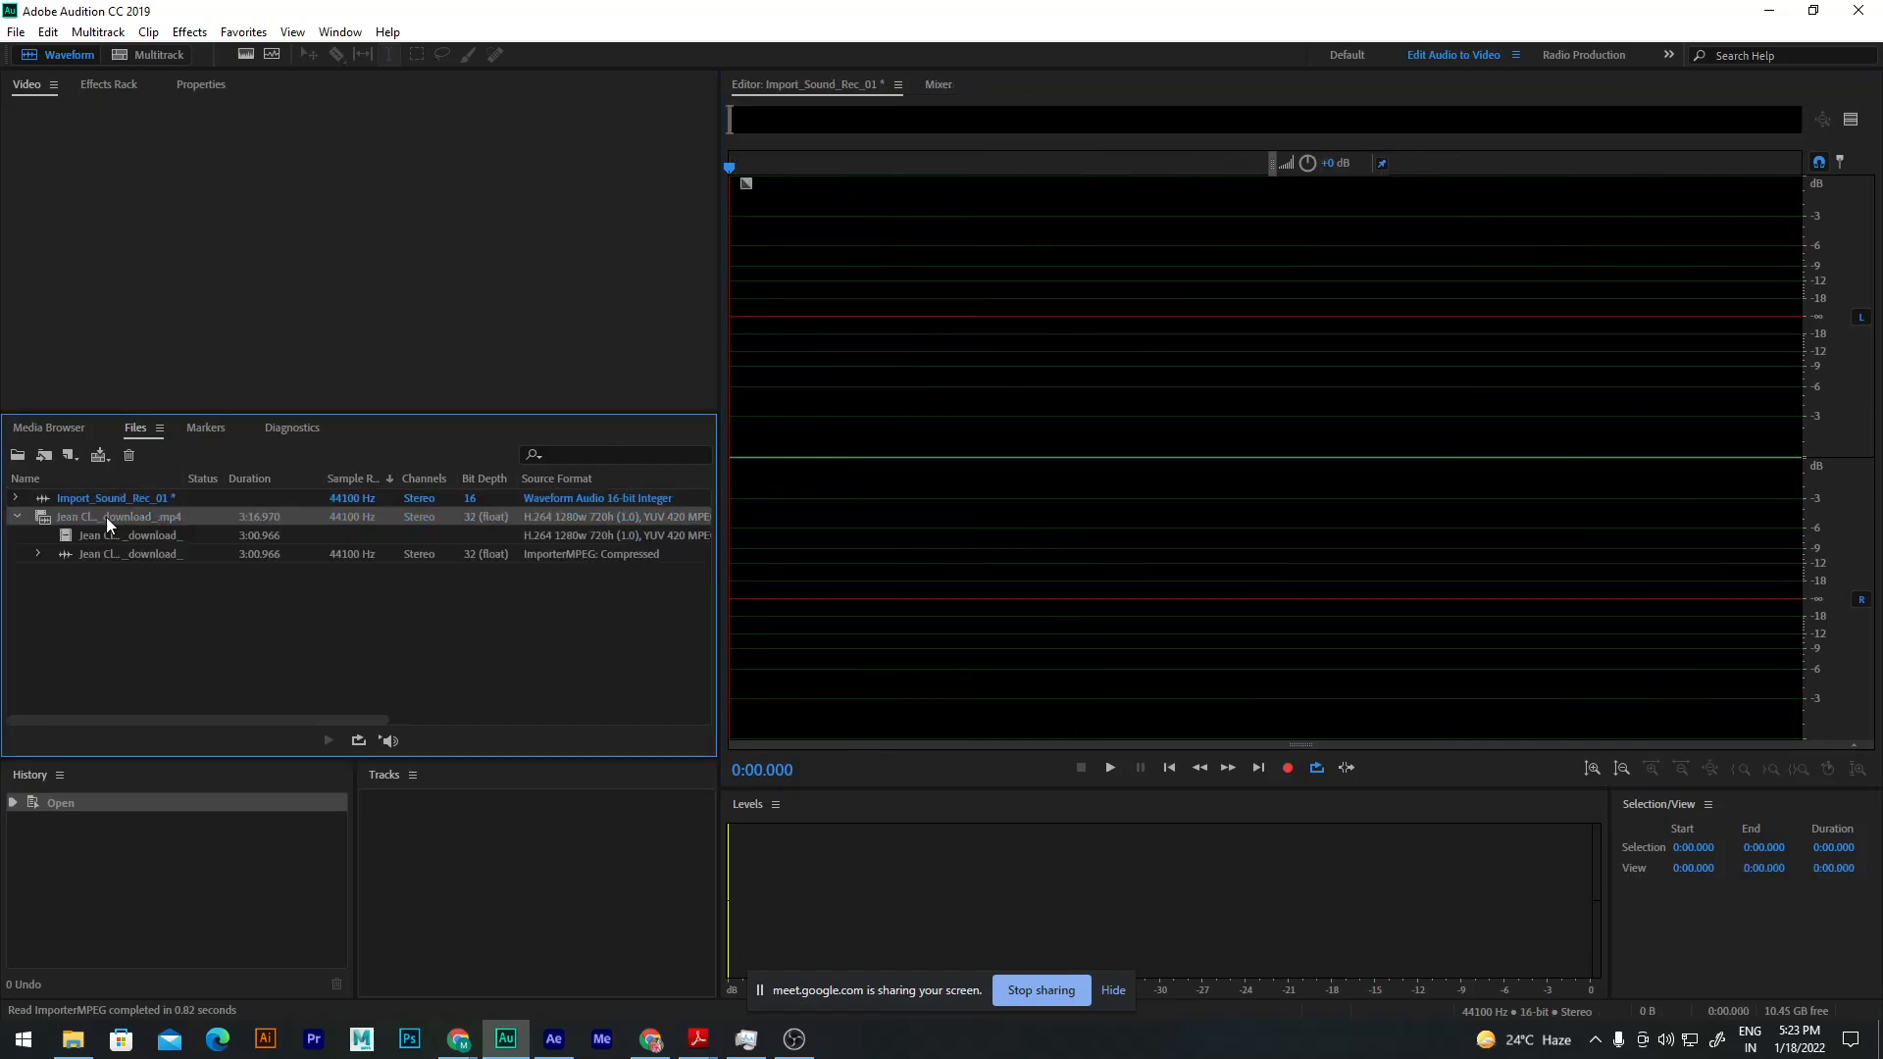
pyautogui.click(100, 535)
pyautogui.click(90, 555)
pyautogui.moveTo(94, 555); pyautogui.dragTo(939, 438)
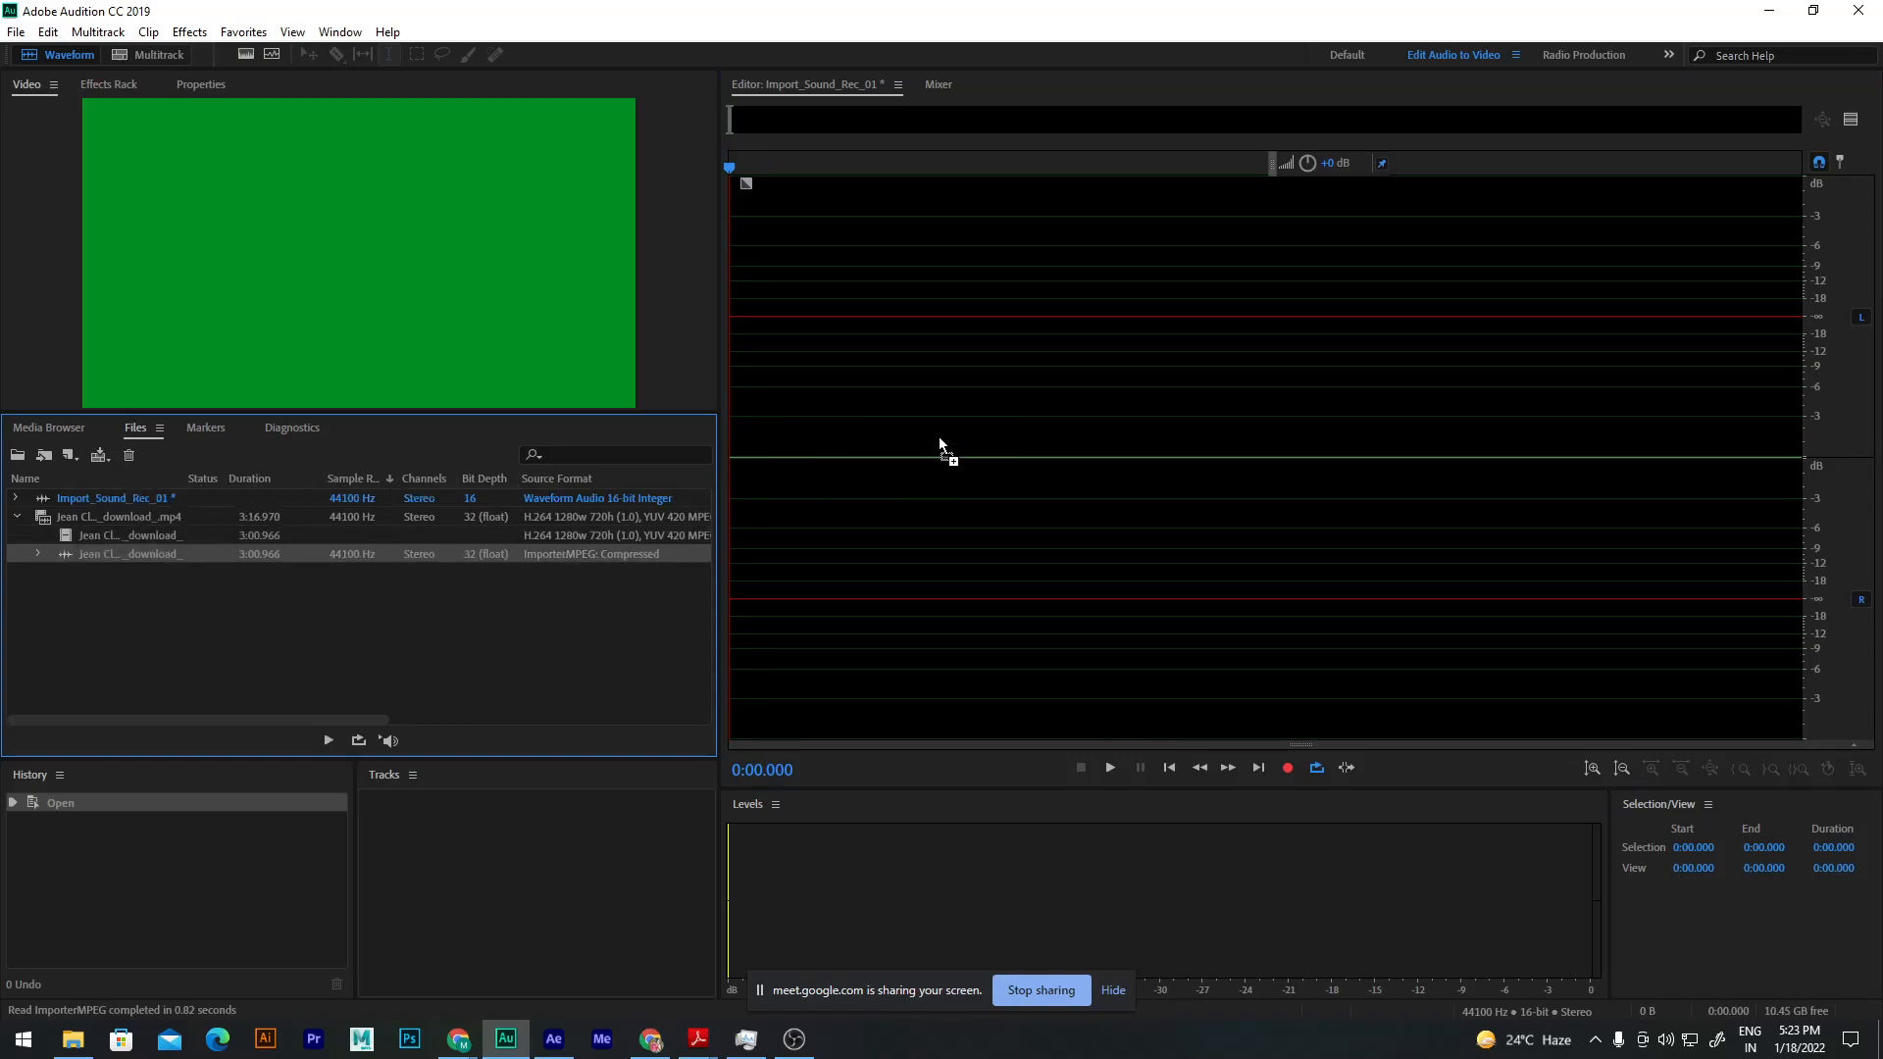
# Step: Bring Import_Sound_Rec_01 back into the waveform editor and record about 55 seconds of voice into it
pyautogui.doubleClick(126, 498)
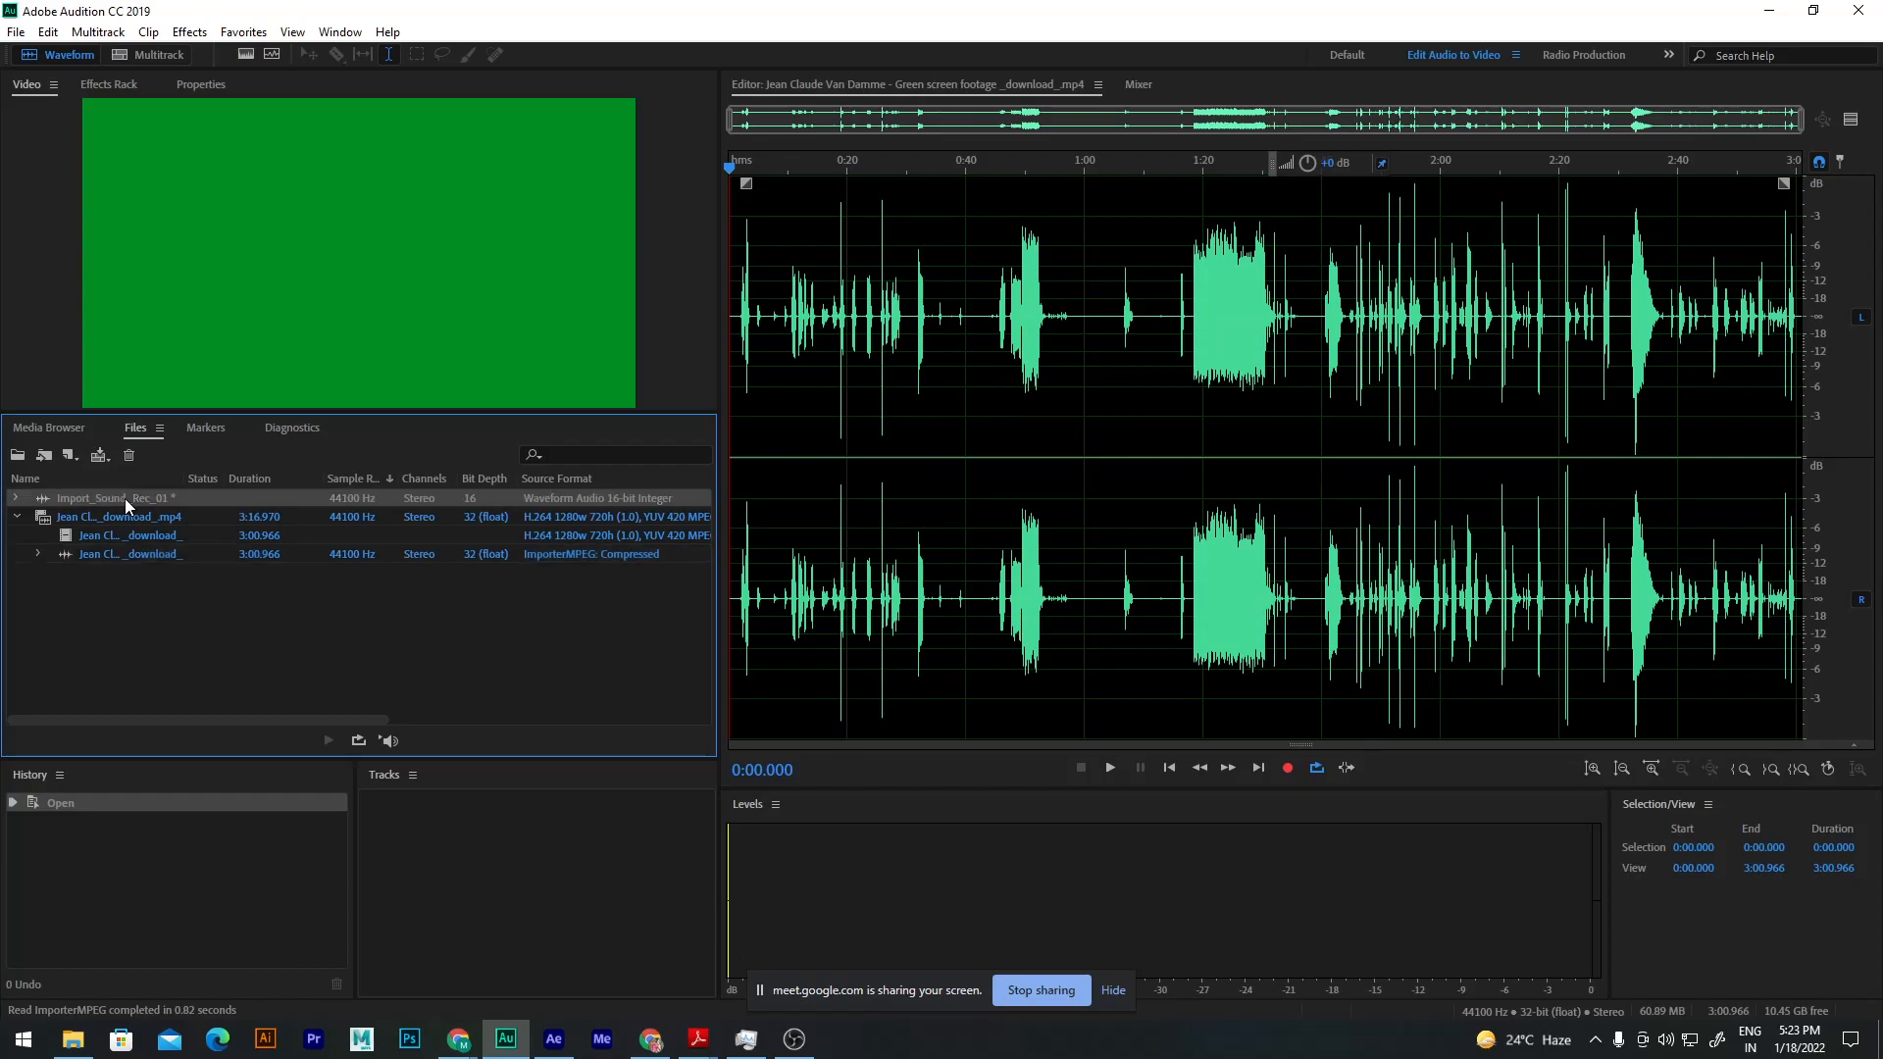
pyautogui.click(127, 555)
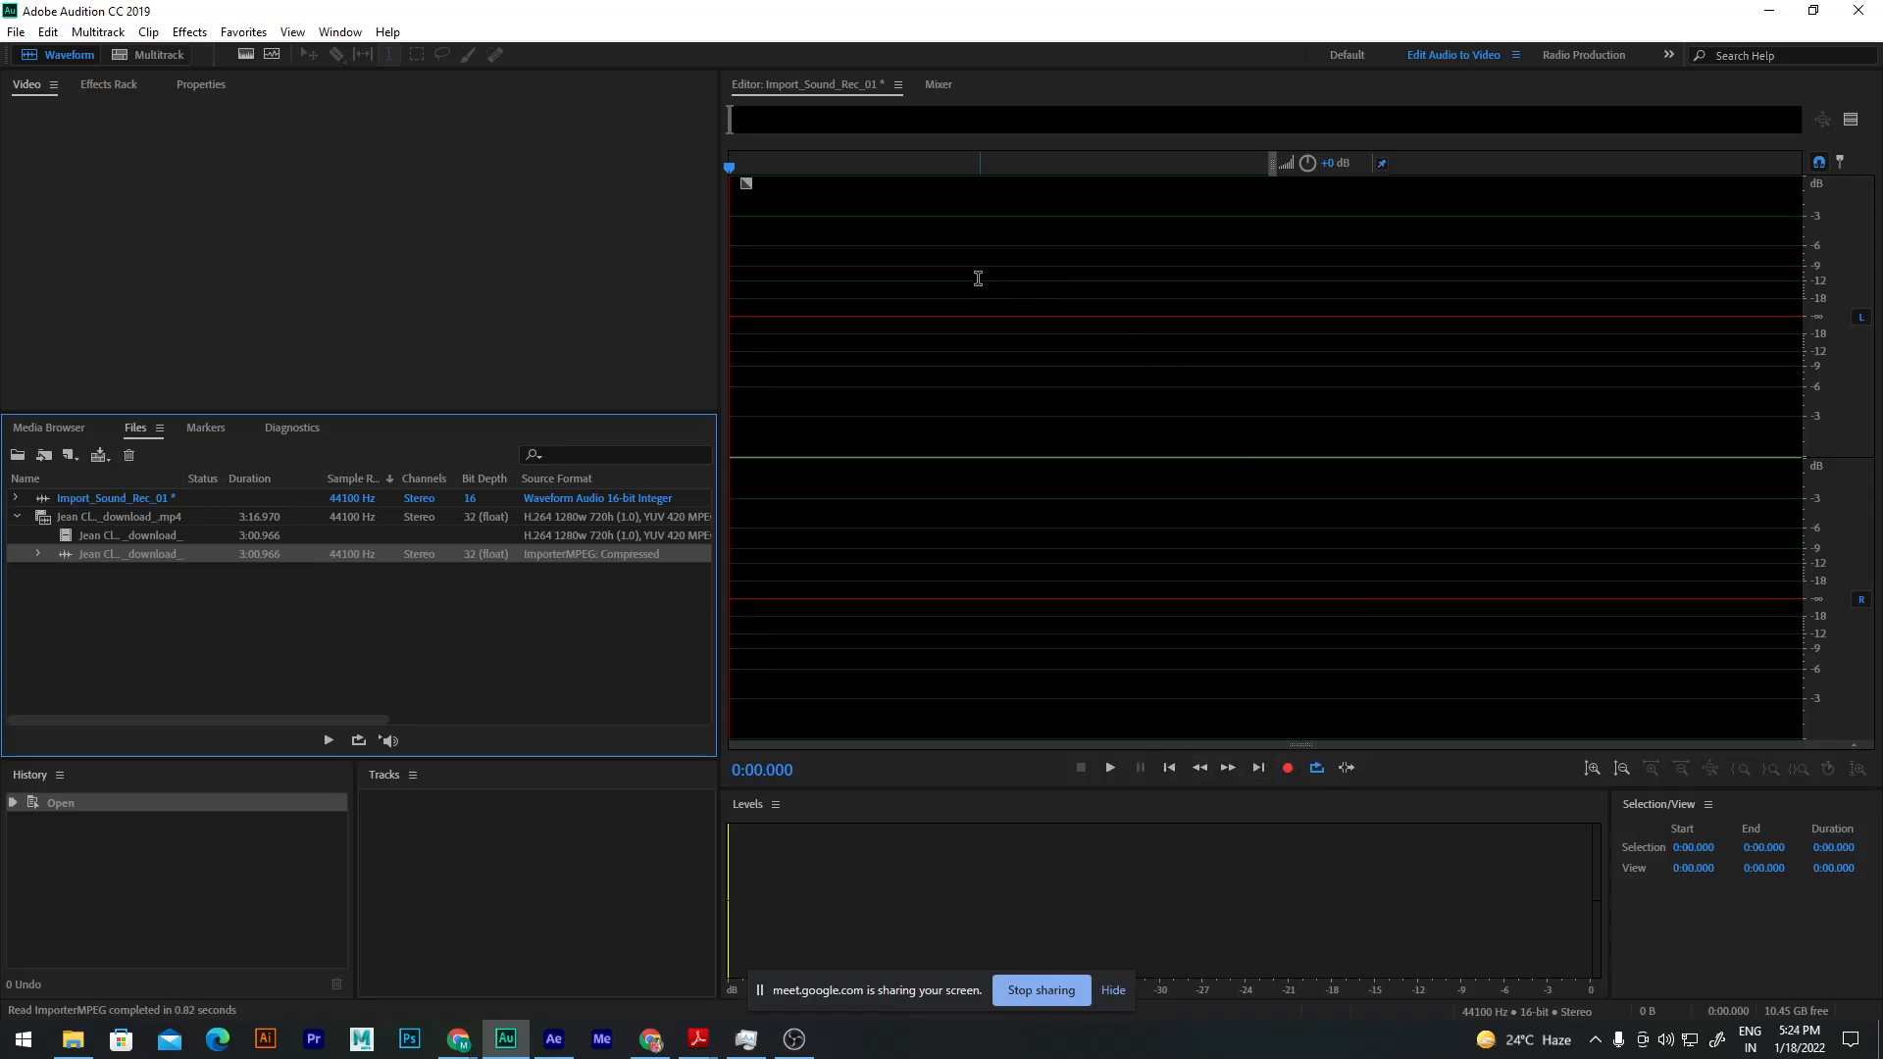
pyautogui.click(1291, 771)
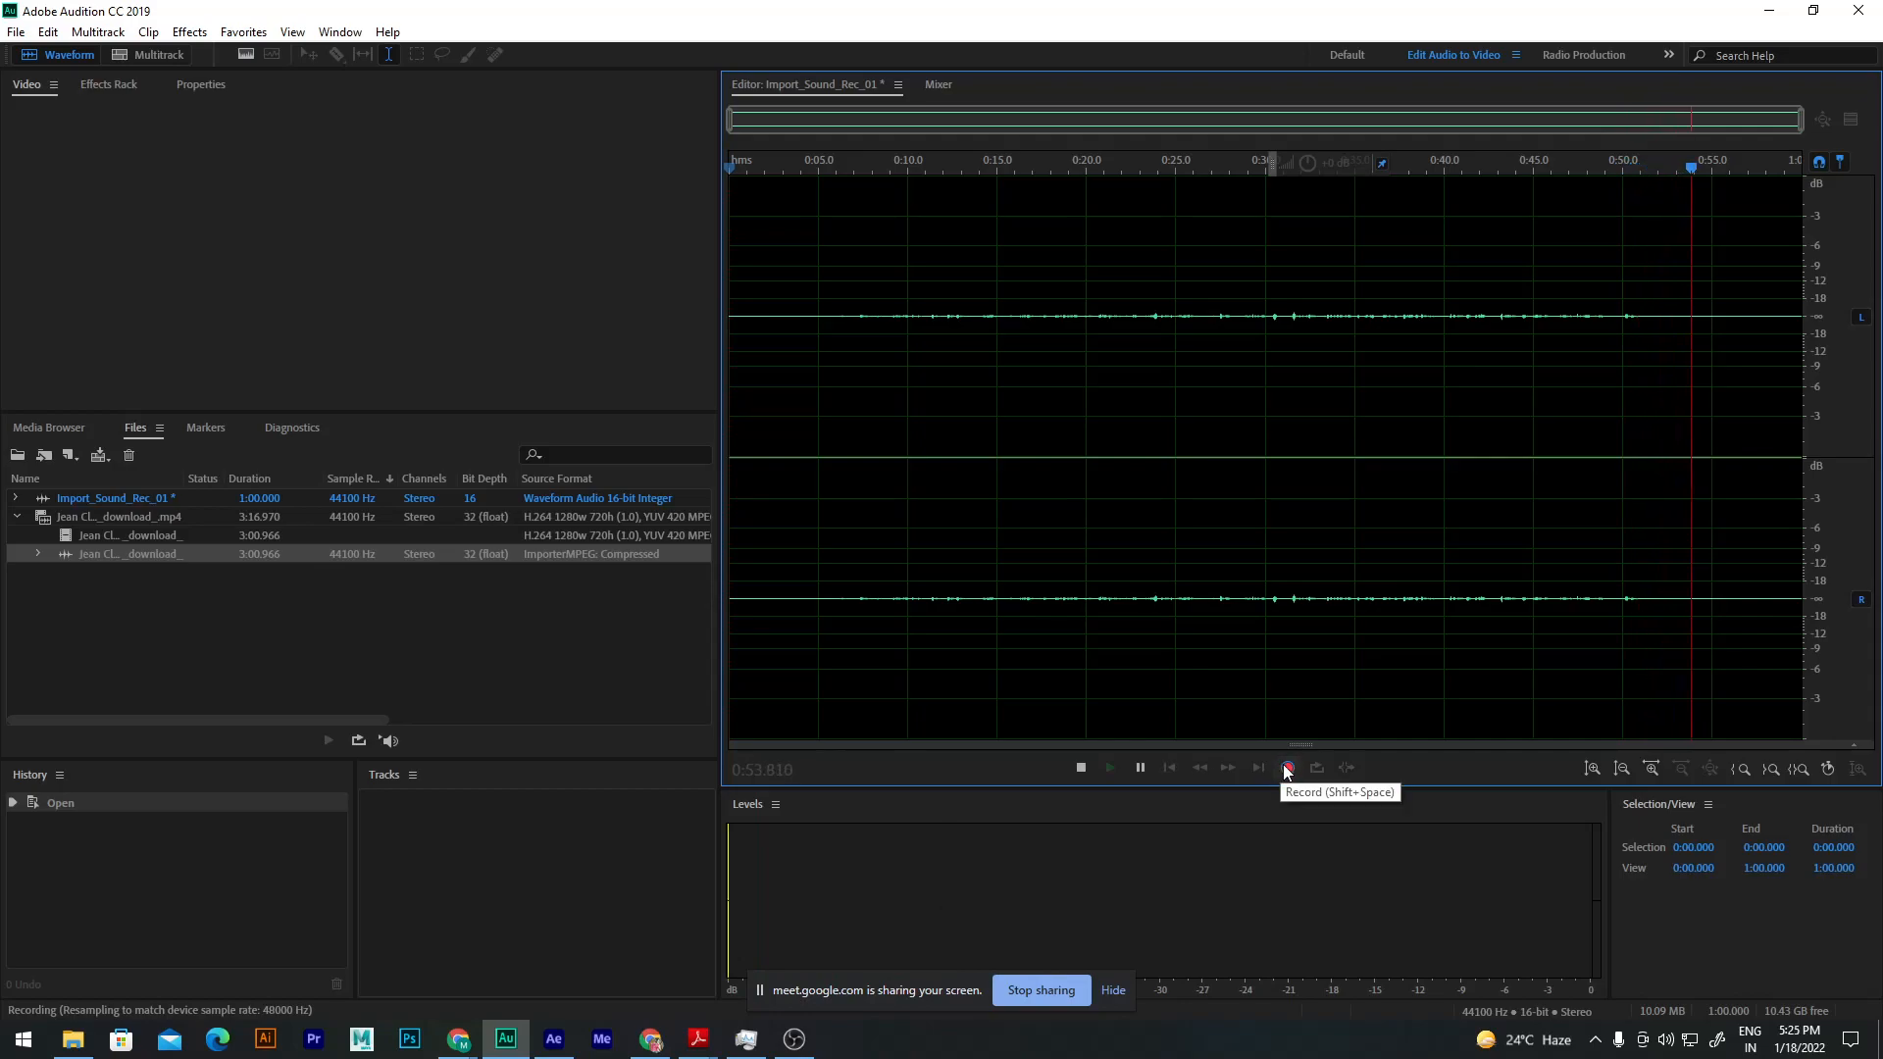
pyautogui.click(1287, 769)
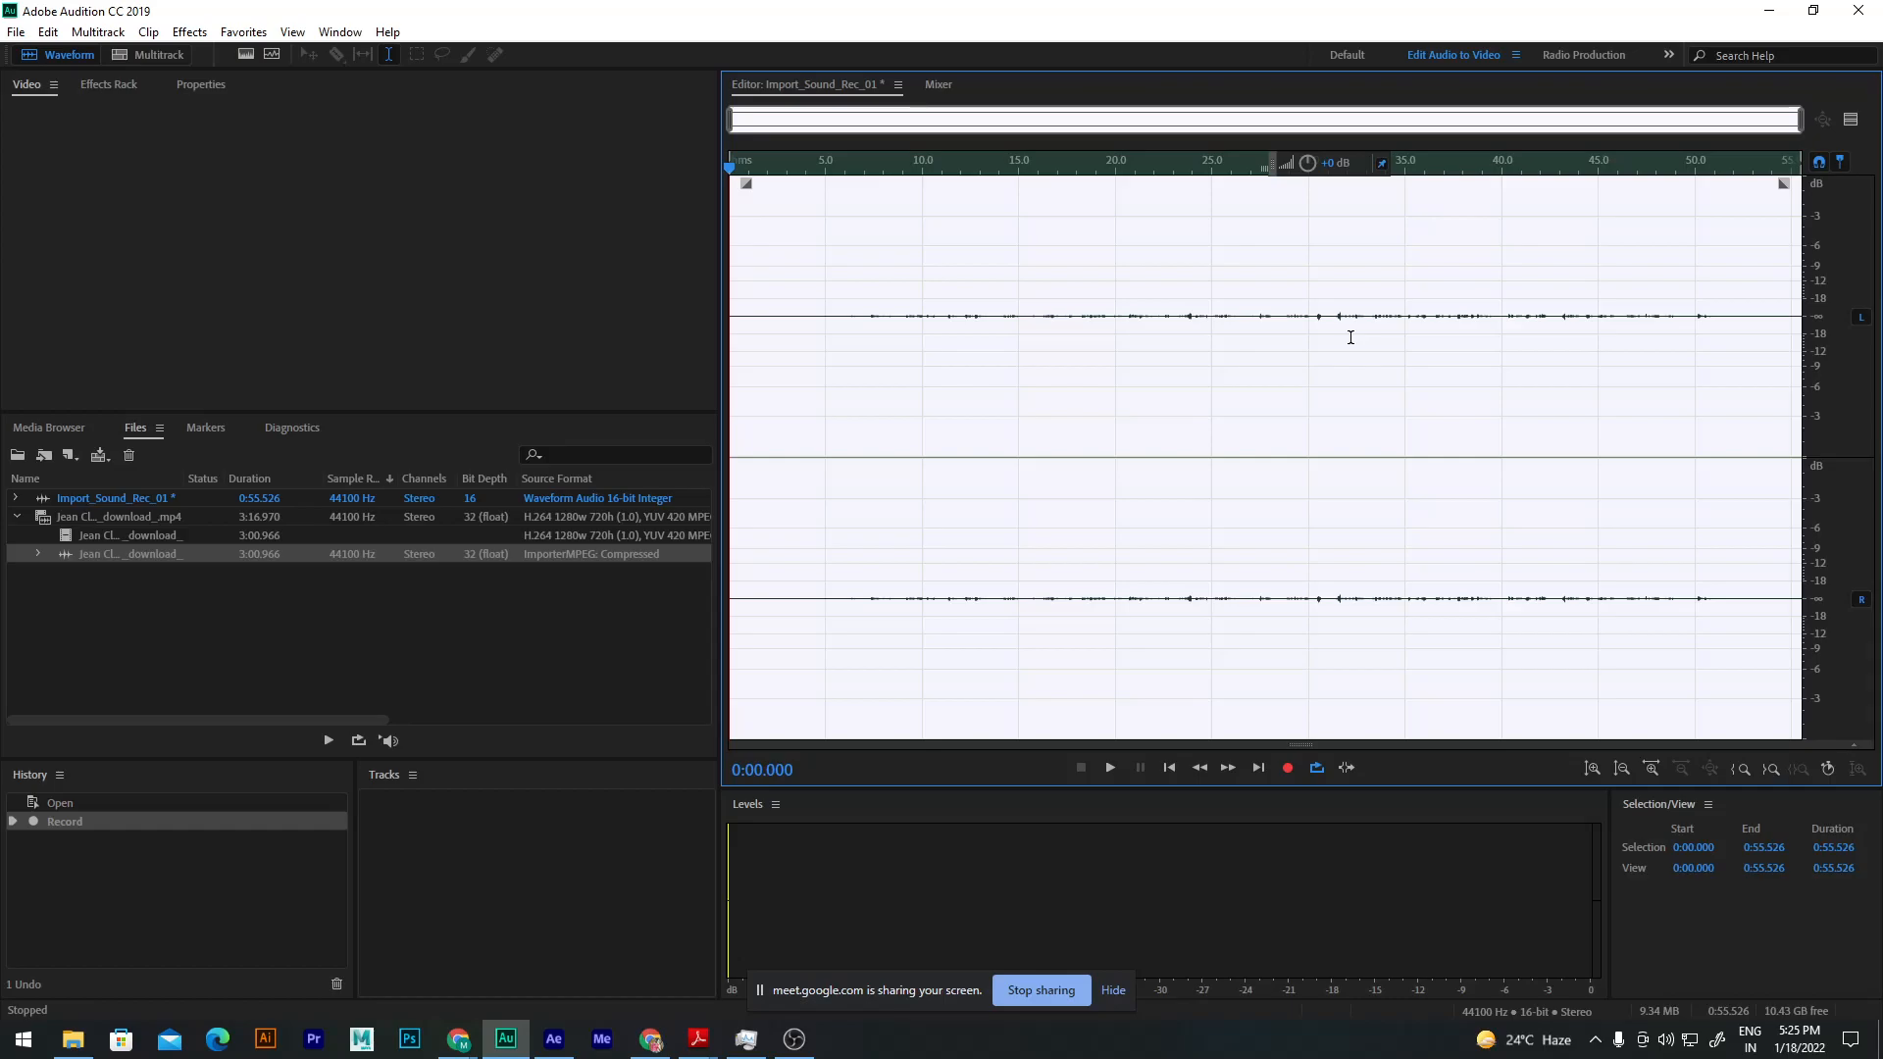
# Step: Examine the recorded waveform closely, down to its individual samples, and return to the full-length view
pyautogui.scroll(6, 1206, 319)
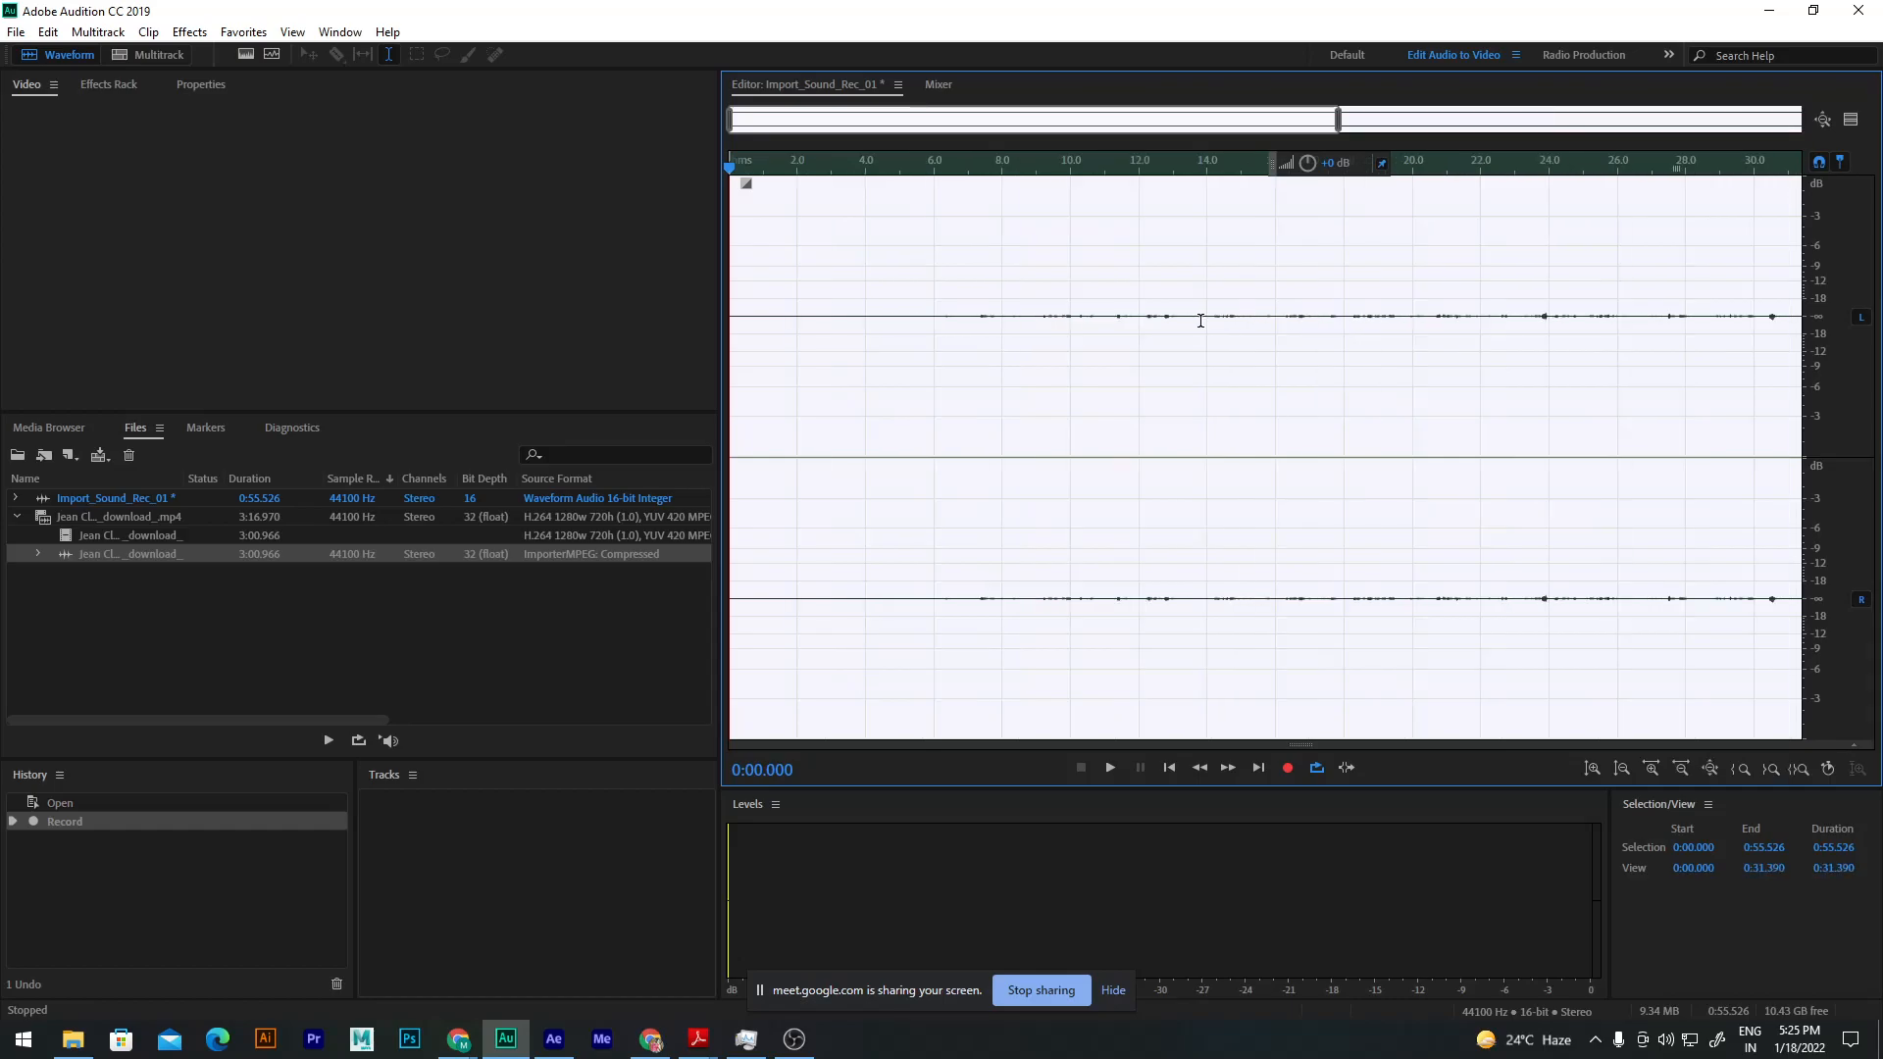
pyautogui.scroll(-4, 1450, 341)
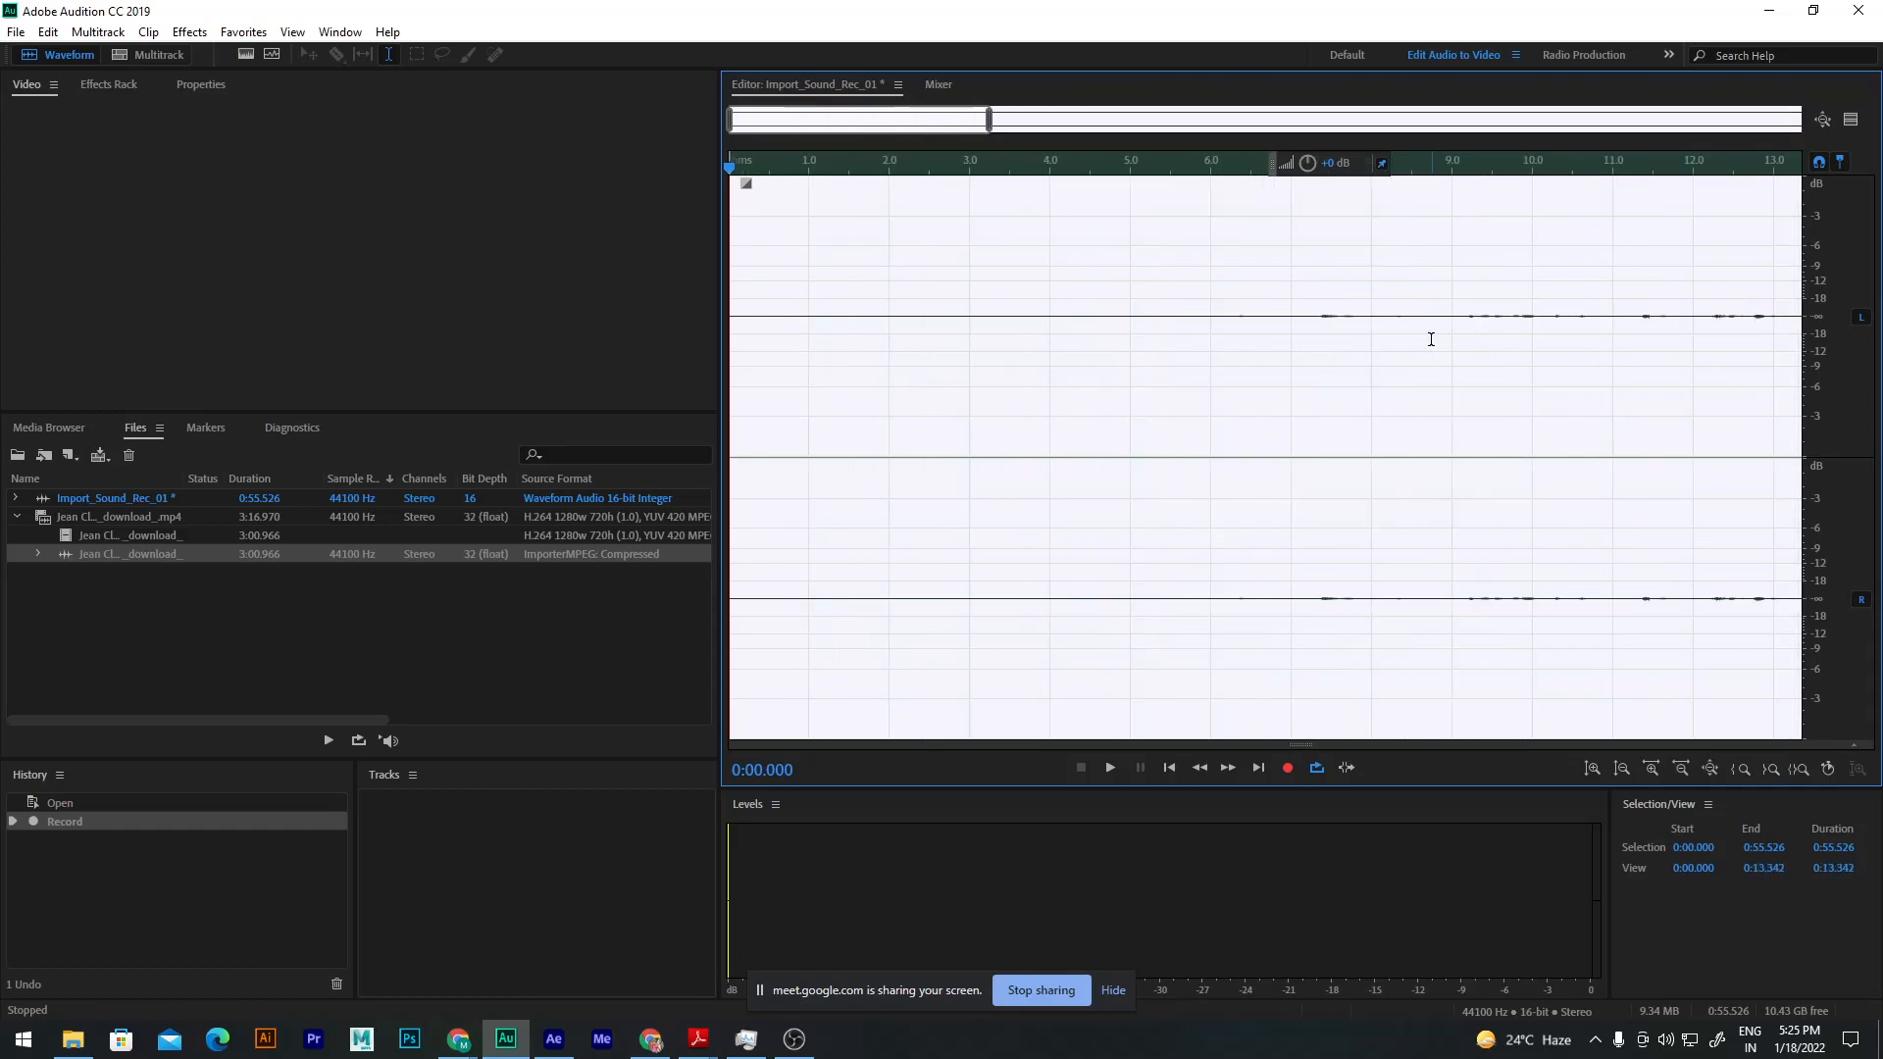
pyautogui.scroll(1, 1412, 337)
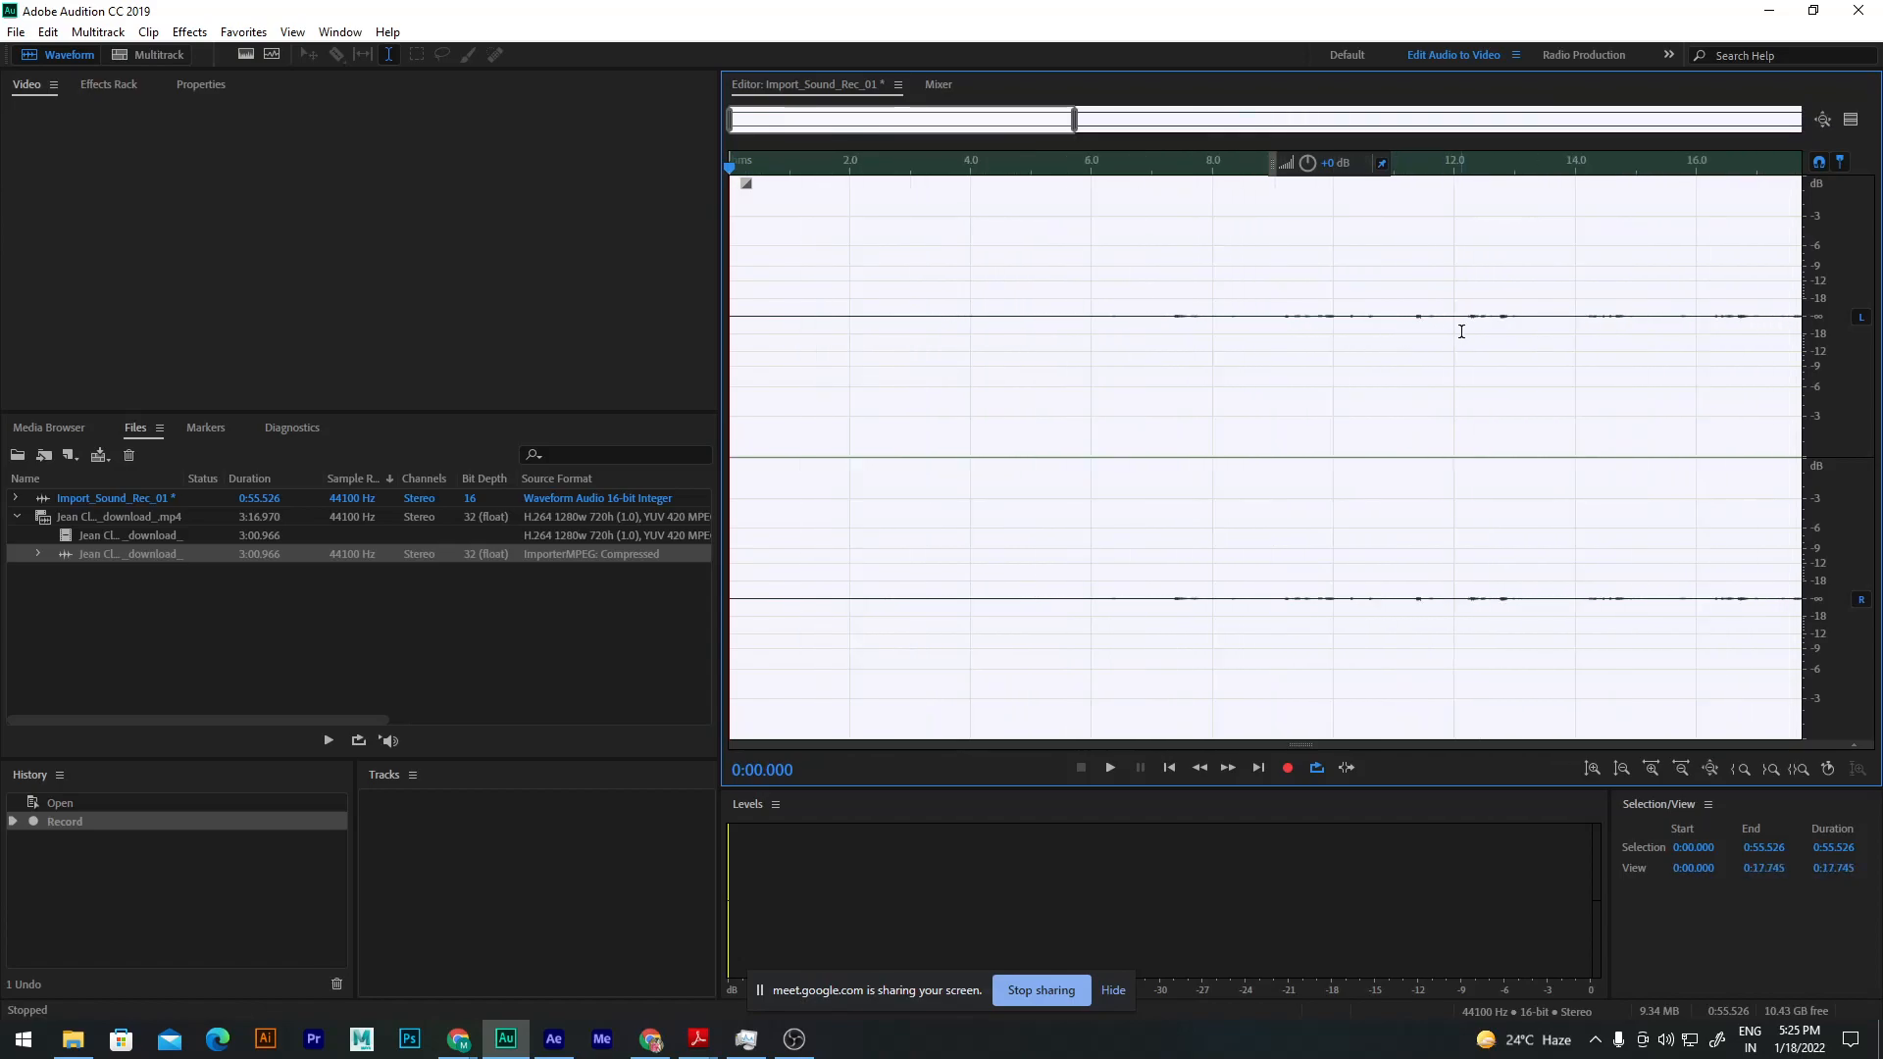
pyautogui.moveTo(1461, 332); pyautogui.dragTo(1146, 340)
pyautogui.scroll(5, 1360, 334)
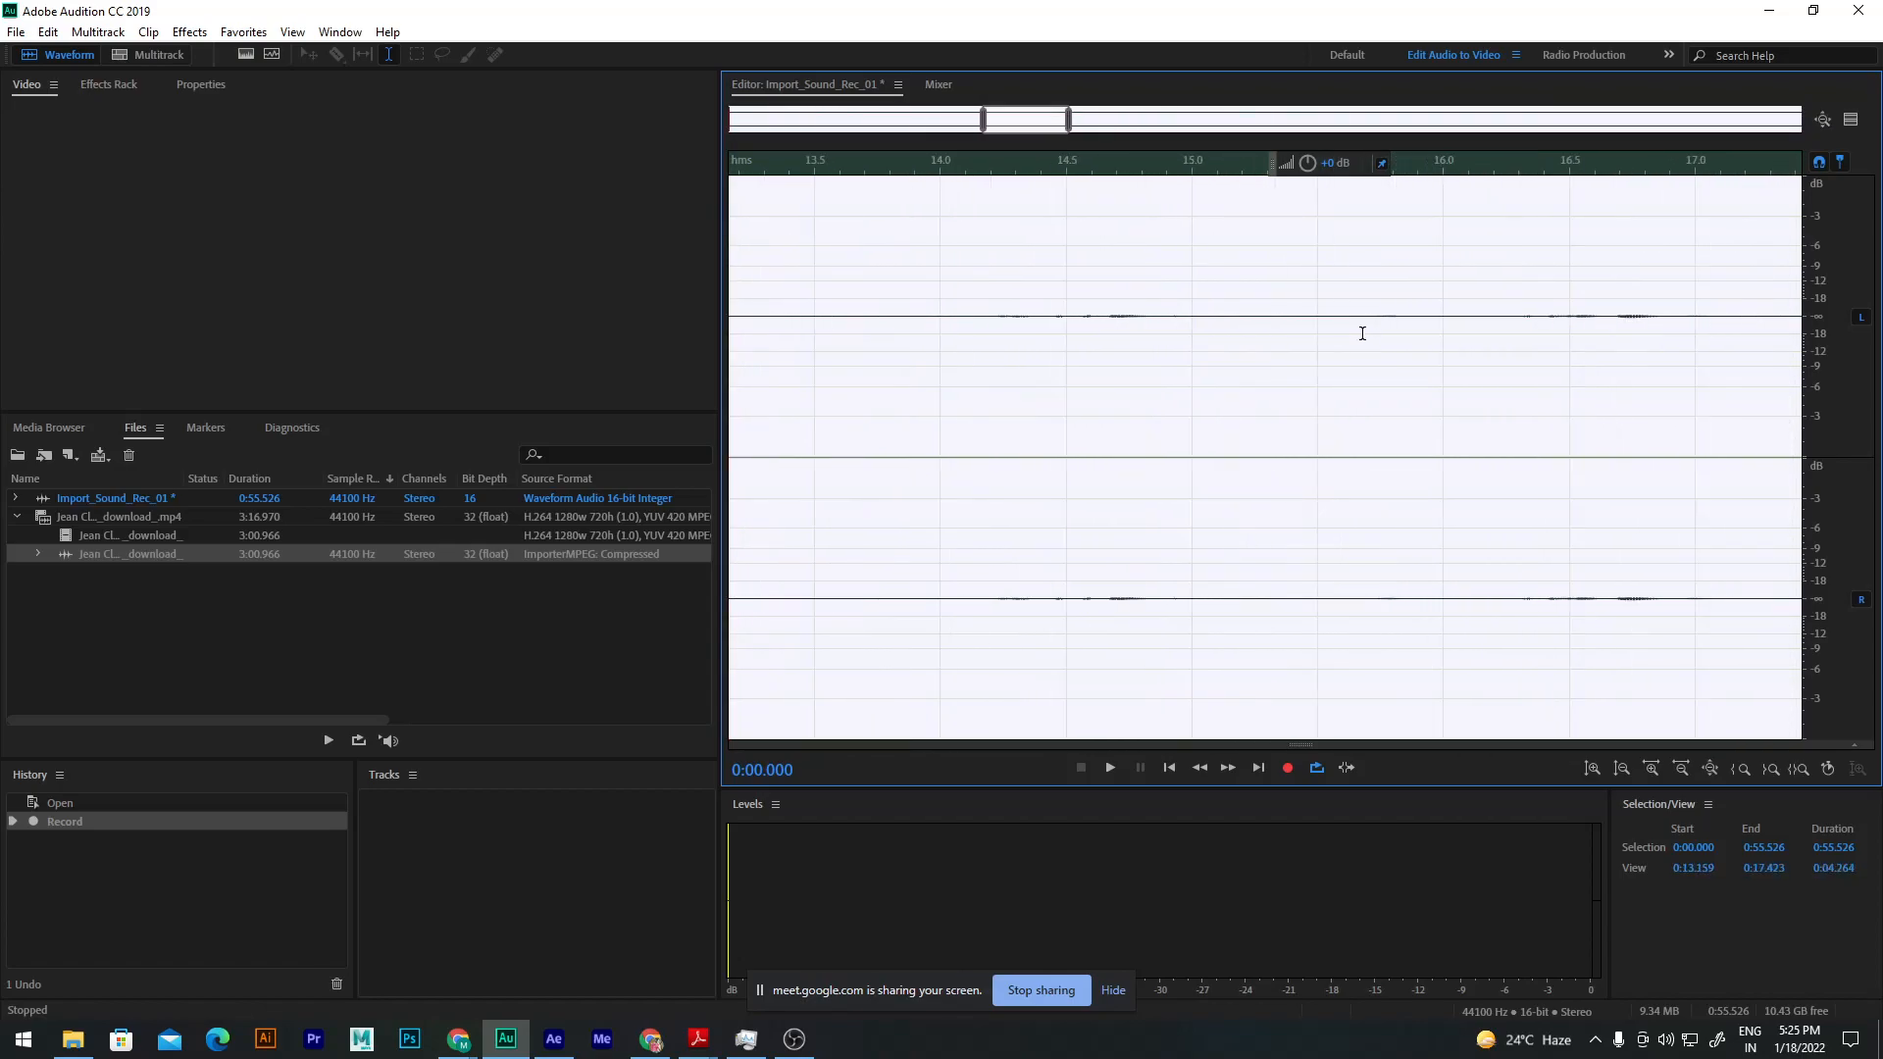
pyautogui.scroll(15, 1137, 335)
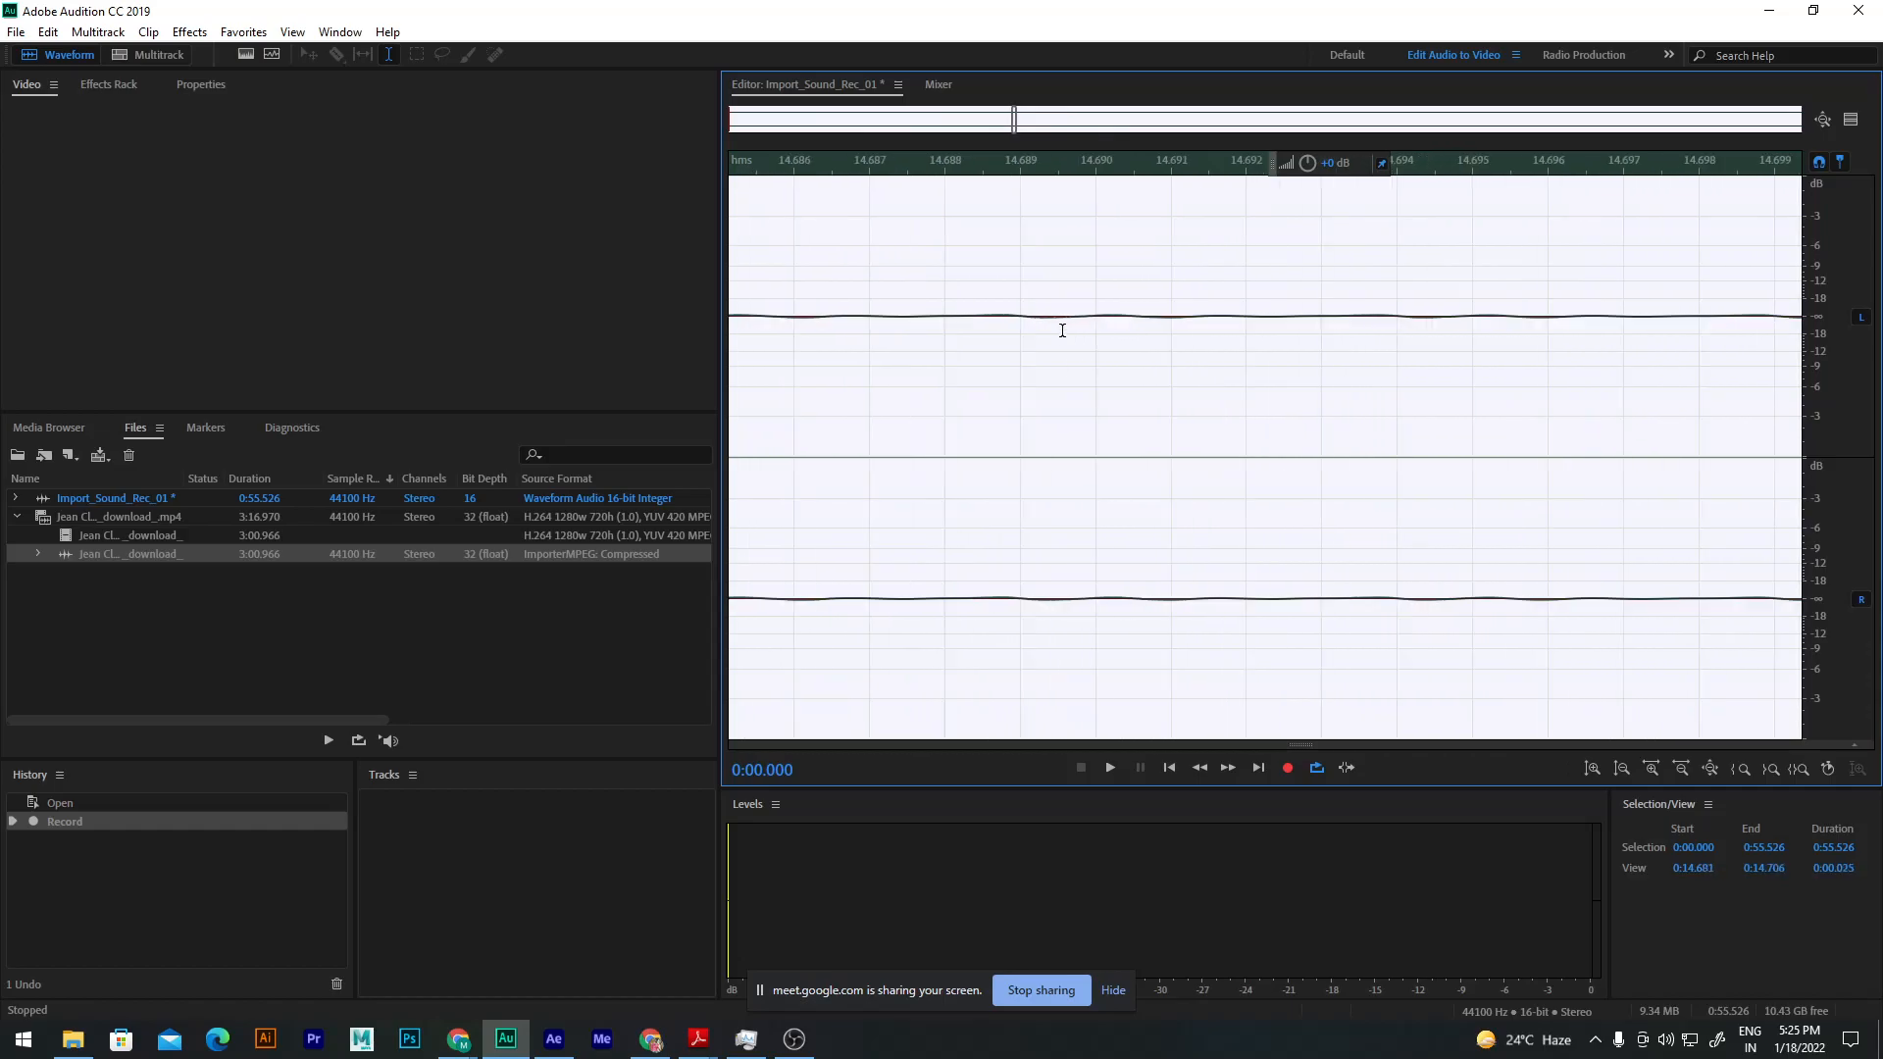
pyautogui.scroll(3, 1063, 331)
pyautogui.scroll(-10, 1062, 330)
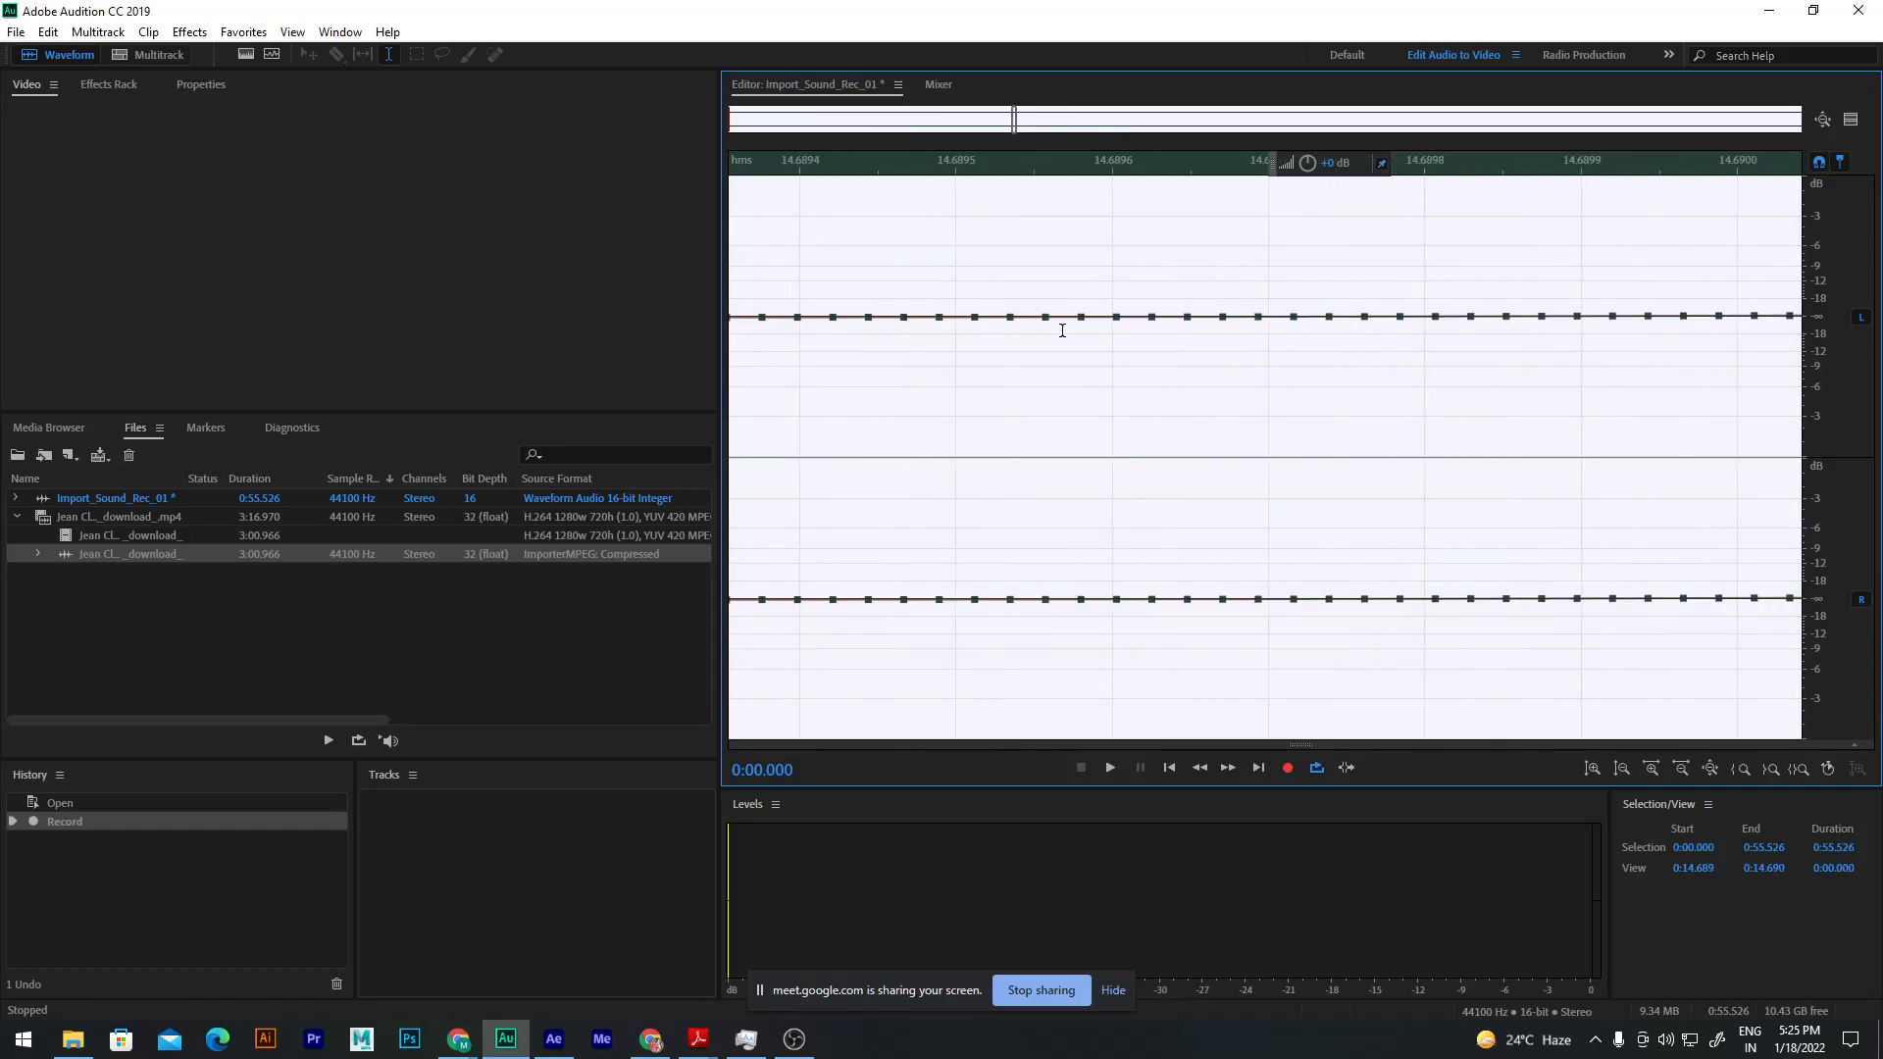
pyautogui.scroll(-5, 1060, 331)
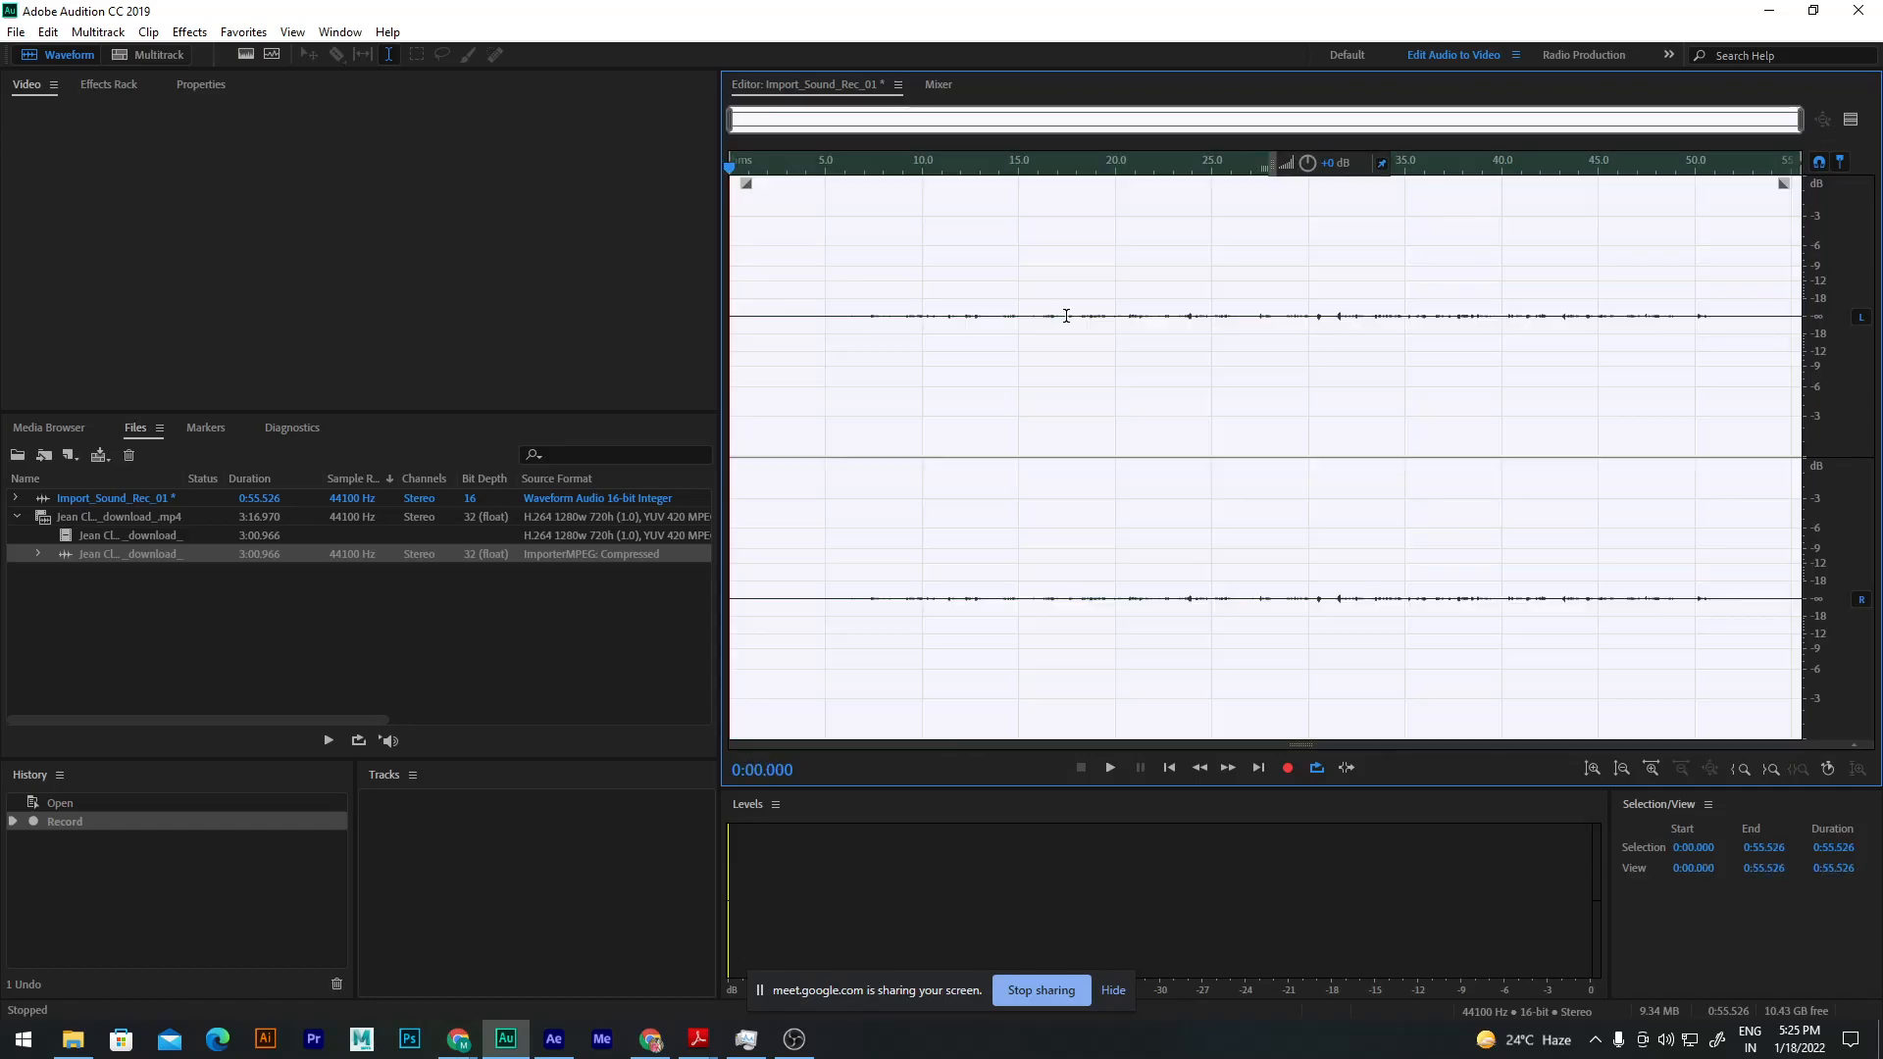
# Step: Switch to OBS to check the microphone levels in its audio mixer, and return to Adobe Audition
pyautogui.click(235, 33)
pyautogui.click(643, 12)
pyautogui.click(794, 1040)
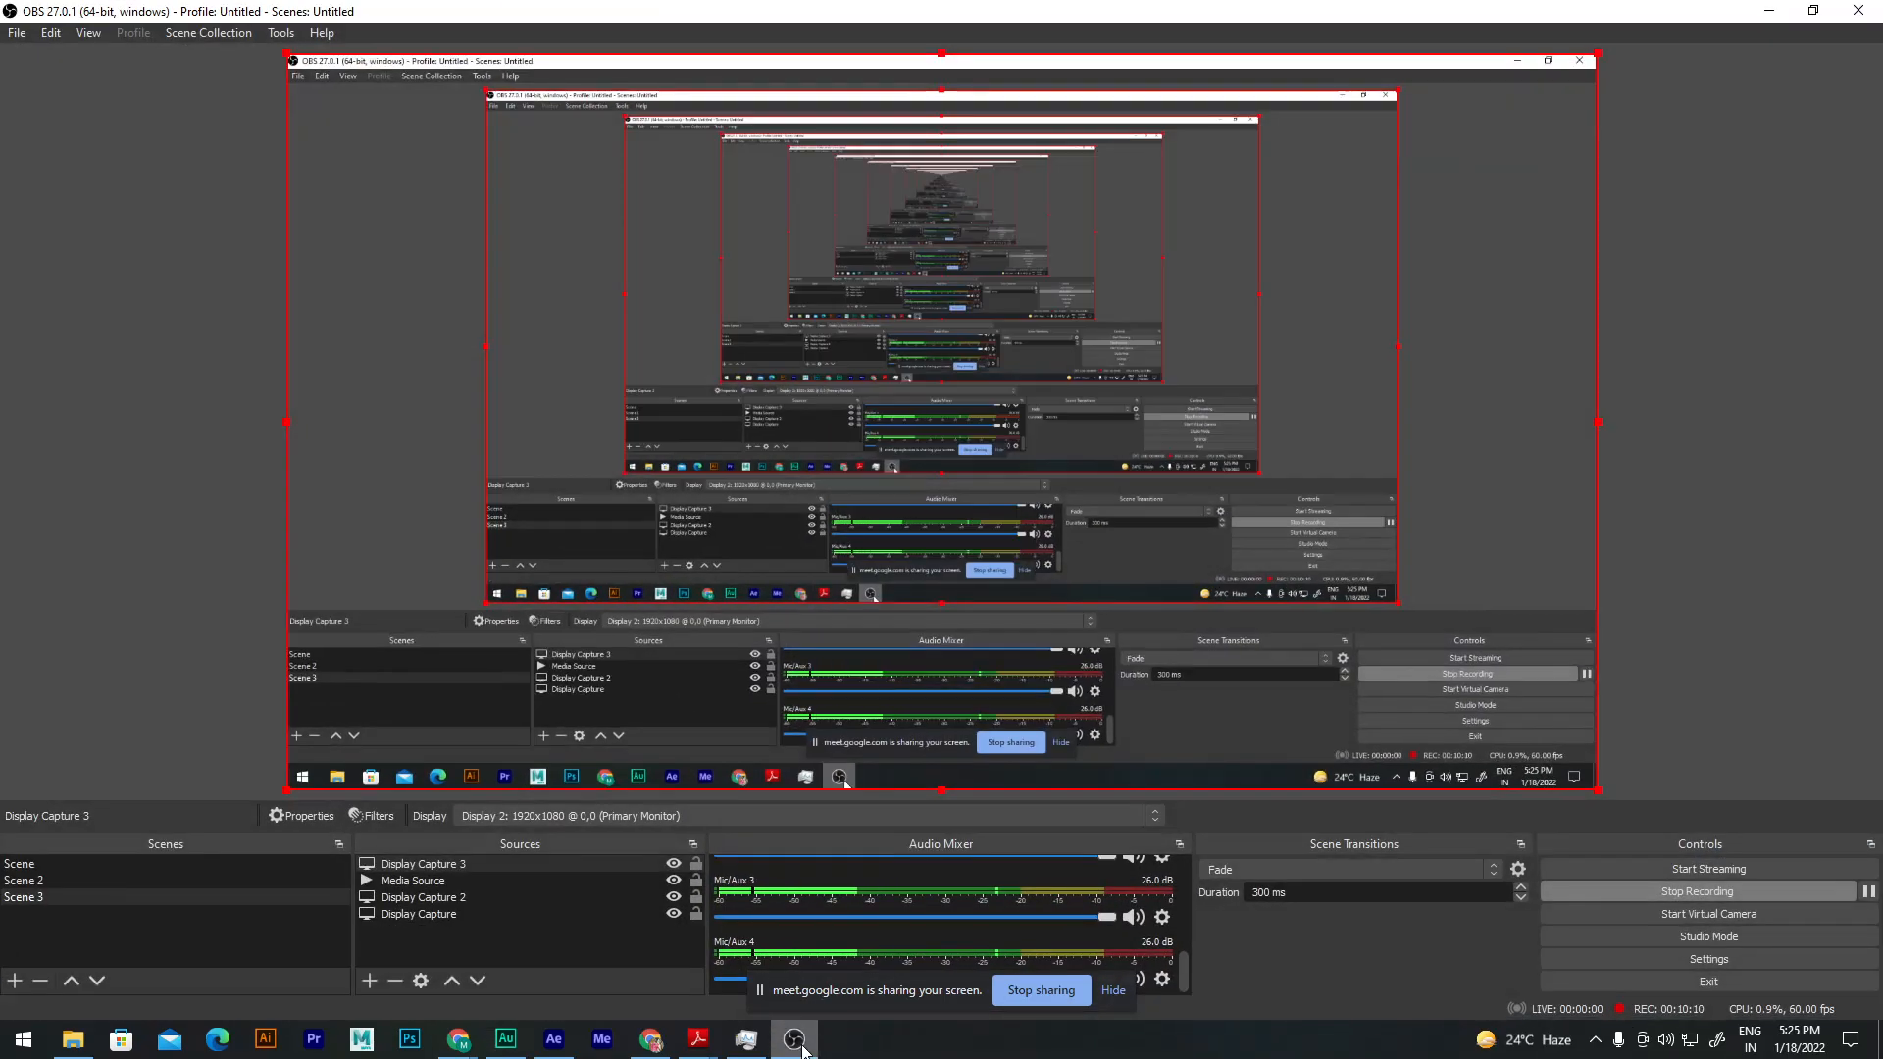
pyautogui.click(803, 1048)
# Step: Normalize the whole recording to -0.1 dB
pyautogui.click(243, 32)
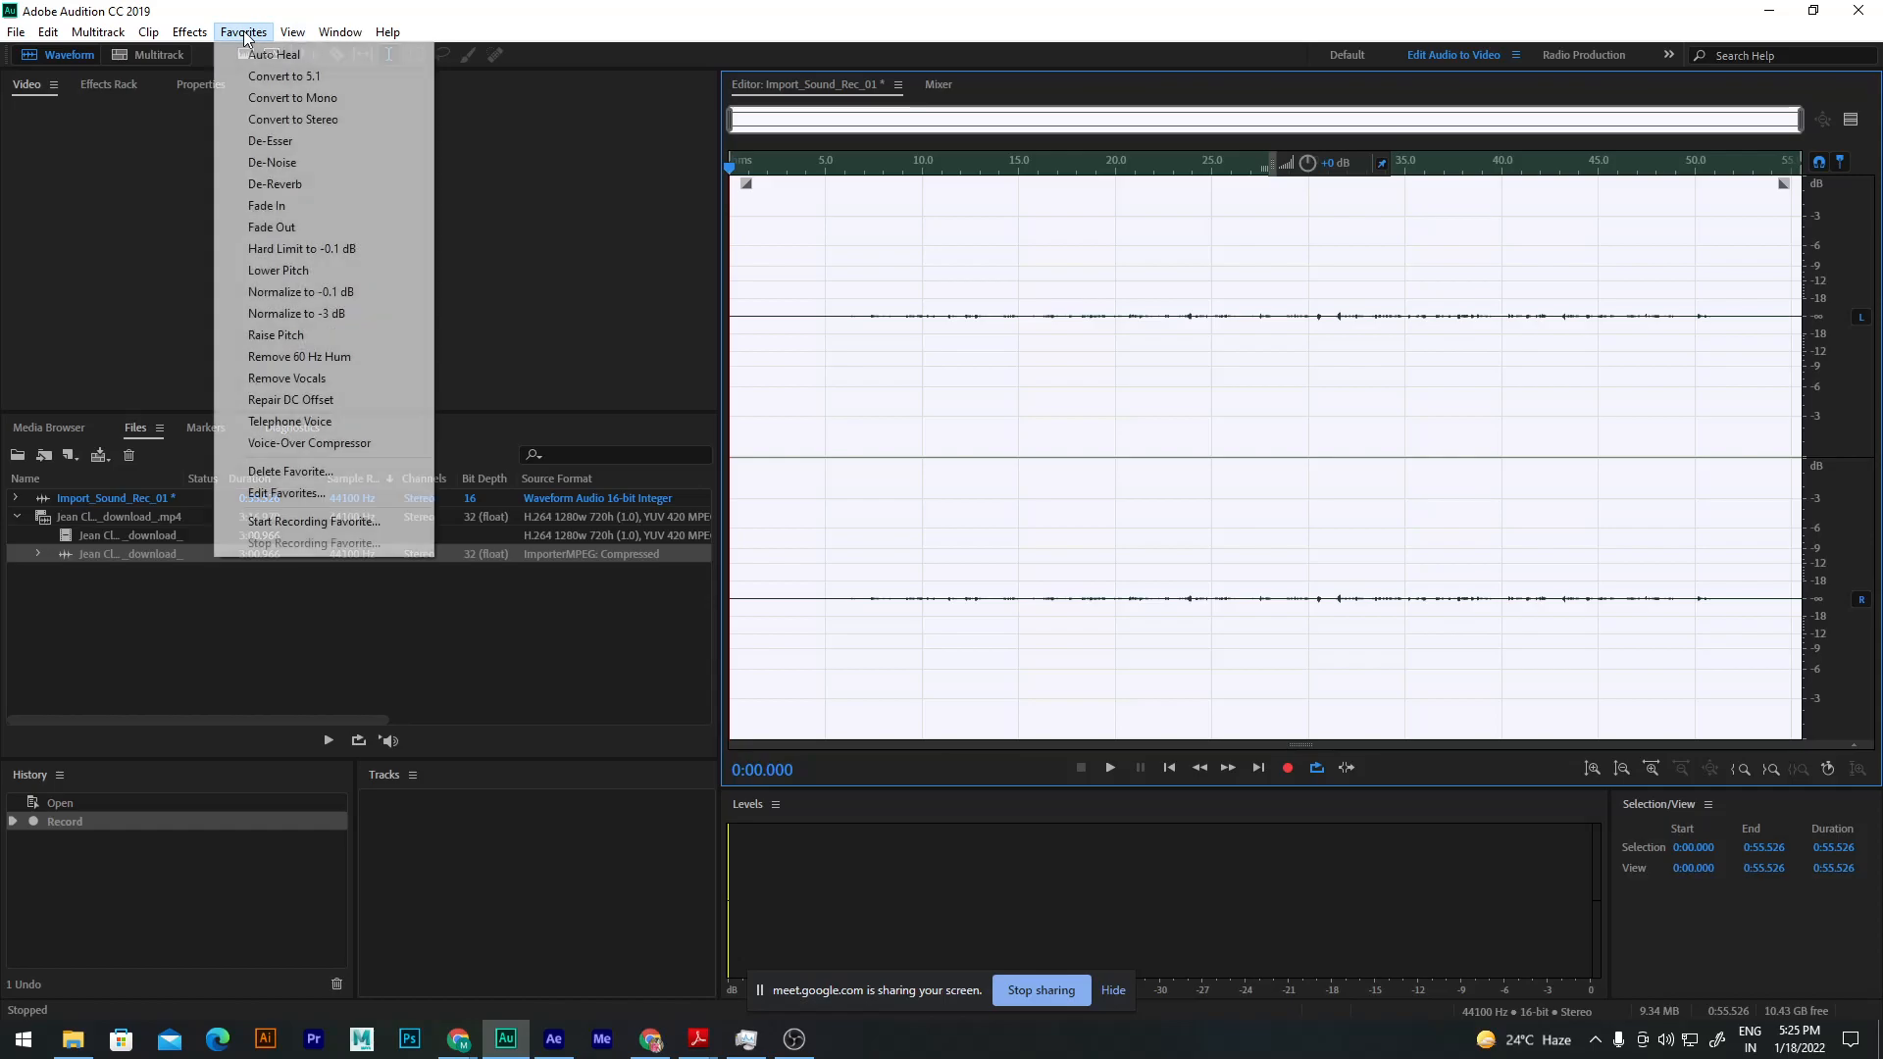
pyautogui.click(296, 292)
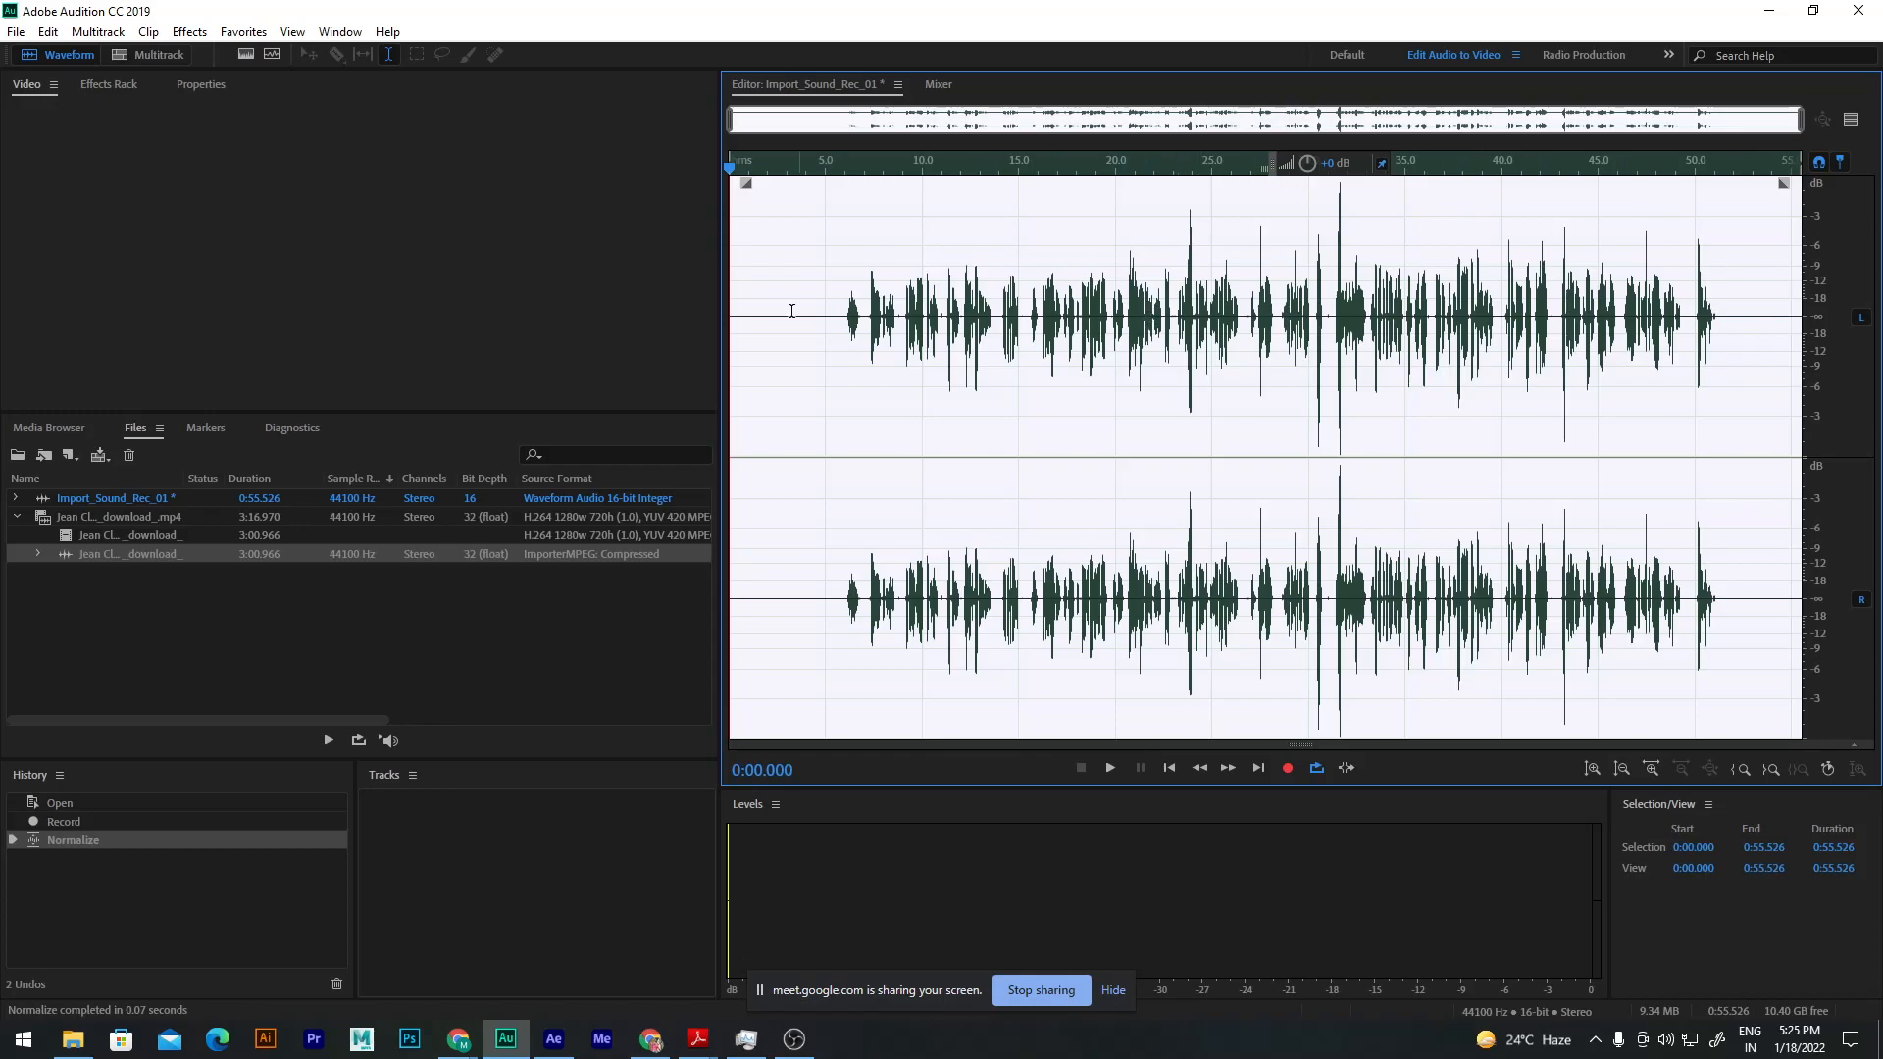
# Step: Delete the silent first 5 seconds of the recording, from 0:00.000 to 0:05.000
pyautogui.click(826, 315)
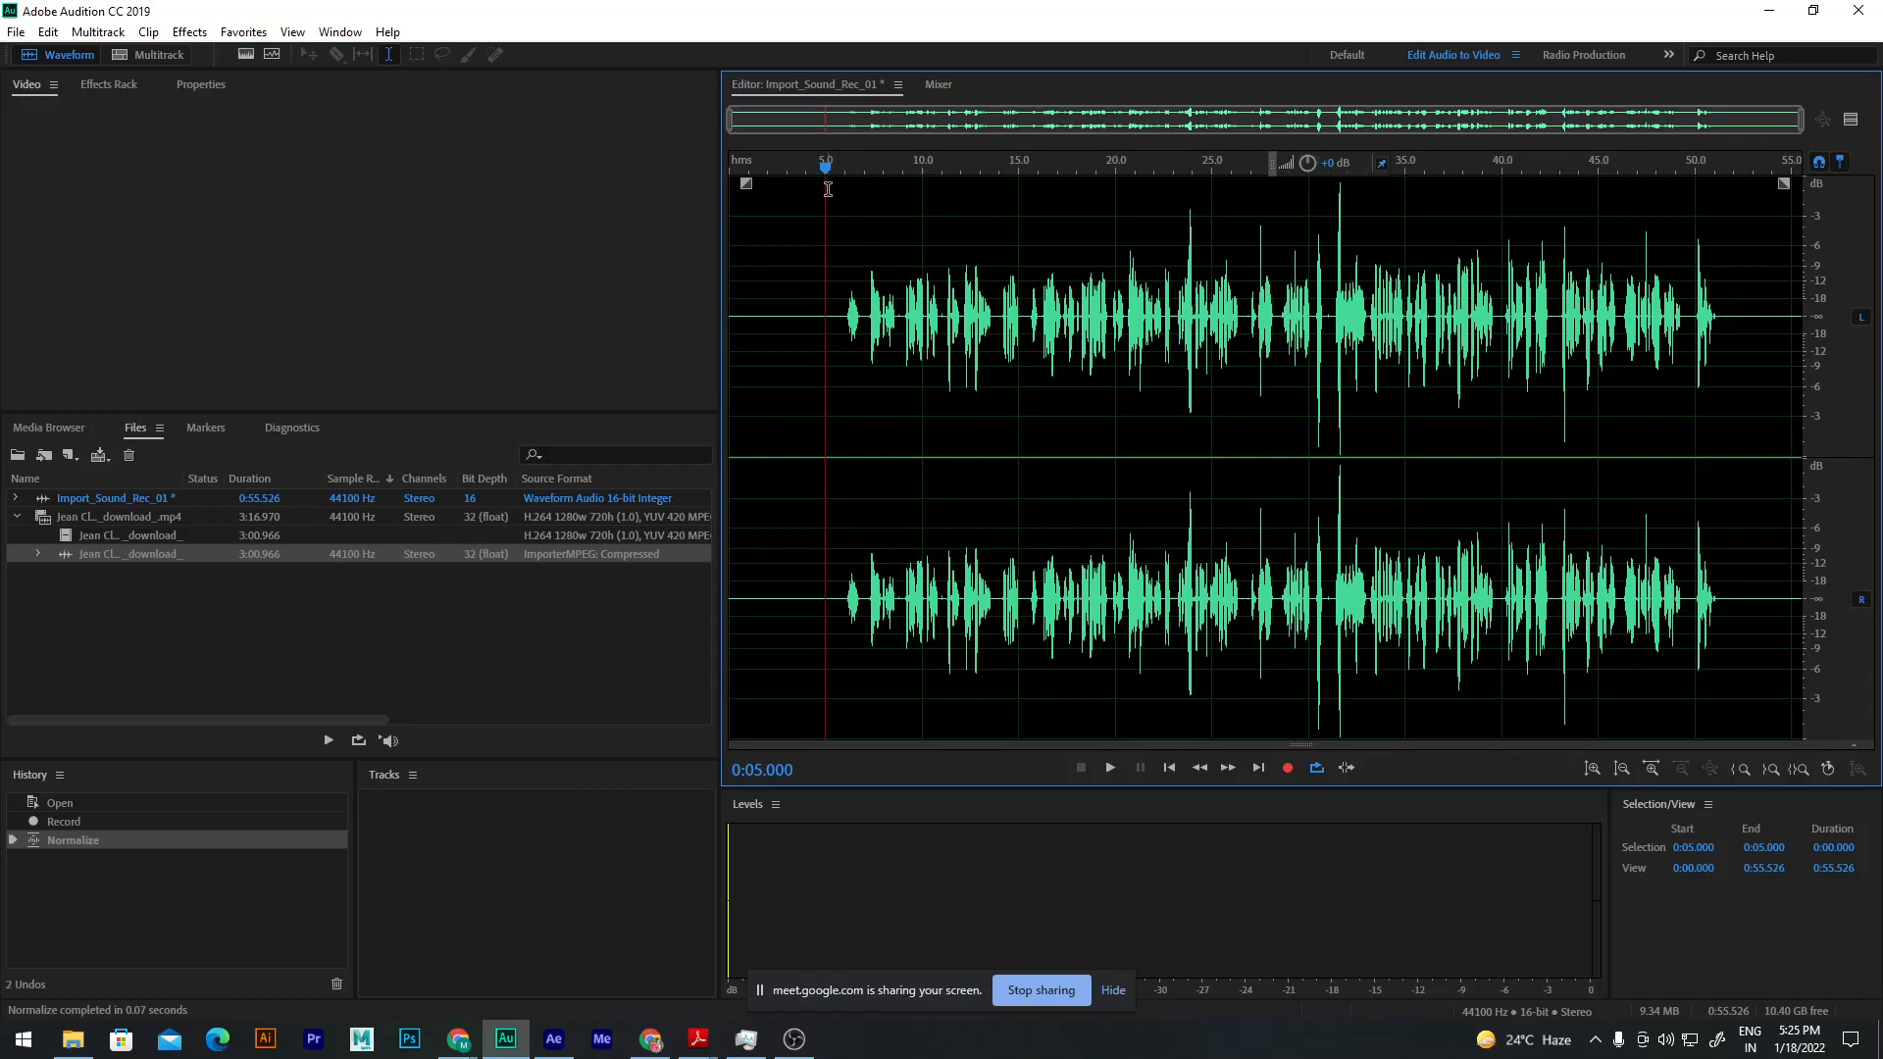
pyautogui.scroll(5, 826, 314)
pyautogui.scroll(-5, 826, 314)
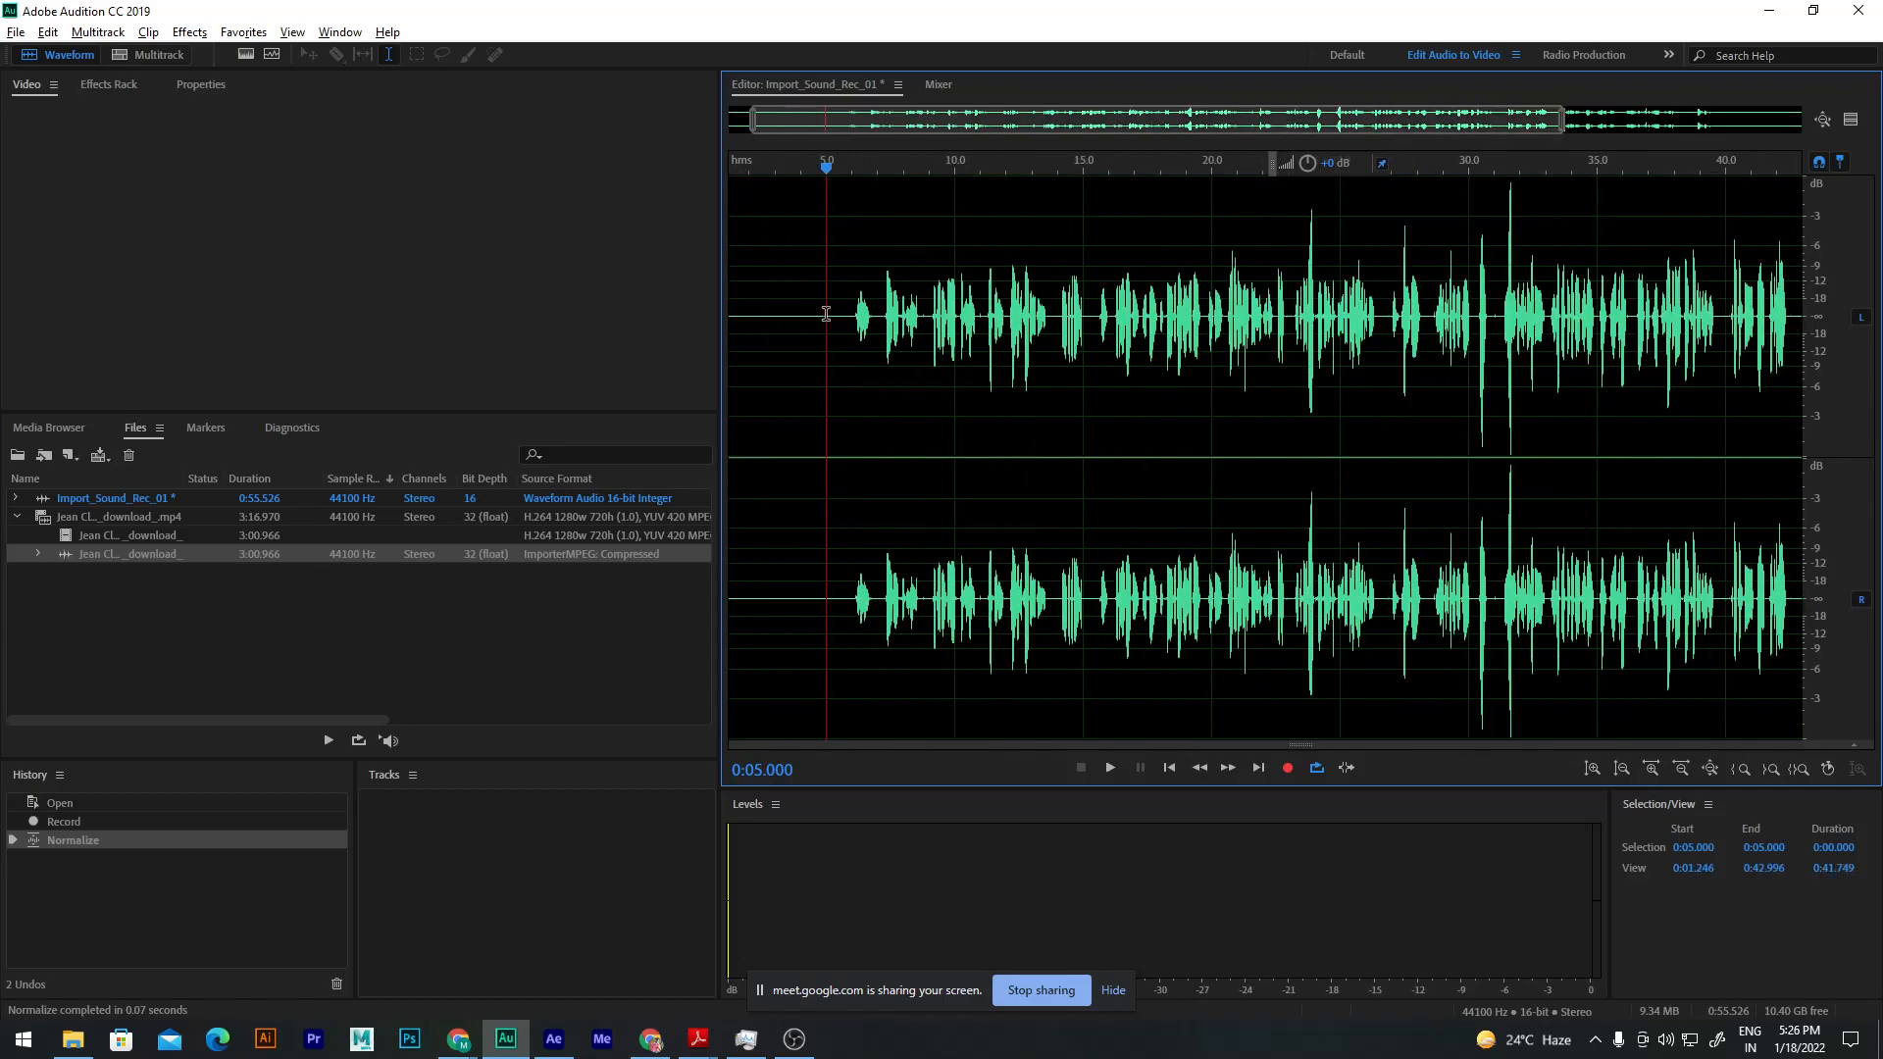
pyautogui.press('alt')
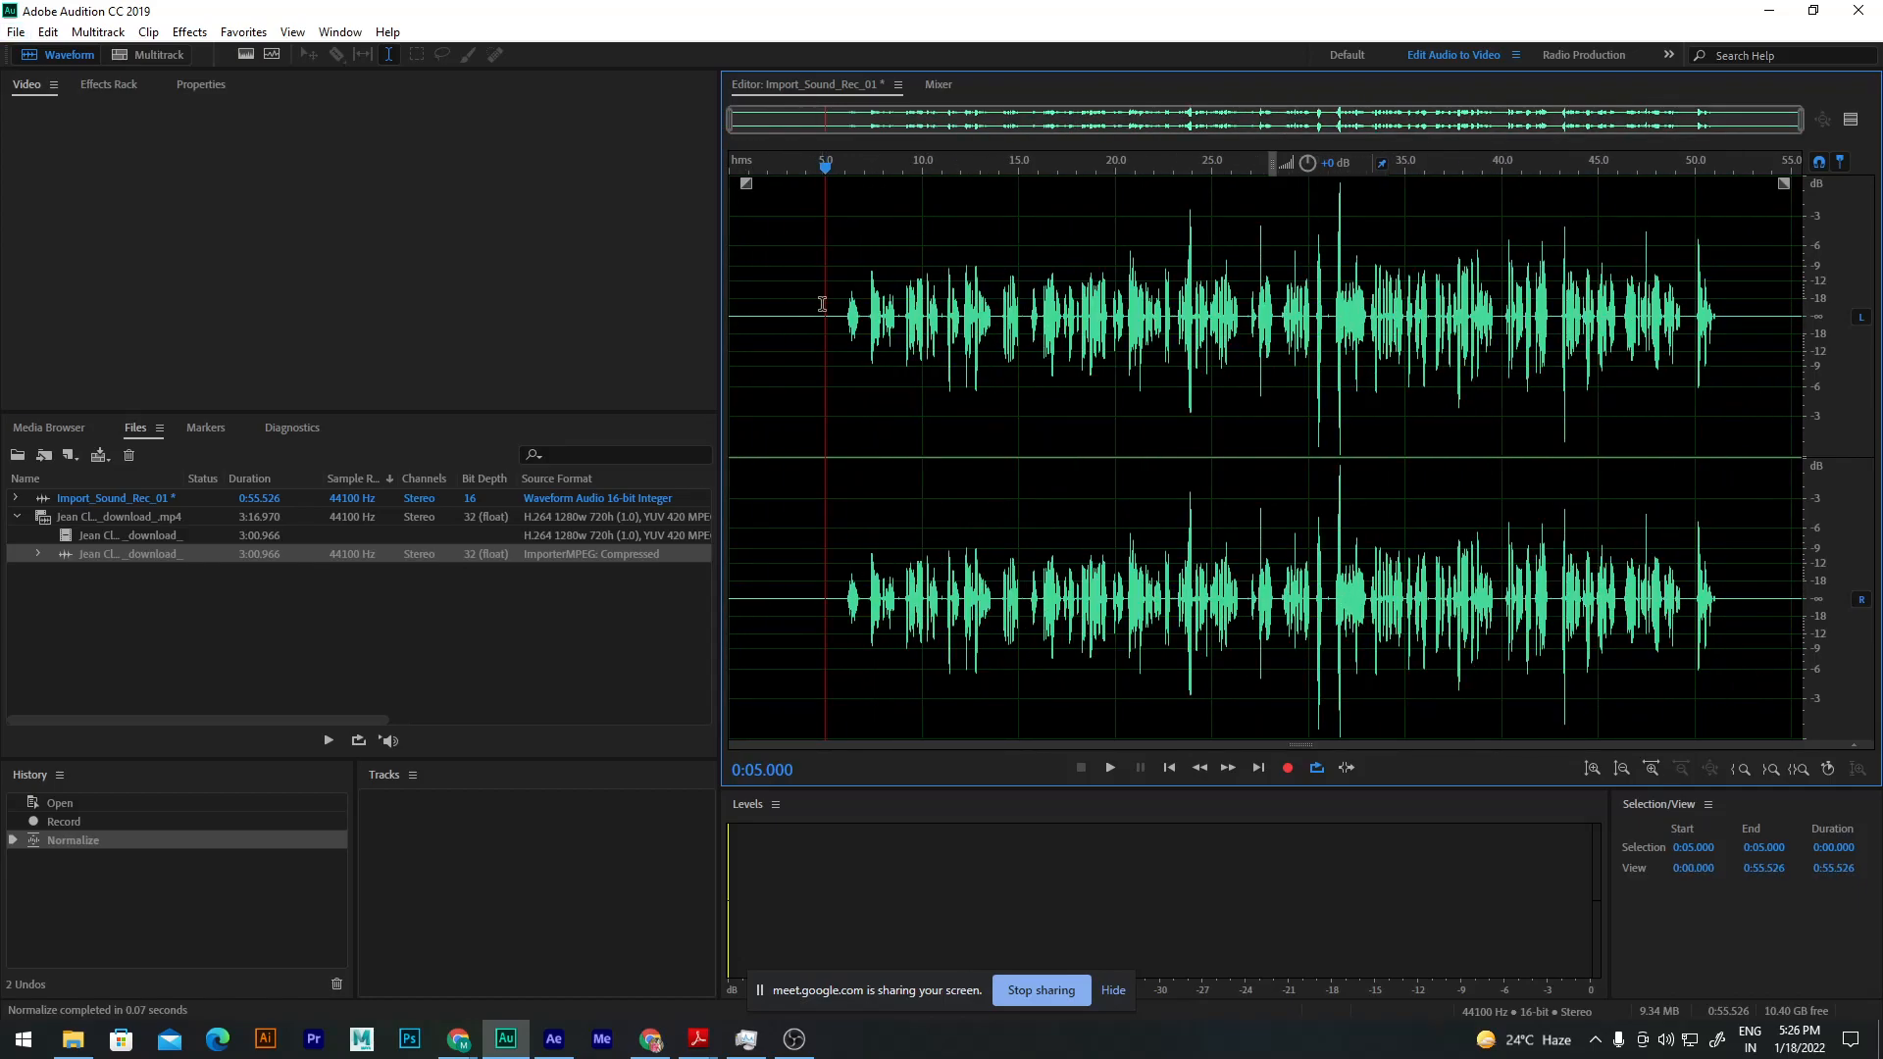
pyautogui.moveTo(822, 302); pyautogui.dragTo(704, 306)
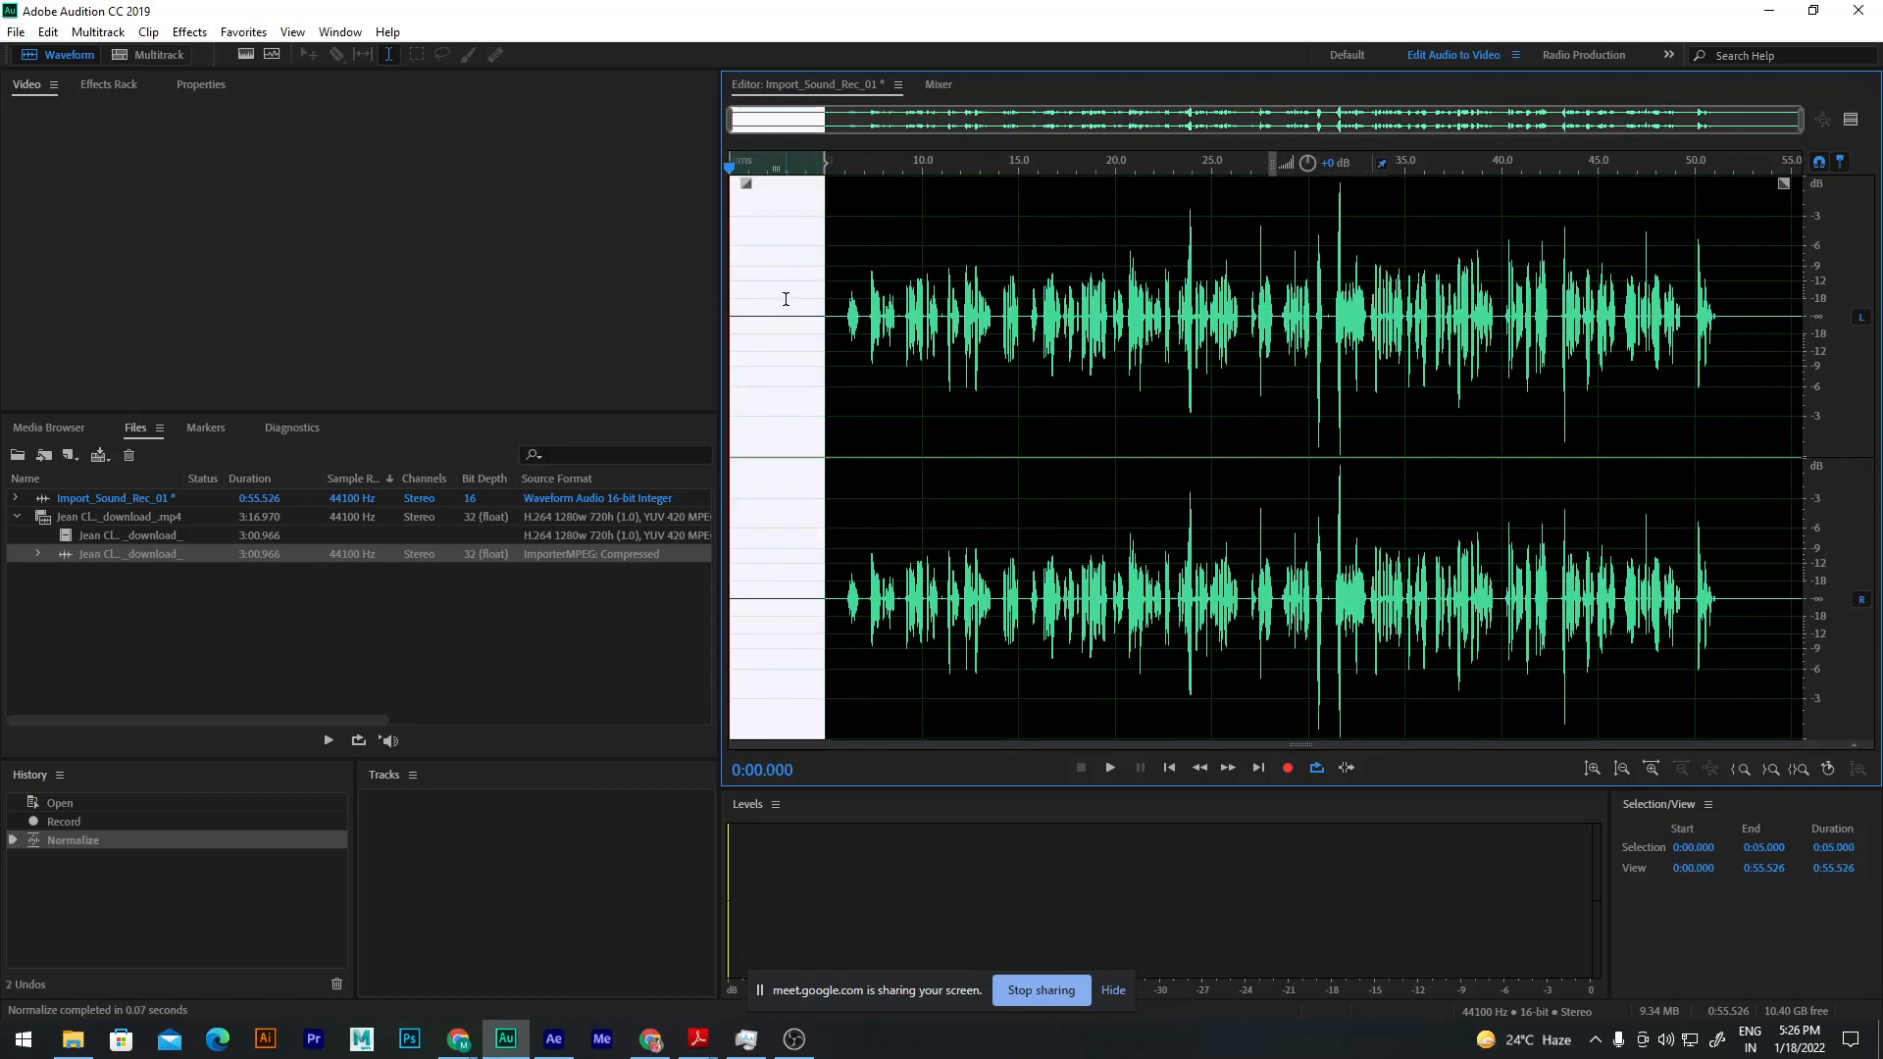
pyautogui.press('Delete')
# Step: Delete the silent tail of the recording from 0:48.000 to its end
pyautogui.click(1751, 314)
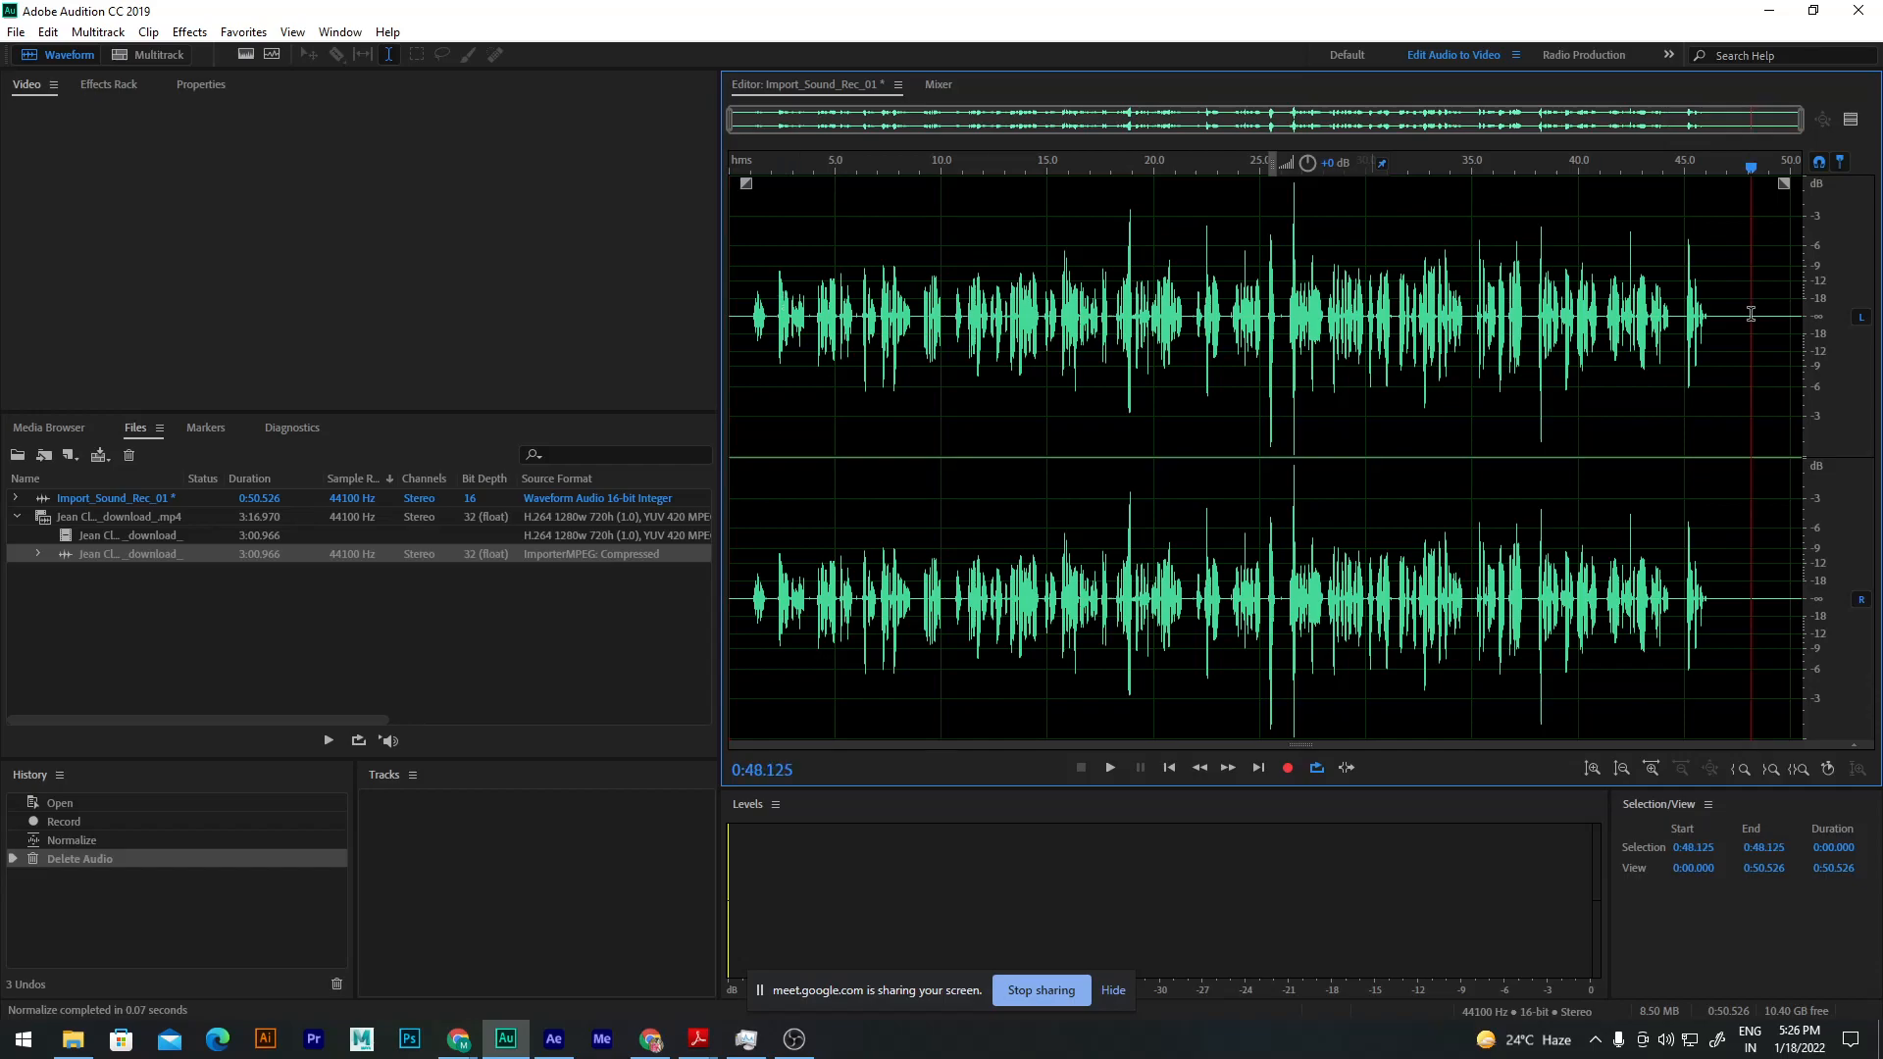
pyautogui.scroll(5, 1751, 314)
pyautogui.click(1740, 317)
pyautogui.moveTo(1734, 323); pyautogui.dragTo(1854, 346)
pyautogui.press('Delete')
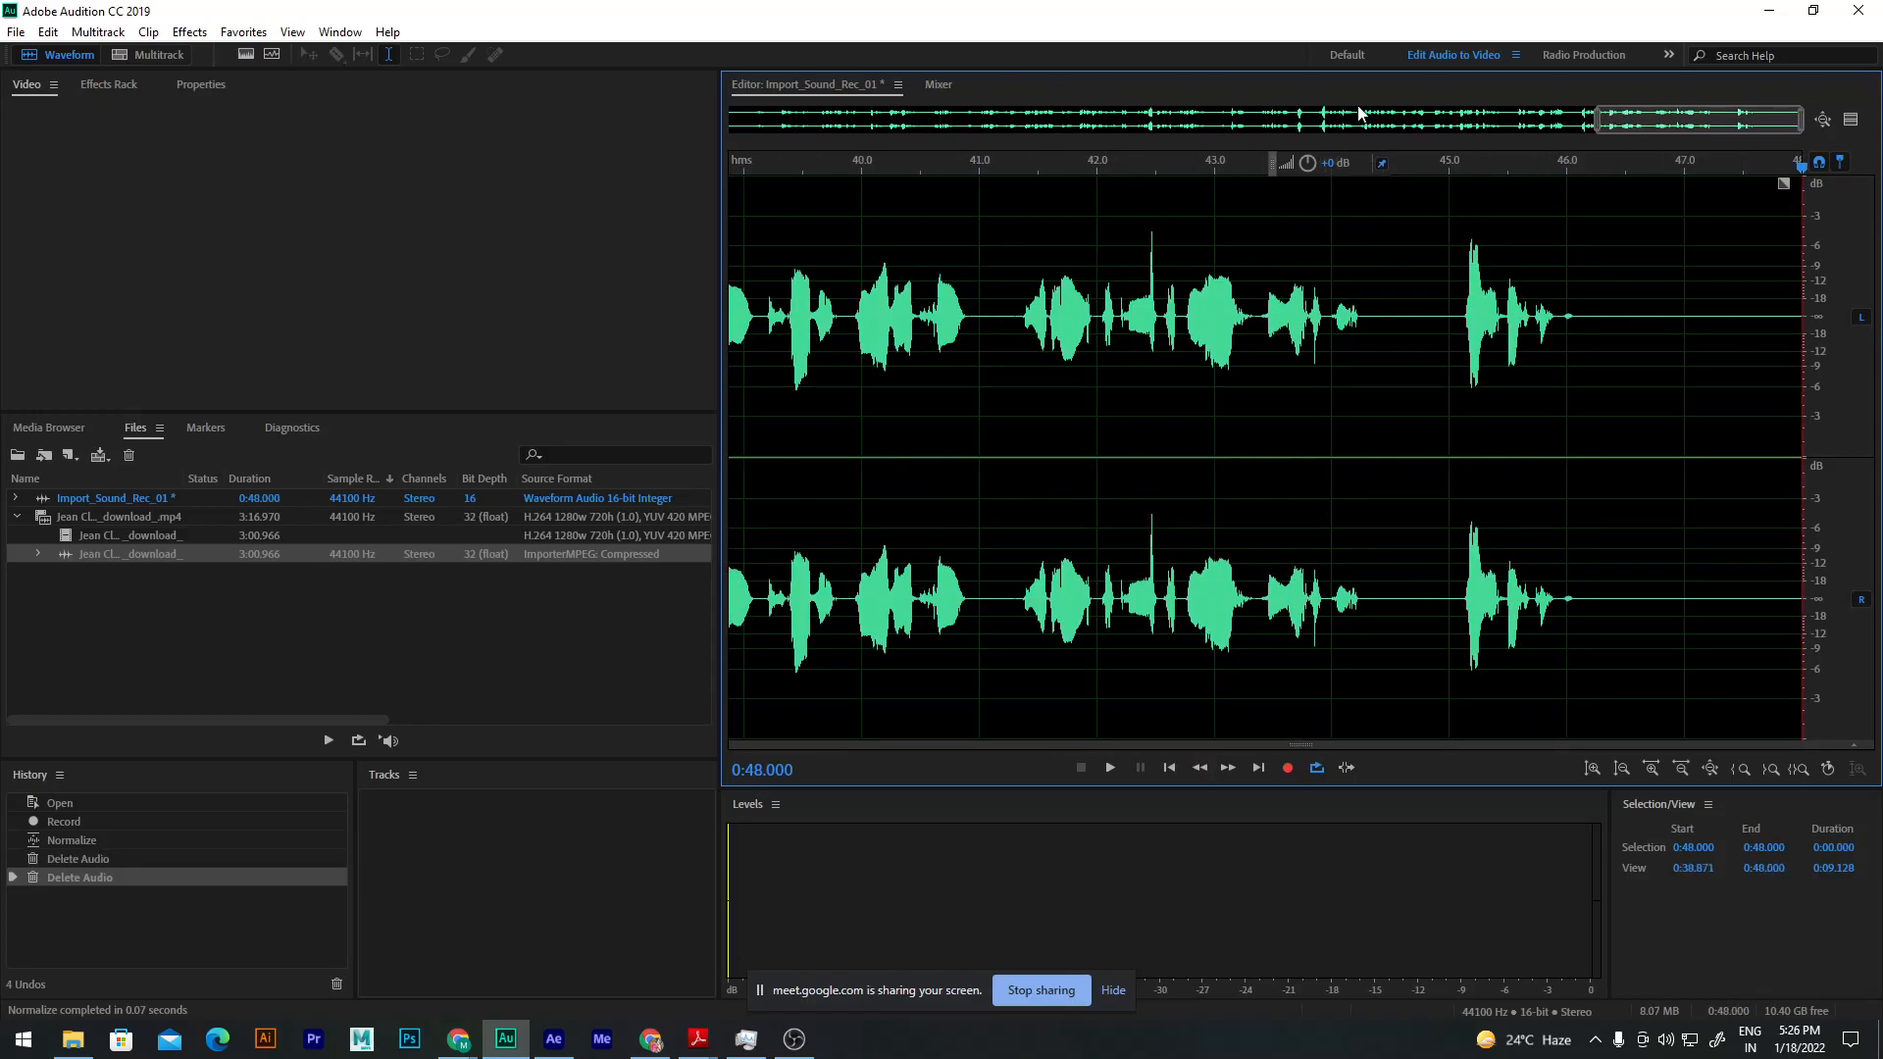
# Step: Play the trimmed recording from its start to about 28 seconds, and return the playhead to the beginning
pyautogui.moveTo(1599, 122); pyautogui.dragTo(611, 118)
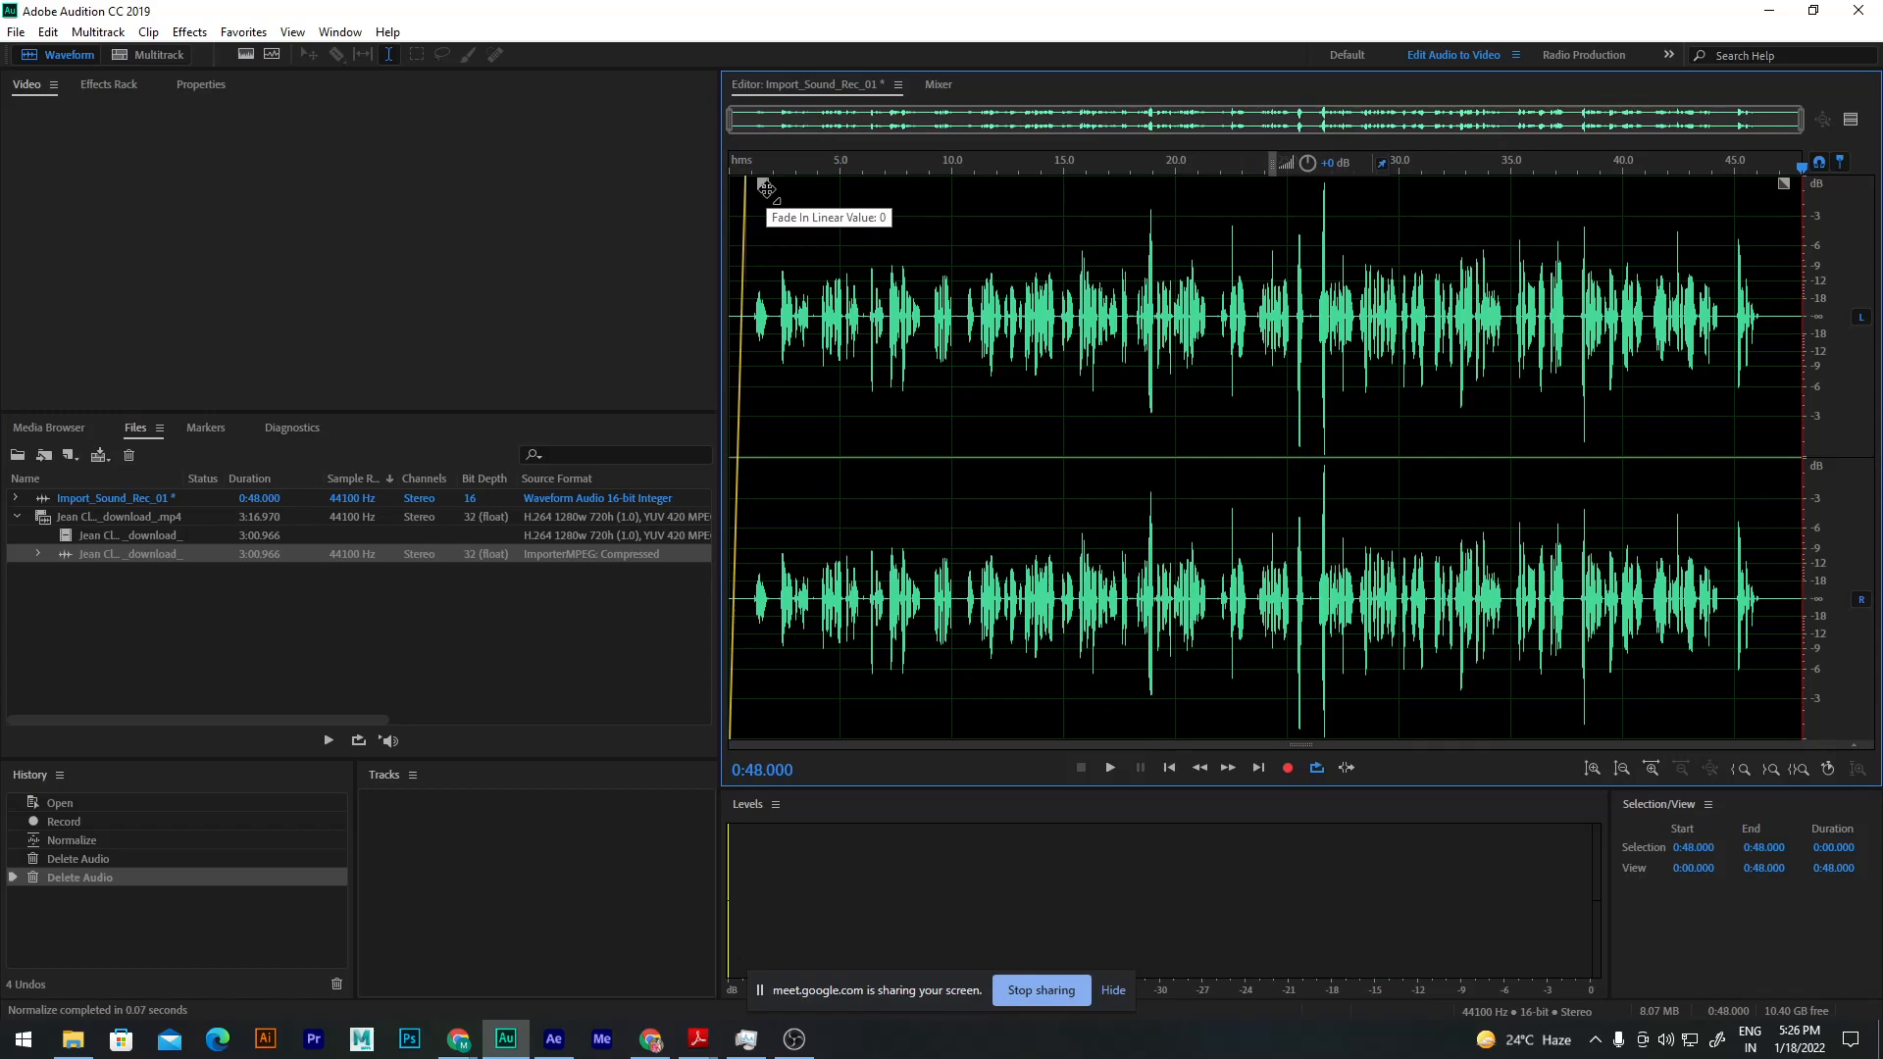
pyautogui.click(731, 168)
pyautogui.press('space')
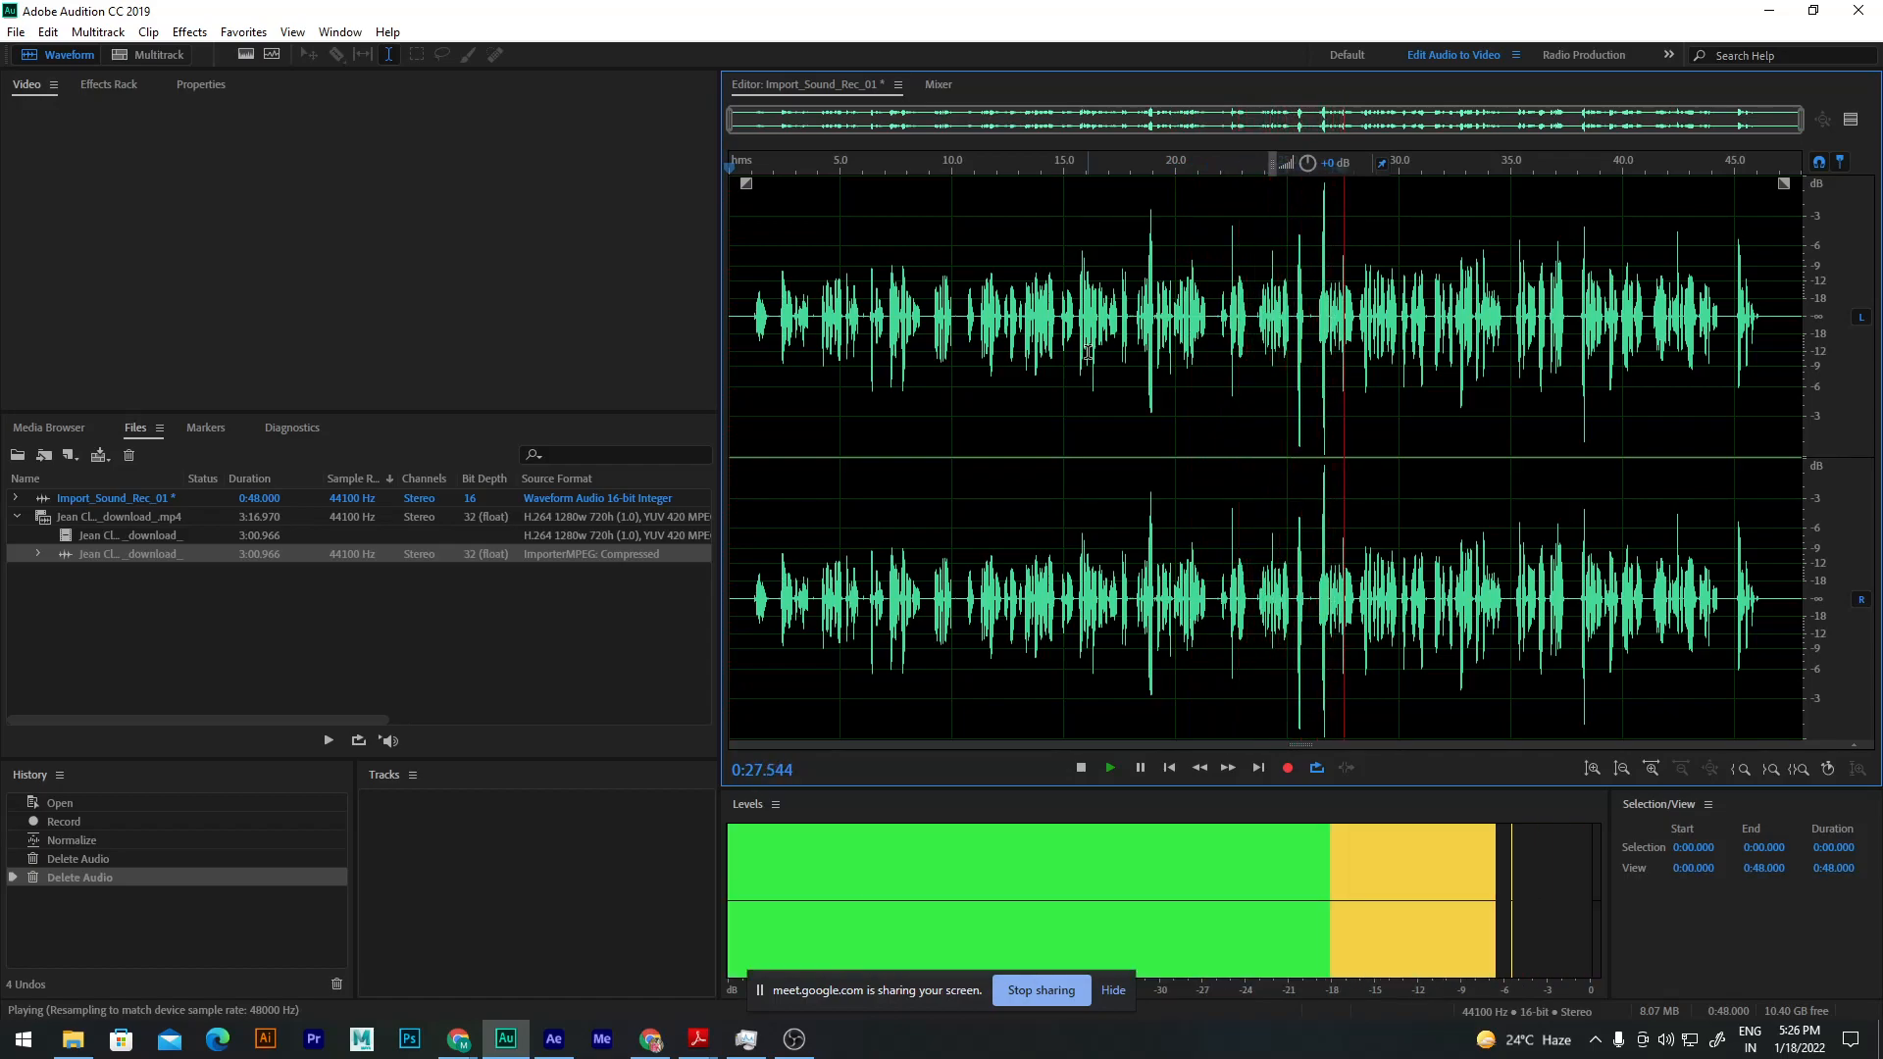
pyautogui.press('space')
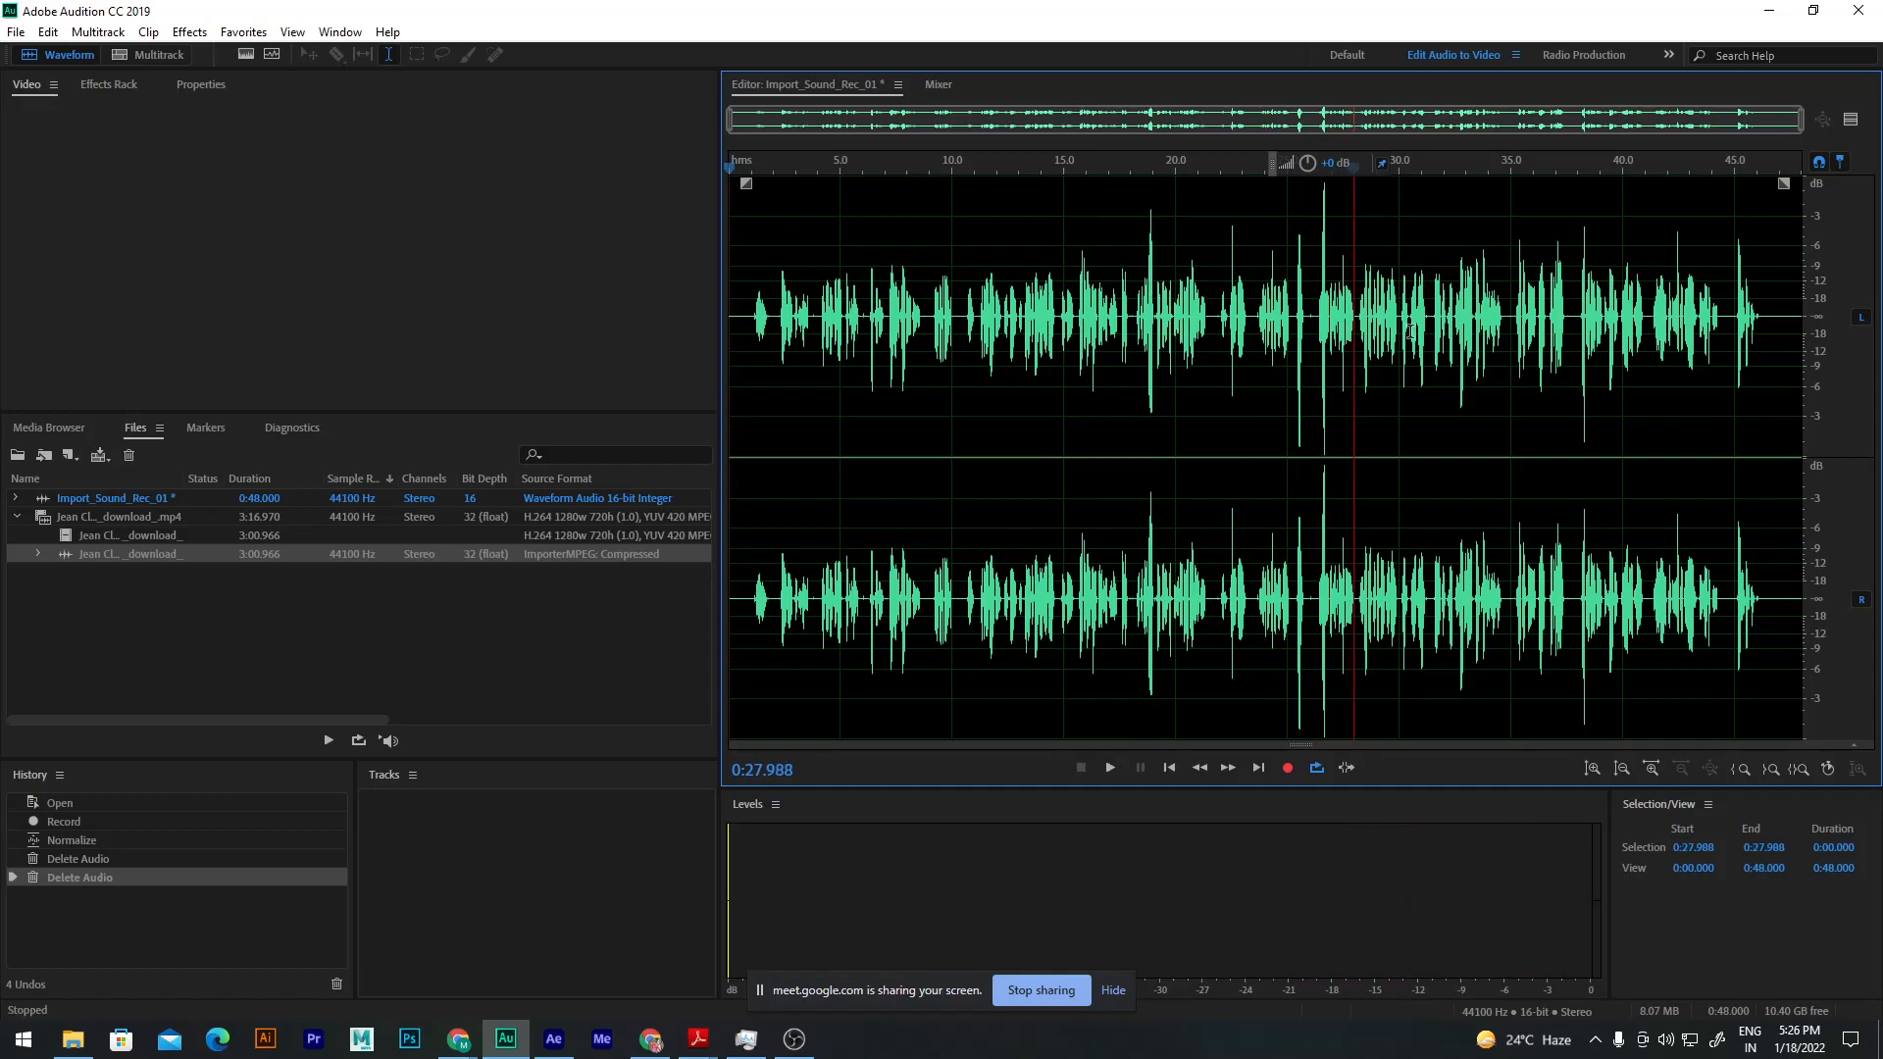
pyautogui.moveTo(1075, 169); pyautogui.dragTo(705, 183)
# Step: Bring up the Save As settings for Import_Sound_Rec_01 and cancel them
pyautogui.hotkey('ctrl', 'shift', 's')
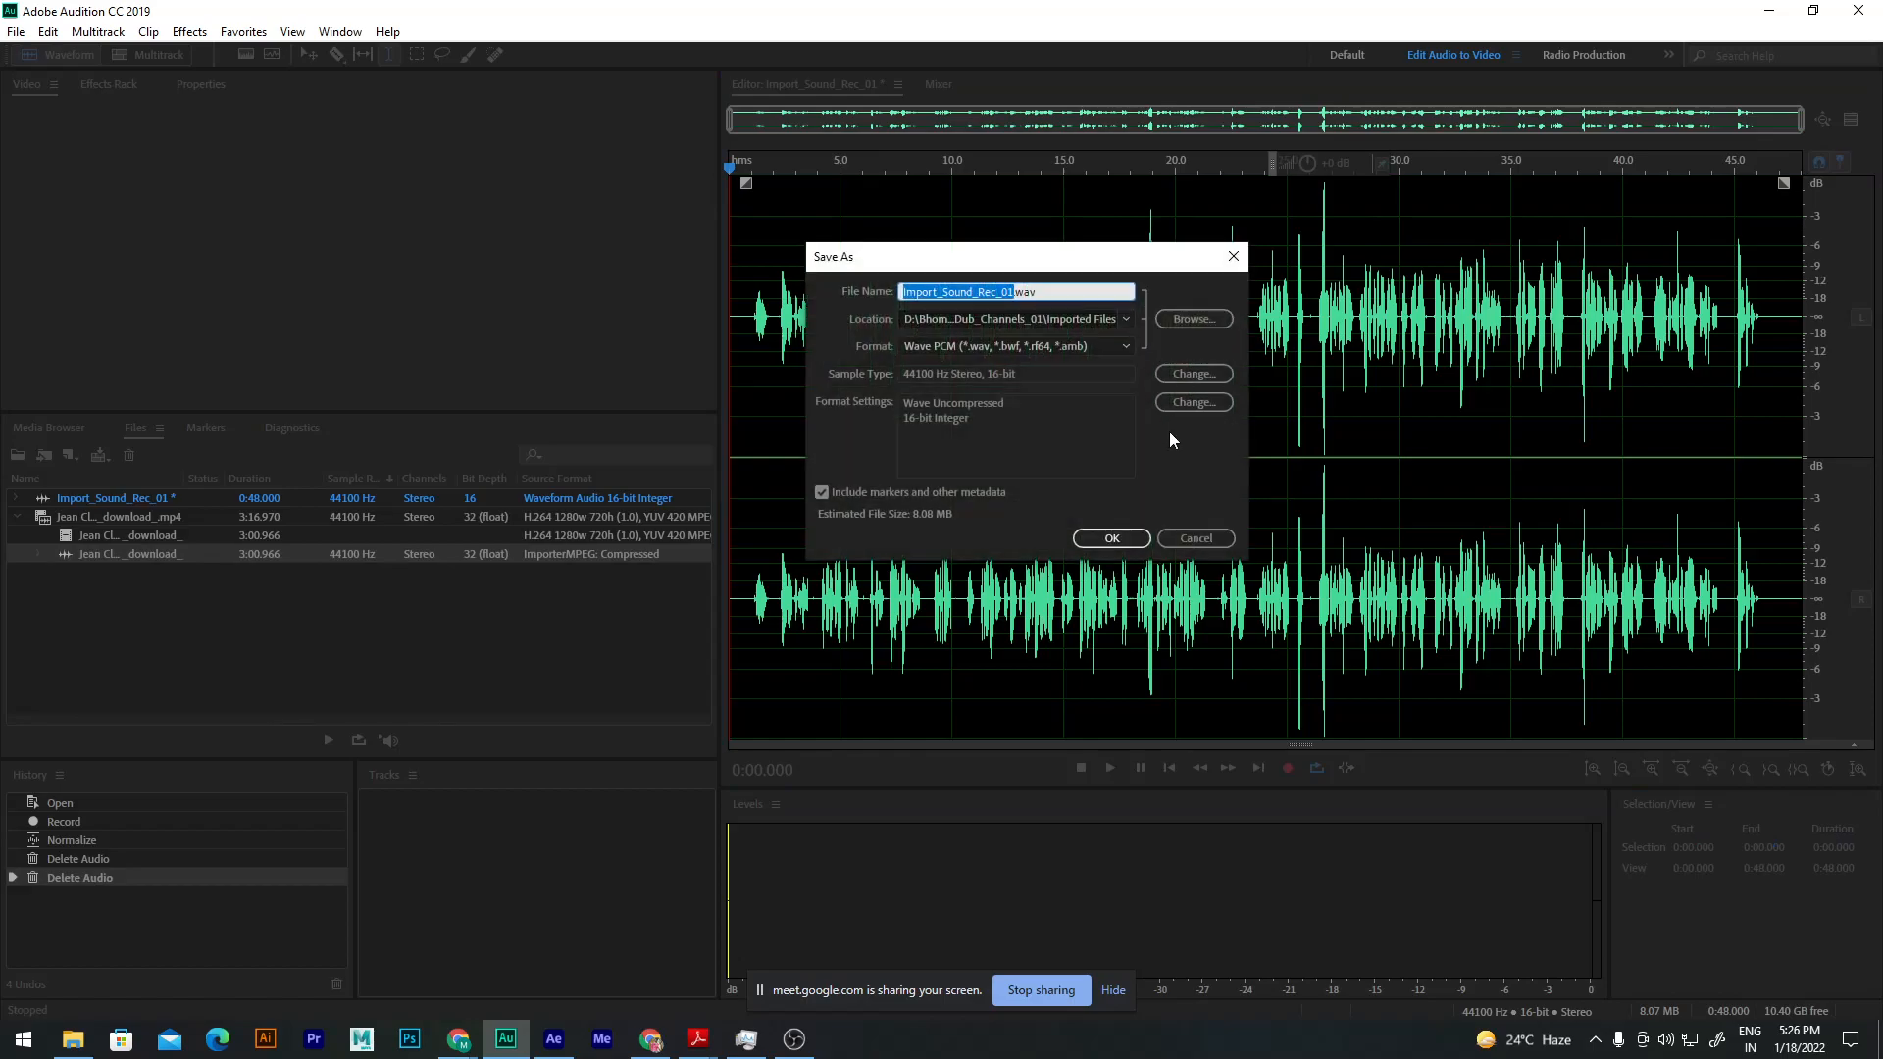
pyautogui.click(1195, 539)
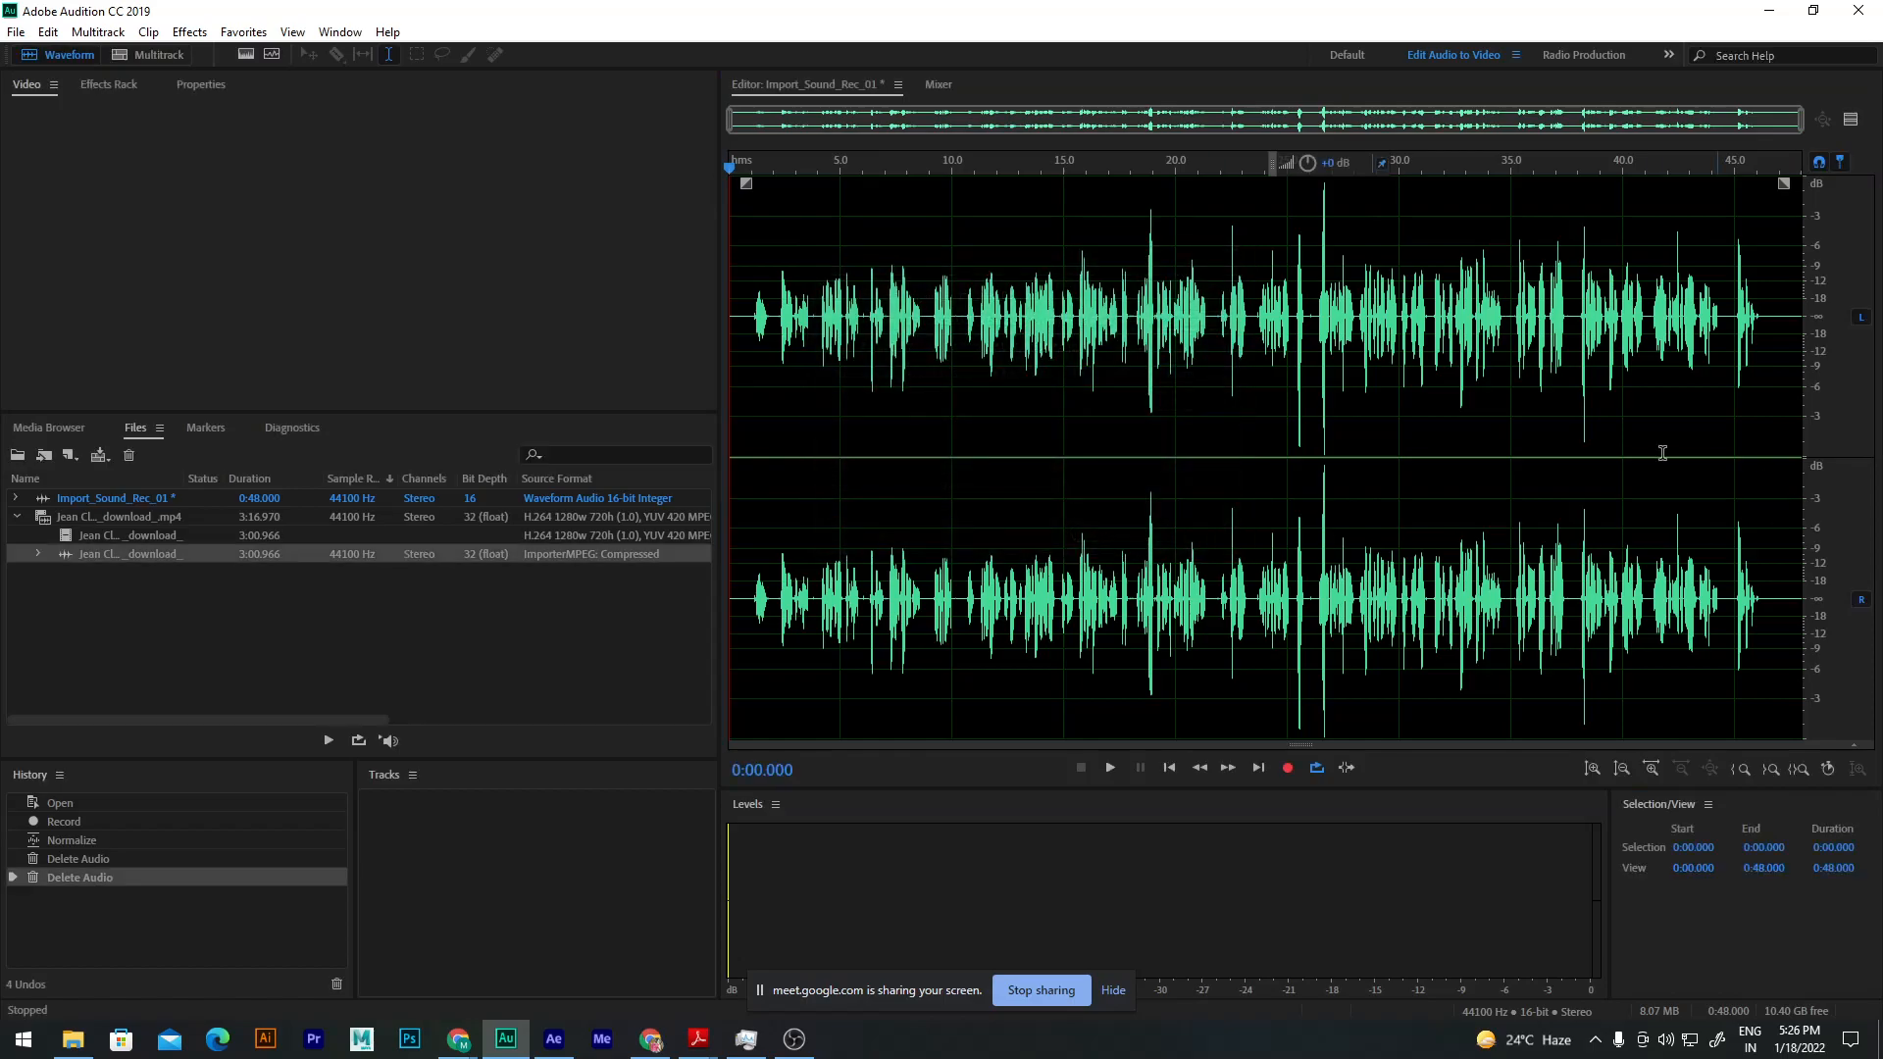
# Step: Apply the Vocal Enhancer effect with the Male preset to the entire recording
pyautogui.doubleClick(1179, 315)
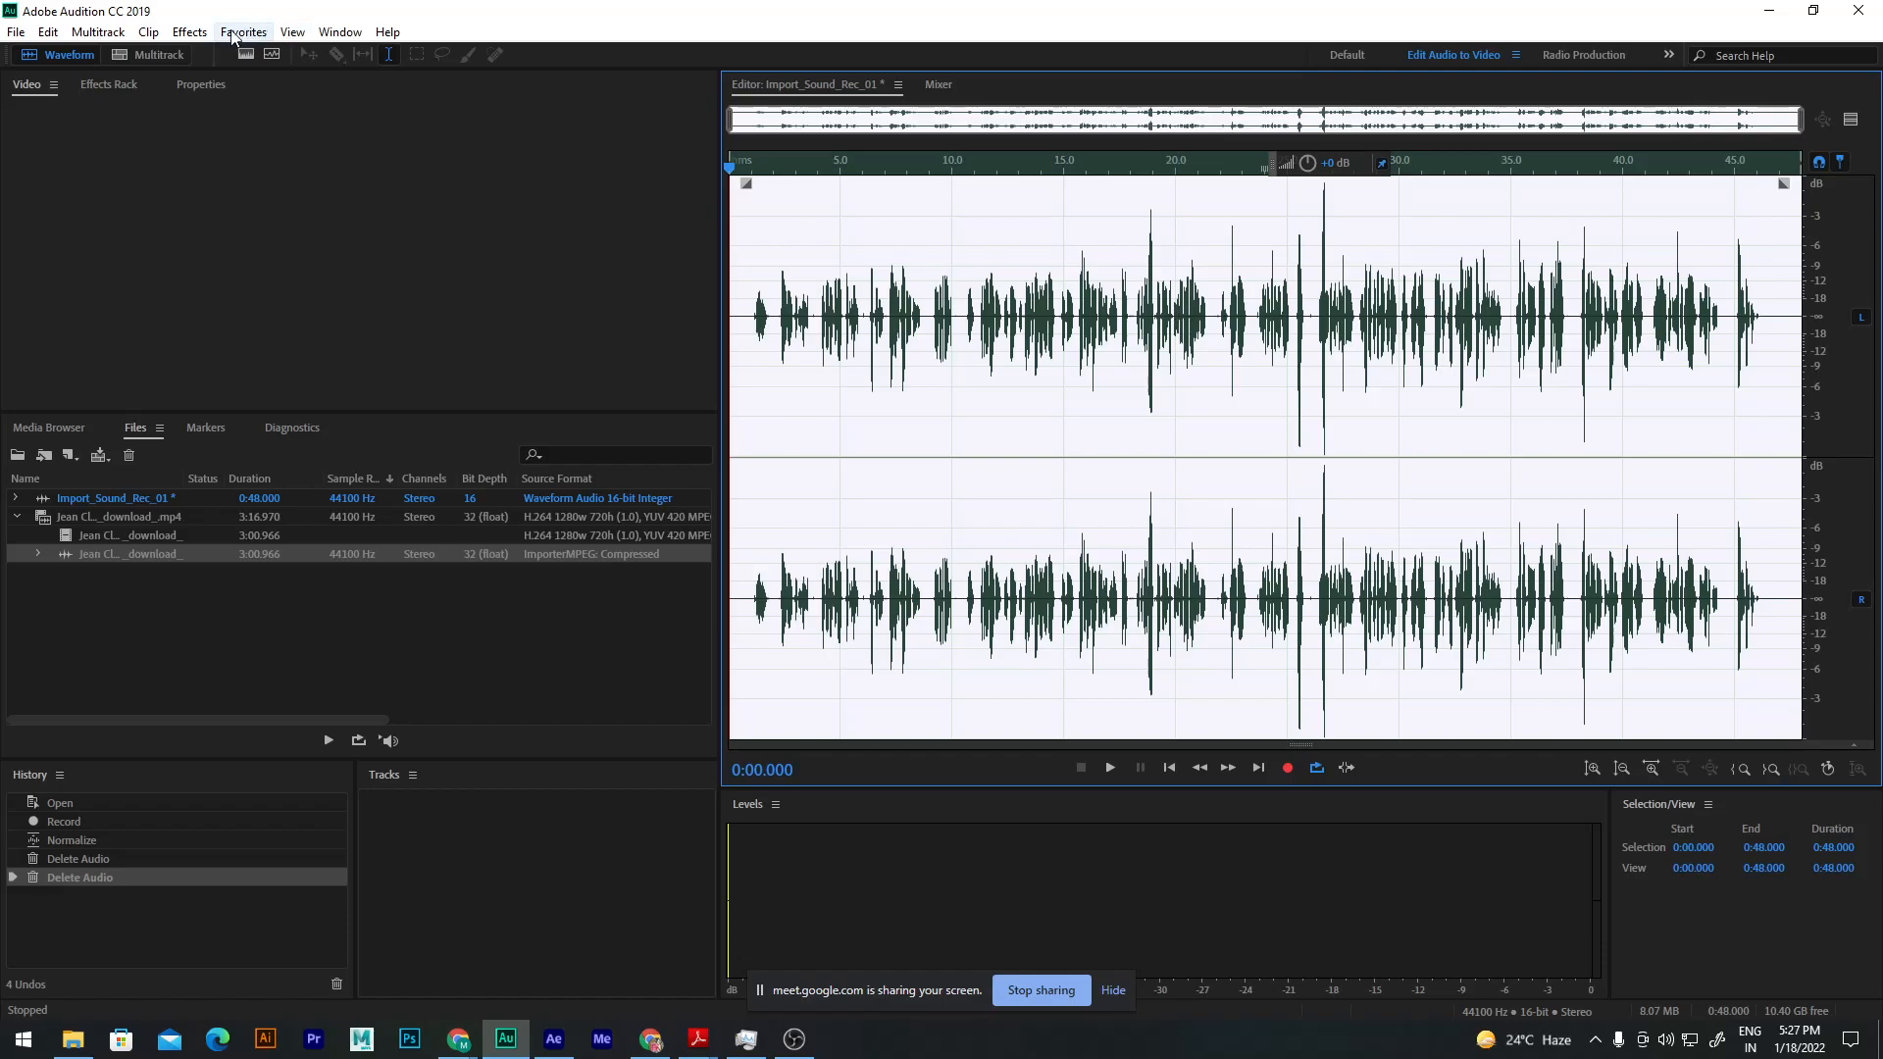
pyautogui.click(189, 32)
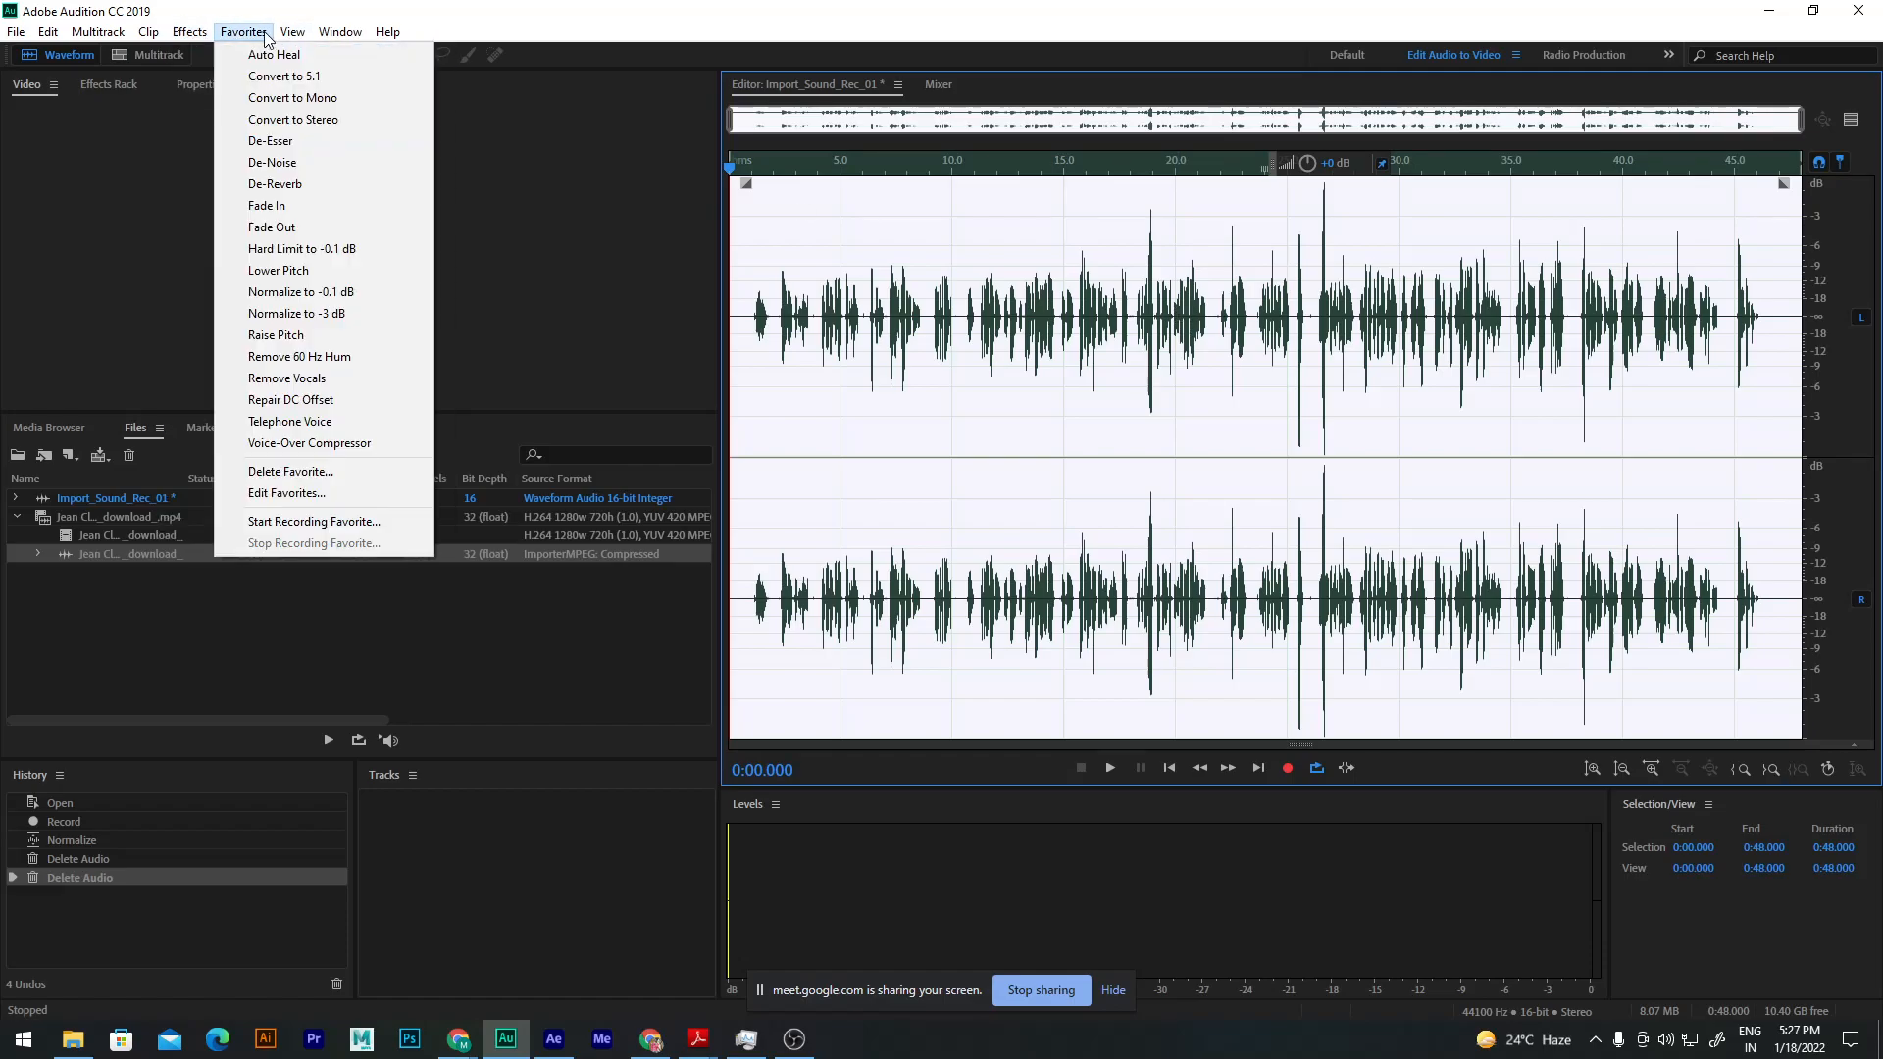
pyautogui.moveTo(244, 426)
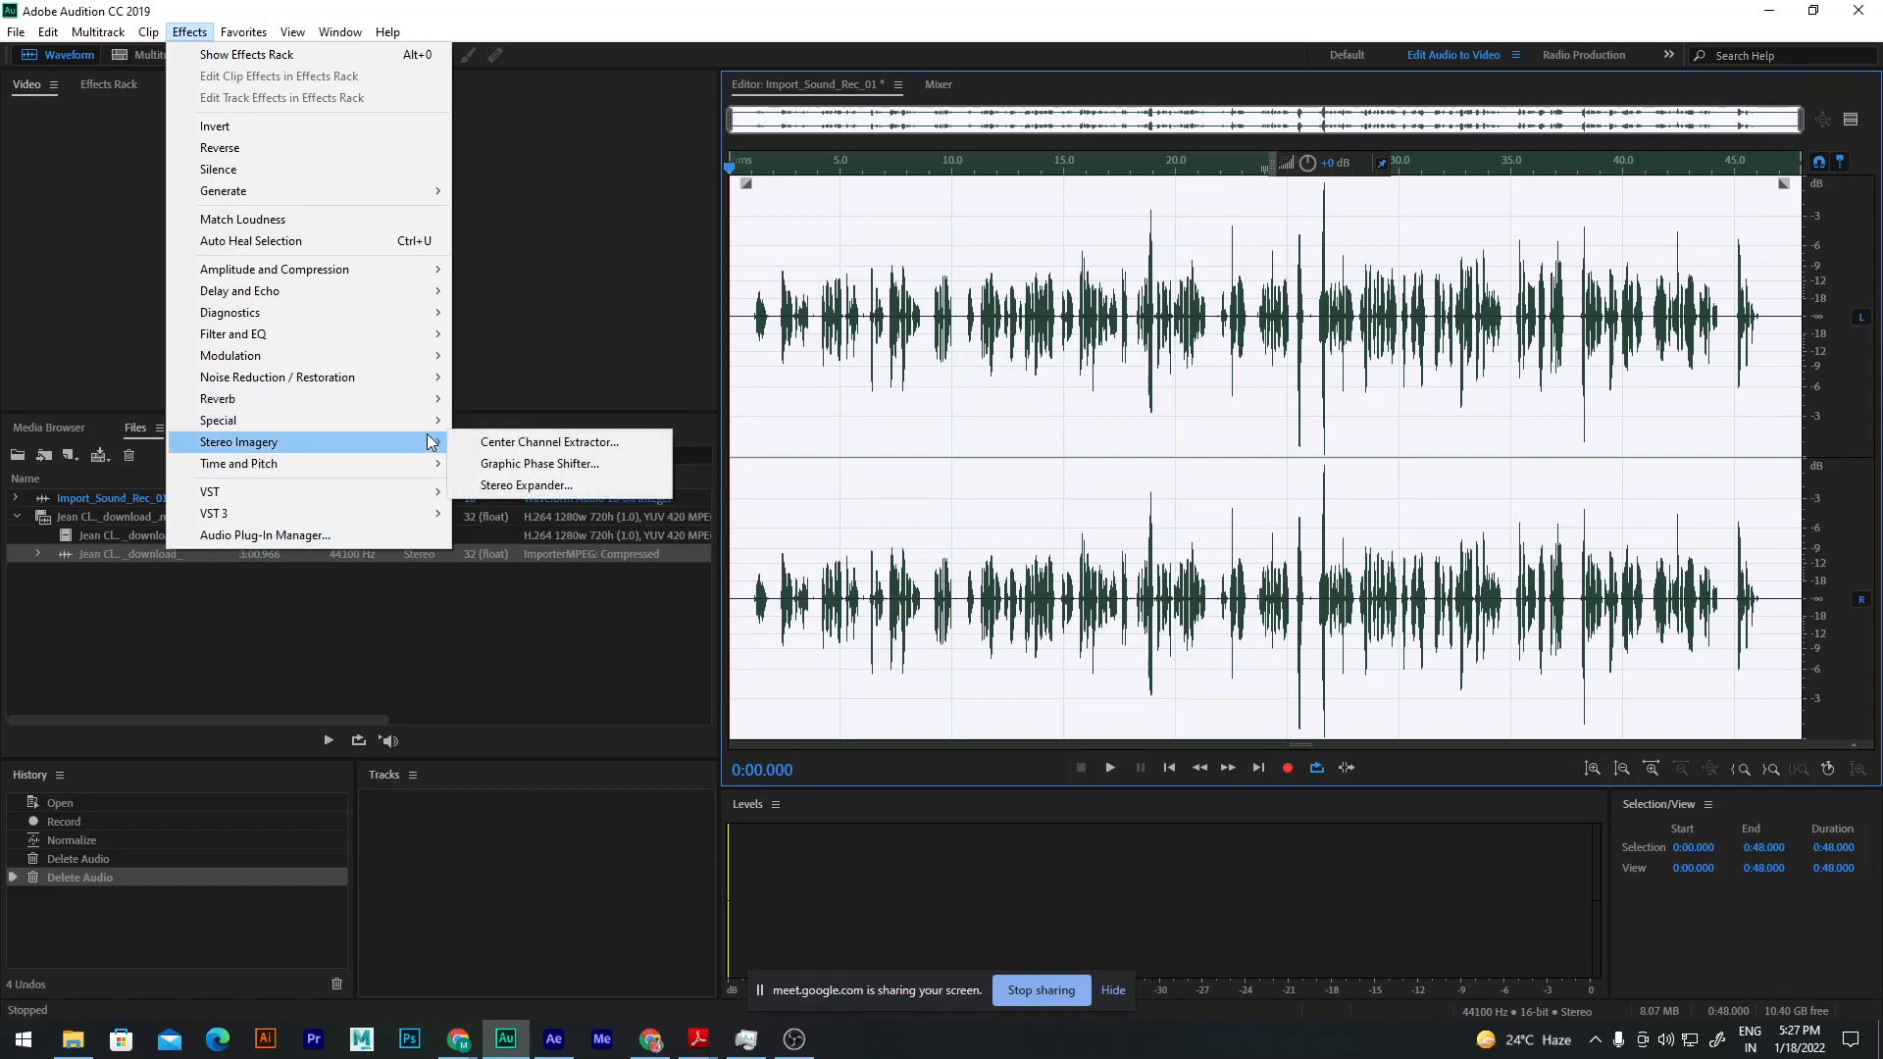
pyautogui.moveTo(384, 423)
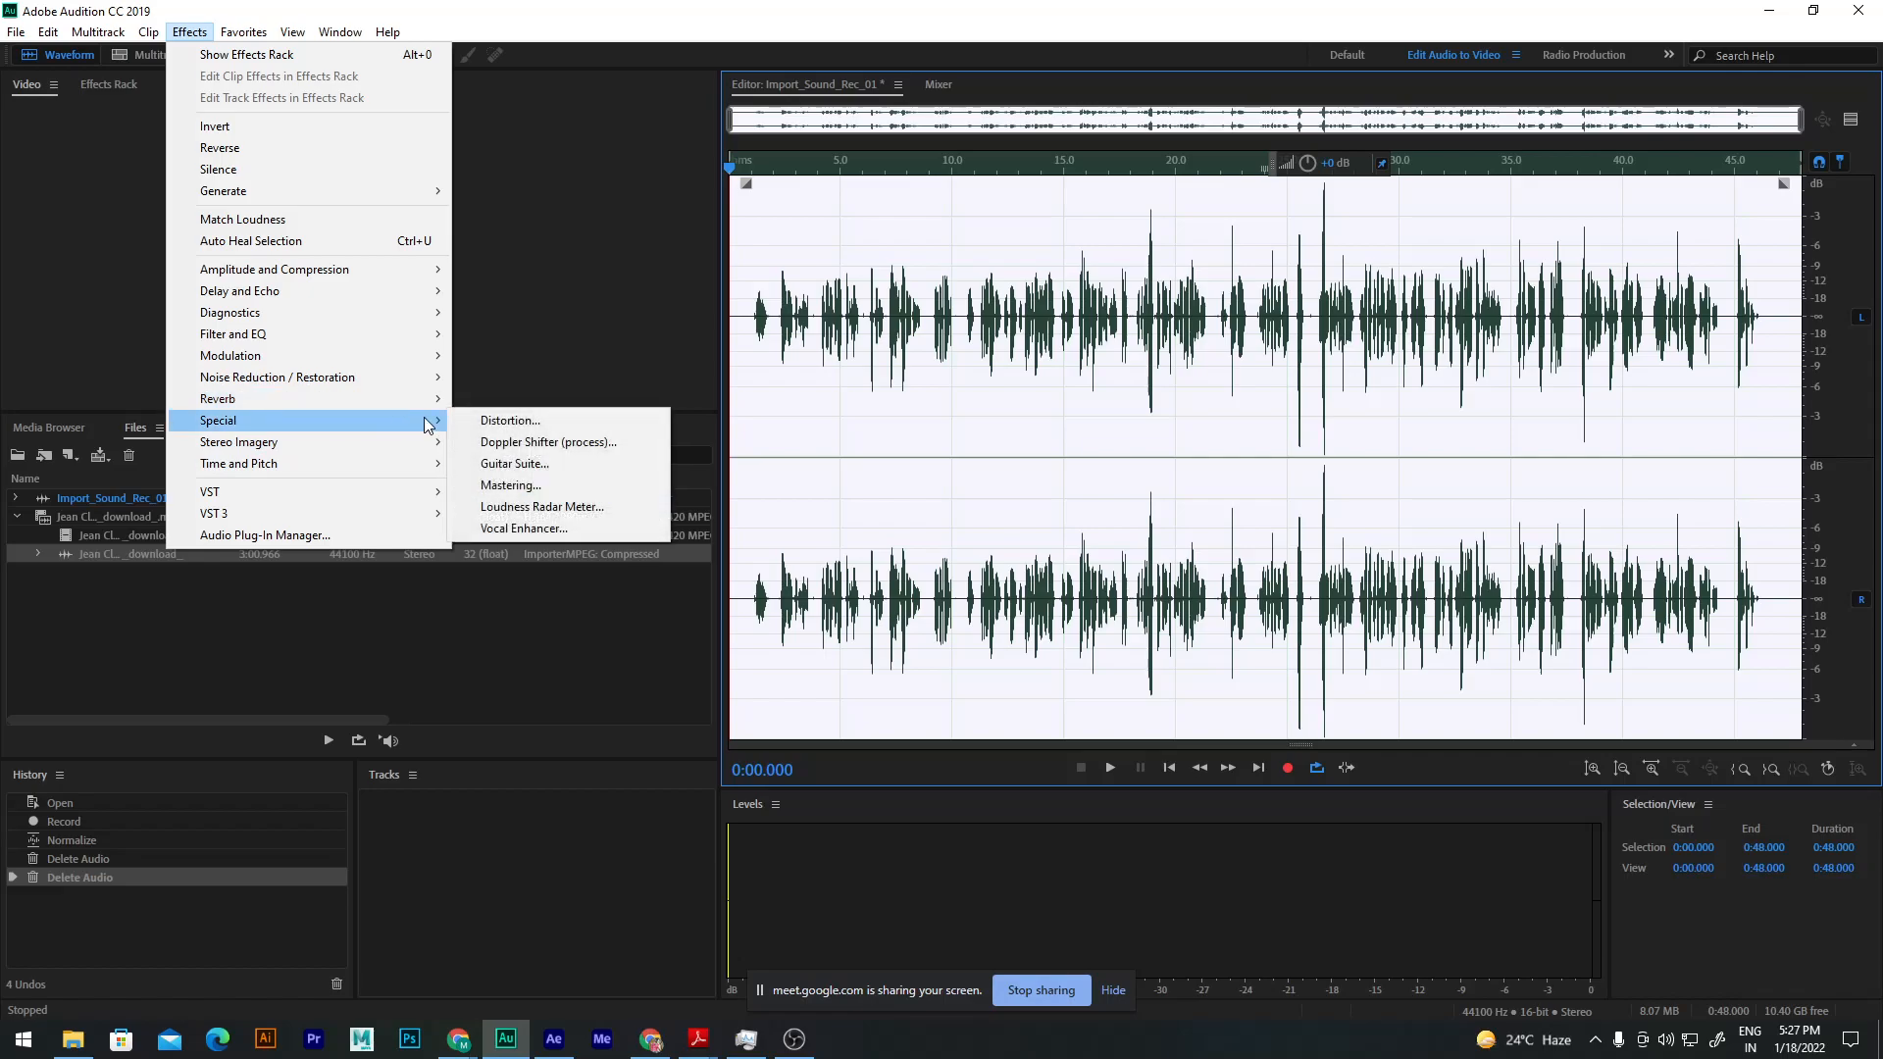
pyautogui.click(535, 530)
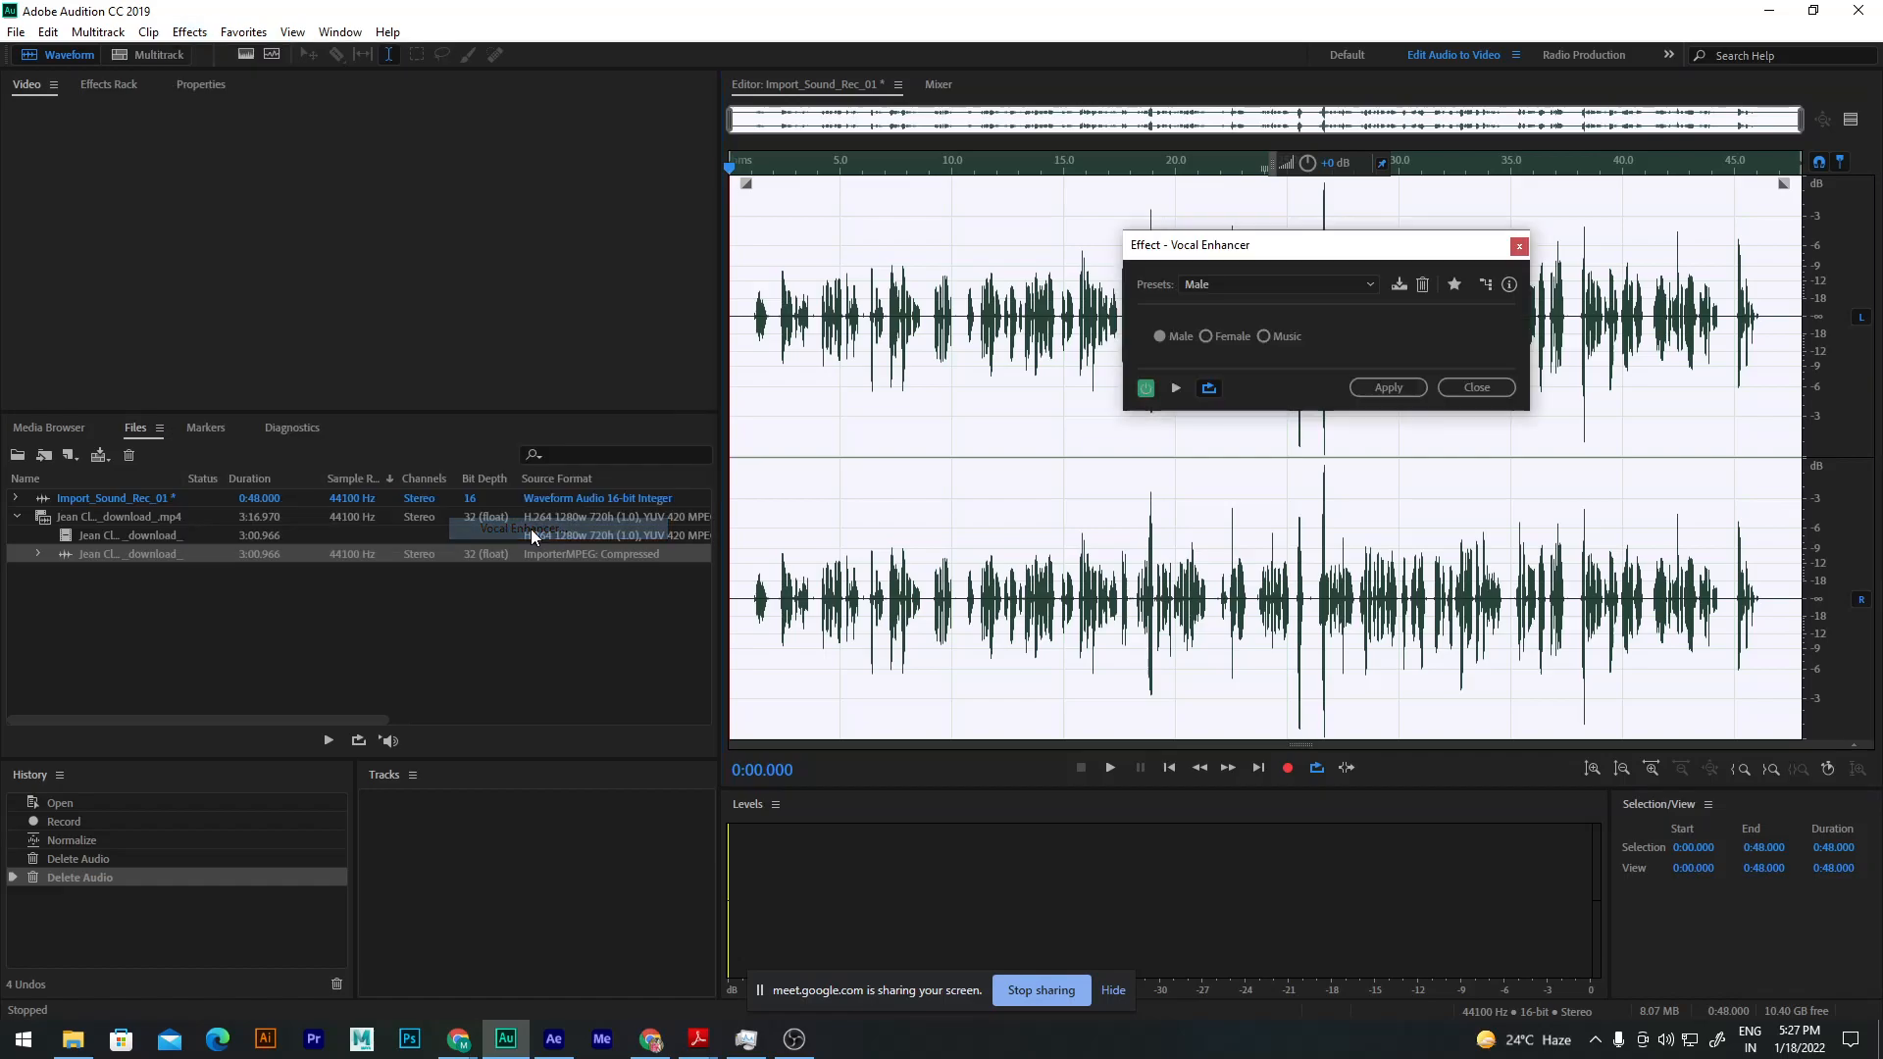
pyautogui.moveTo(1321, 251); pyautogui.dragTo(887, 220)
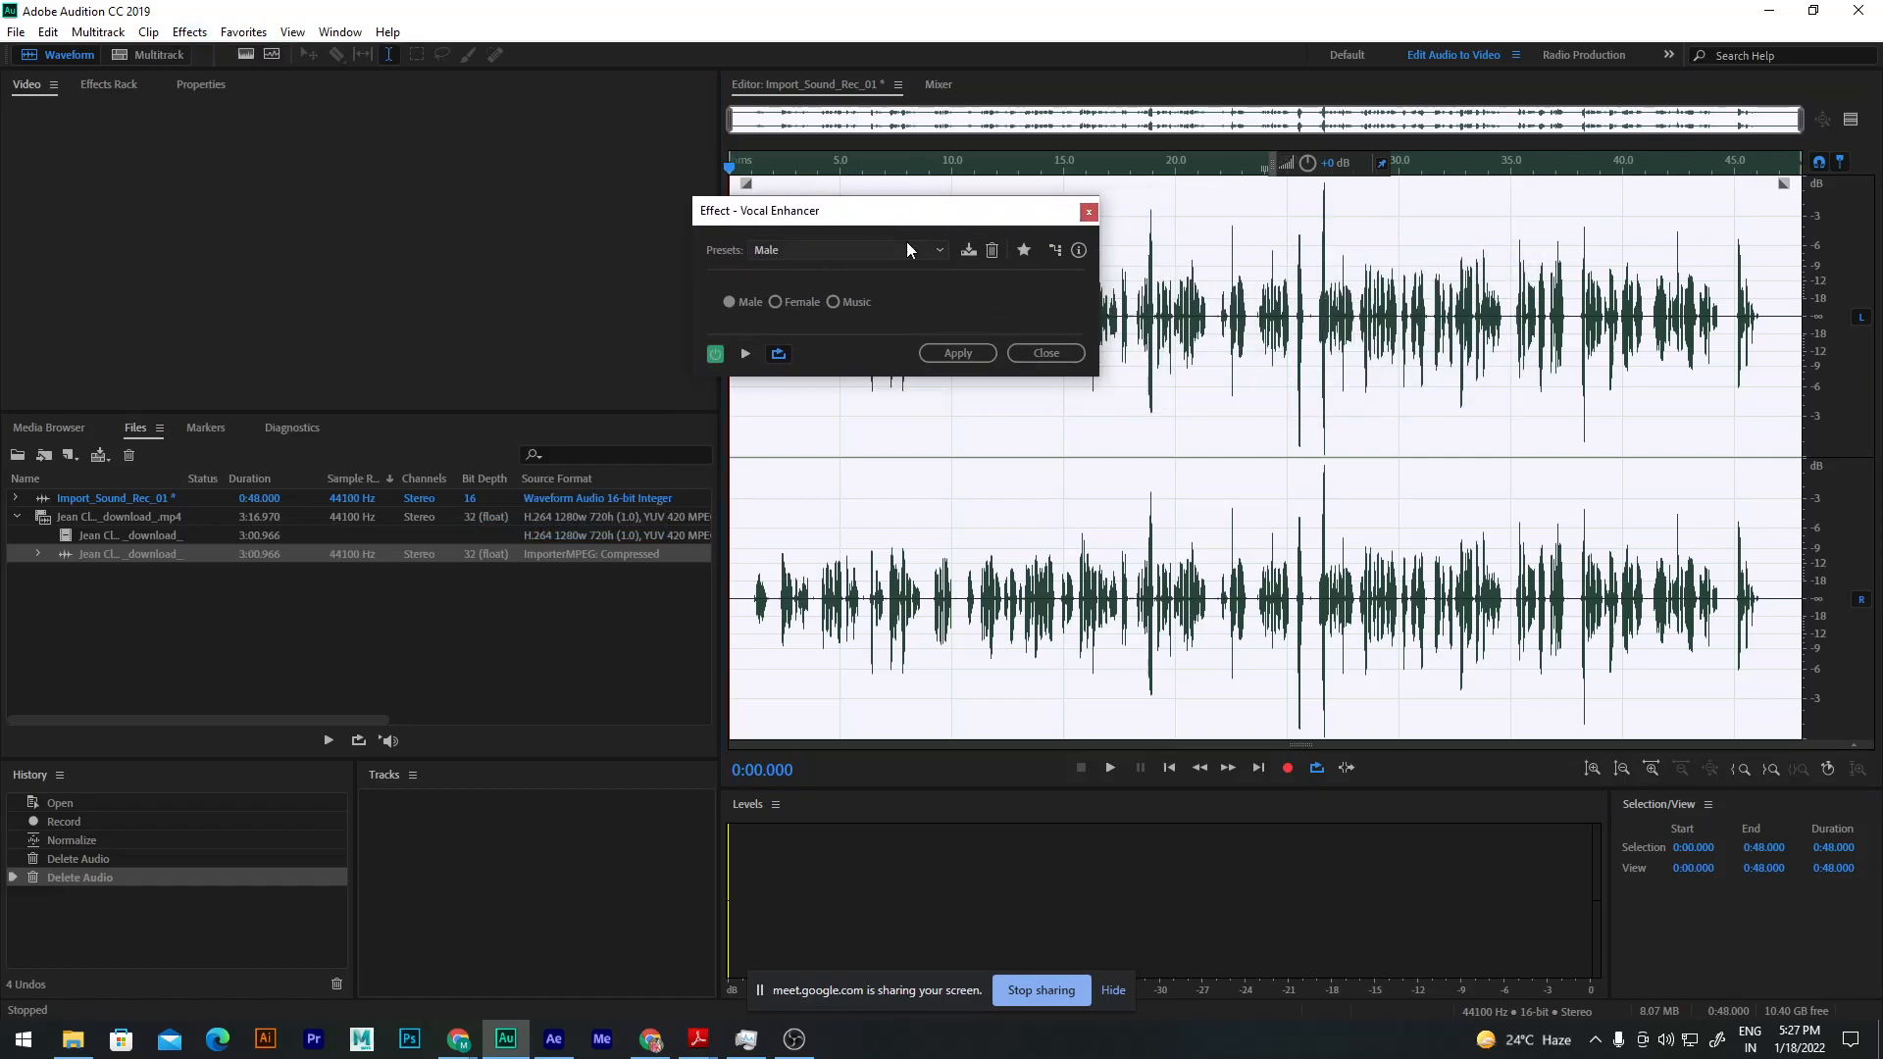
pyautogui.click(861, 250)
pyautogui.click(821, 313)
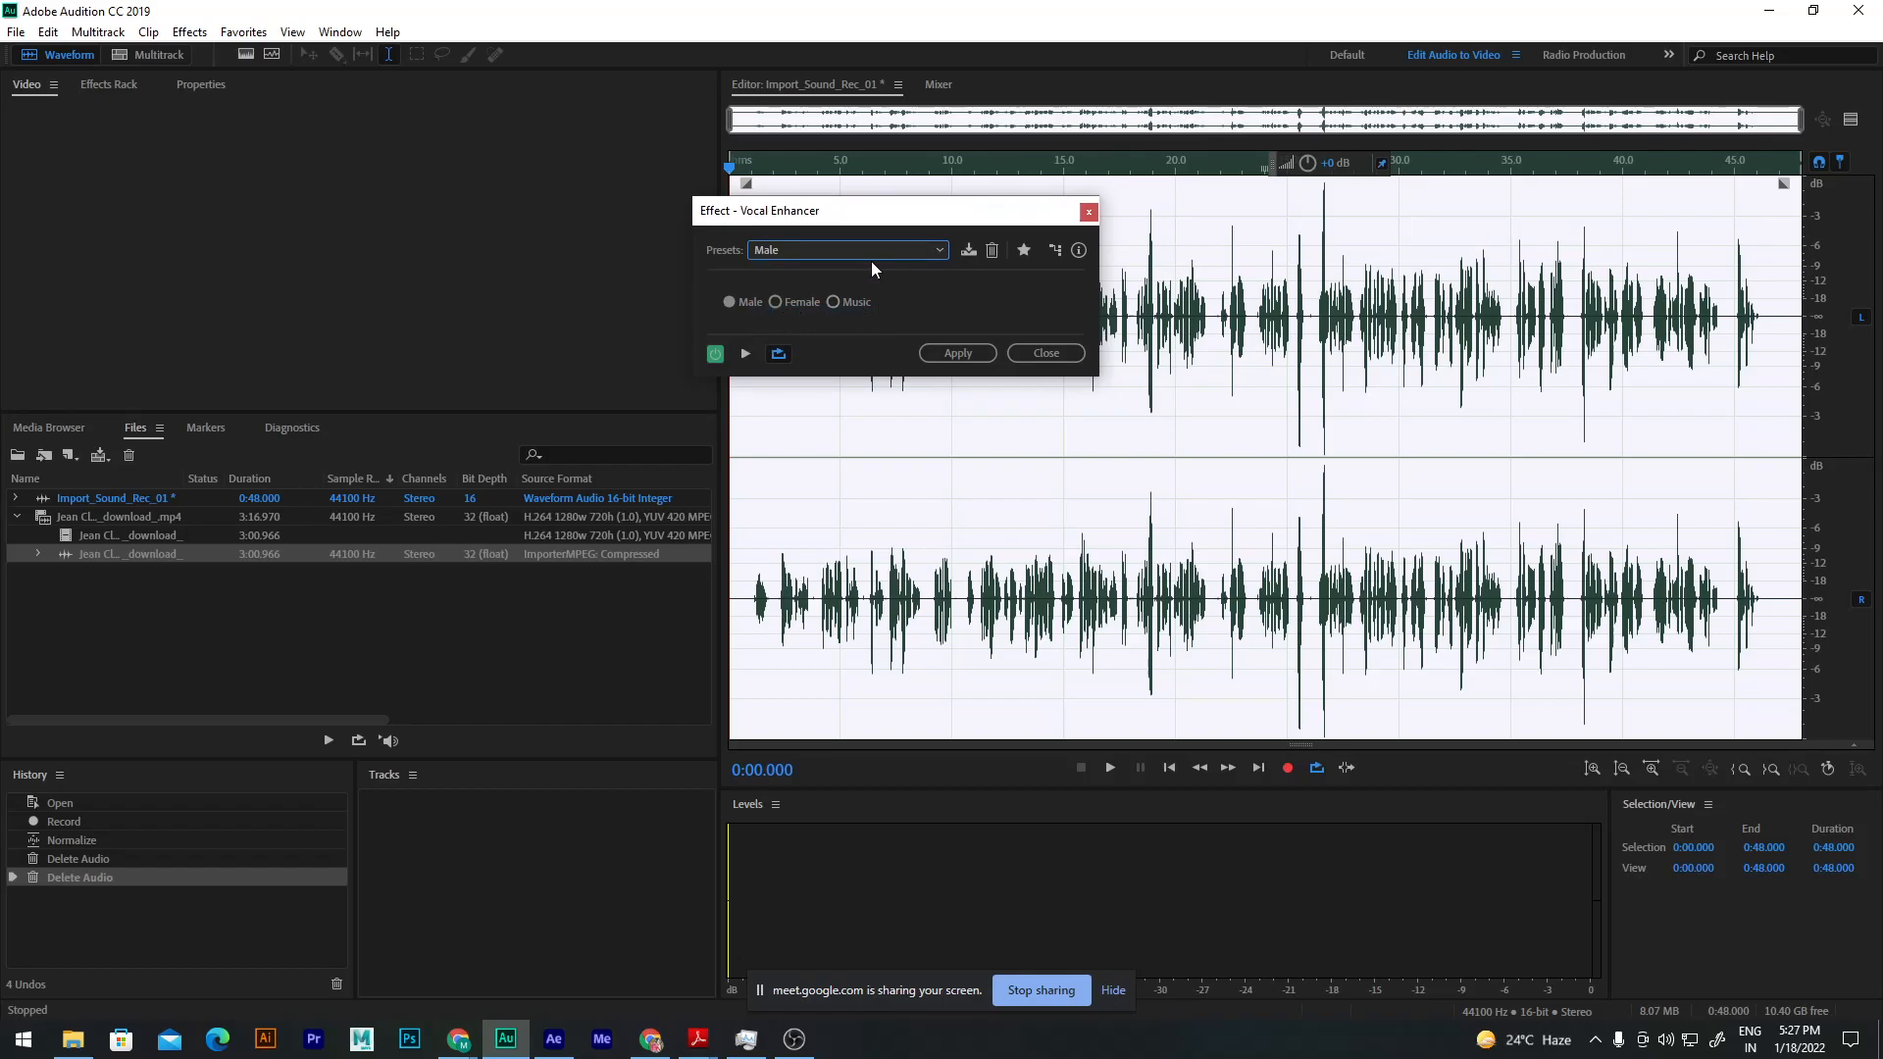
pyautogui.click(979, 353)
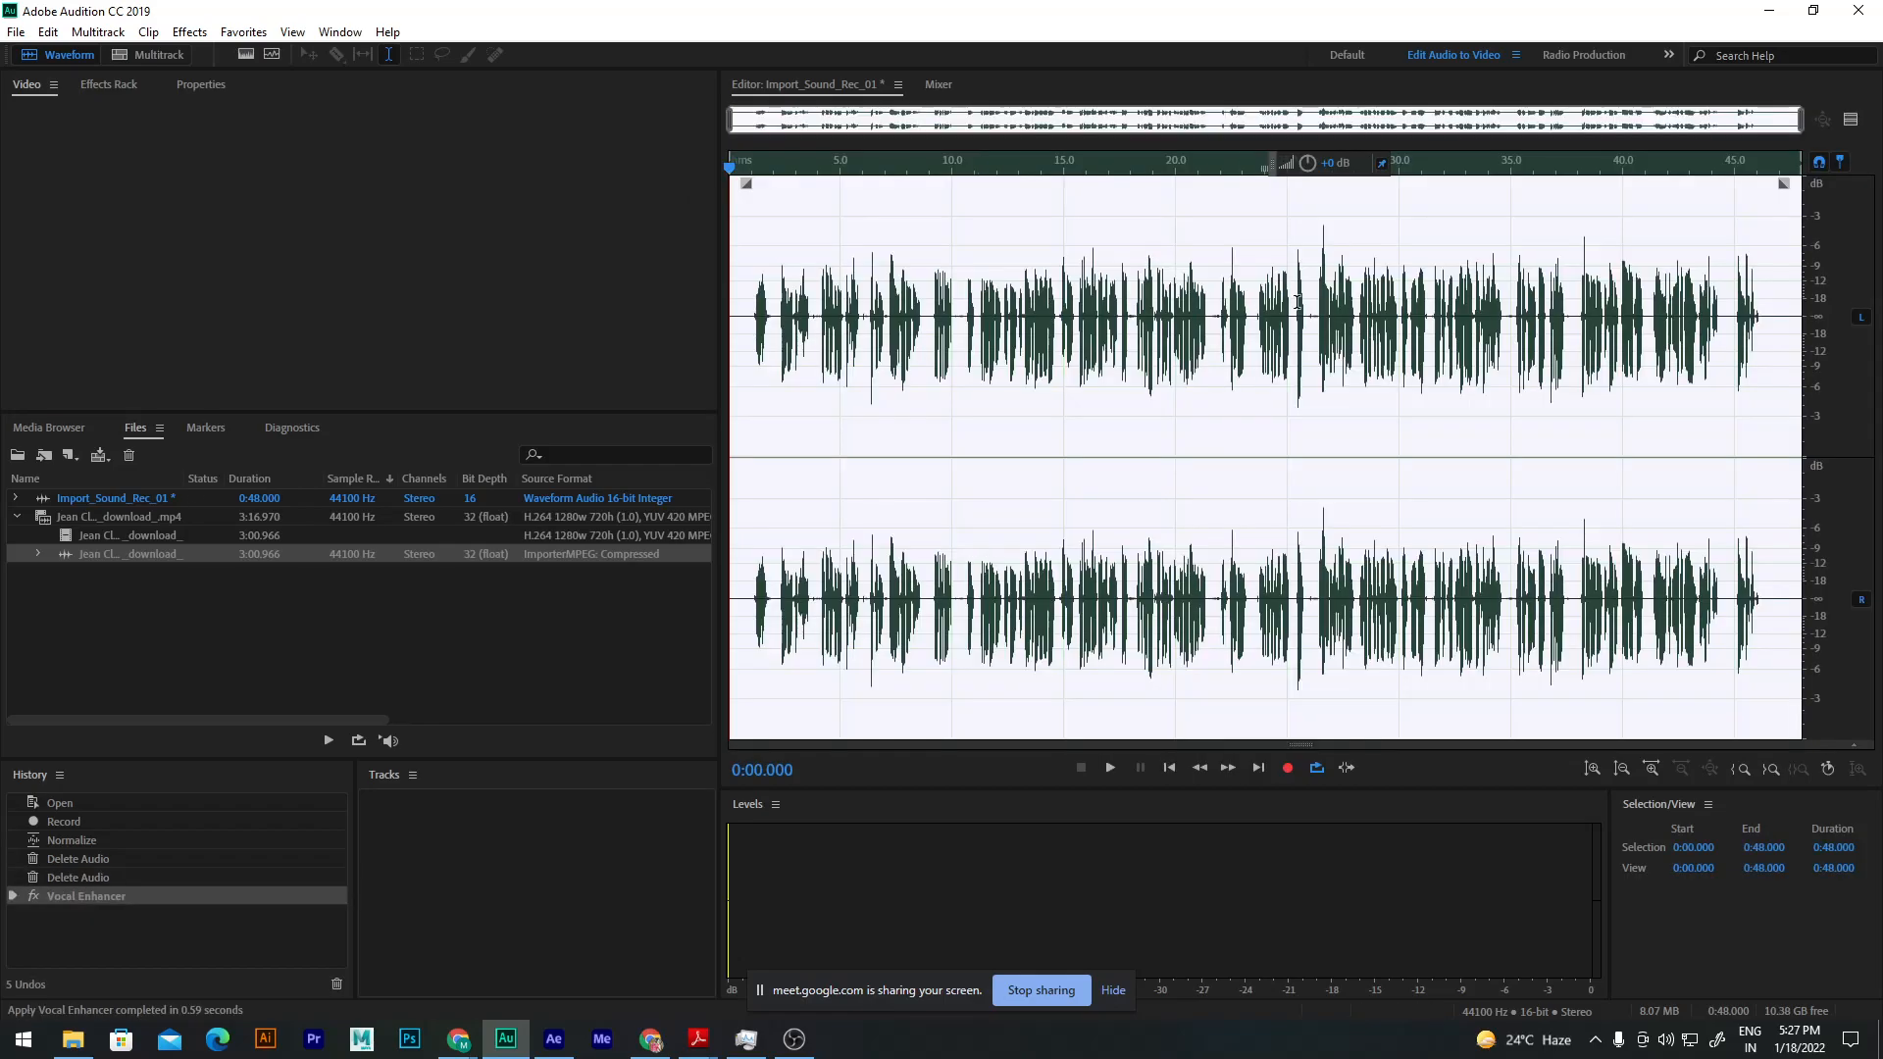
# Step: Compare the recording before and after the Vocal Enhancer by switching between history states, ending on the enhanced version
pyautogui.click(91, 879)
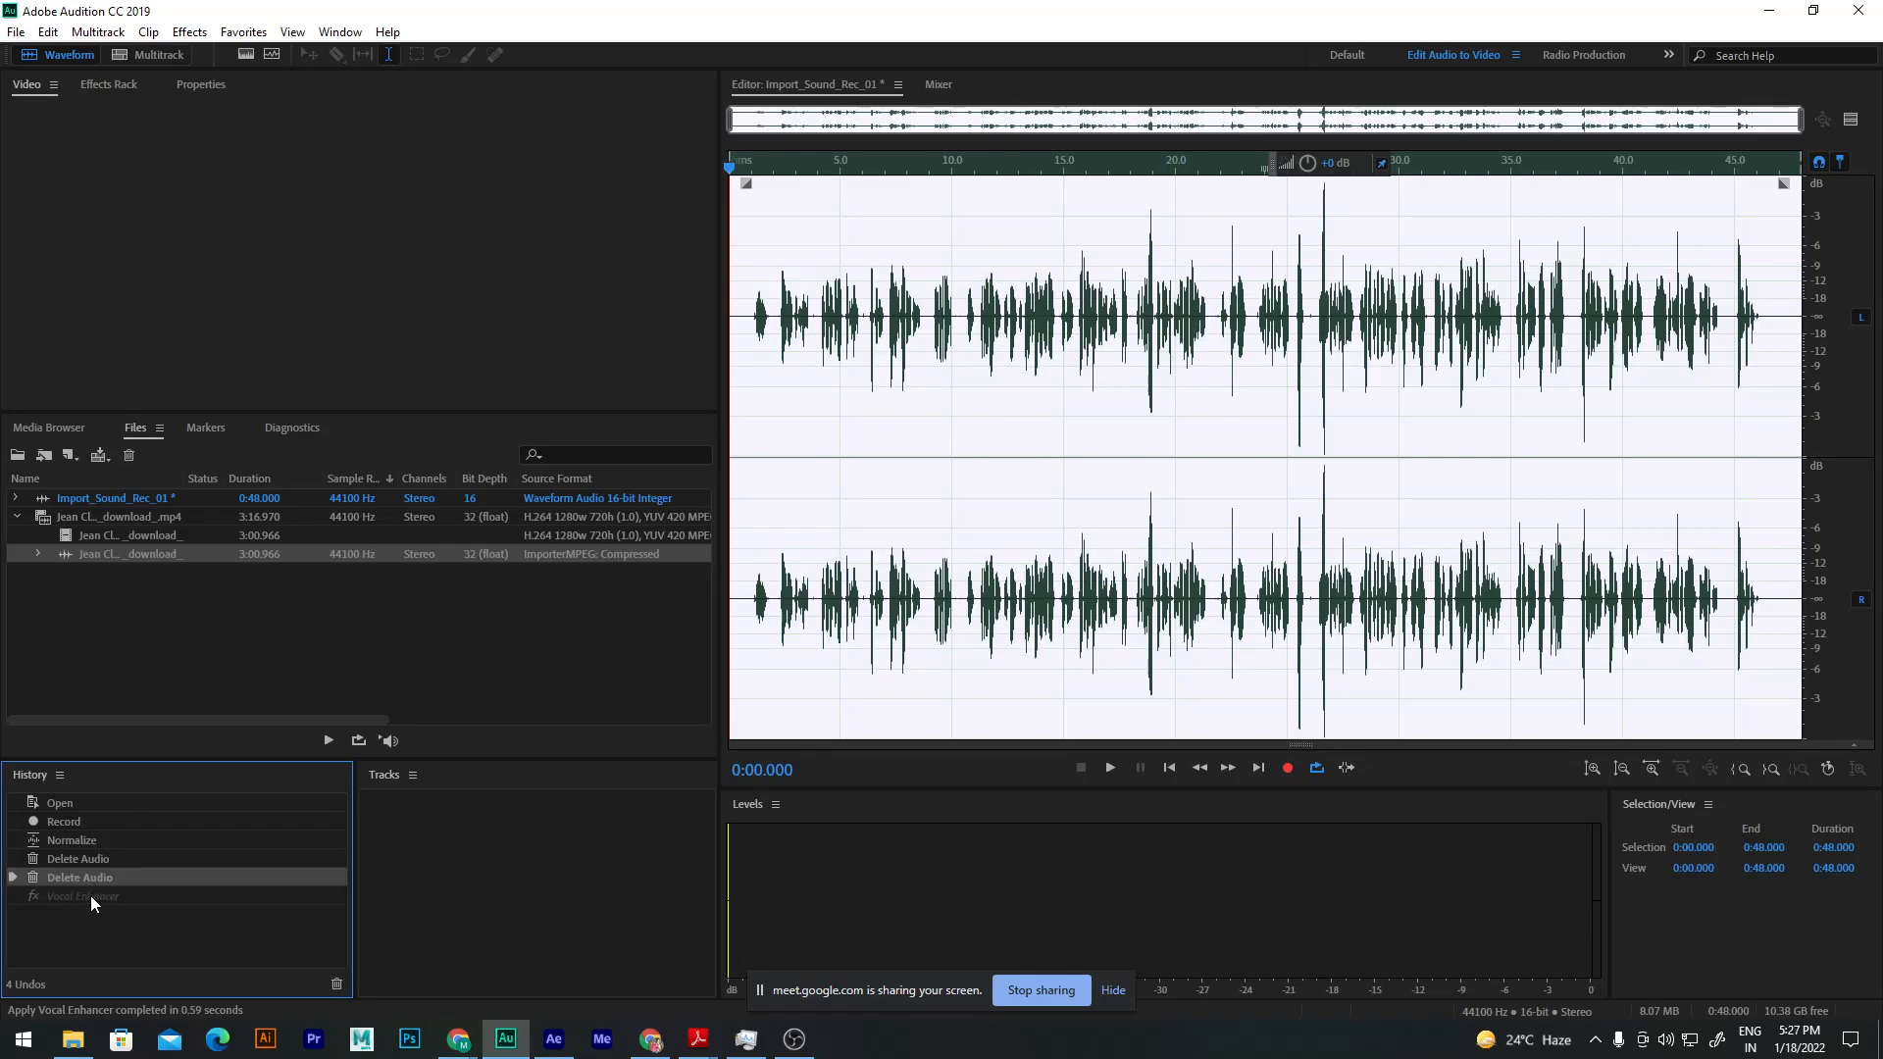
pyautogui.click(87, 897)
pyautogui.click(91, 879)
pyautogui.click(90, 896)
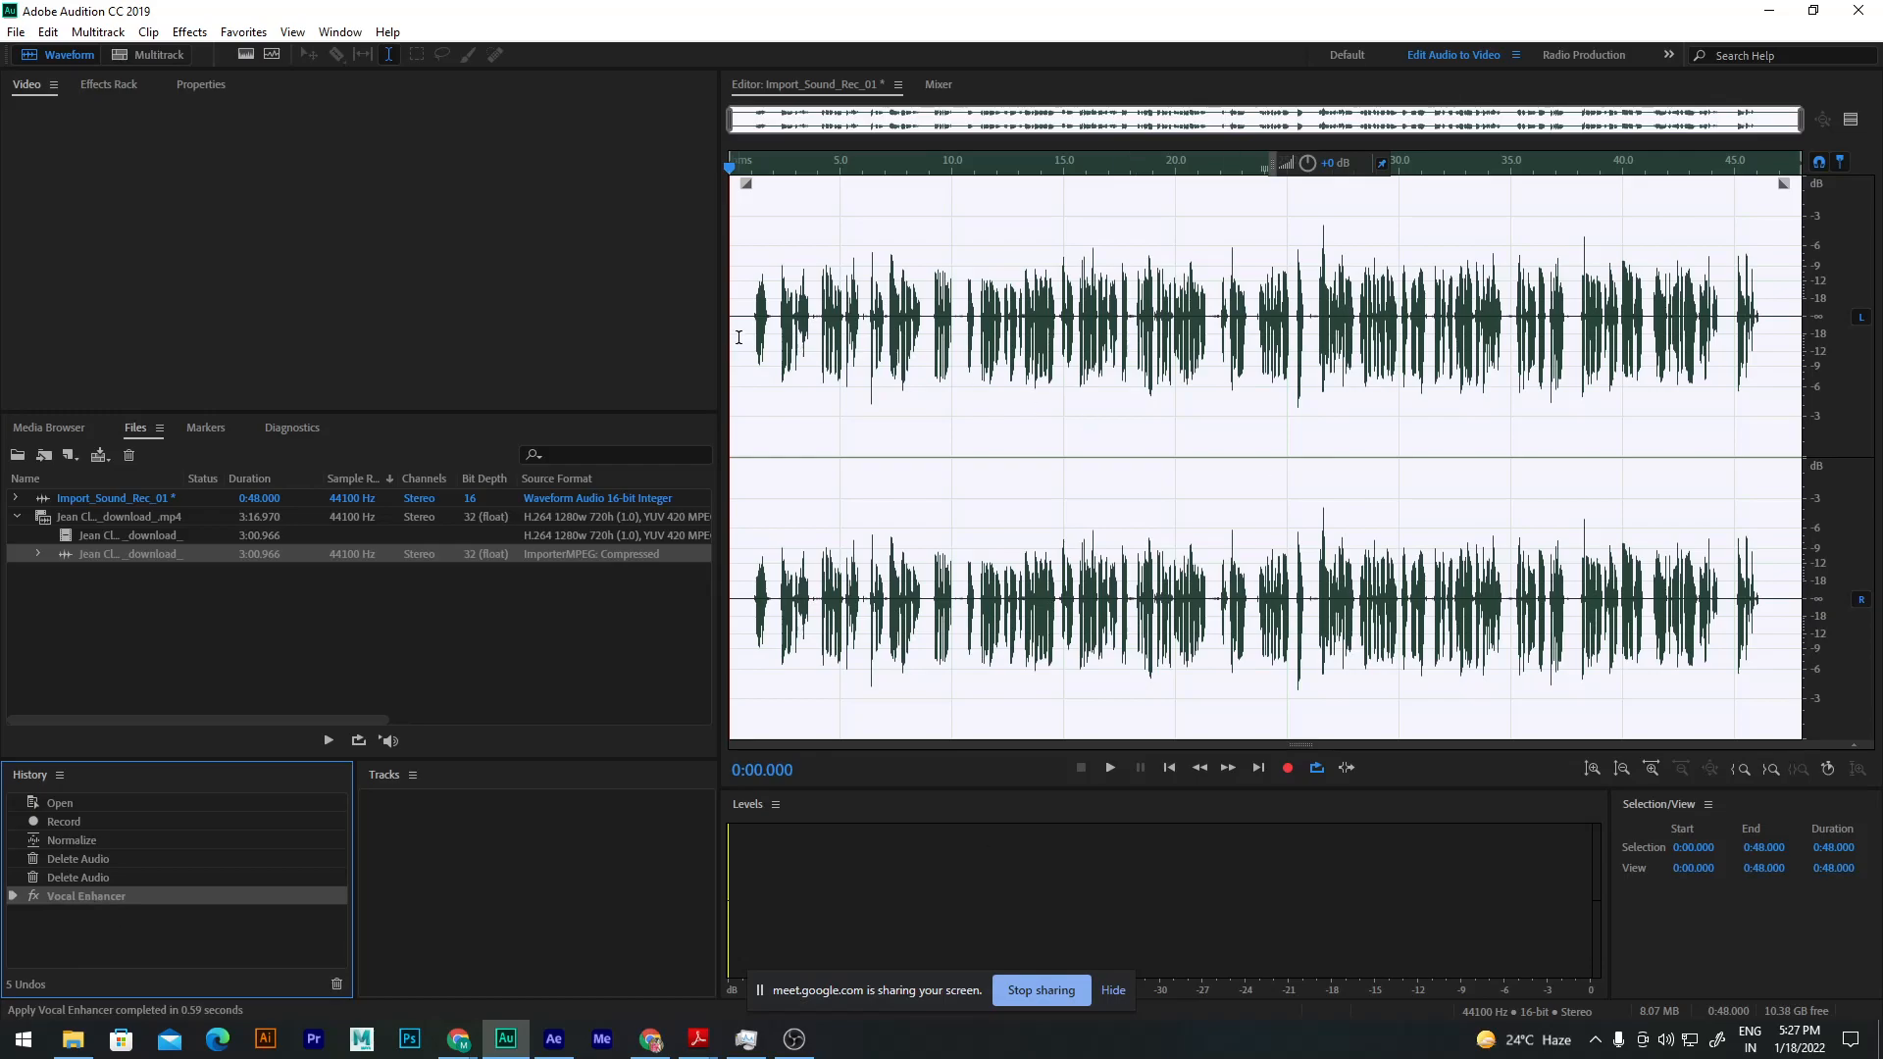
# Step: Capture a noise print from the entire enhanced recording
pyautogui.doubleClick(1216, 312)
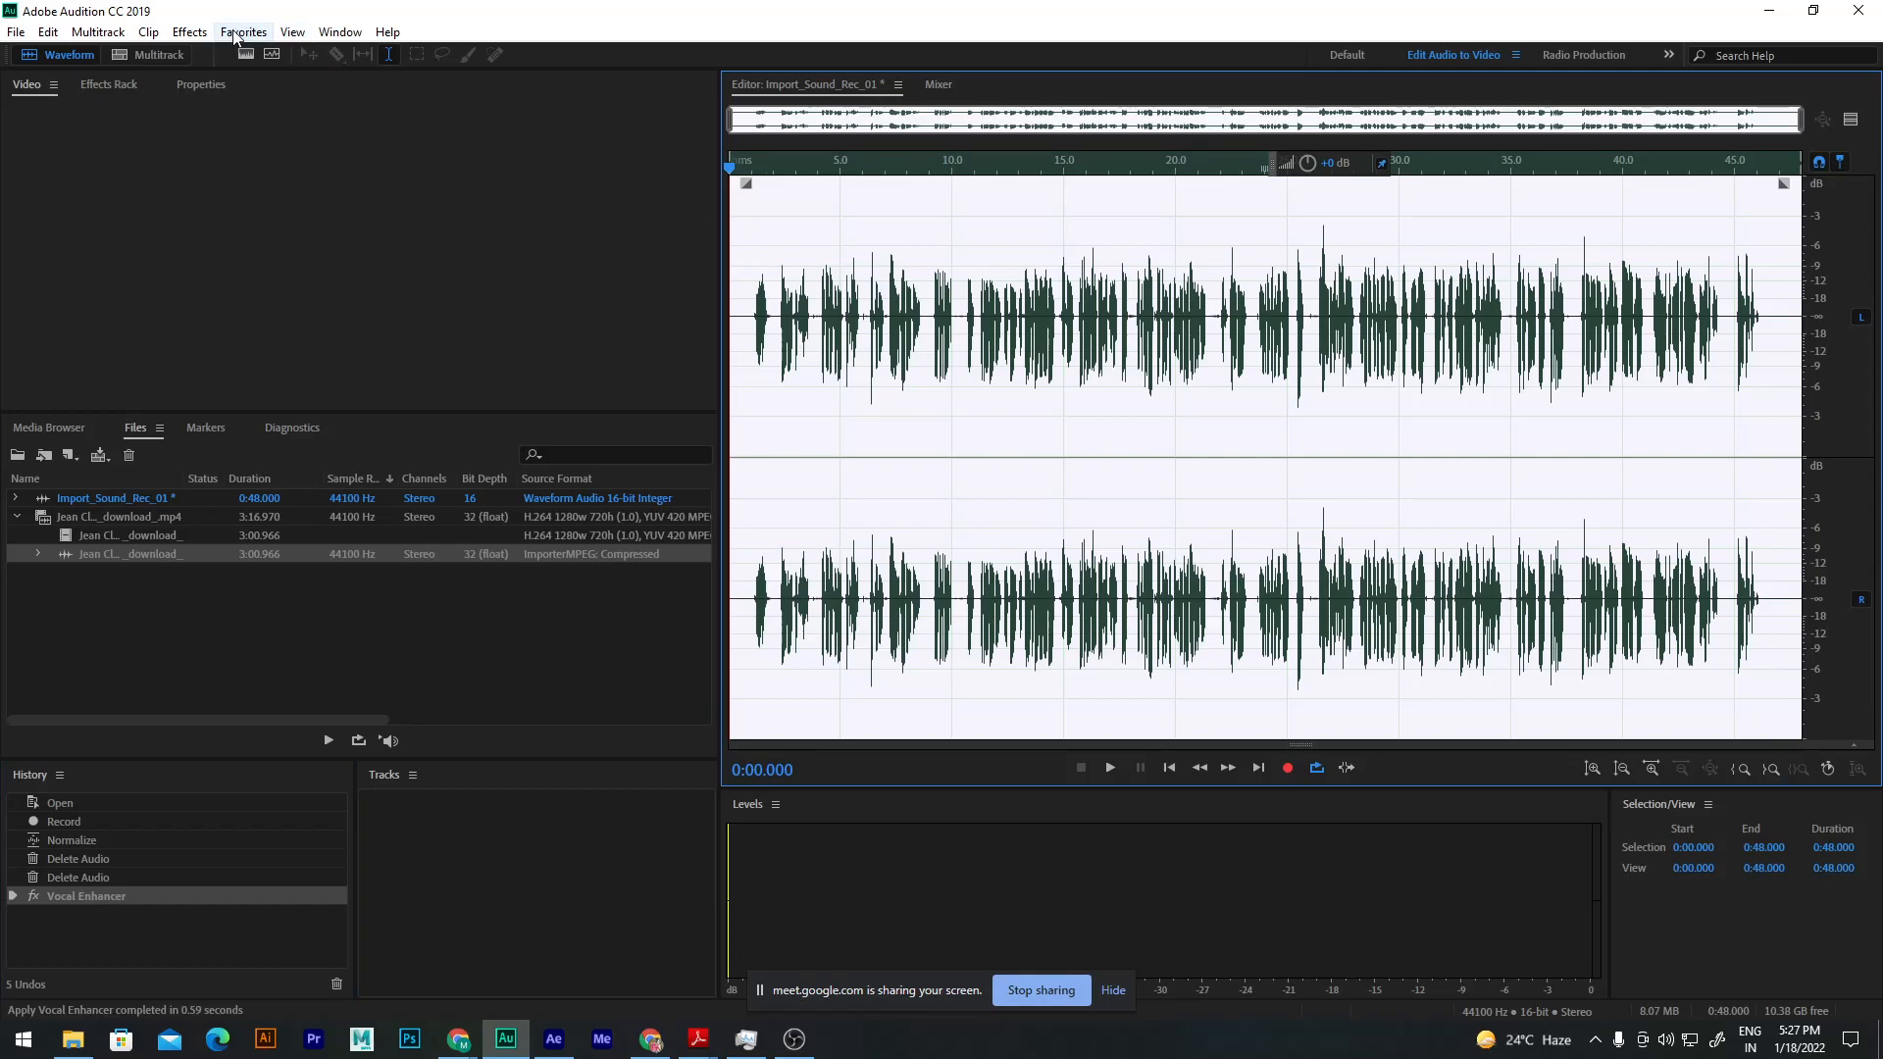
pyautogui.click(196, 33)
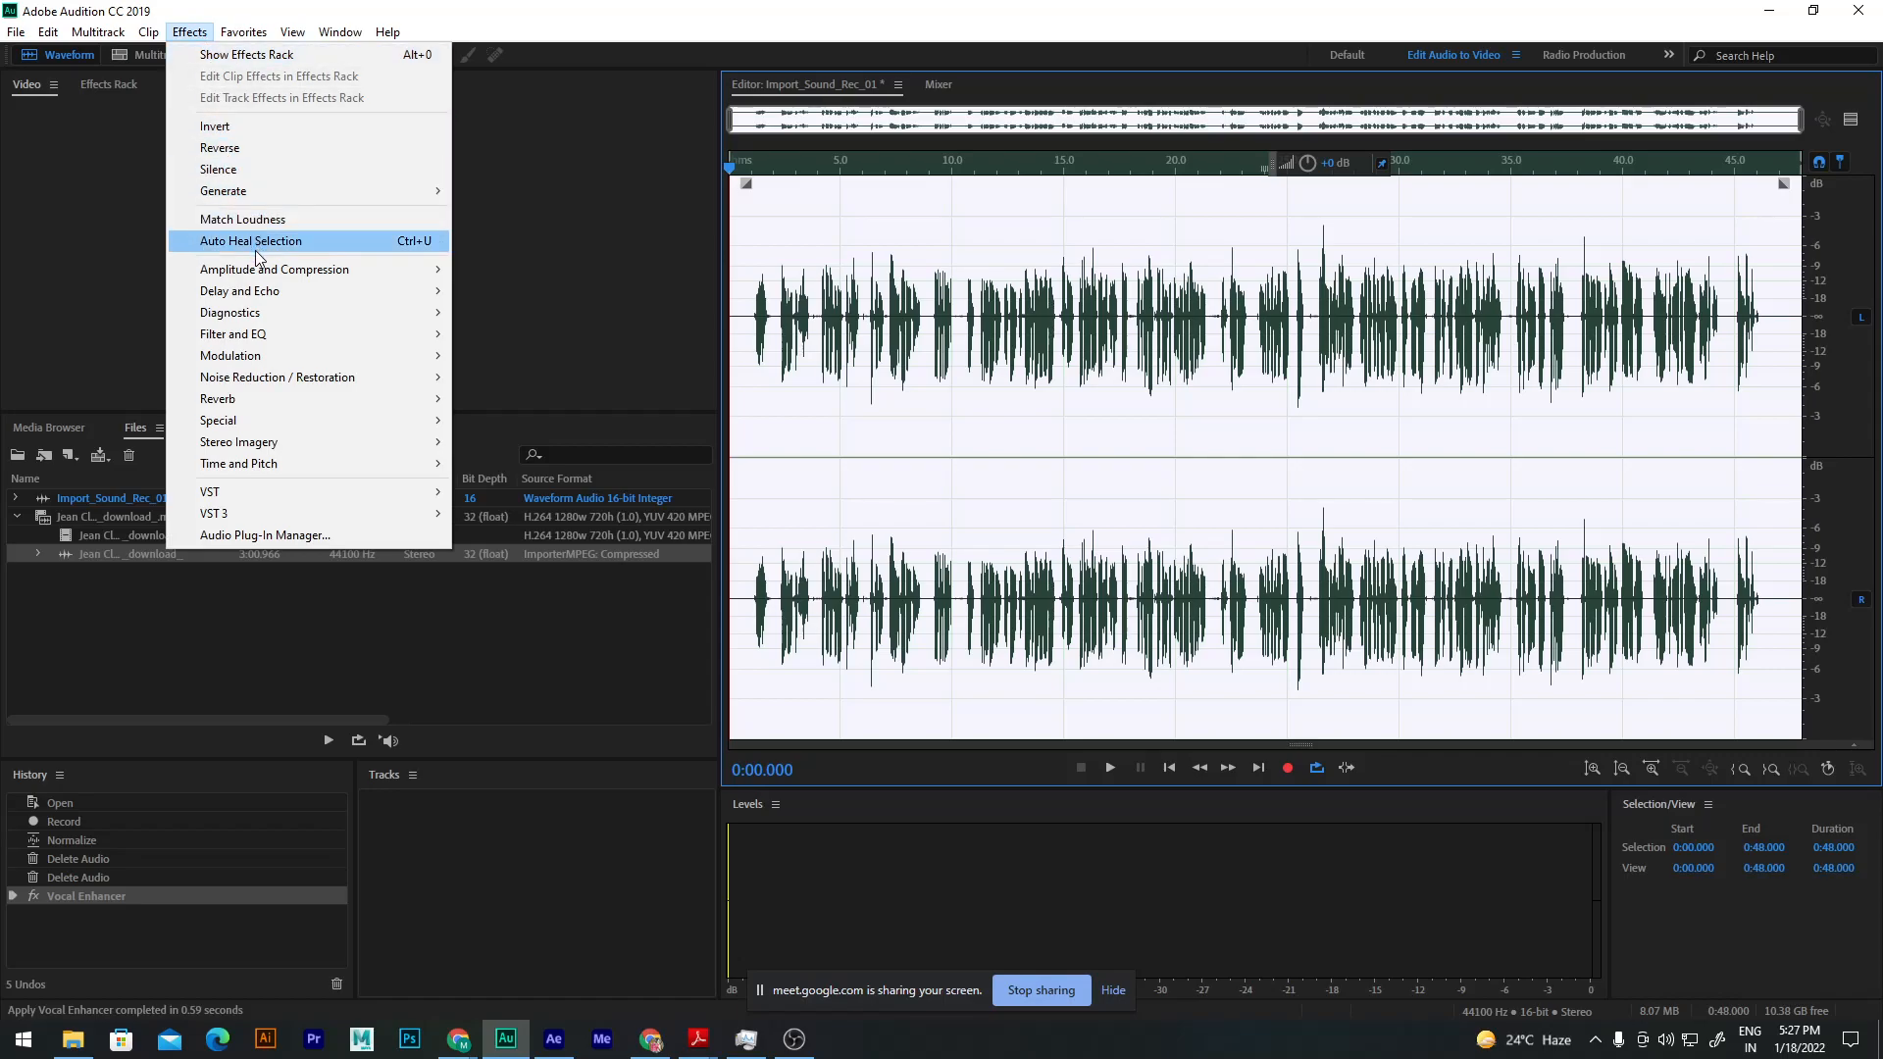
pyautogui.moveTo(253, 383)
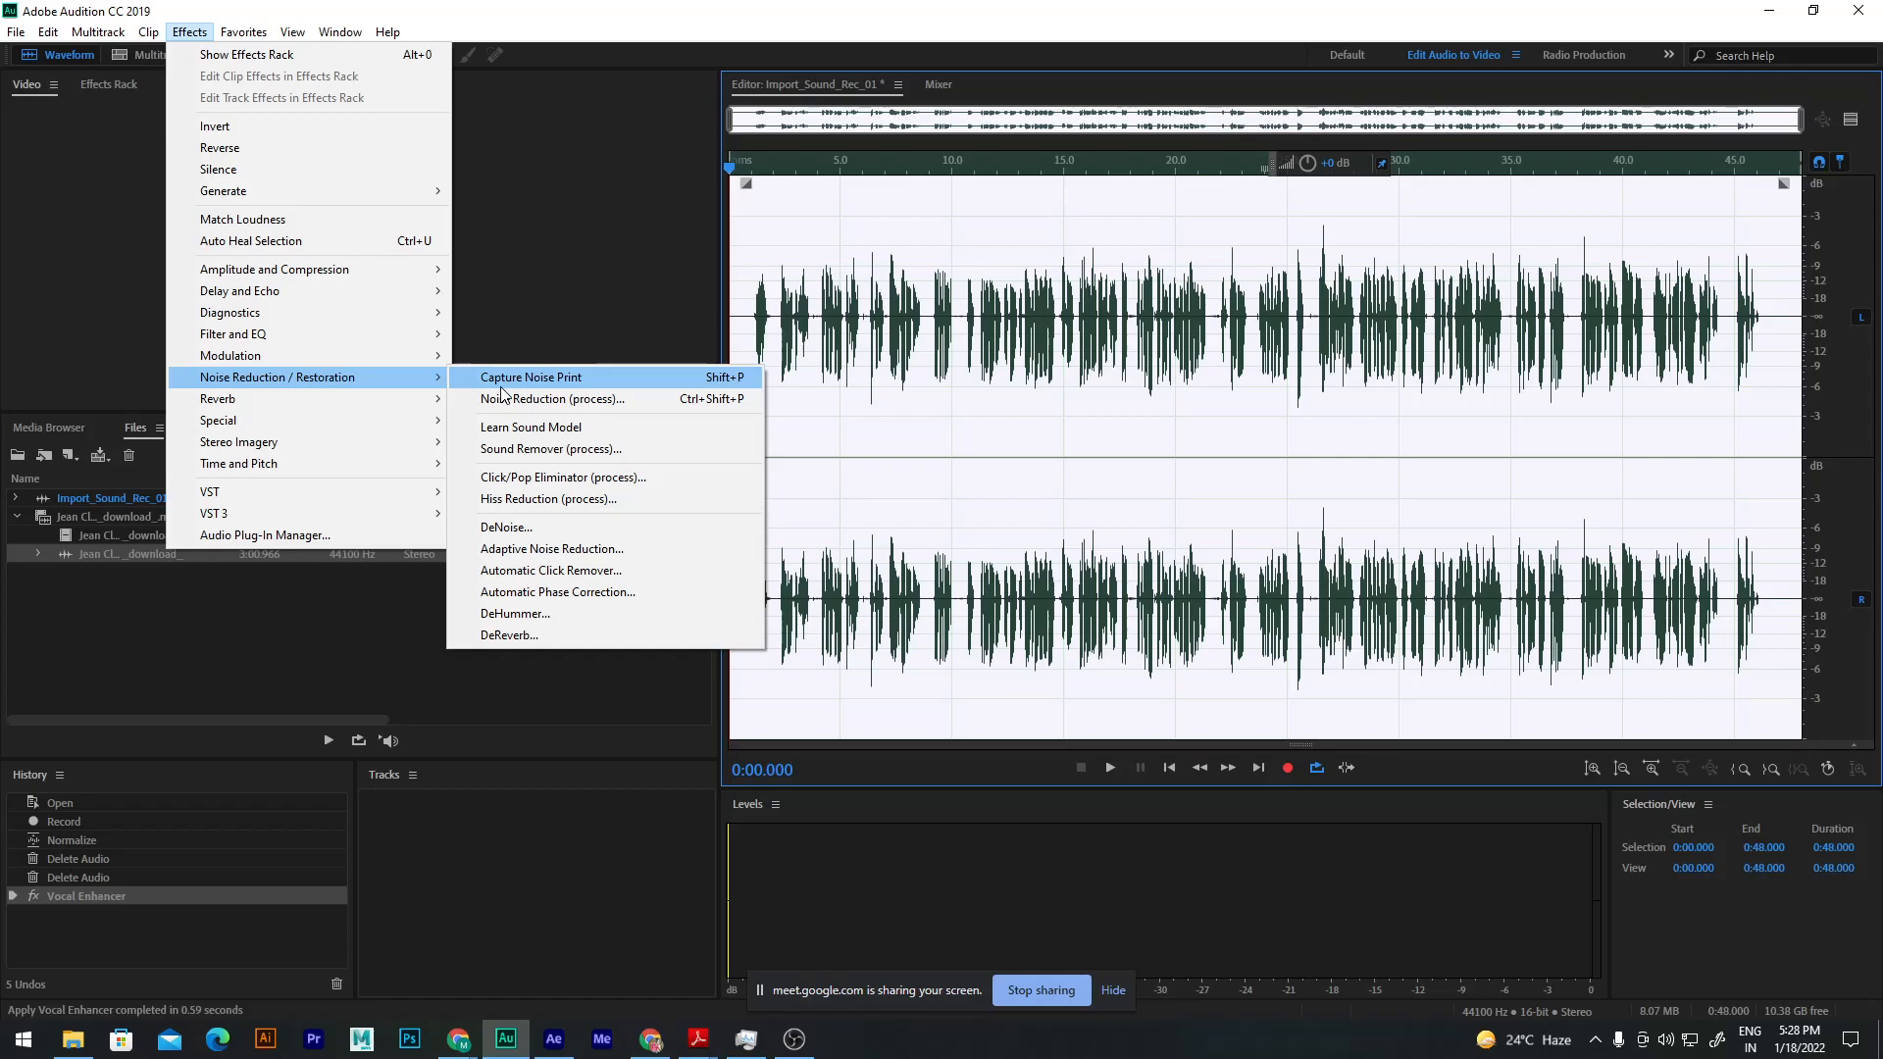
pyautogui.click(501, 388)
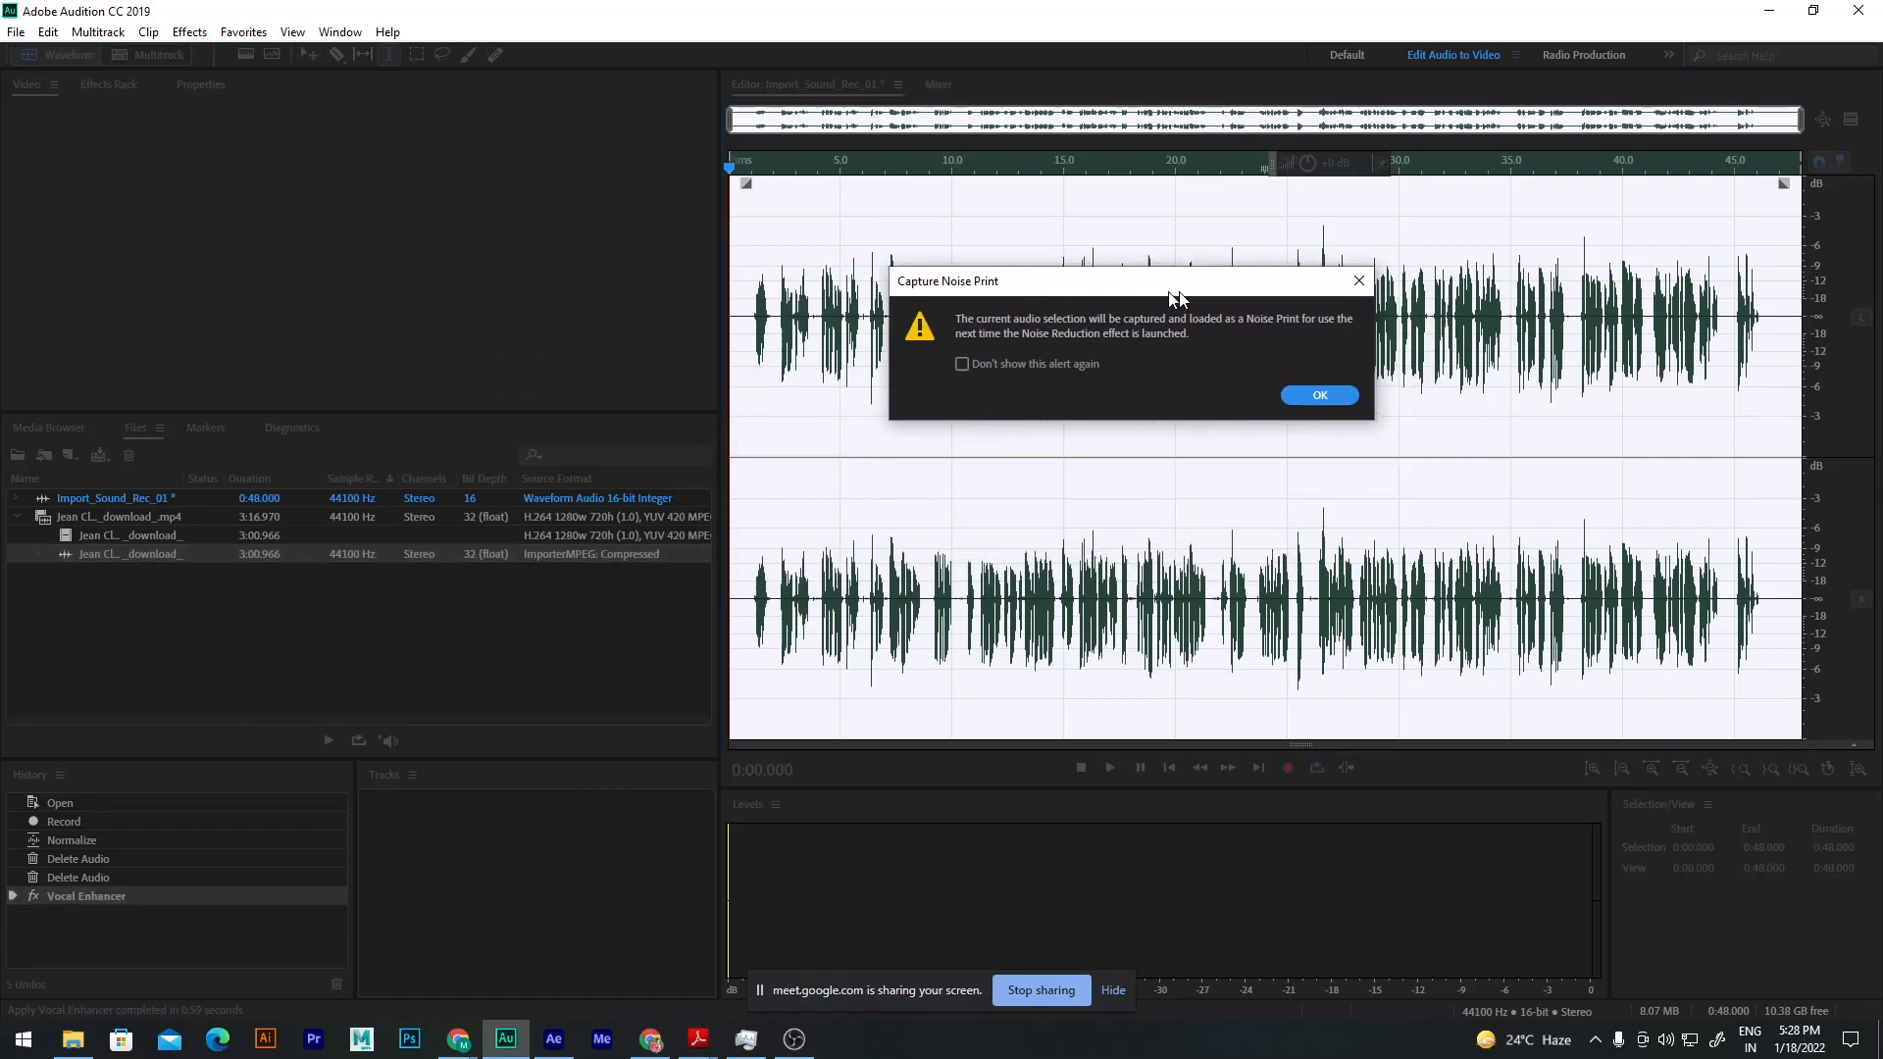
pyautogui.moveTo(1191, 294); pyautogui.dragTo(1329, 271)
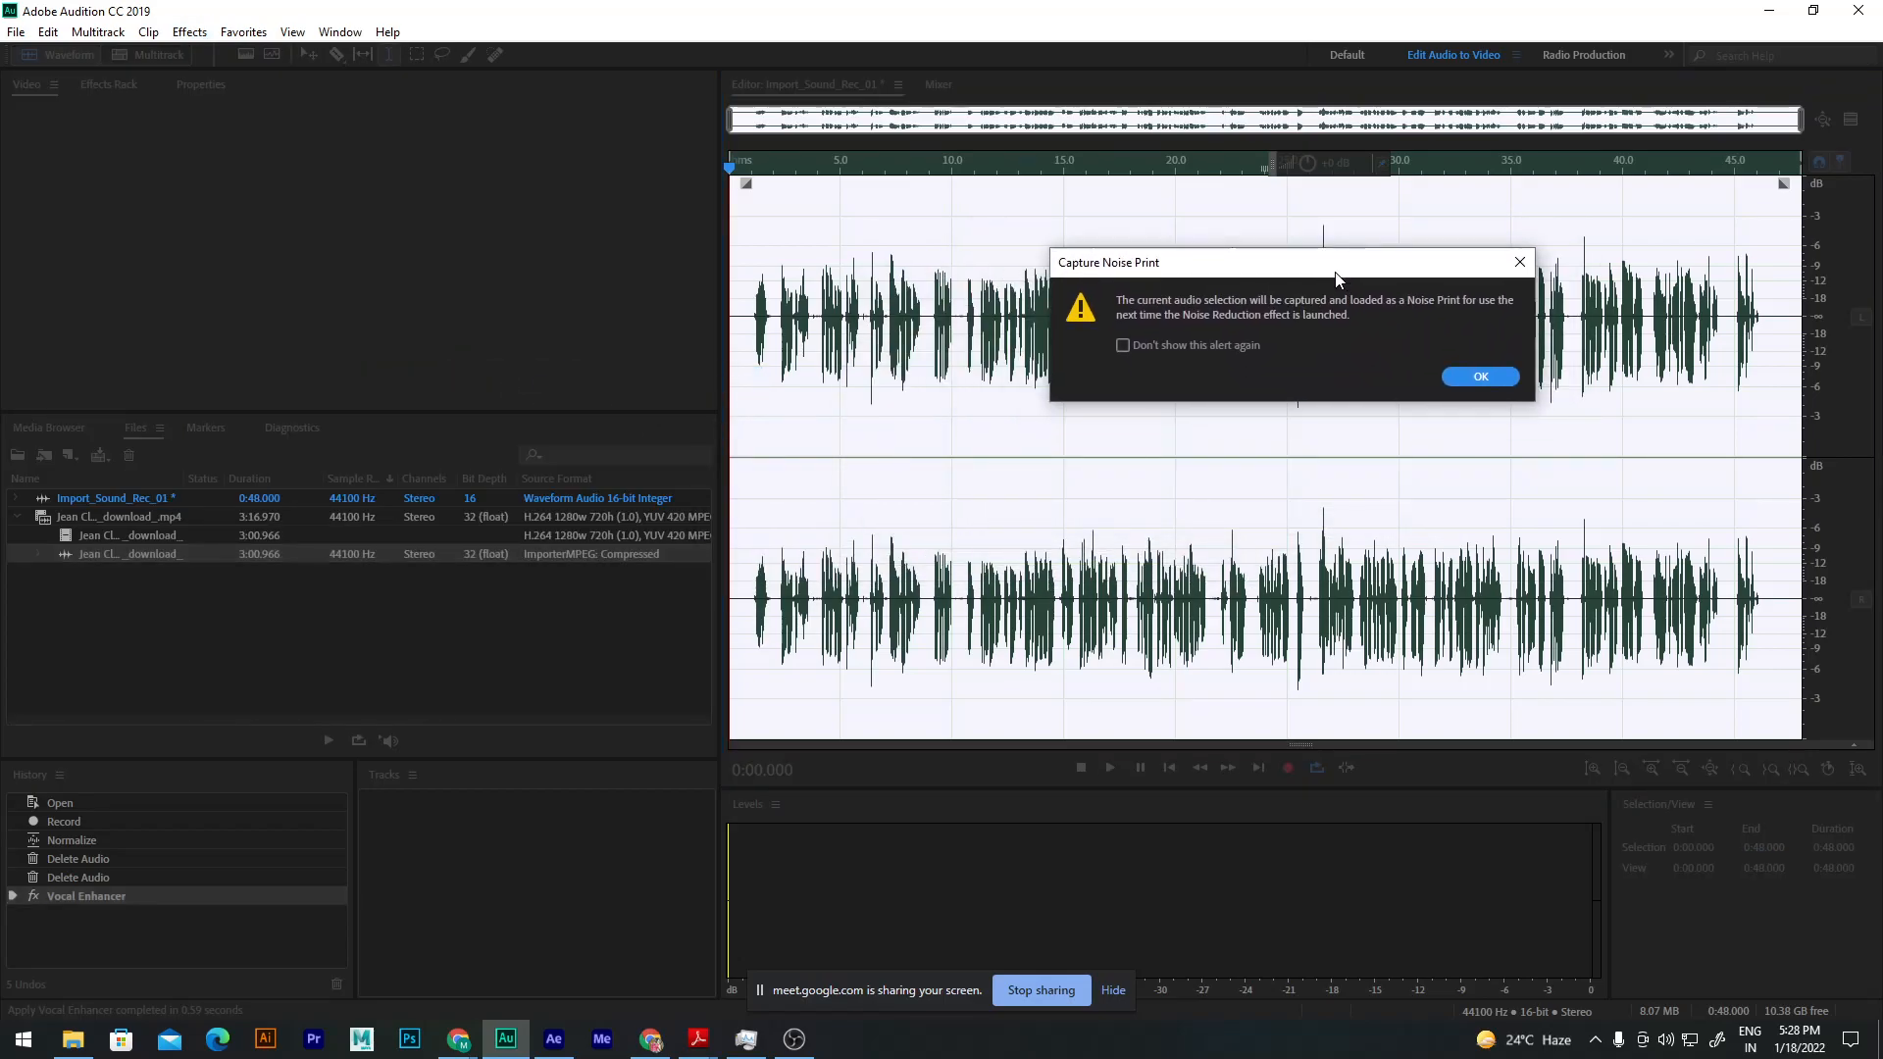
pyautogui.click(1481, 378)
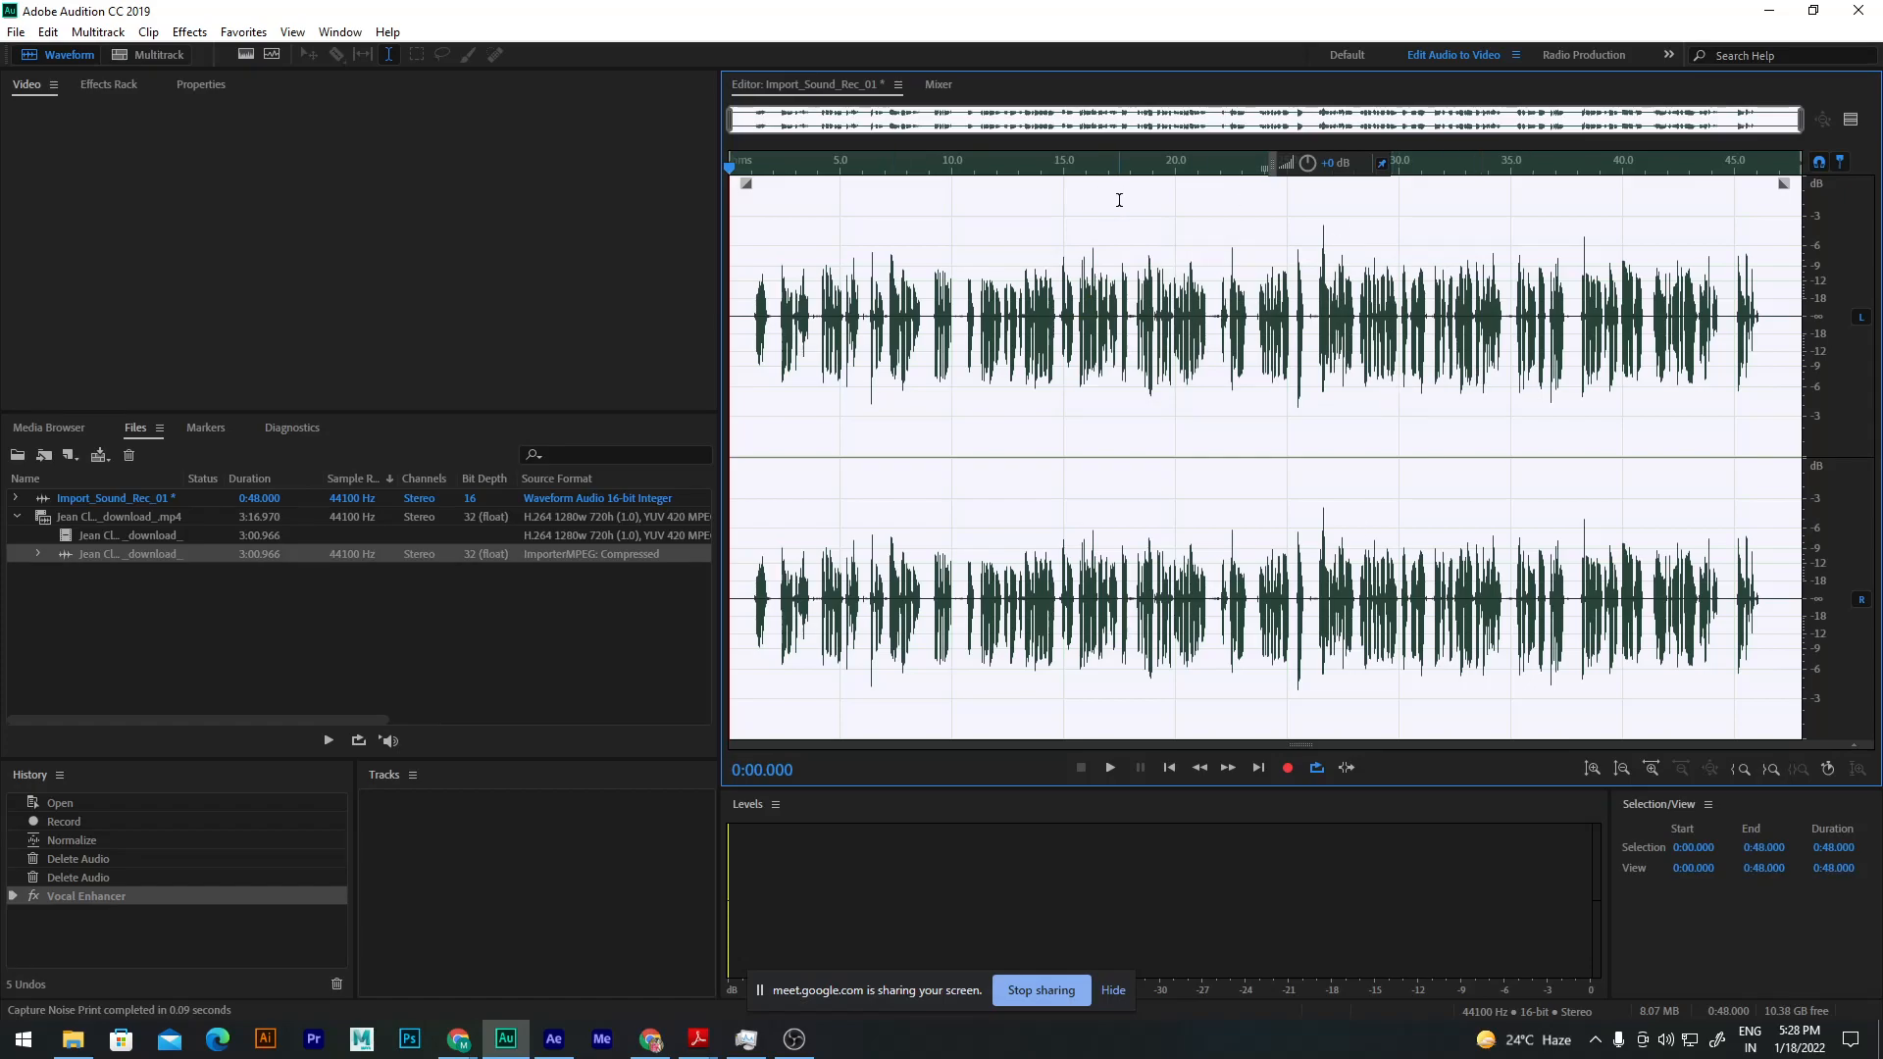
# Step: Bring up the Noise Reduction (process) effect for the whole recording and load its (Default) preset
pyautogui.click(200, 35)
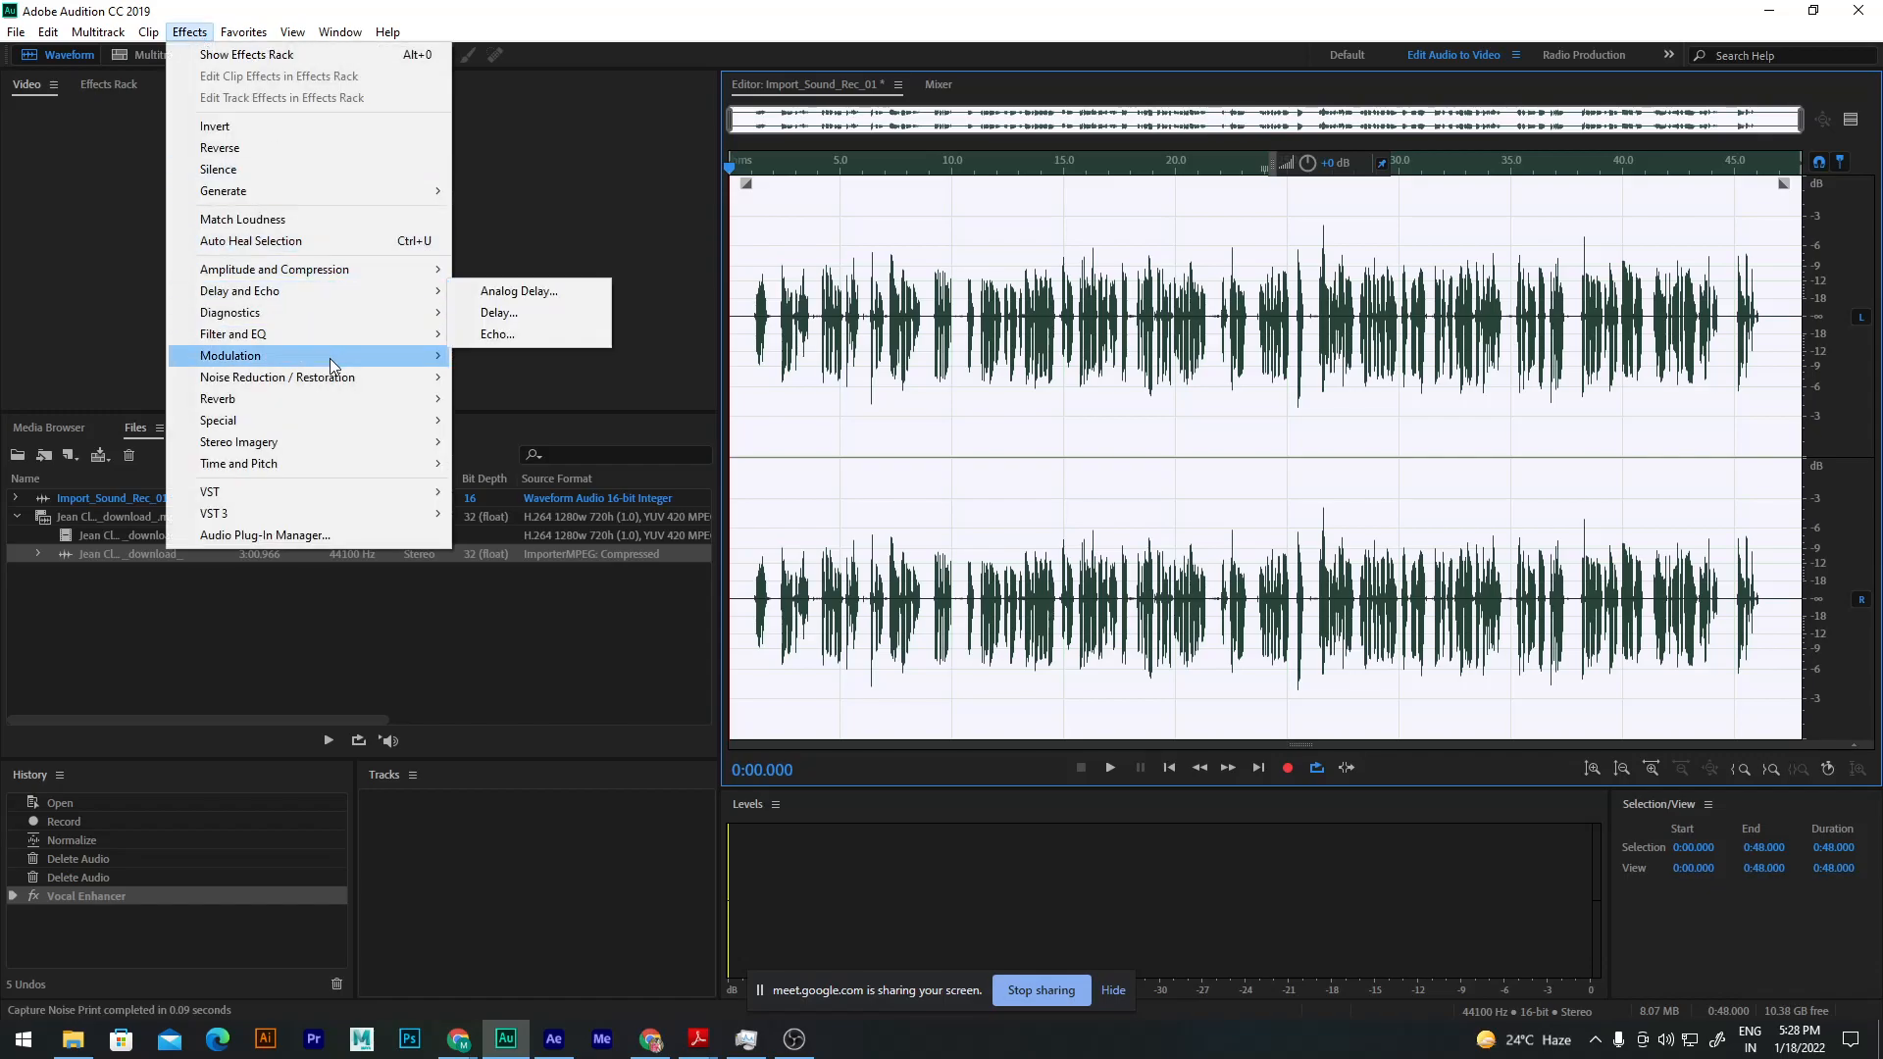
pyautogui.moveTo(340, 387)
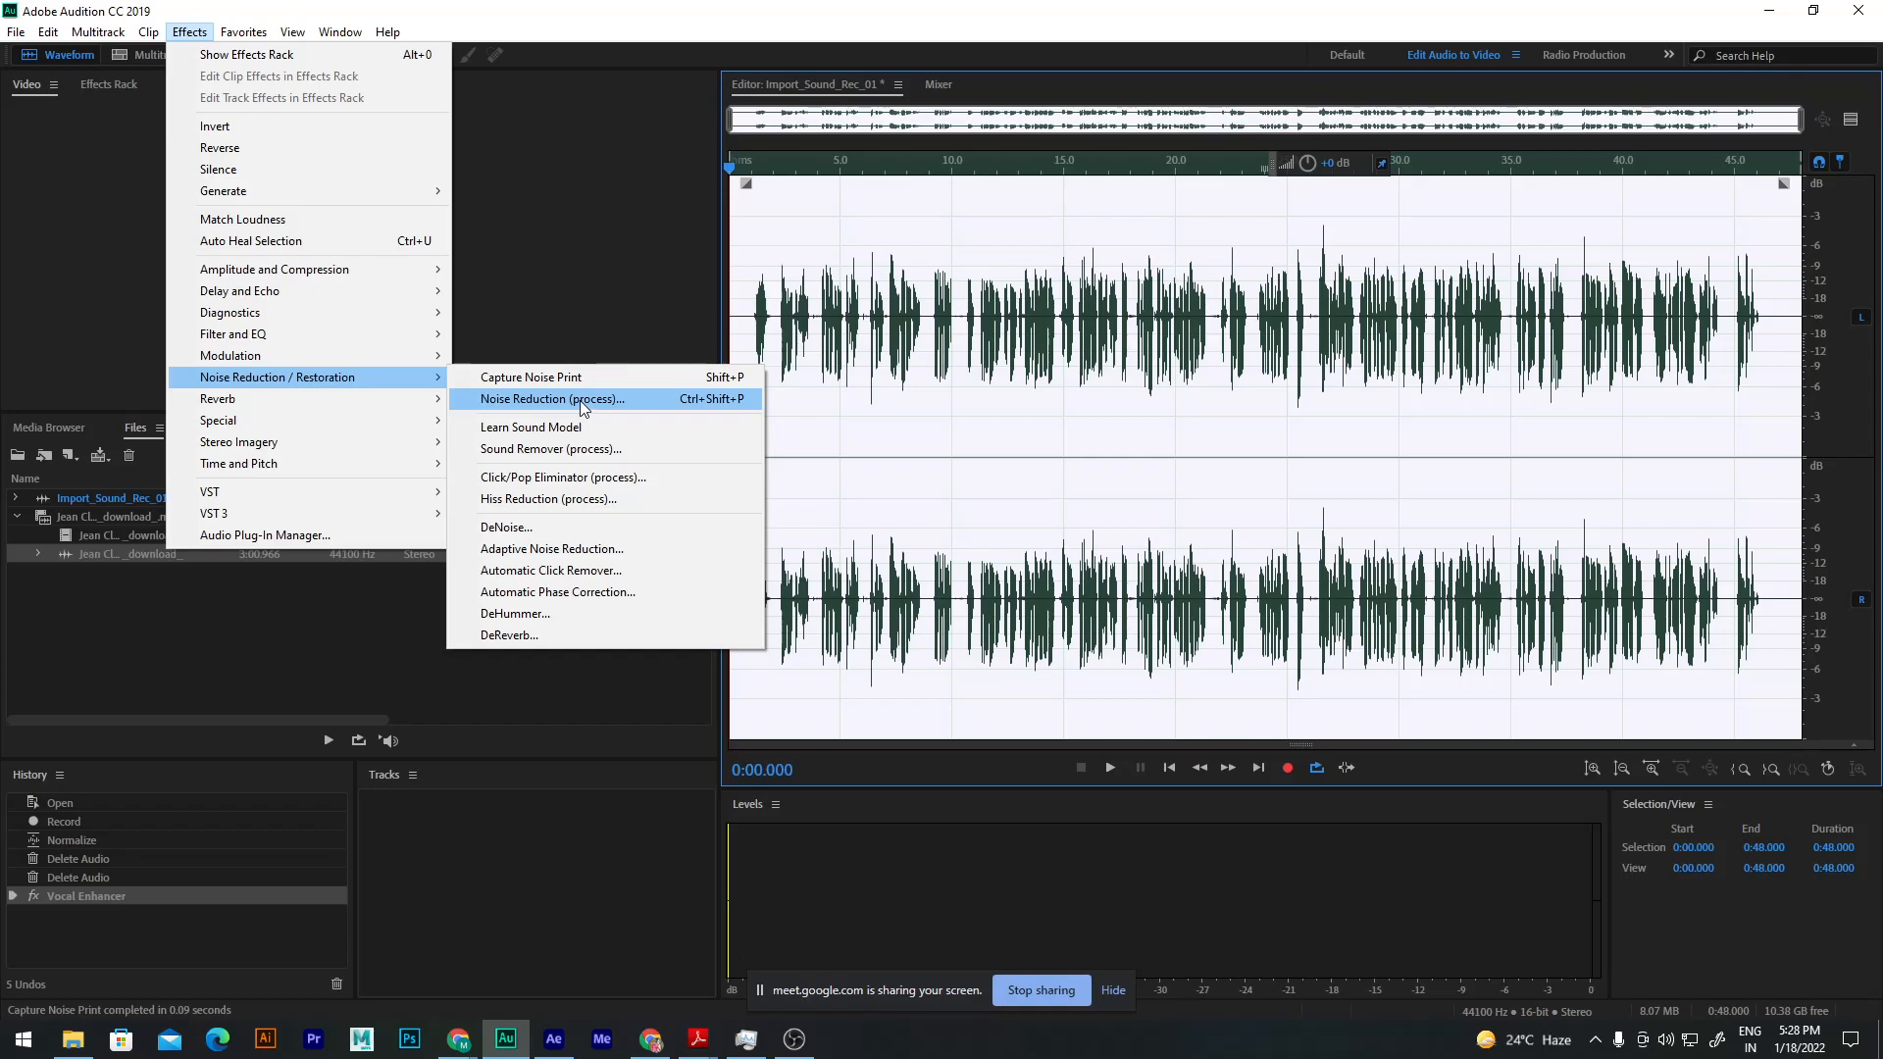
pyautogui.click(579, 400)
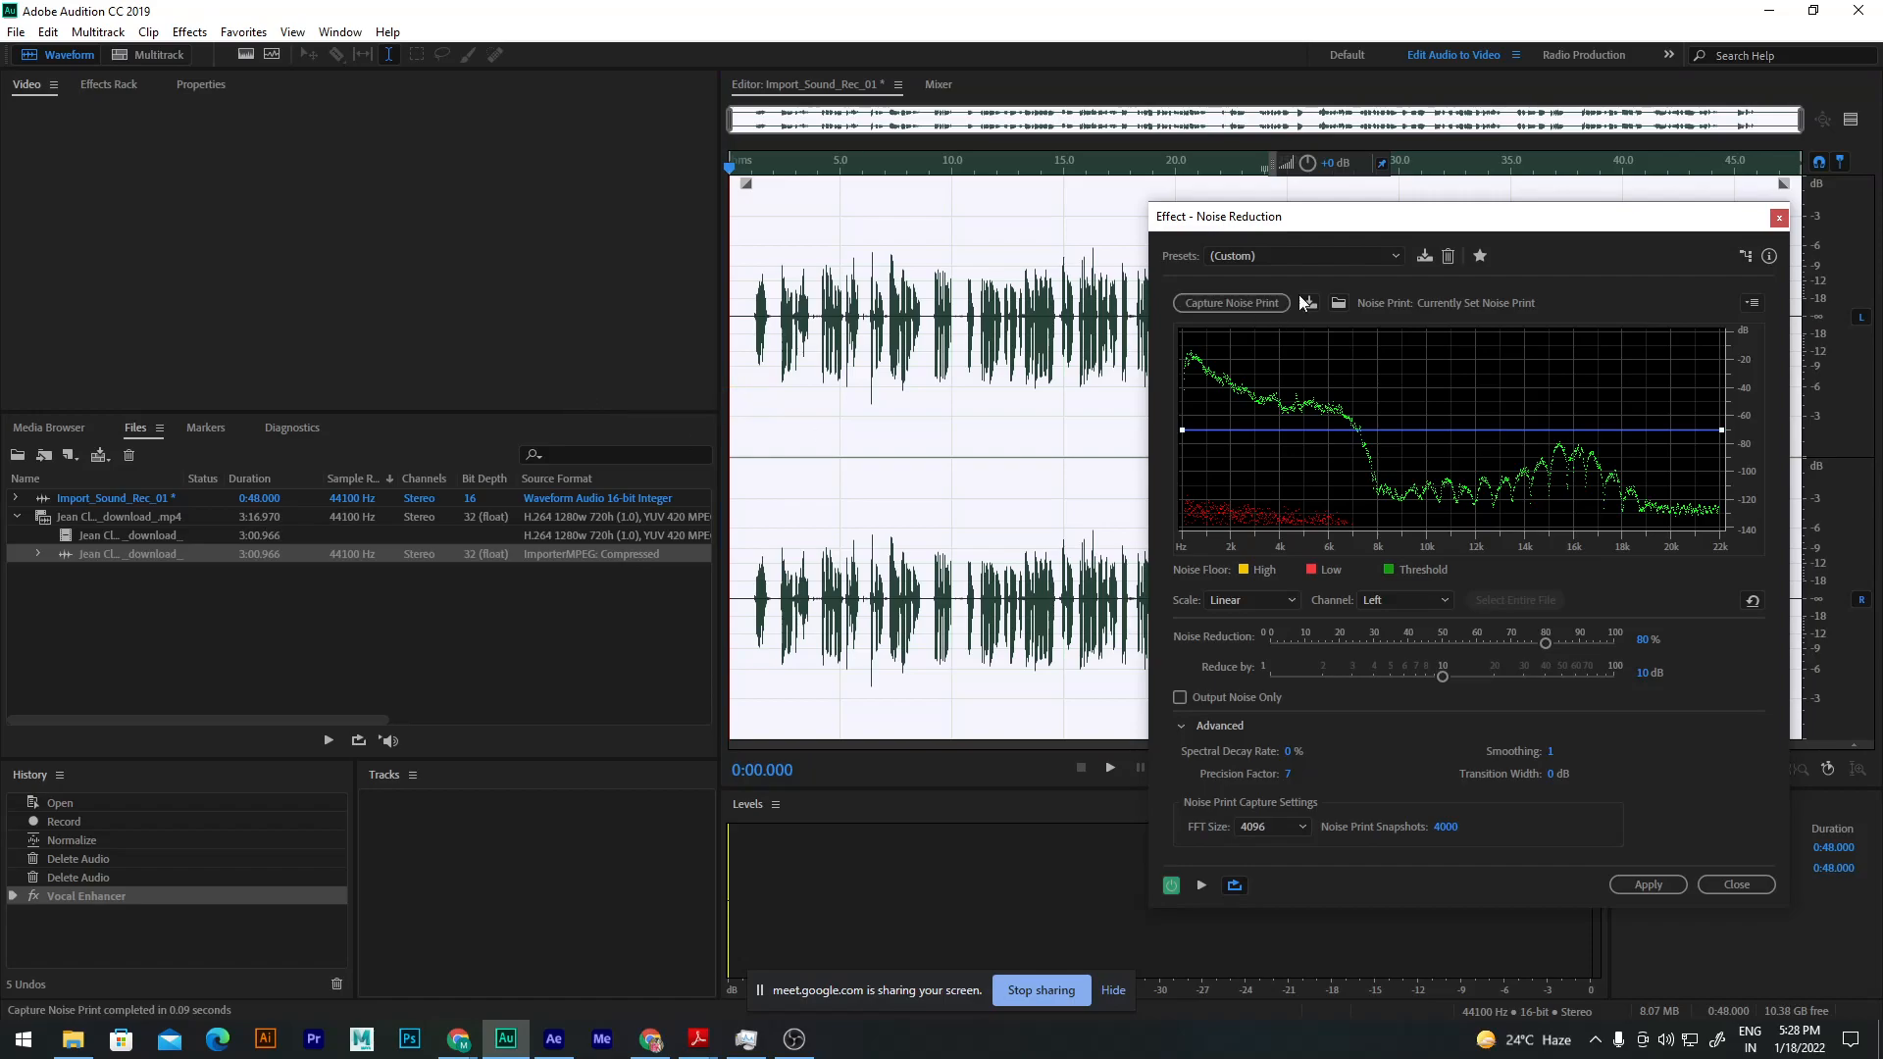
pyautogui.moveTo(1328, 233); pyautogui.dragTo(304, 93)
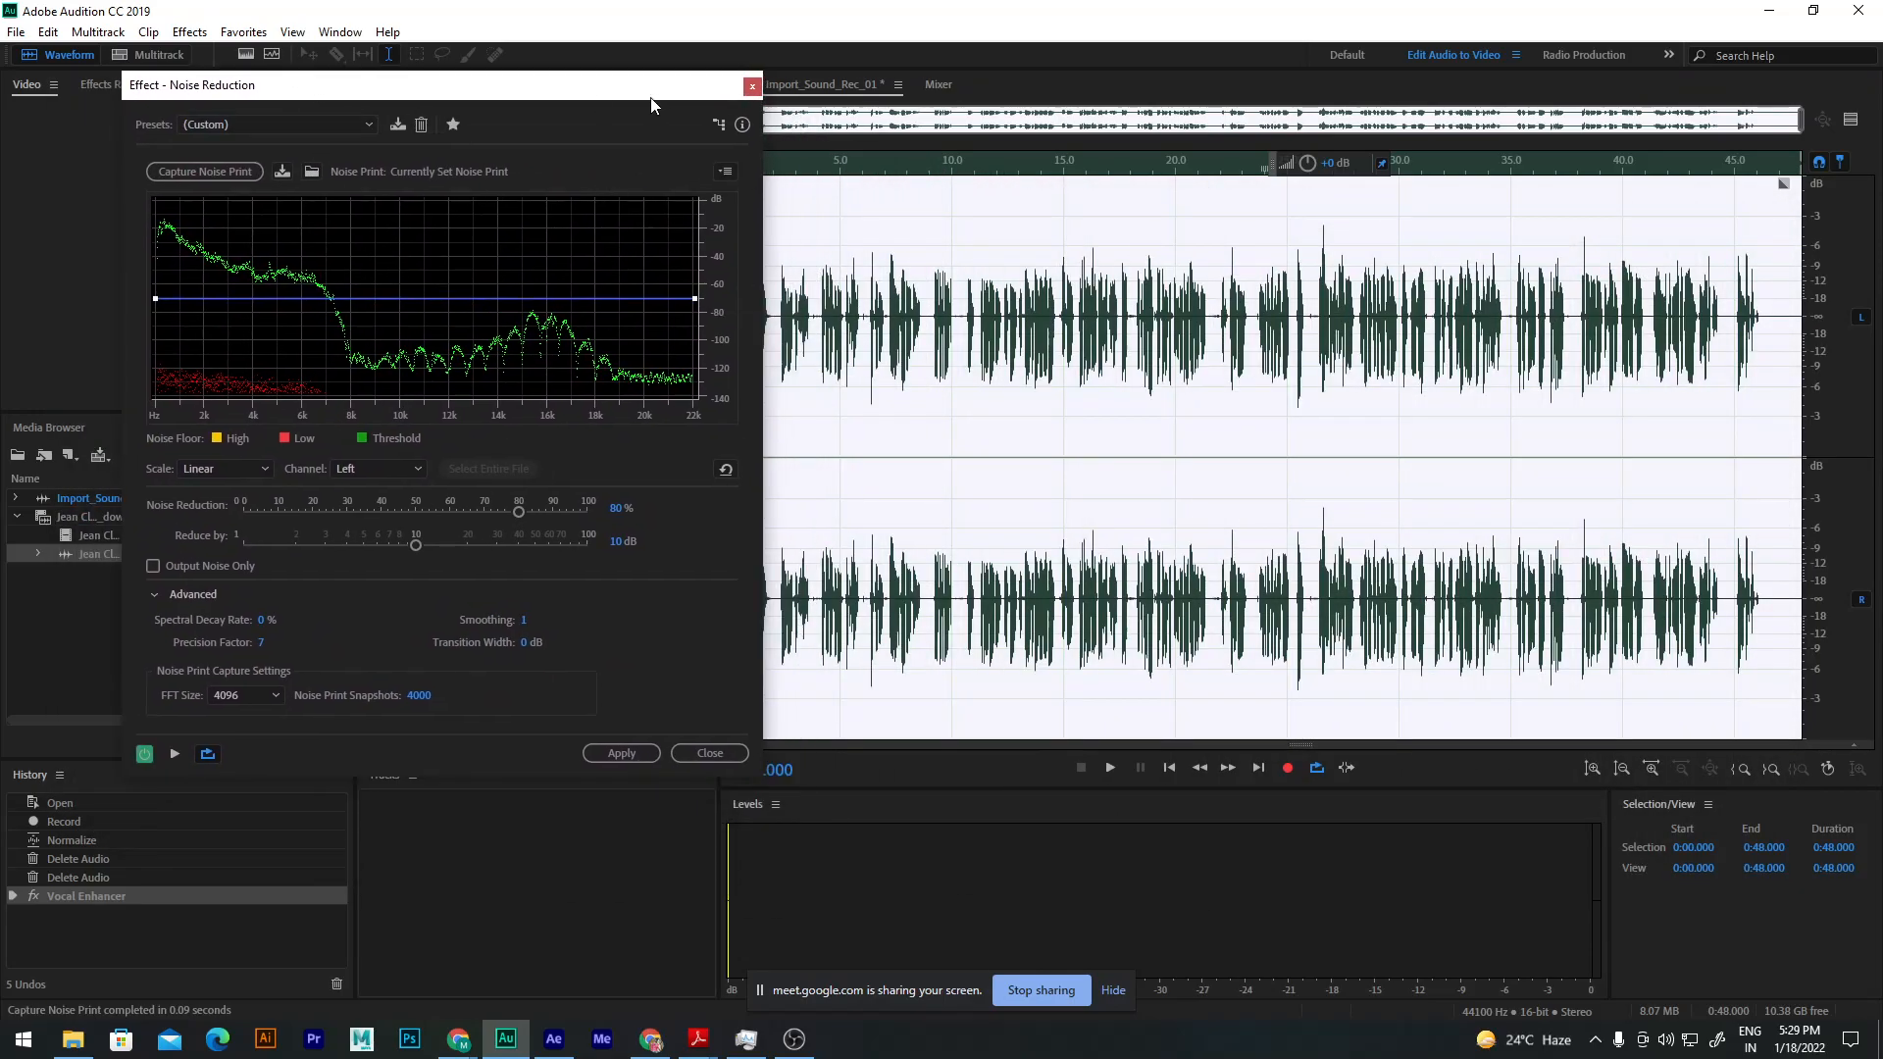
pyautogui.moveTo(651, 100); pyautogui.dragTo(602, 160)
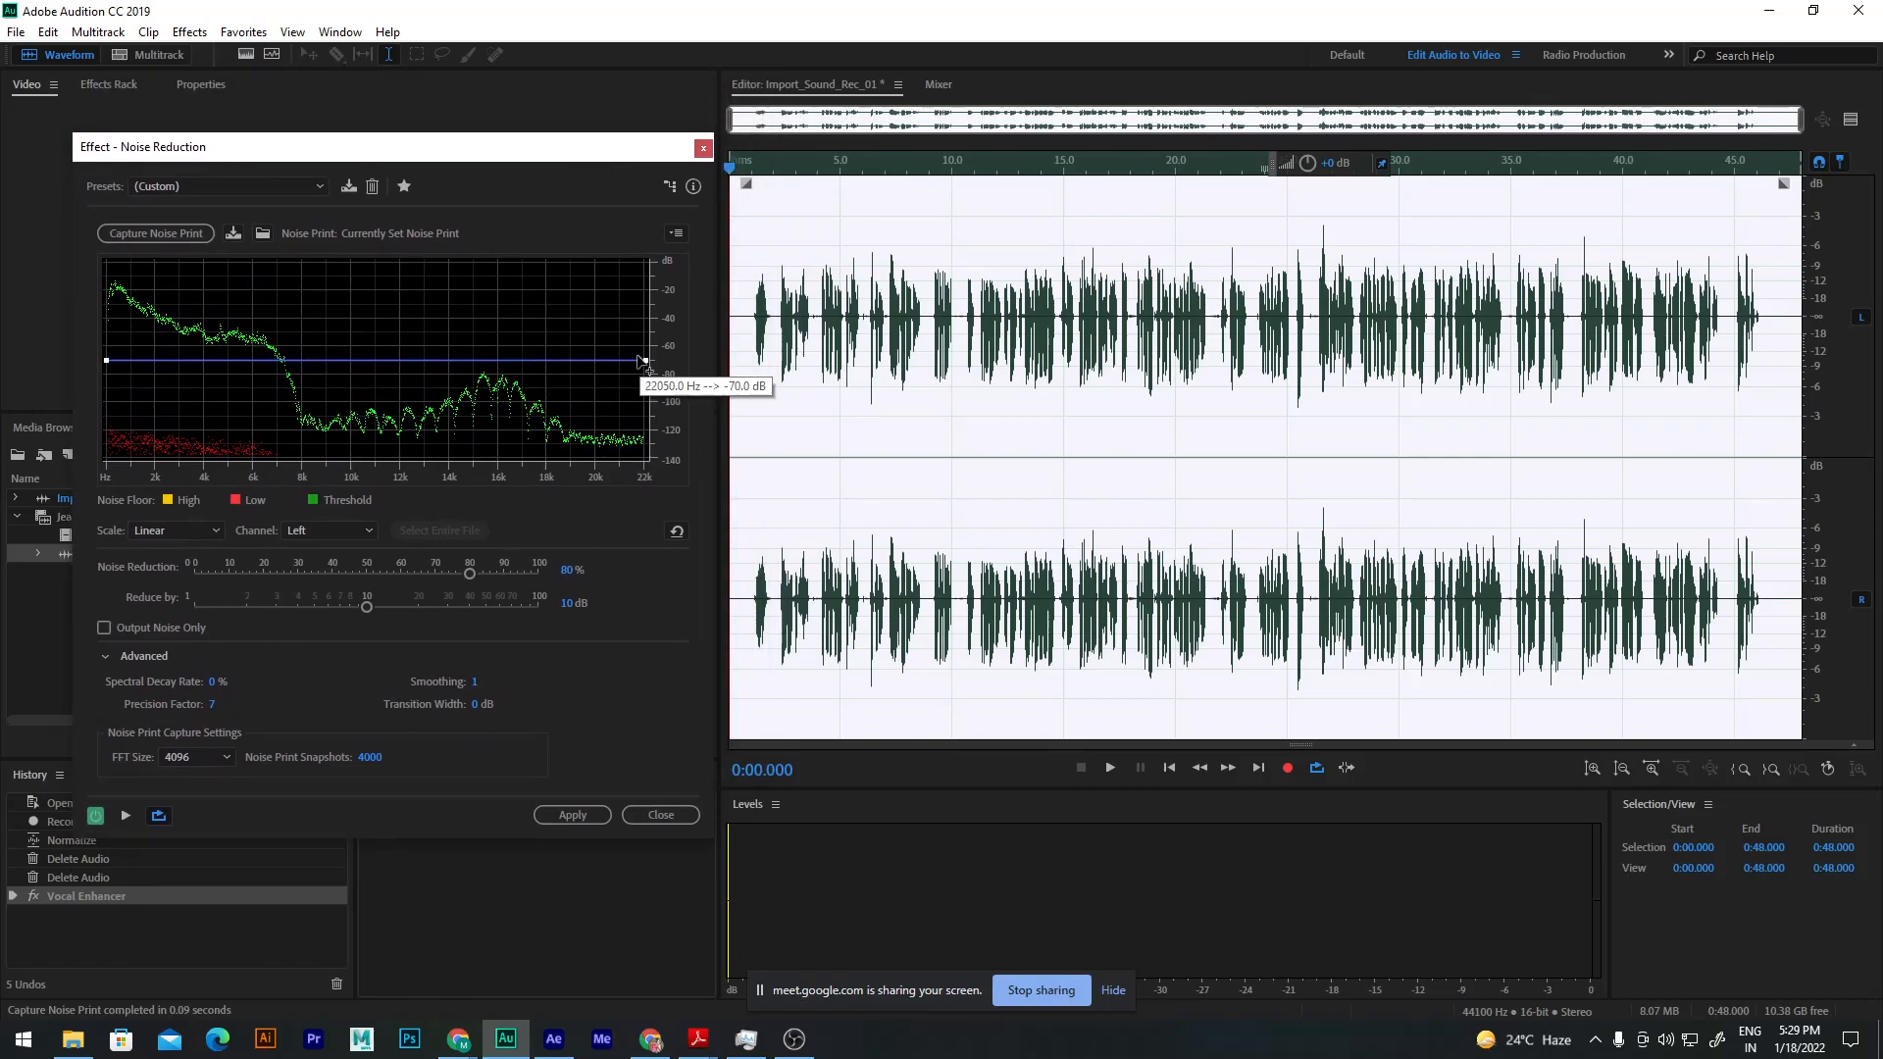
pyautogui.moveTo(431, 165); pyautogui.dragTo(427, 164)
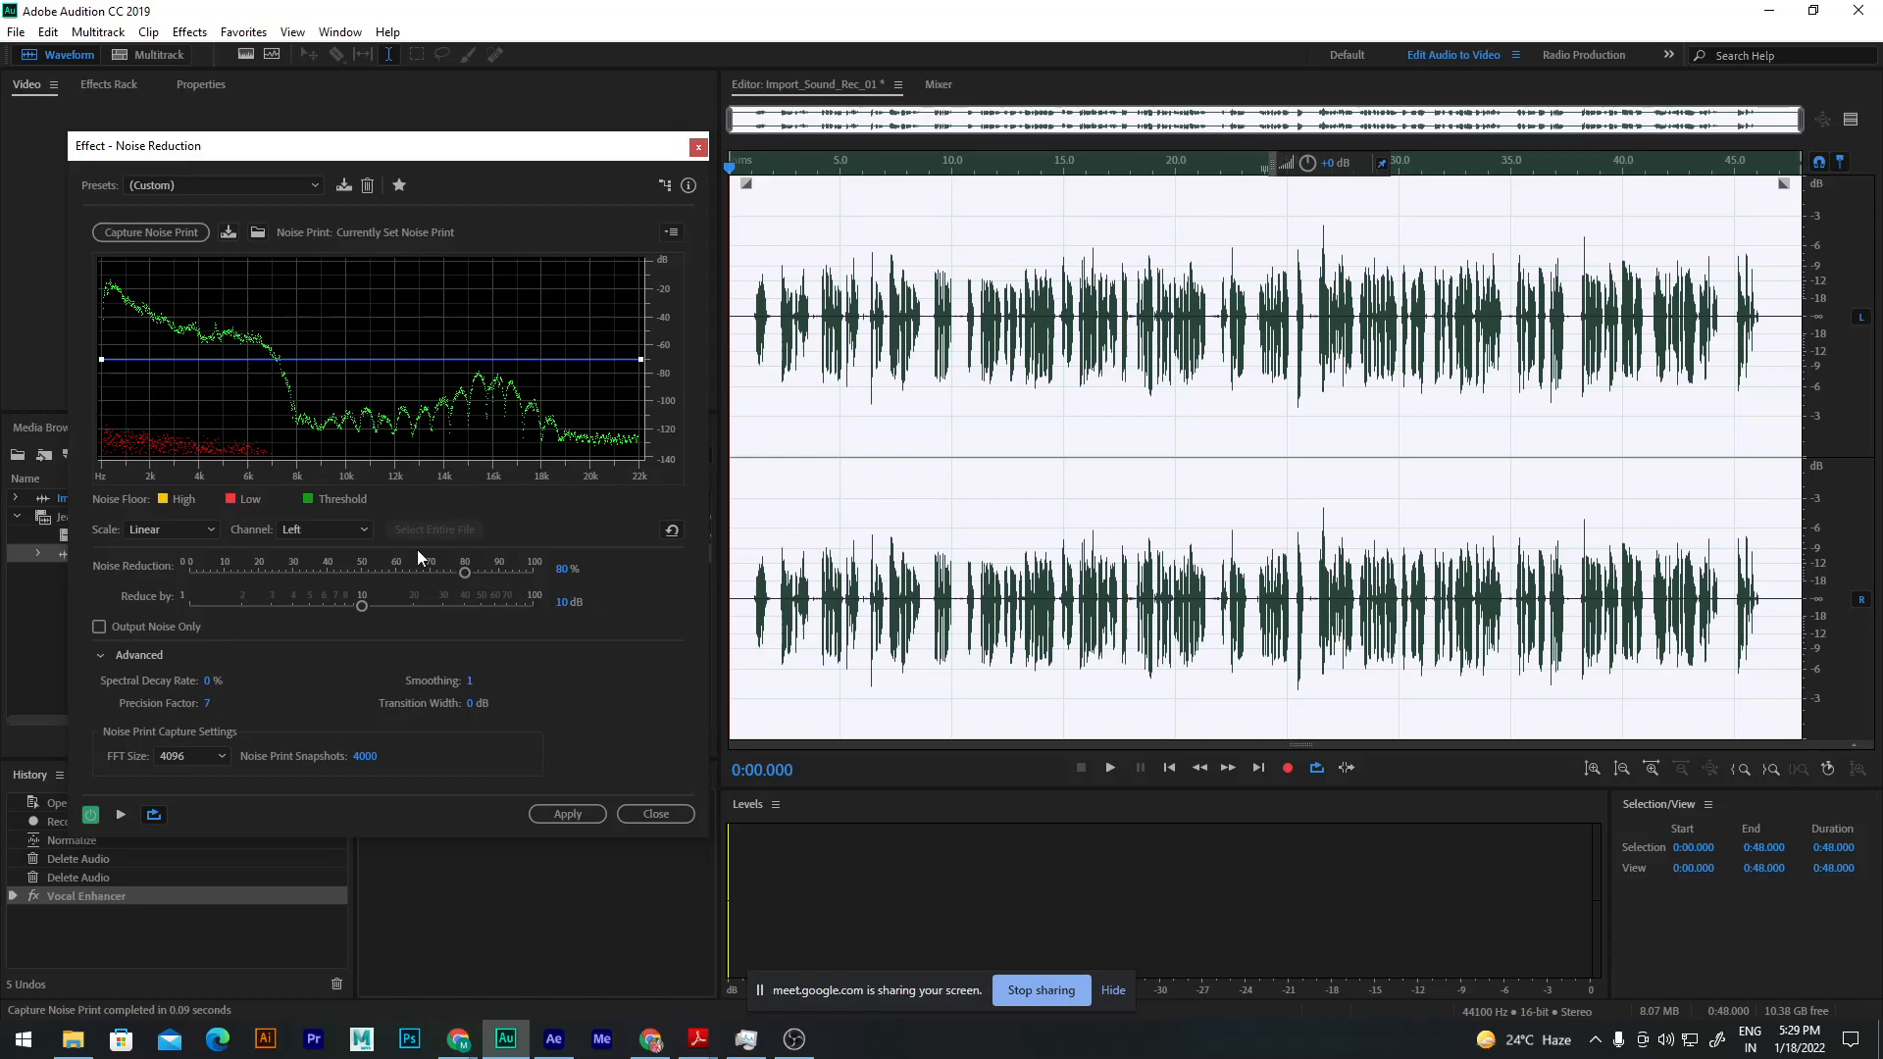
pyautogui.click(196, 187)
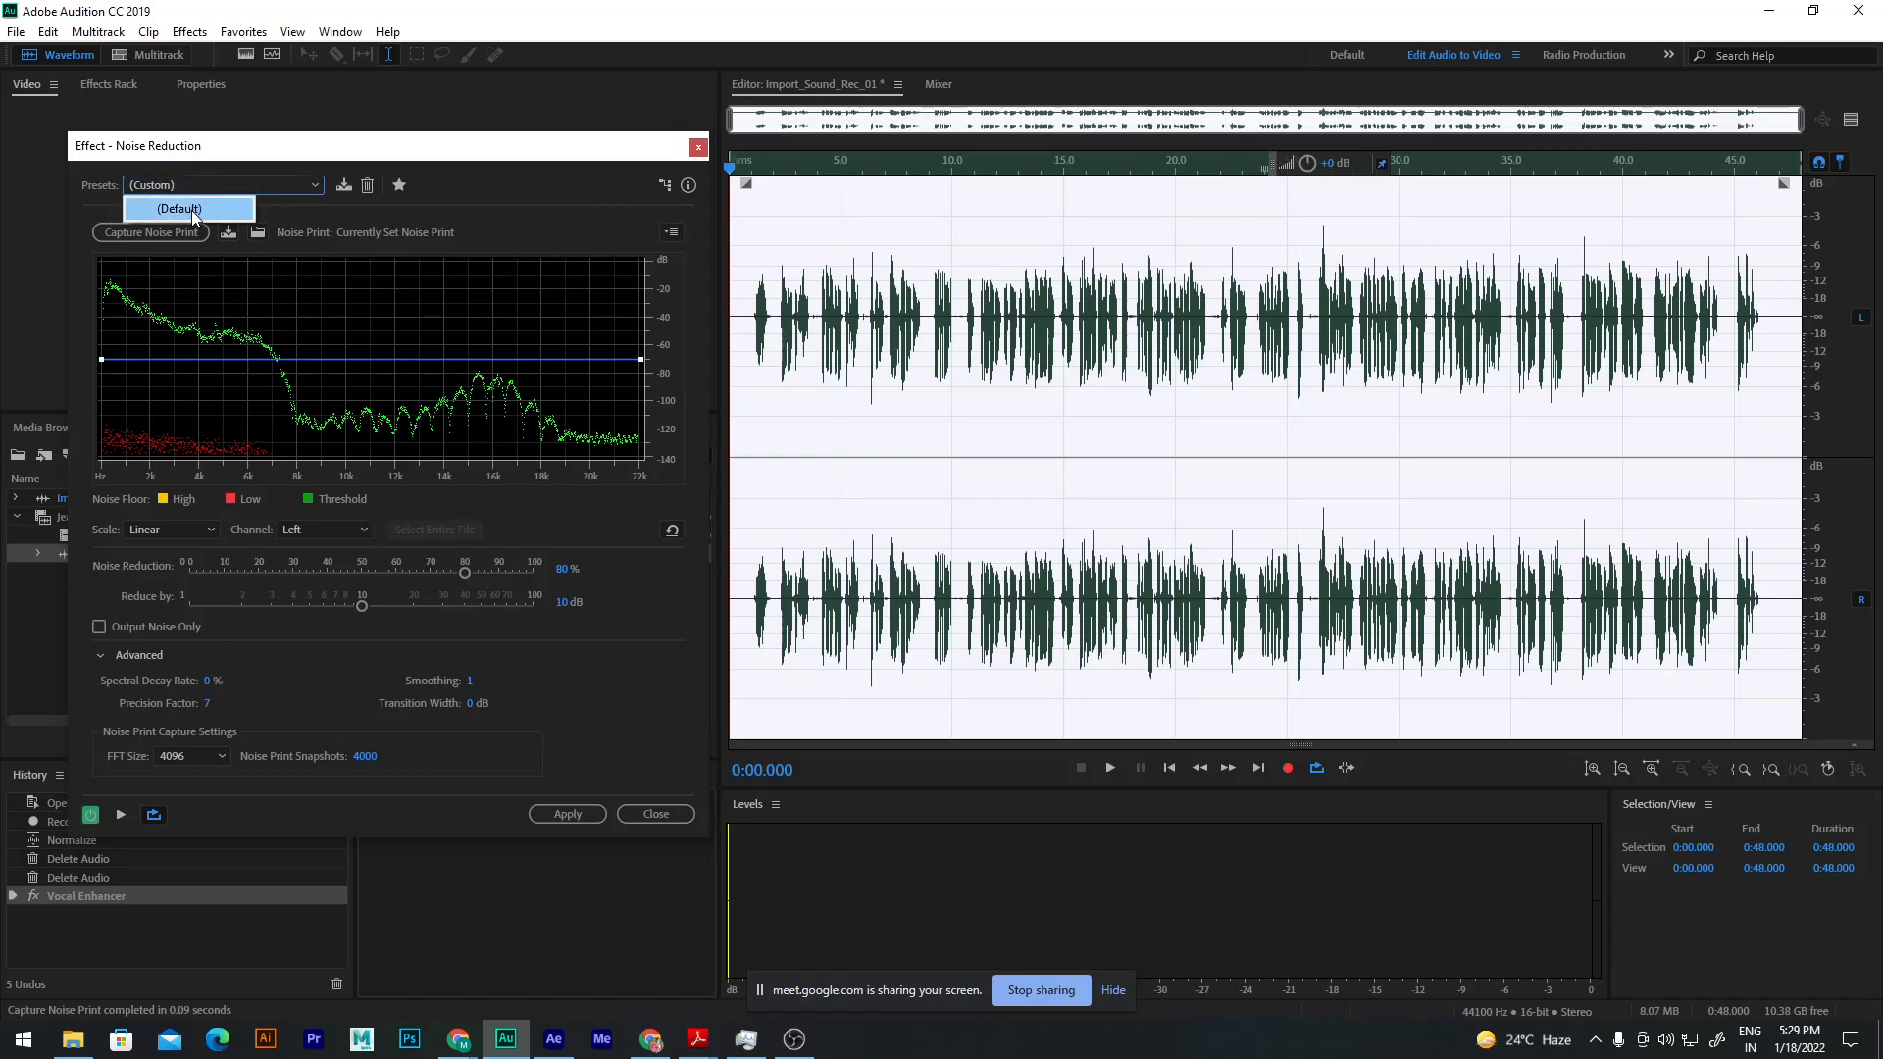
pyautogui.click(192, 210)
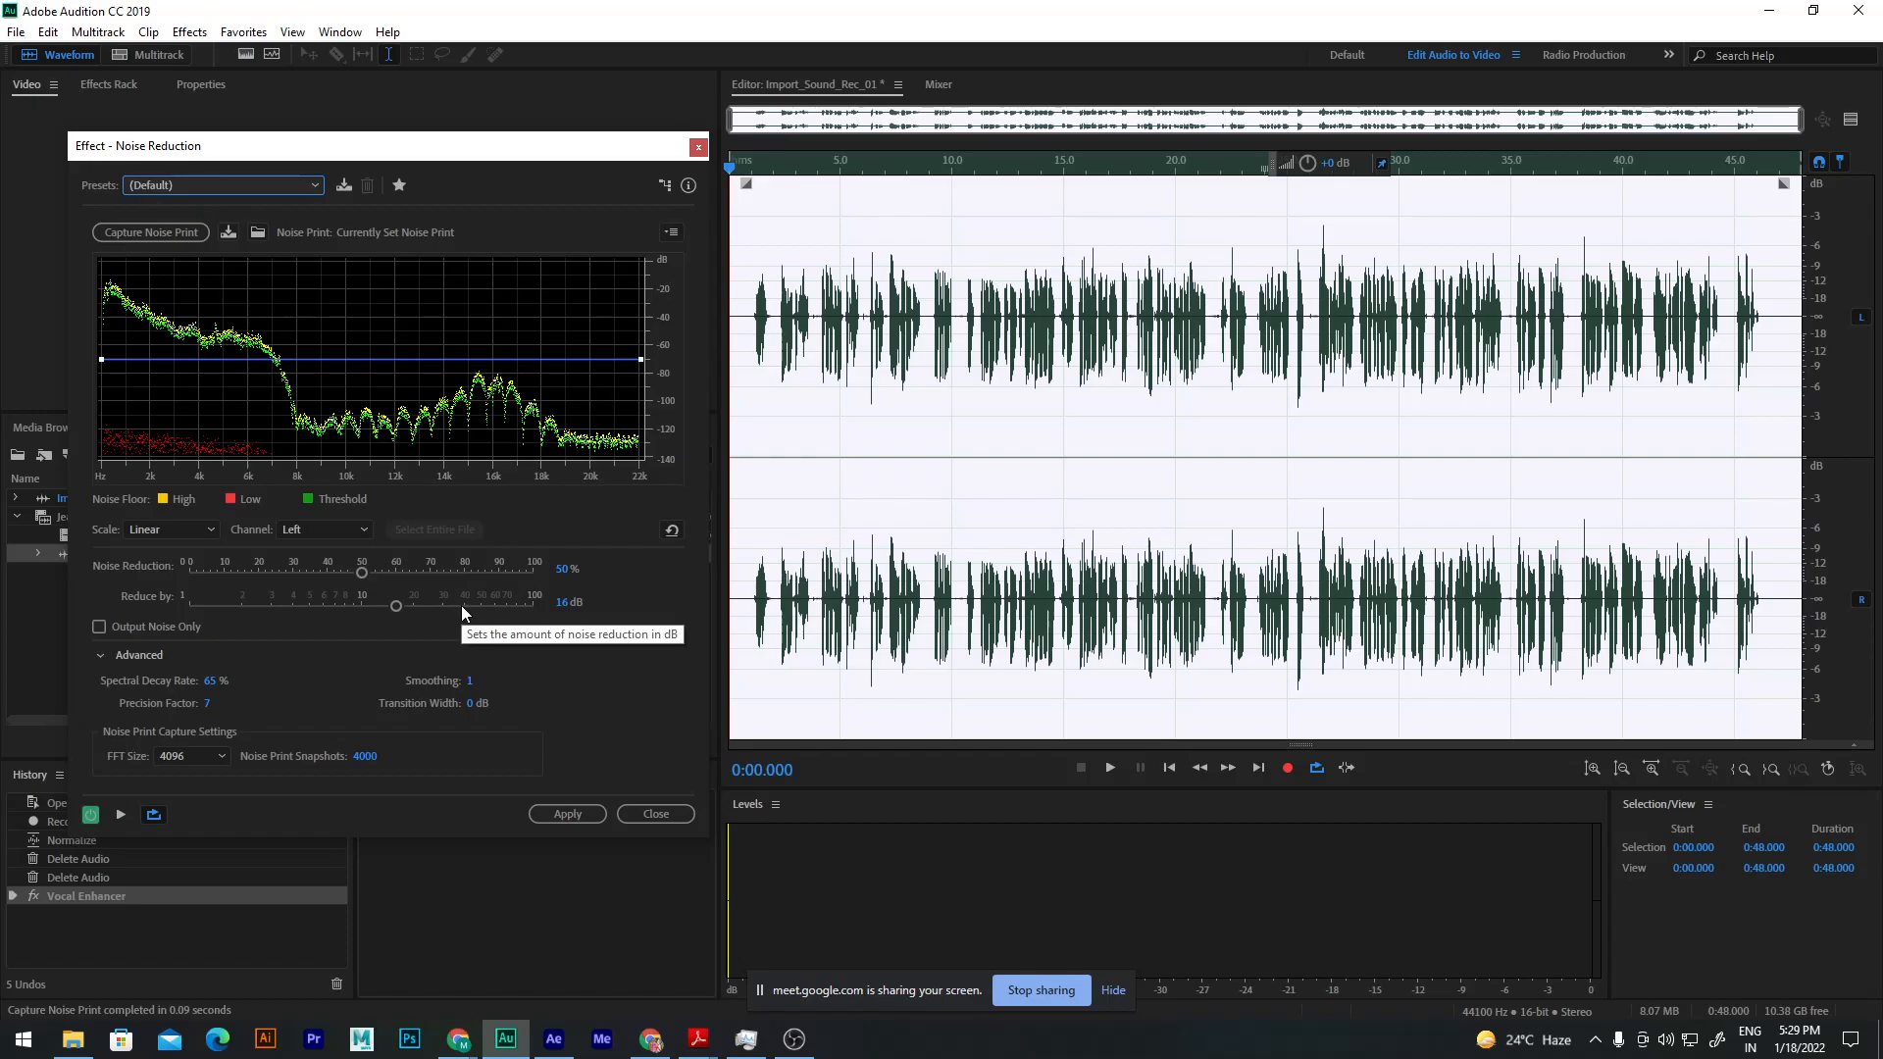
# Step: Lower the Noise Reduction amount to 7%
pyautogui.moveTo(437, 160); pyautogui.dragTo(912, 153)
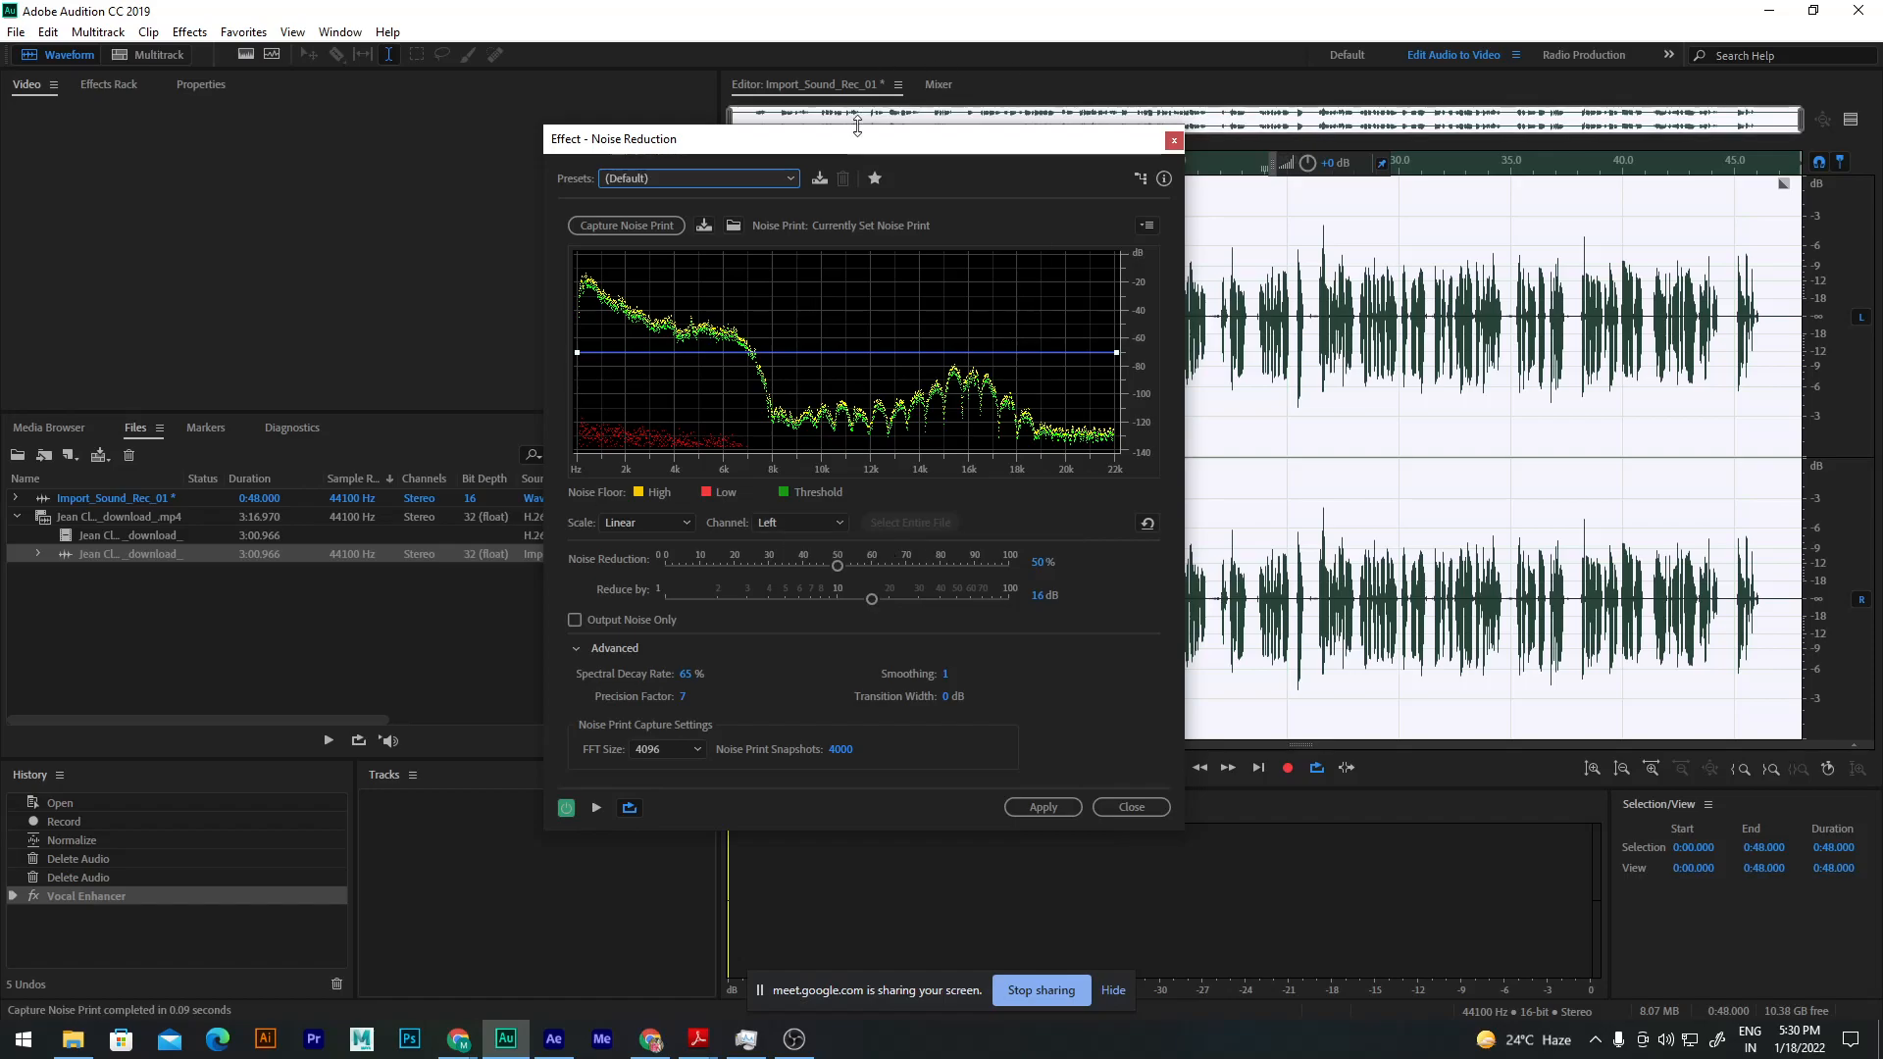
pyautogui.moveTo(859, 139); pyautogui.dragTo(651, 139)
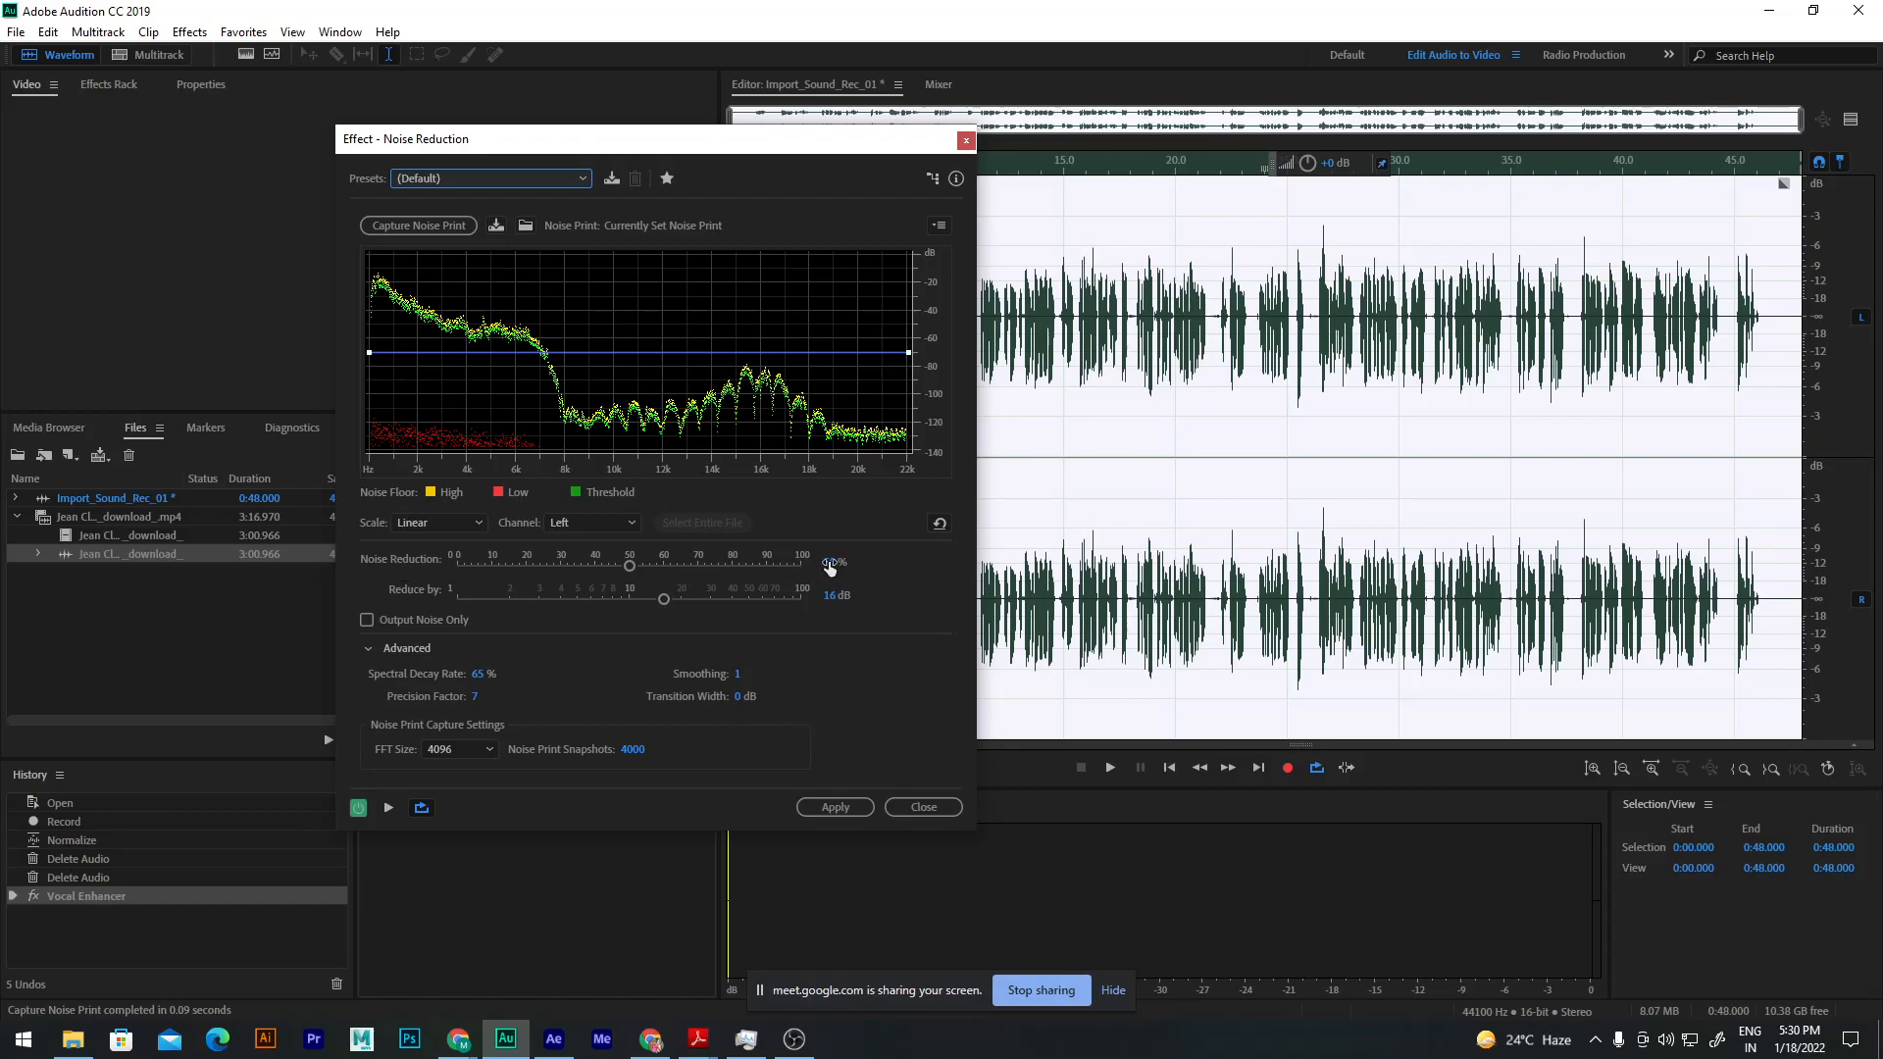
pyautogui.moveTo(830, 567); pyautogui.dragTo(788, 557)
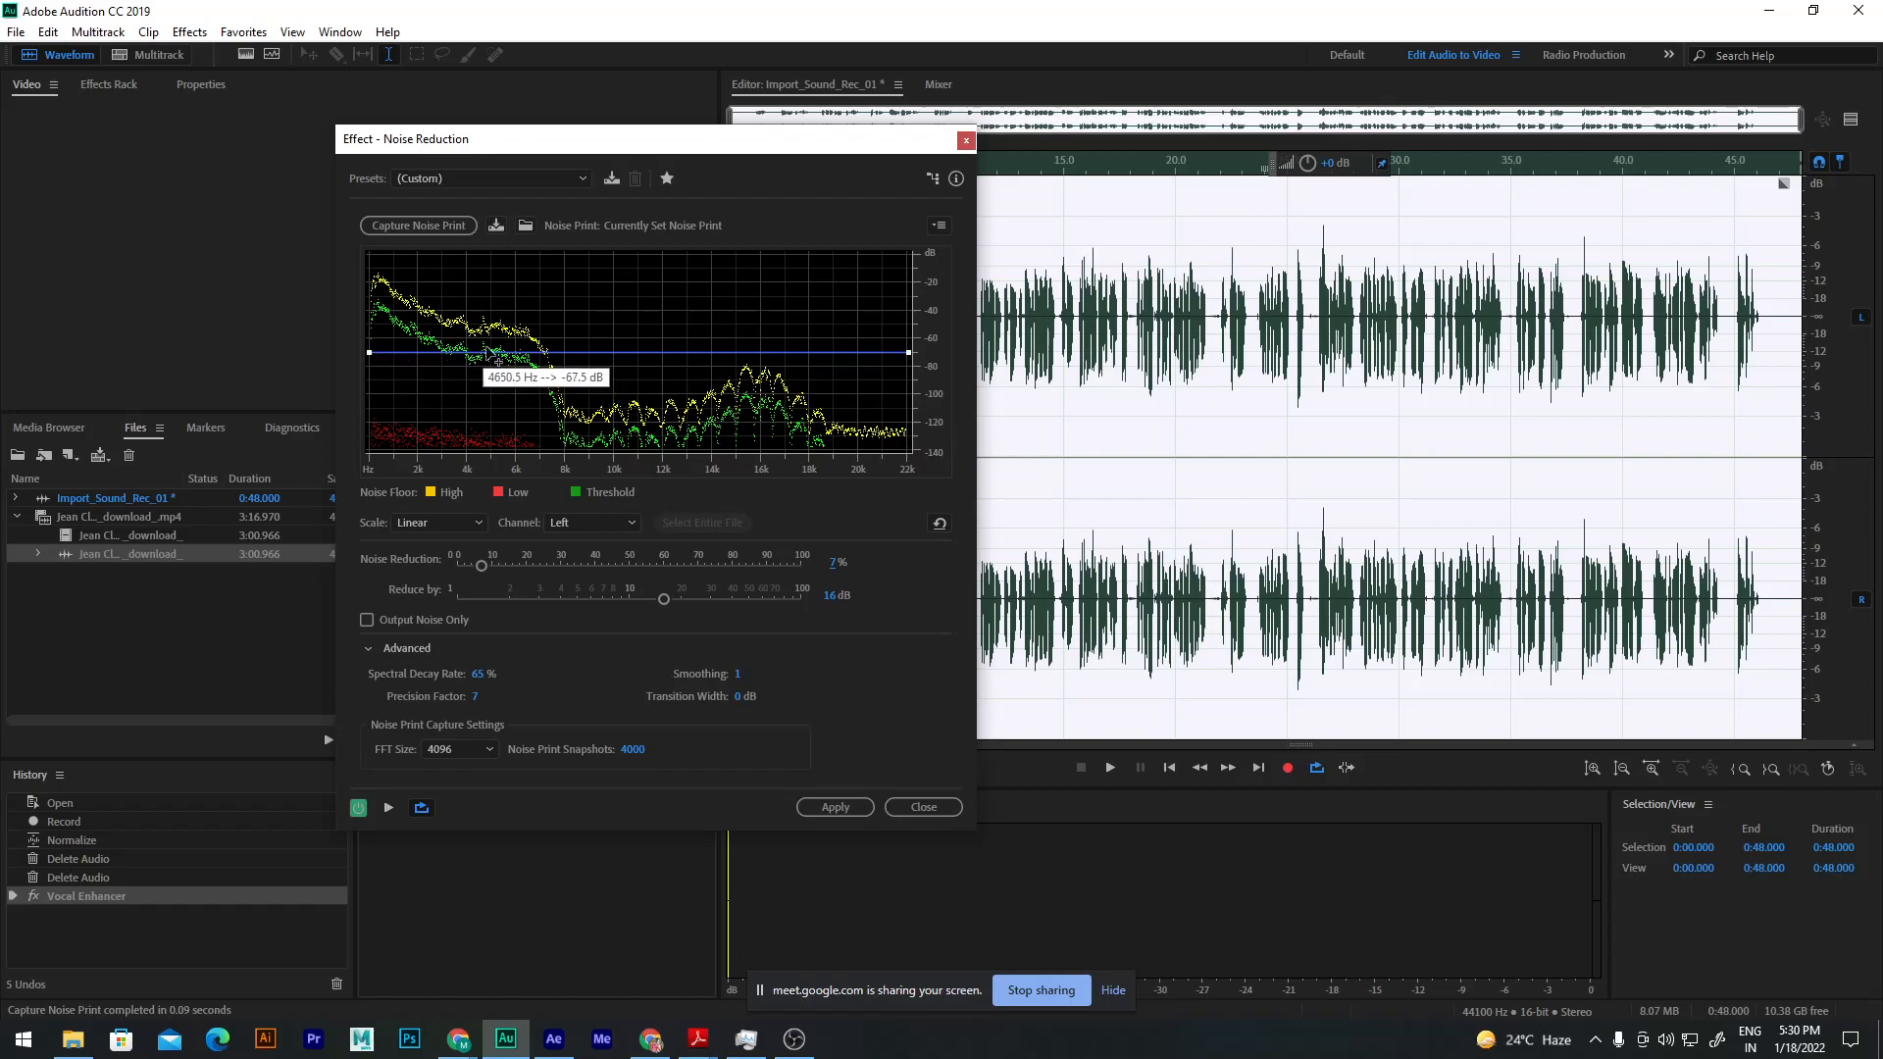
# Step: Reshape the noise reduction curve with several added points, raising it to 0 dB from about 20 kHz upward
pyautogui.moveTo(502, 358); pyautogui.dragTo(480, 343)
pyautogui.click(717, 351)
pyautogui.moveTo(718, 351); pyautogui.dragTo(708, 340)
pyautogui.moveTo(861, 350); pyautogui.dragTo(851, 236)
pyautogui.moveTo(907, 353); pyautogui.dragTo(909, 254)
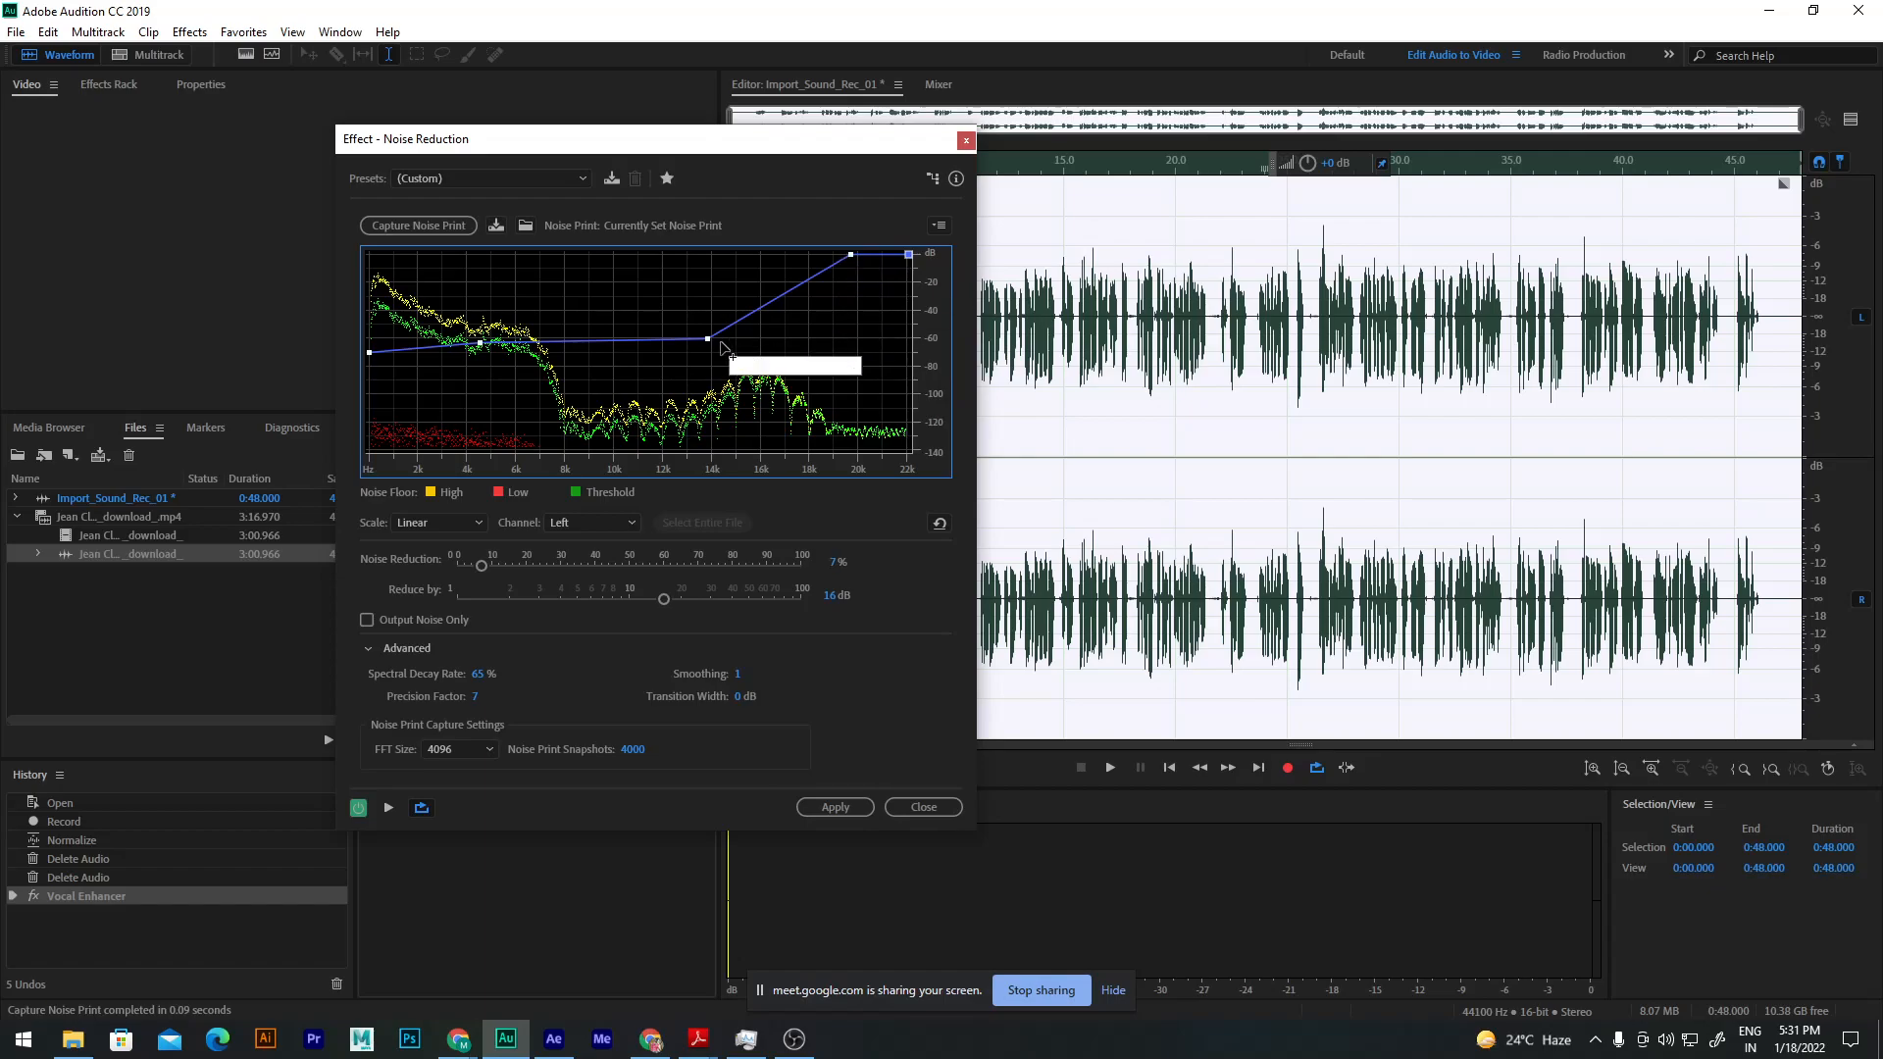
pyautogui.moveTo(708, 339)
pyautogui.mouseDown()
pyautogui.moveTo(709, 287)
pyautogui.moveTo(709, 329)
pyautogui.moveTo(709, 312)
pyautogui.mouseUp()
pyautogui.moveTo(480, 343); pyautogui.dragTo(469, 299)
pyautogui.moveTo(370, 352); pyautogui.dragTo(533, 331)
pyautogui.moveTo(656, 317); pyautogui.dragTo(712, 314)
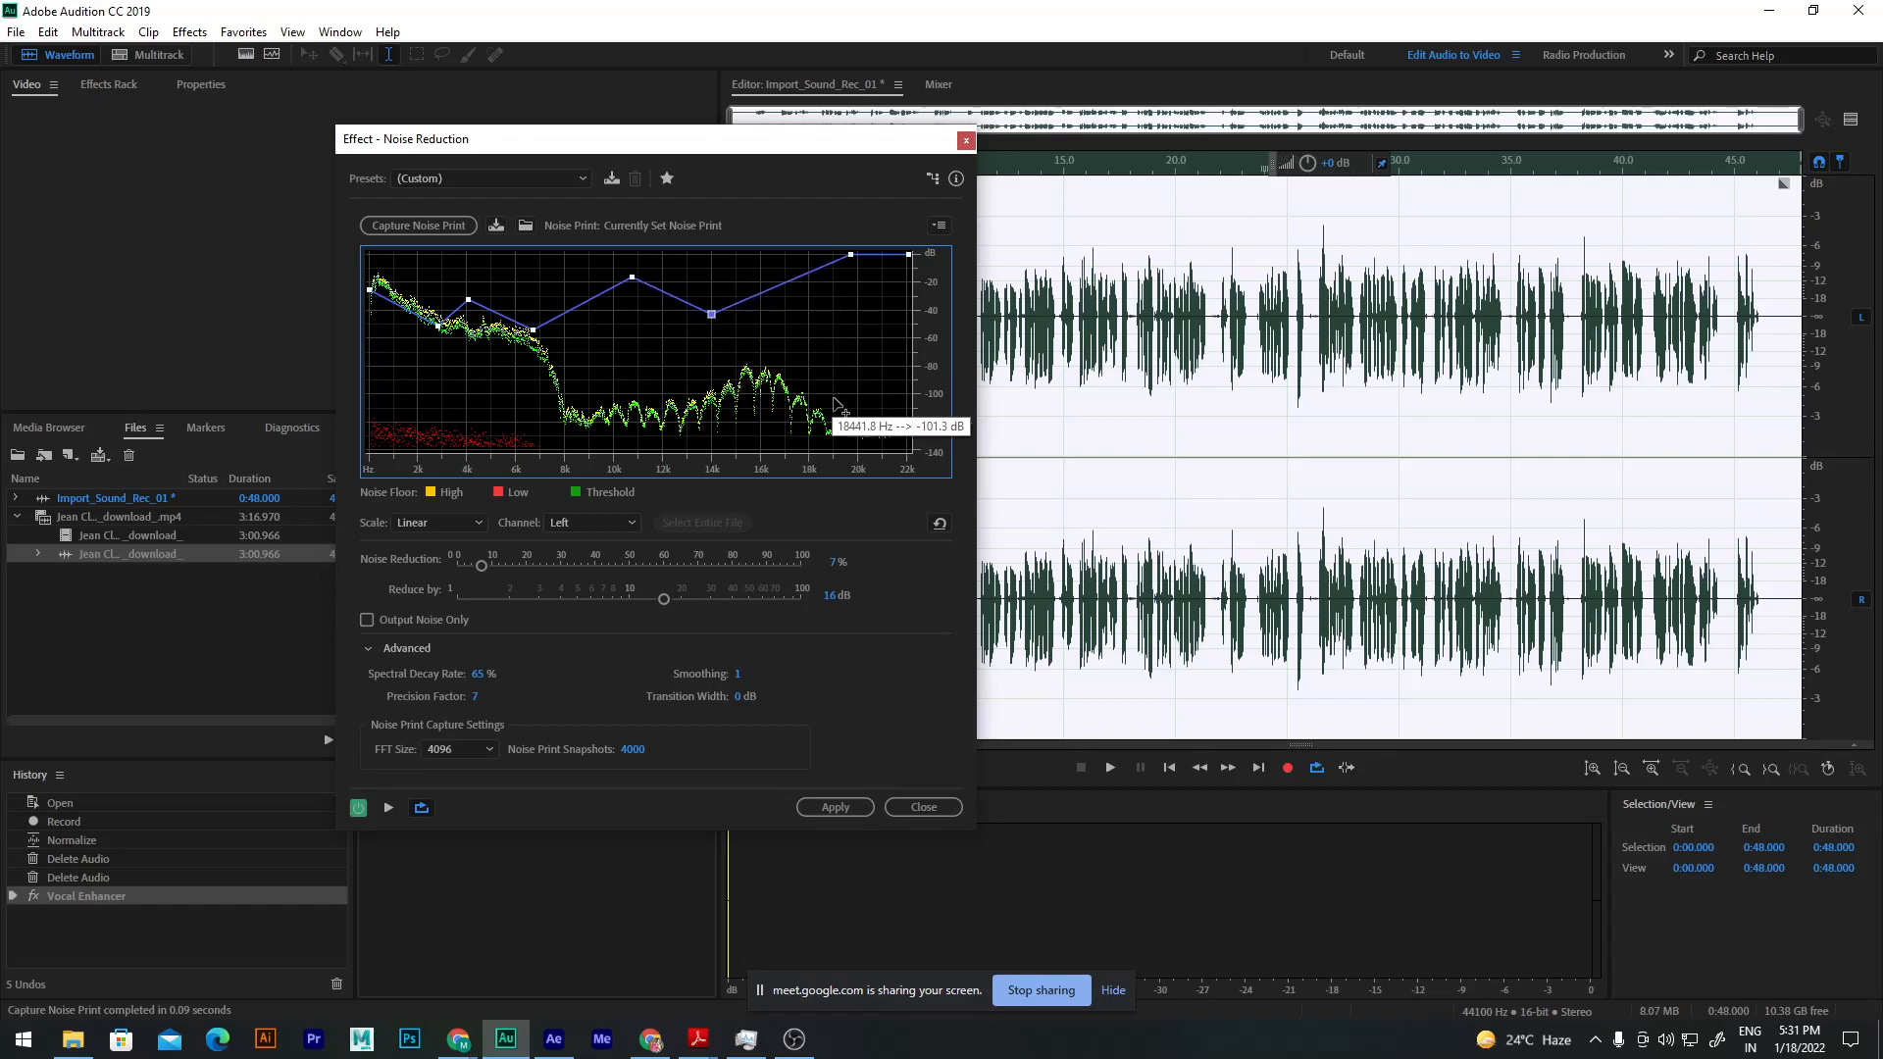
# Step: Preview the recording with the reshaped noise reduction curve, and reset the curve to a flat line
pyautogui.click(389, 809)
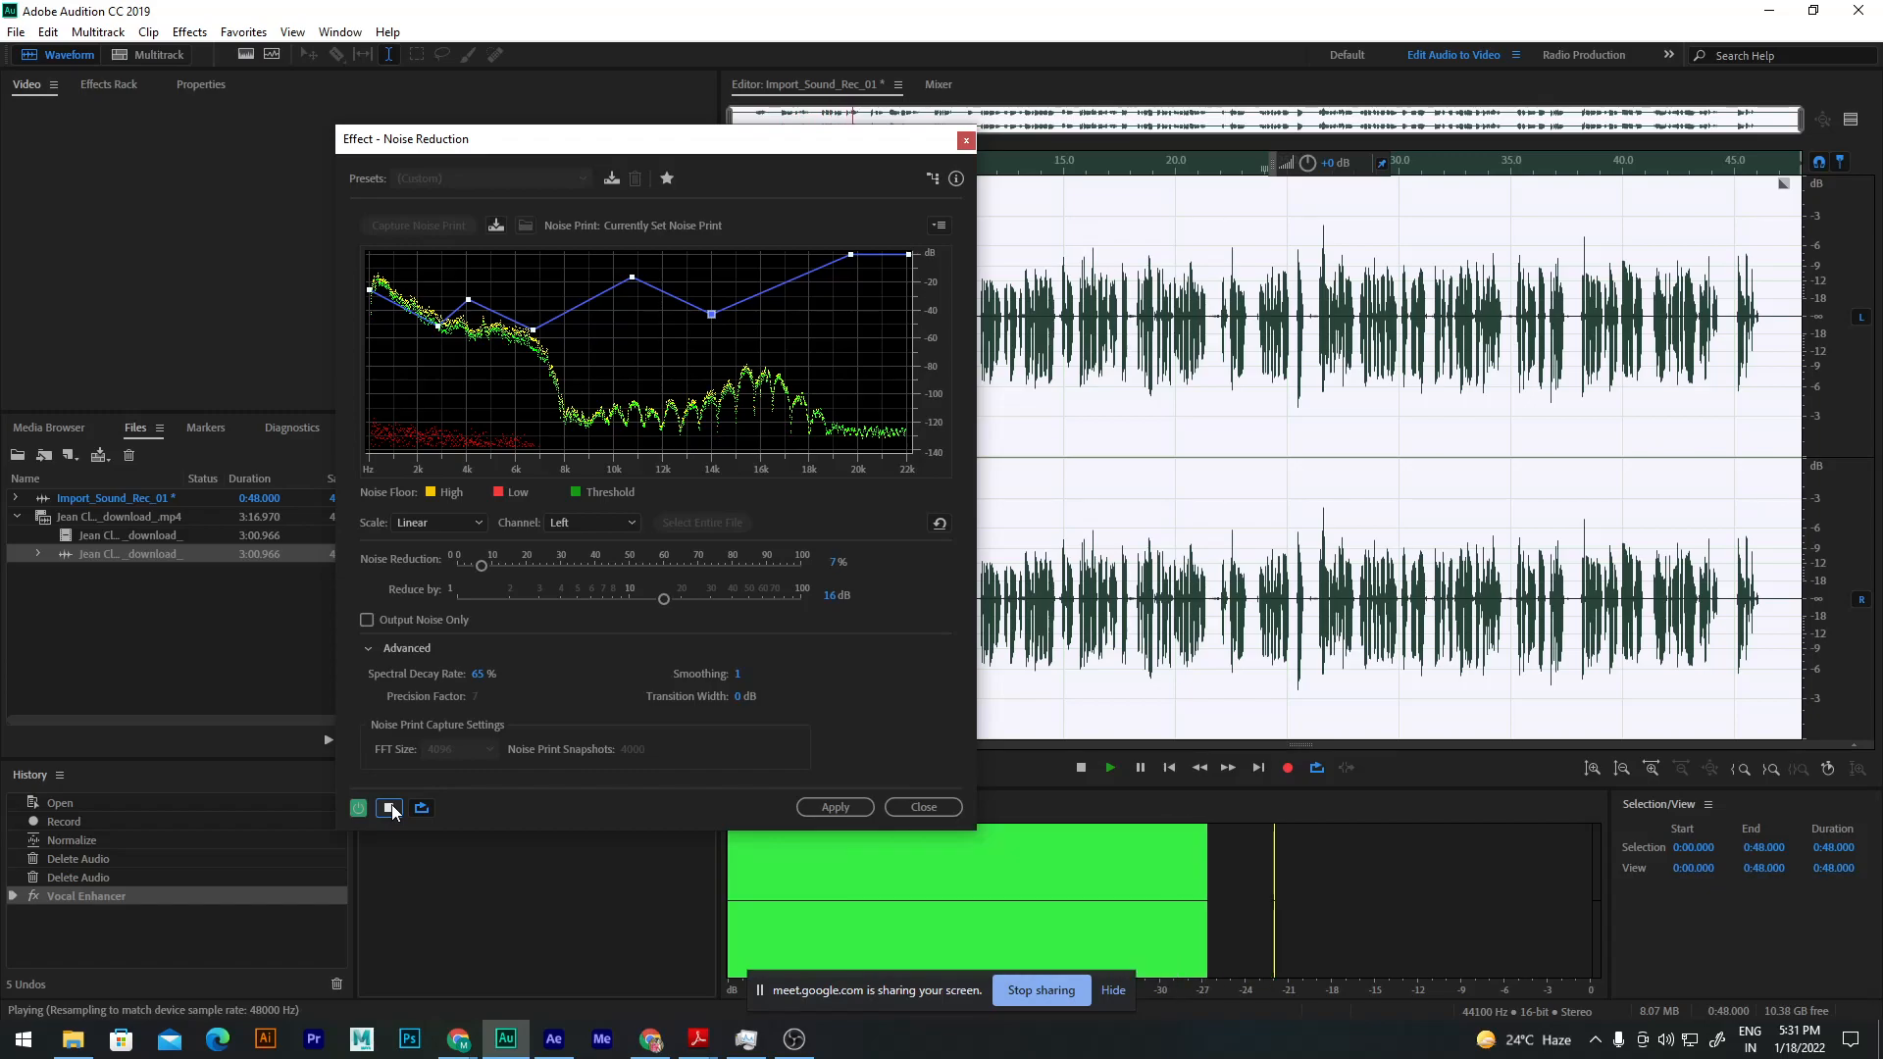
pyautogui.click(390, 808)
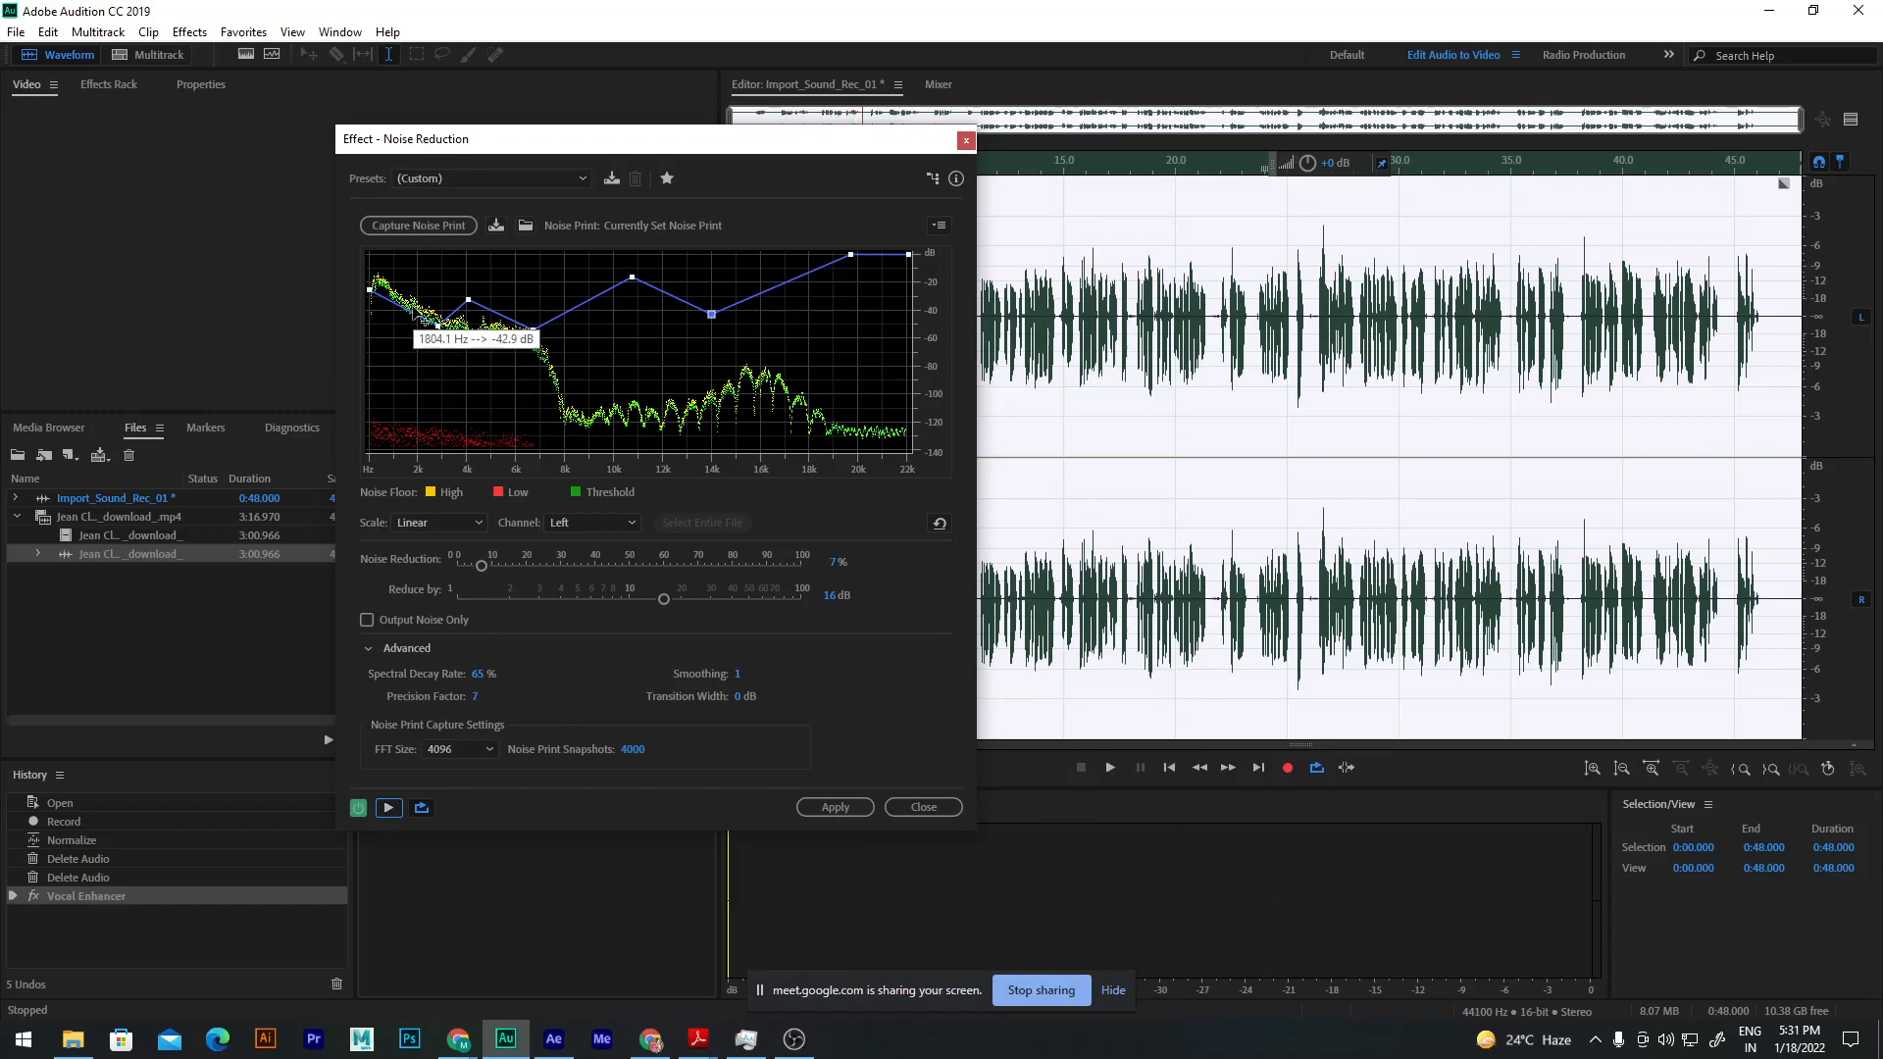
pyautogui.click(938, 225)
pyautogui.click(826, 238)
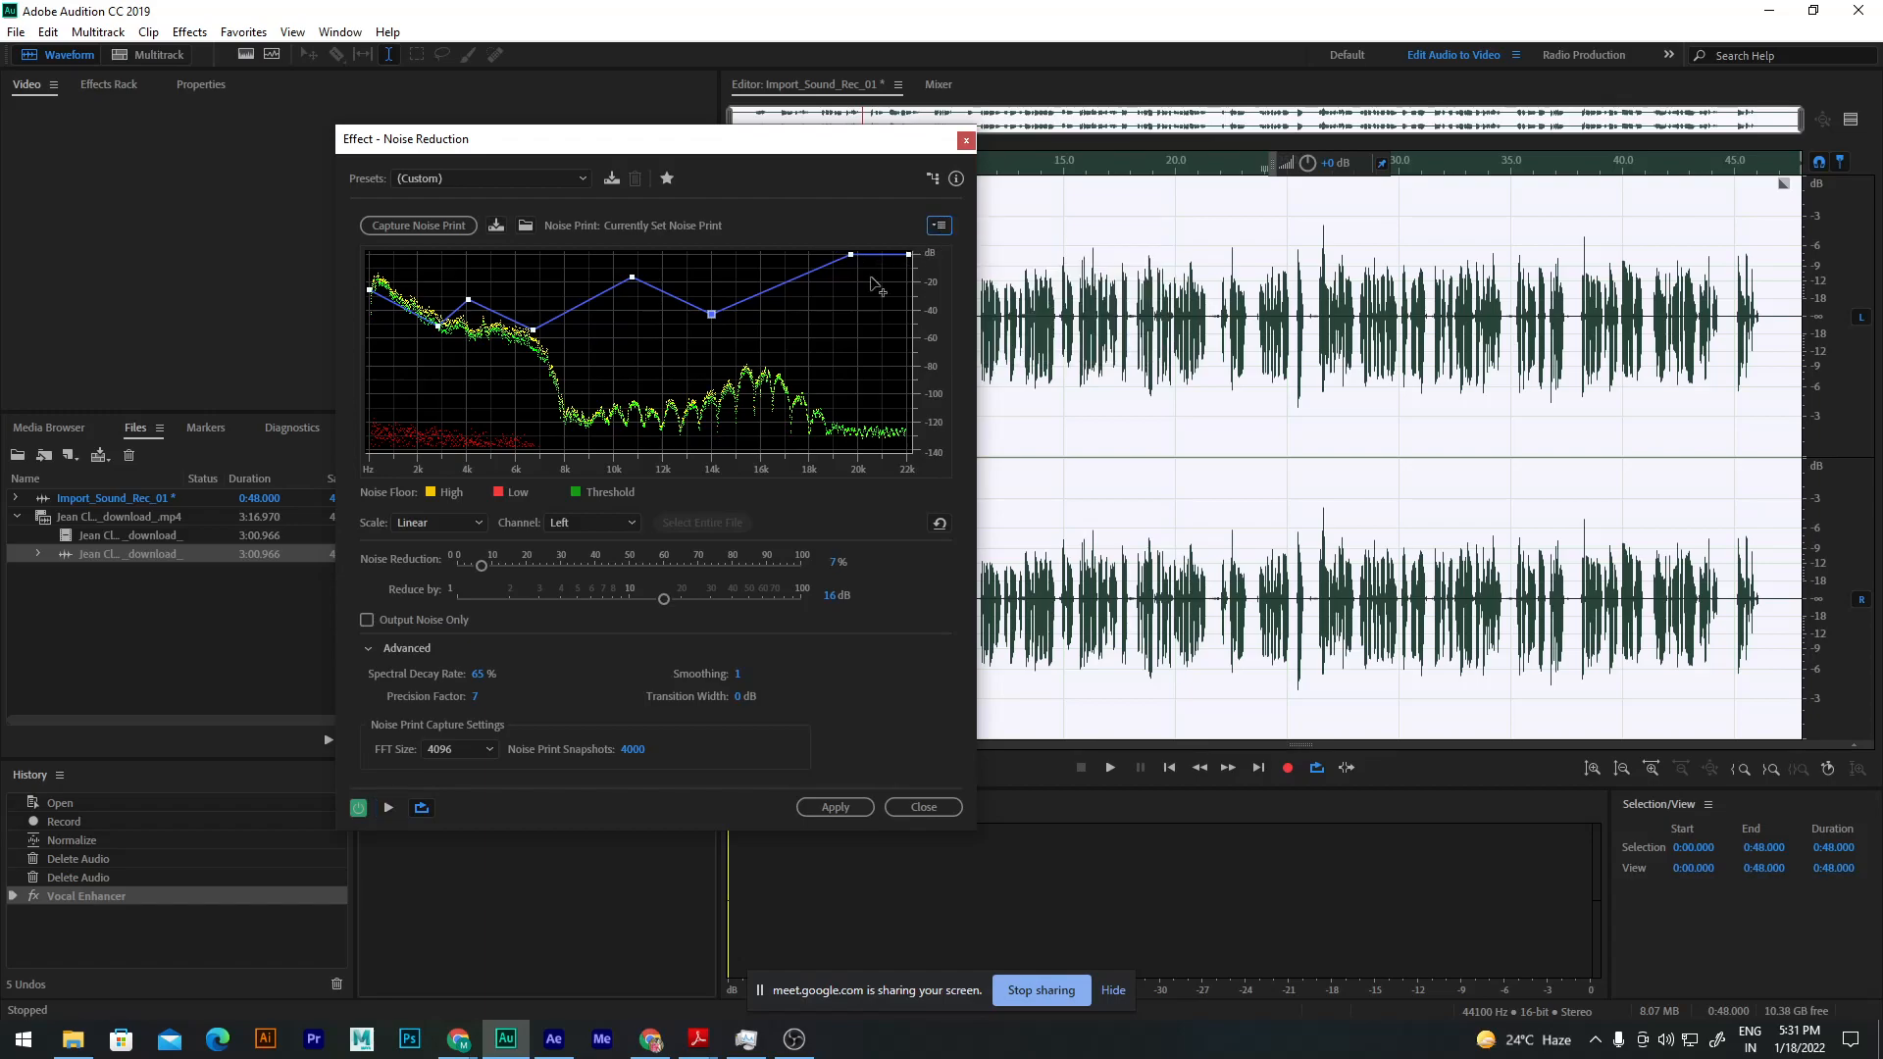
pyautogui.click(939, 523)
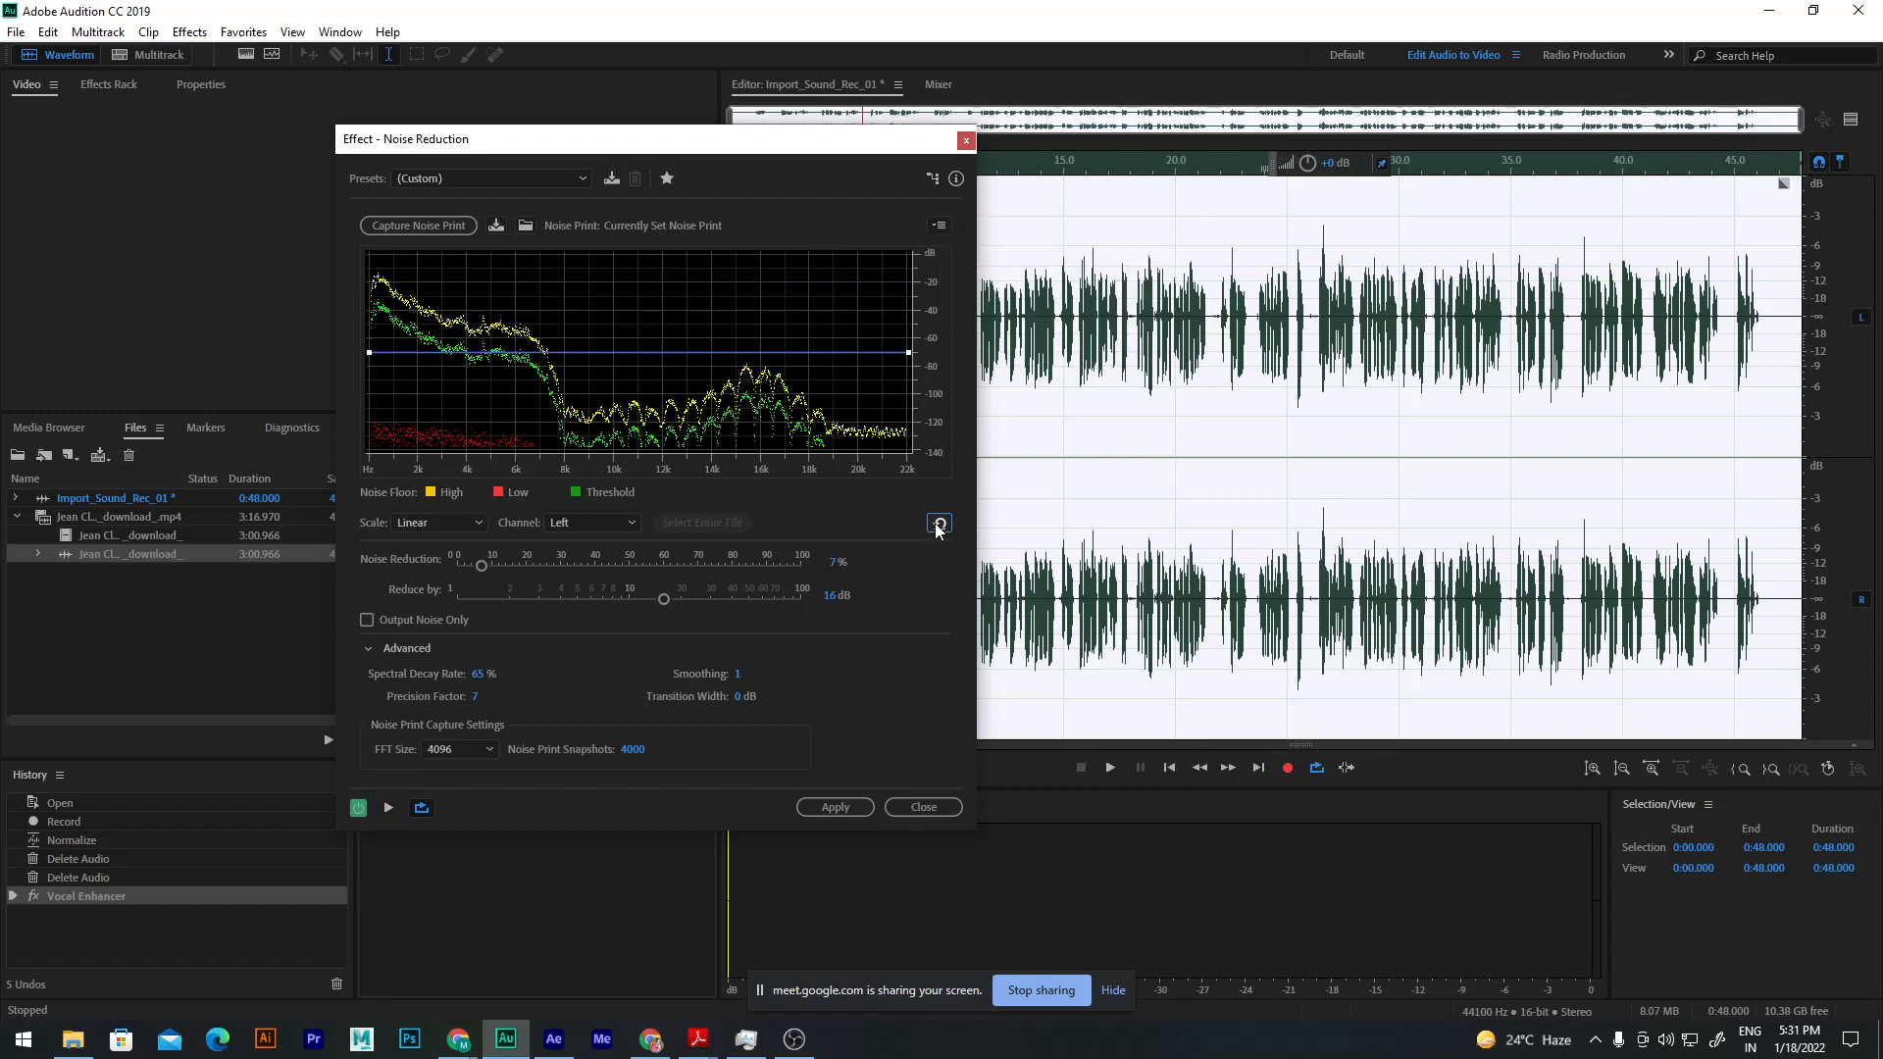
# Step: Set the Noise Reduction amount to 75%
pyautogui.moveTo(834, 567); pyautogui.dragTo(904, 566)
pyautogui.click(829, 566)
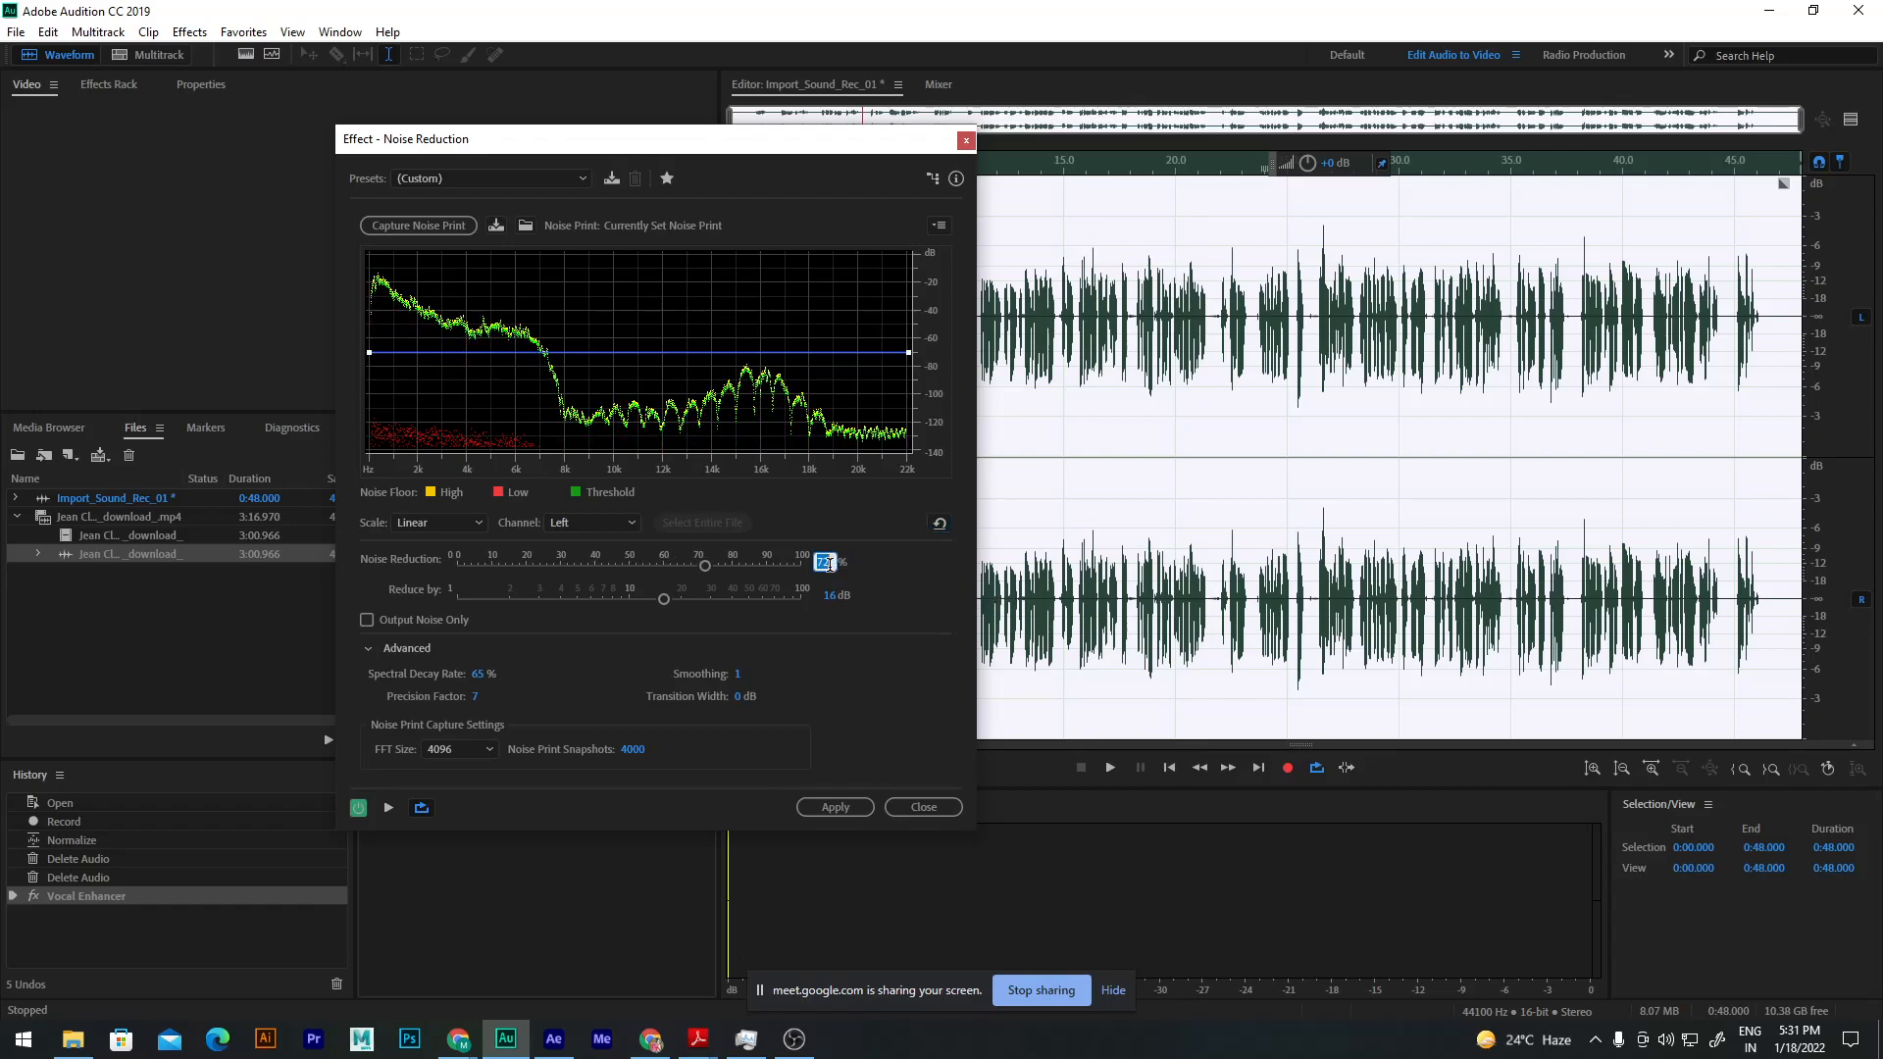
pyautogui.write('75')
pyautogui.press('Return')
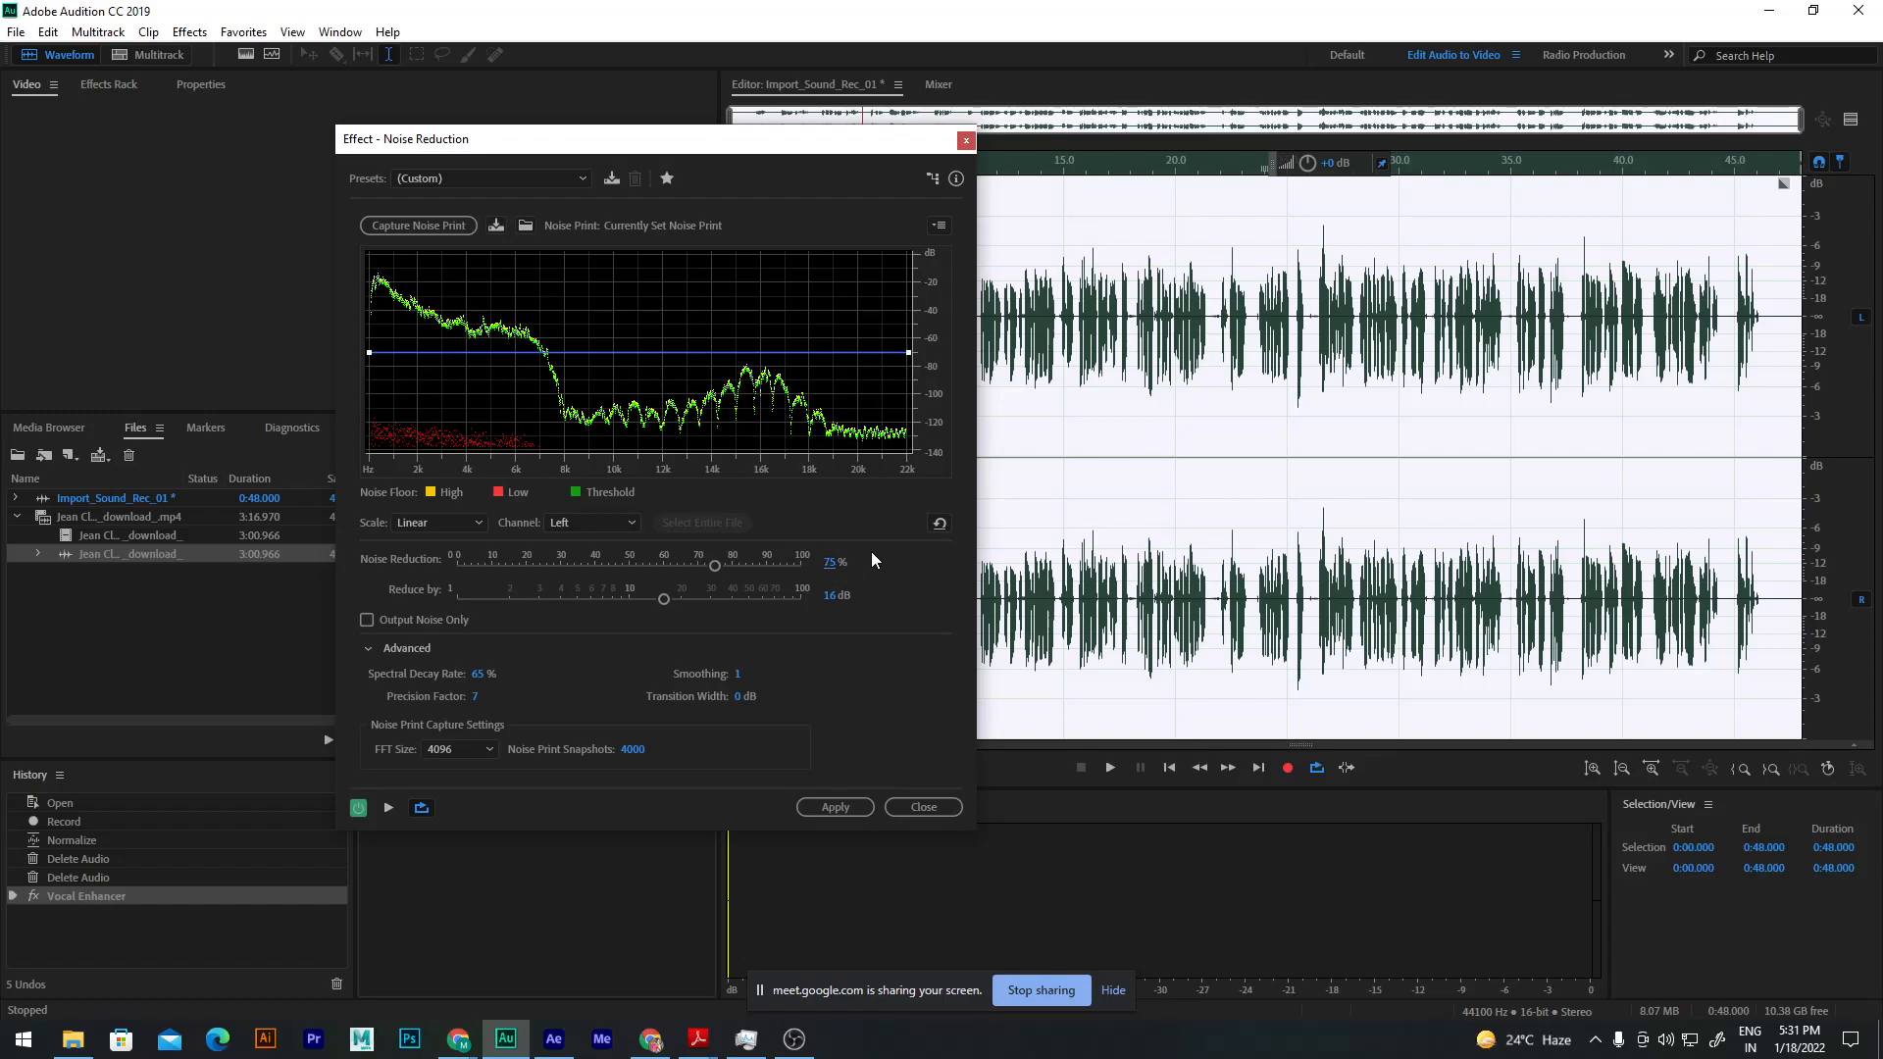
# Step: Set the Noise Reduction effect's Reduce by value to 48 dB and preview the recording from its start
pyautogui.click(829, 596)
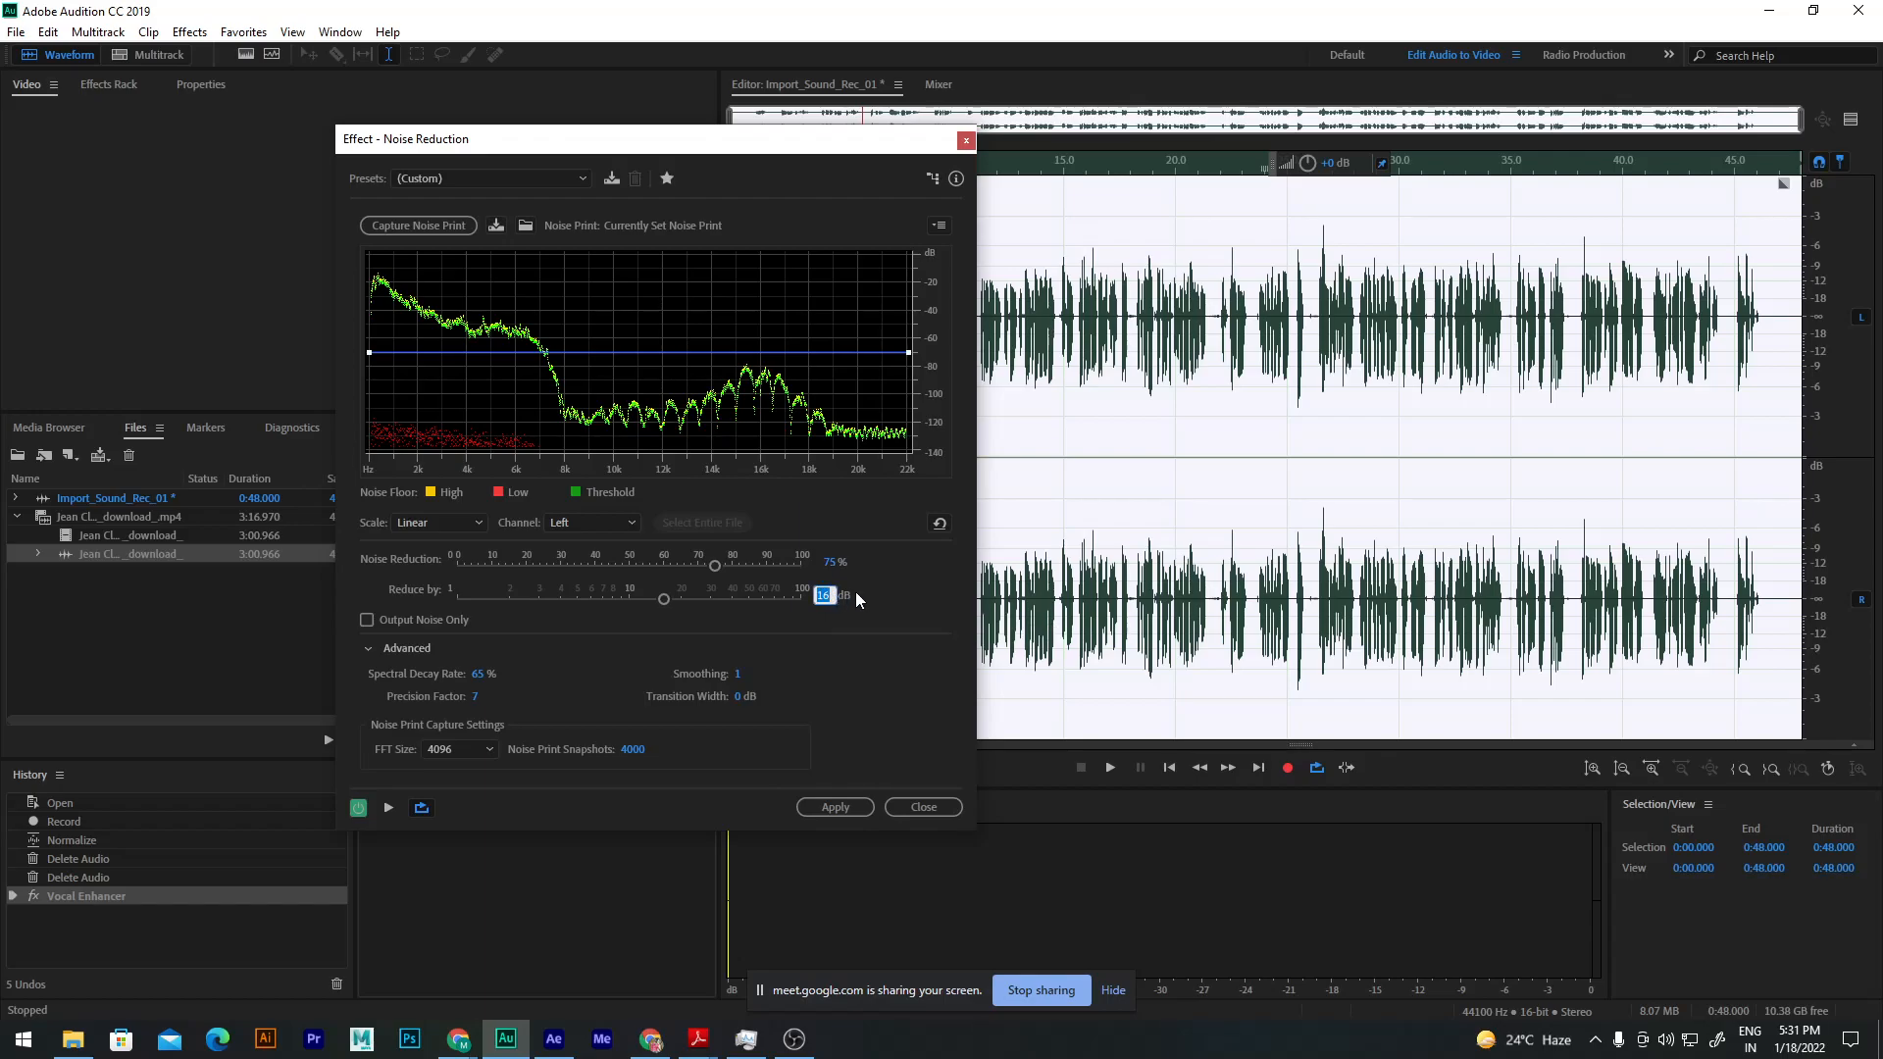
pyautogui.write('48')
pyautogui.press('Return')
pyautogui.moveTo(795, 139); pyautogui.dragTo(518, 135)
pyautogui.click(1110, 768)
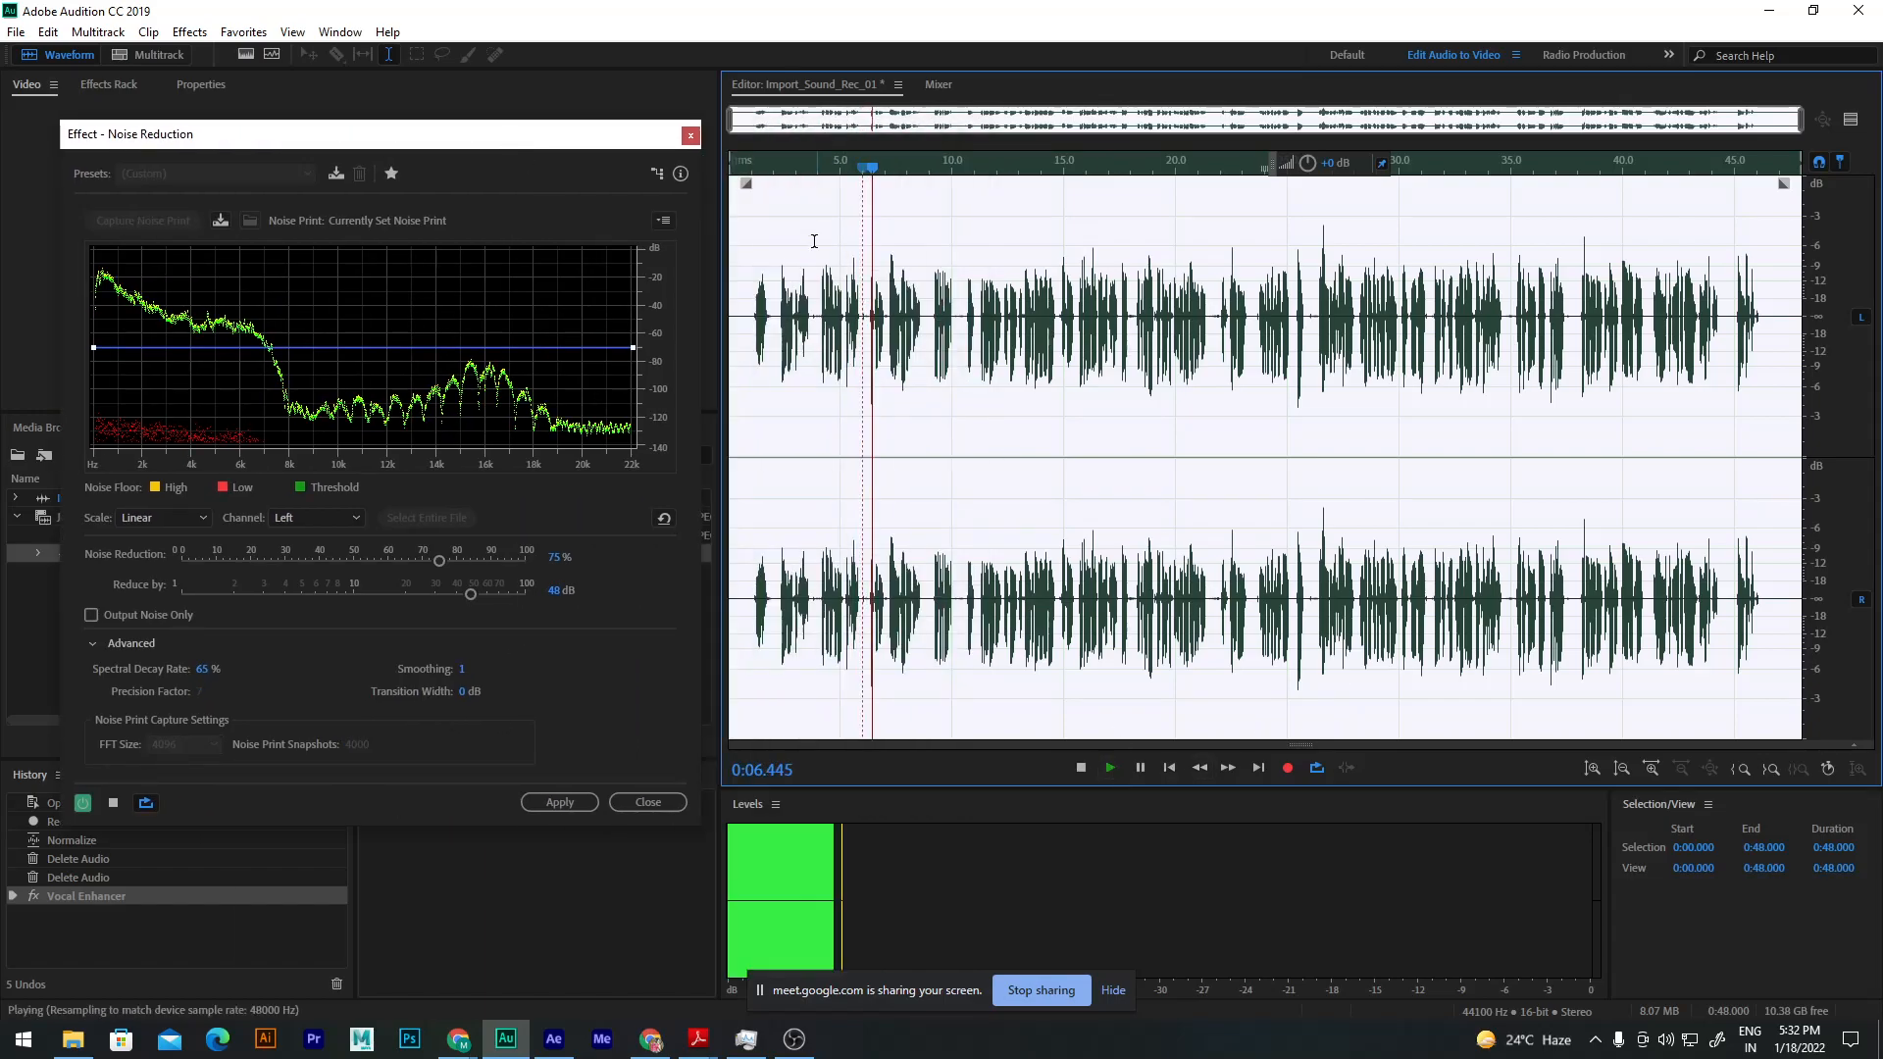
pyautogui.click(733, 174)
pyautogui.click(731, 172)
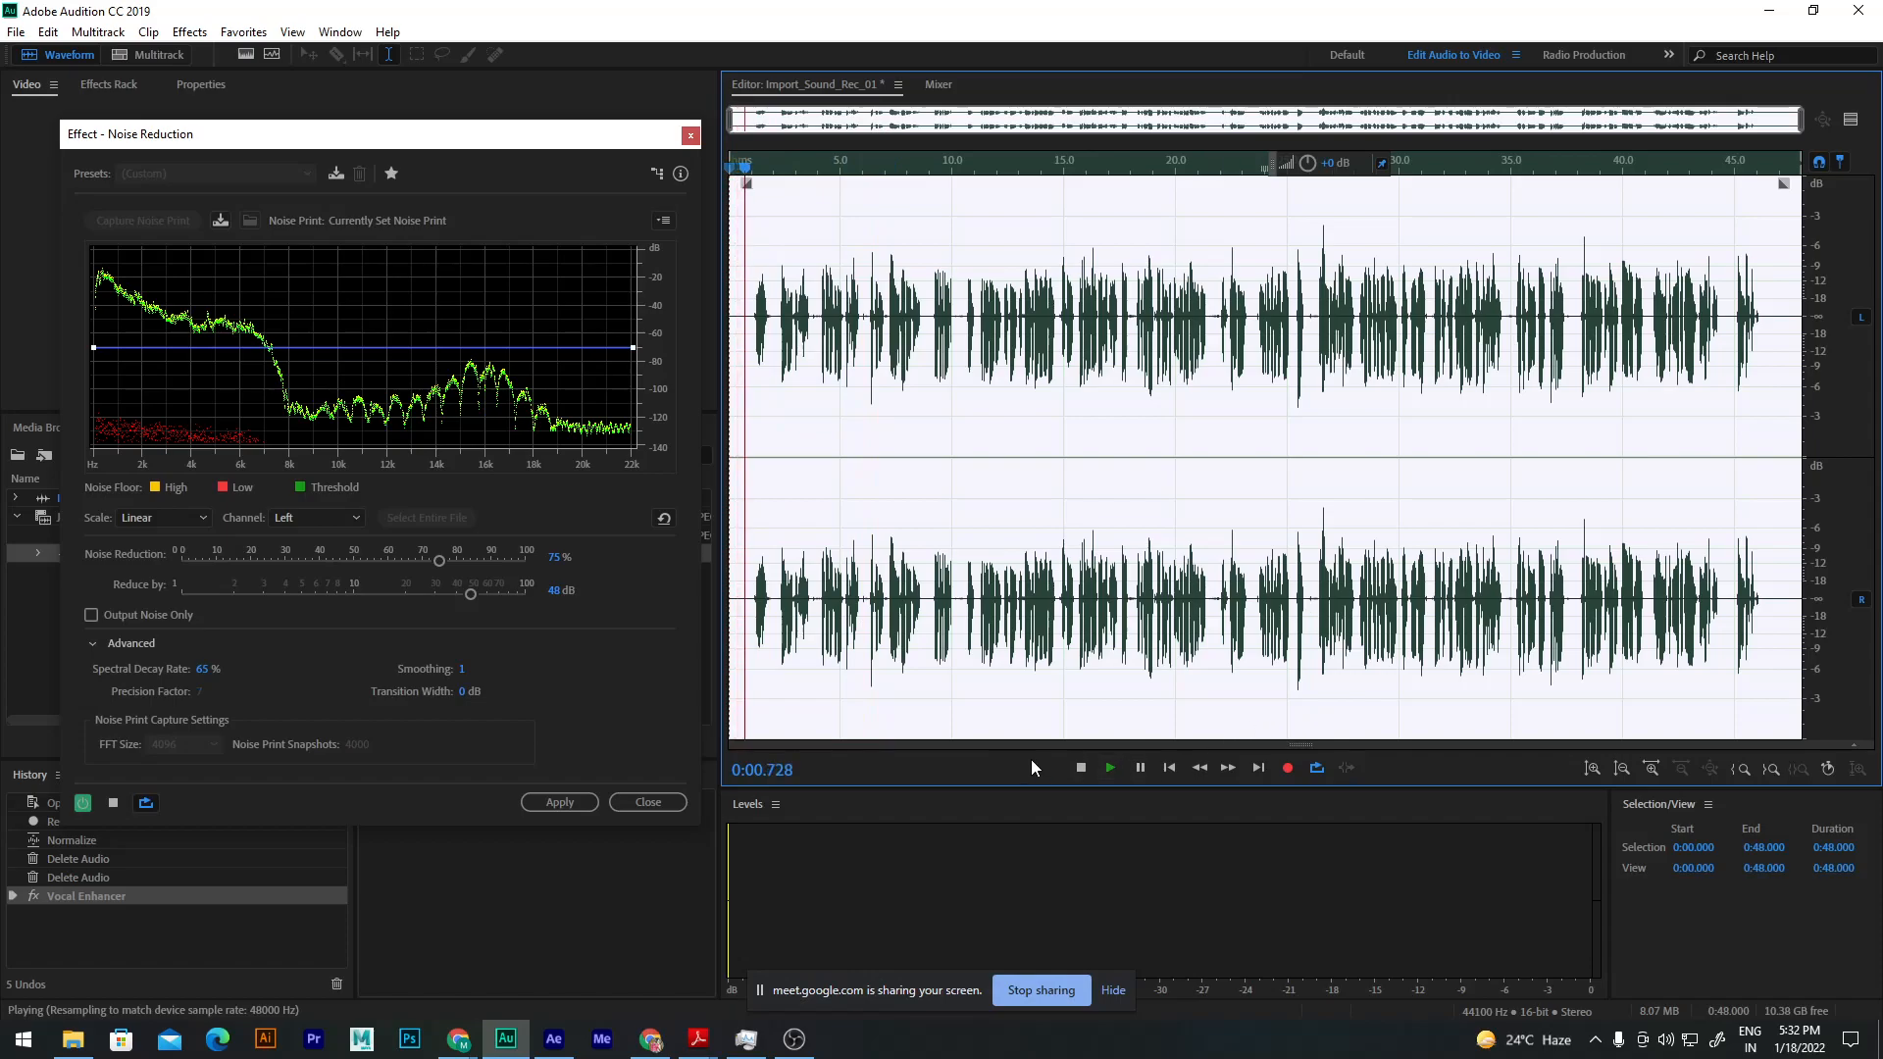
# Step: Lower the Reduce by value to 20 dB during the preview
pyautogui.moveTo(552, 591)
pyautogui.mouseDown()
pyautogui.moveTo(592, 592)
pyautogui.moveTo(490, 590)
pyautogui.moveTo(568, 590)
pyautogui.mouseUp()
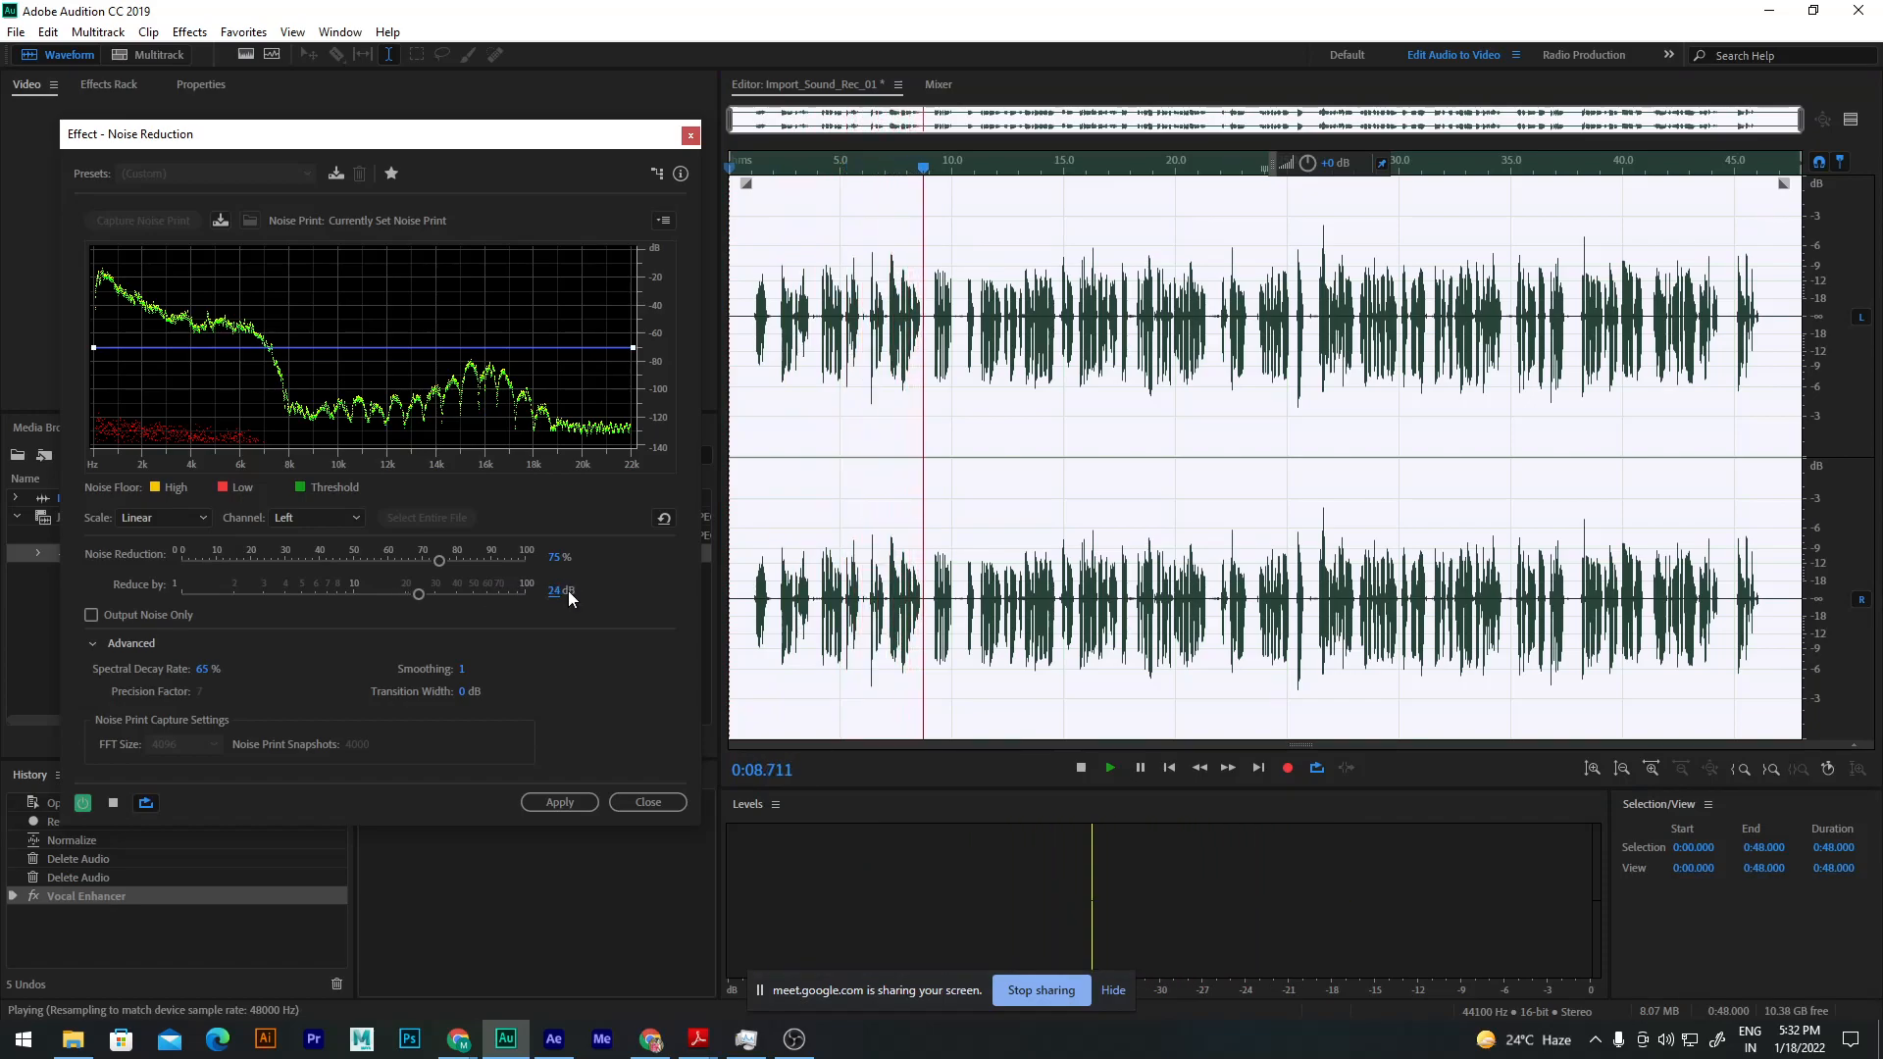
pyautogui.click(563, 594)
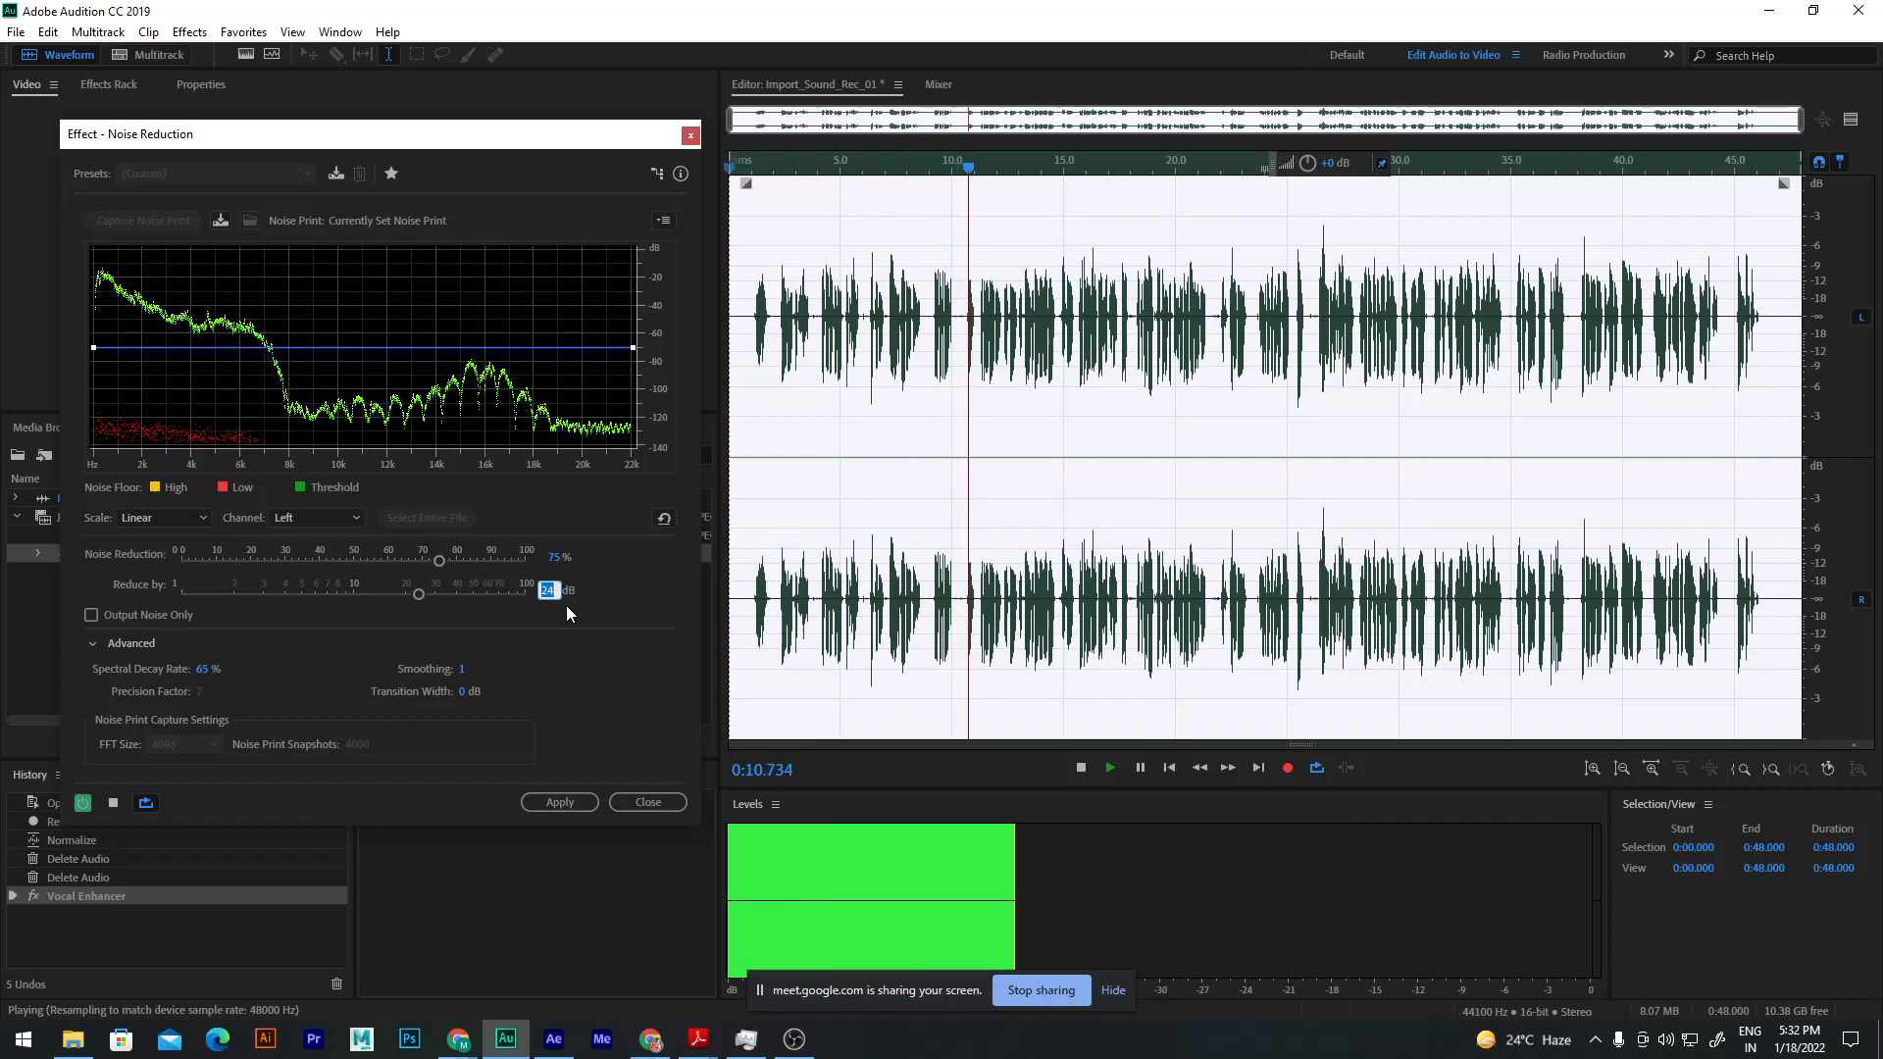
pyautogui.write('2')
pyautogui.press('Return')
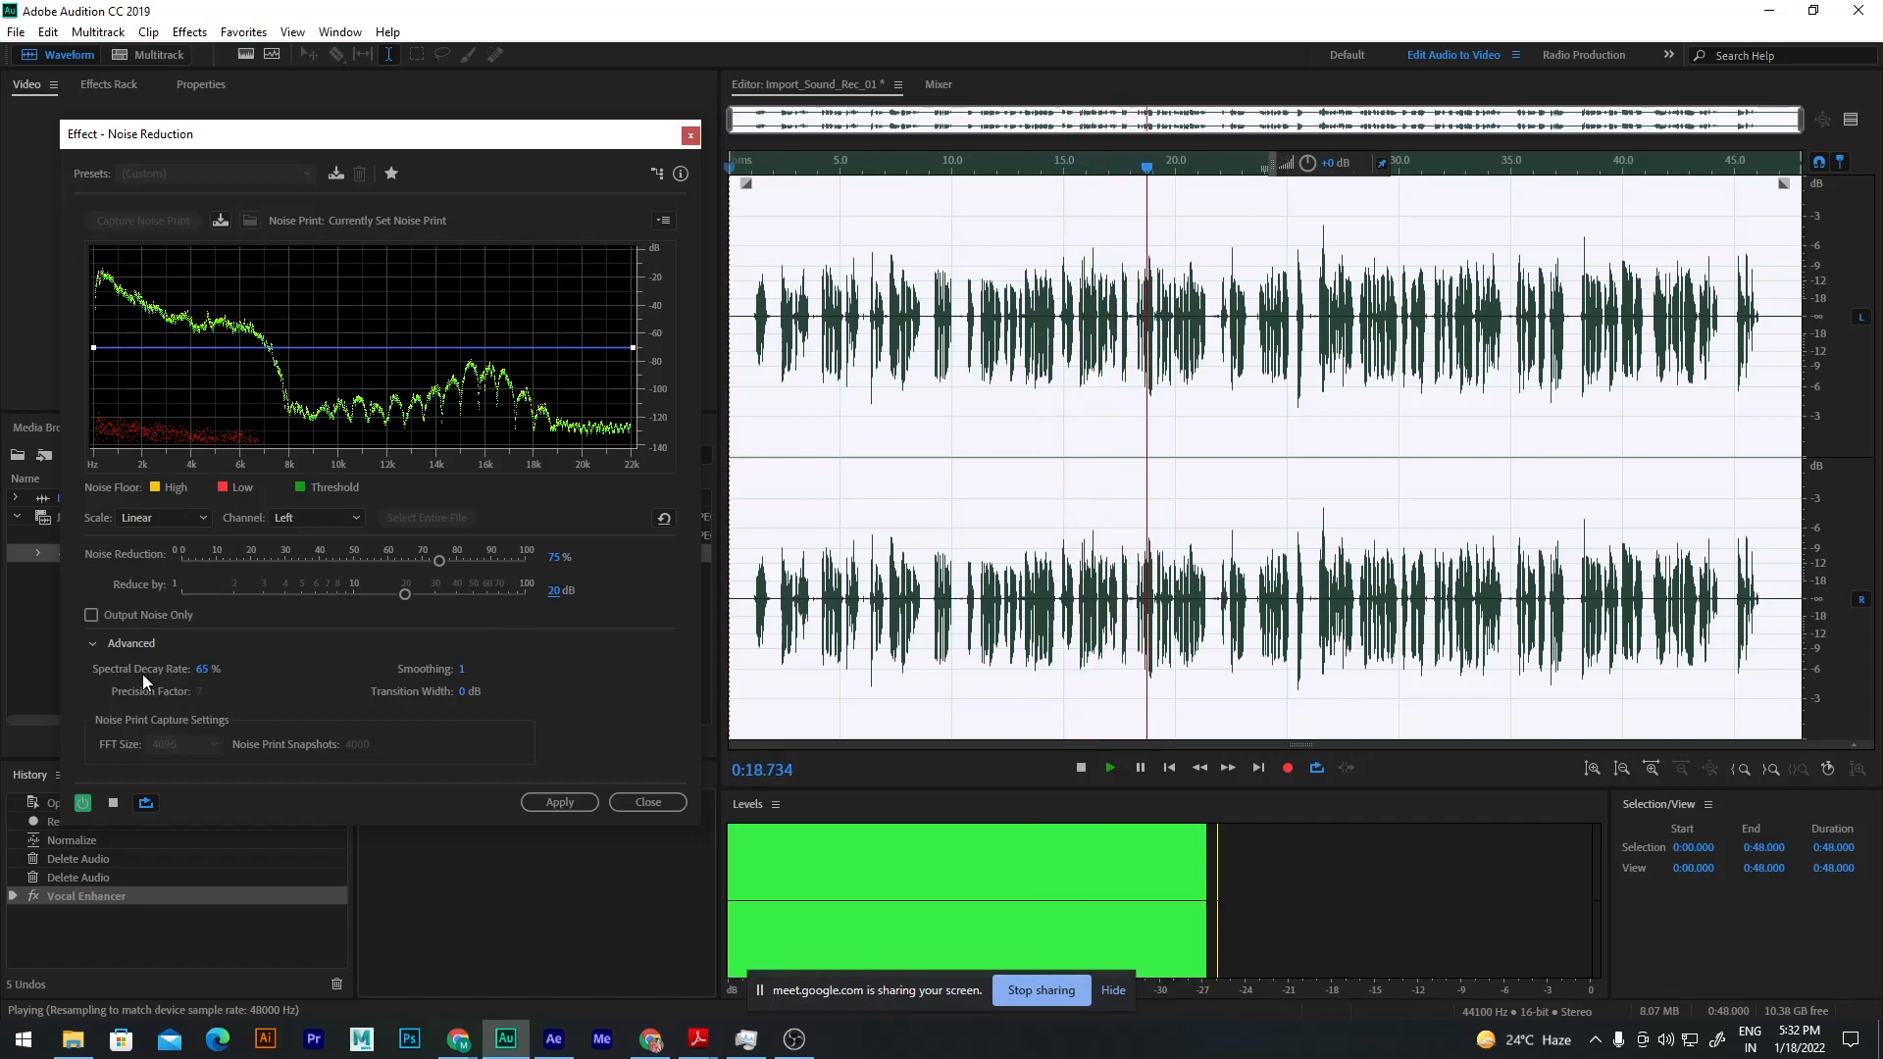
# Step: Set the Spectral Decay Rate to 0% and stop the preview after listening
pyautogui.click(204, 673)
pyautogui.write('0')
pyautogui.press('Return')
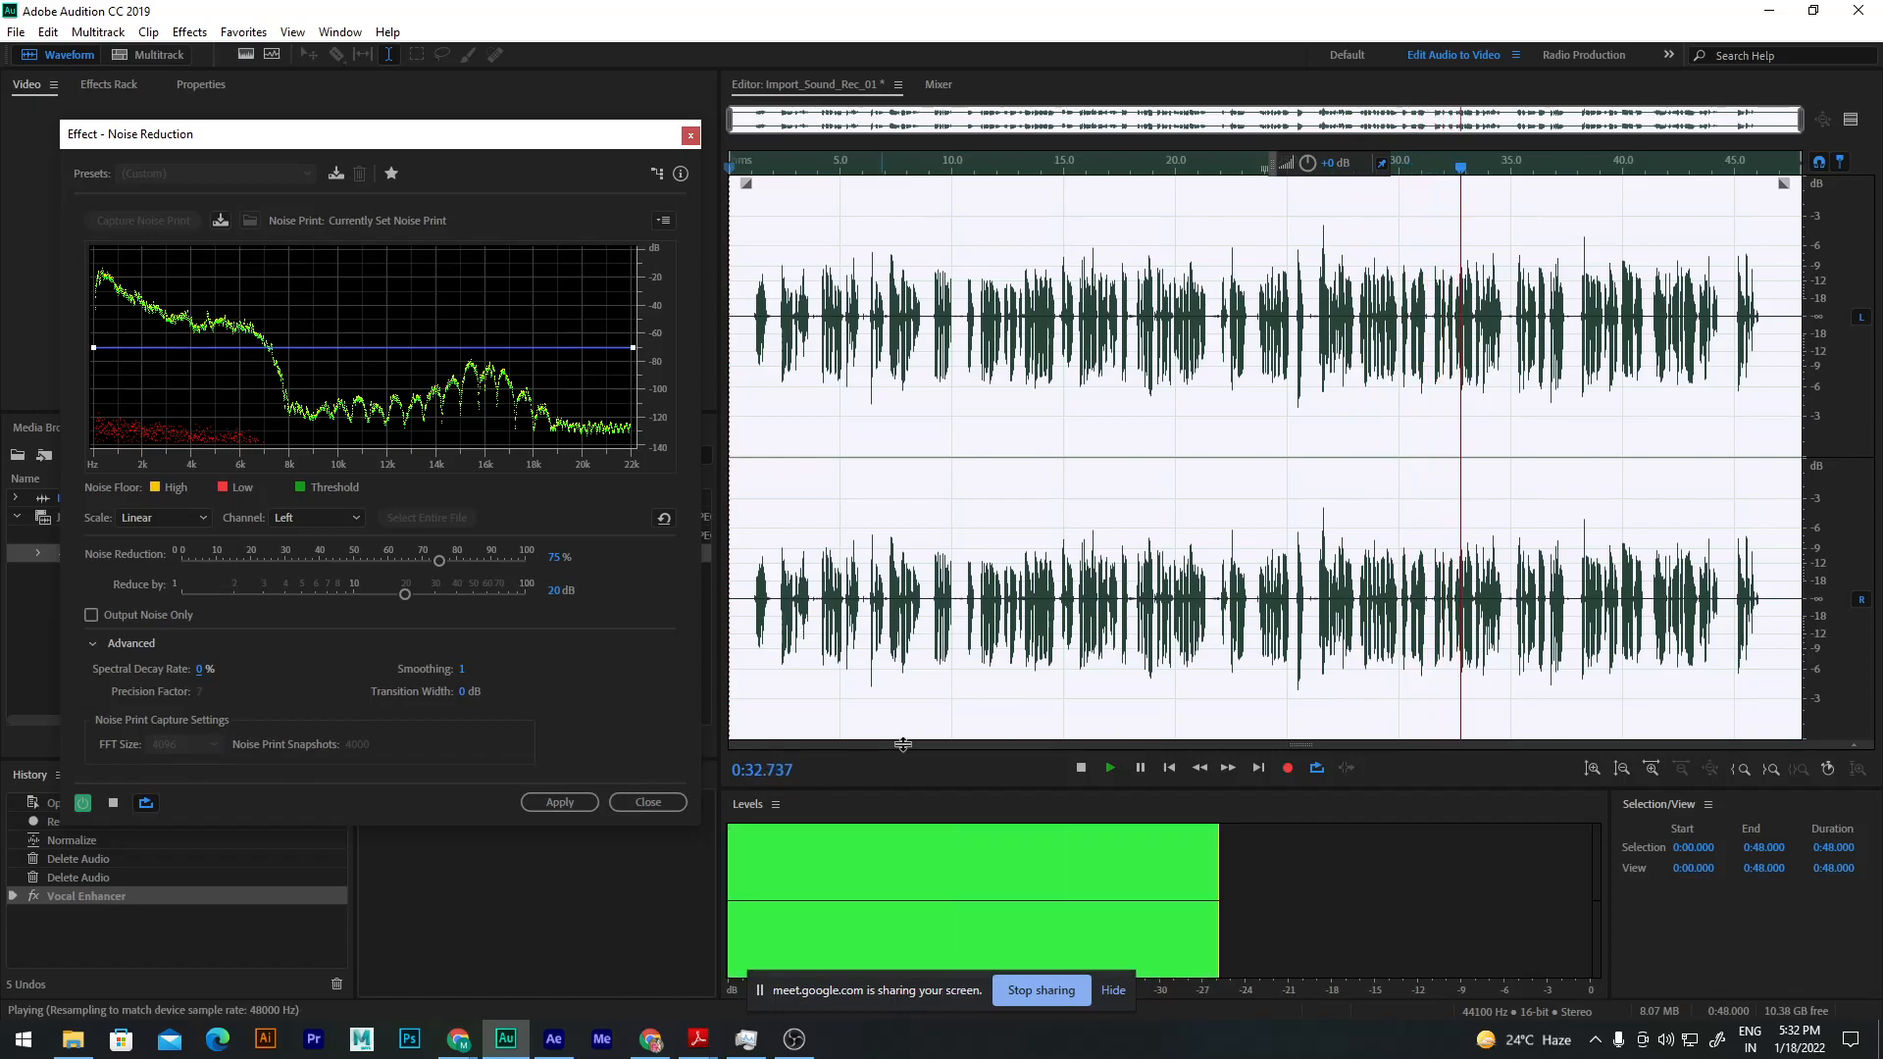
pyautogui.click(1083, 770)
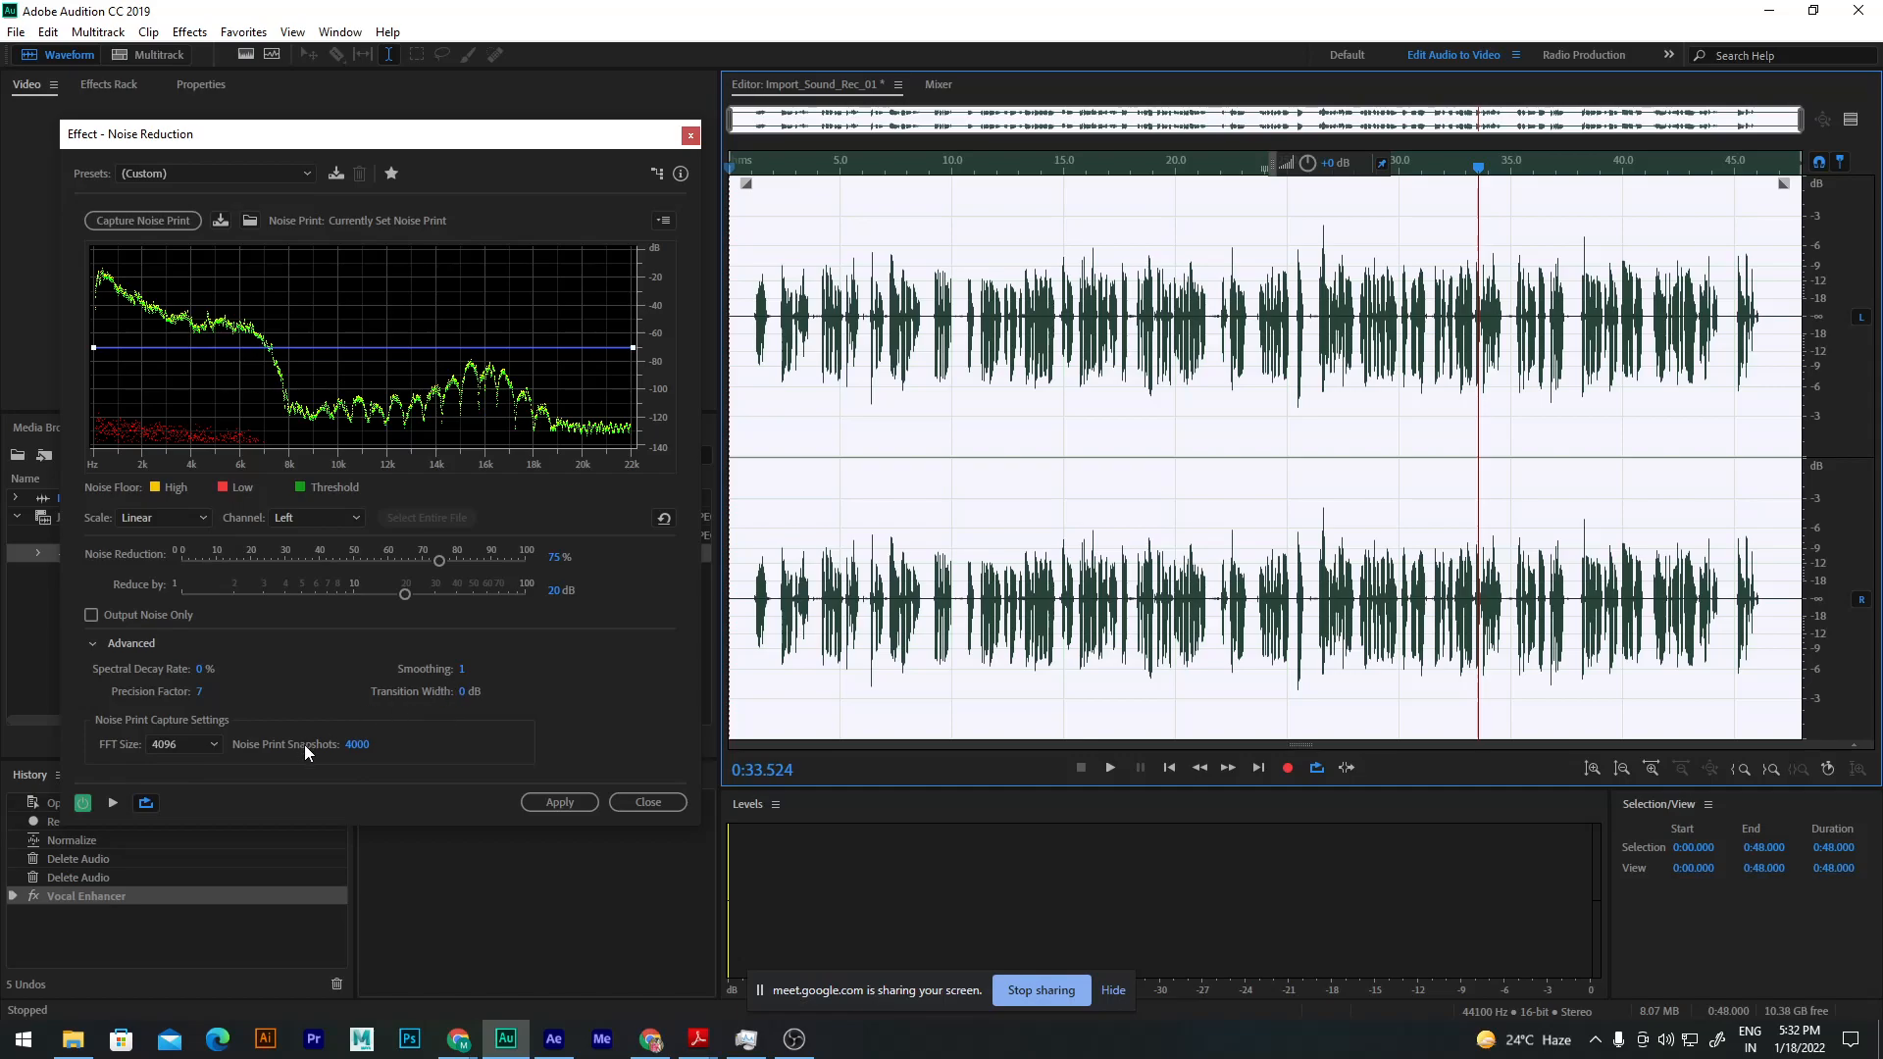
# Step: Set Smoothing to 5, preview from near the start, and apply Noise Reduction to the whole recording
pyautogui.click(461, 671)
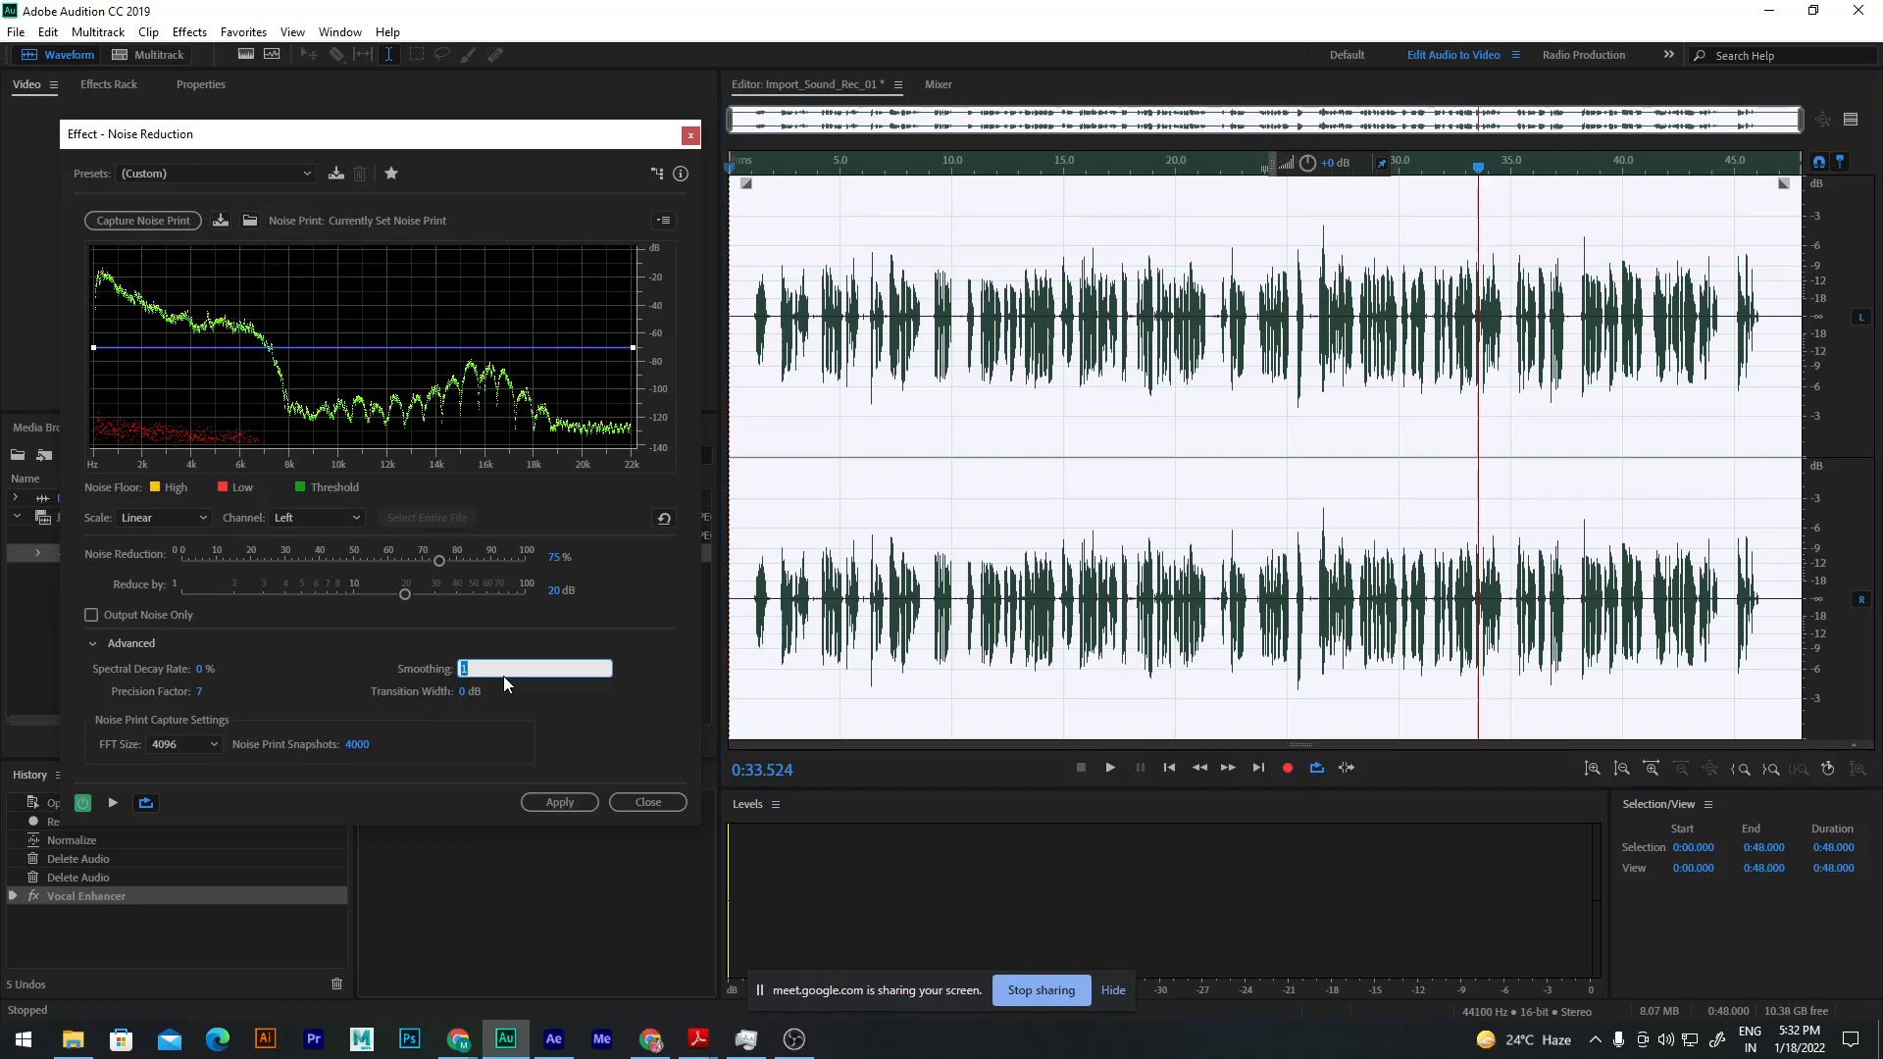
pyautogui.write('5')
pyautogui.press('Return')
pyautogui.click(114, 803)
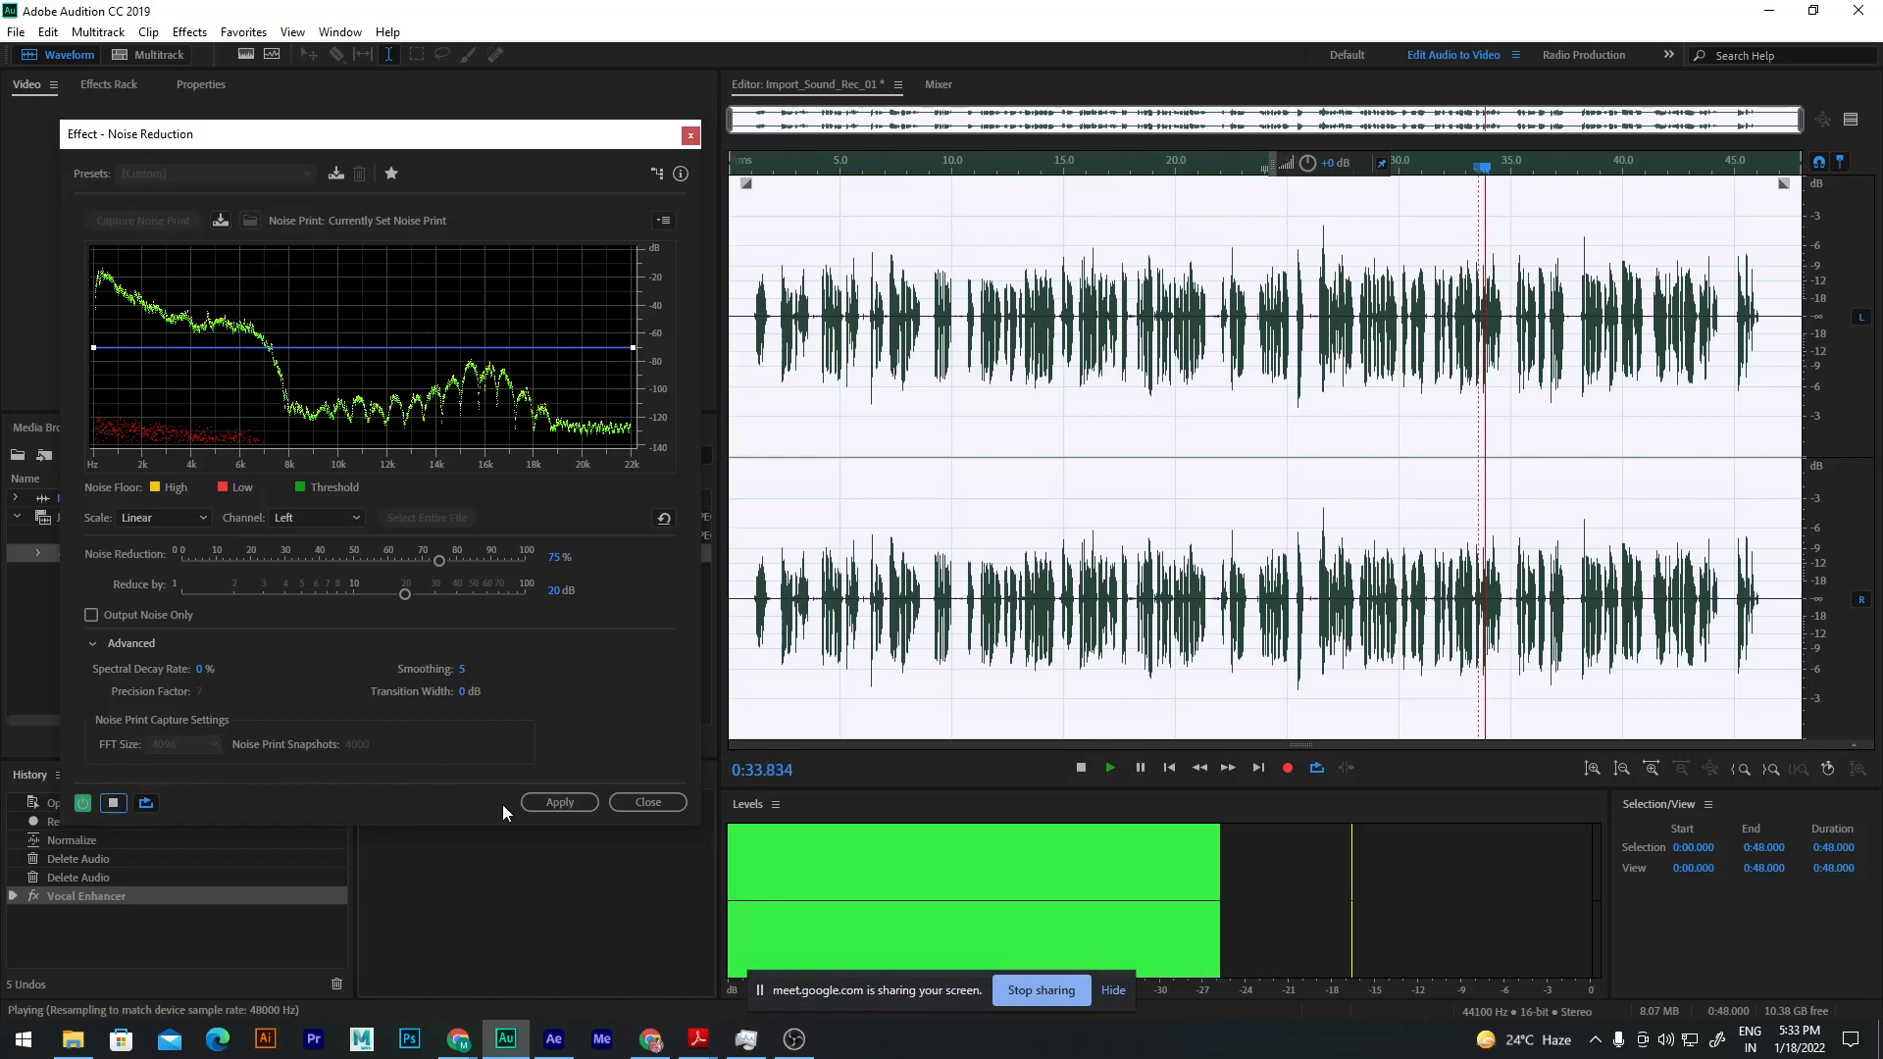
pyautogui.click(768, 165)
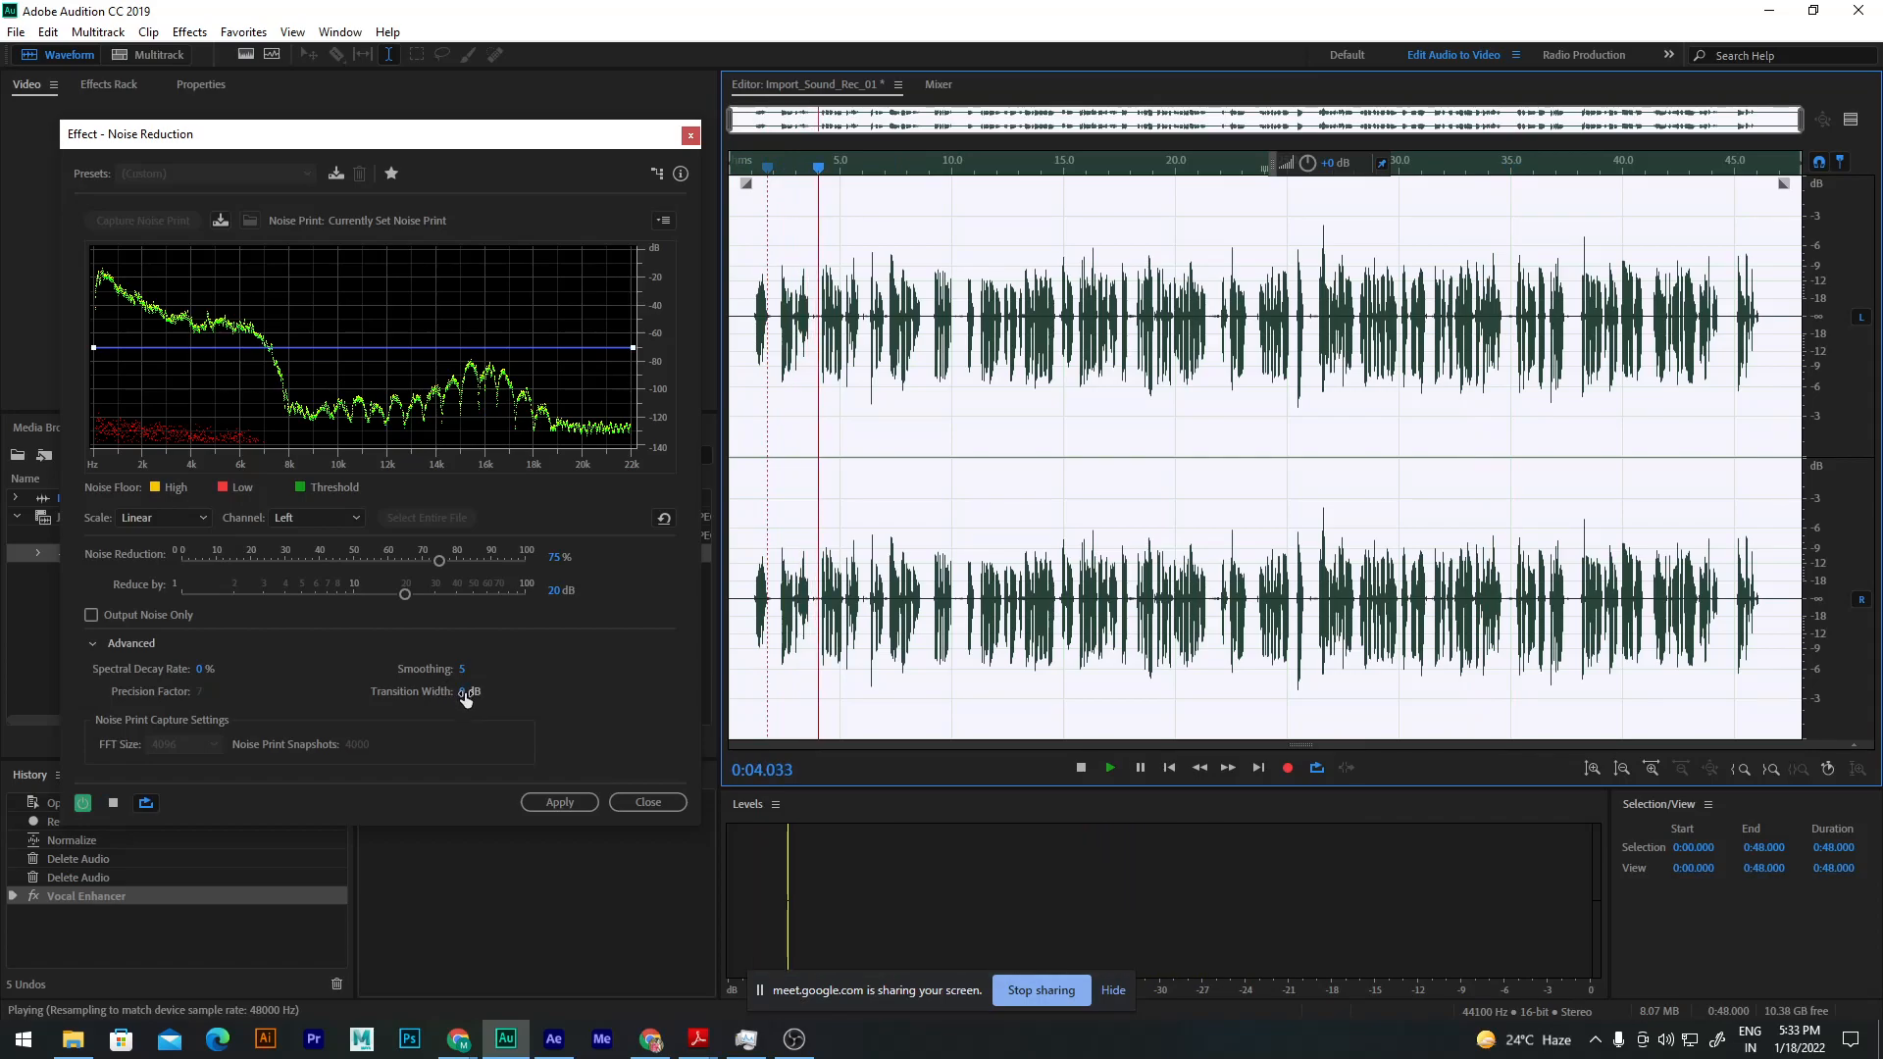
pyautogui.click(557, 804)
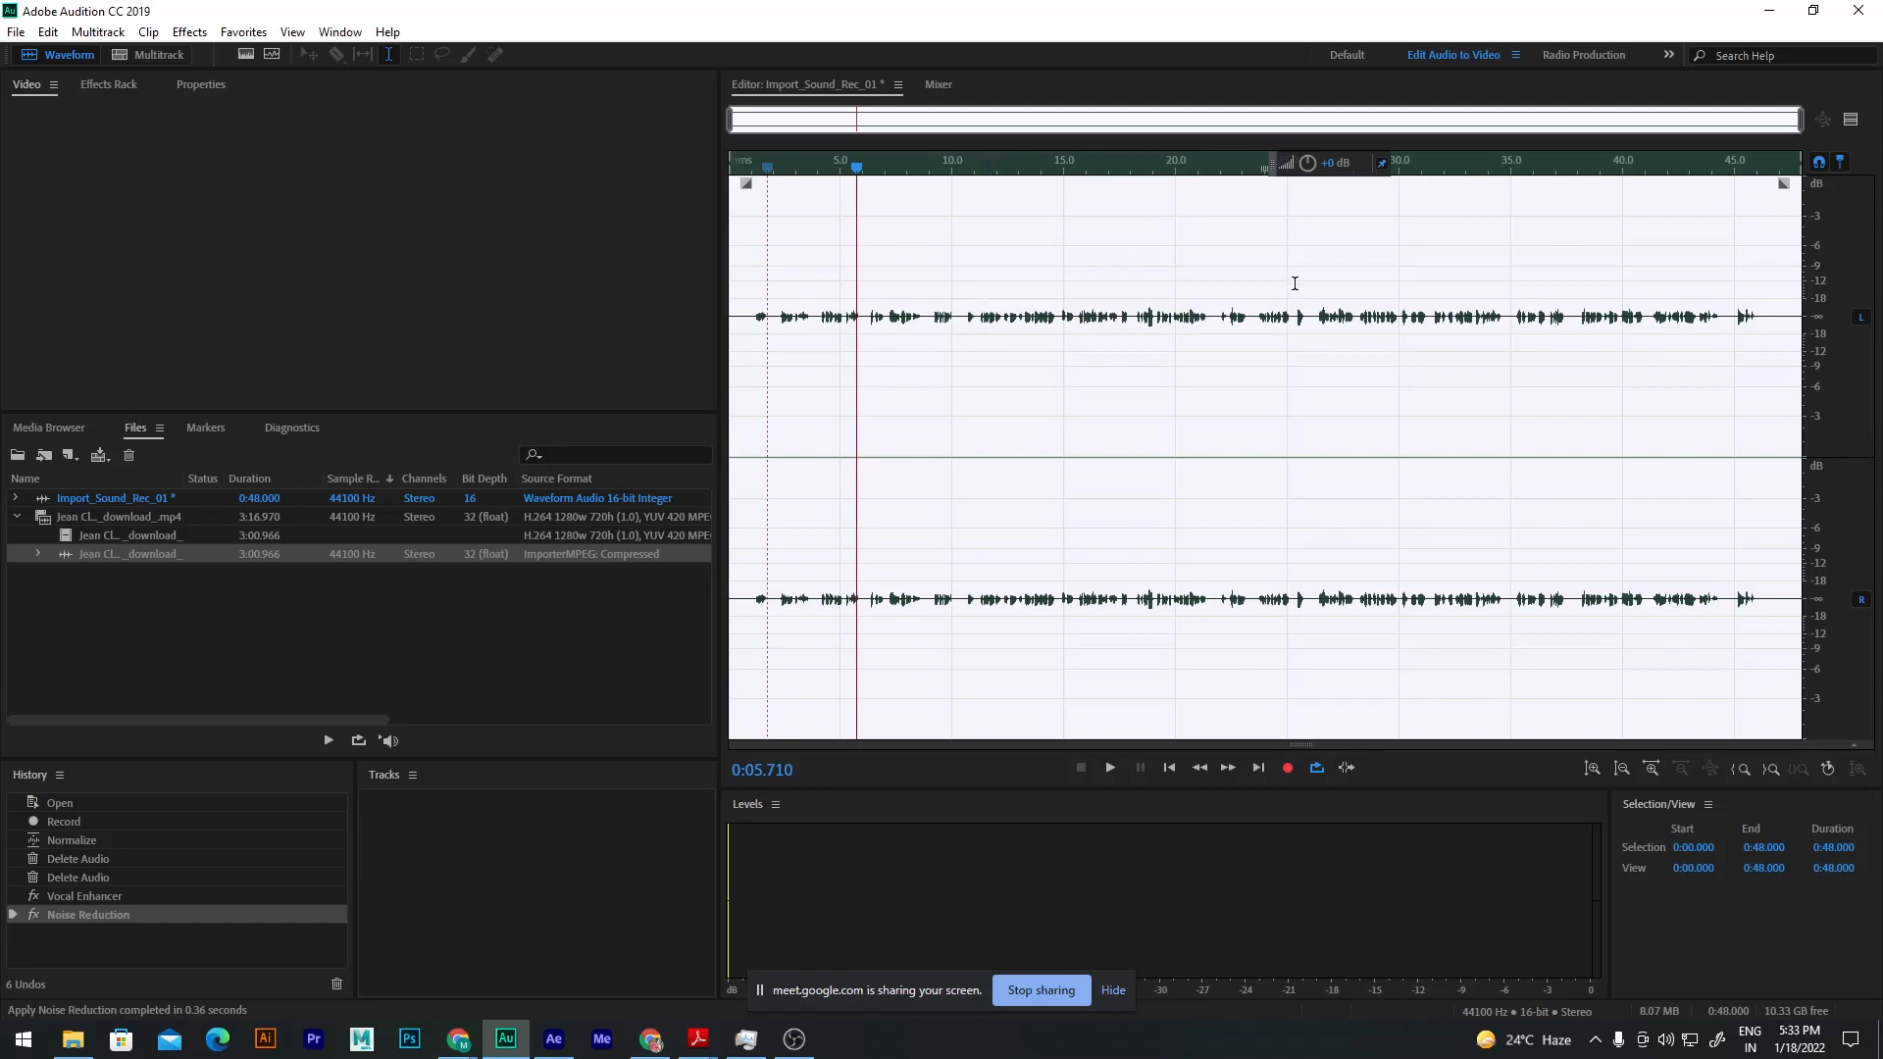
# Step: Reveal the spectral frequency display beneath the recording's waveform
pyautogui.moveTo(1301, 744); pyautogui.dragTo(1302, 475)
pyautogui.click(1136, 584)
pyautogui.scroll(10, 815, 638)
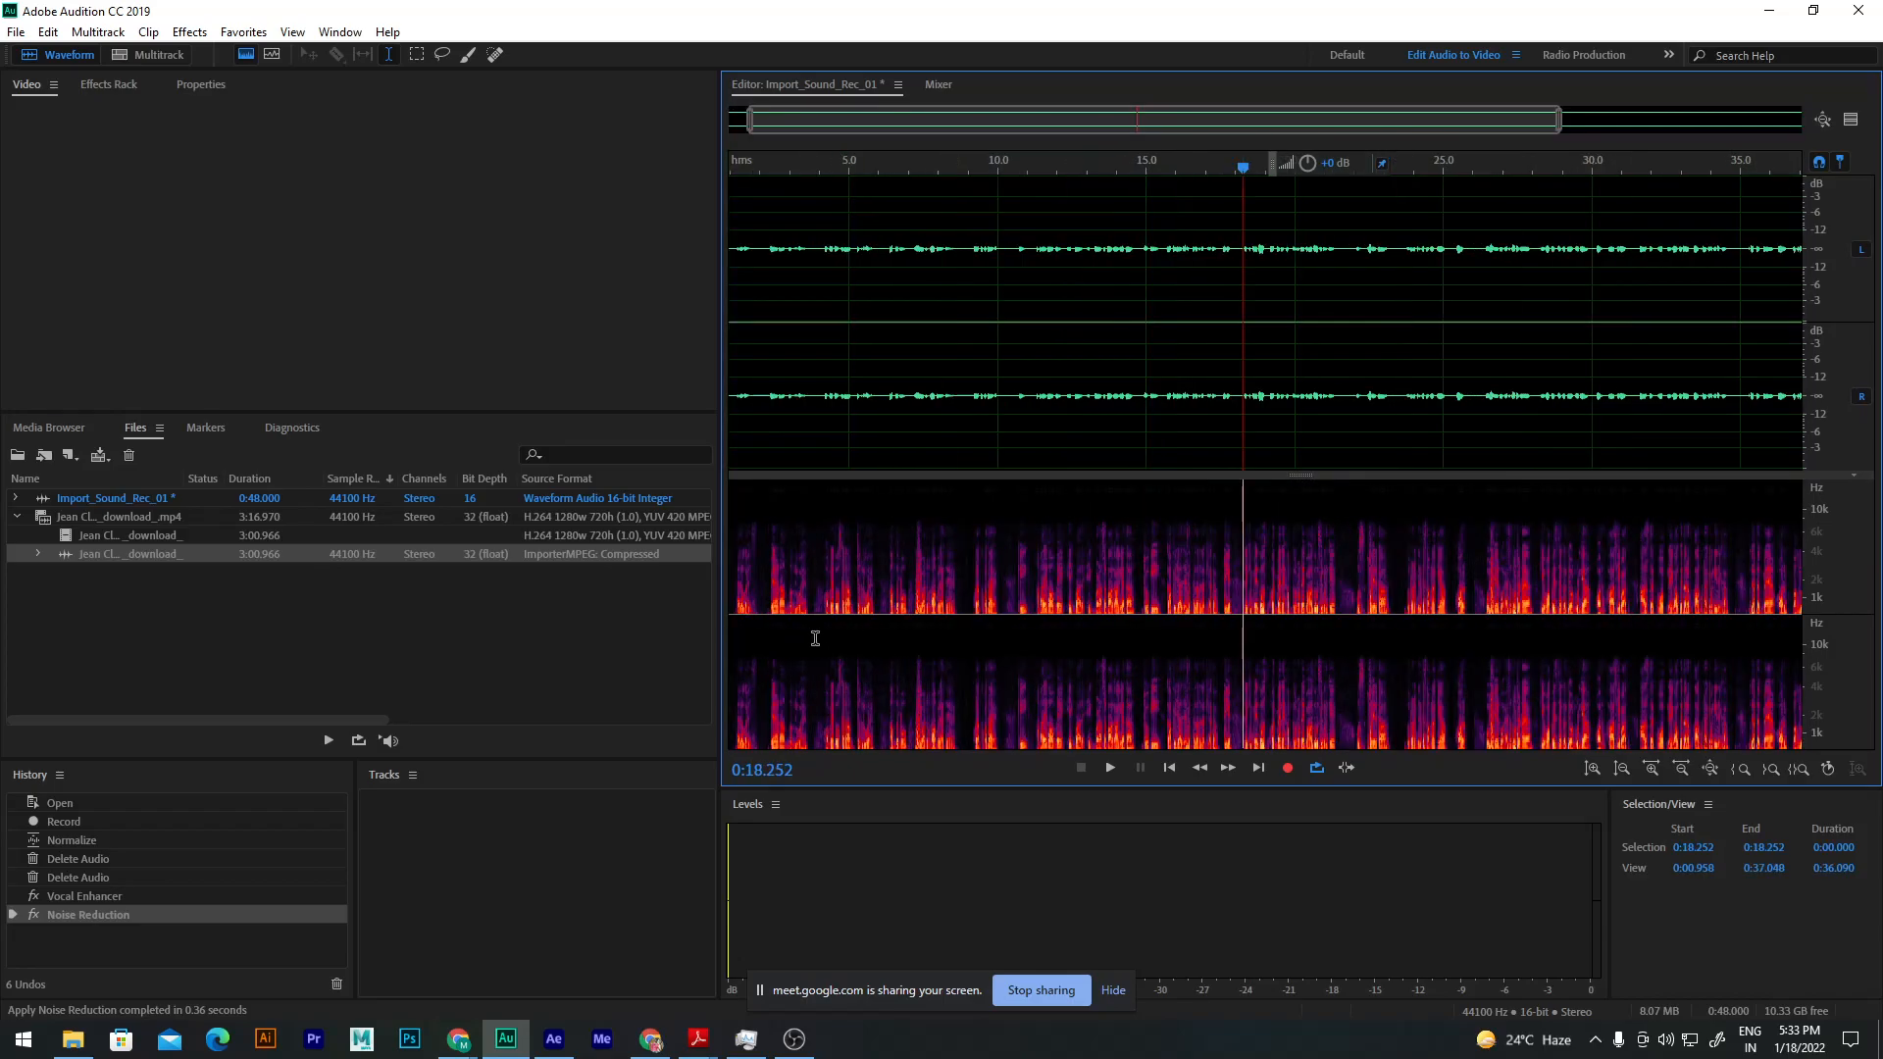
# Step: Silence the faint noise between the spoken parts, from 0:03.642 to 0:04.151
pyautogui.moveTo(787, 403); pyautogui.dragTo(1274, 592)
pyautogui.click(878, 553)
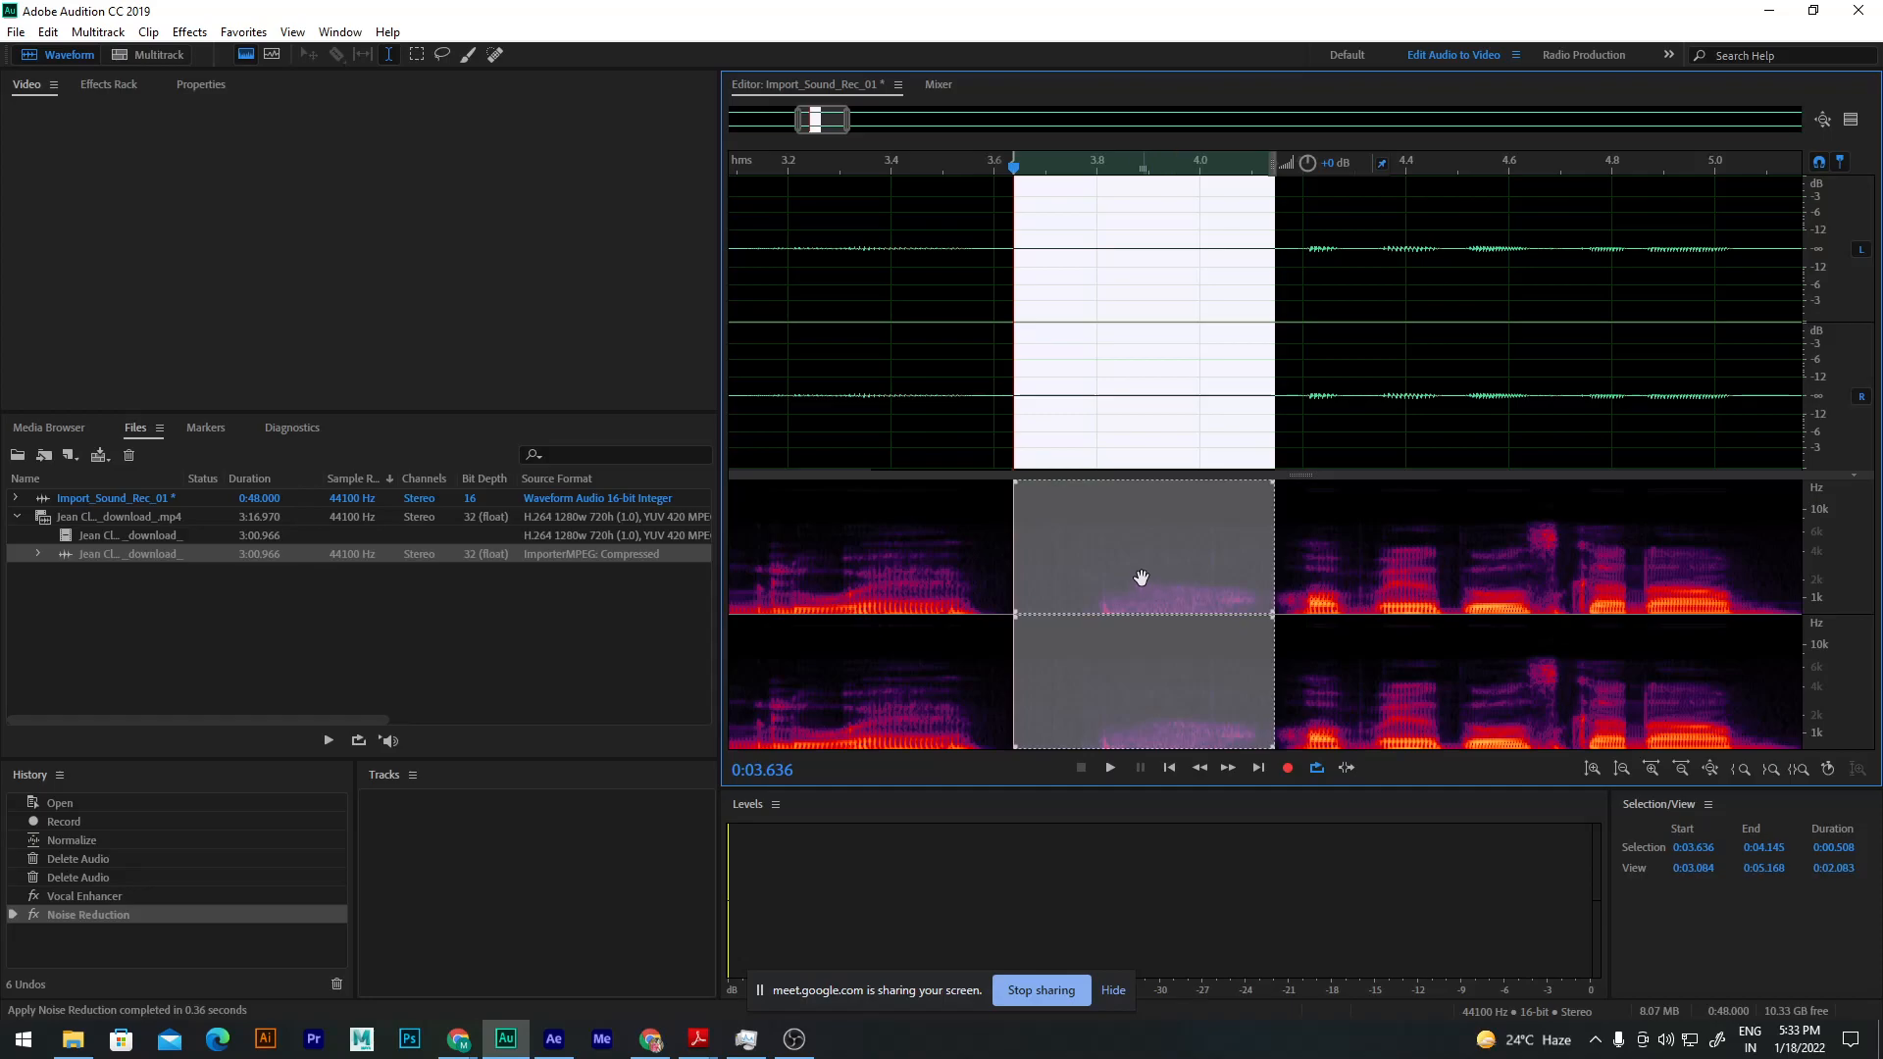
pyautogui.moveTo(1136, 580)
pyautogui.mouseDown()
pyautogui.moveTo(1110, 576)
pyautogui.moveTo(1139, 580)
pyautogui.mouseUp()
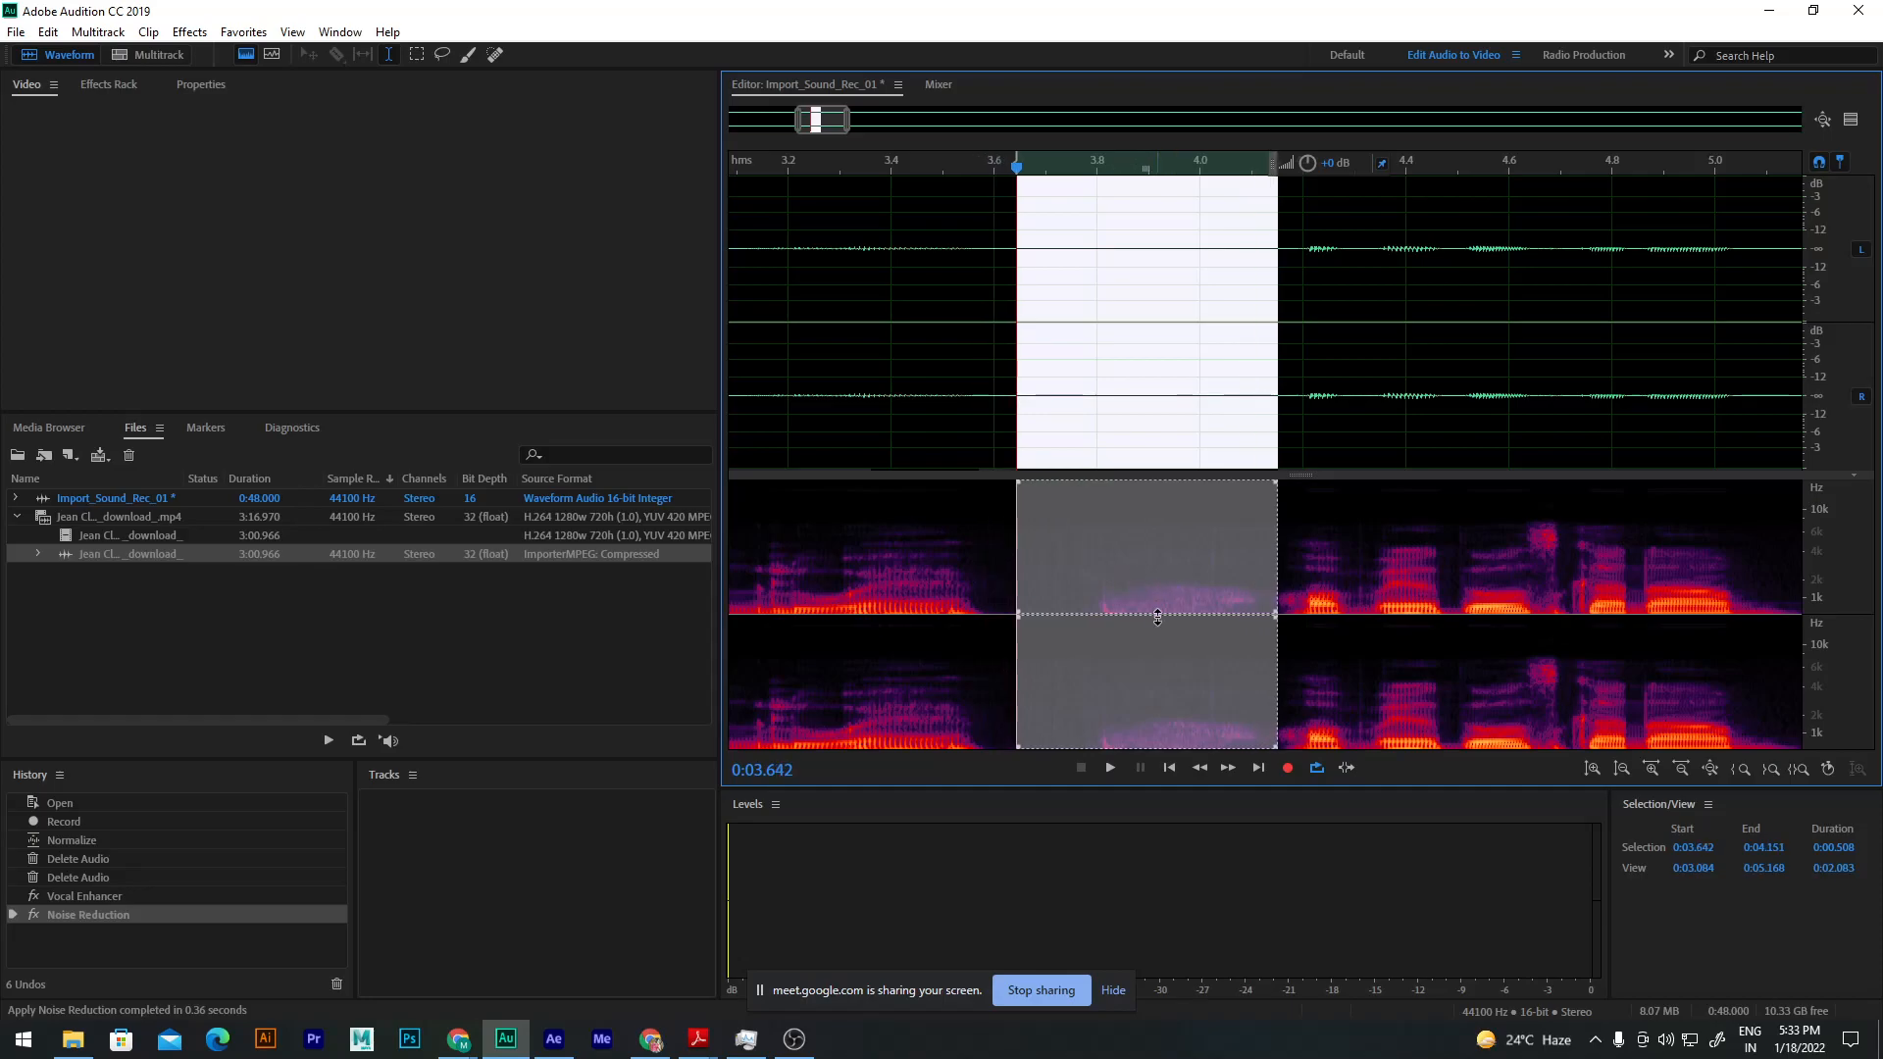
pyautogui.rightClick(1109, 402)
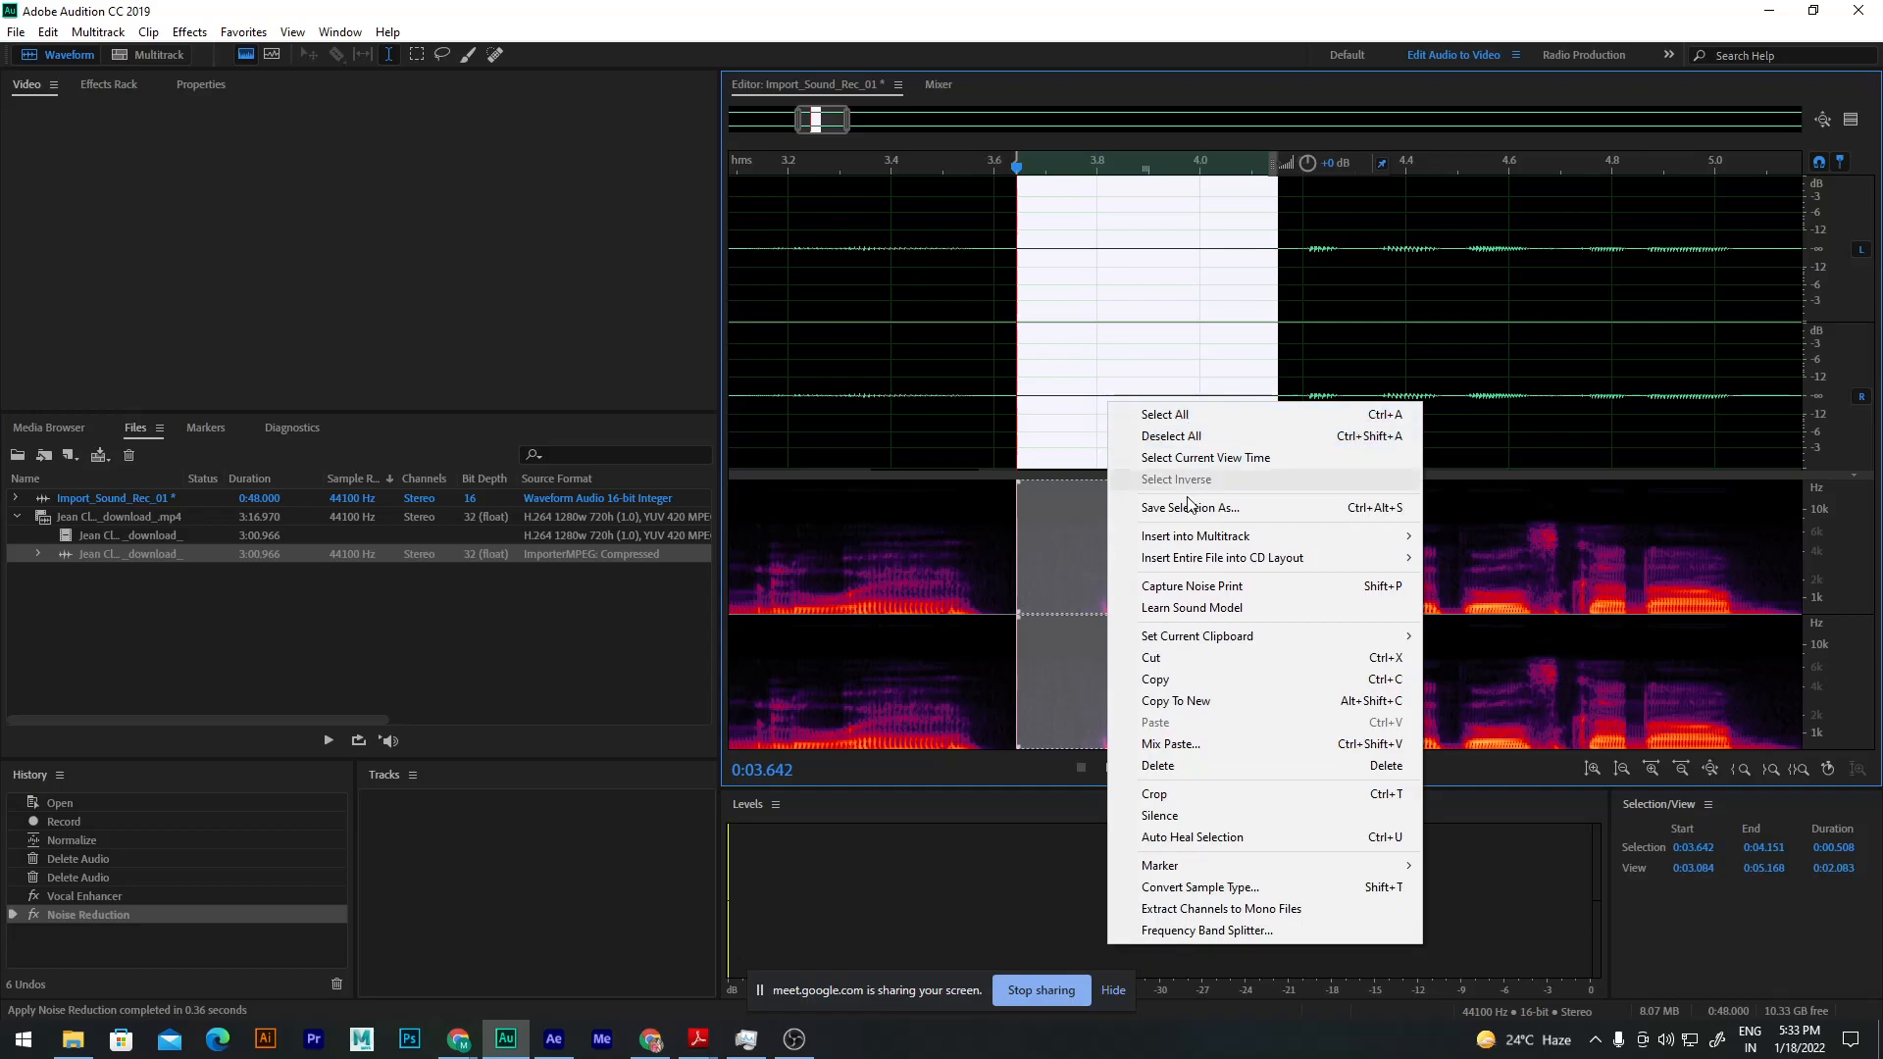
pyautogui.click(1160, 815)
pyautogui.click(1114, 420)
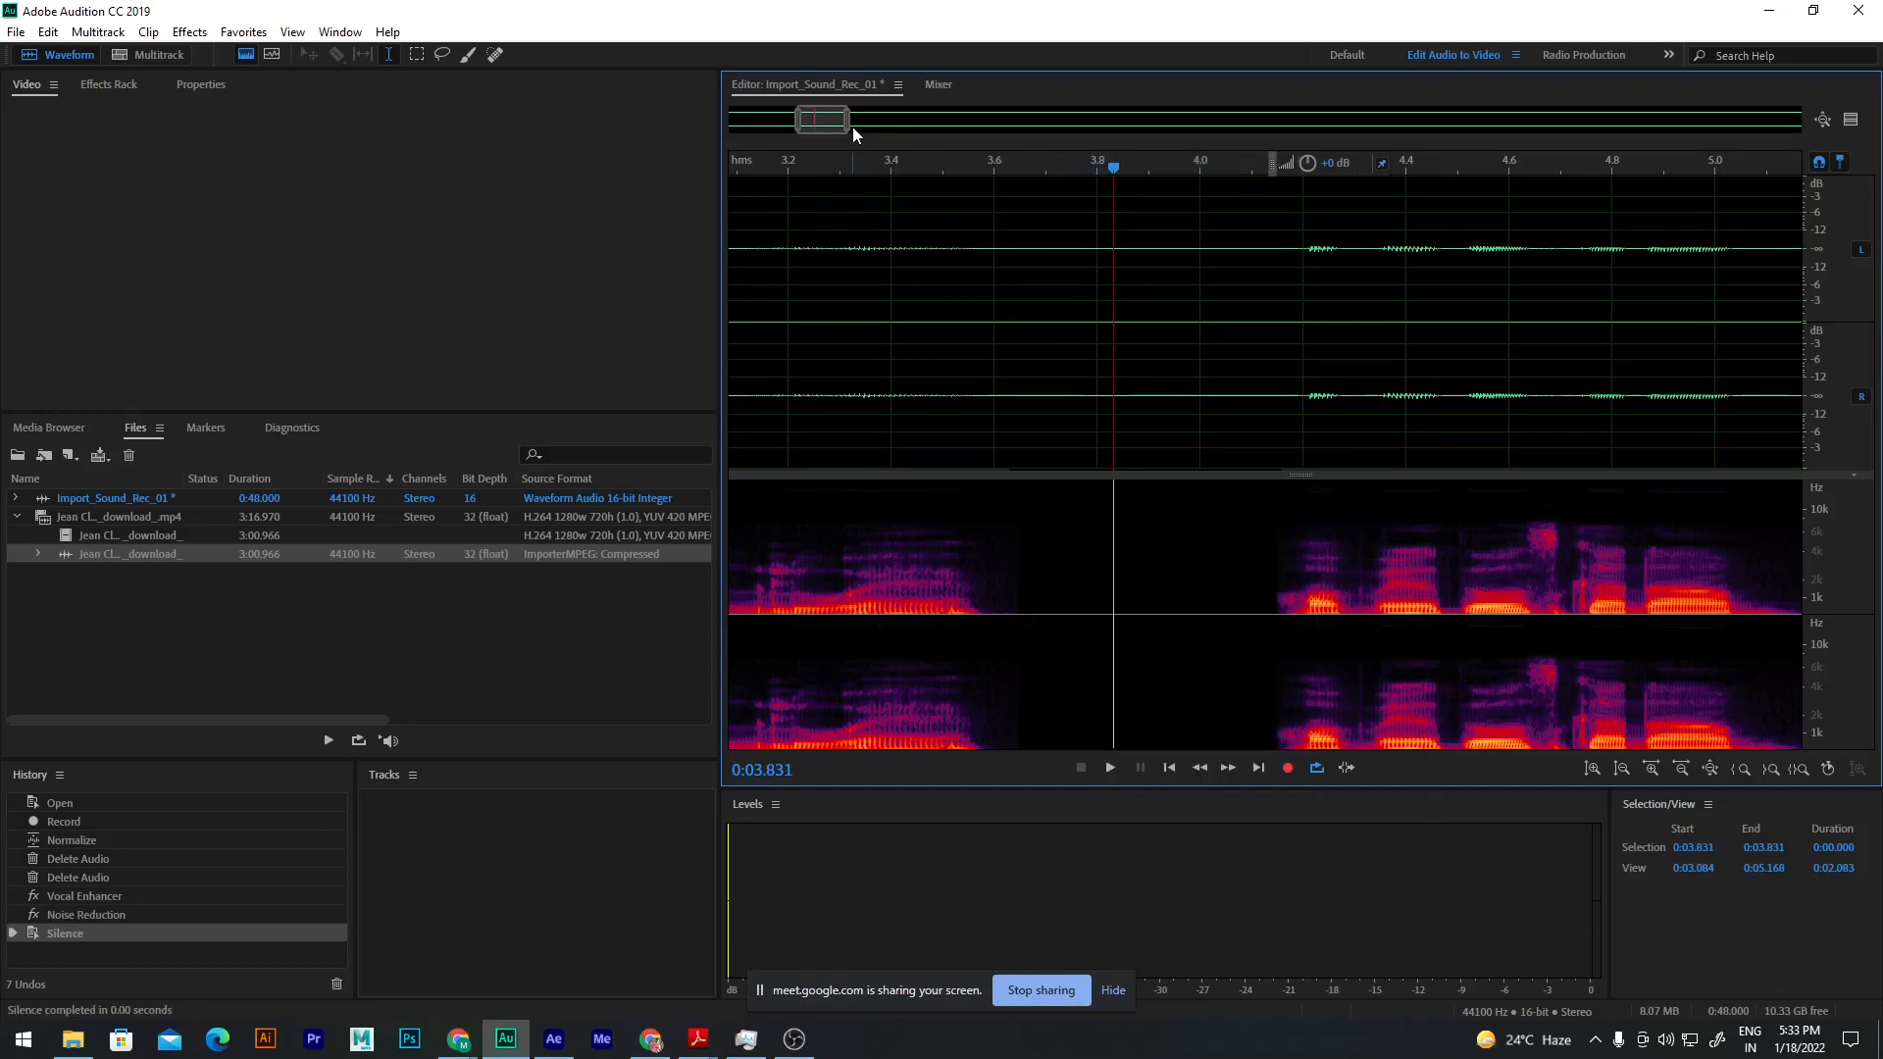
# Step: Examine the full recording's waveform and spectral display, including the passage around 8 seconds, for remaining noise
pyautogui.moveTo(850, 120); pyautogui.dragTo(1873, 123)
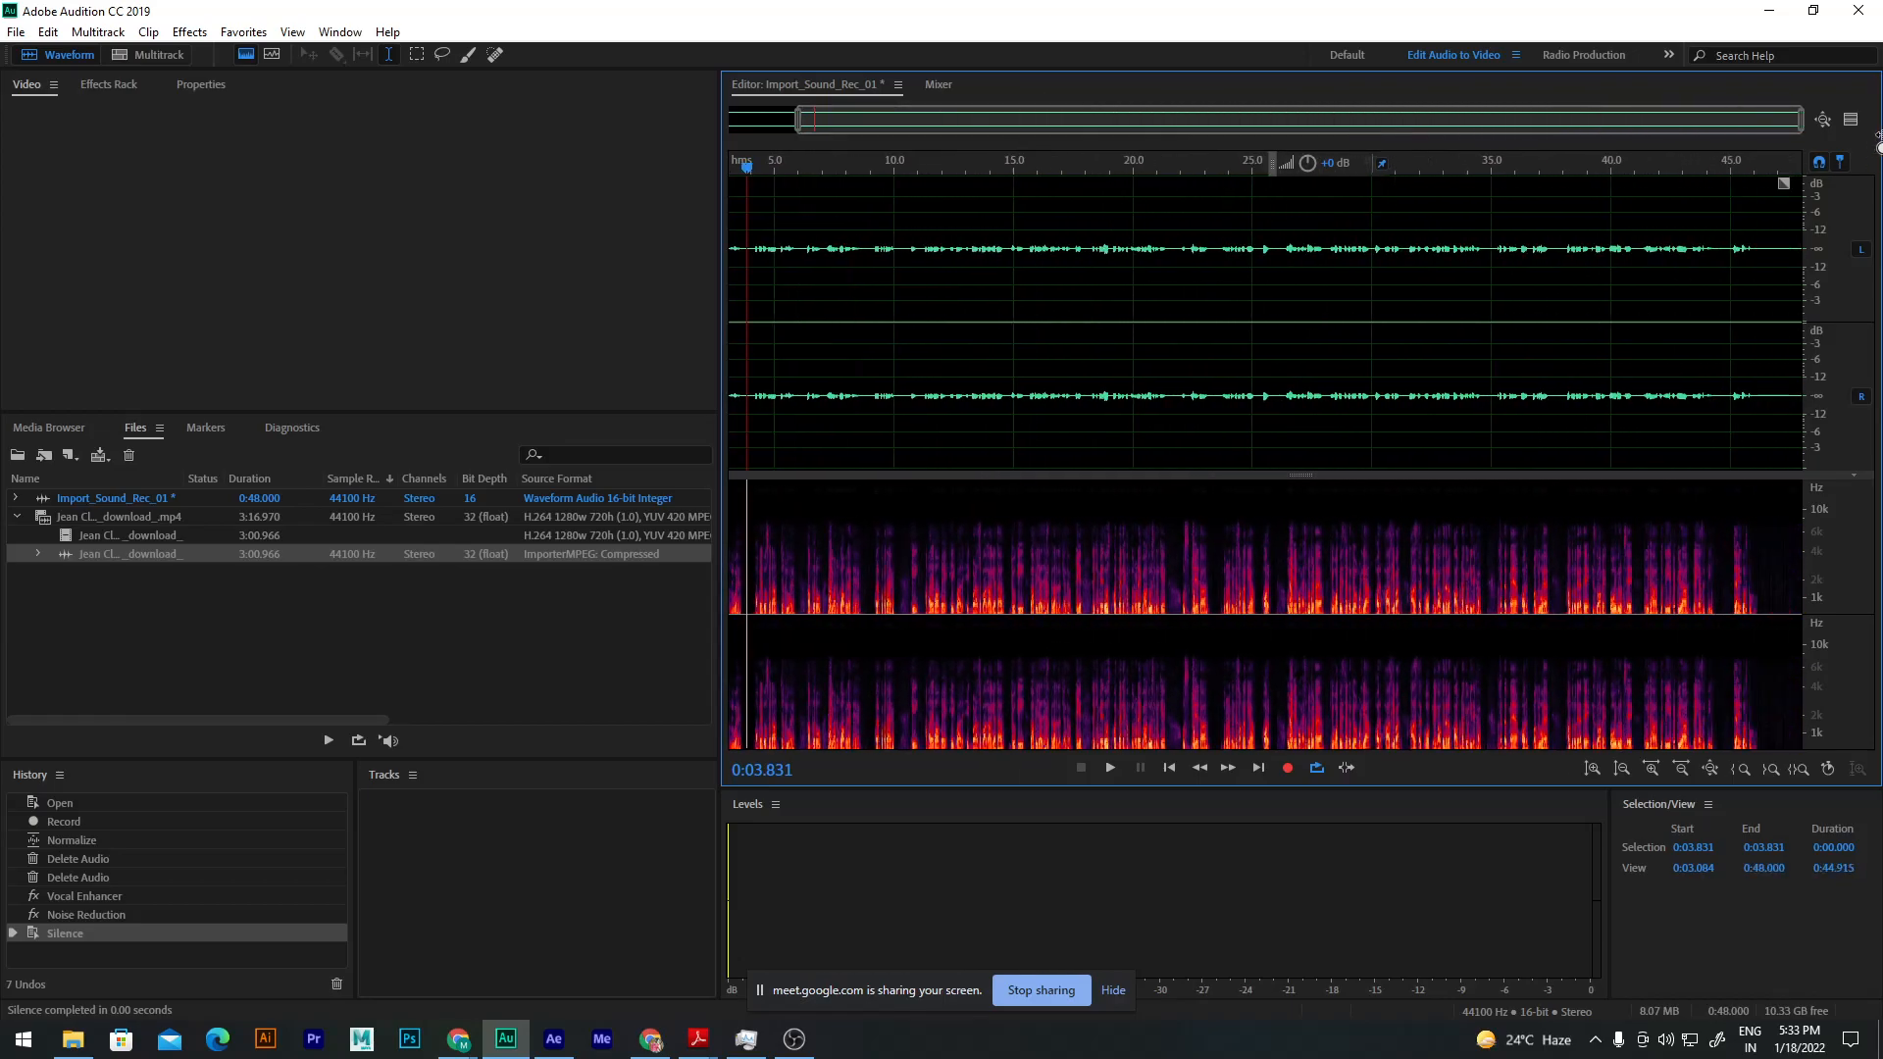
pyautogui.moveTo(798, 120); pyautogui.dragTo(647, 133)
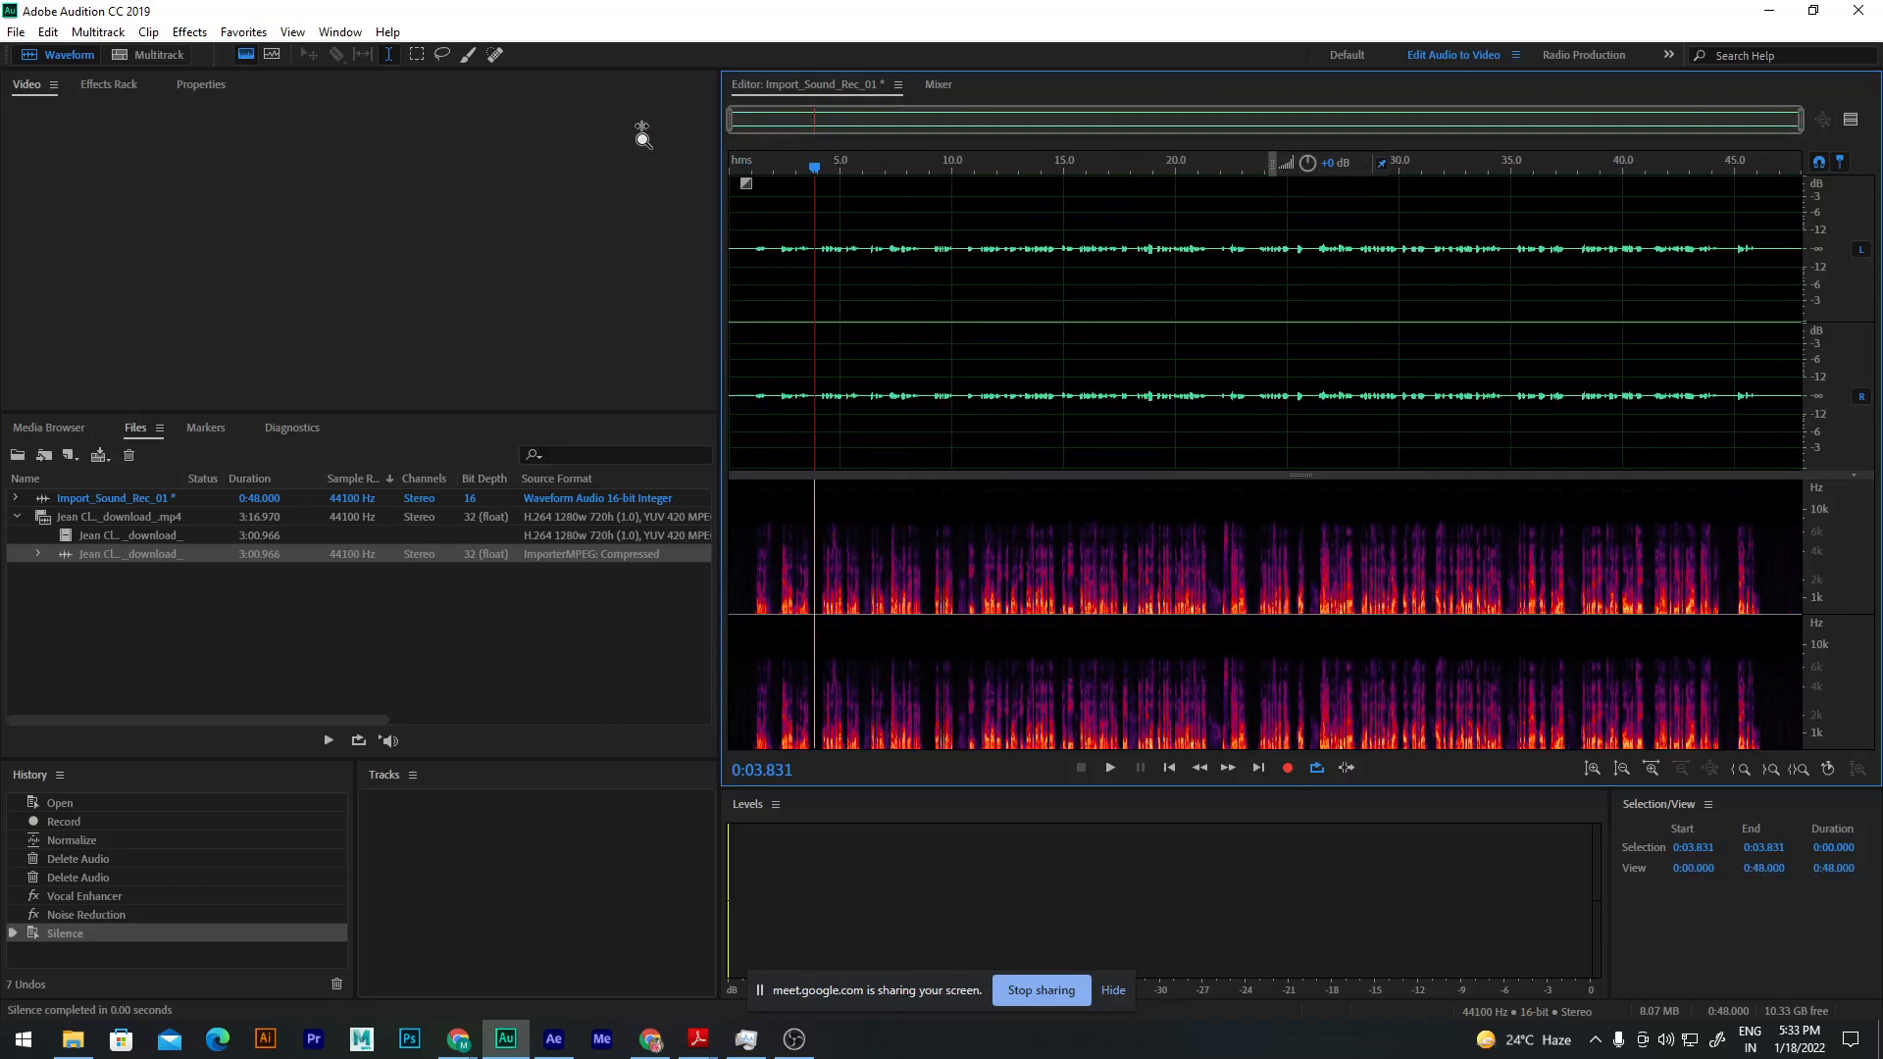
pyautogui.click(789, 255)
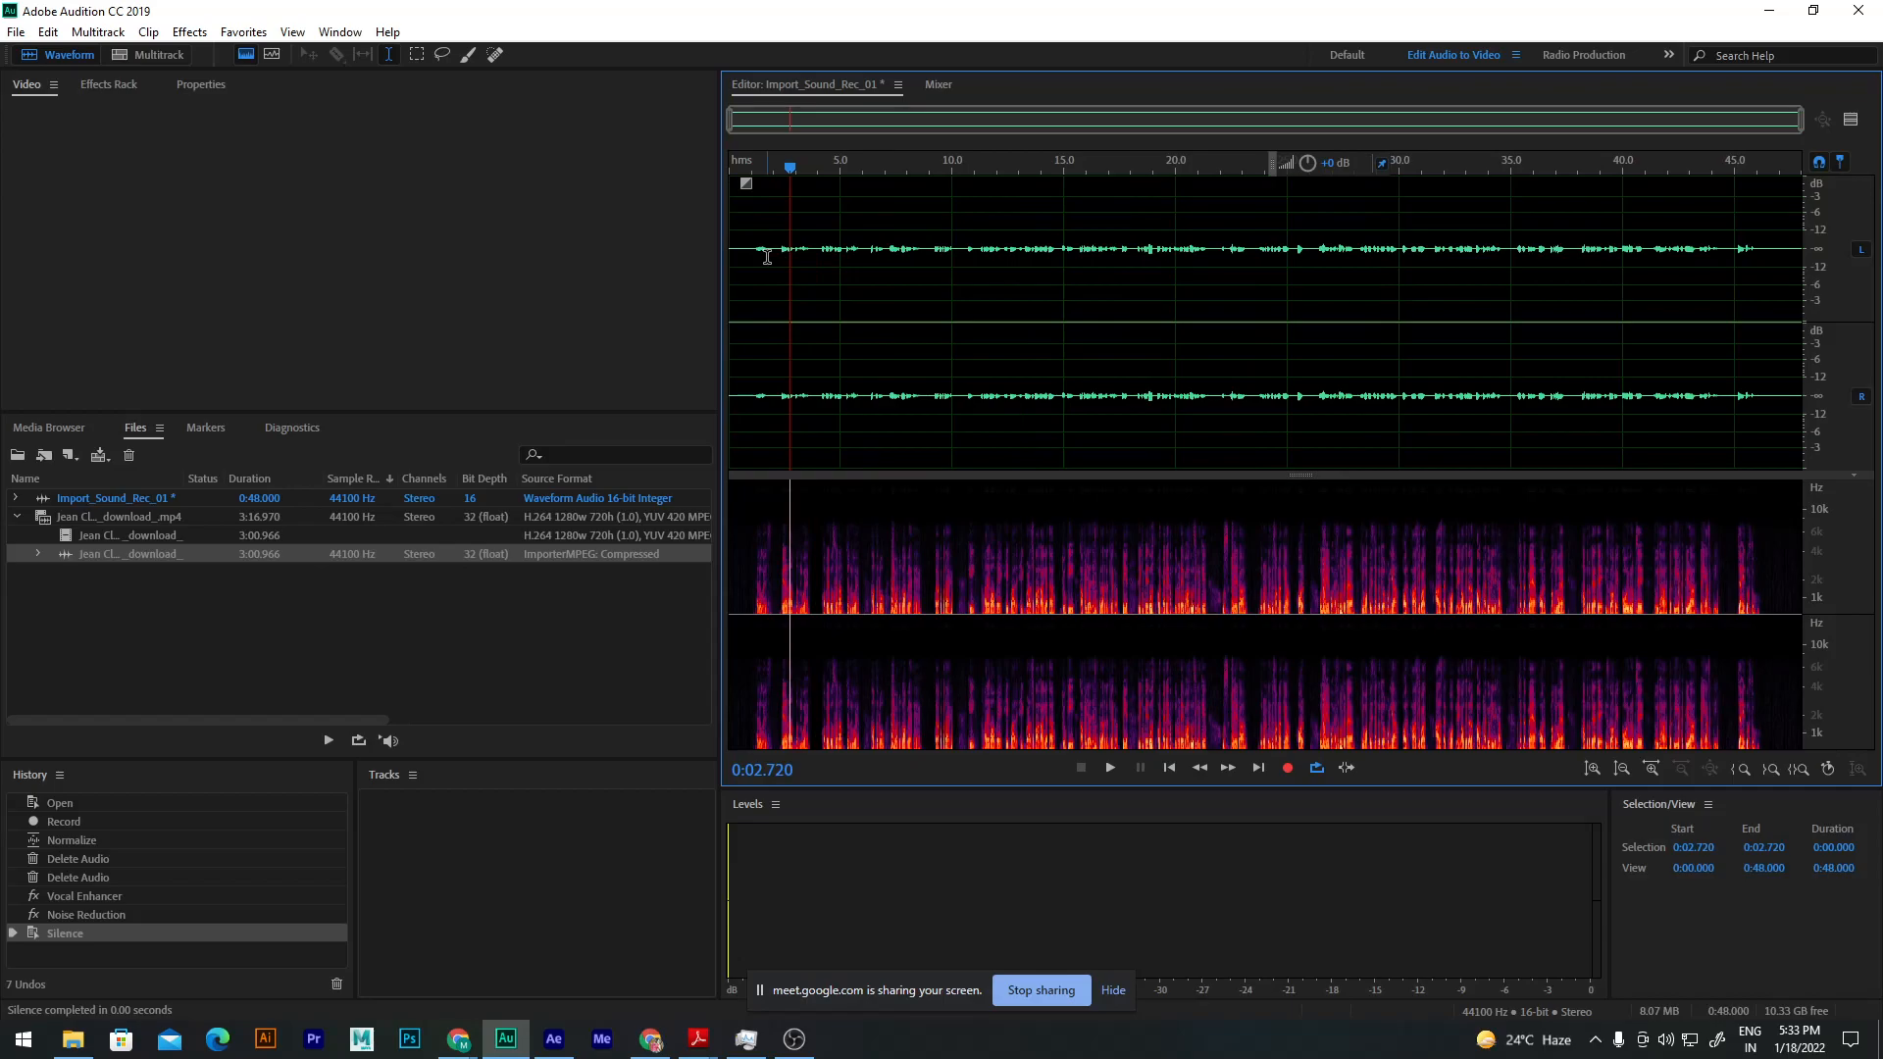
pyautogui.hotkey('ctrl', 'a')
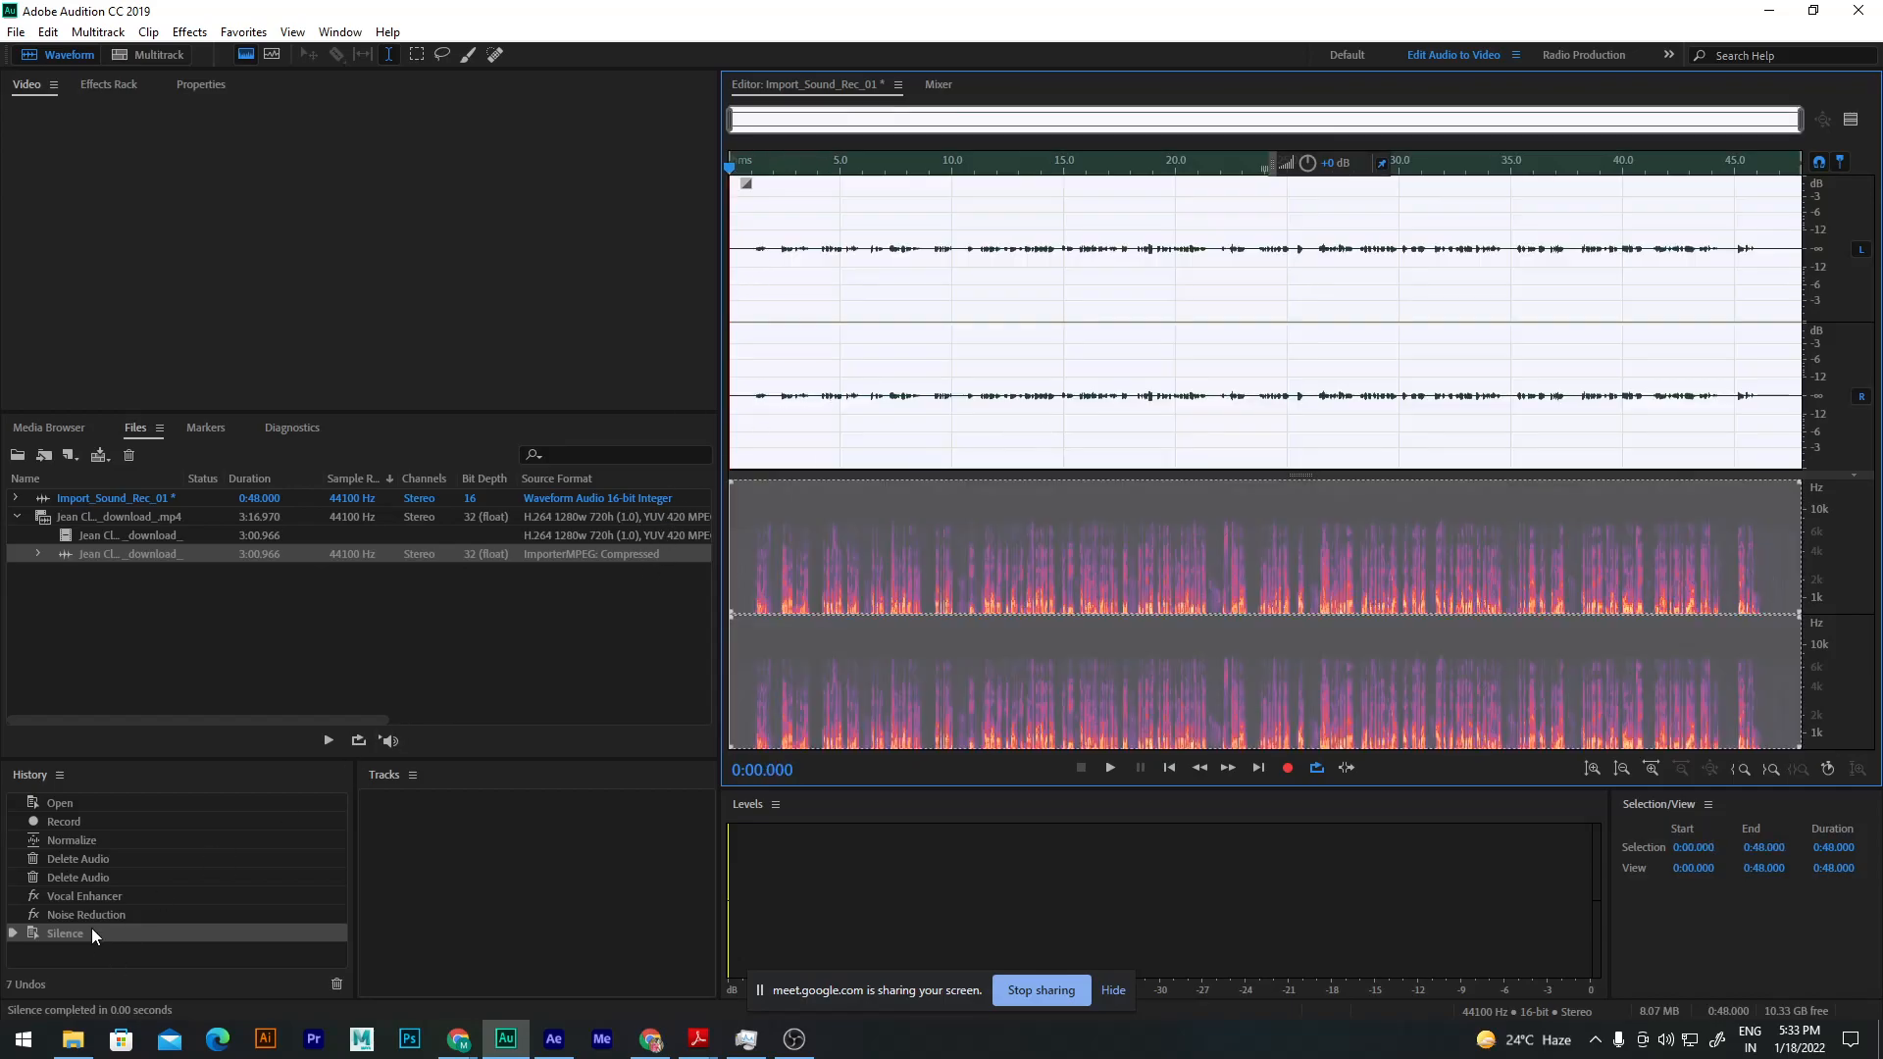
pyautogui.click(1265, 400)
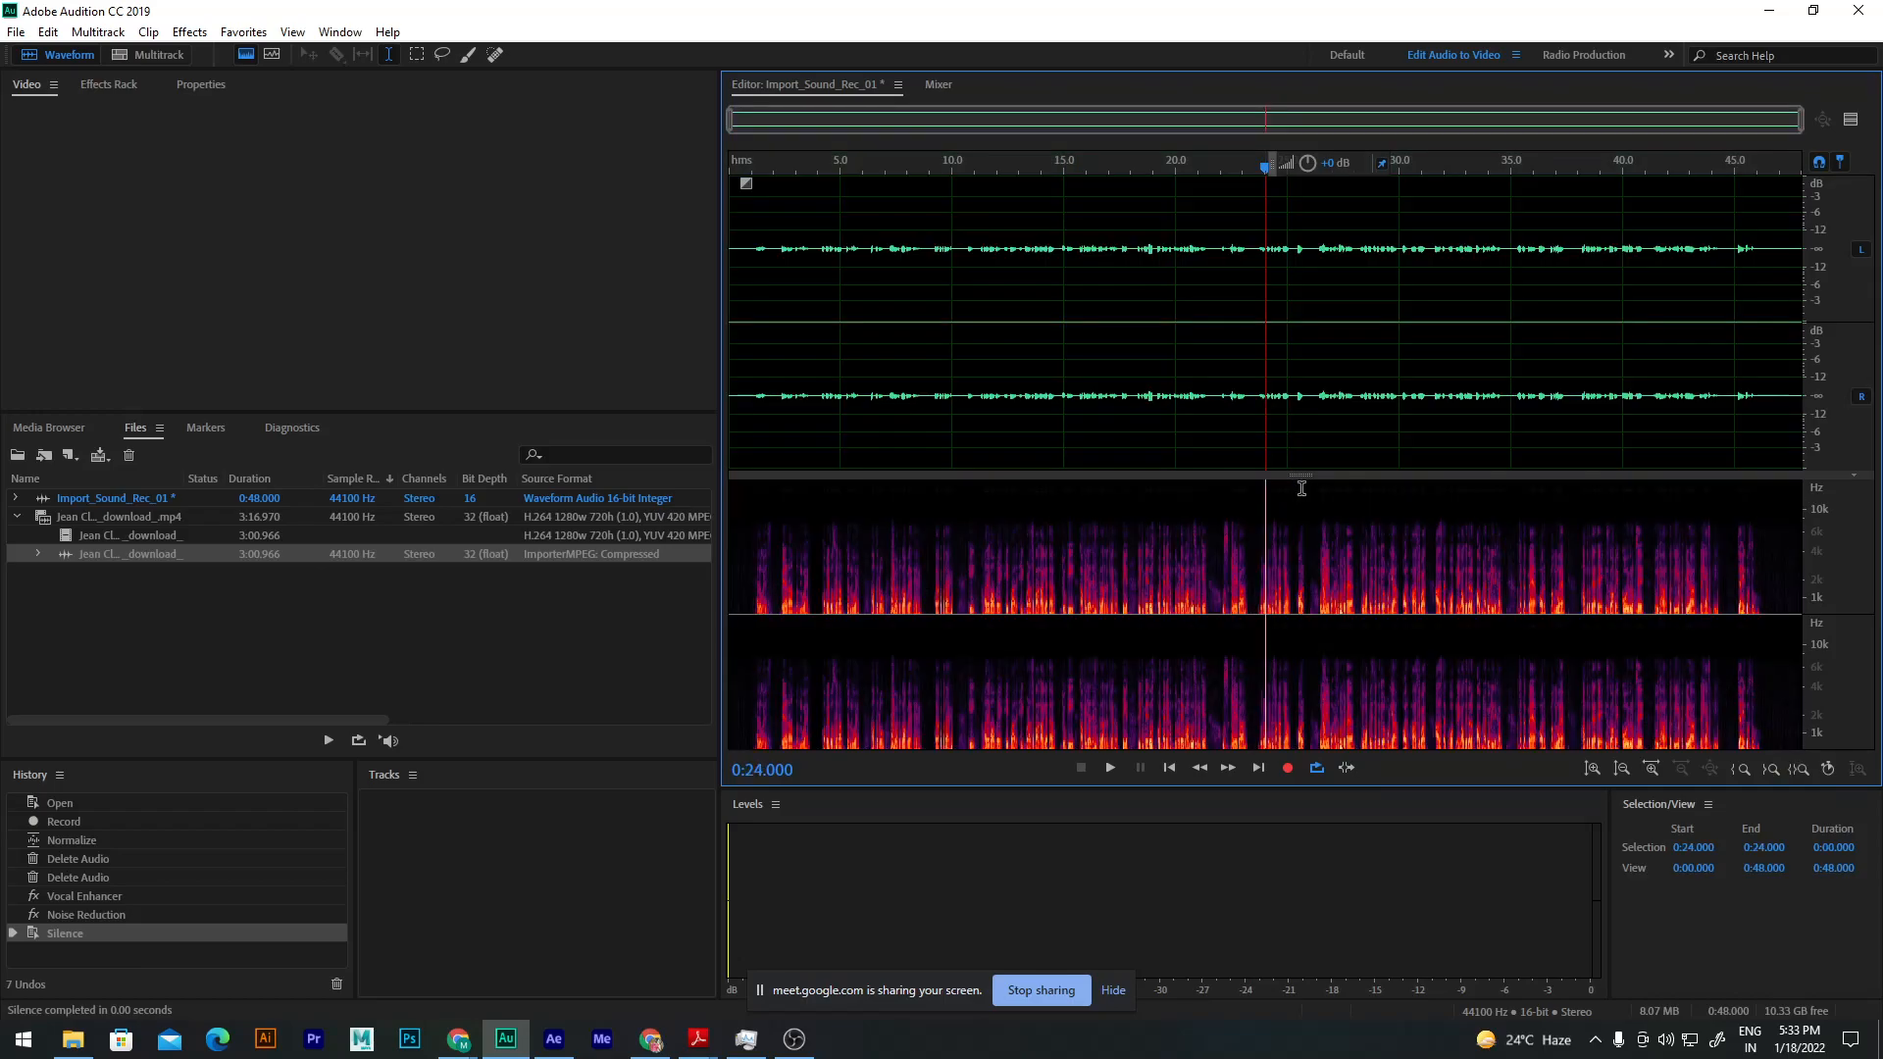
pyautogui.moveTo(1307, 477)
pyautogui.mouseDown()
pyautogui.moveTo(1265, 496)
pyautogui.moveTo(1269, 634)
pyautogui.moveTo(1301, 449)
pyautogui.mouseUp()
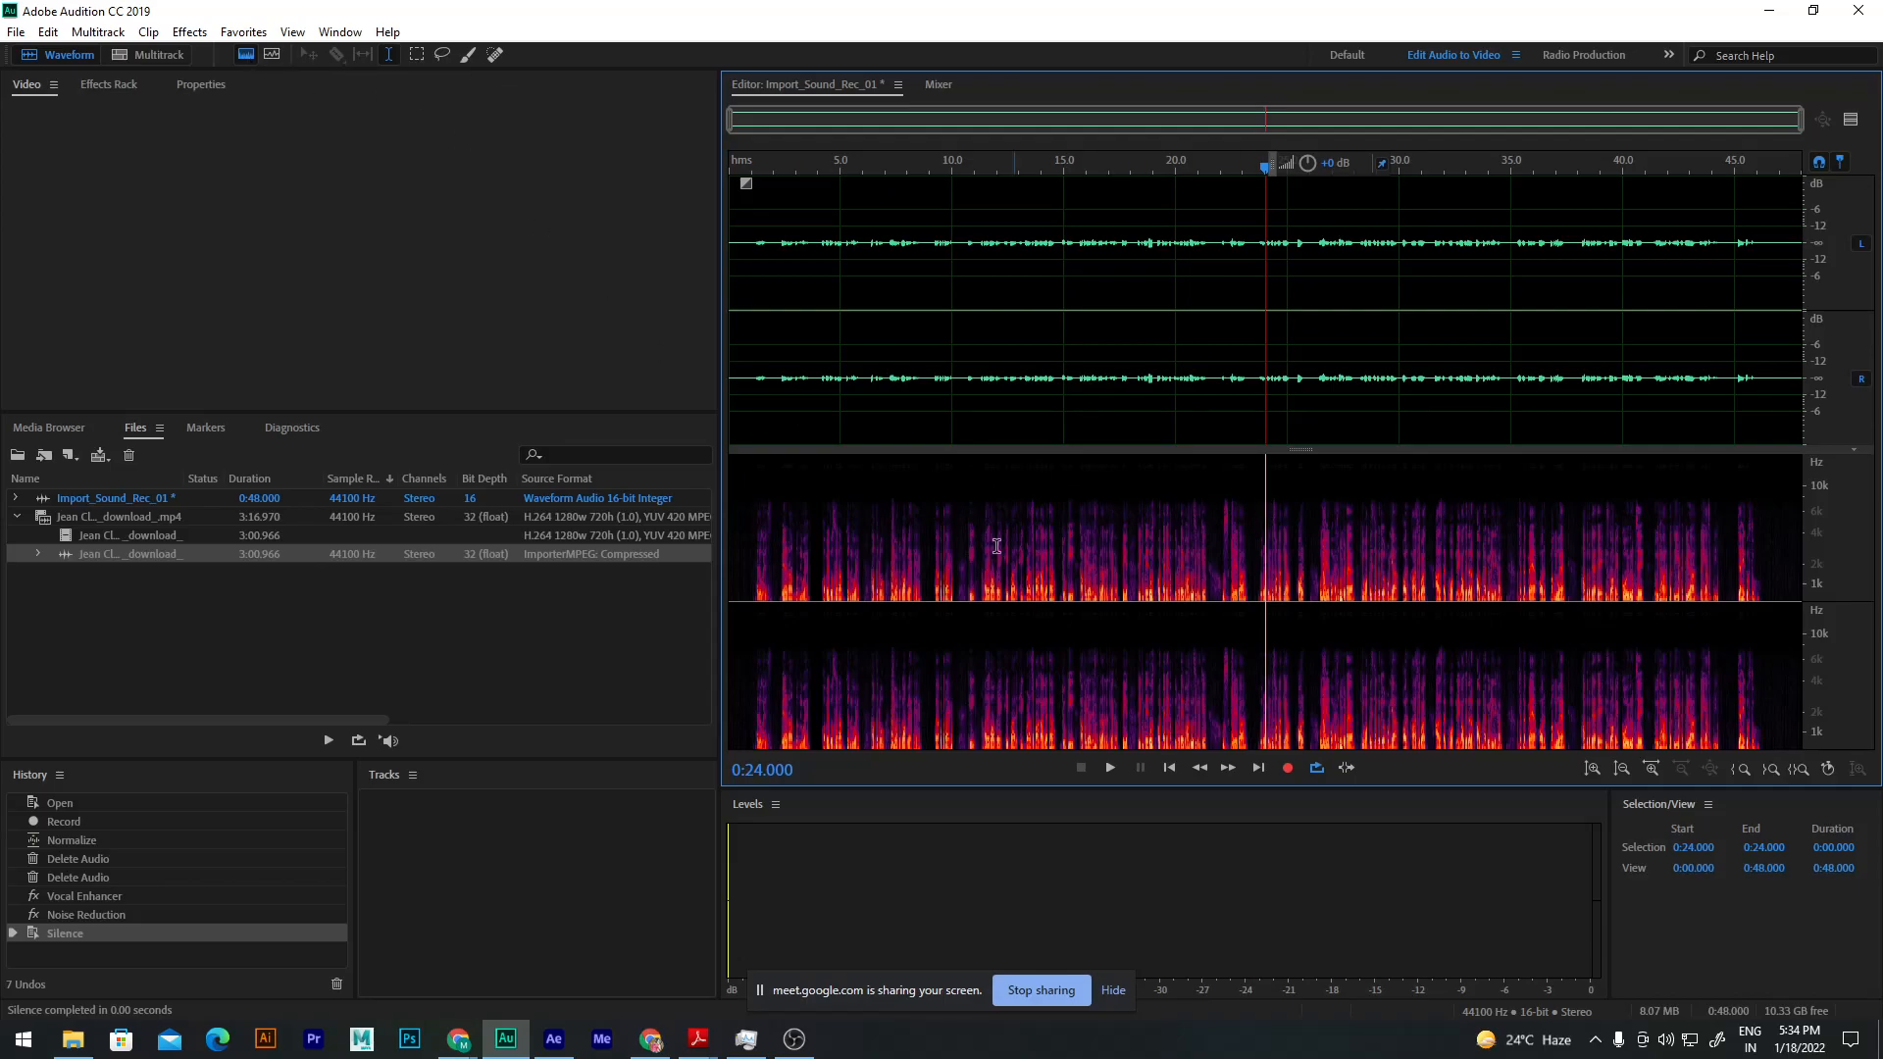
pyautogui.scroll(10, 906, 553)
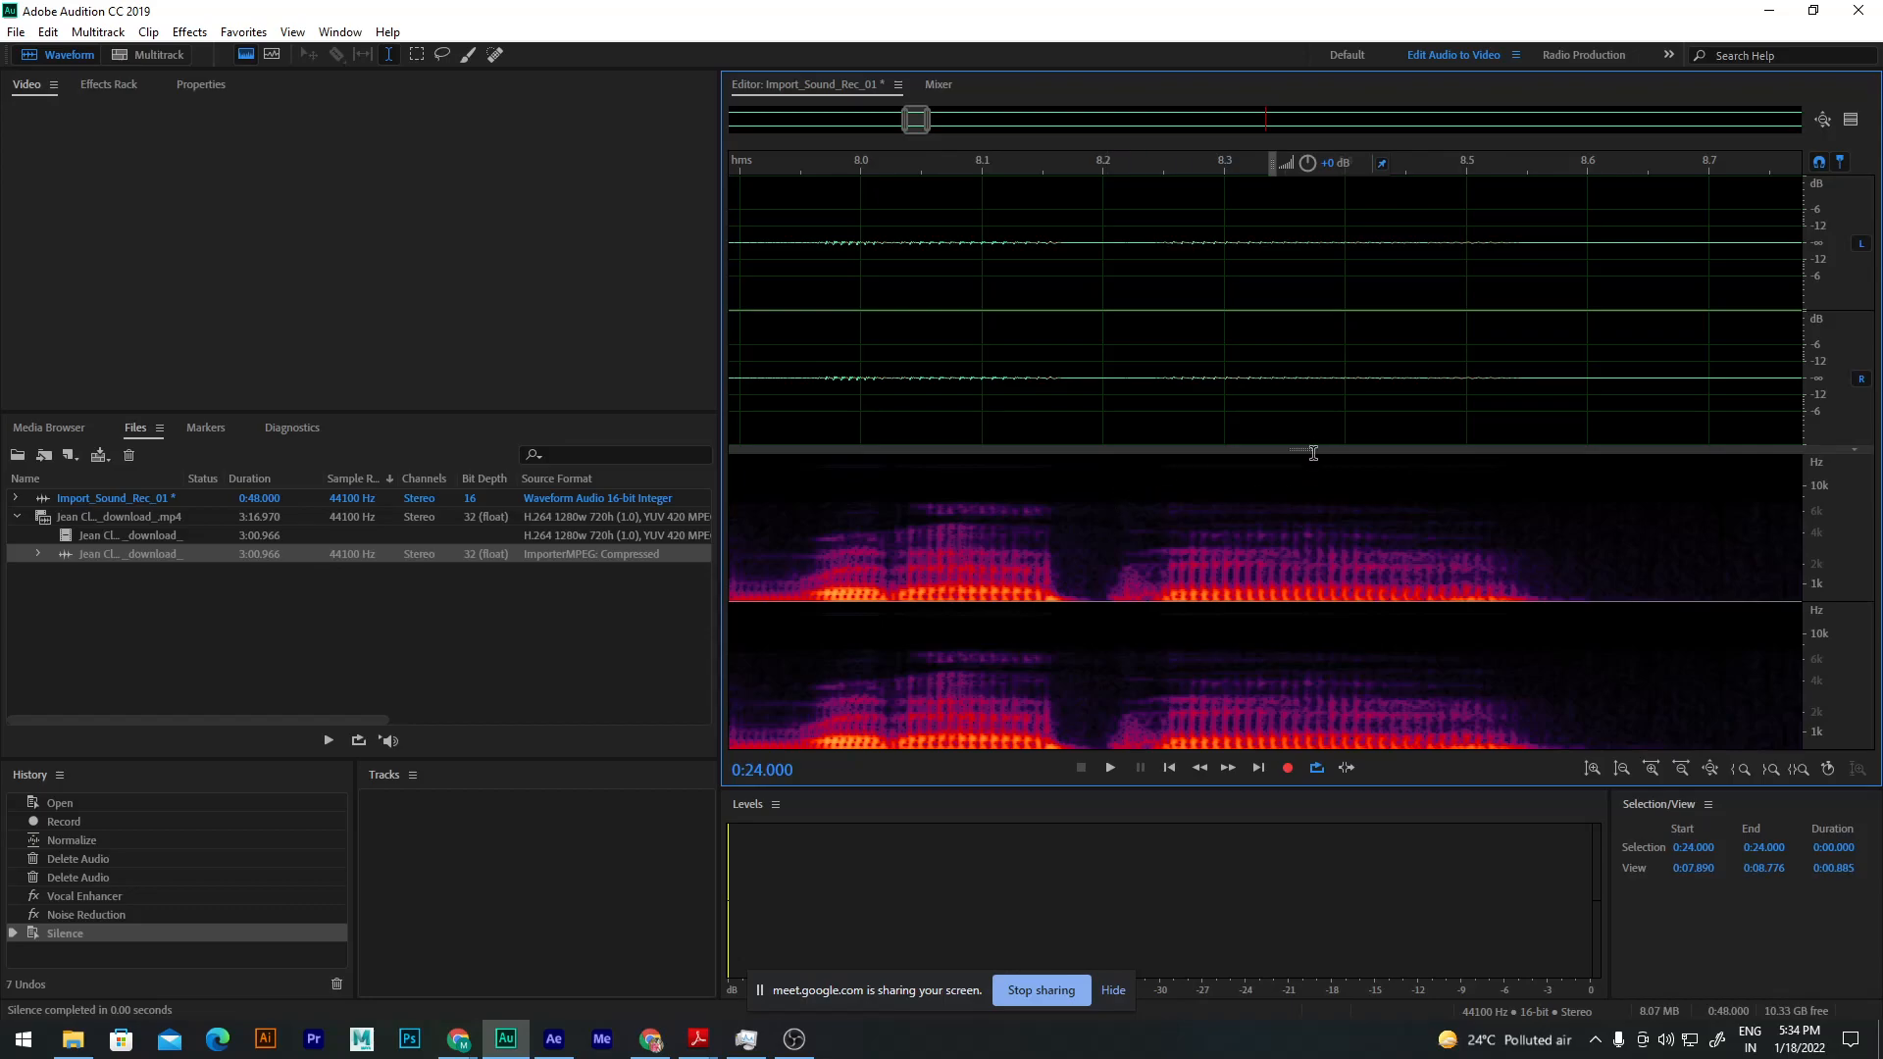
pyautogui.scroll(-5, 1107, 580)
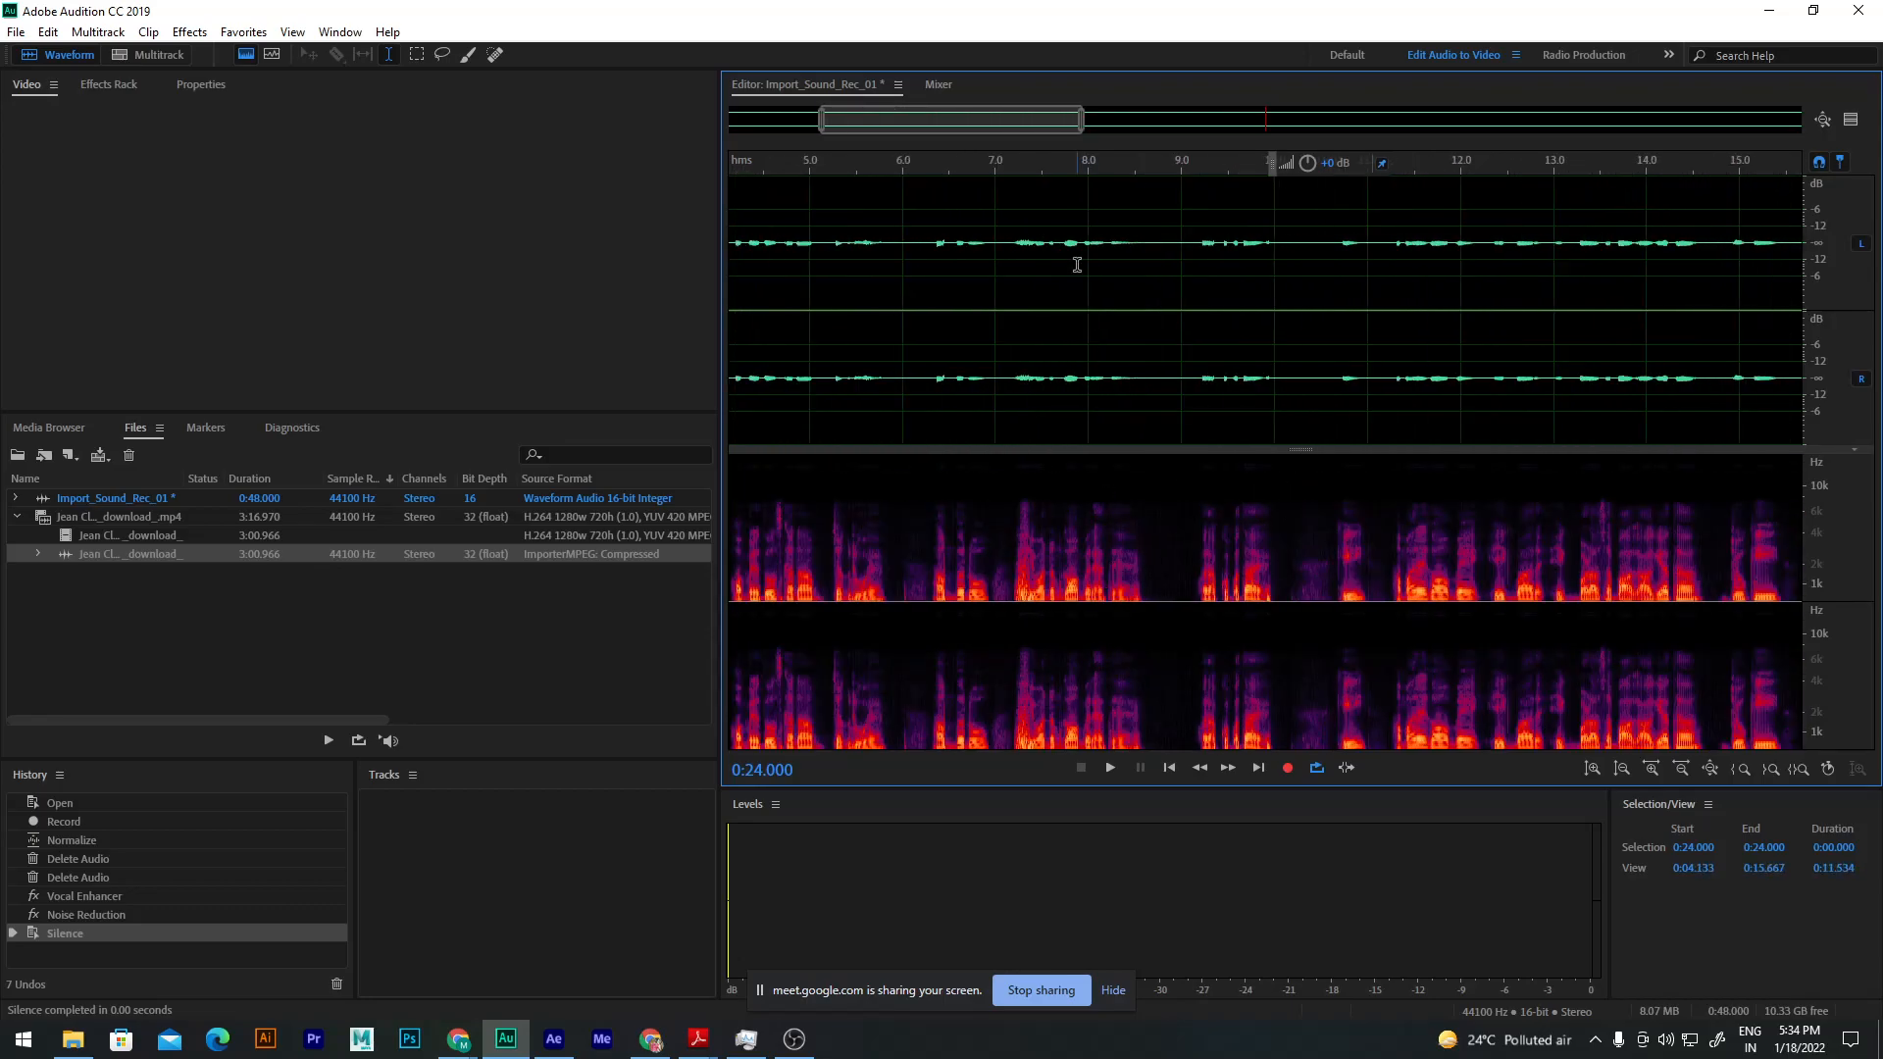
# Step: Apply the Vocal Enhancer effect to the visible section from 0:04.133 to 0:15.667
pyautogui.doubleClick(1132, 324)
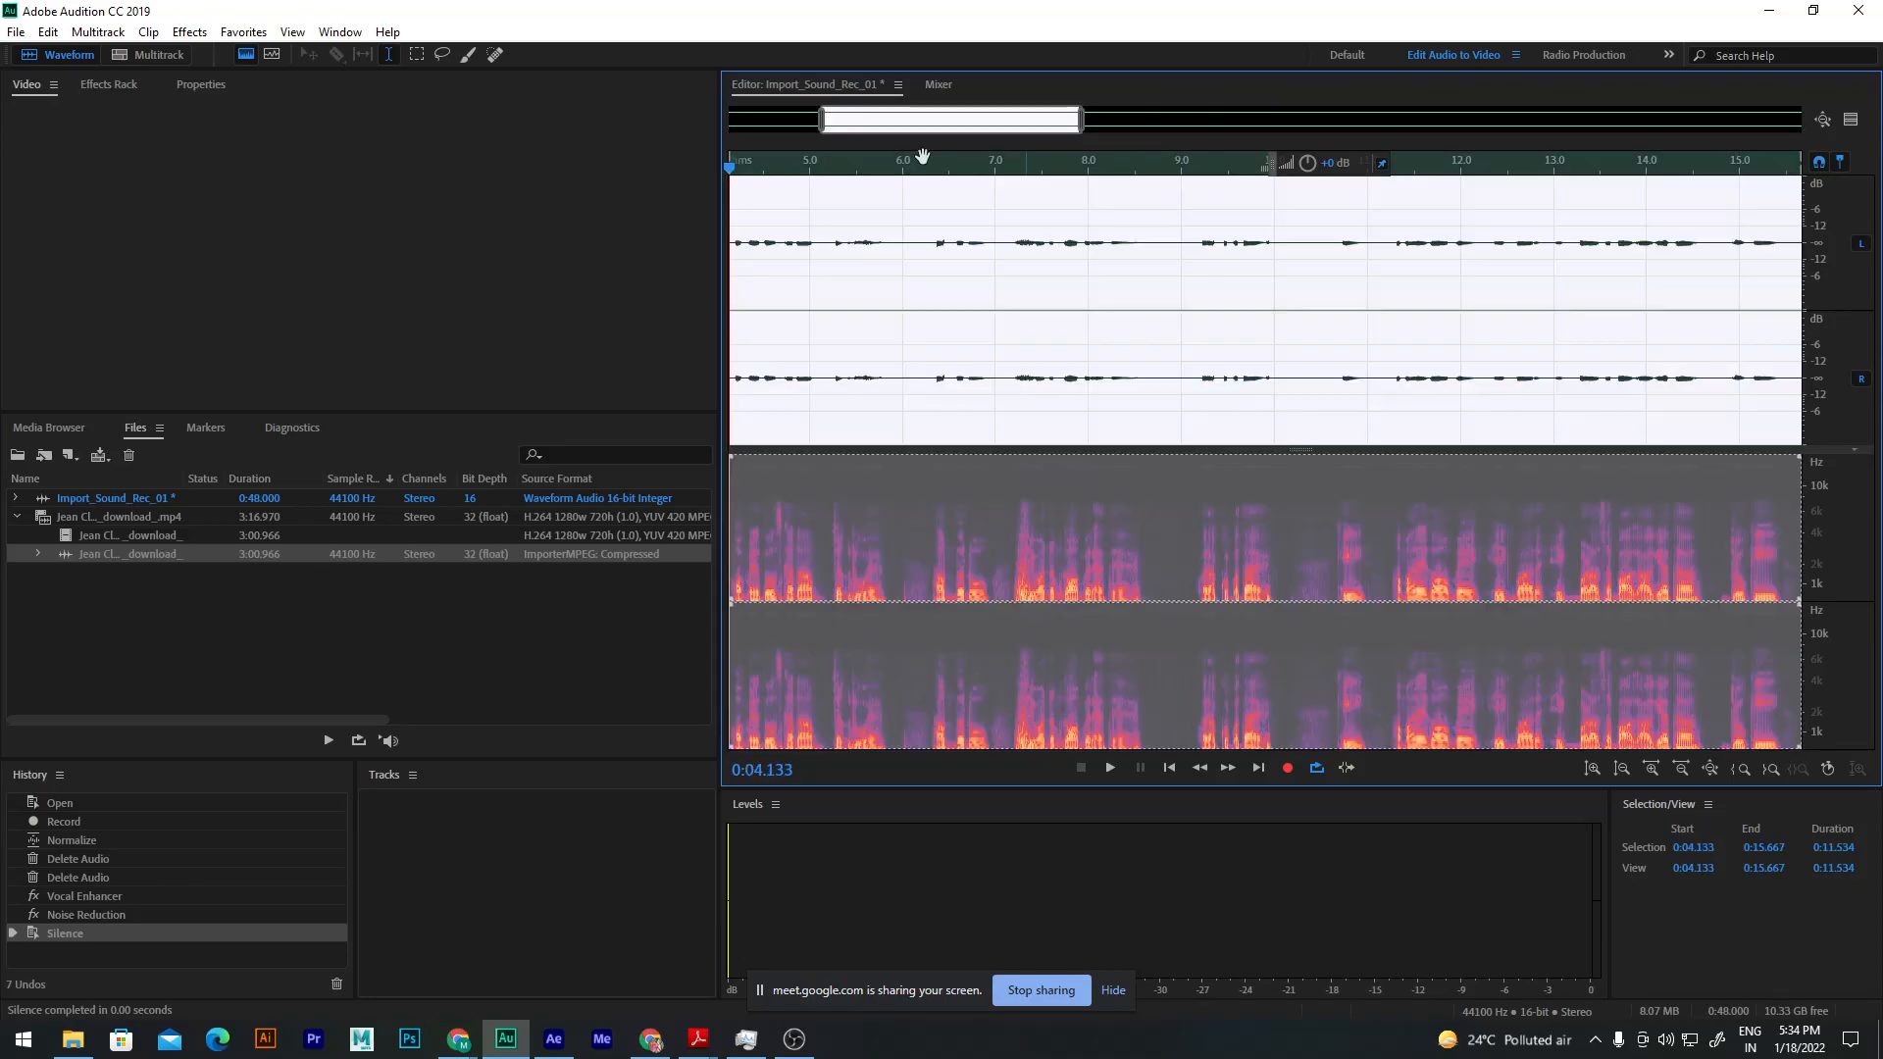
pyautogui.click(189, 32)
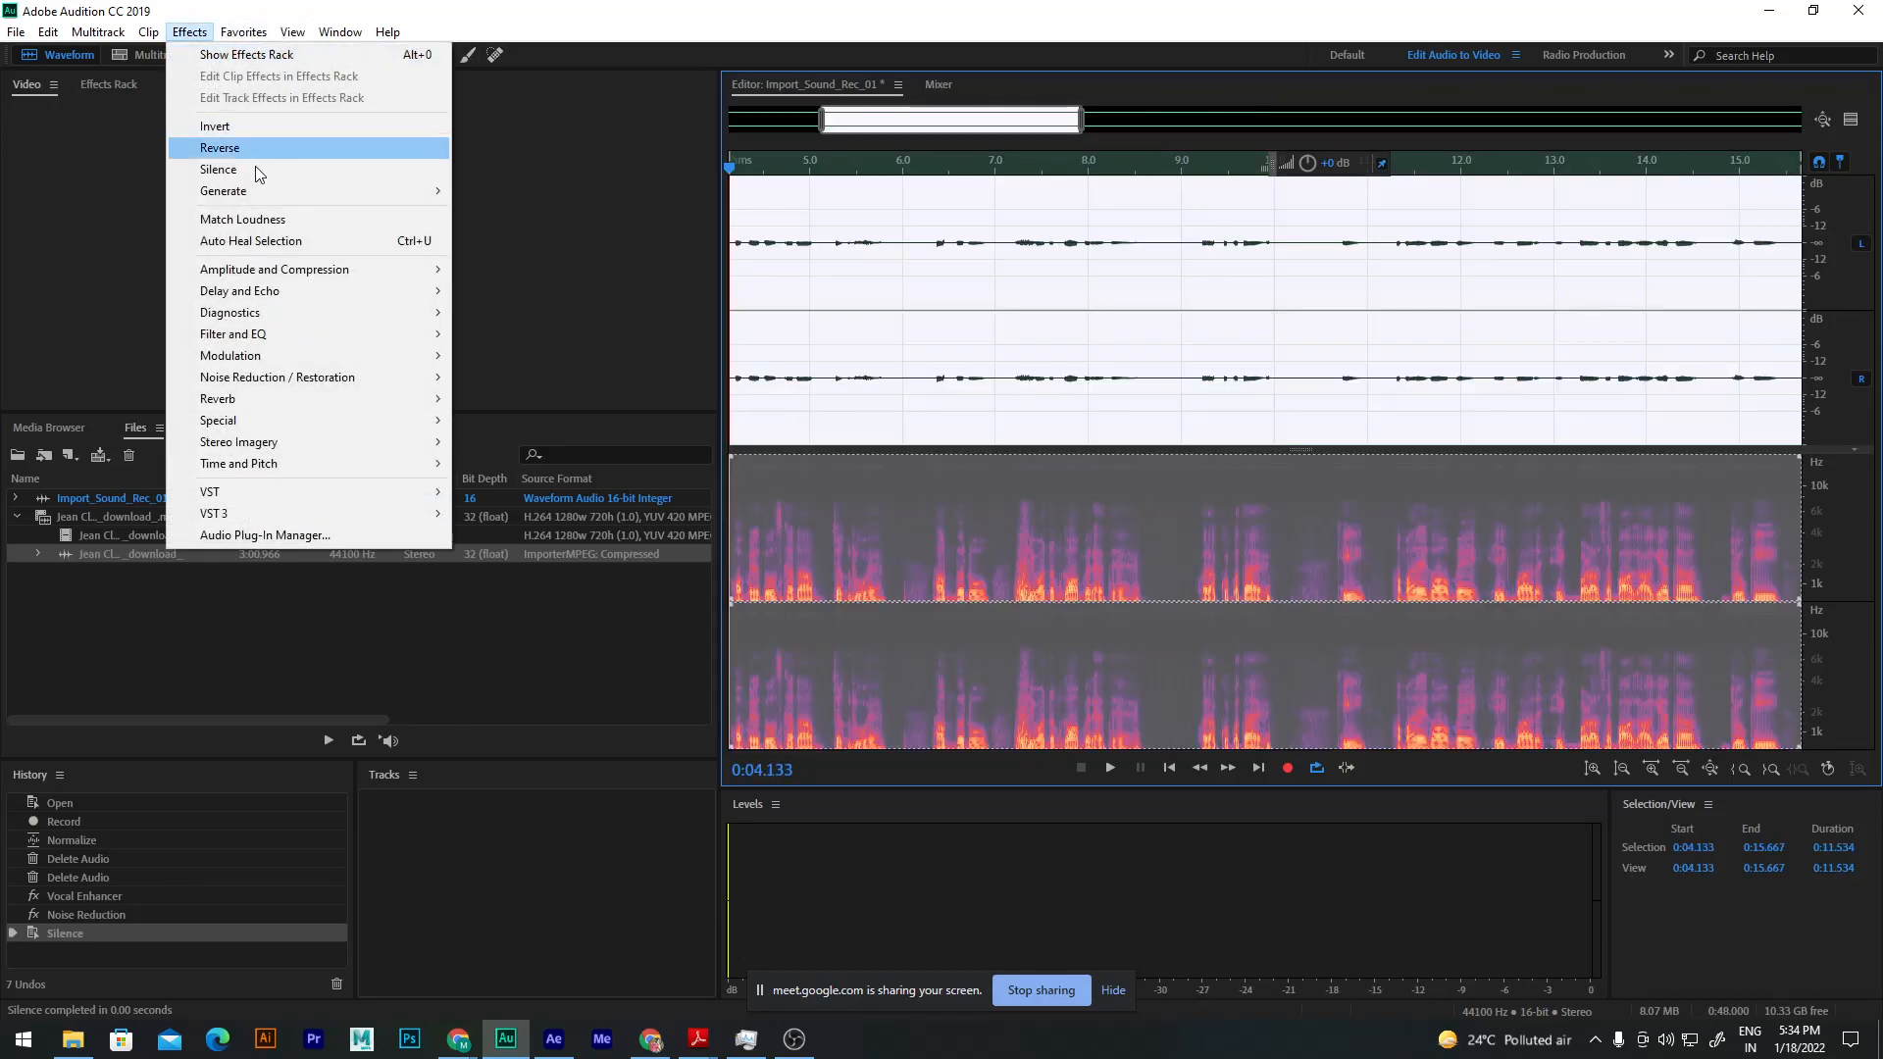
pyautogui.moveTo(299, 275)
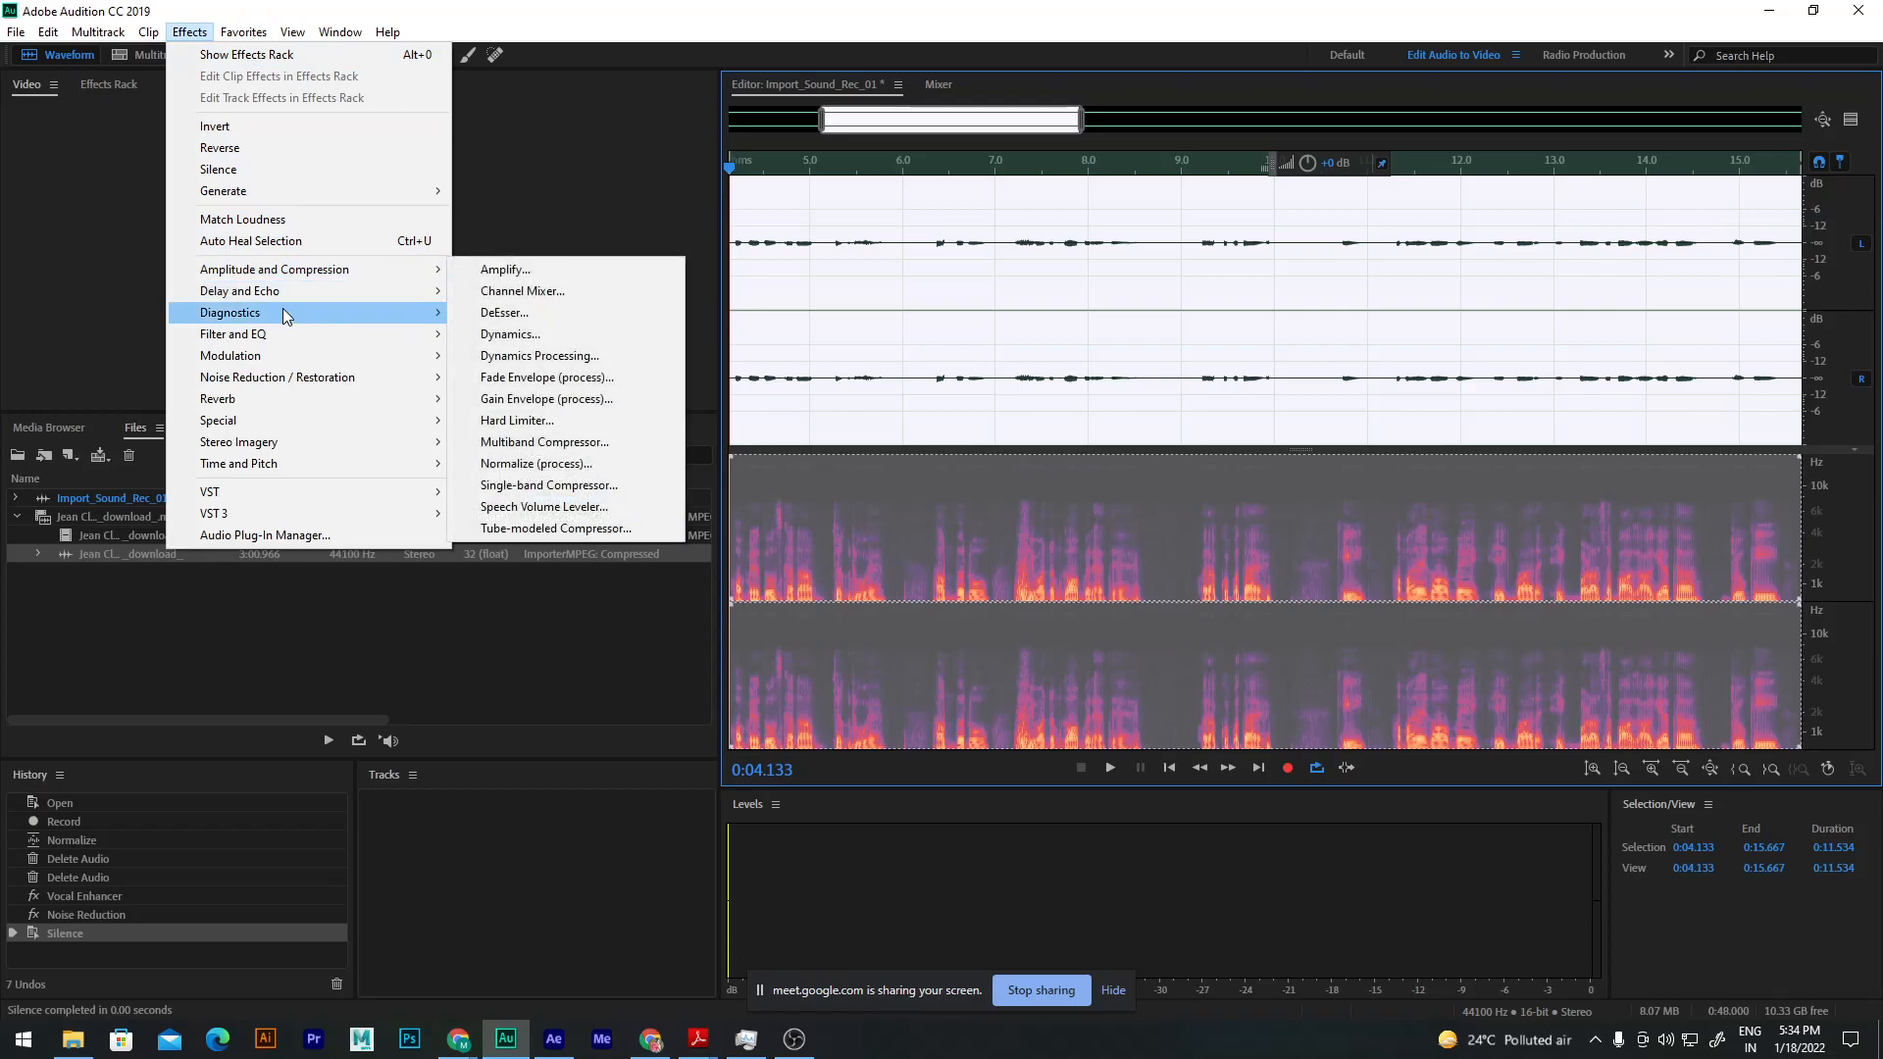
pyautogui.moveTo(291, 425)
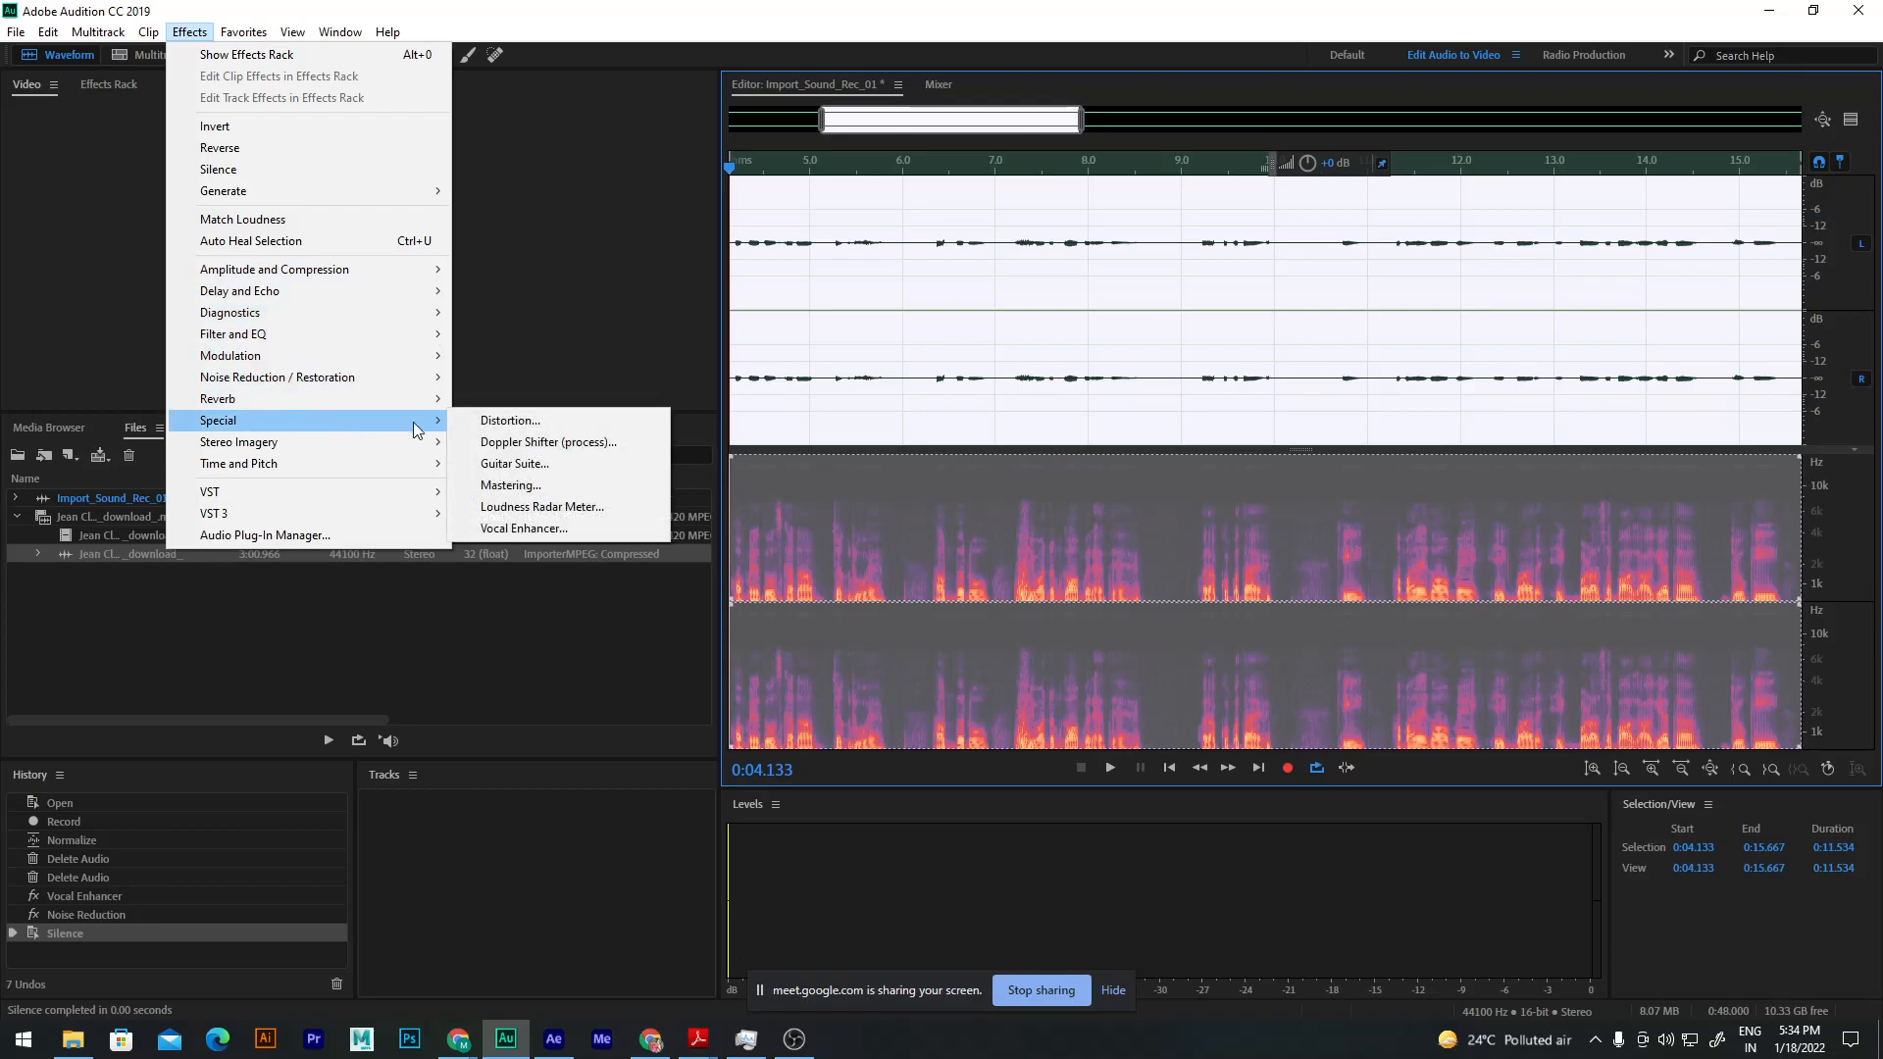
pyautogui.click(564, 528)
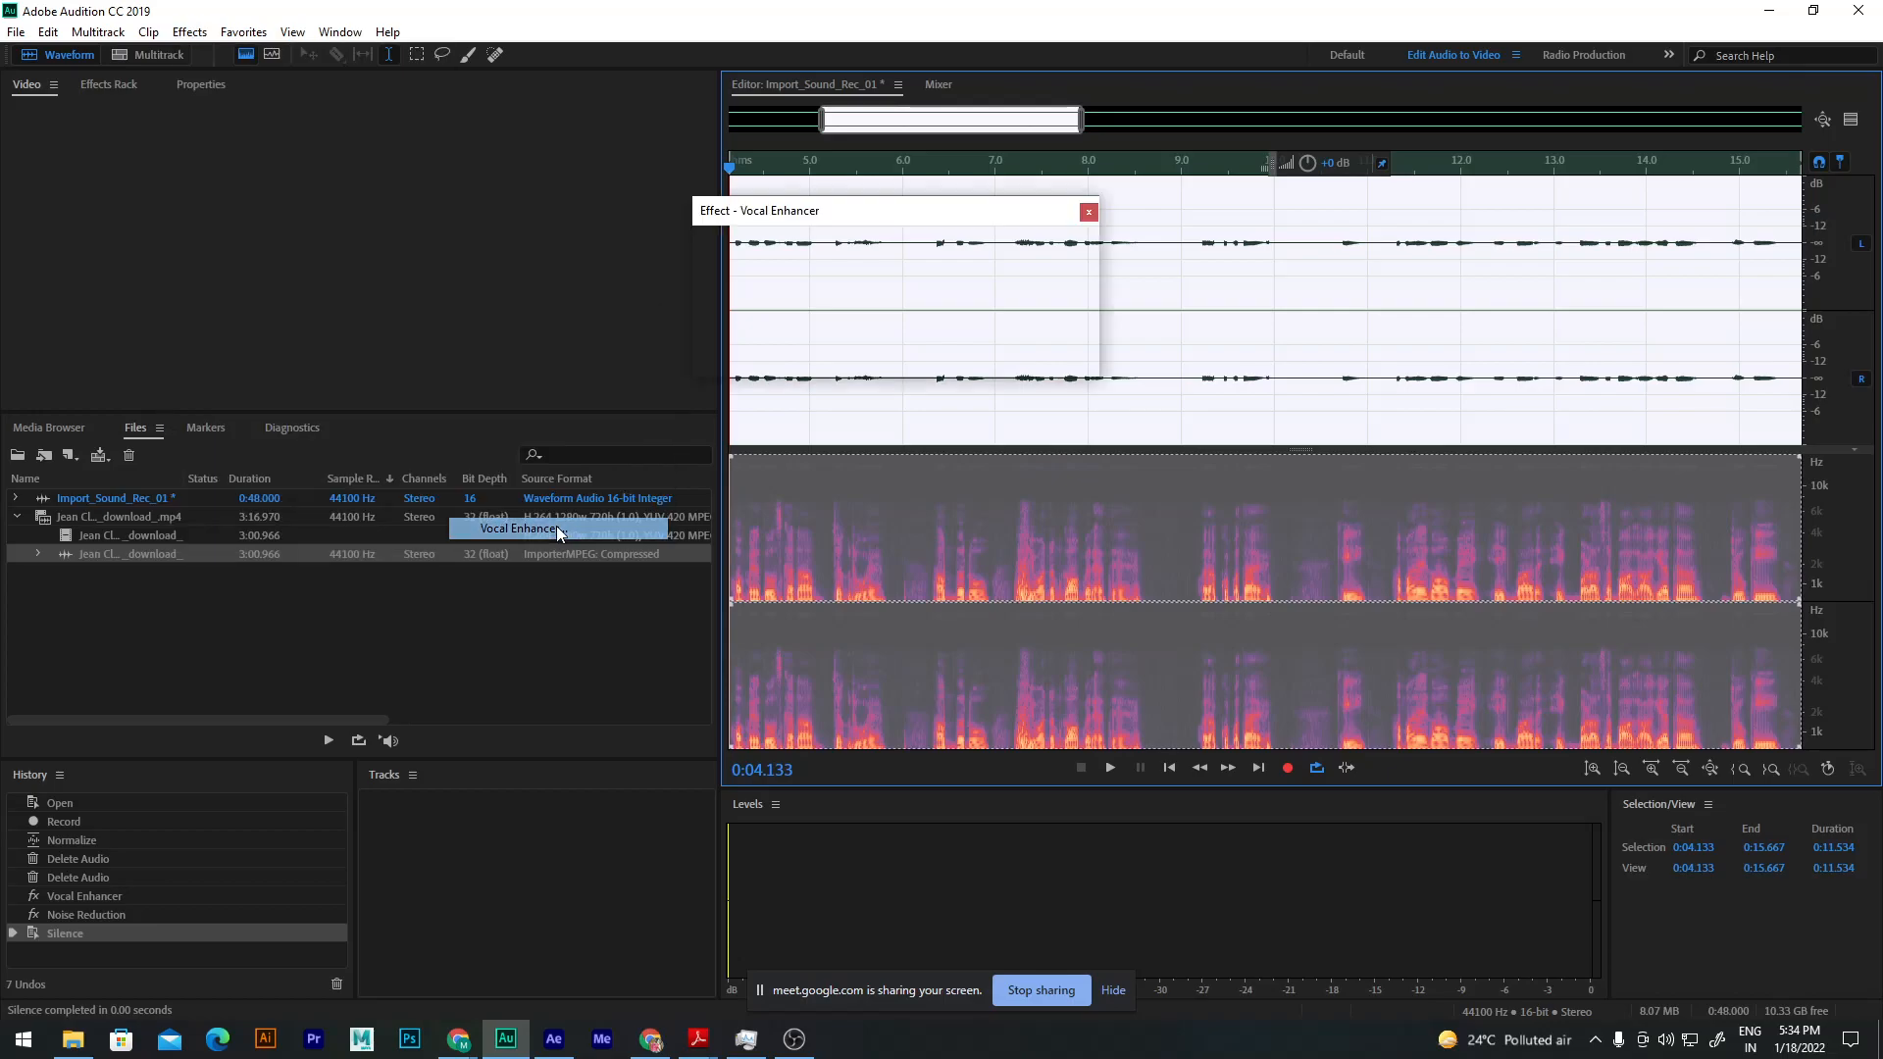
pyautogui.click(956, 352)
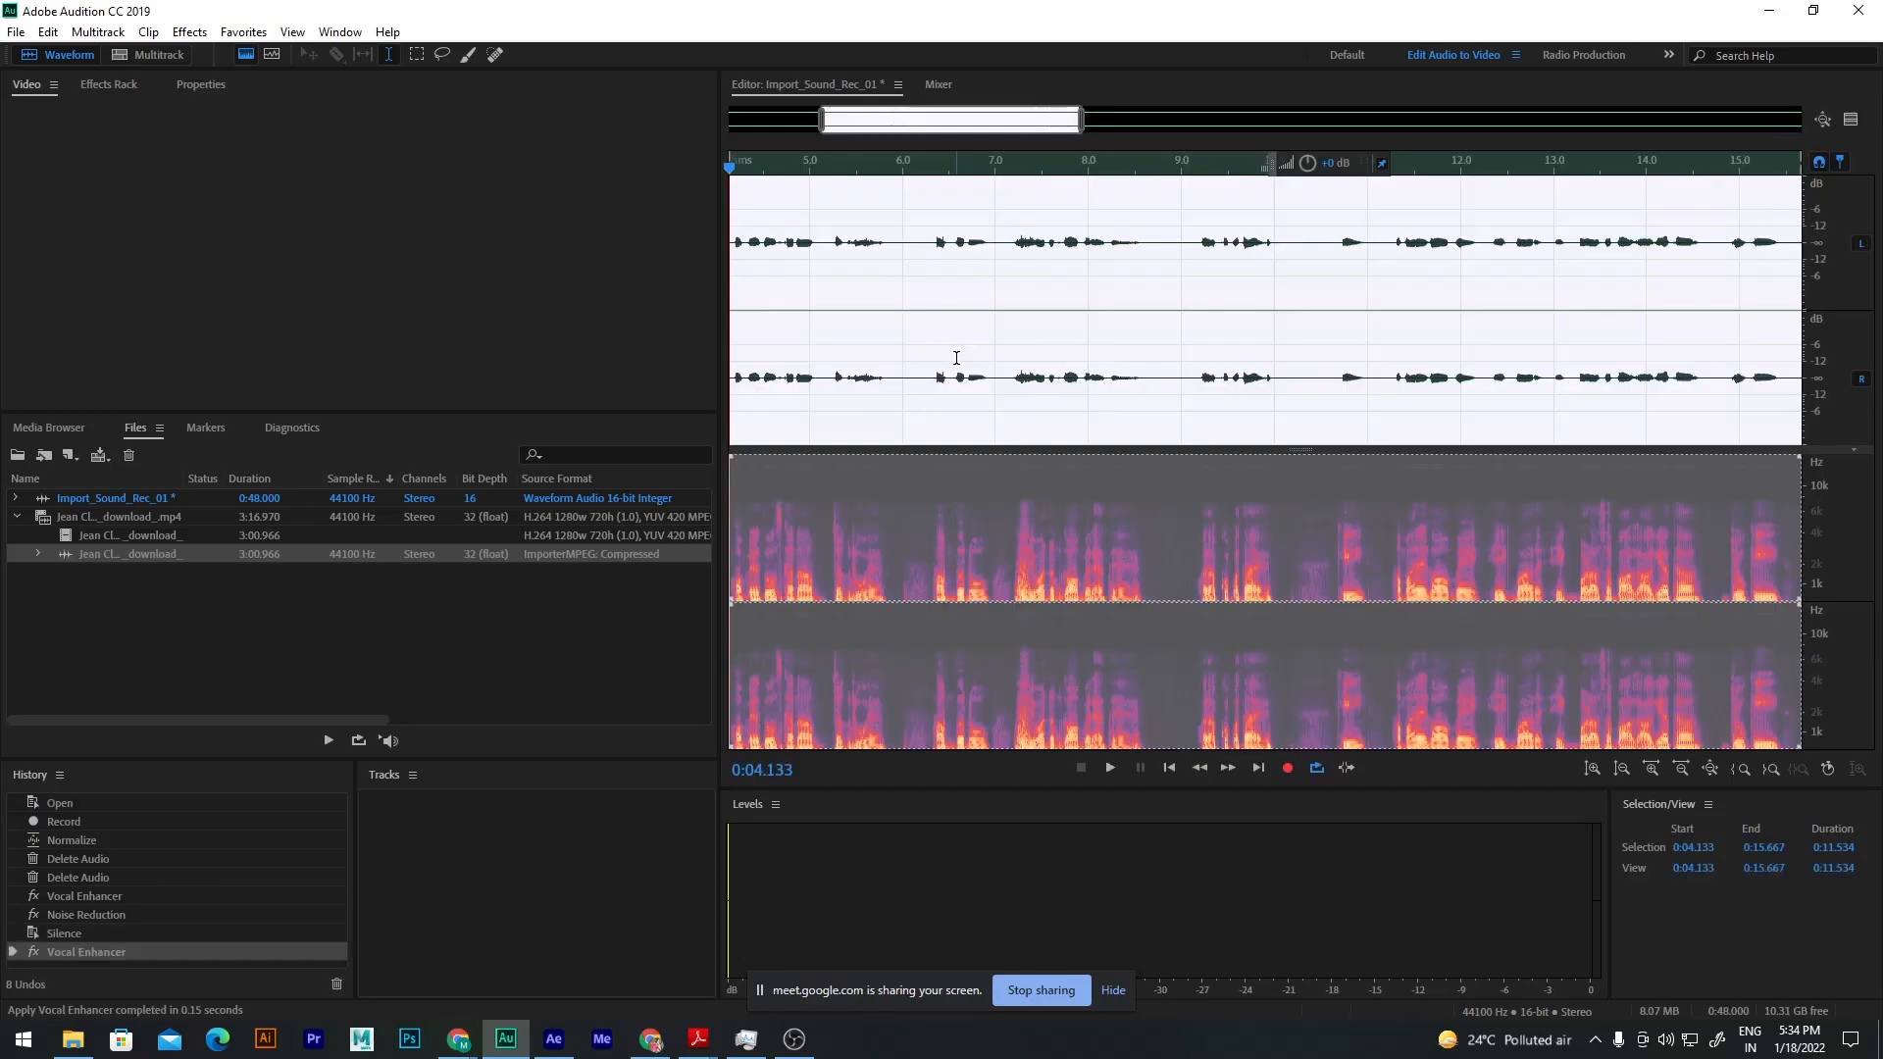
pyautogui.click(253, 31)
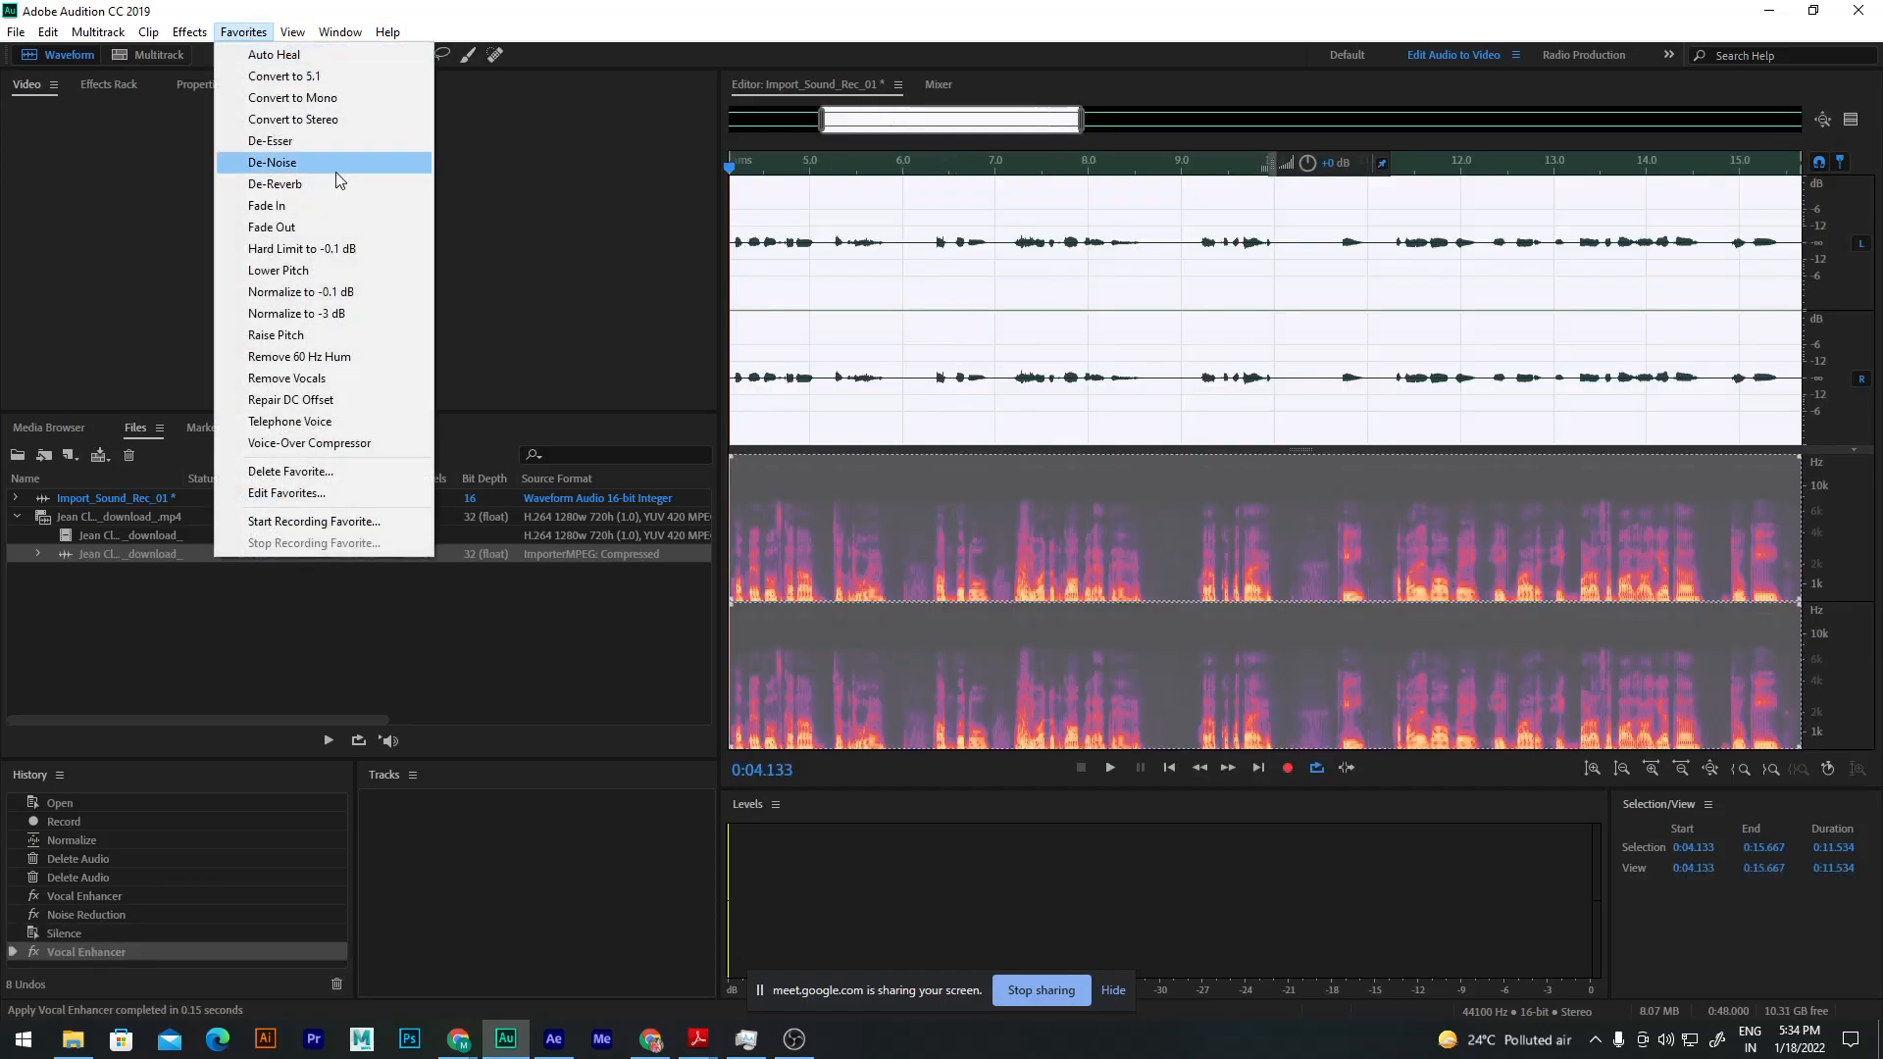
pyautogui.moveTo(177, 36)
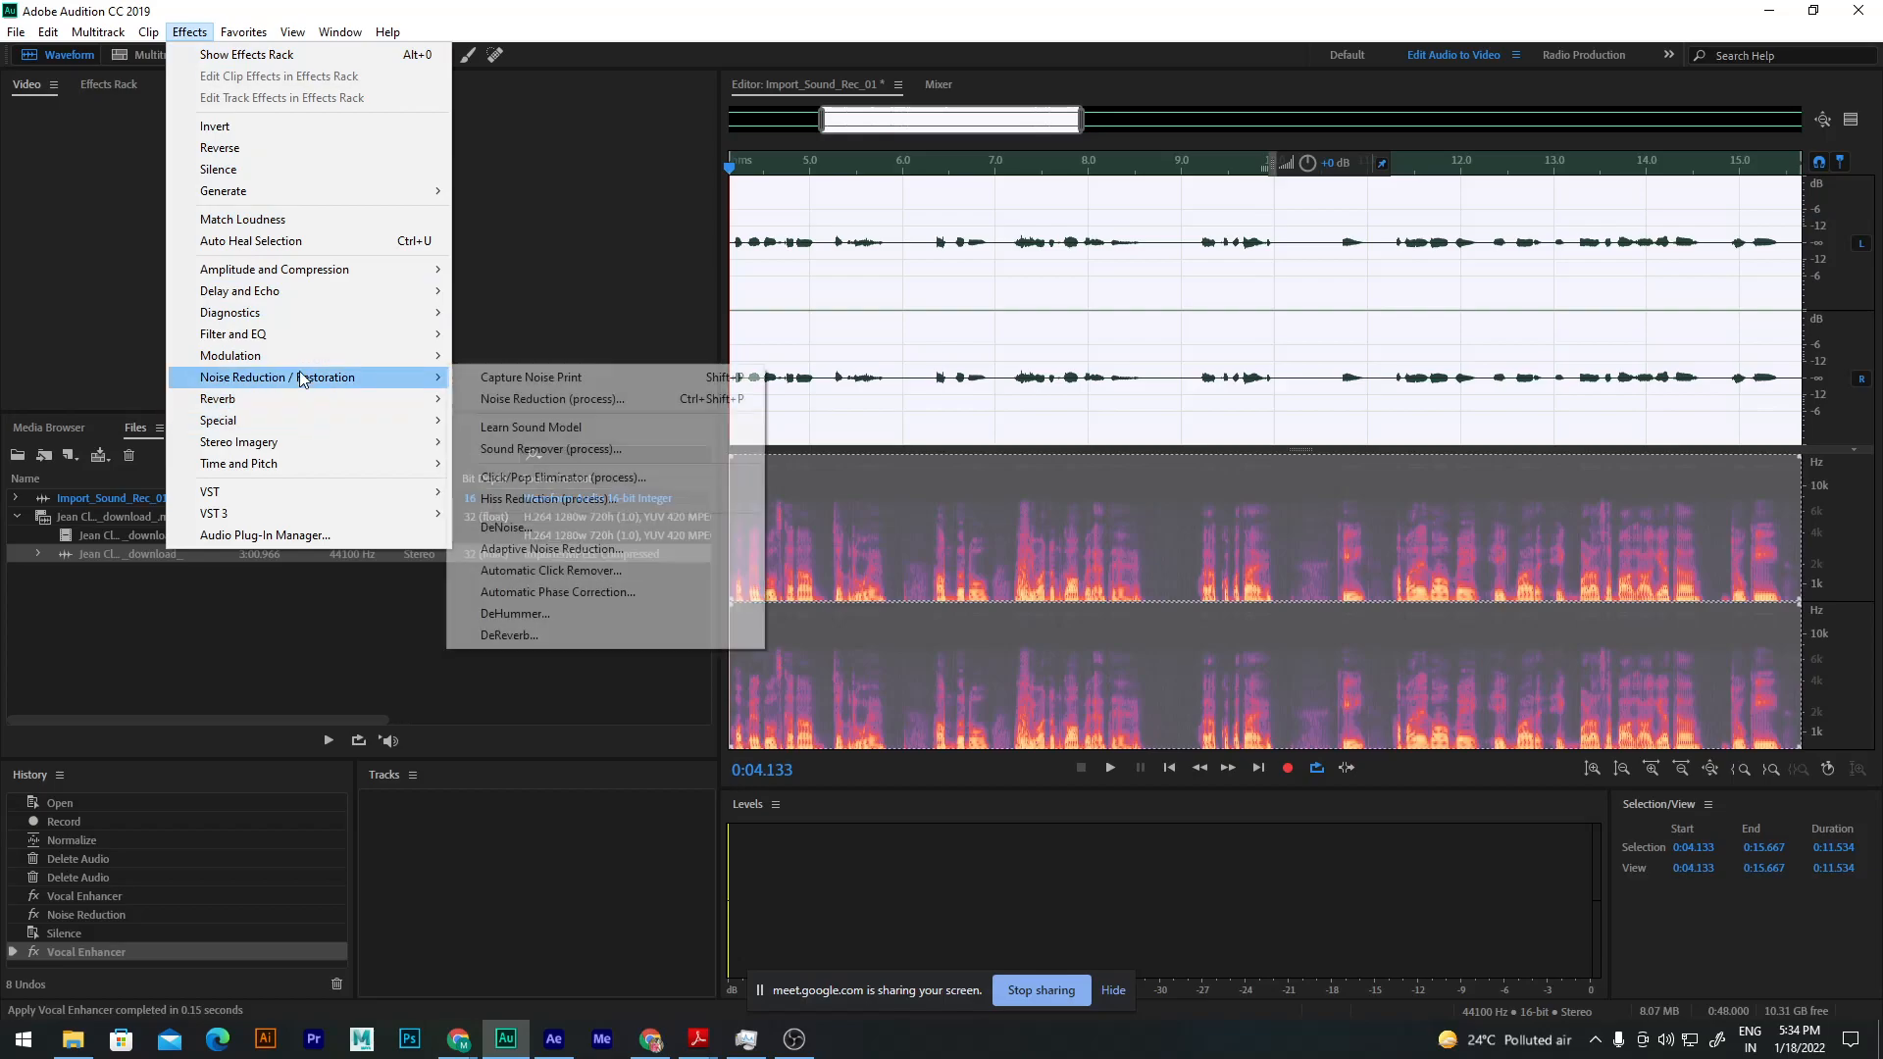
pyautogui.moveTo(294, 346)
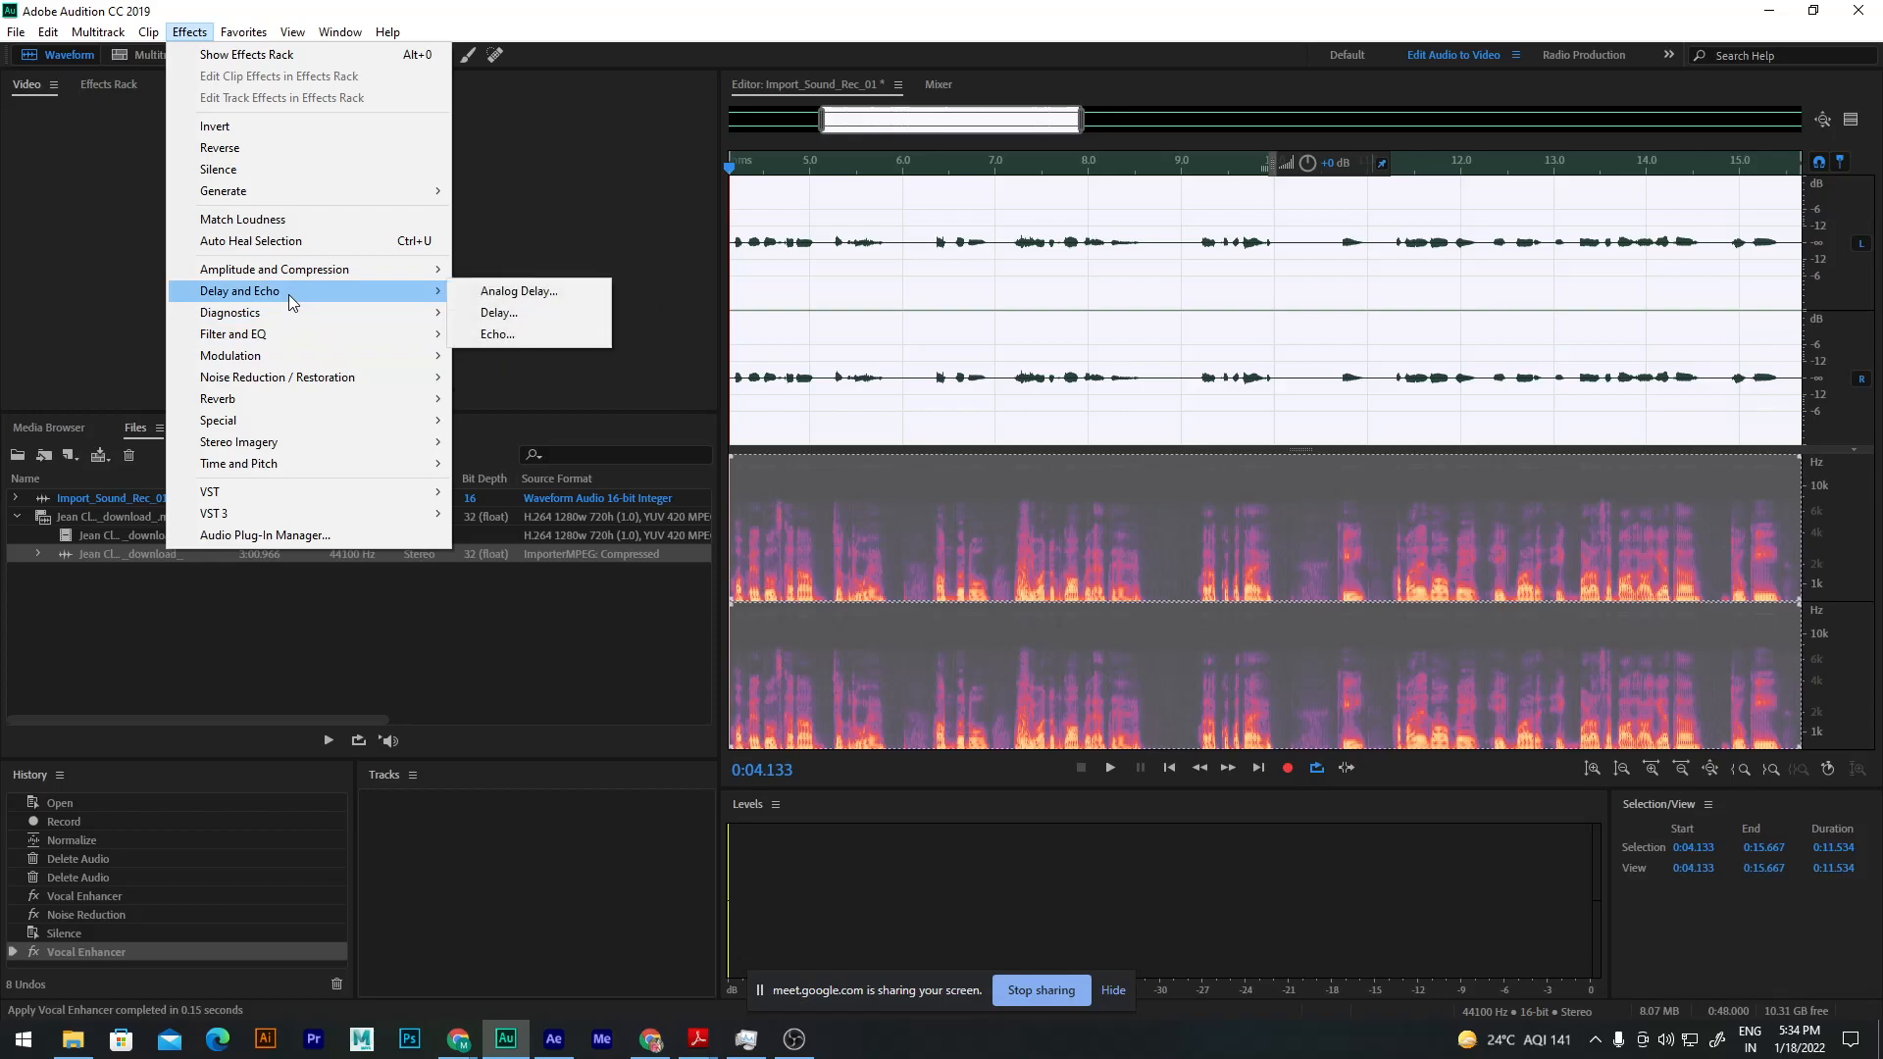
pyautogui.moveTo(299, 277)
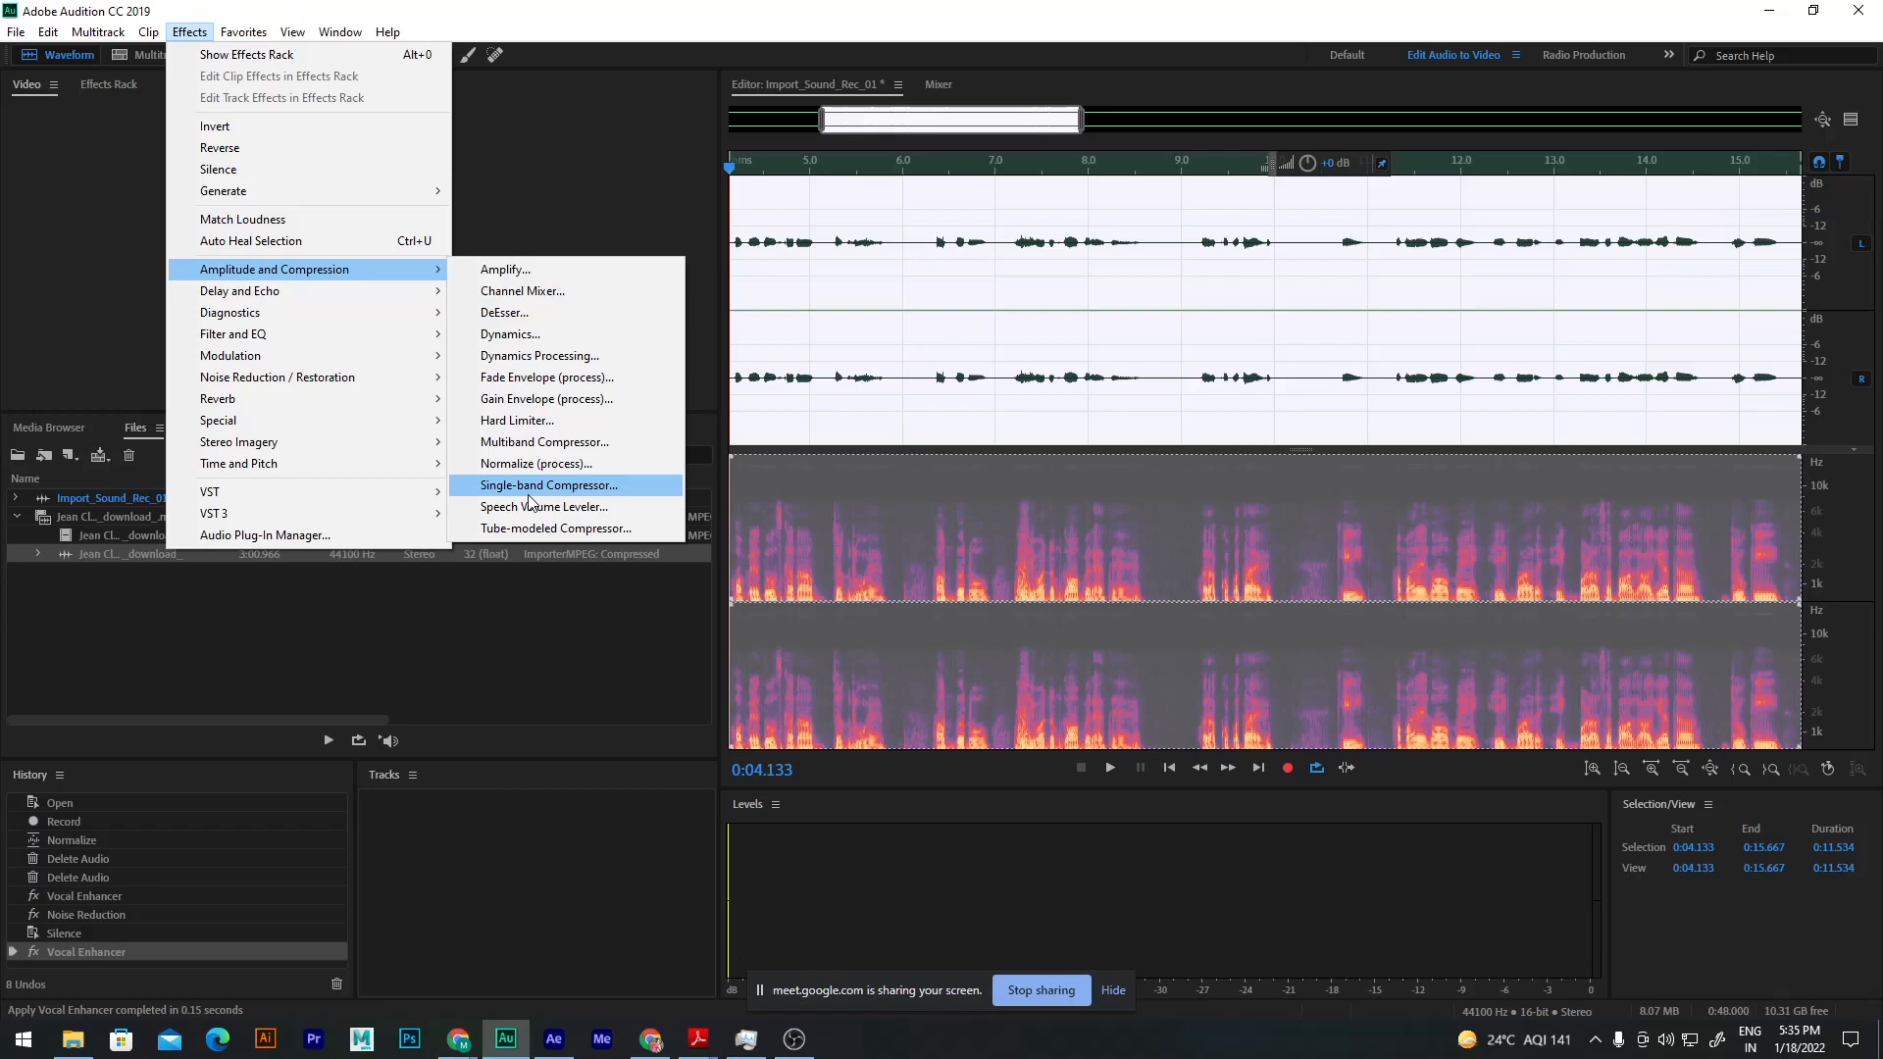
pyautogui.click(459, 1035)
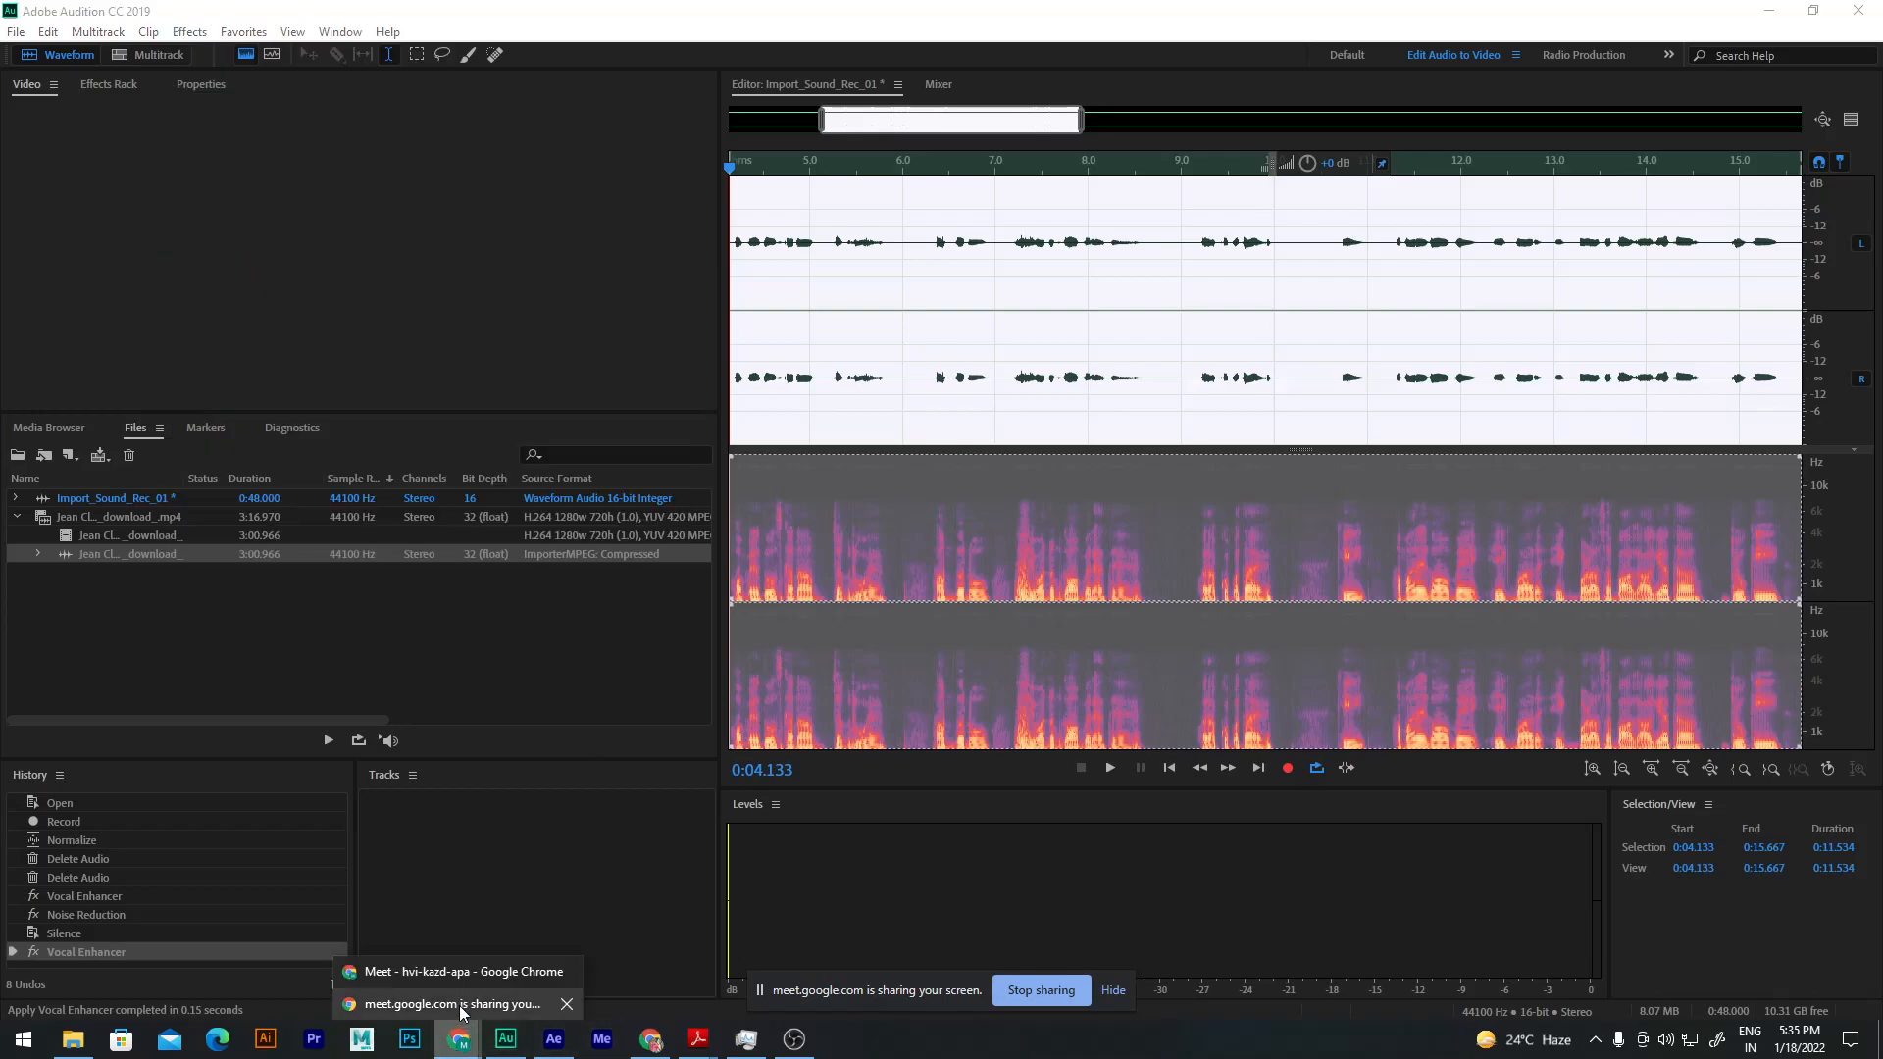
pyautogui.click(455, 974)
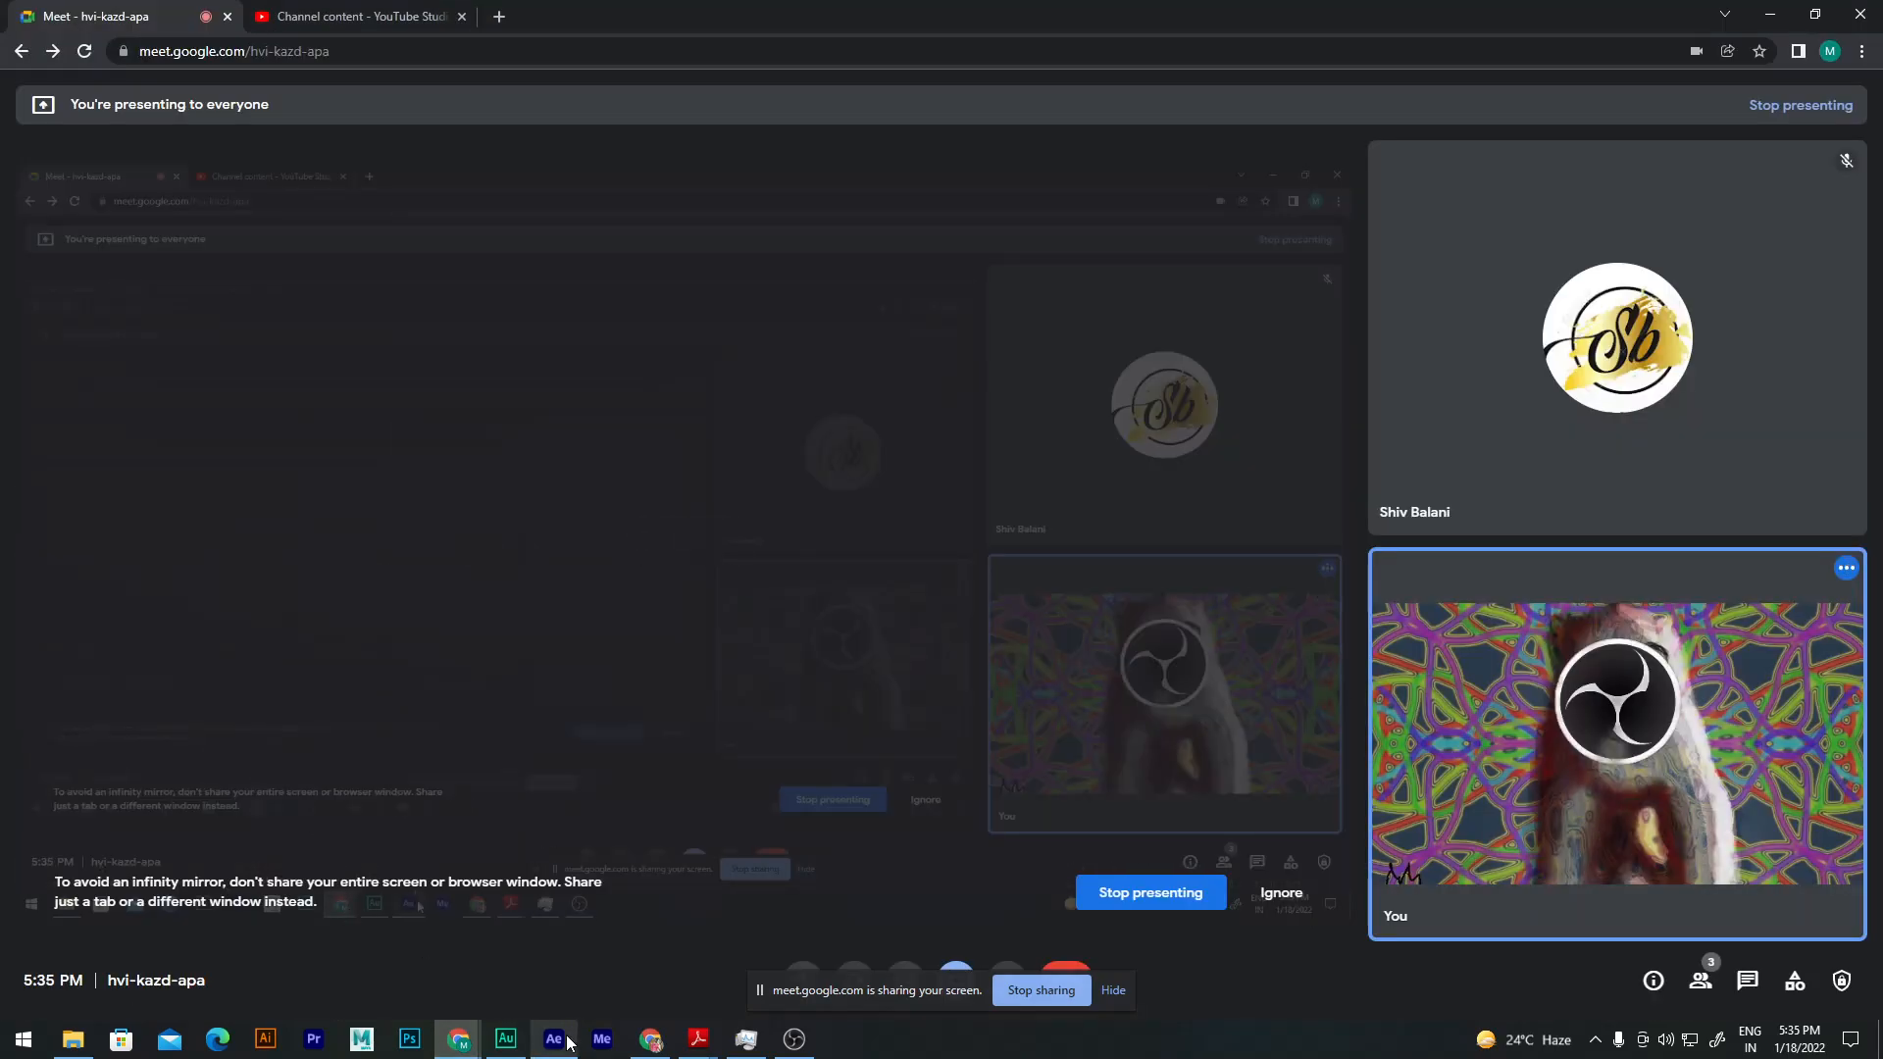
pyautogui.moveTo(506, 1038)
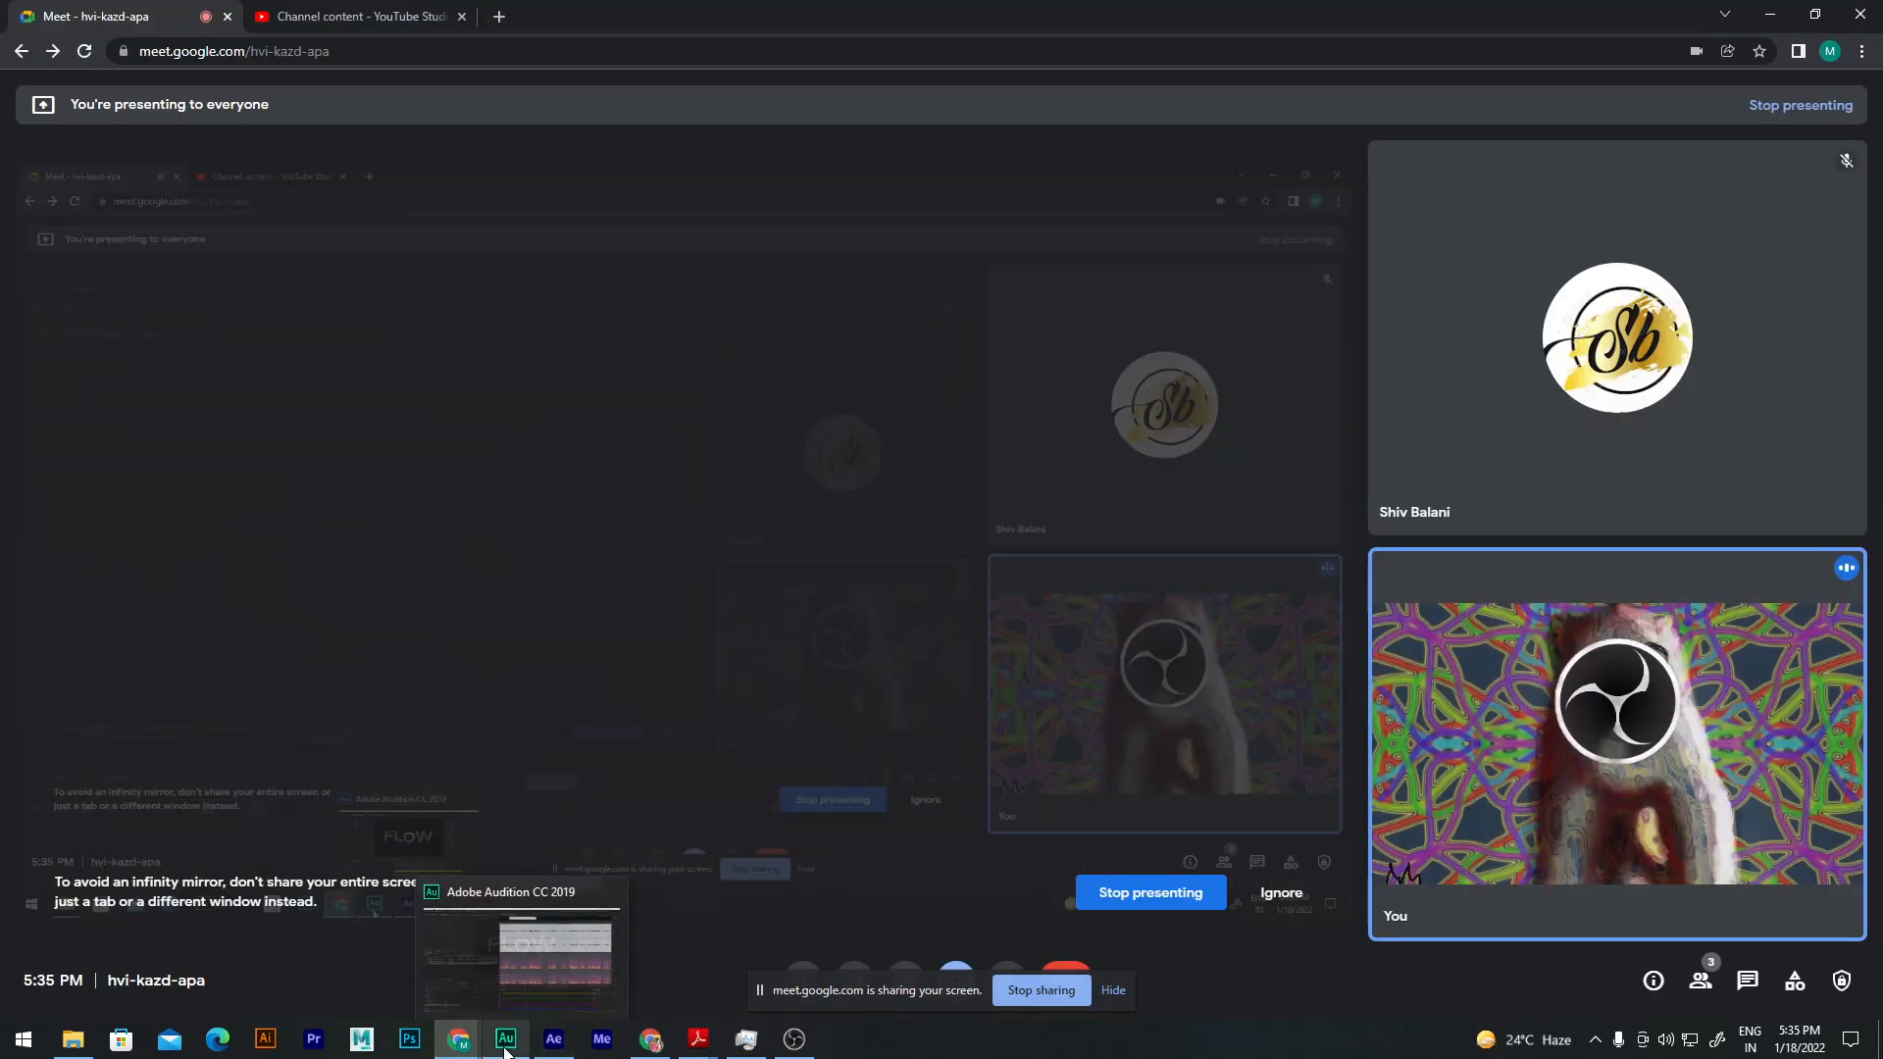
pyautogui.click(516, 971)
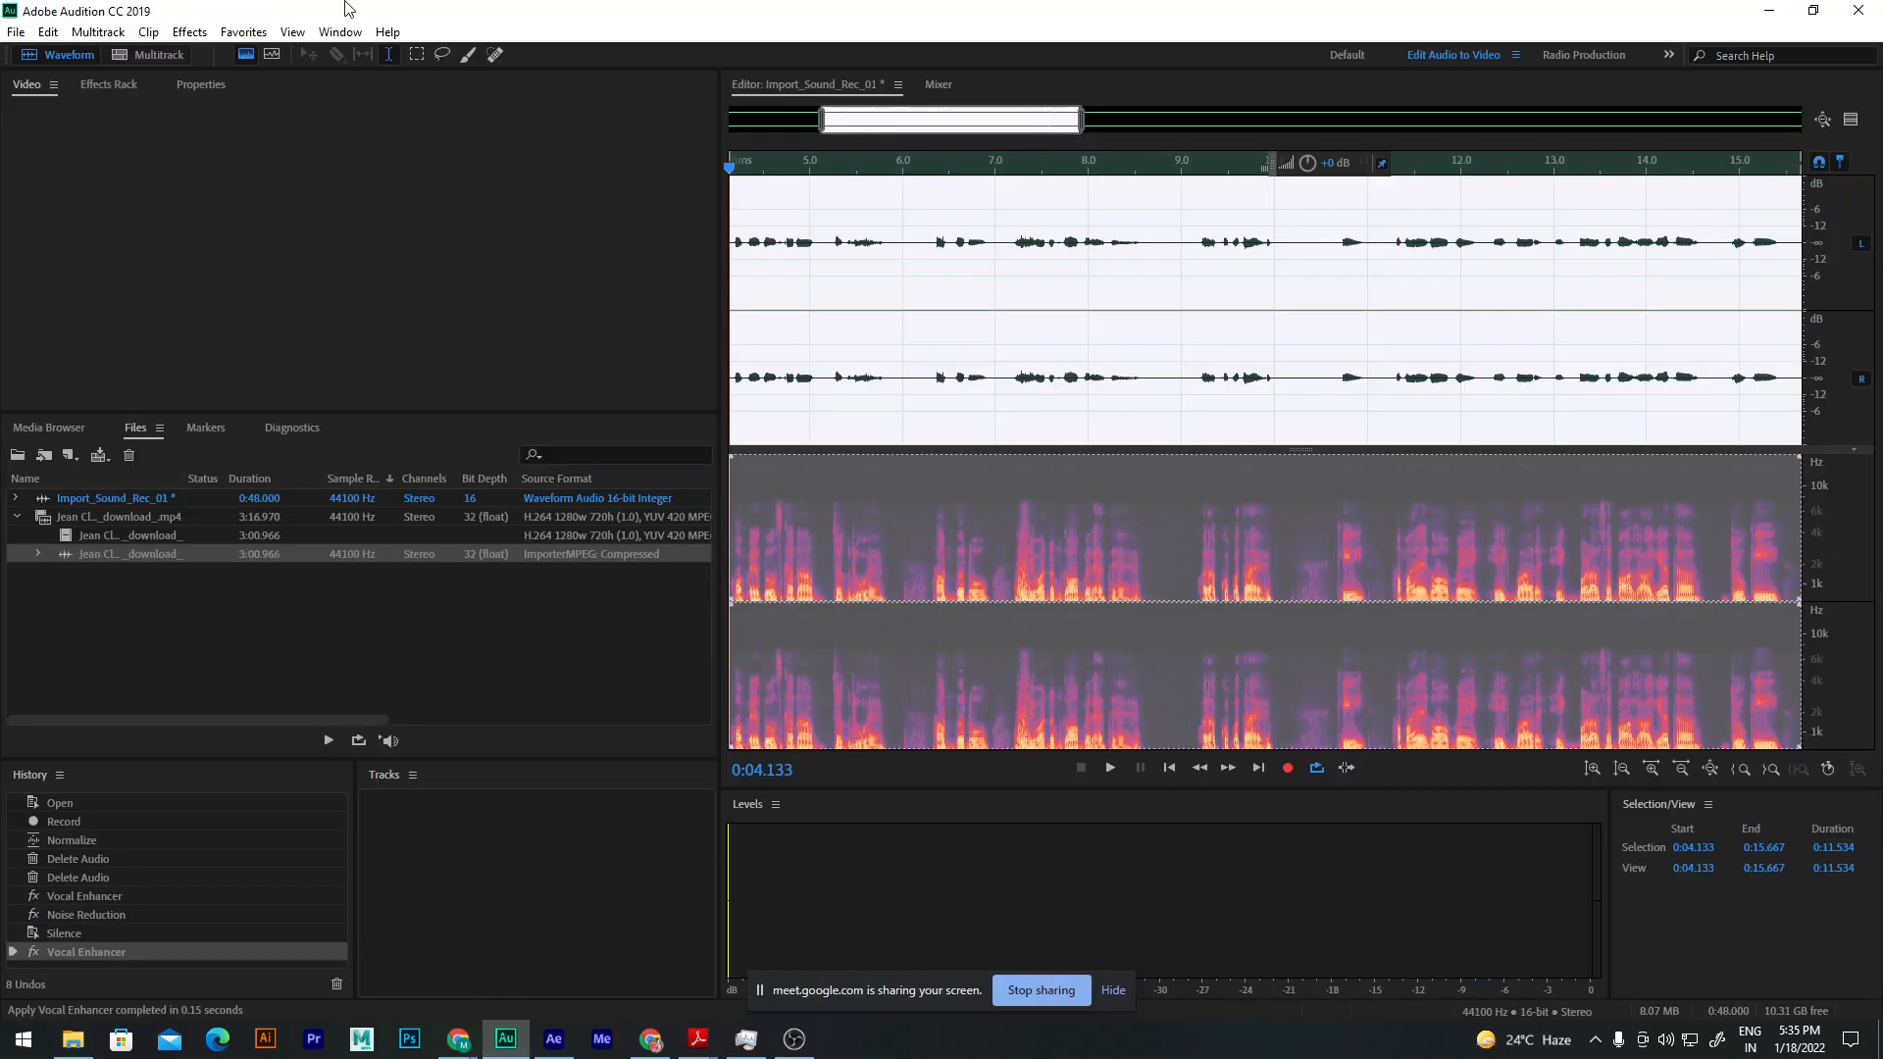
# Step: Preview the Single-band Compressor with the Blissful Bass preset on the section from 0:04.133 to 0:15.667
pyautogui.click(189, 32)
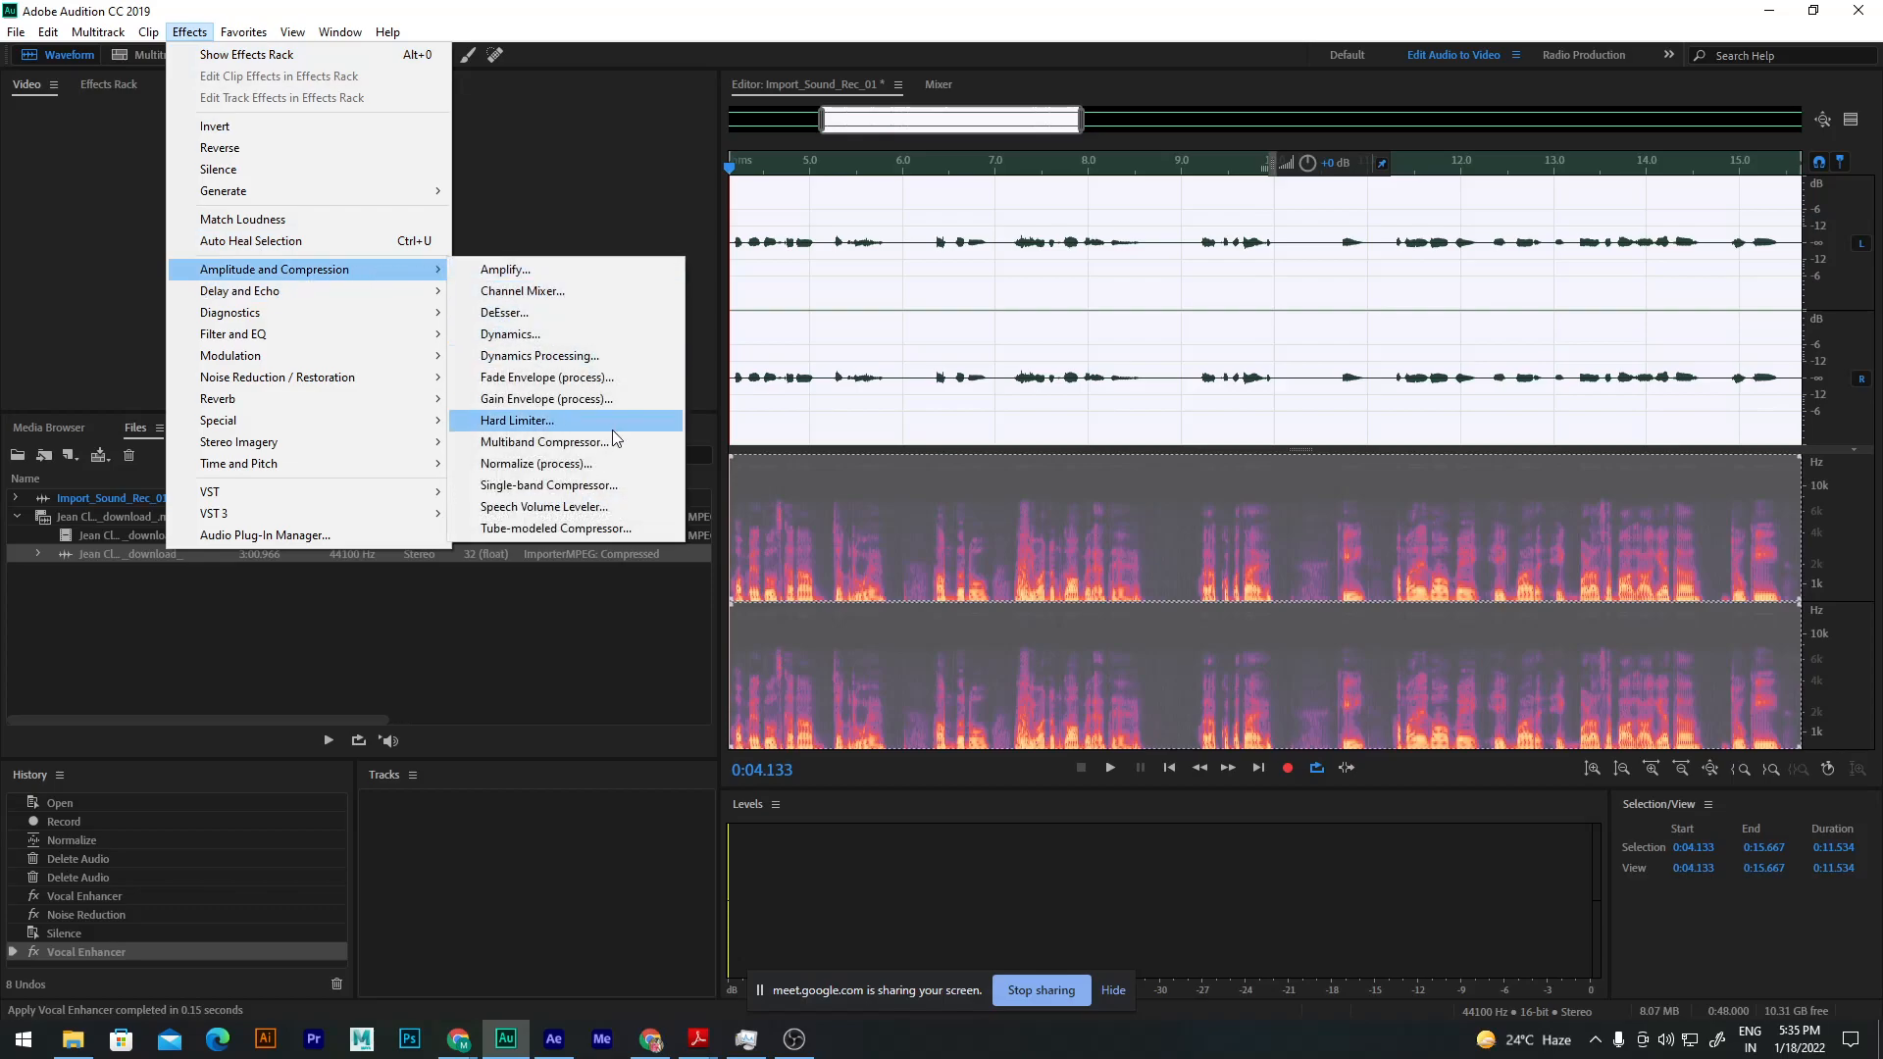
pyautogui.click(574, 494)
pyautogui.moveTo(1054, 307); pyautogui.dragTo(1234, 312)
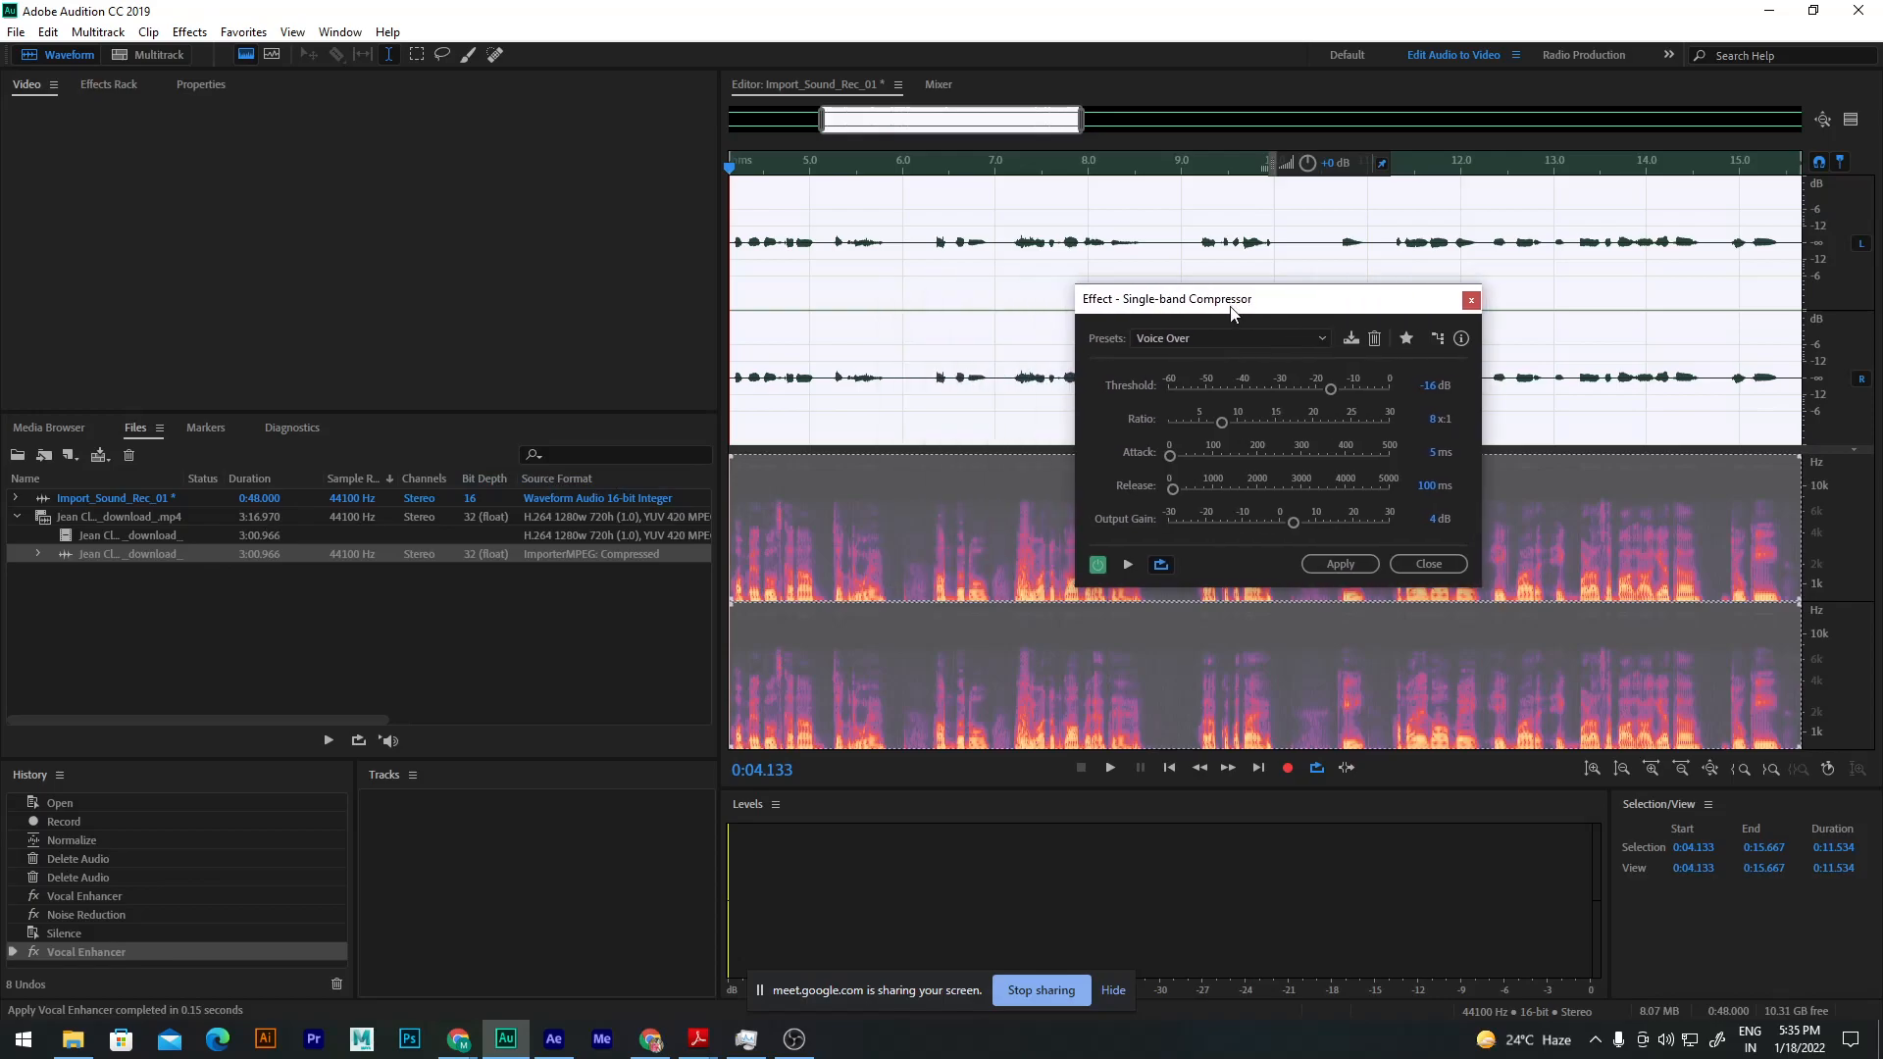
pyautogui.click(1234, 338)
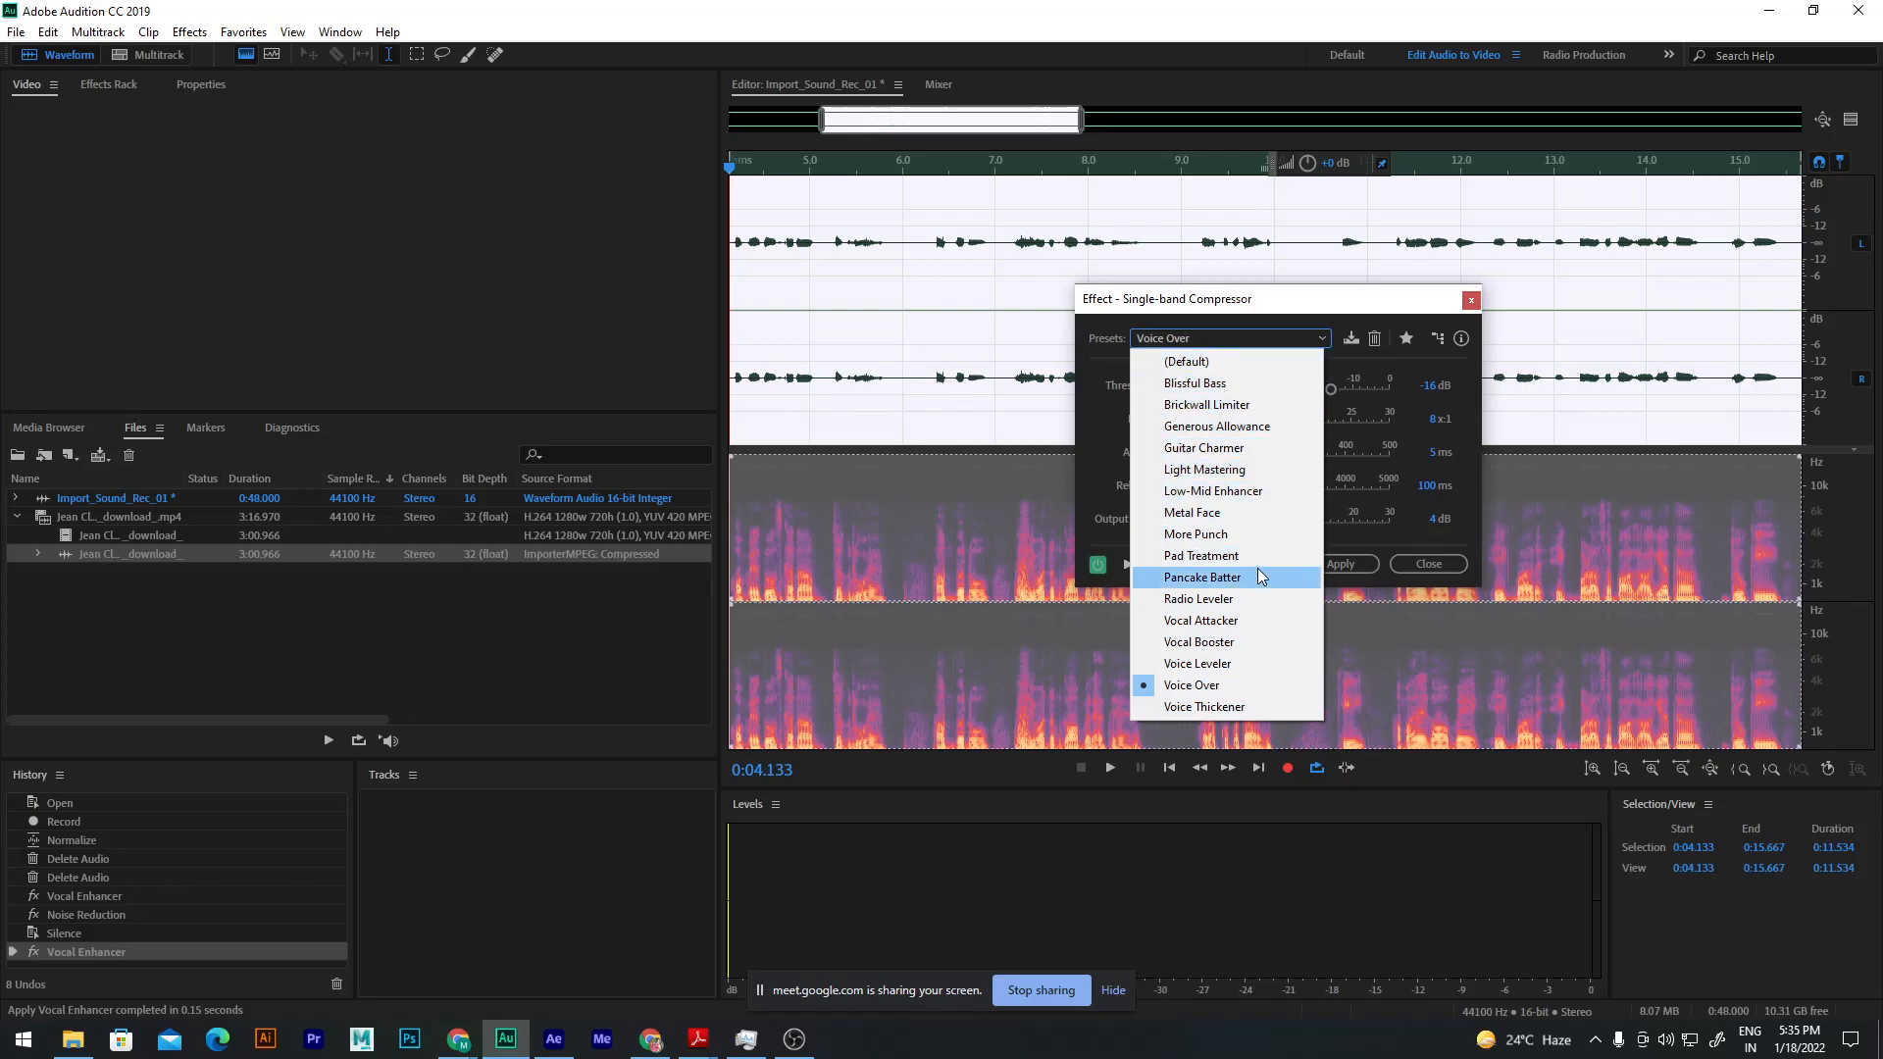
pyautogui.click(1210, 386)
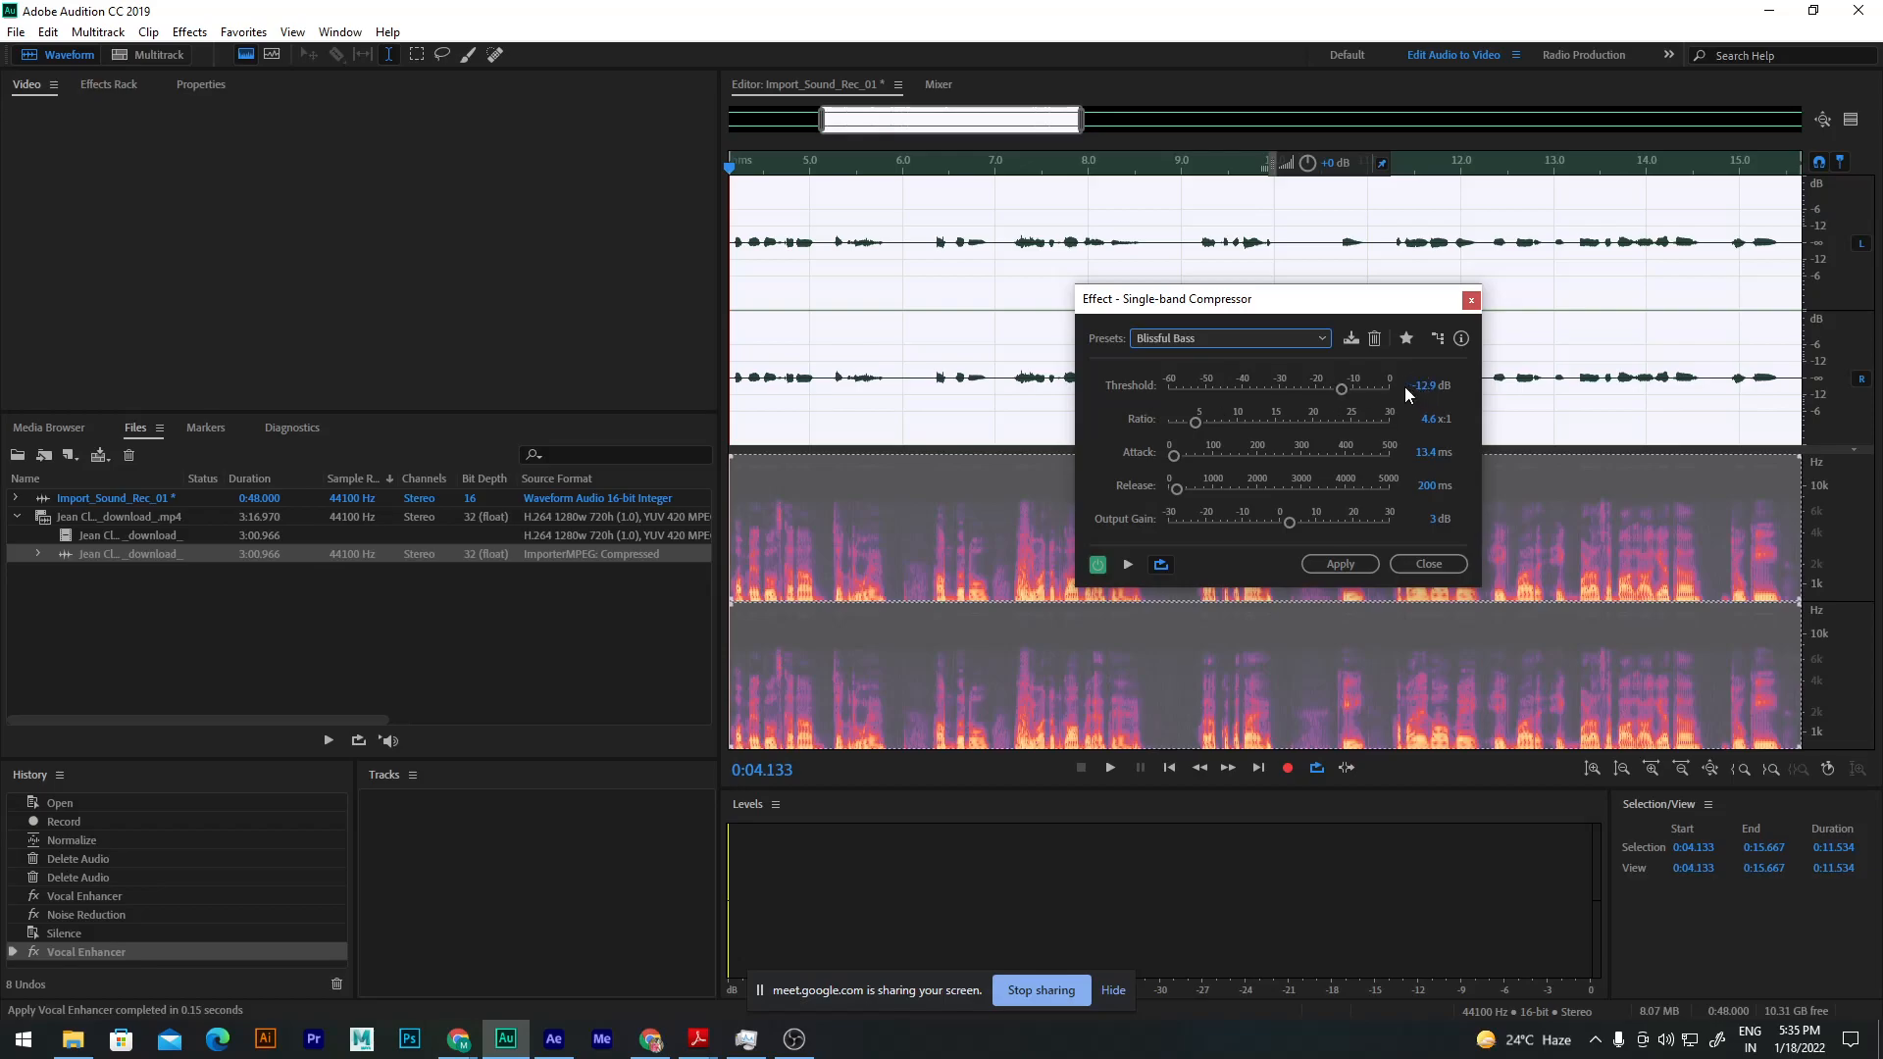
pyautogui.click(1128, 566)
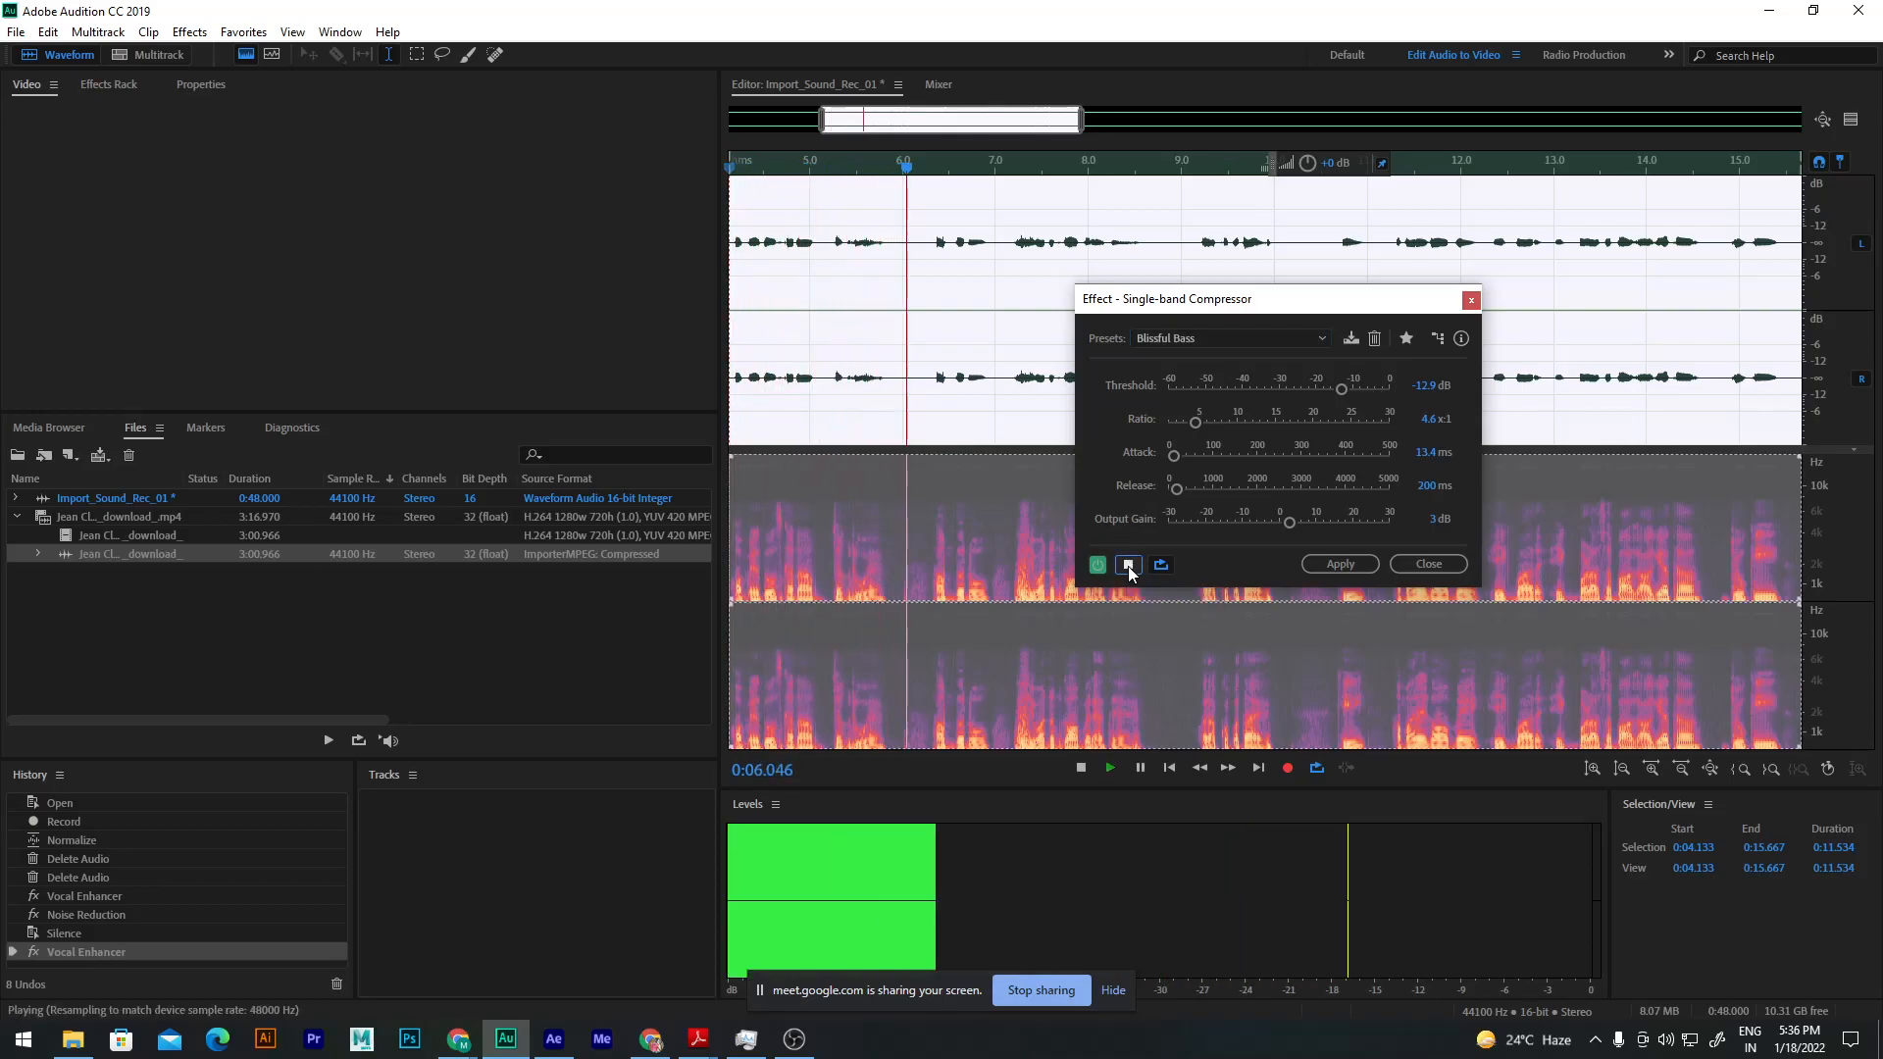
# Step: Audition other Single-band Compressor presets from Brickwall Limiter to Metal Face, and close the effect without applying it
pyautogui.click(1218, 338)
pyautogui.click(1217, 397)
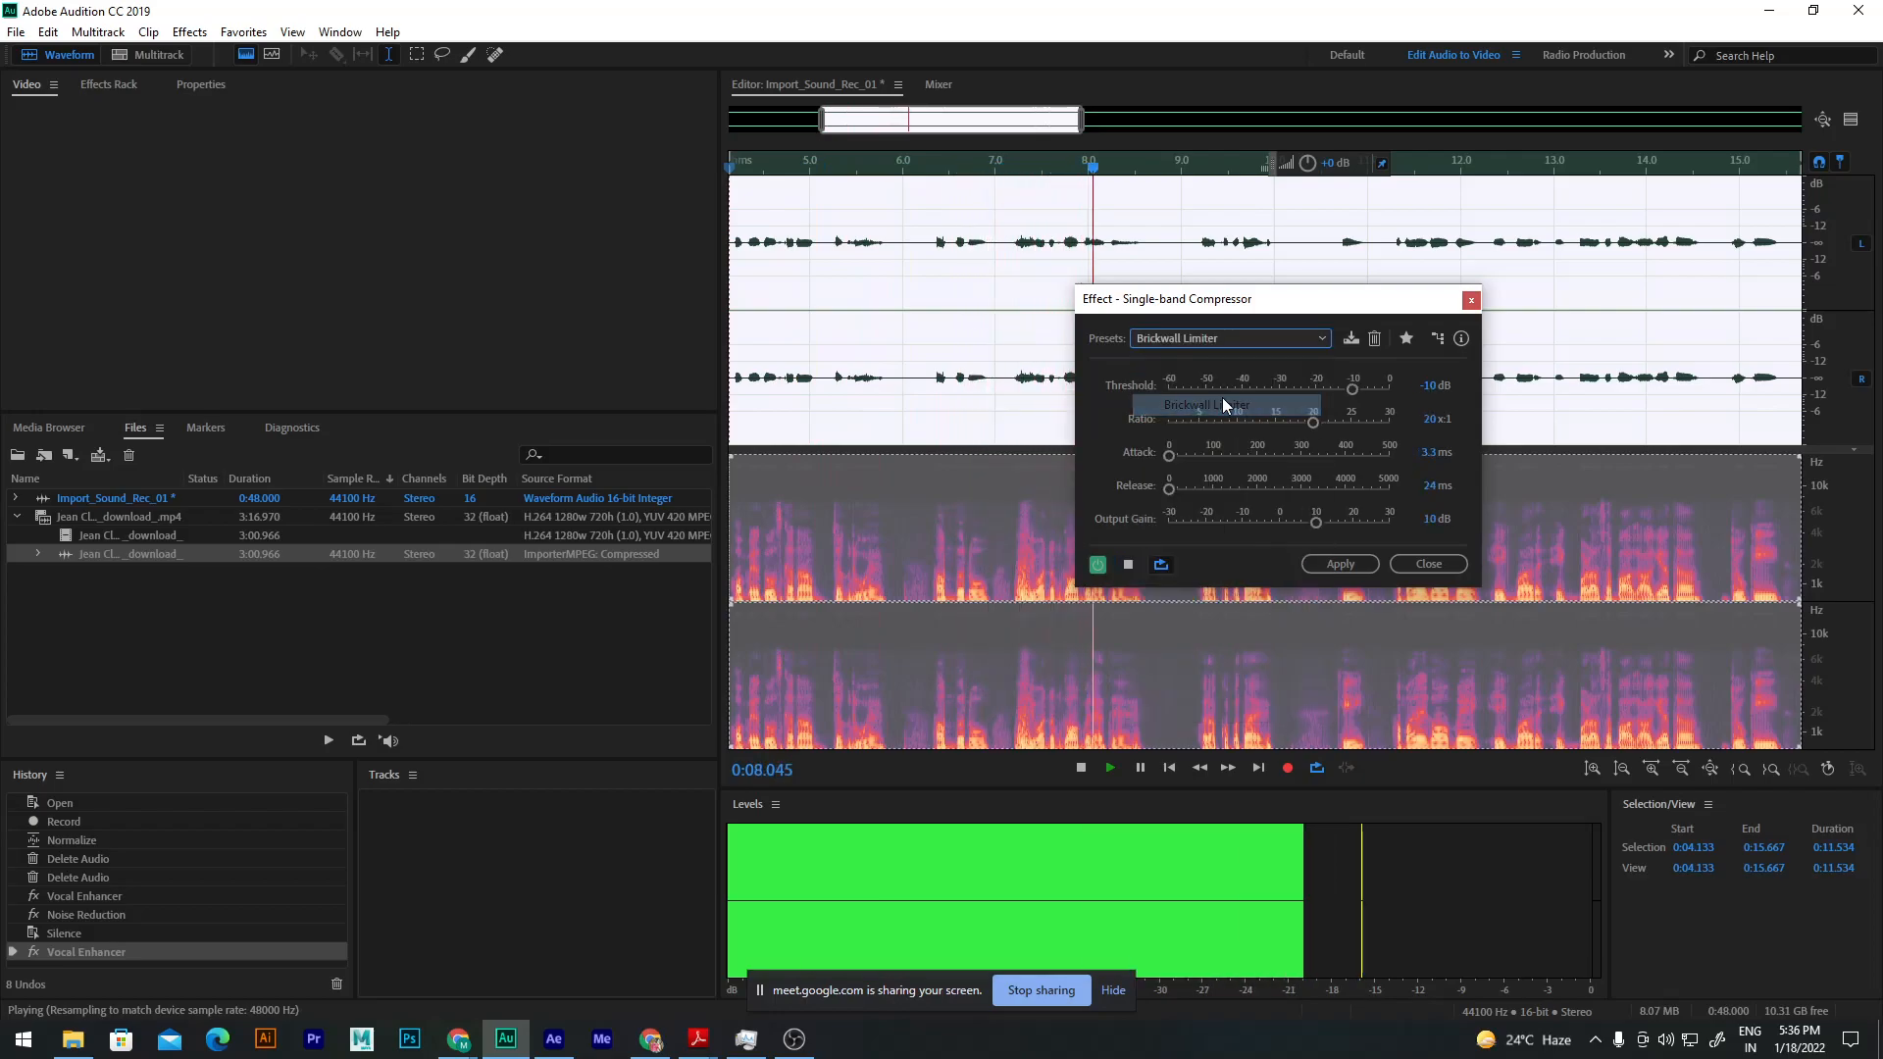
pyautogui.press('Down')
pyautogui.press('Down')
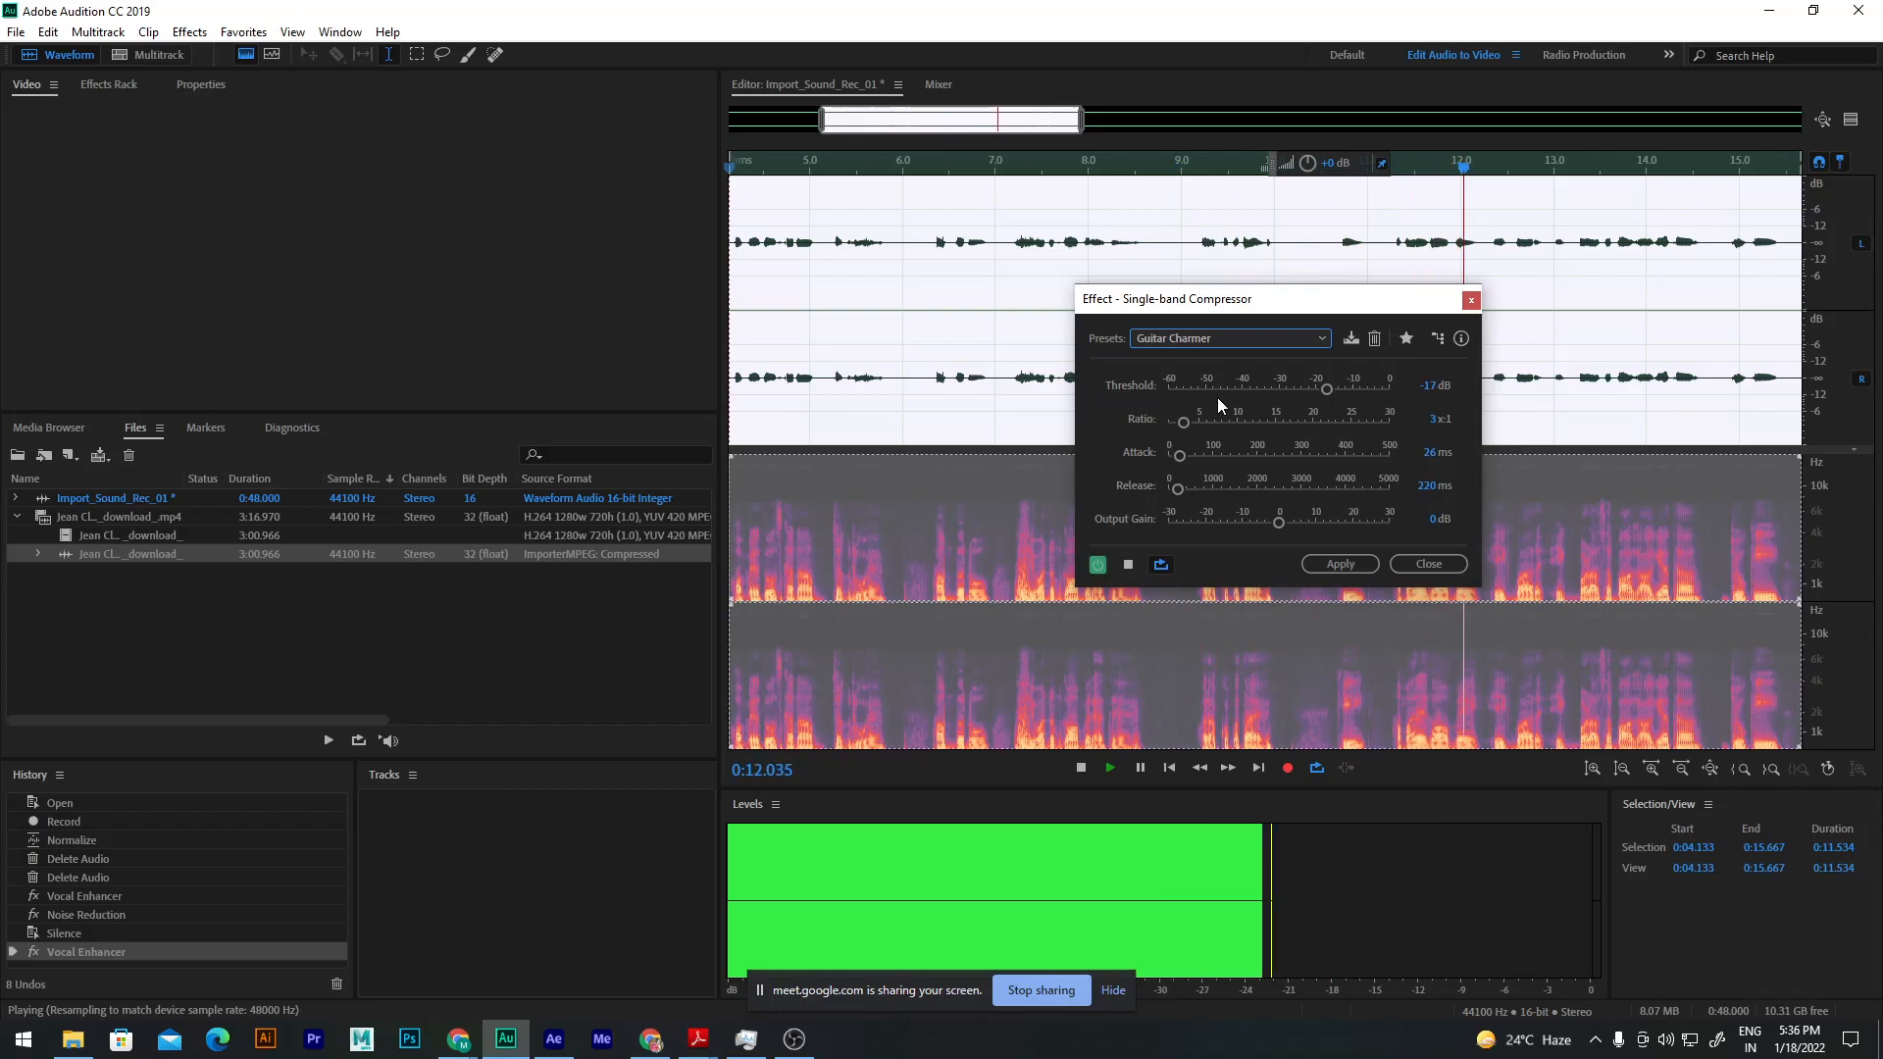
pyautogui.press('Down')
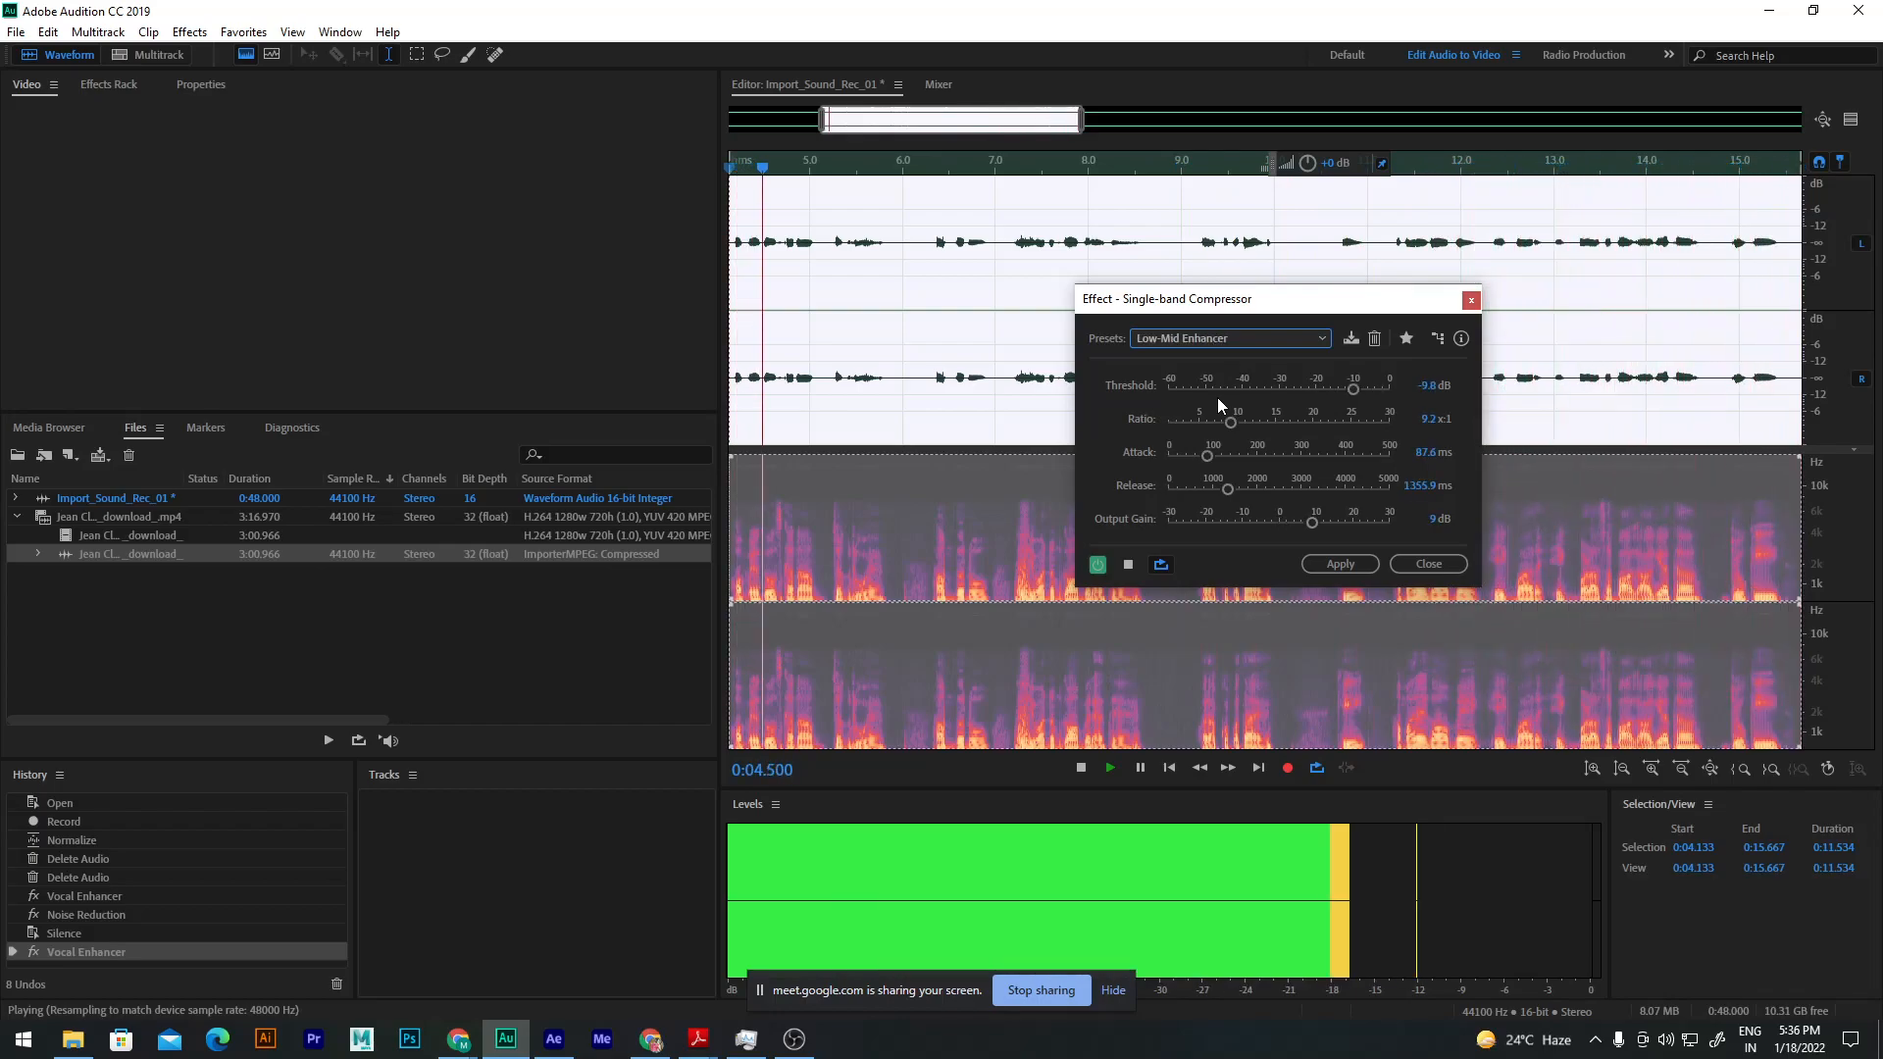
pyautogui.press('Down')
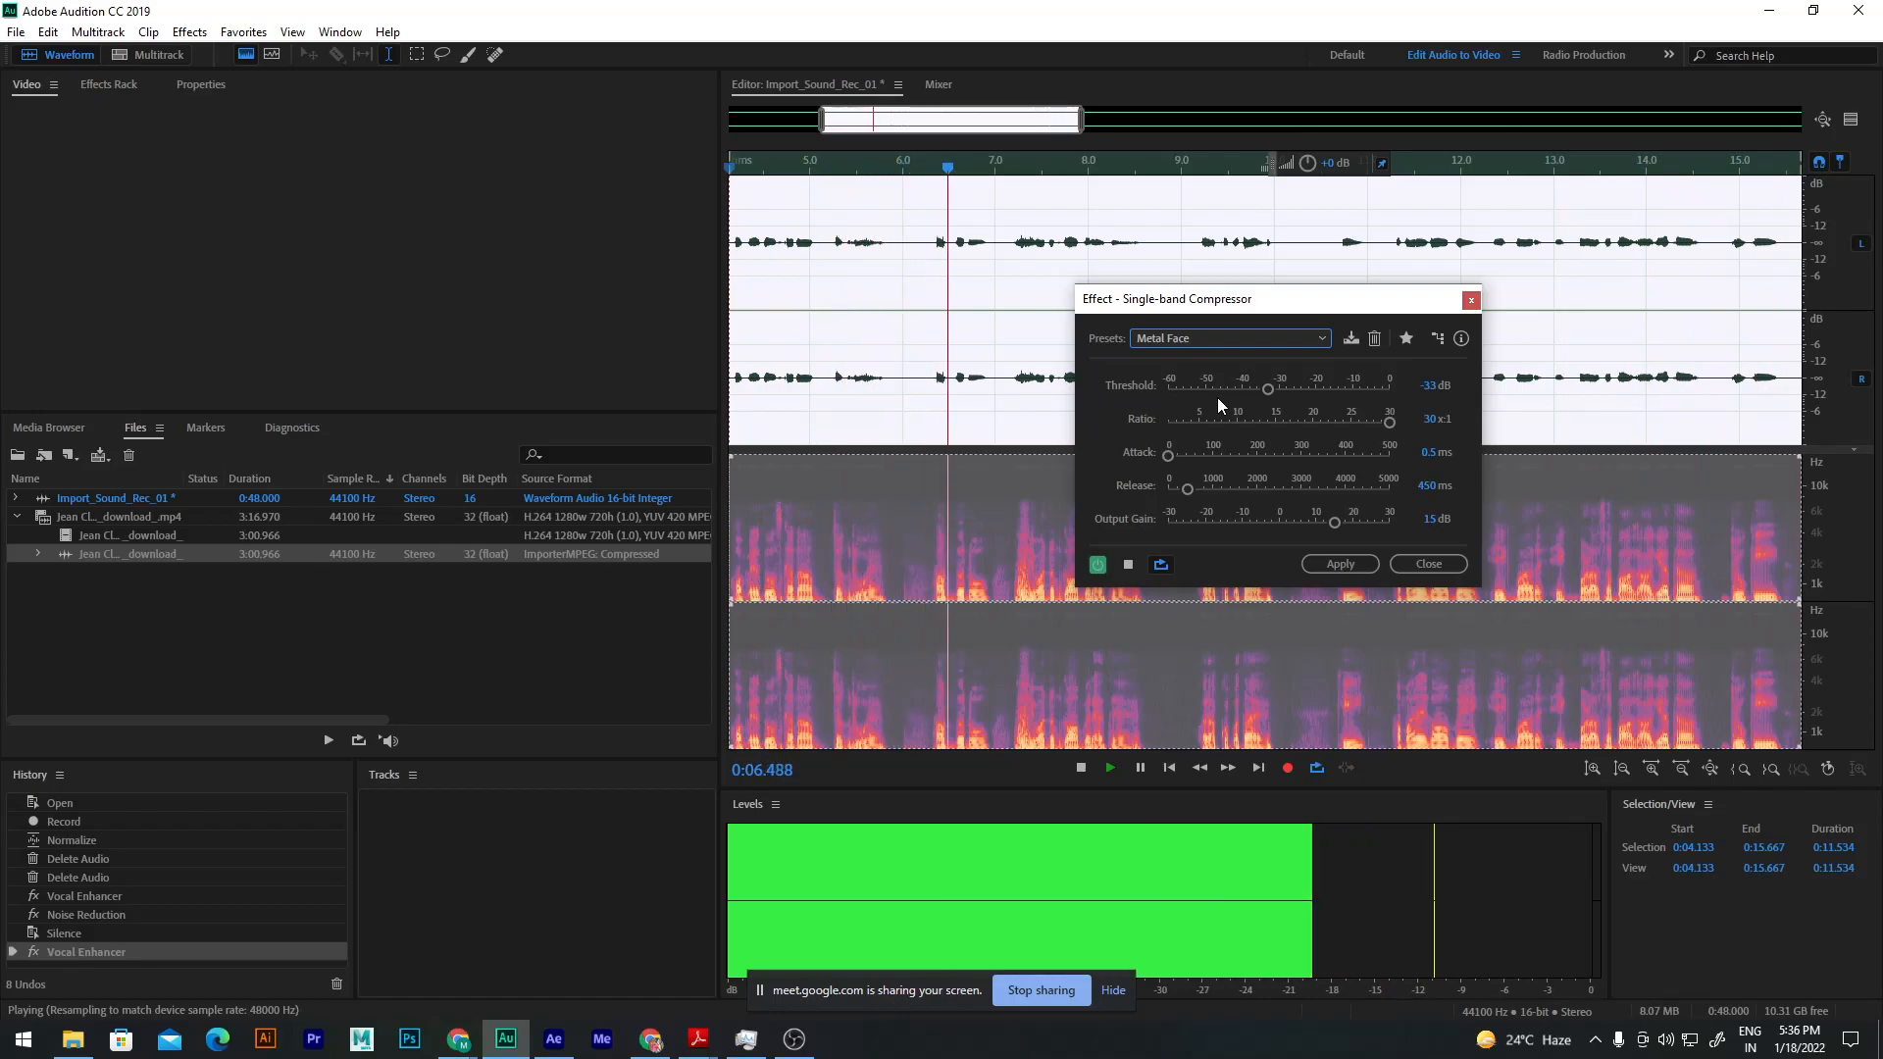
pyautogui.click(1426, 565)
pyautogui.press('space')
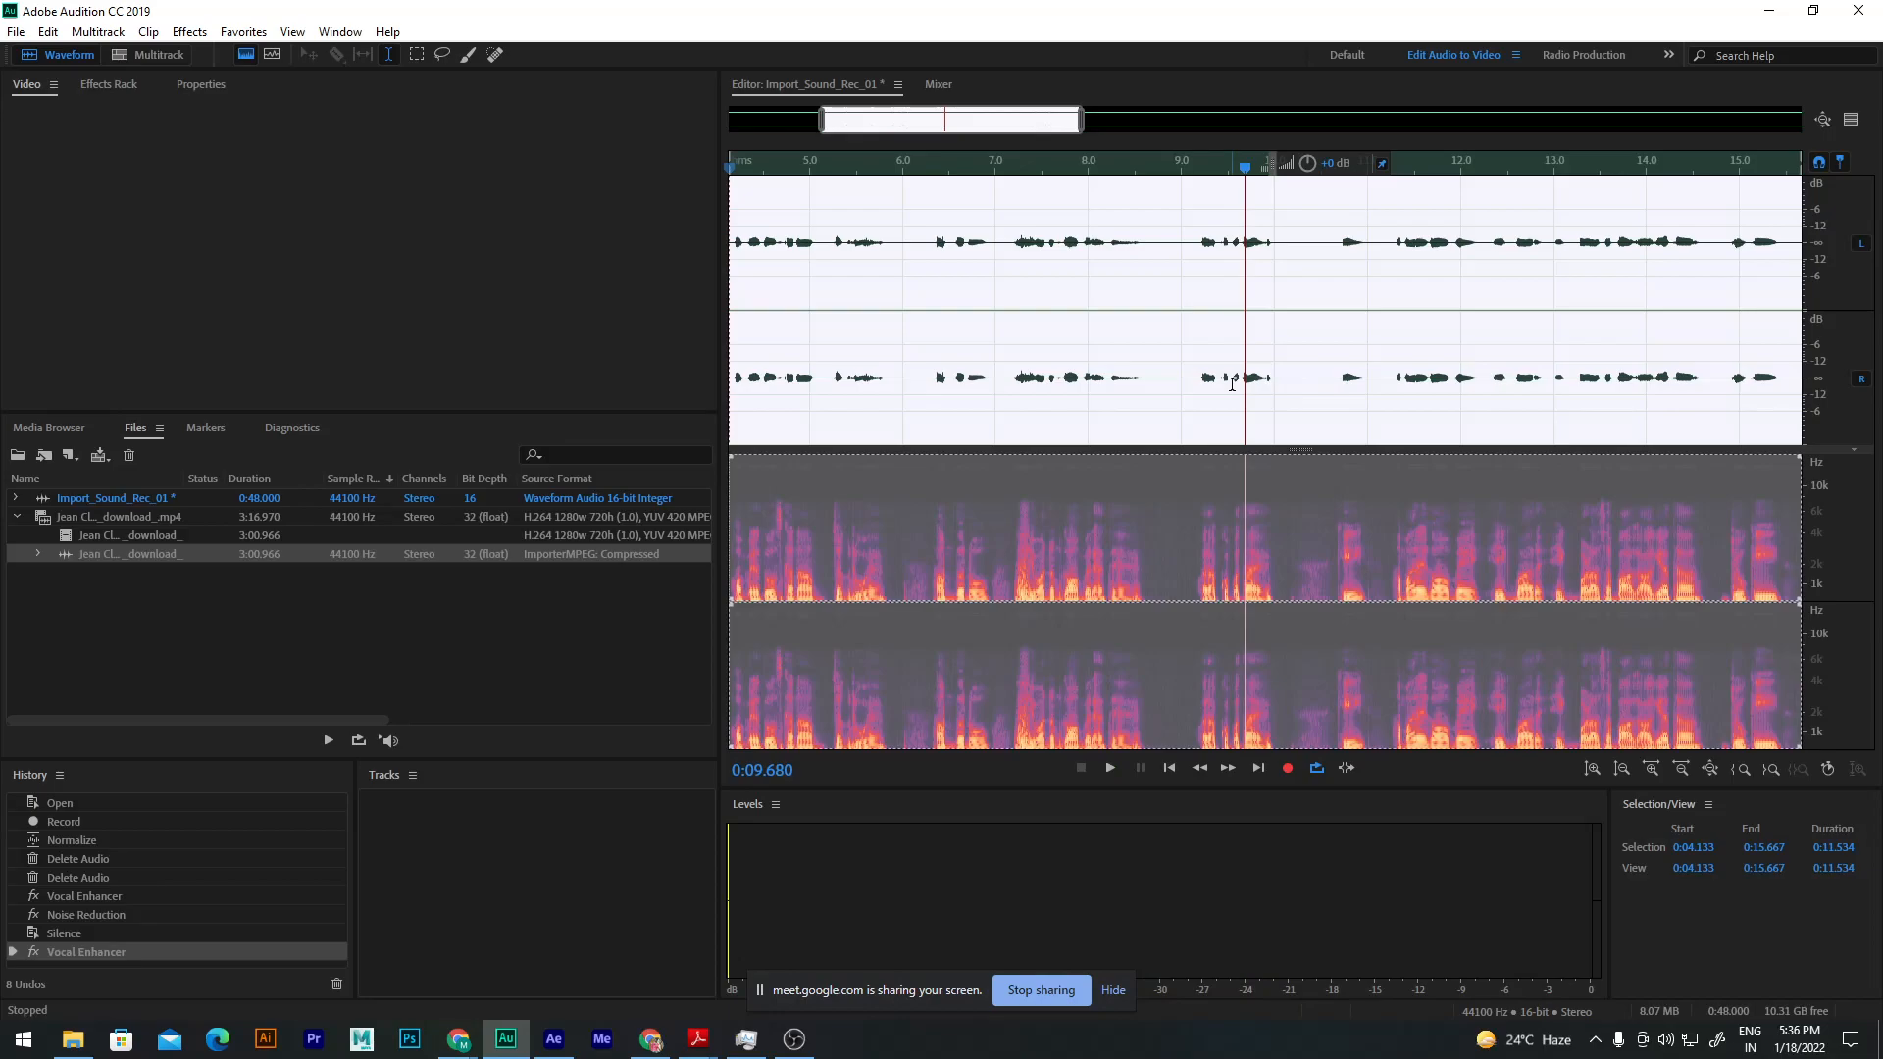
# Step: Compare the full recording with and without the partial Vocal Enhancer by undoing and restoring that effect
pyautogui.scroll(-5, 1228, 384)
pyautogui.click(1057, 201)
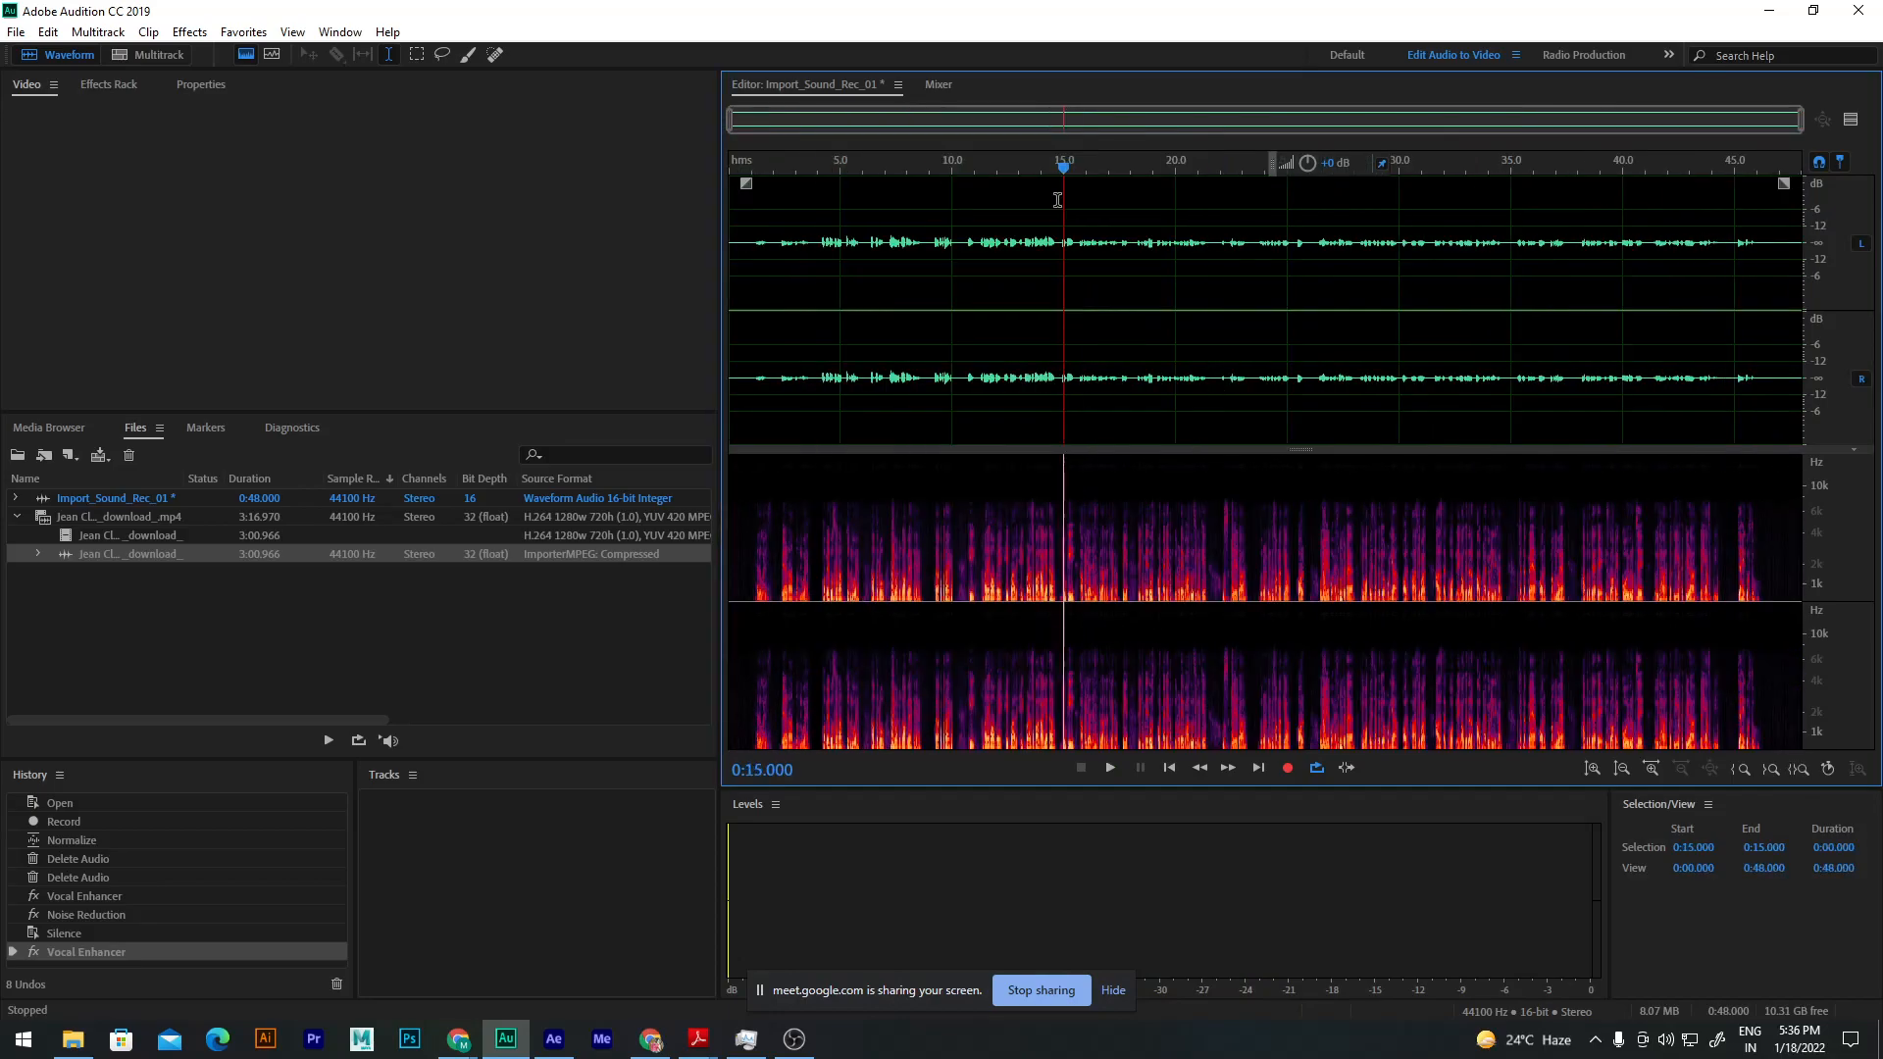
pyautogui.hotkey('ctrl', 'z')
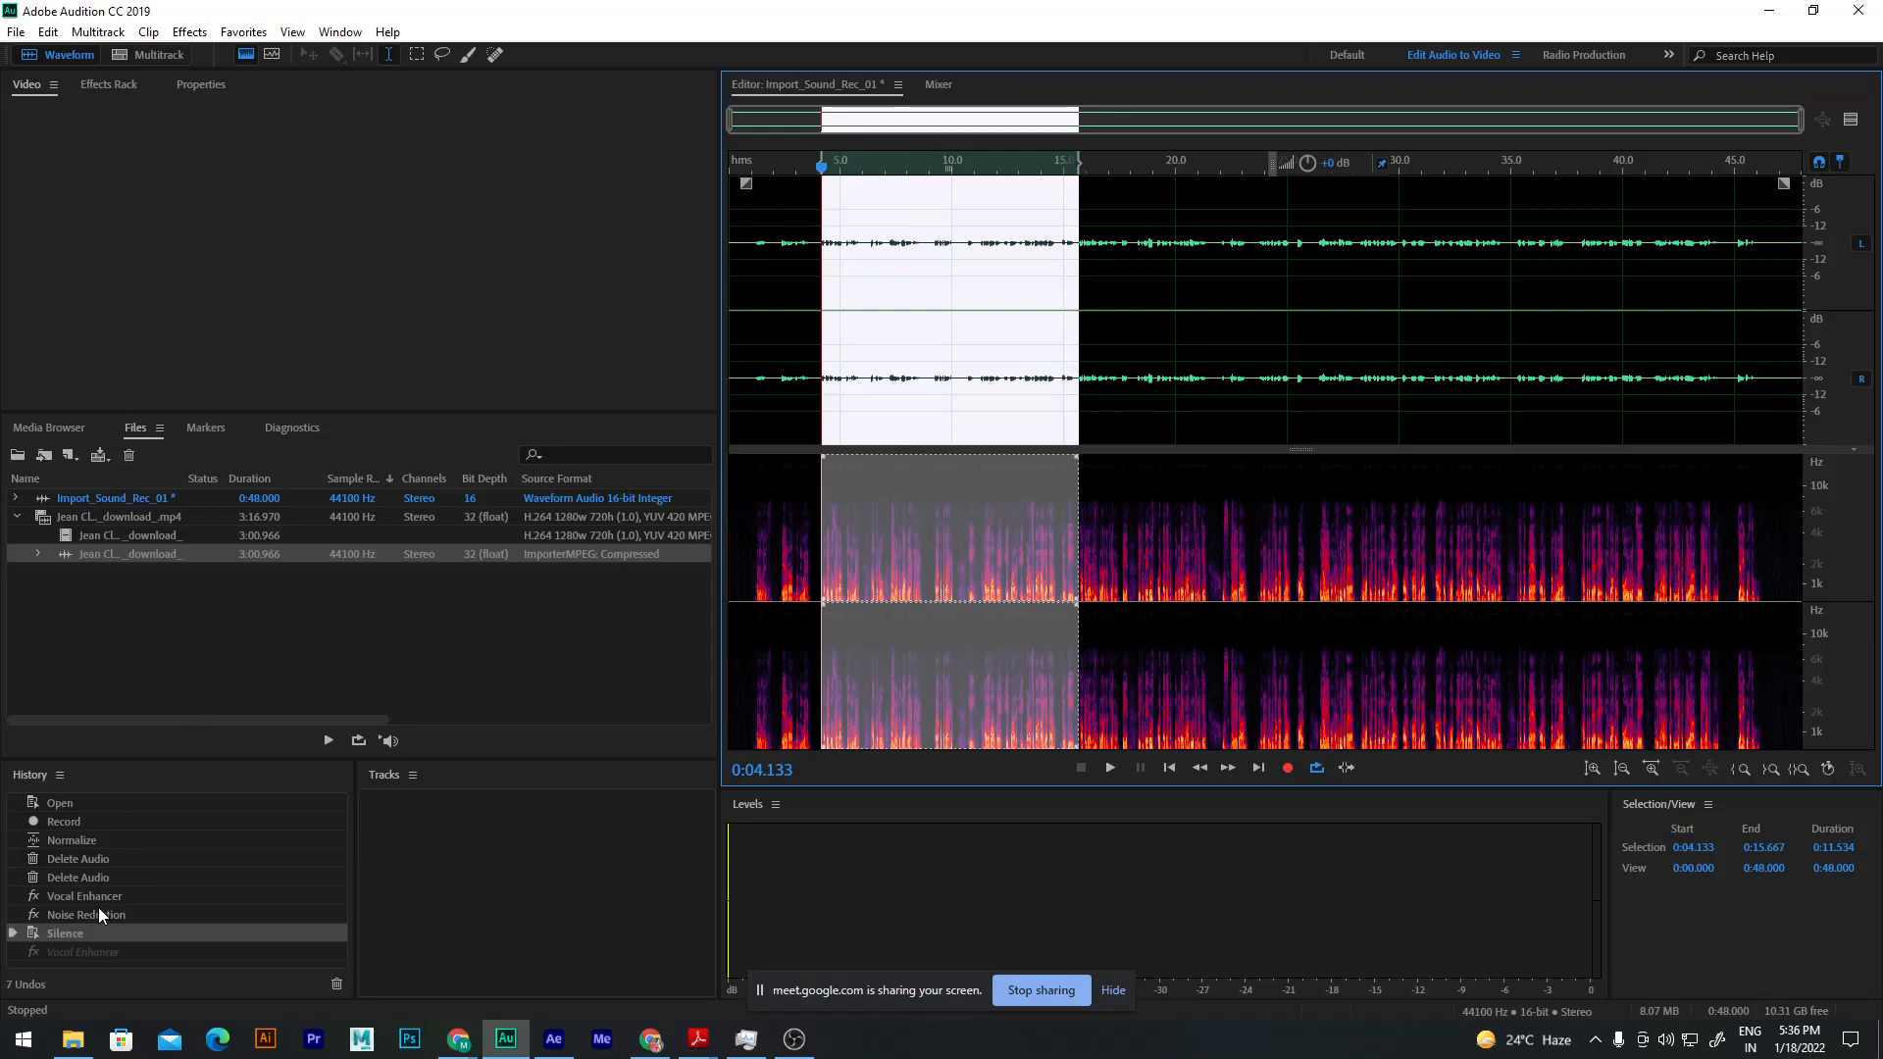
pyautogui.hotkey('ctrl', 'a')
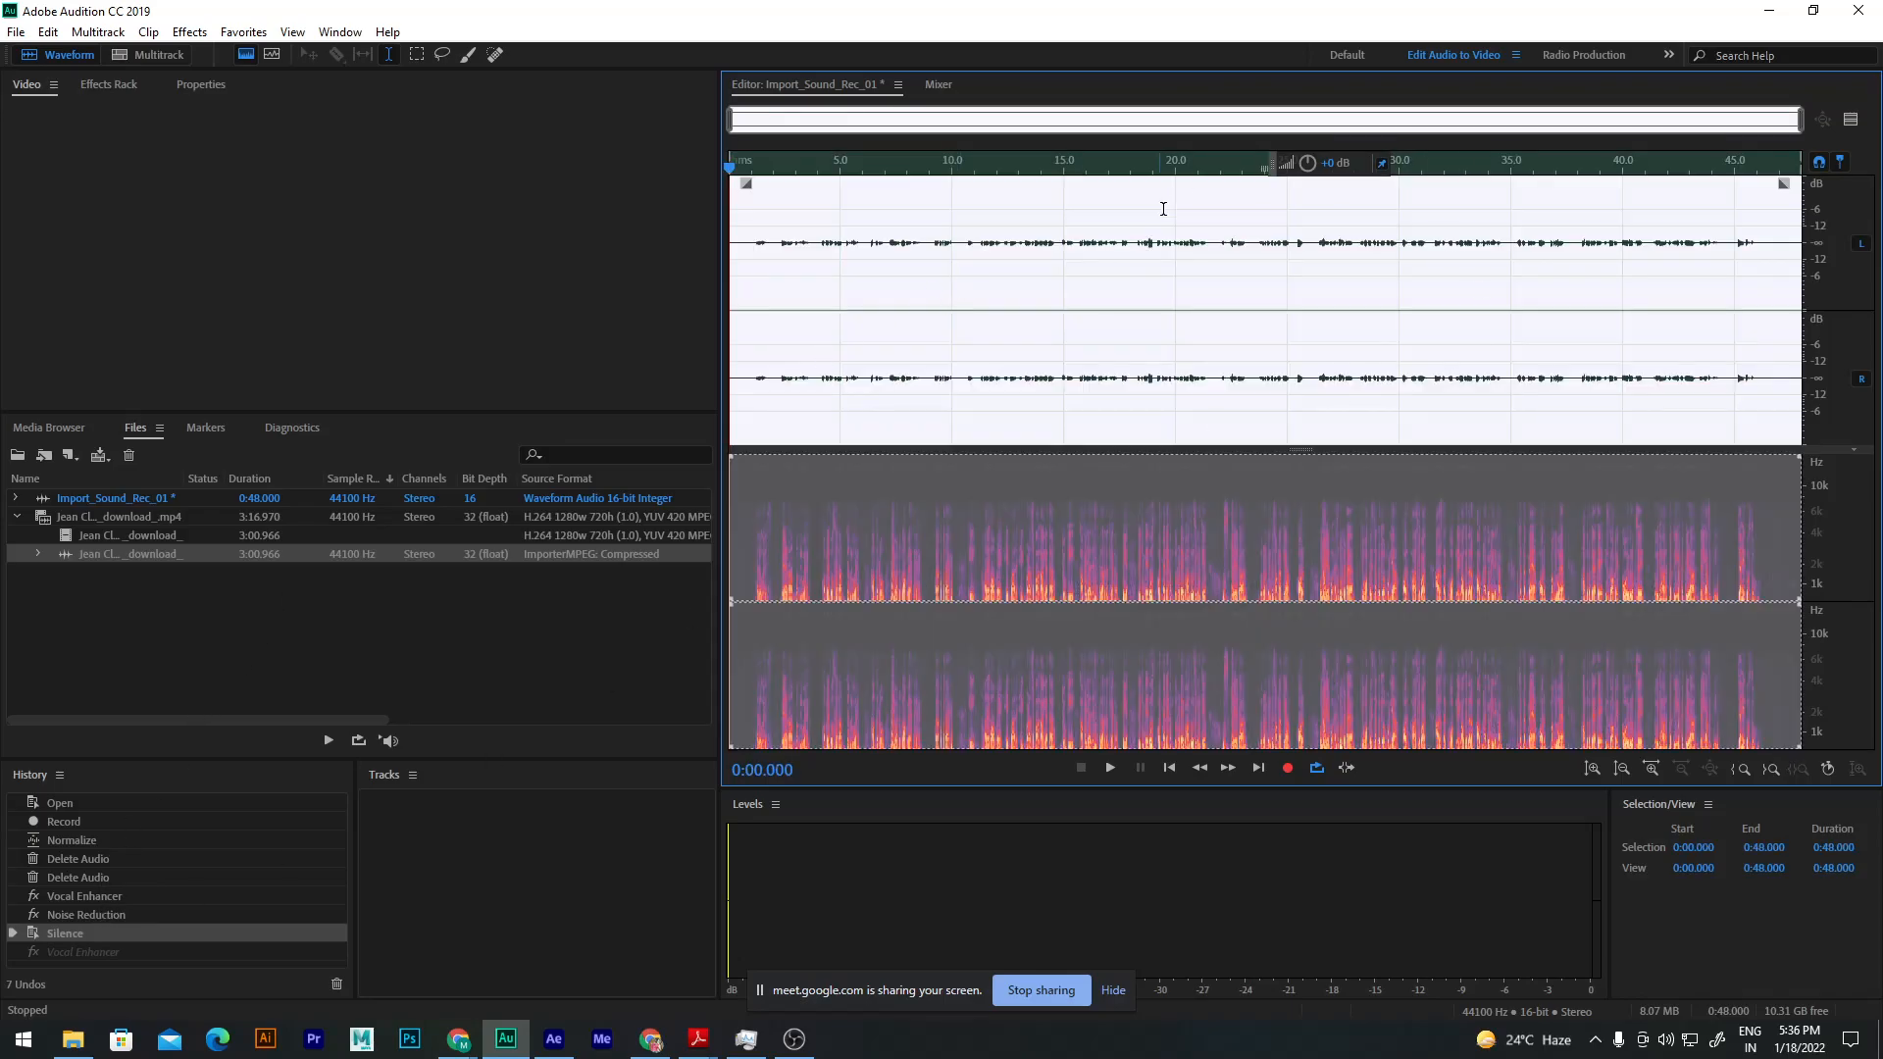
pyautogui.click(86, 954)
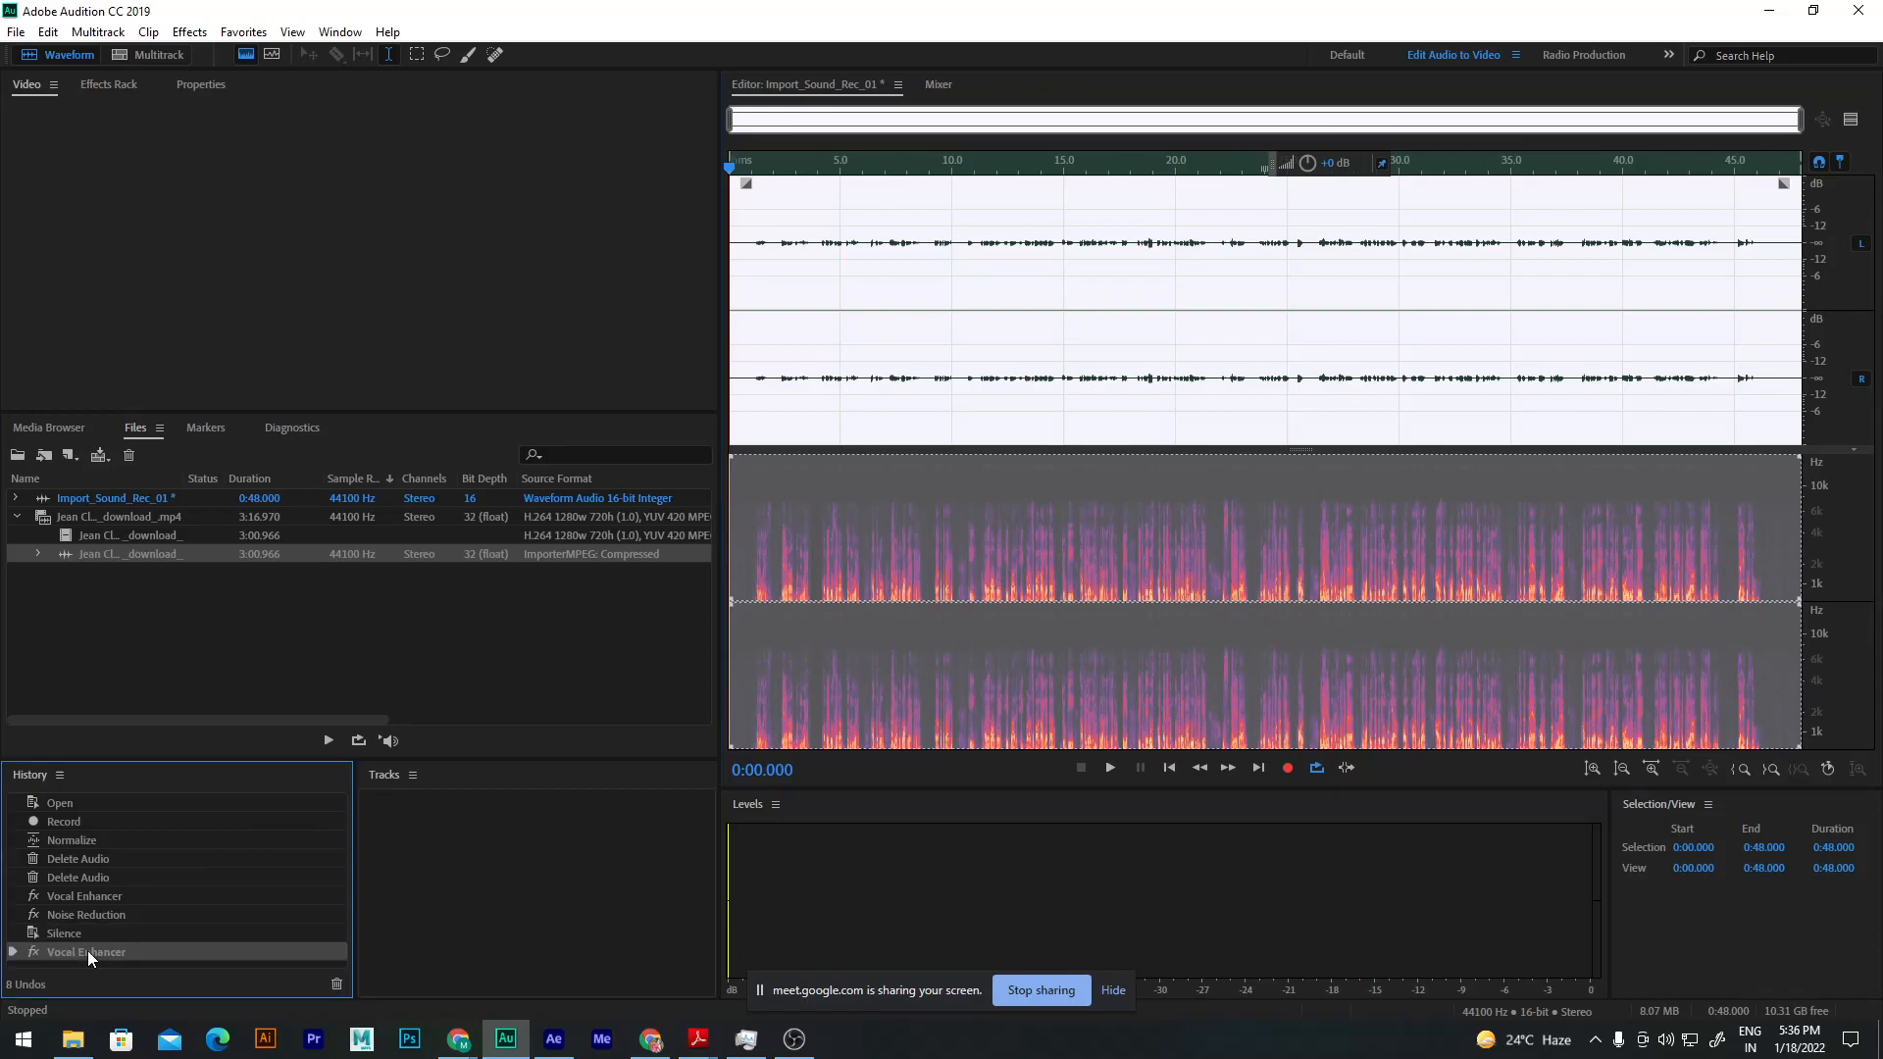
pyautogui.click(112, 933)
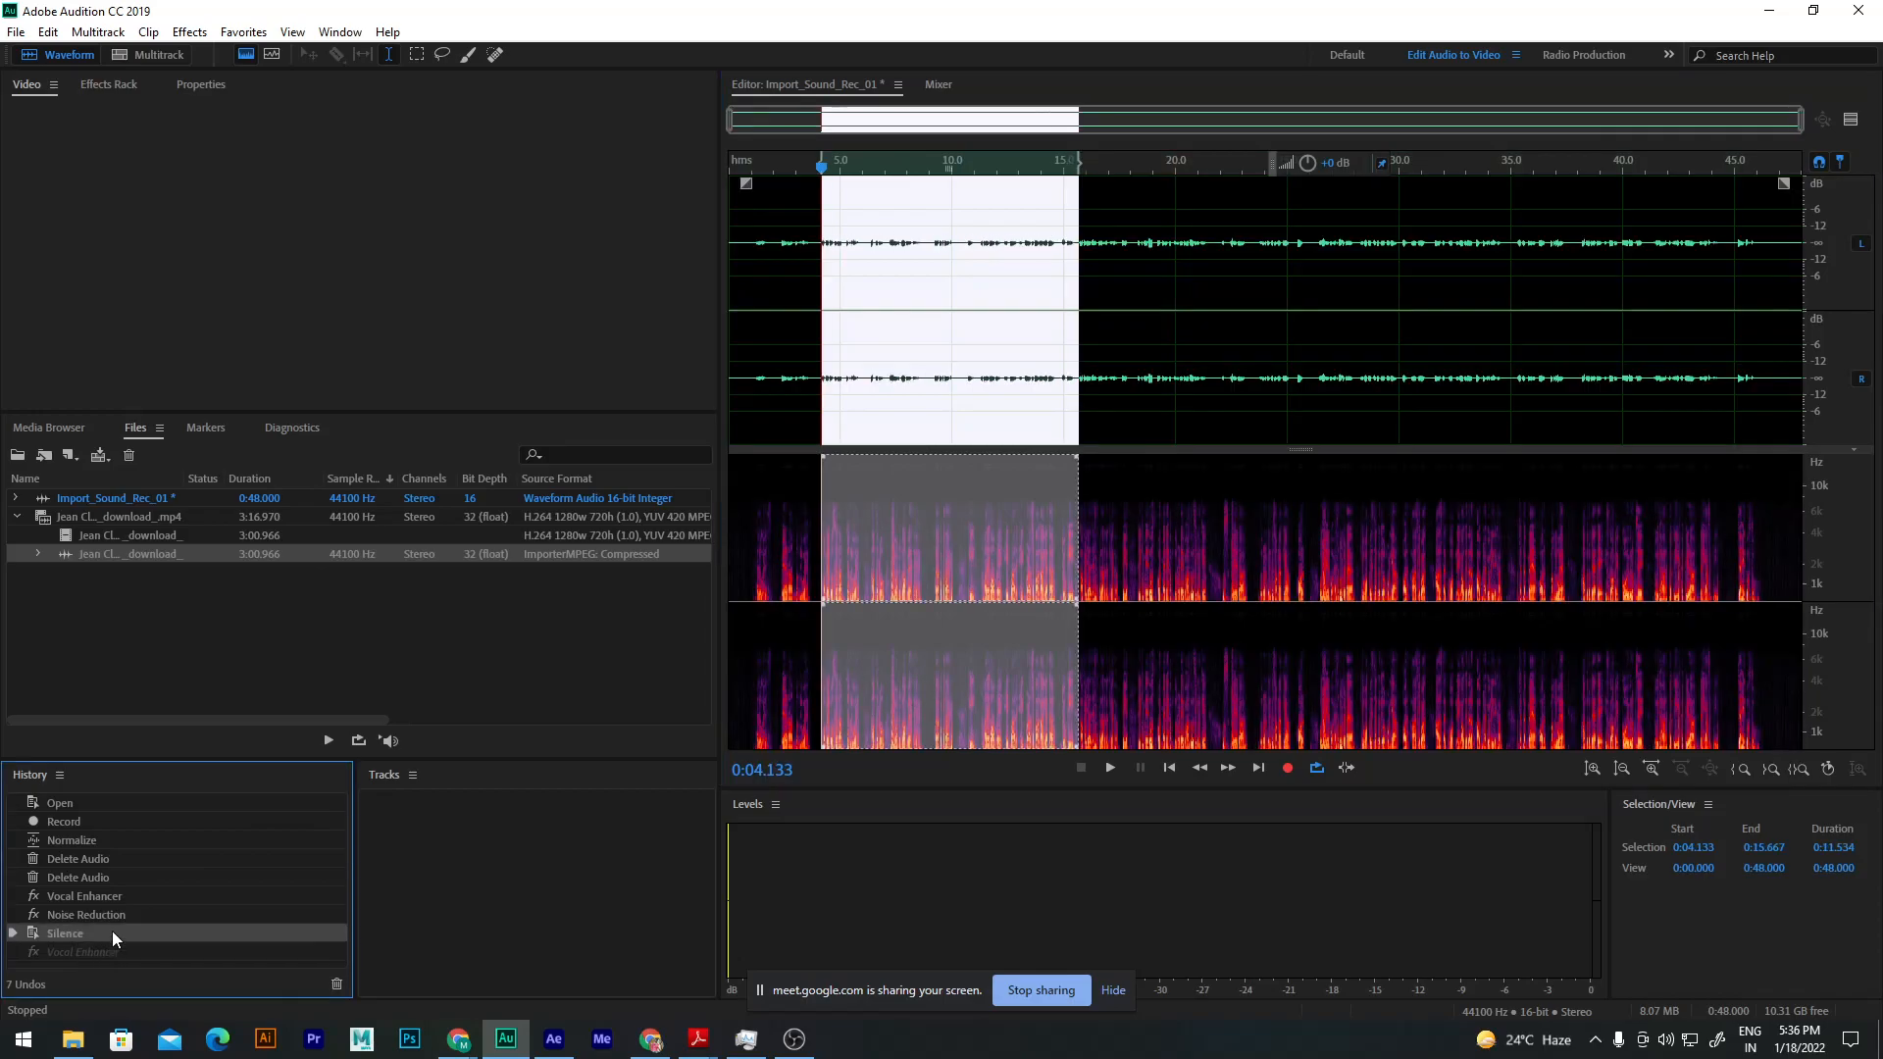
pyautogui.doubleClick(987, 308)
# Step: Delete the latest Vocal Enhancer entry from the recording's history
pyautogui.click(67, 951)
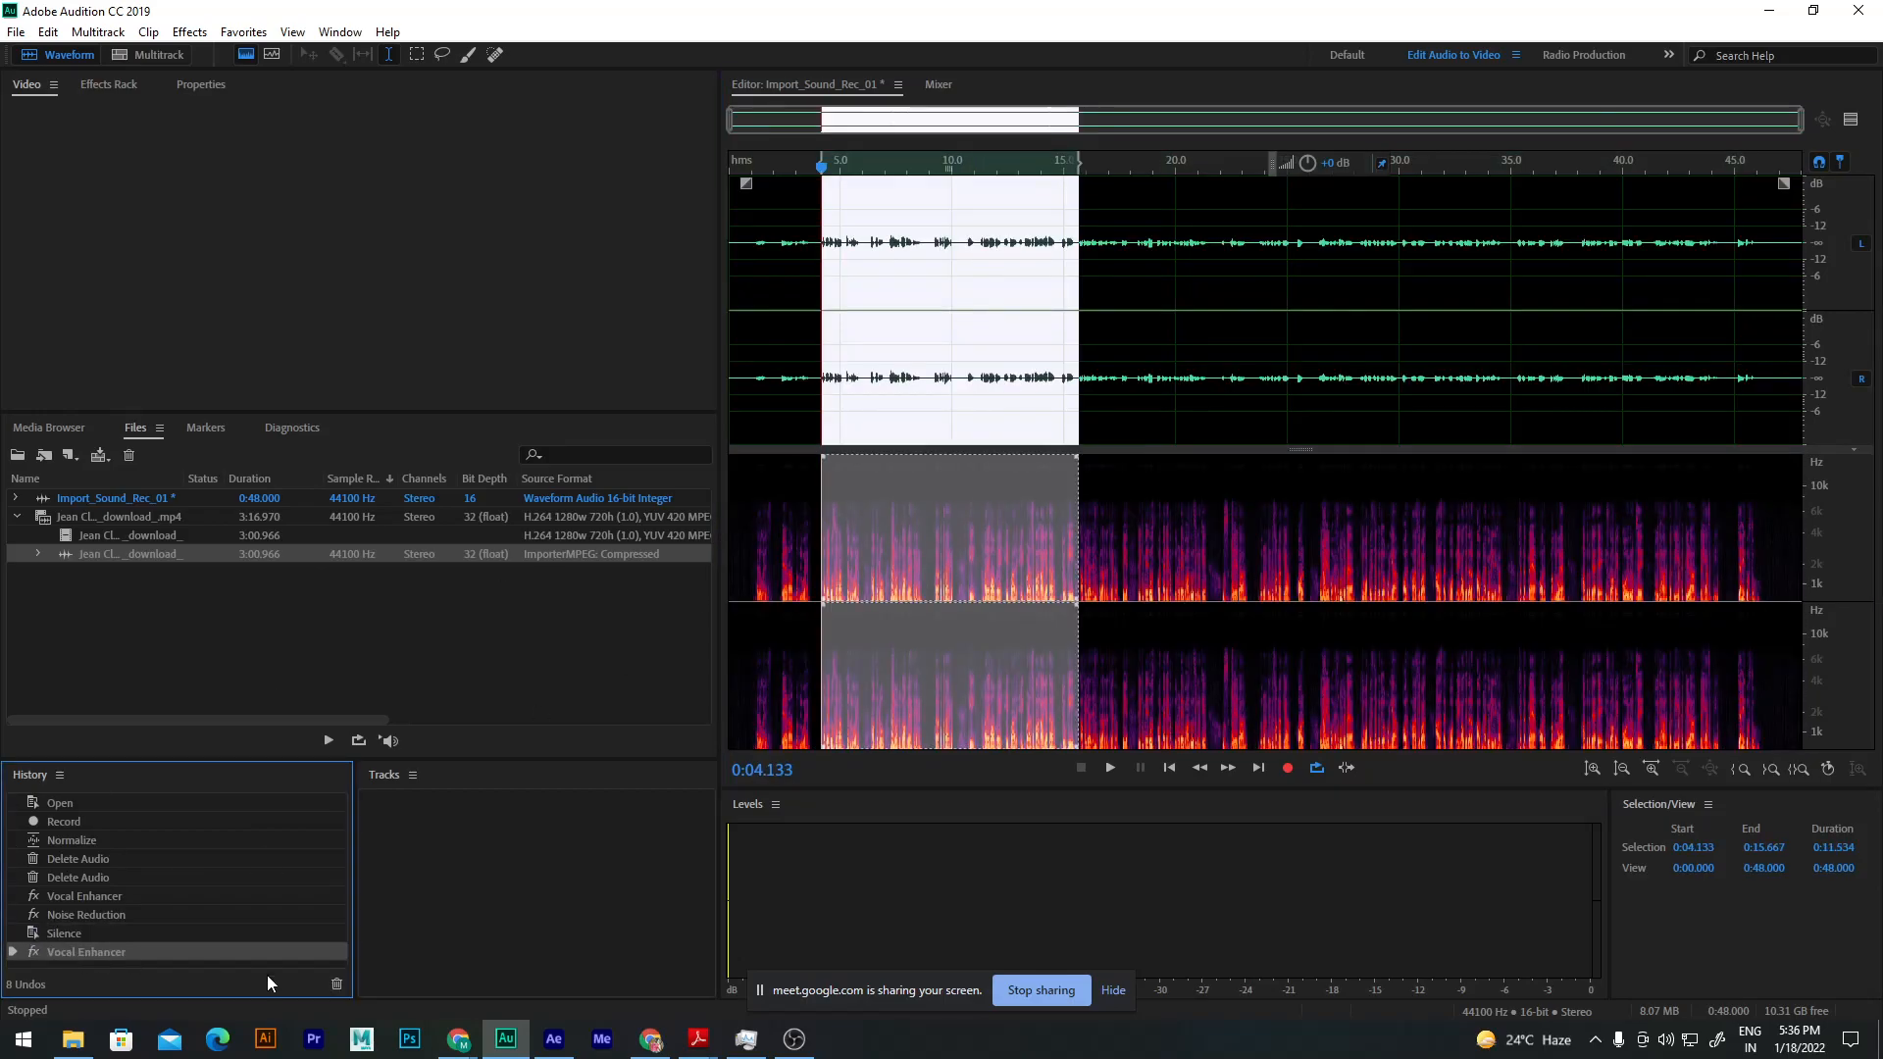
pyautogui.click(337, 984)
pyautogui.click(1026, 537)
# Step: Apply the Vocal Enhancer effect with the Male preset to the entire recording
pyautogui.doubleClick(991, 329)
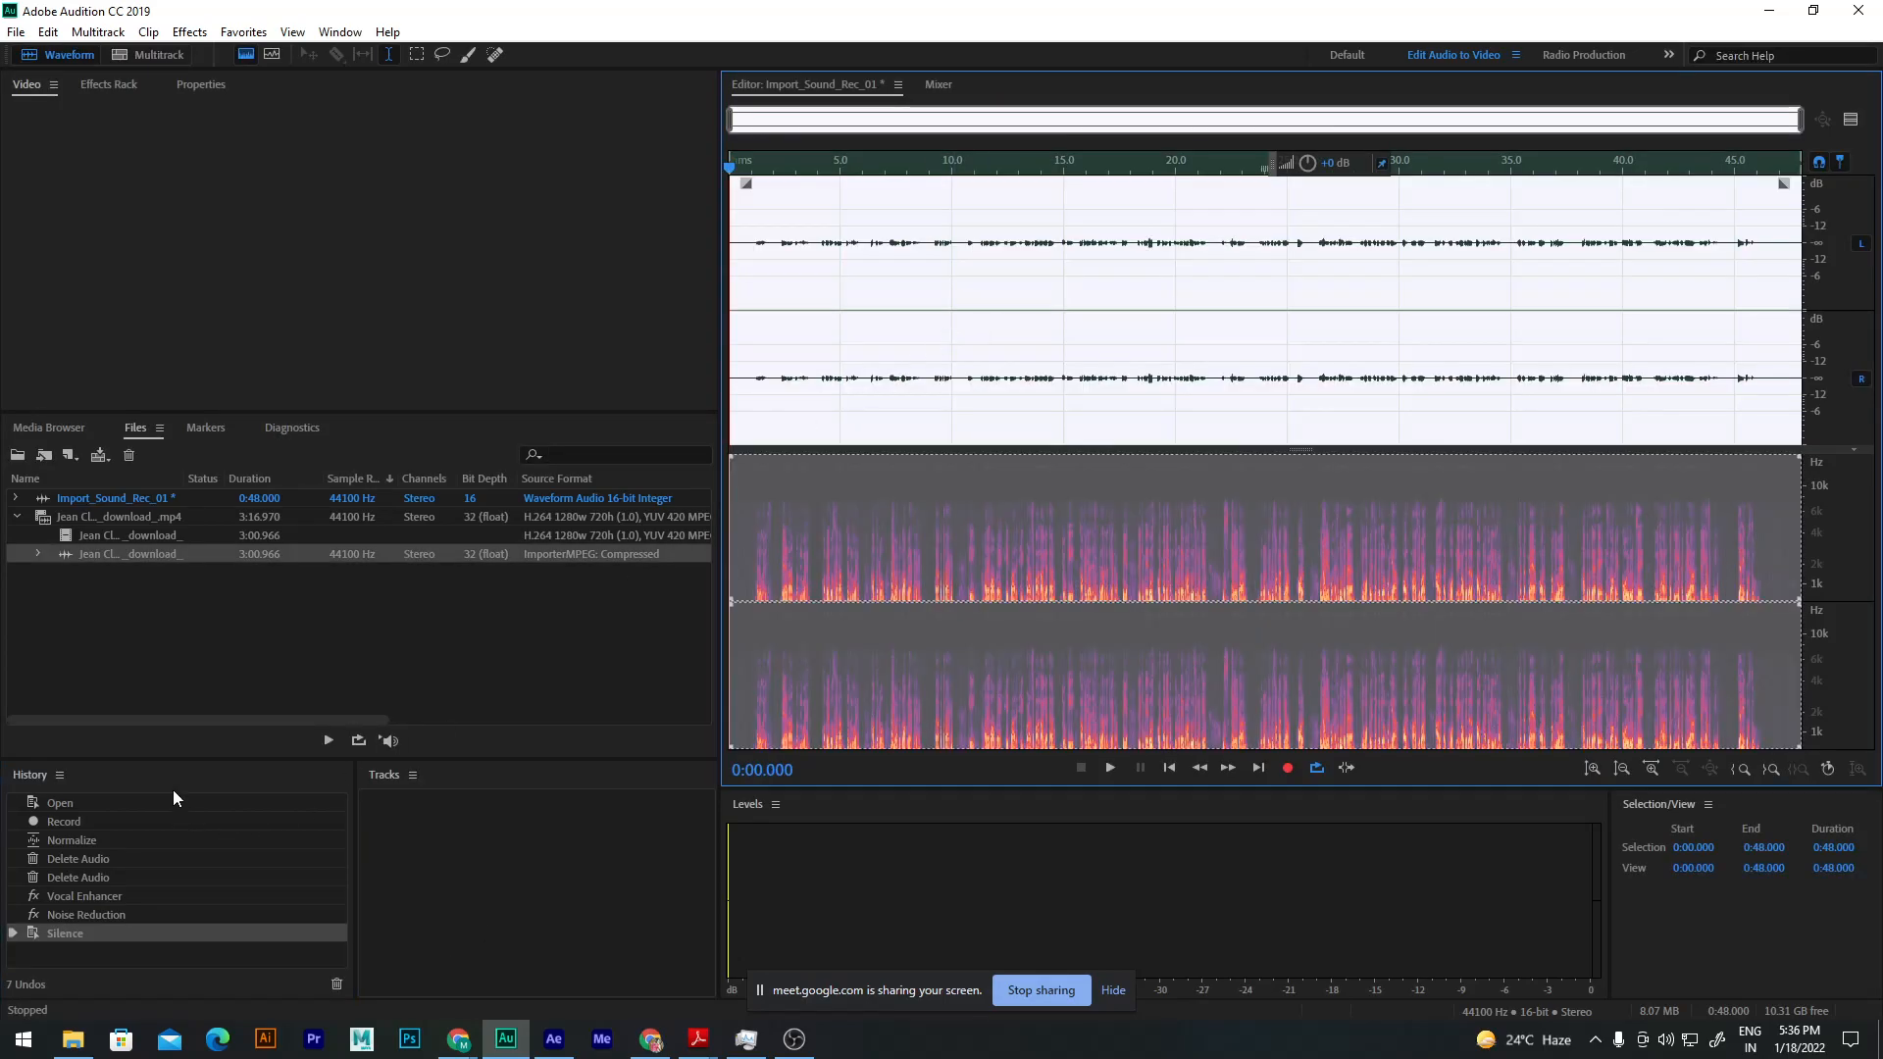
pyautogui.click(157, 784)
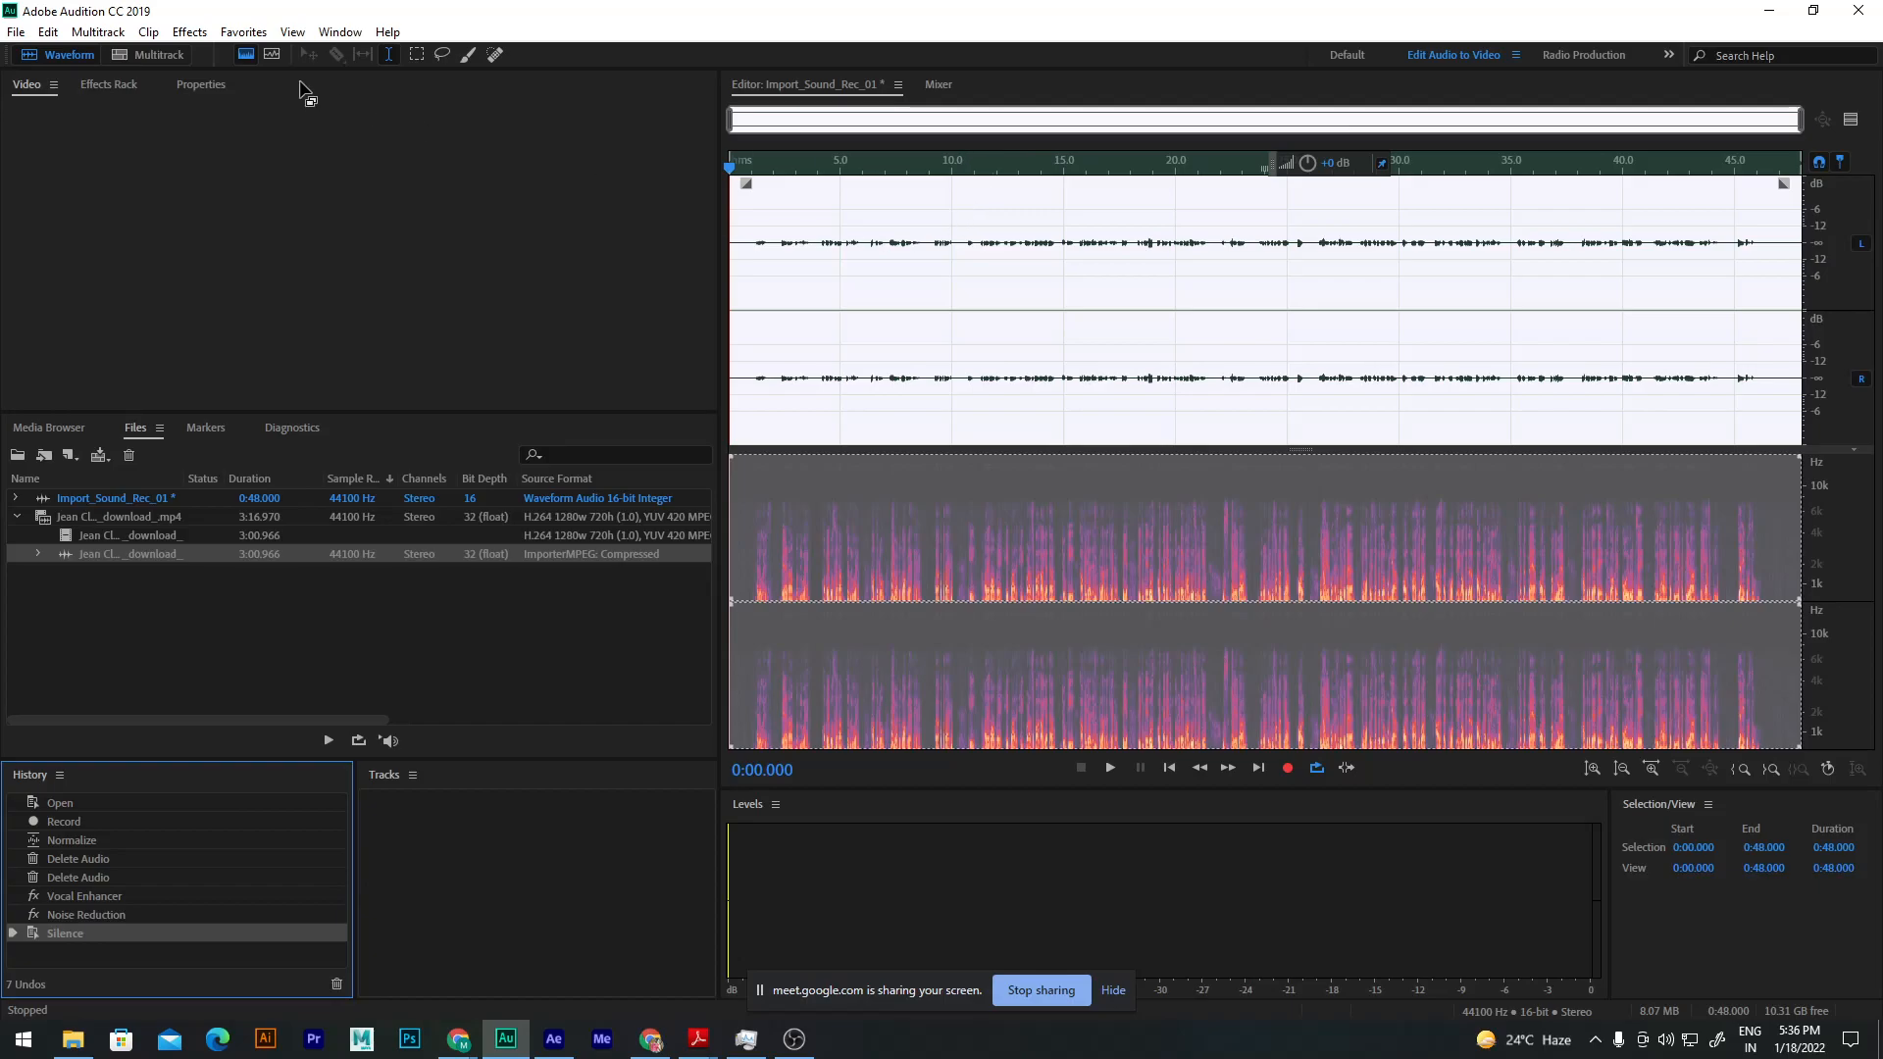
pyautogui.click(243, 31)
pyautogui.moveTo(190, 31)
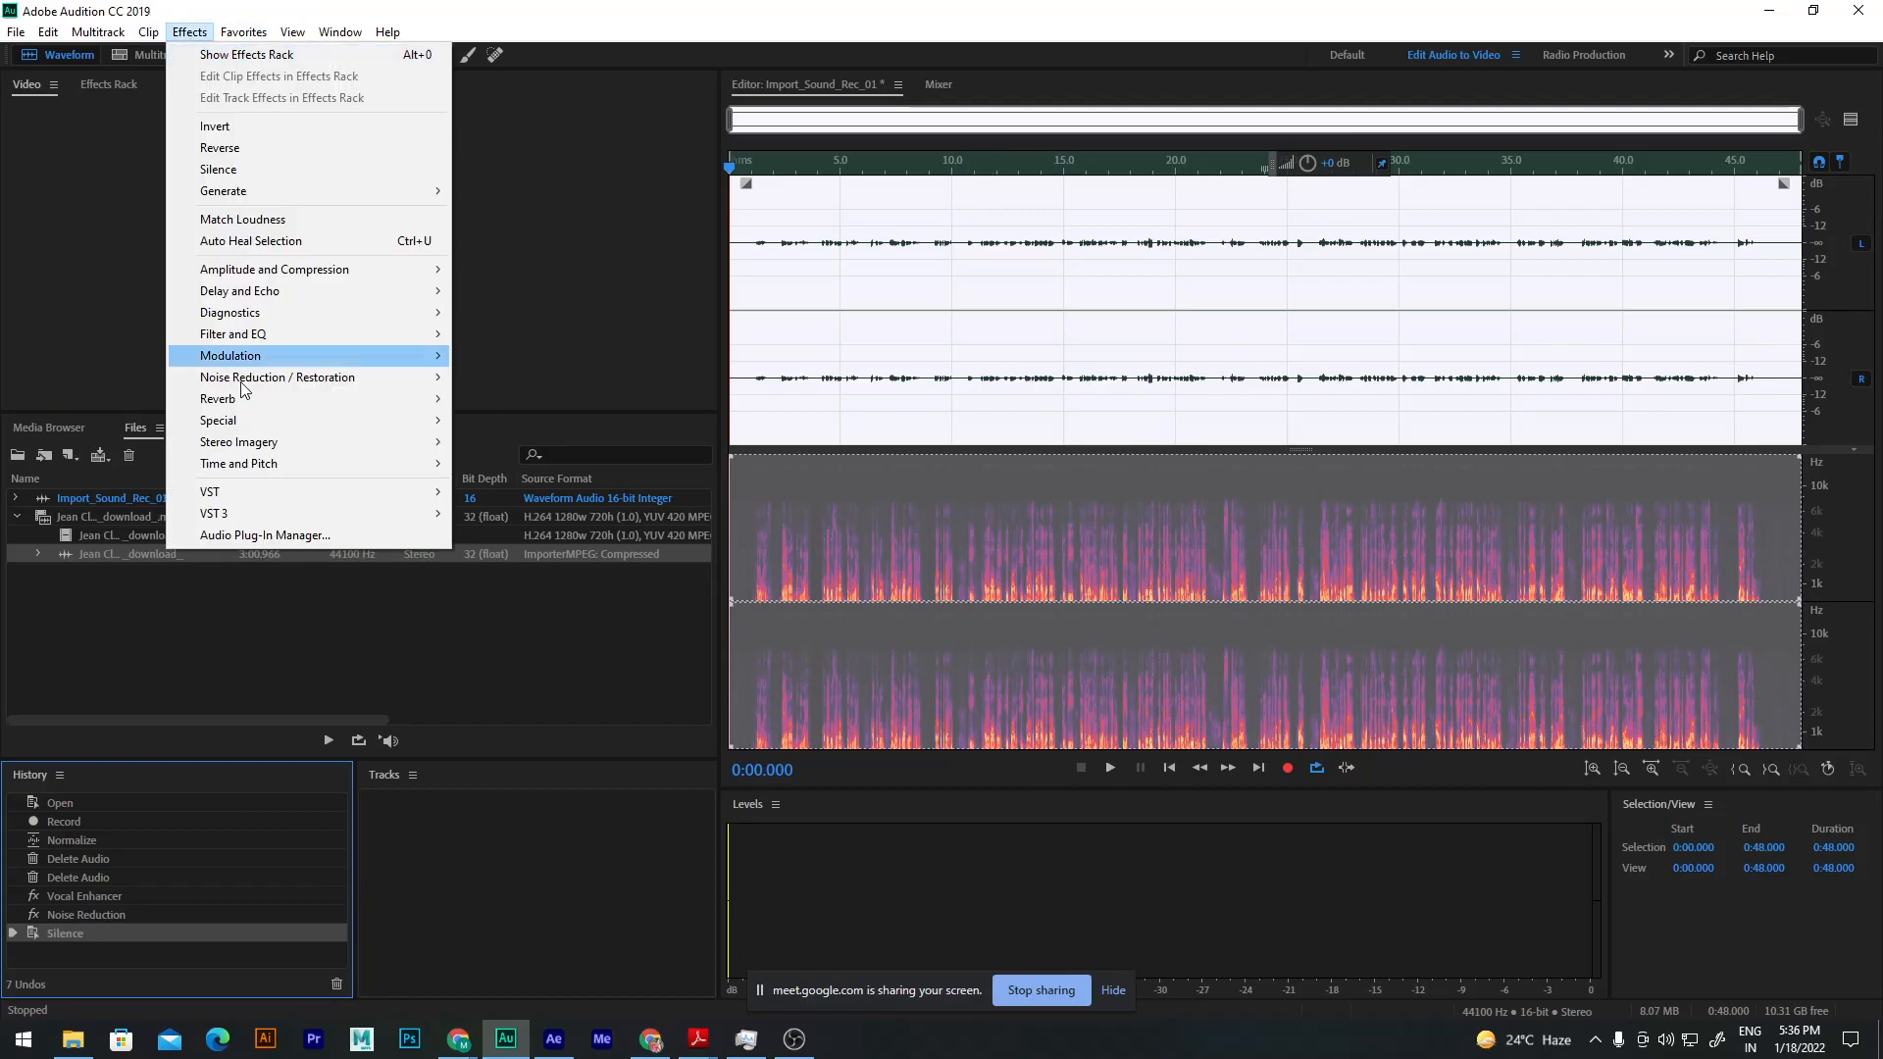
pyautogui.moveTo(416, 423)
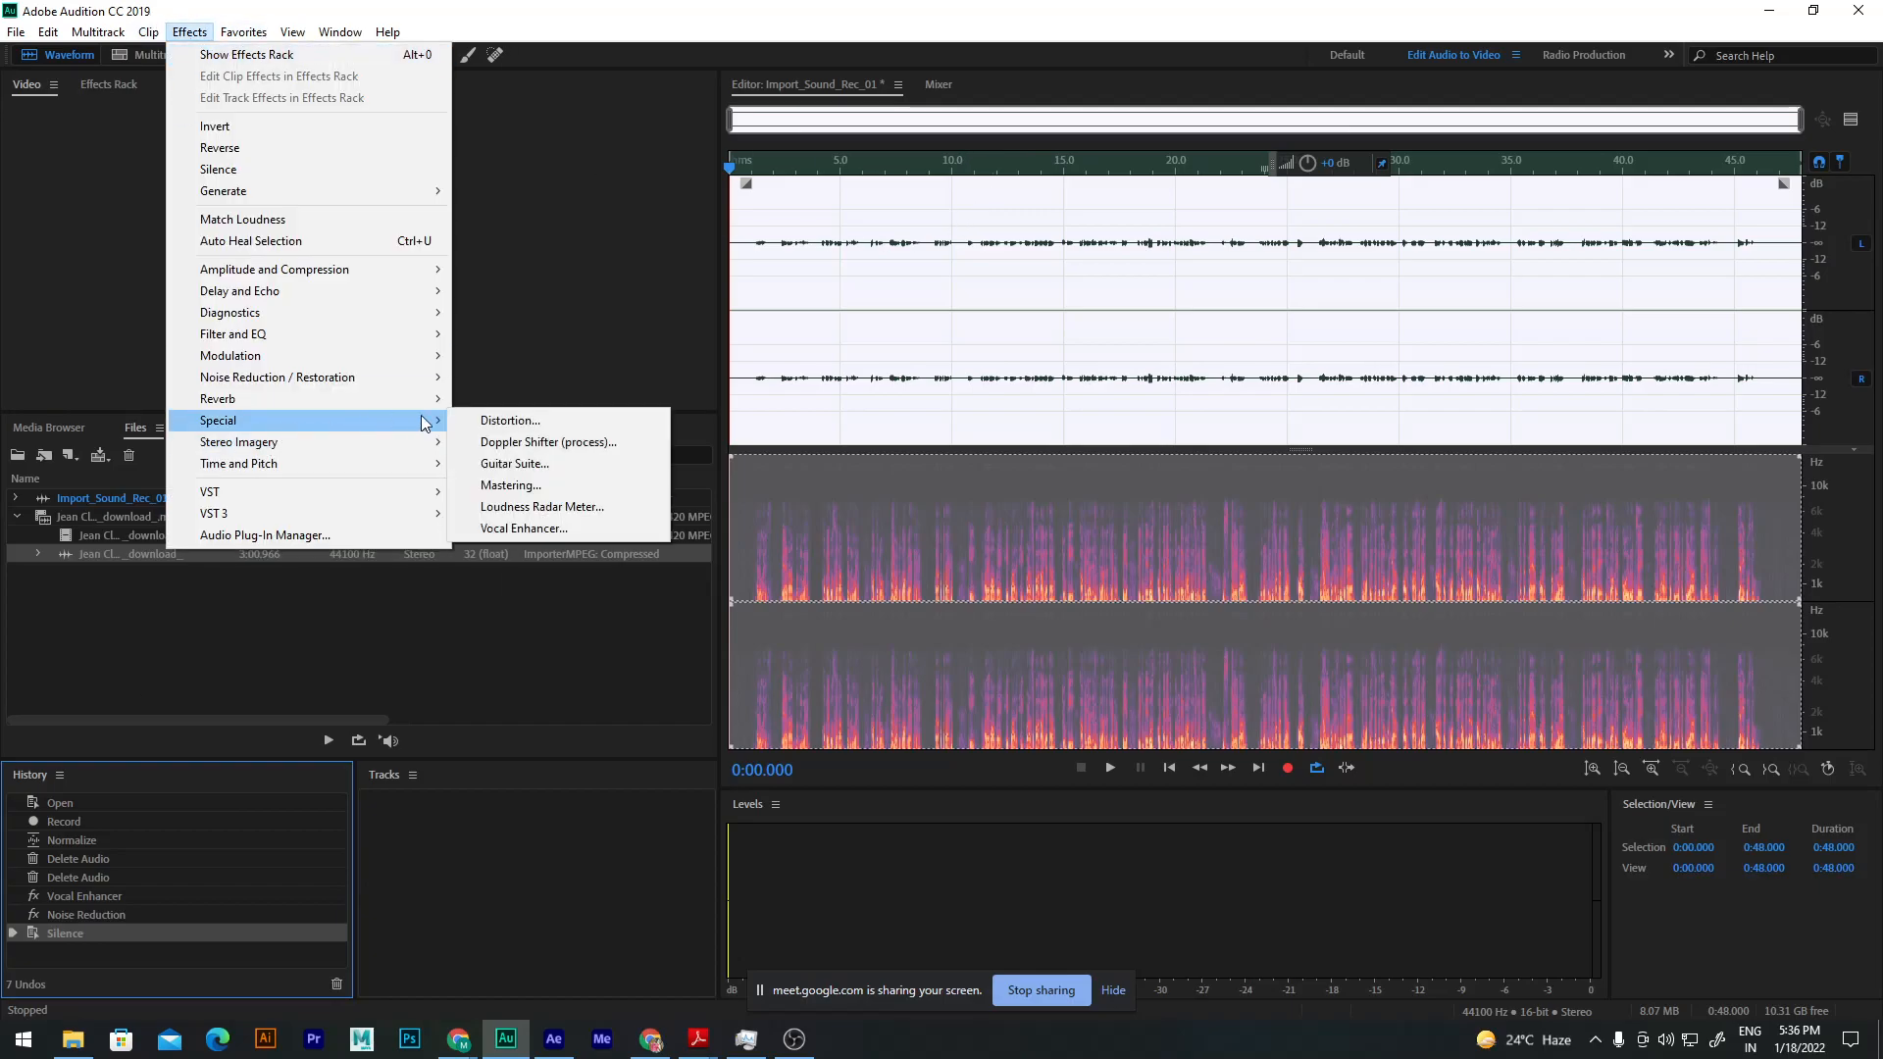
pyautogui.click(523, 529)
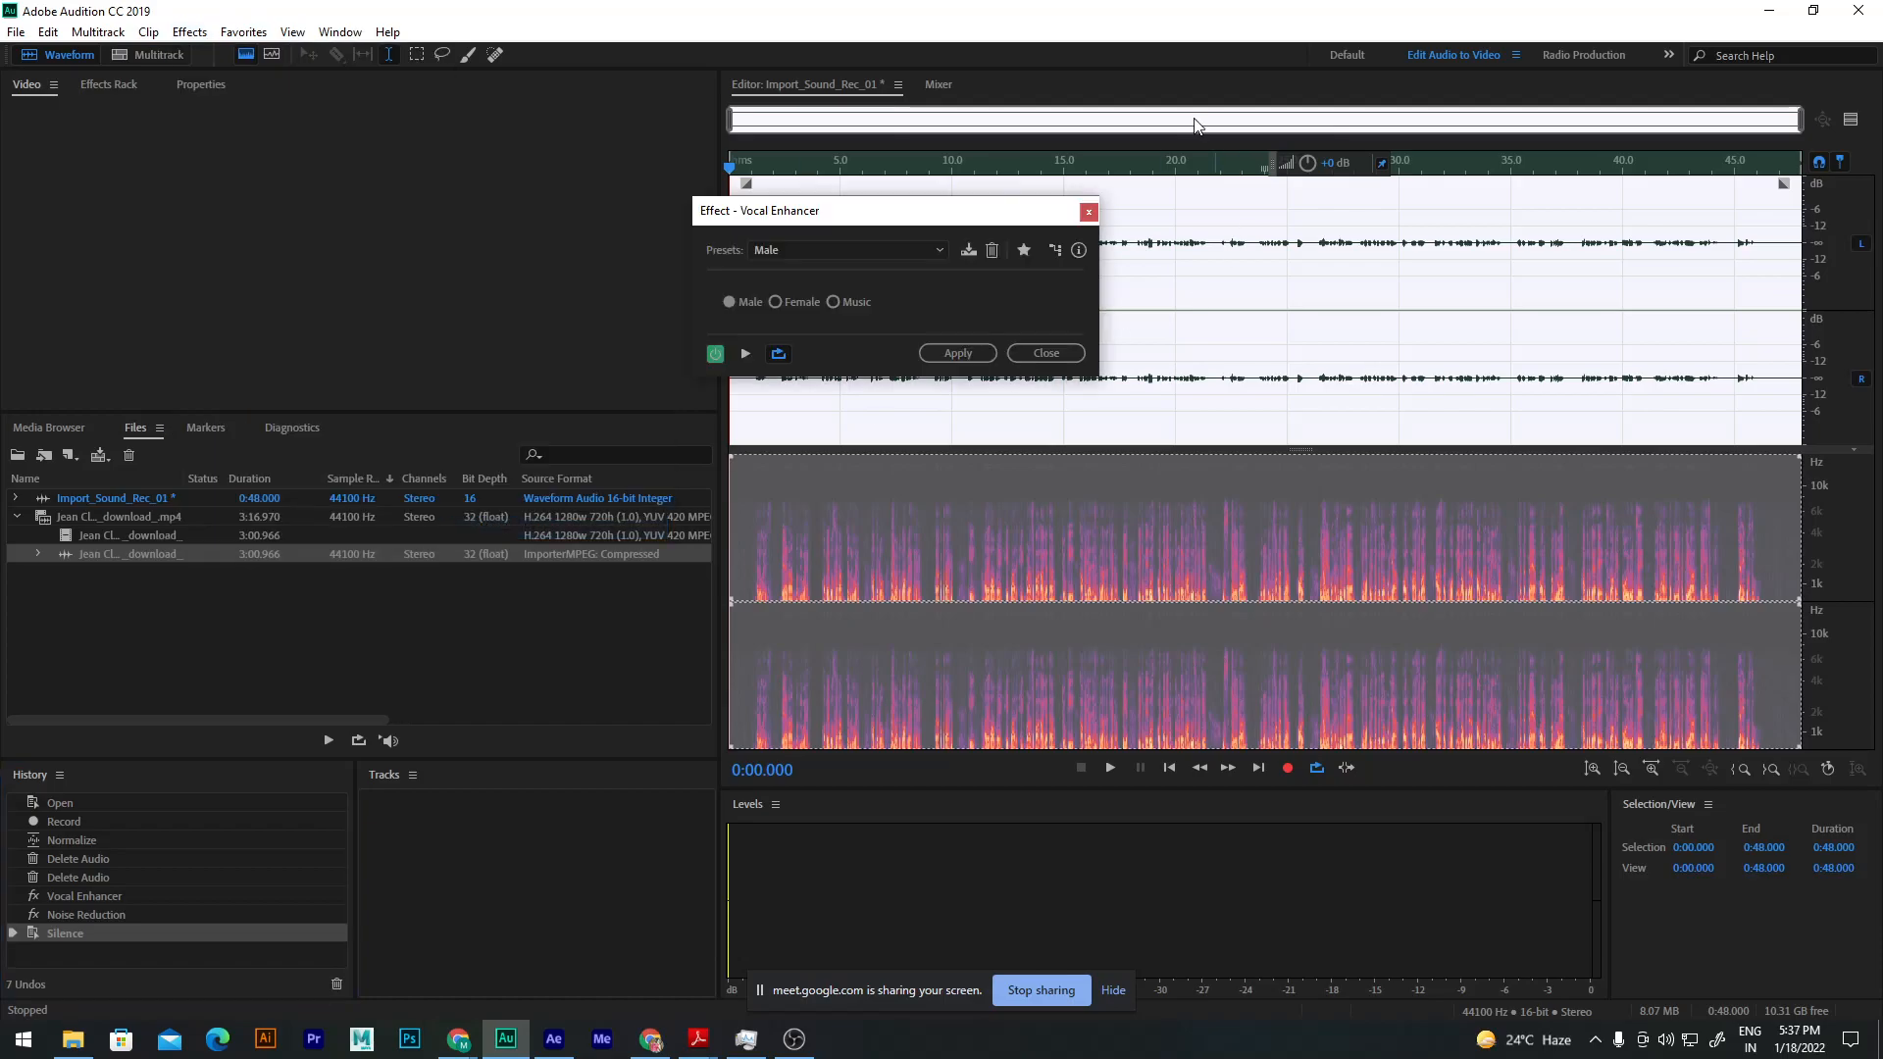
pyautogui.click(957, 353)
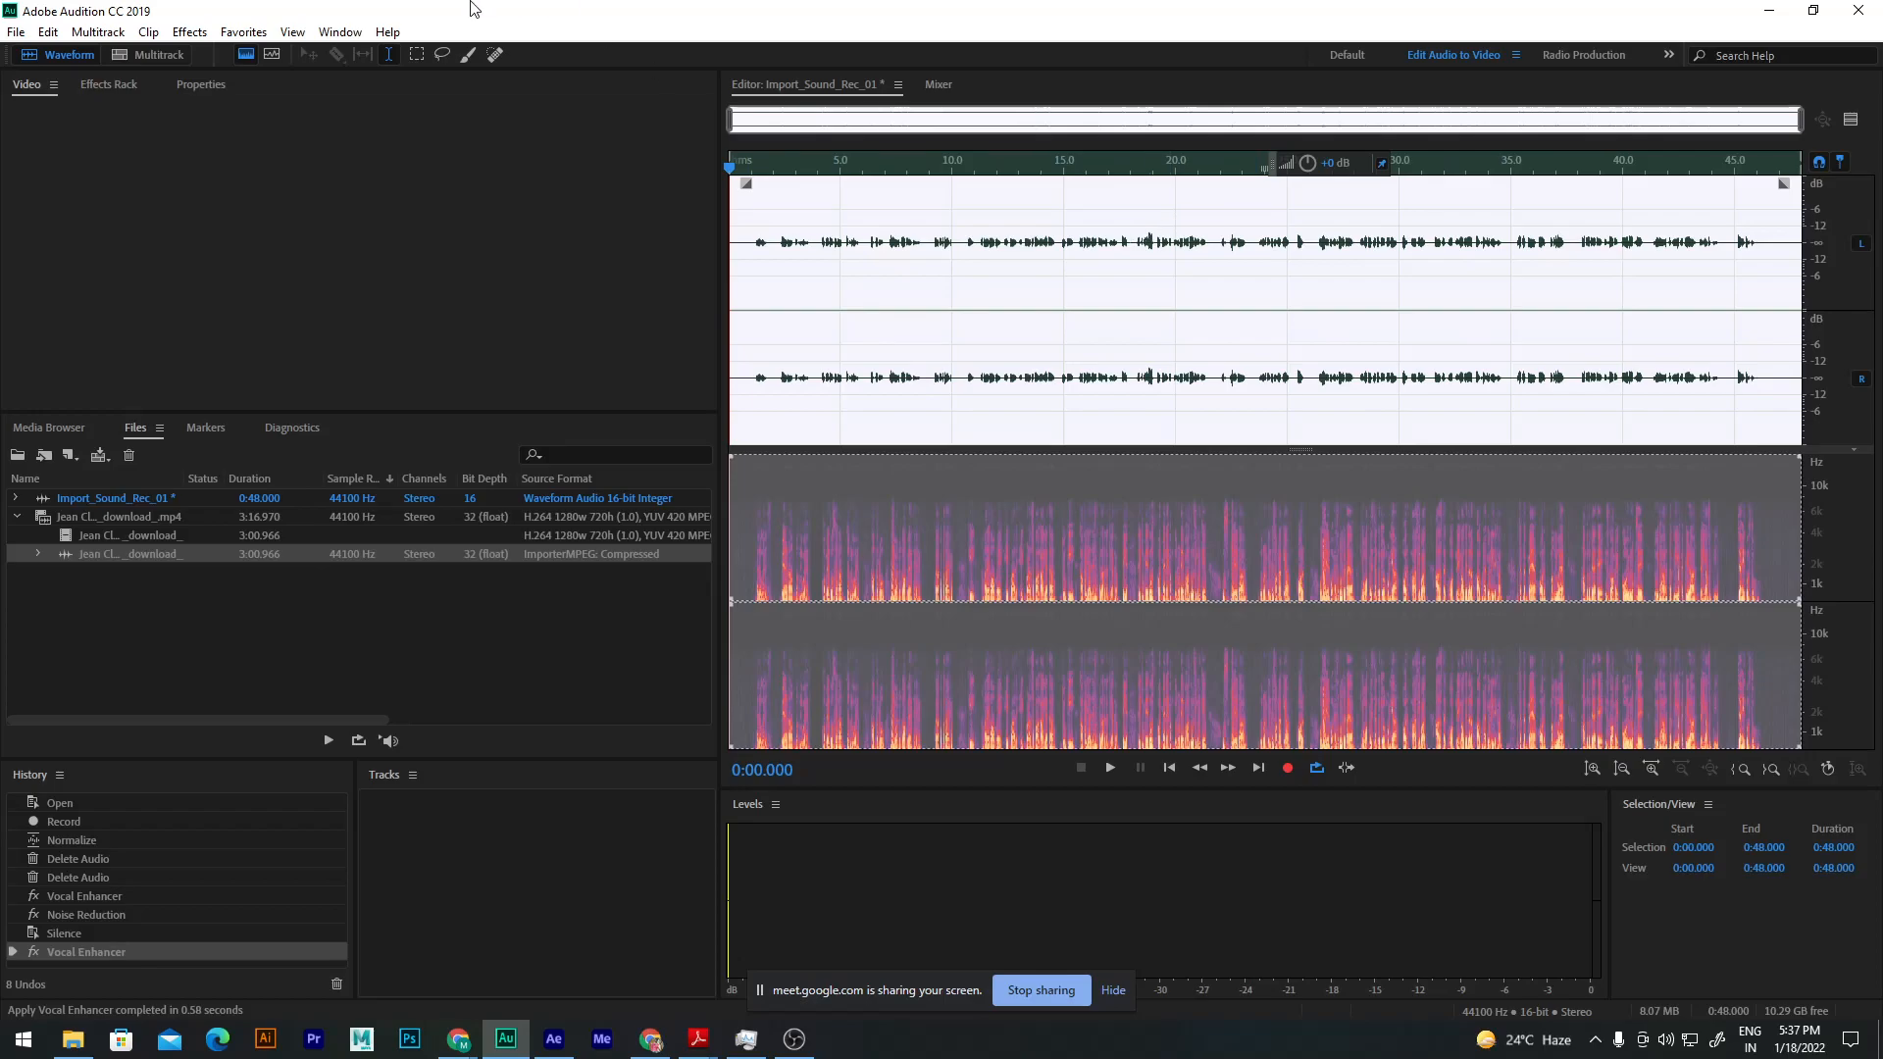
# Step: Open the Single-band Compressor for the entire recording and preview it with the Blissful Bass preset
pyautogui.click(189, 32)
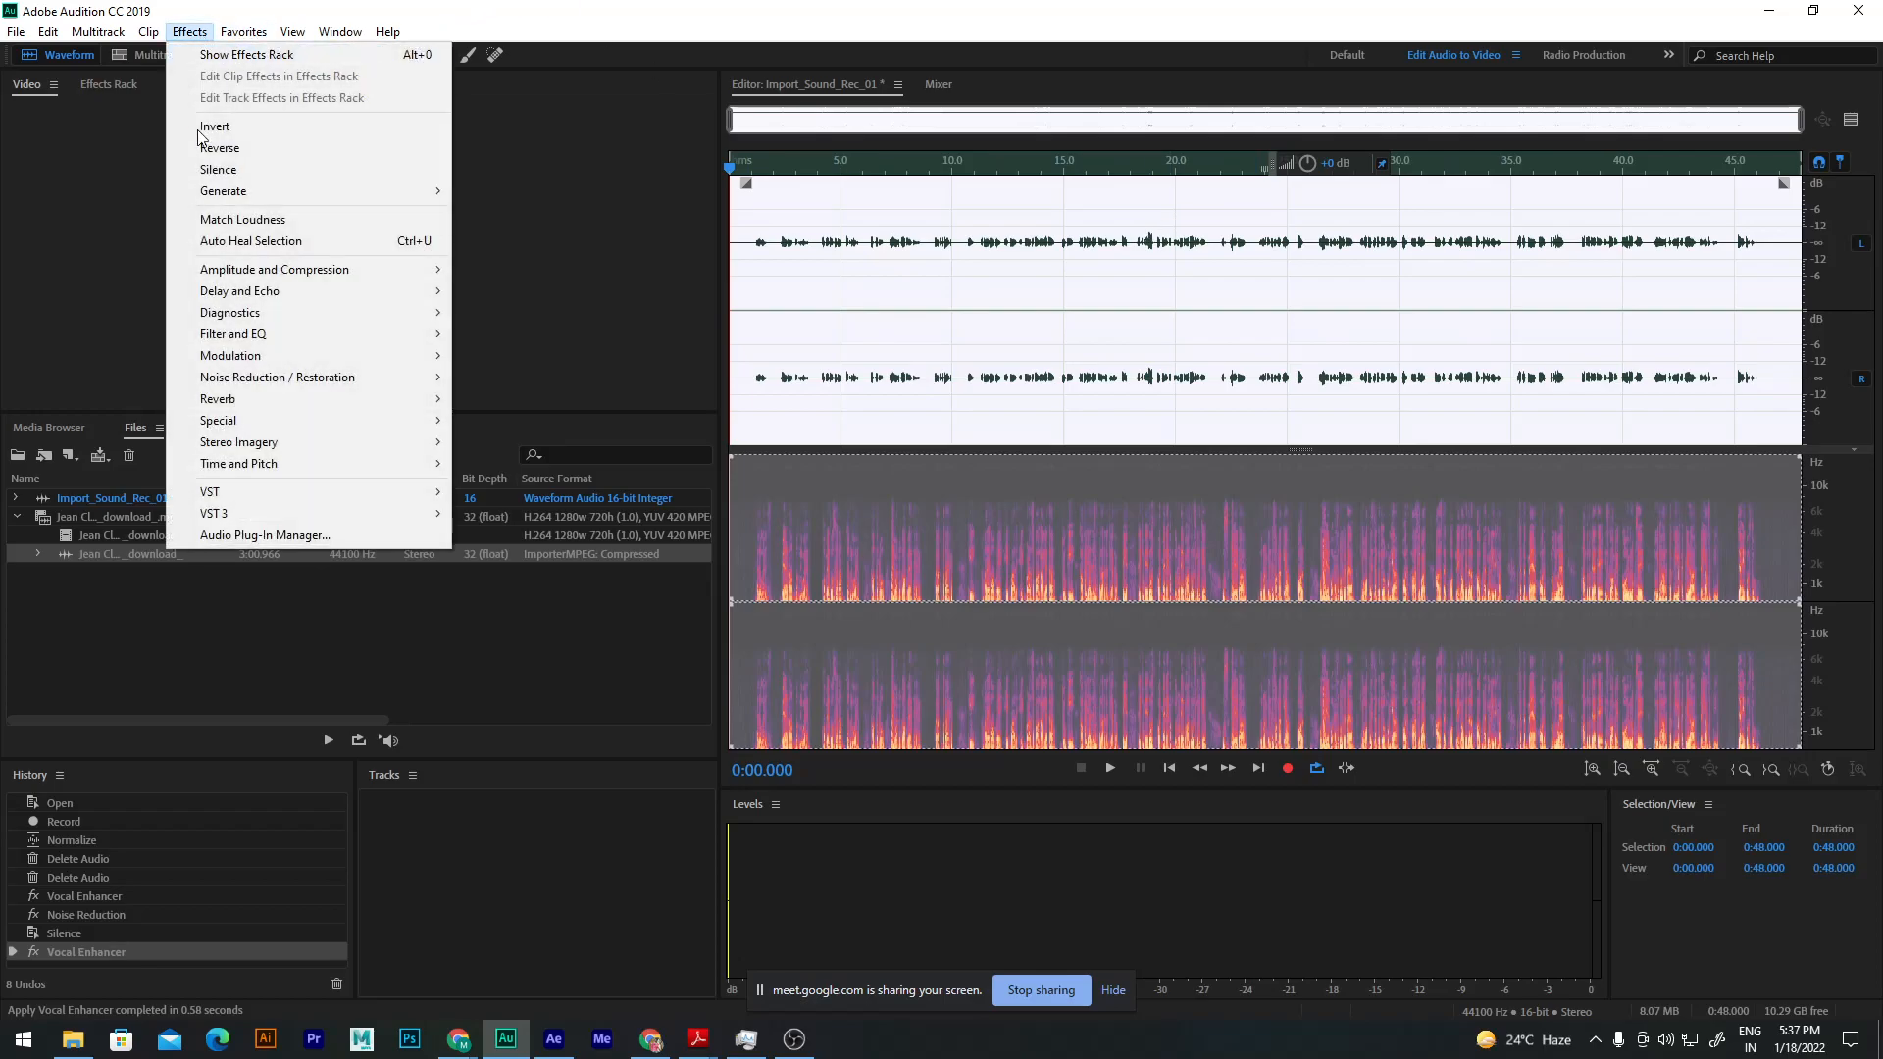
pyautogui.moveTo(253, 278)
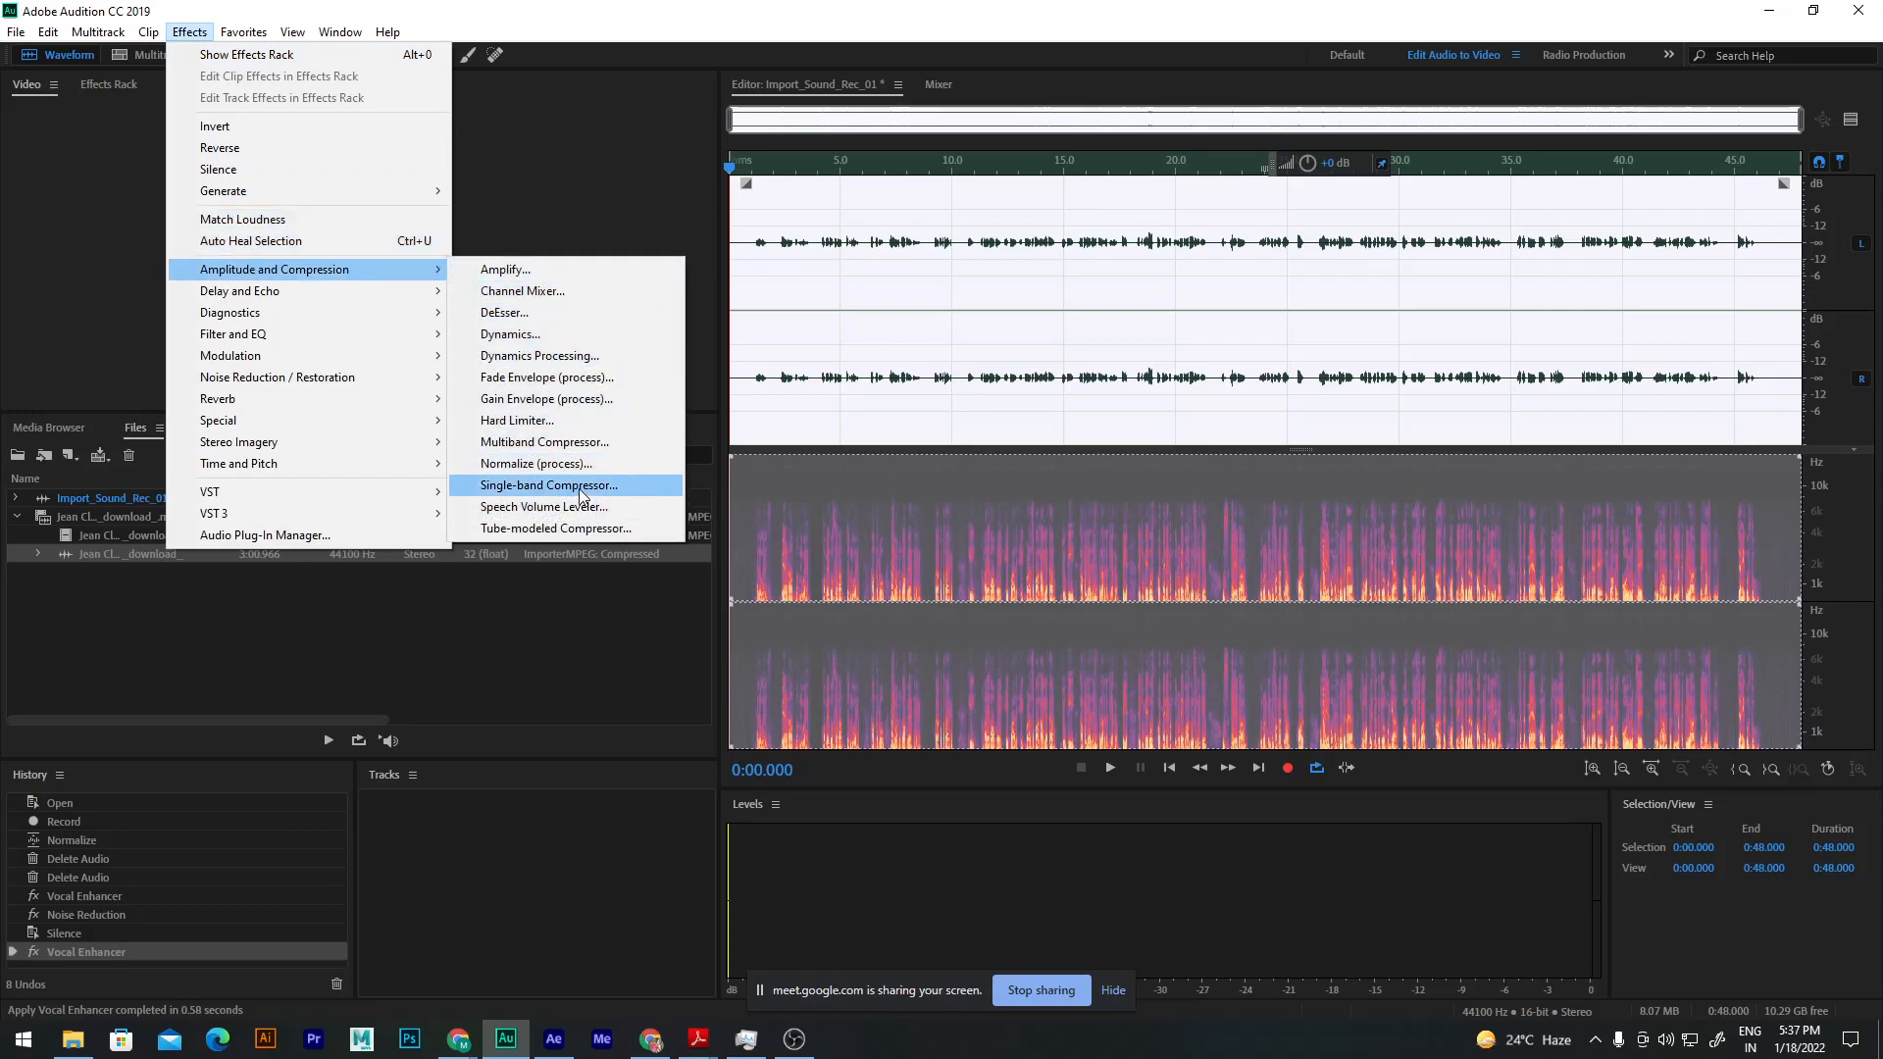
pyautogui.click(549, 485)
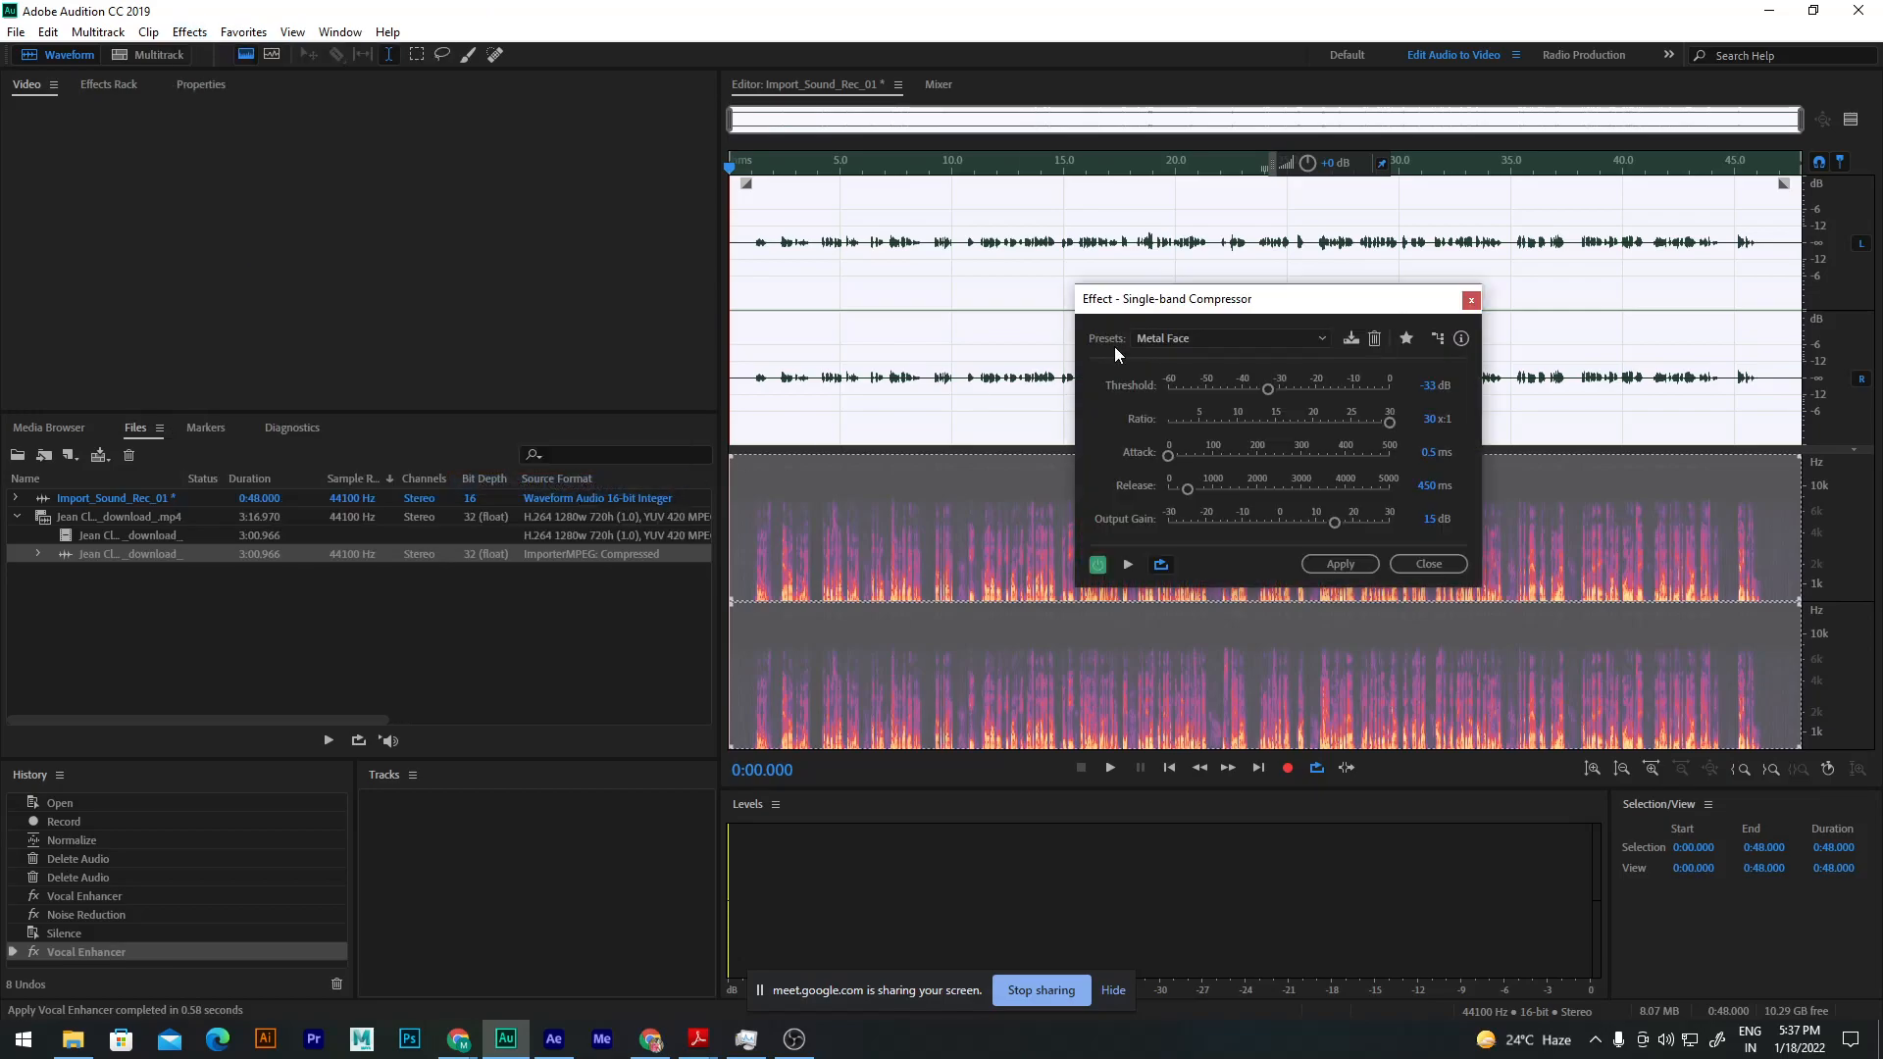
pyautogui.click(1225, 340)
pyautogui.click(1224, 385)
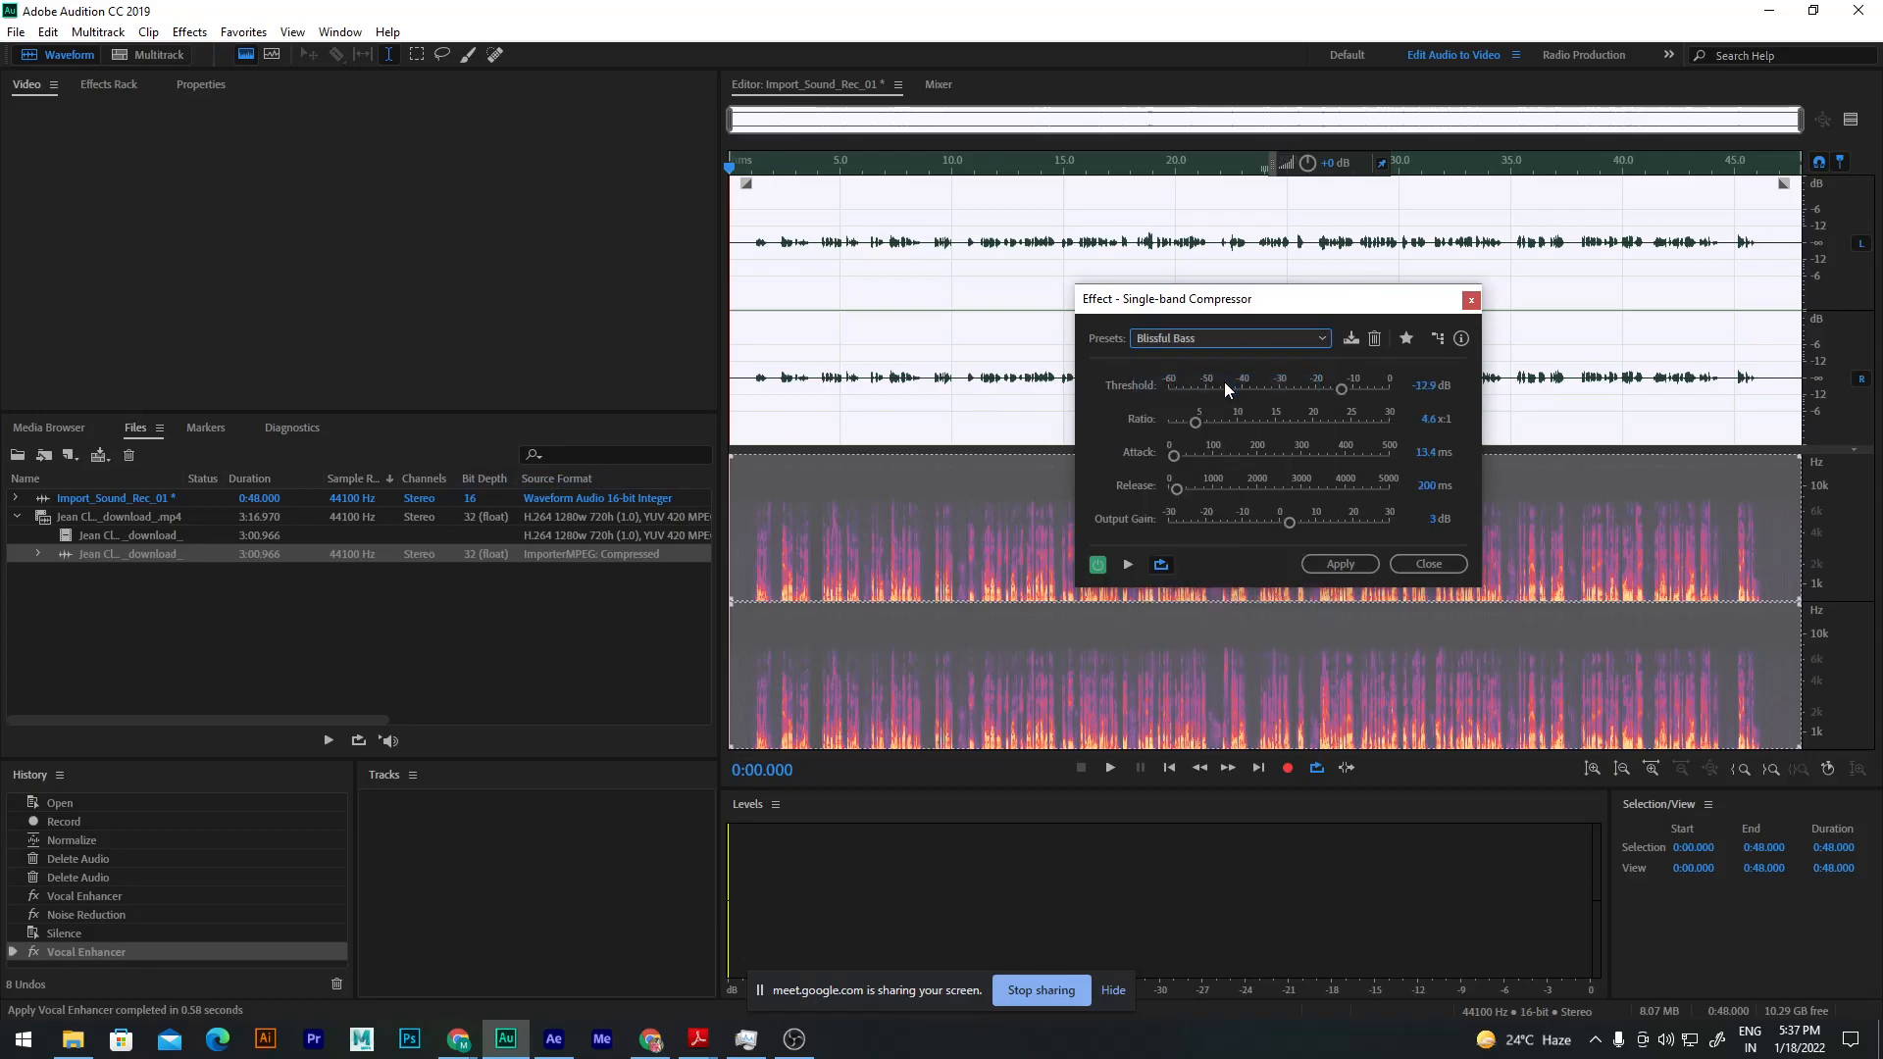
pyautogui.click(1130, 563)
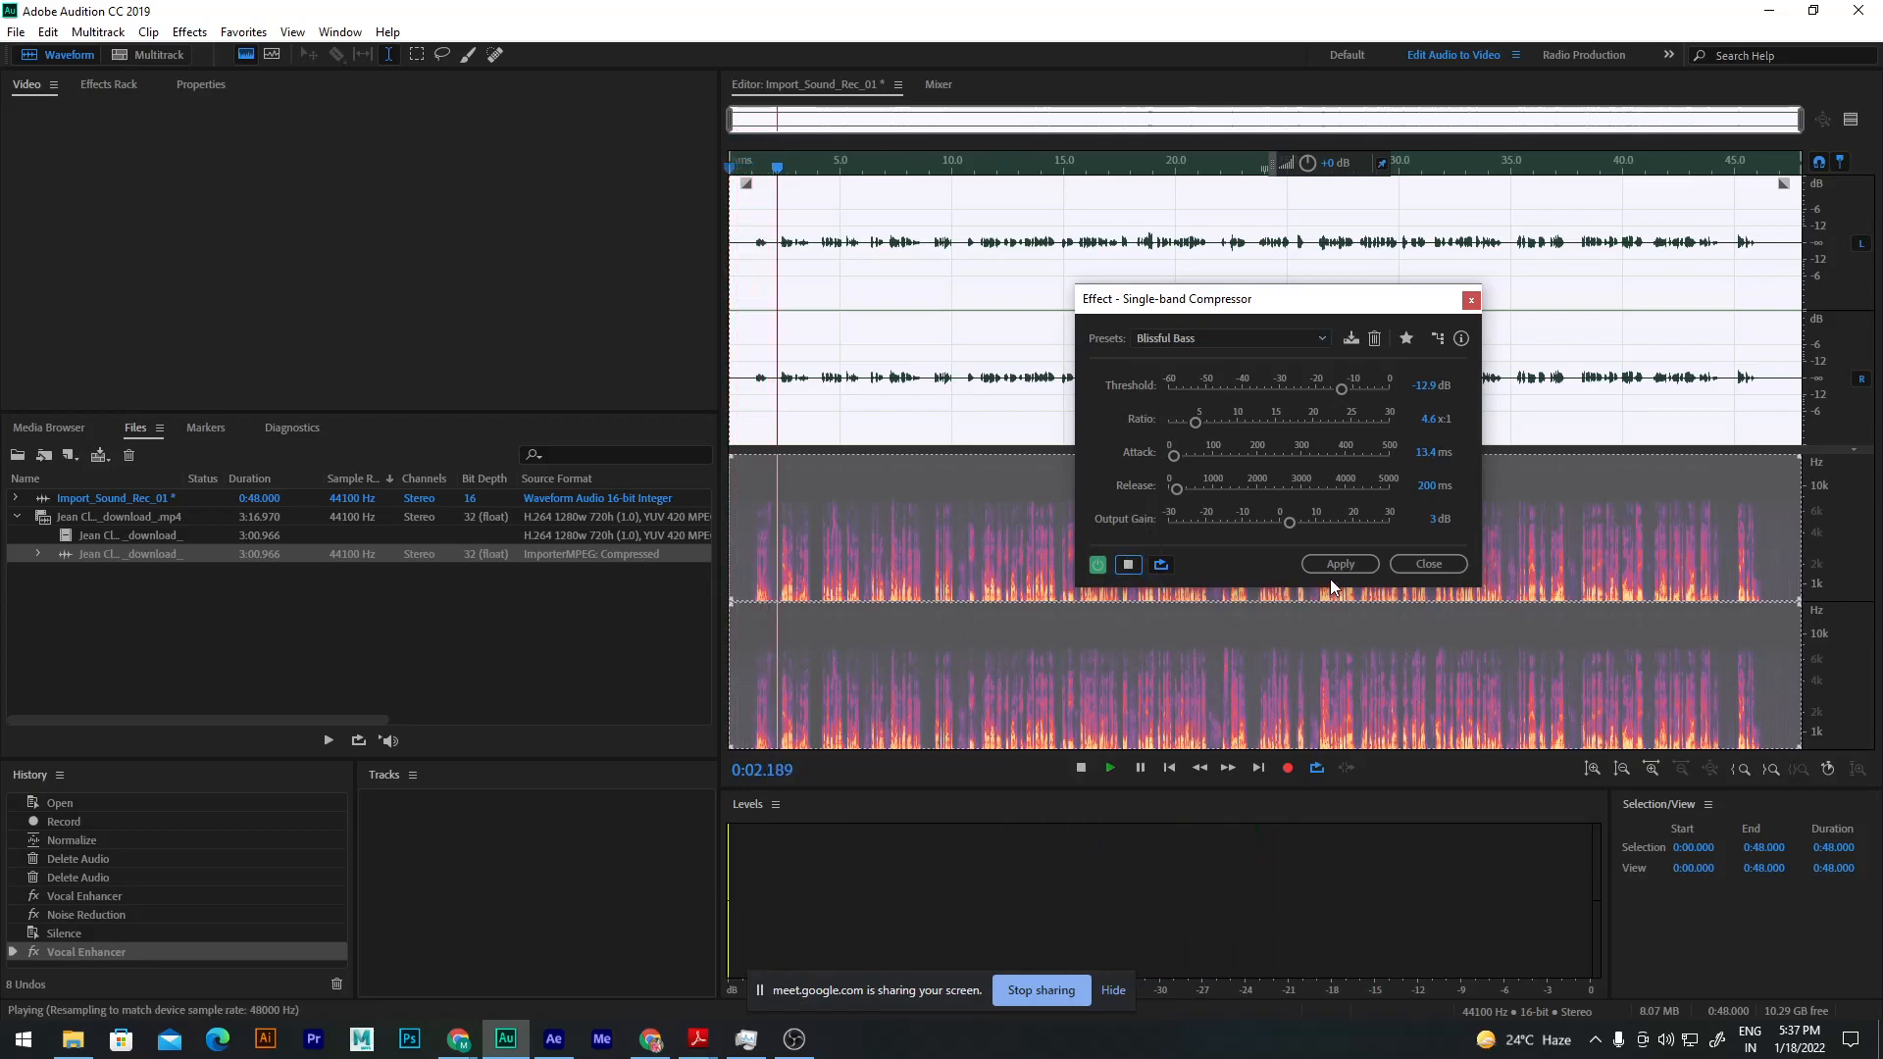
# Step: Audition the Single-band Compressor presets from Brickwall Limiter through Voice Over during playback, and stop the preview
pyautogui.click(1247, 346)
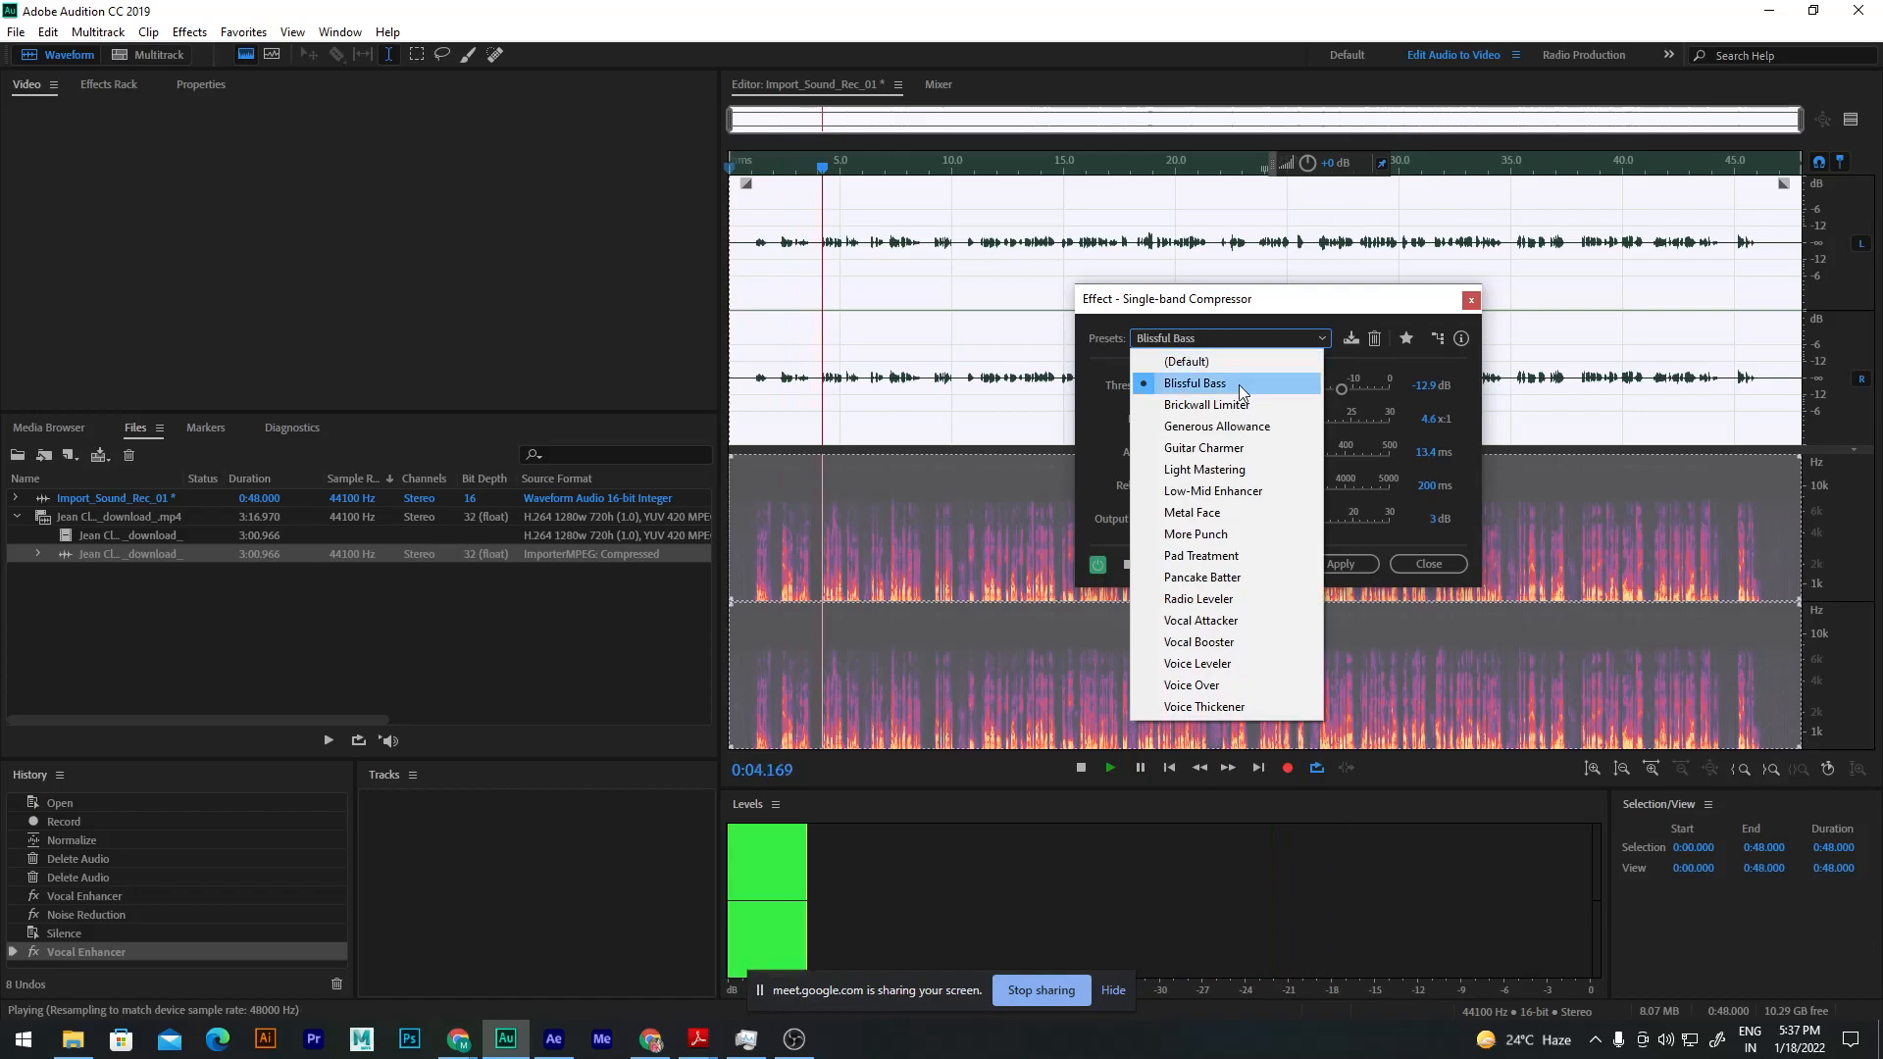
pyautogui.click(1240, 408)
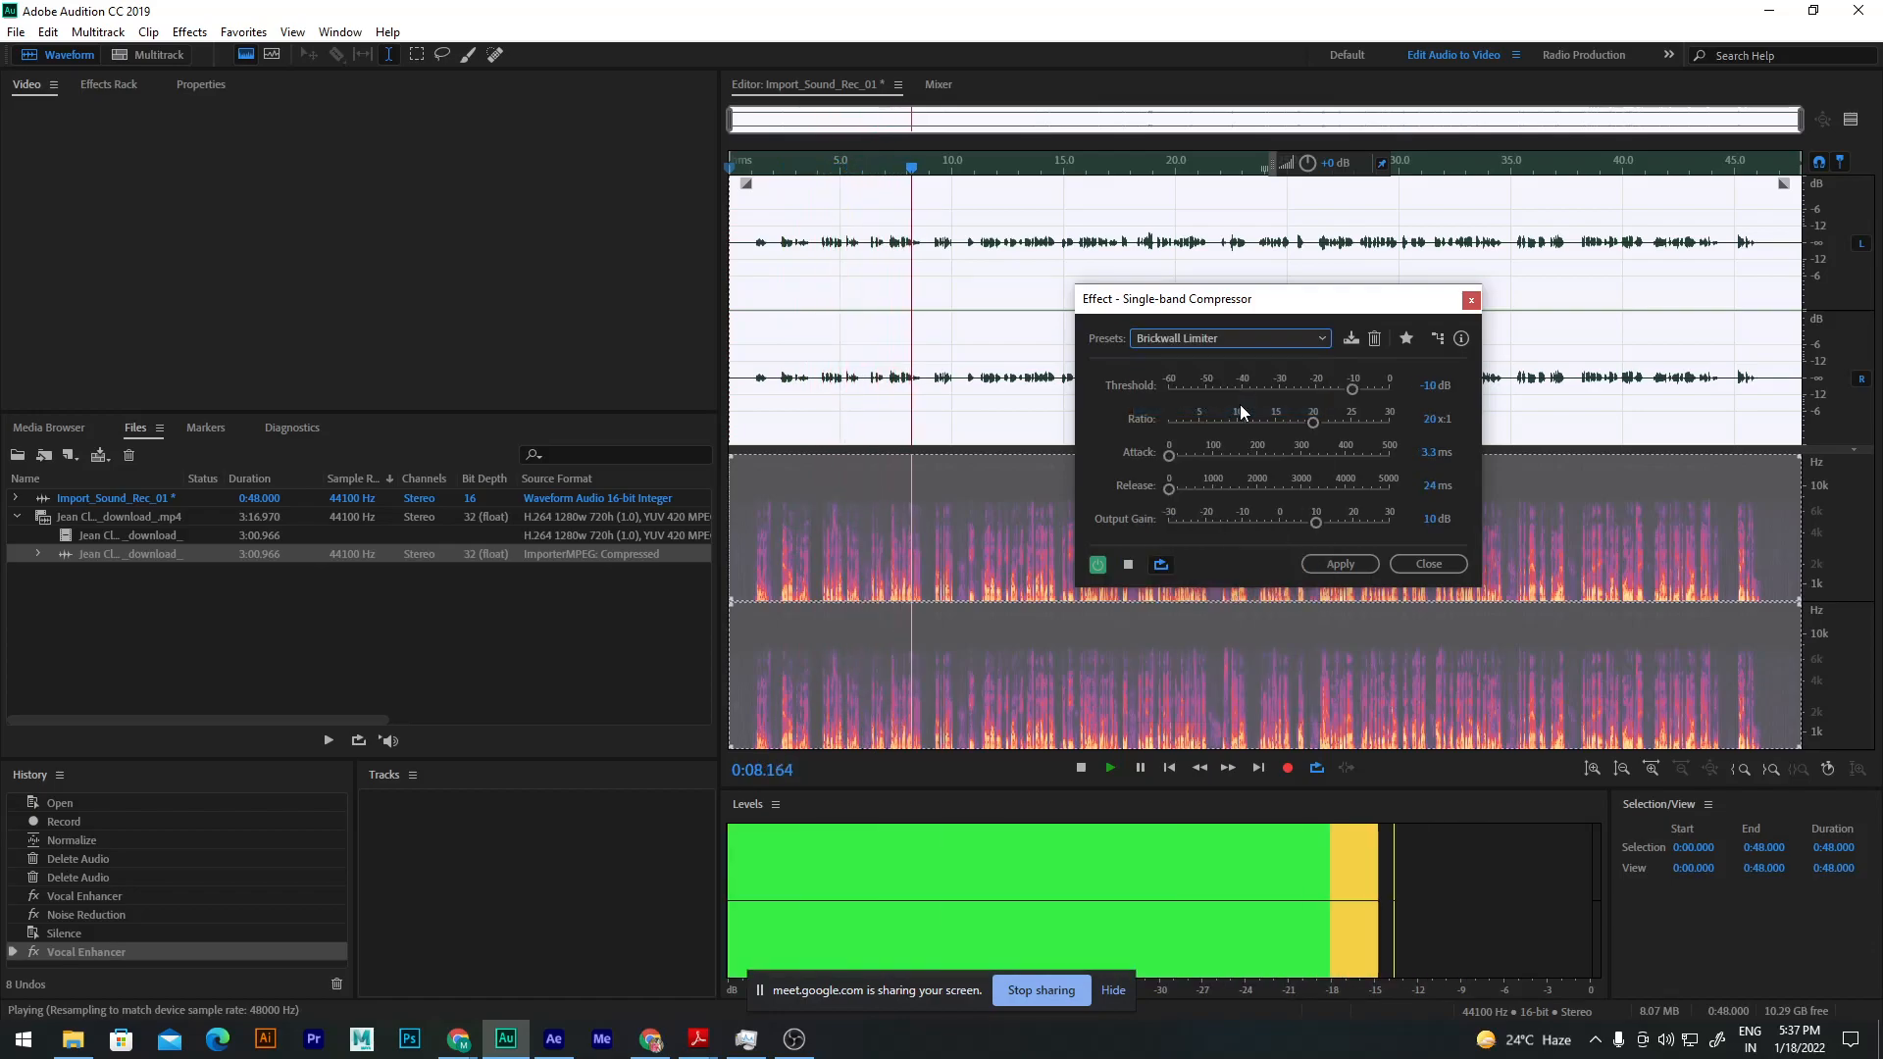
pyautogui.press('Down')
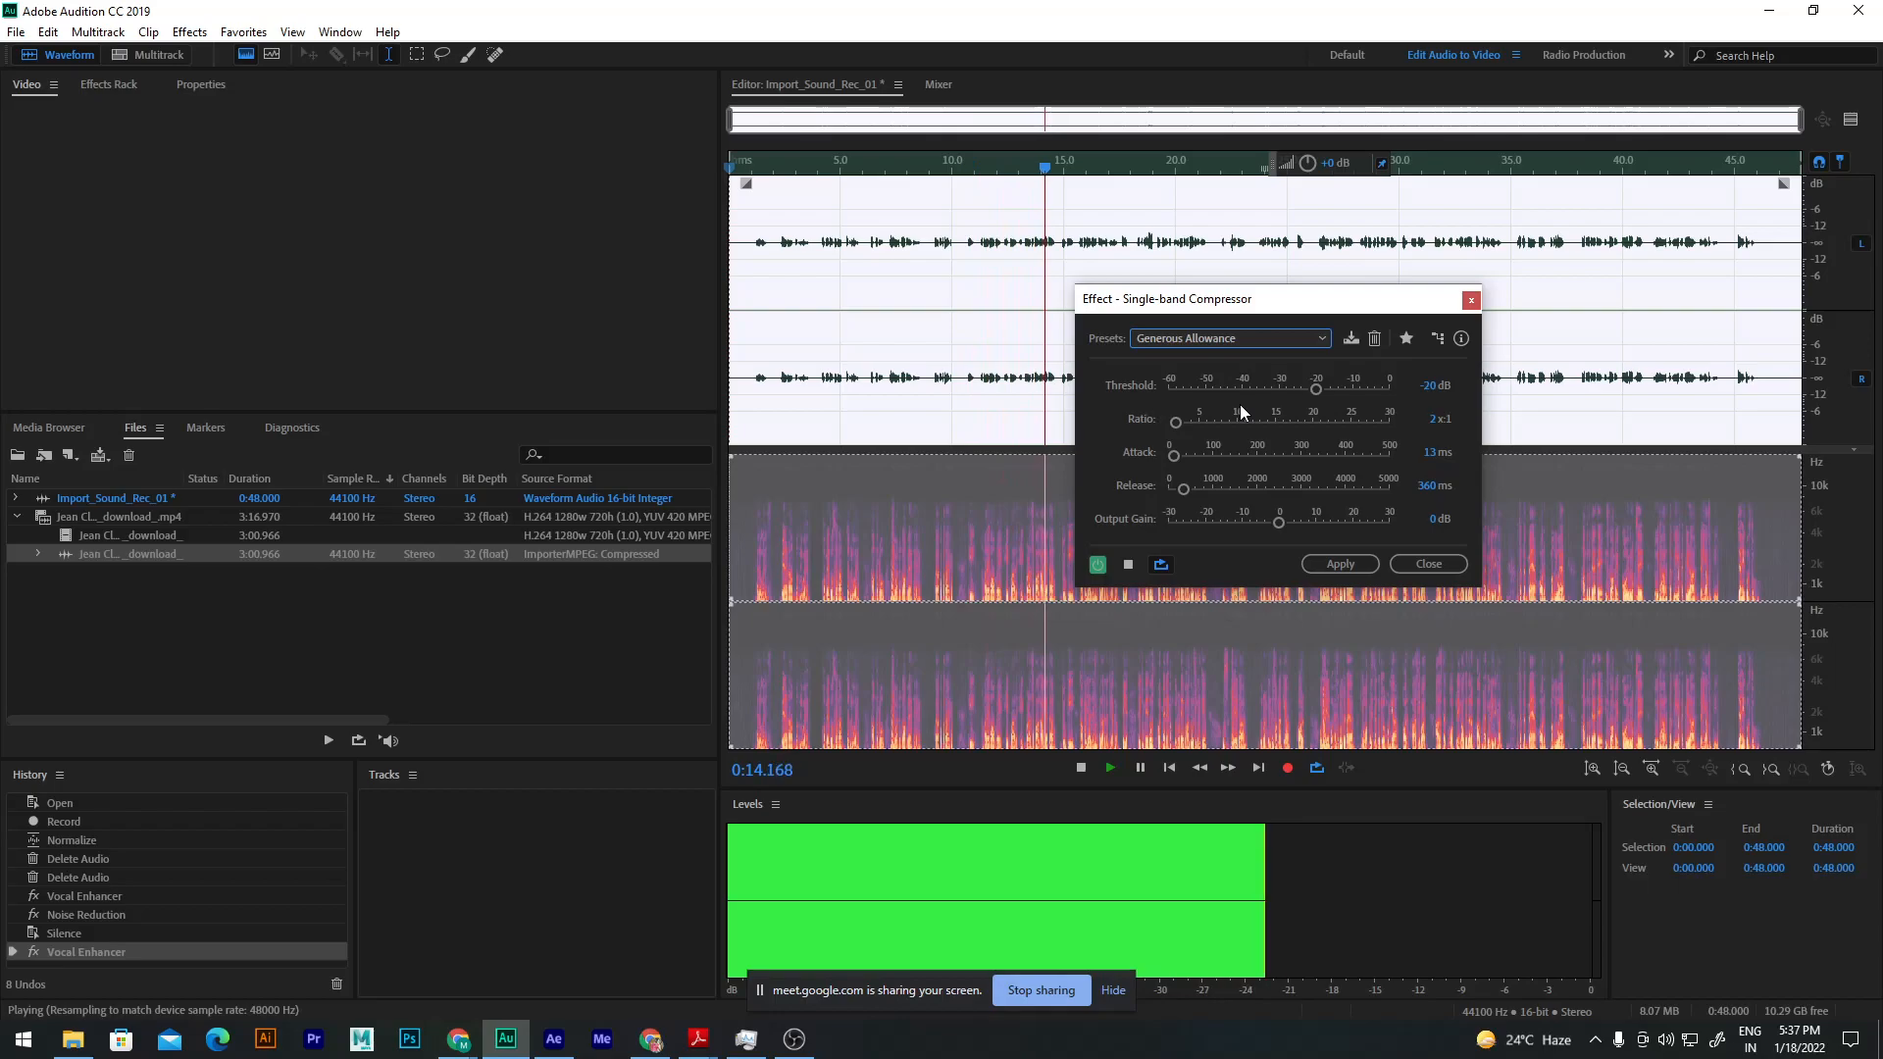
pyautogui.press('Down')
pyautogui.press('Down')
pyautogui.press('Down')
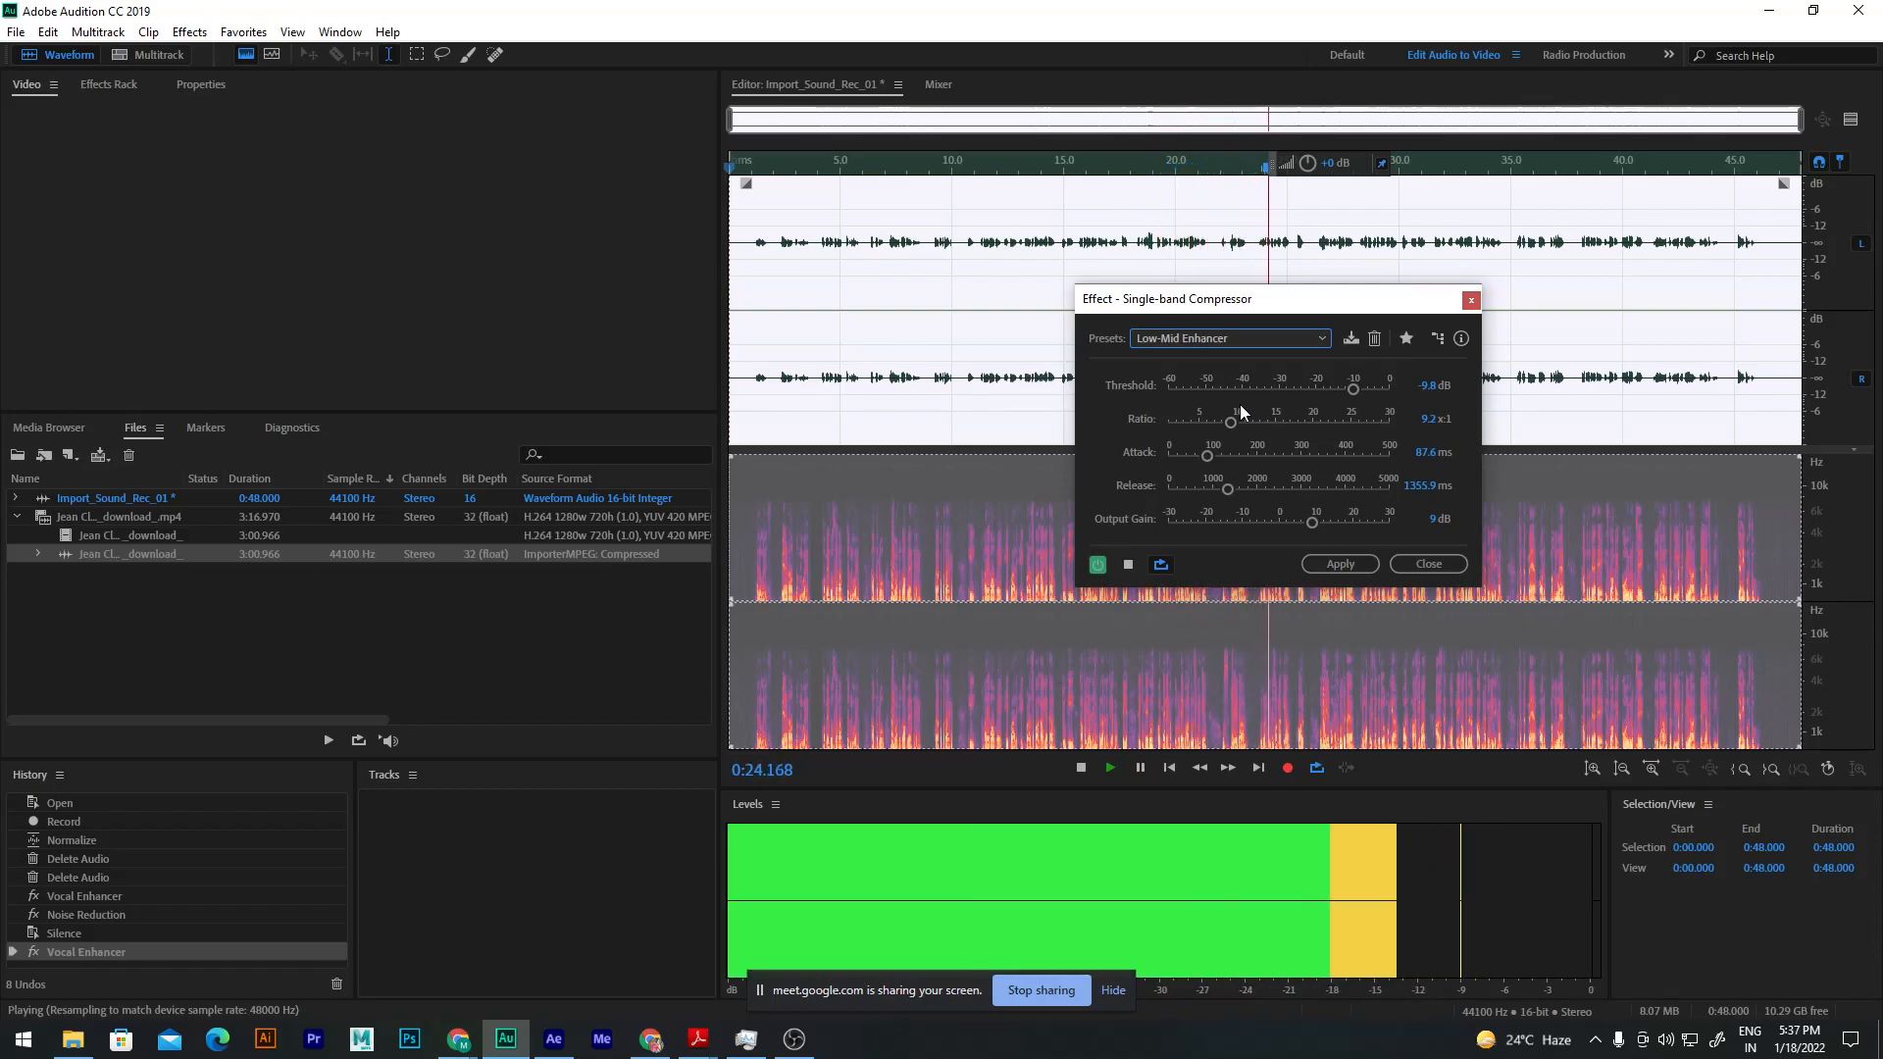
pyautogui.press('Down')
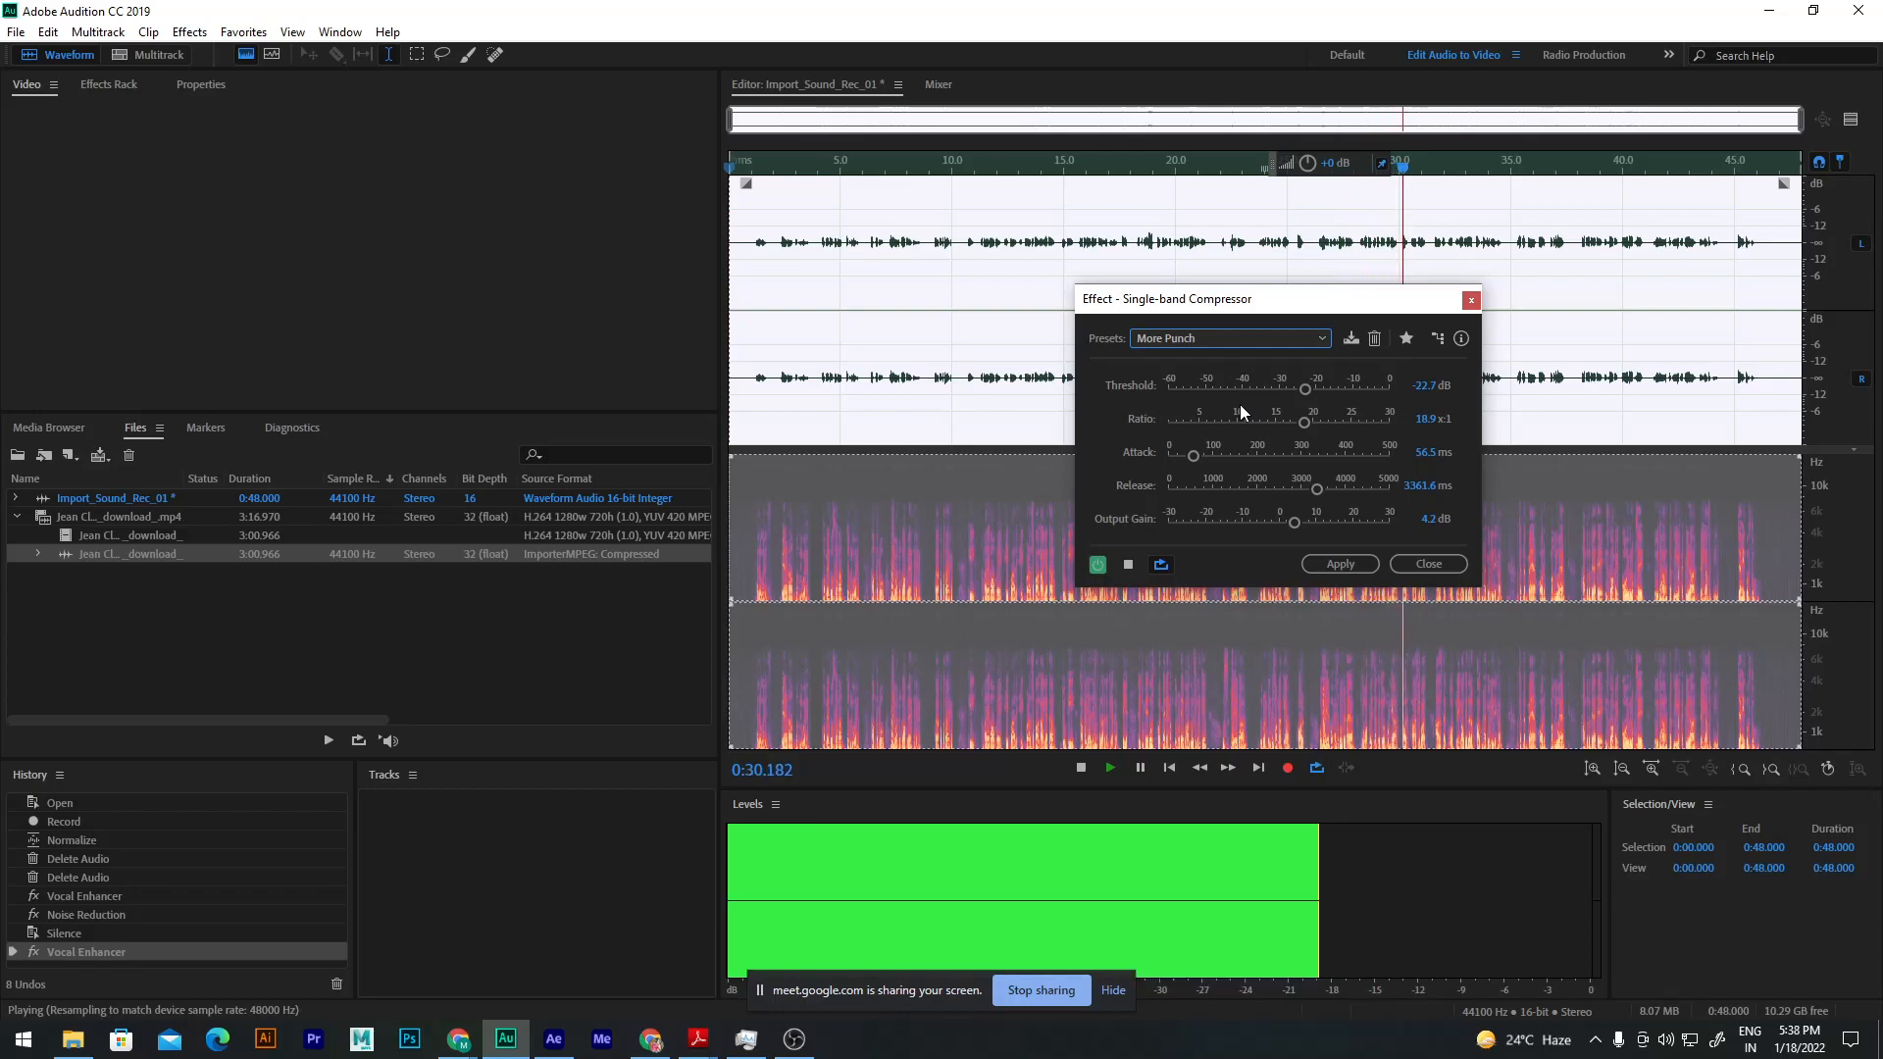
pyautogui.press('Down')
pyautogui.press('Up')
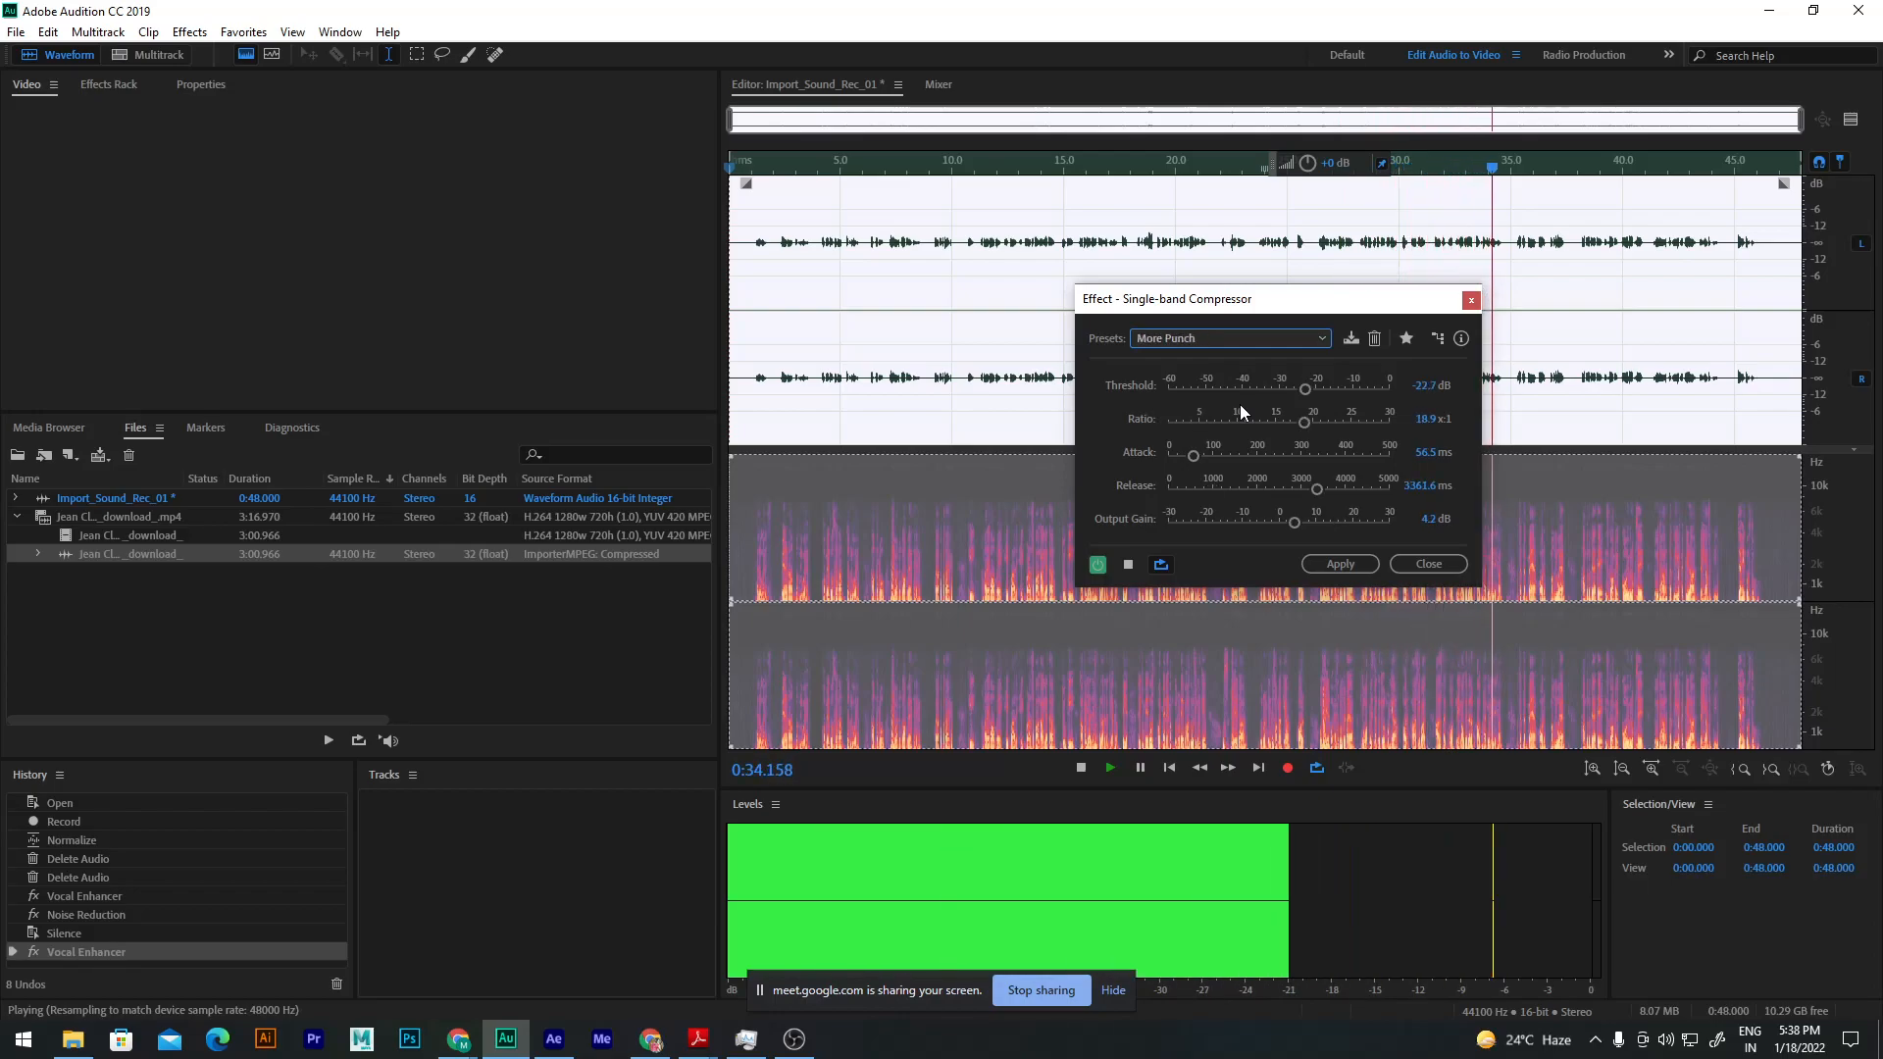
pyautogui.press('Down')
pyautogui.press('Down')
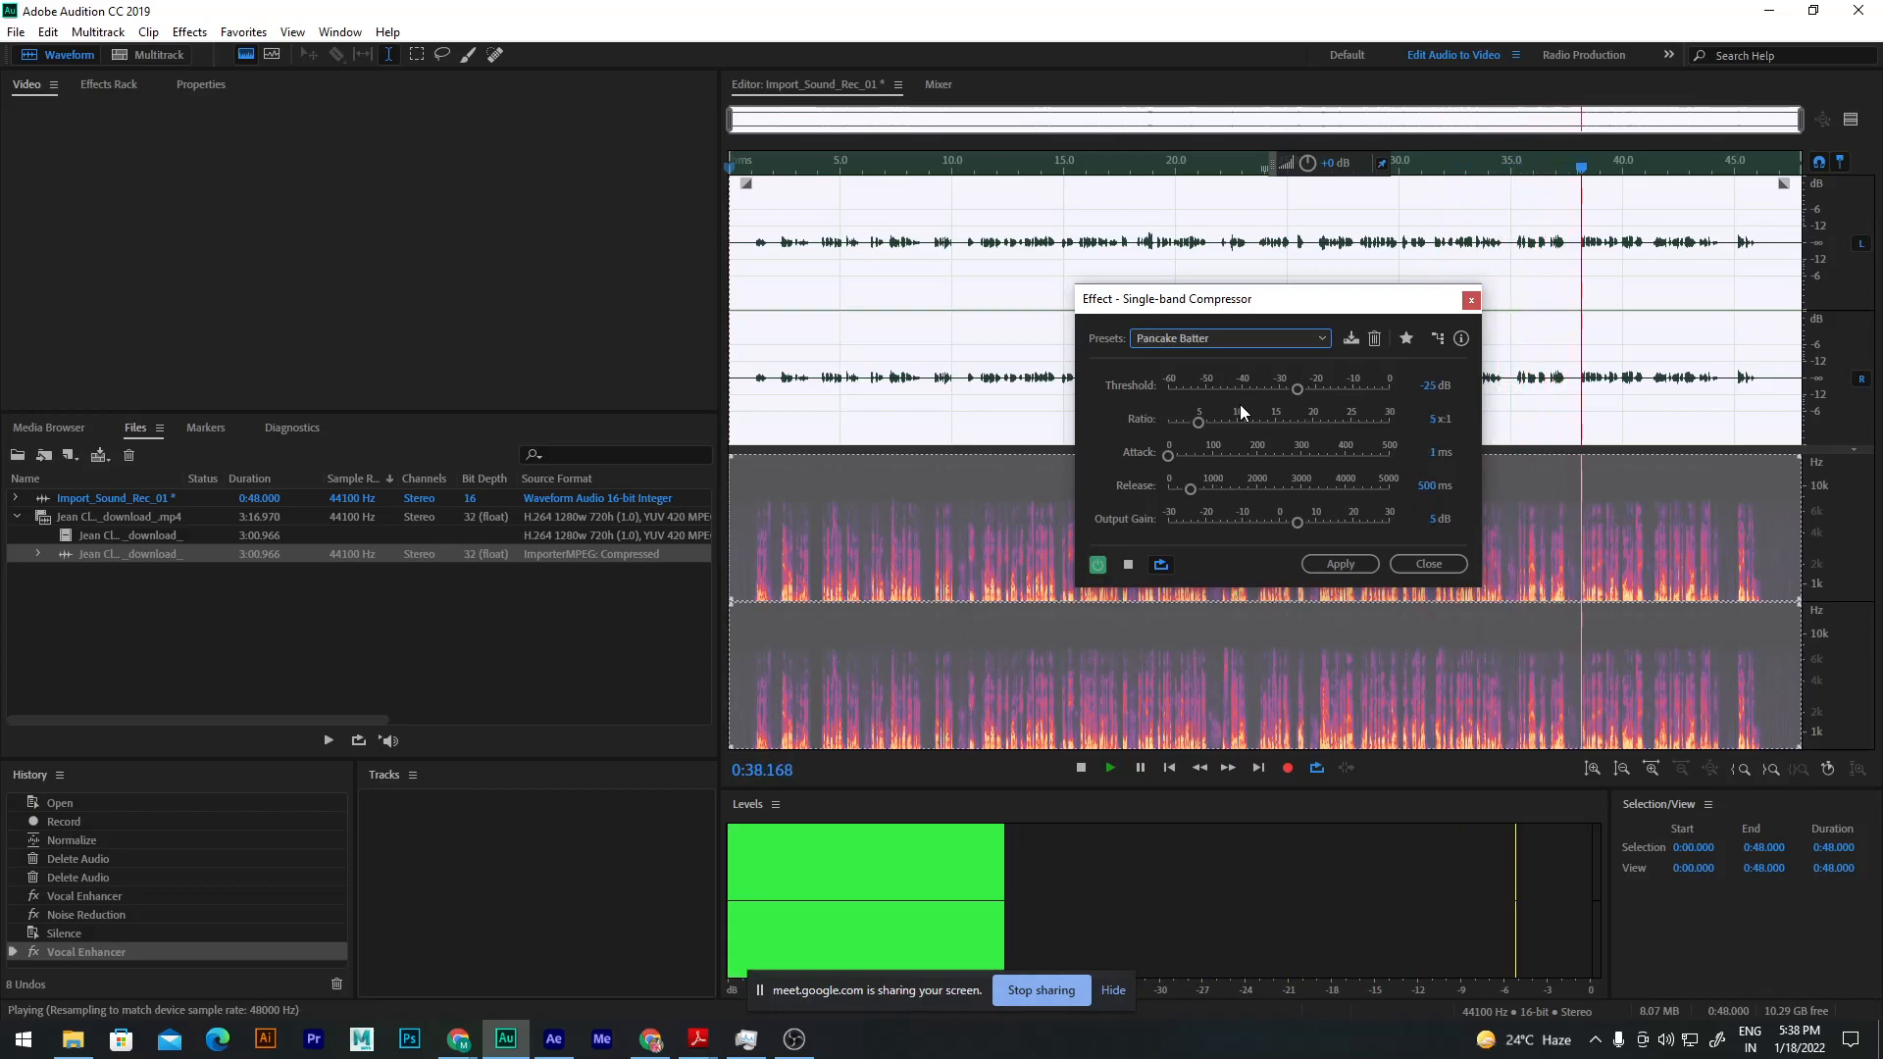
pyautogui.press('Down')
pyautogui.press('Down')
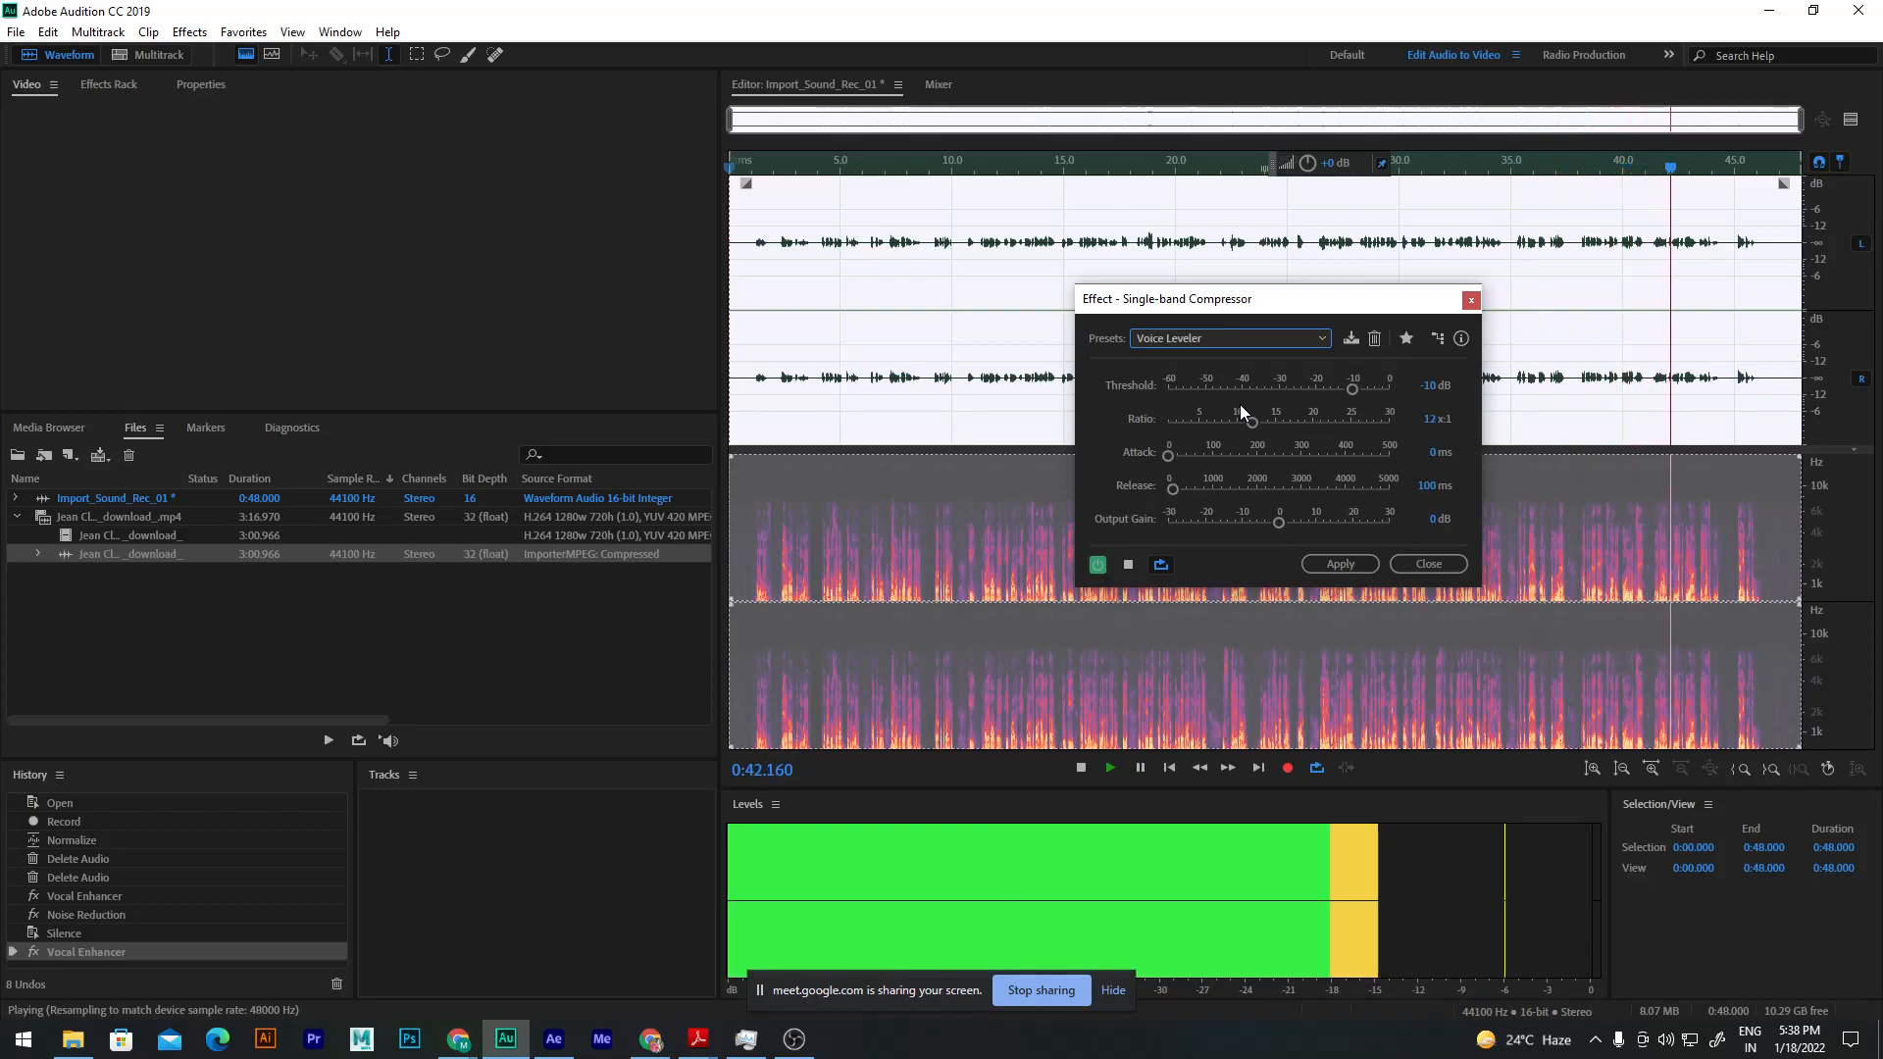
pyautogui.press('Down')
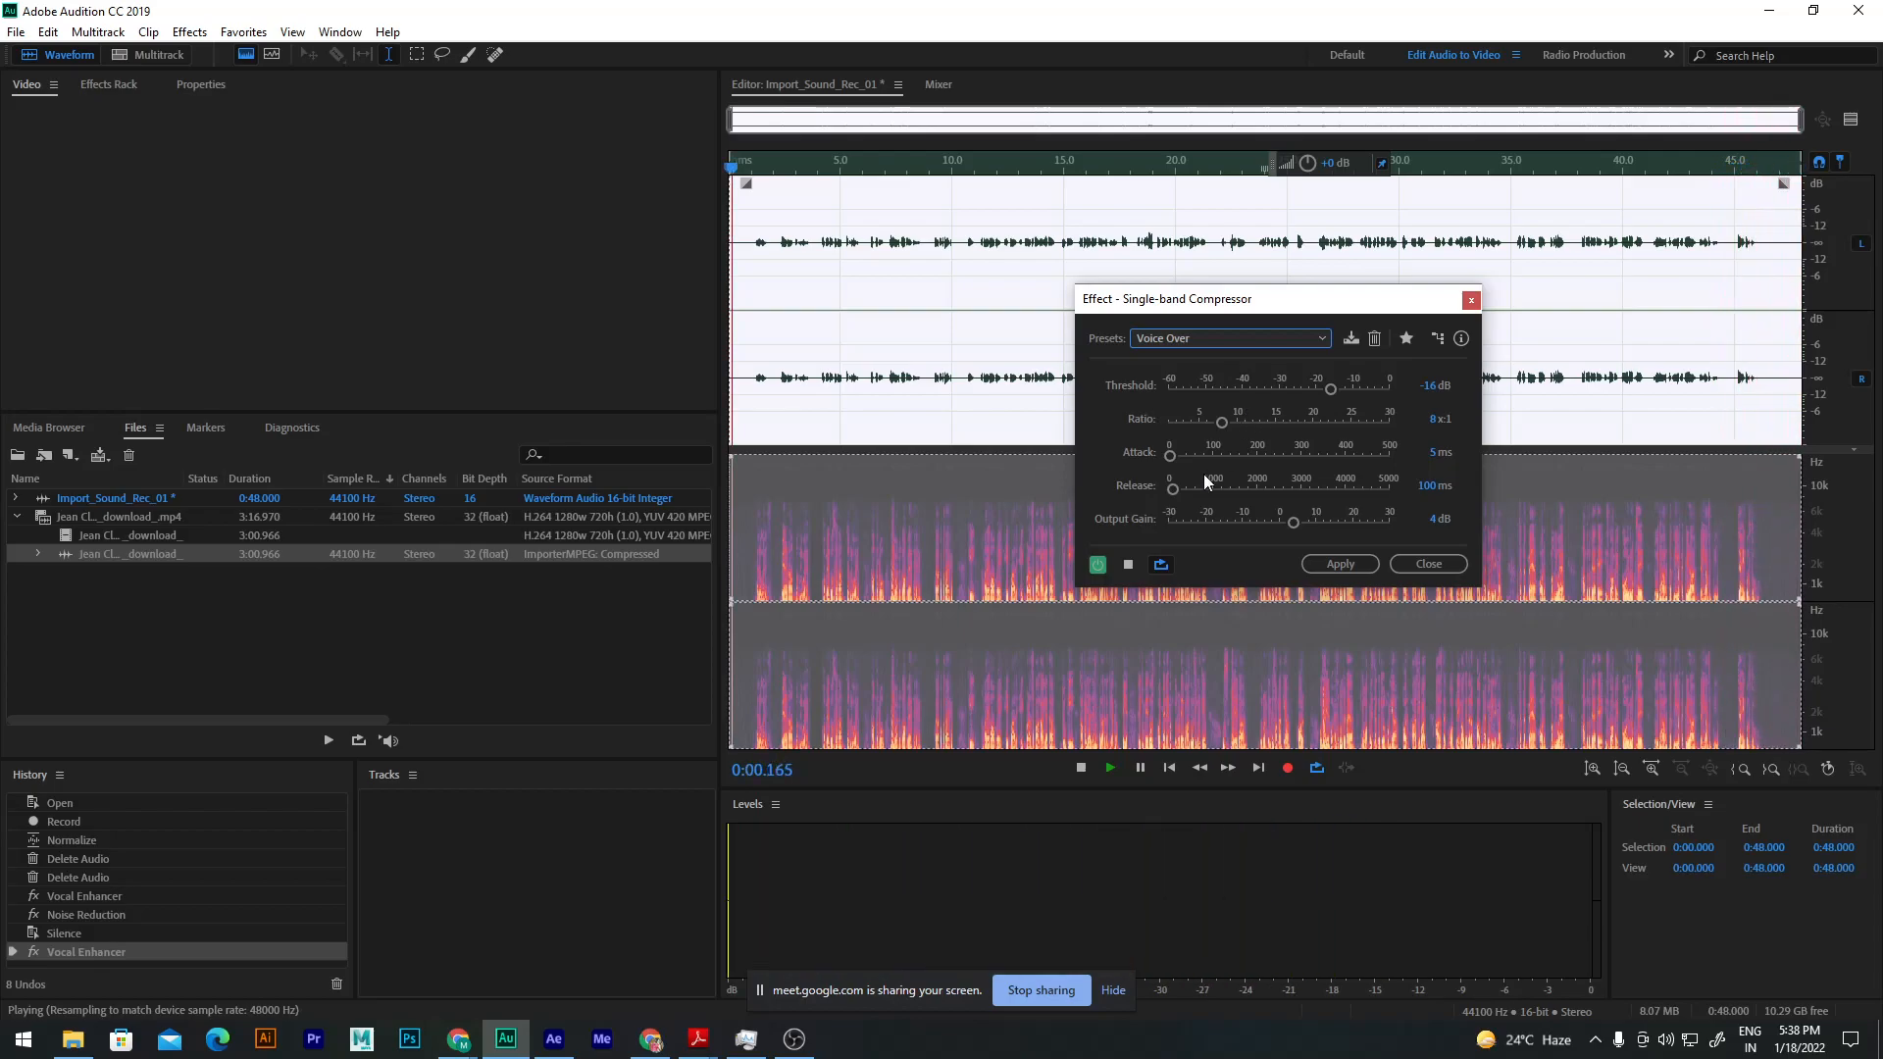
pyautogui.click(1135, 564)
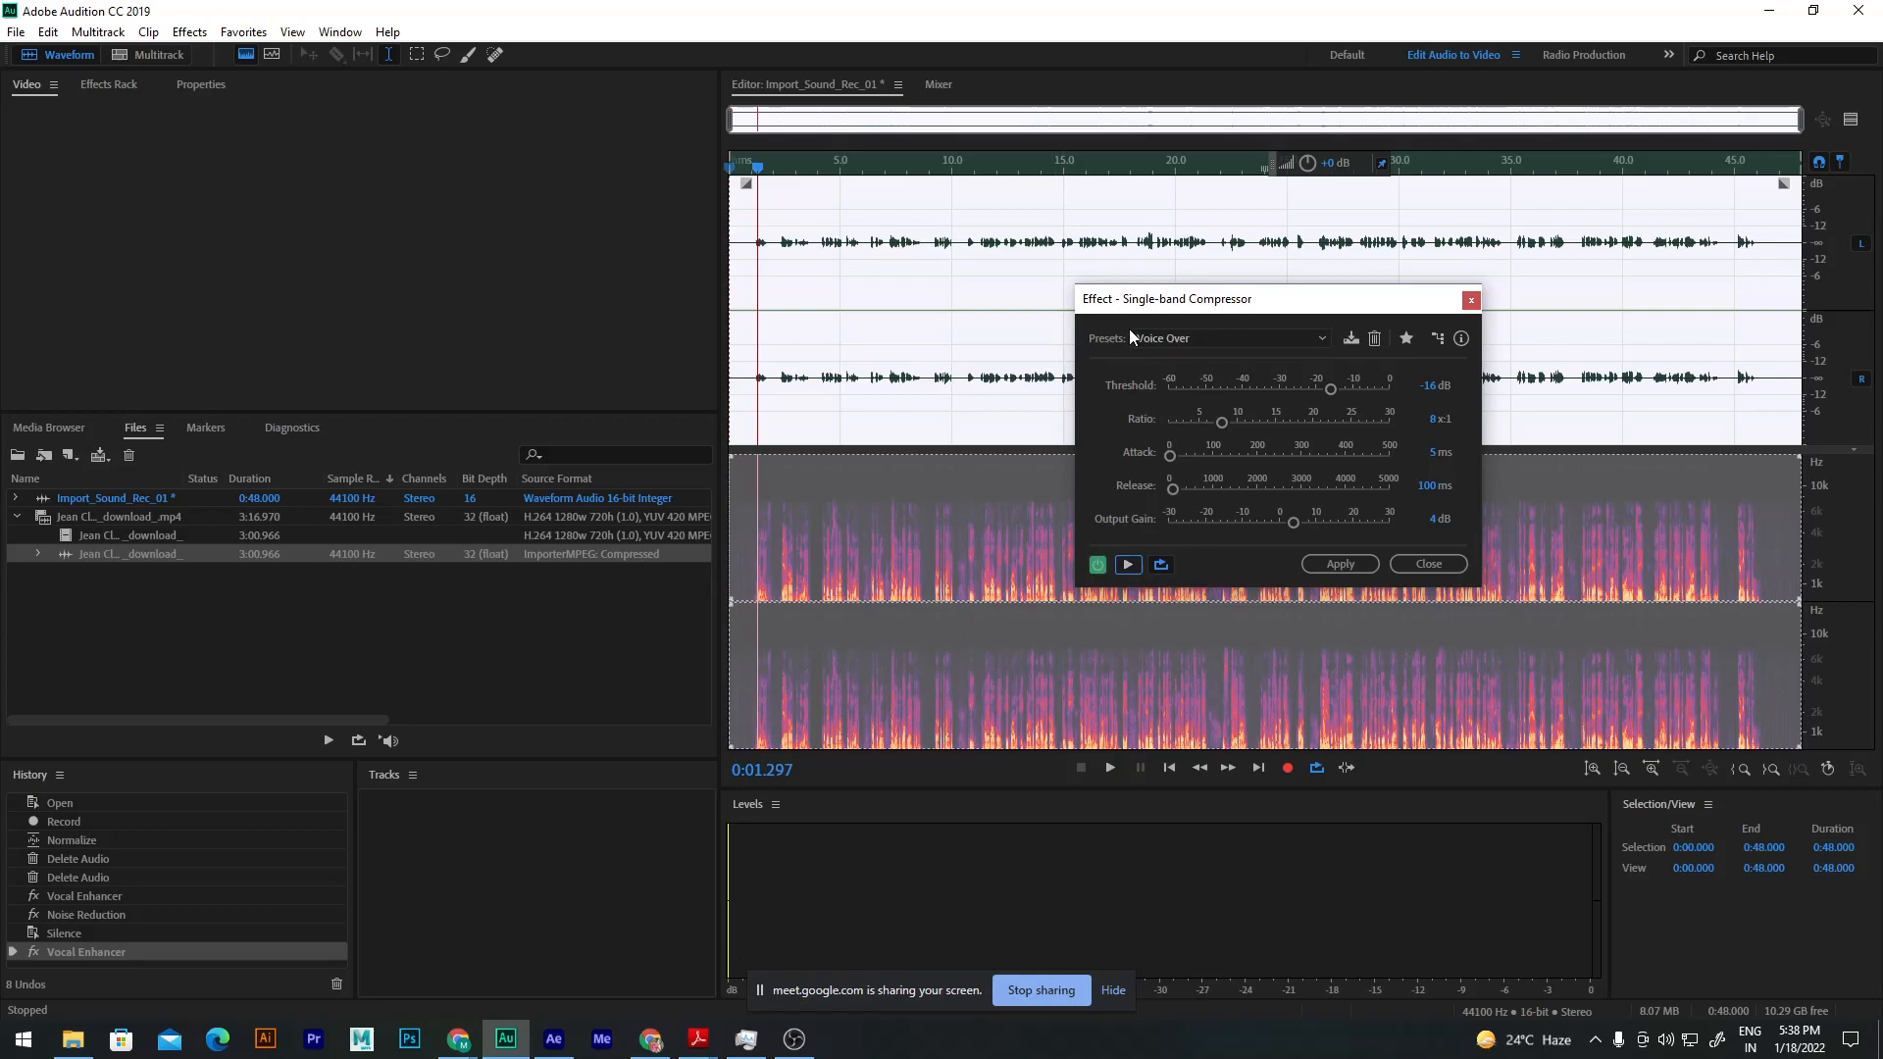
# Step: Apply the Single-band Compressor with the Voice Over preset to the entire recording
pyautogui.click(1199, 337)
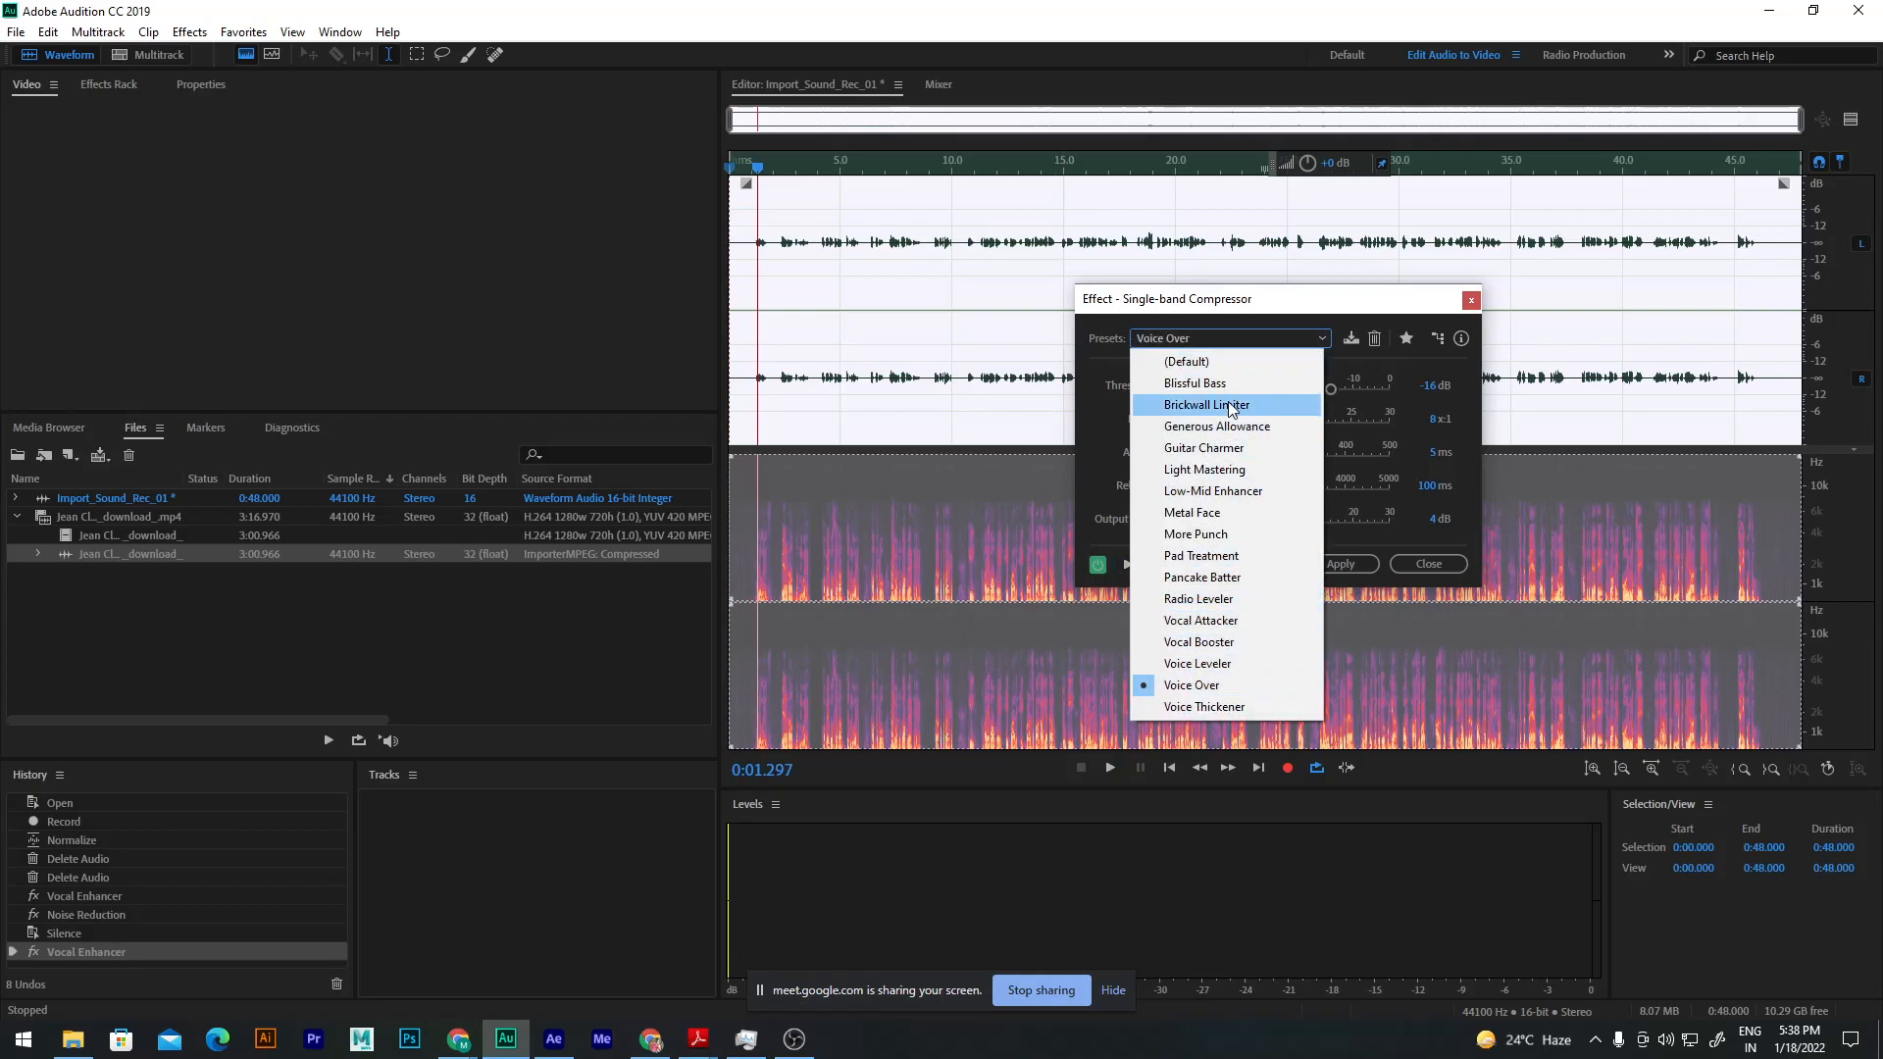
pyautogui.click(1192, 689)
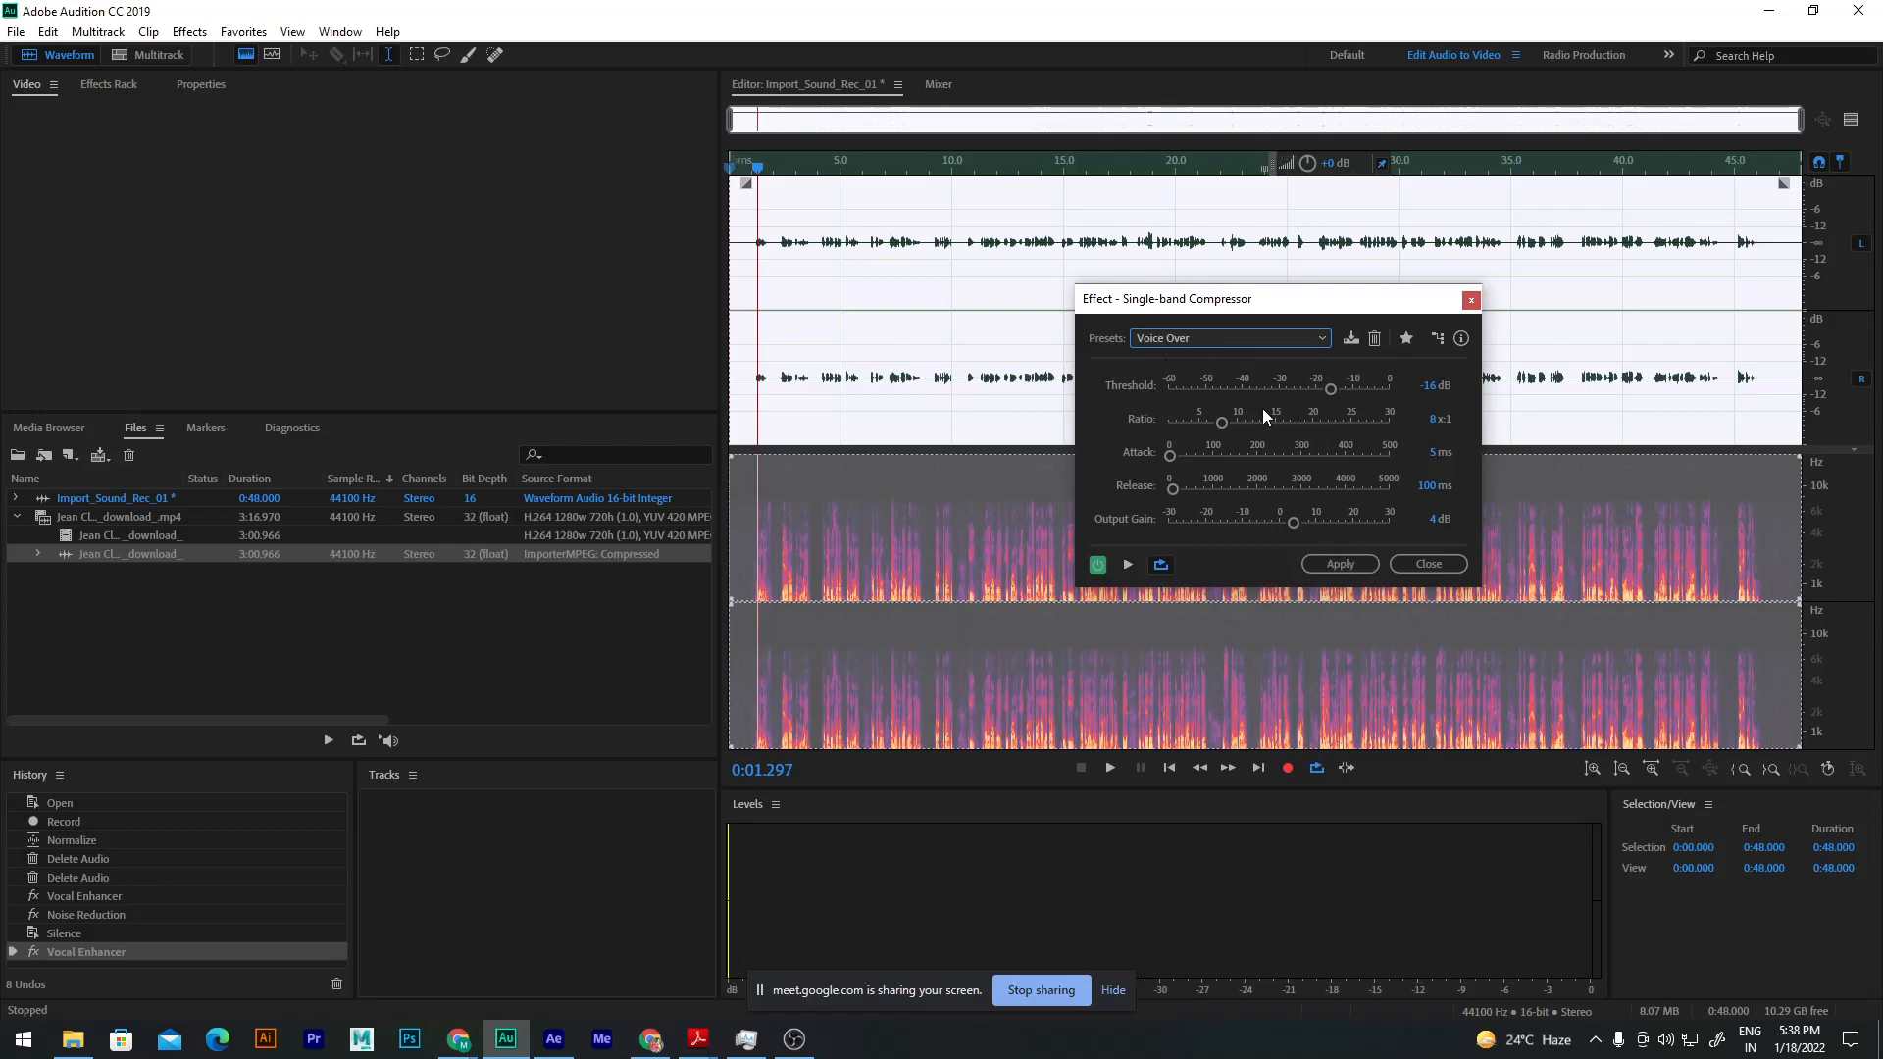
pyautogui.click(1338, 565)
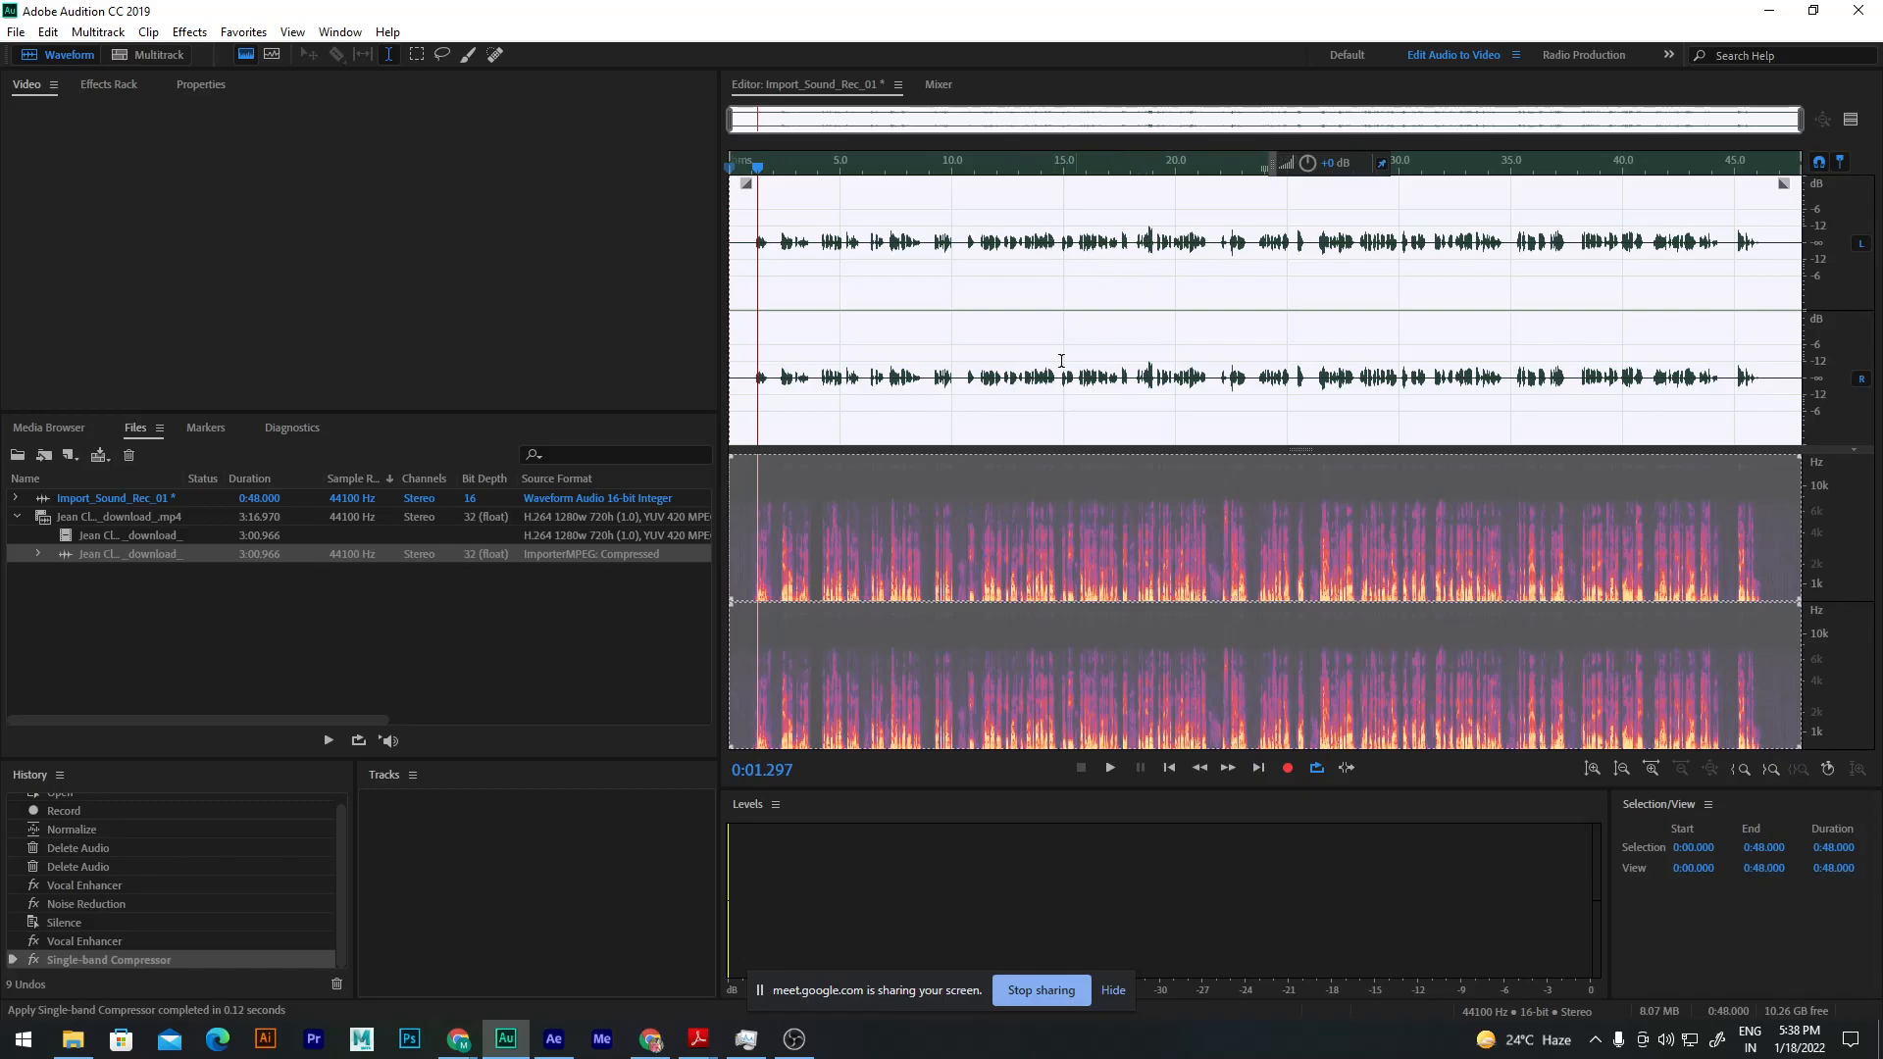
# Step: Compare the waveform with and without the Single-band Compressor through the history, with the spectral display collapsed
pyautogui.click(90, 941)
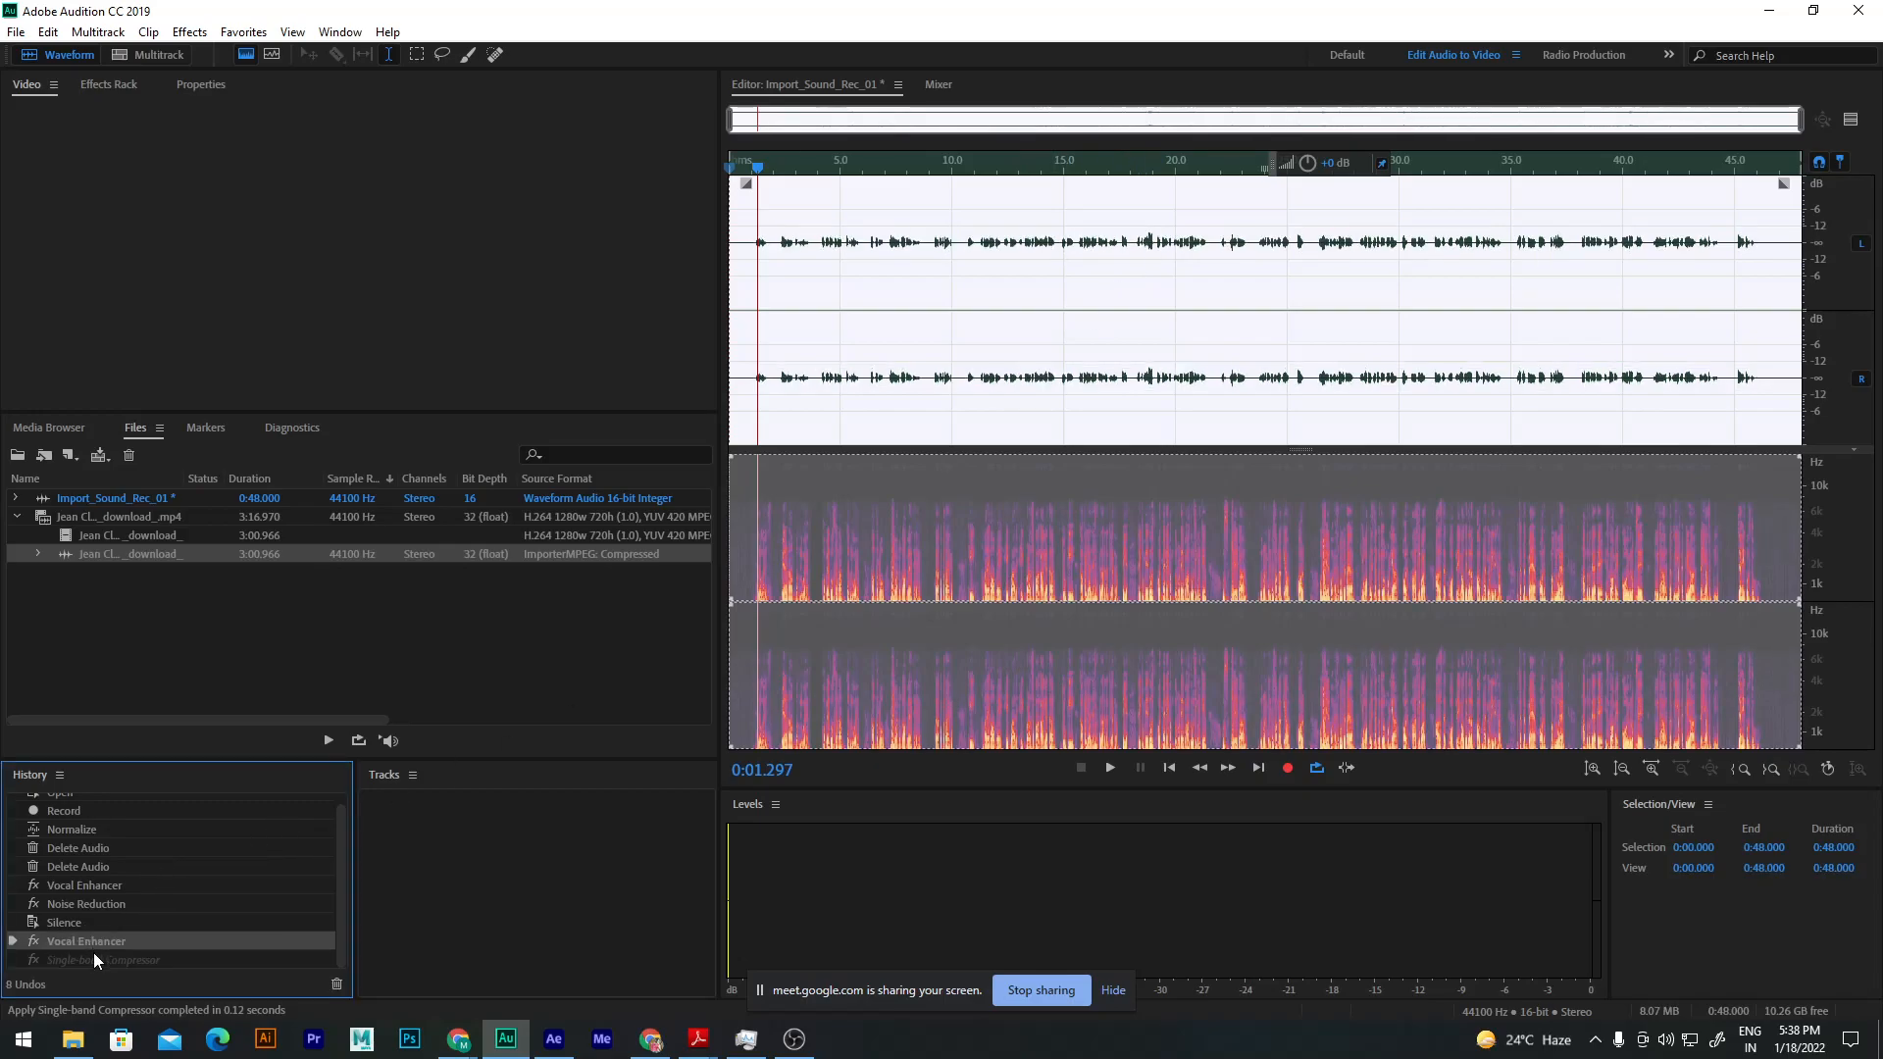
pyautogui.click(92, 956)
pyautogui.click(97, 939)
pyautogui.click(102, 958)
pyautogui.moveTo(1302, 454); pyautogui.dragTo(1302, 745)
pyautogui.scroll(4, 1102, 384)
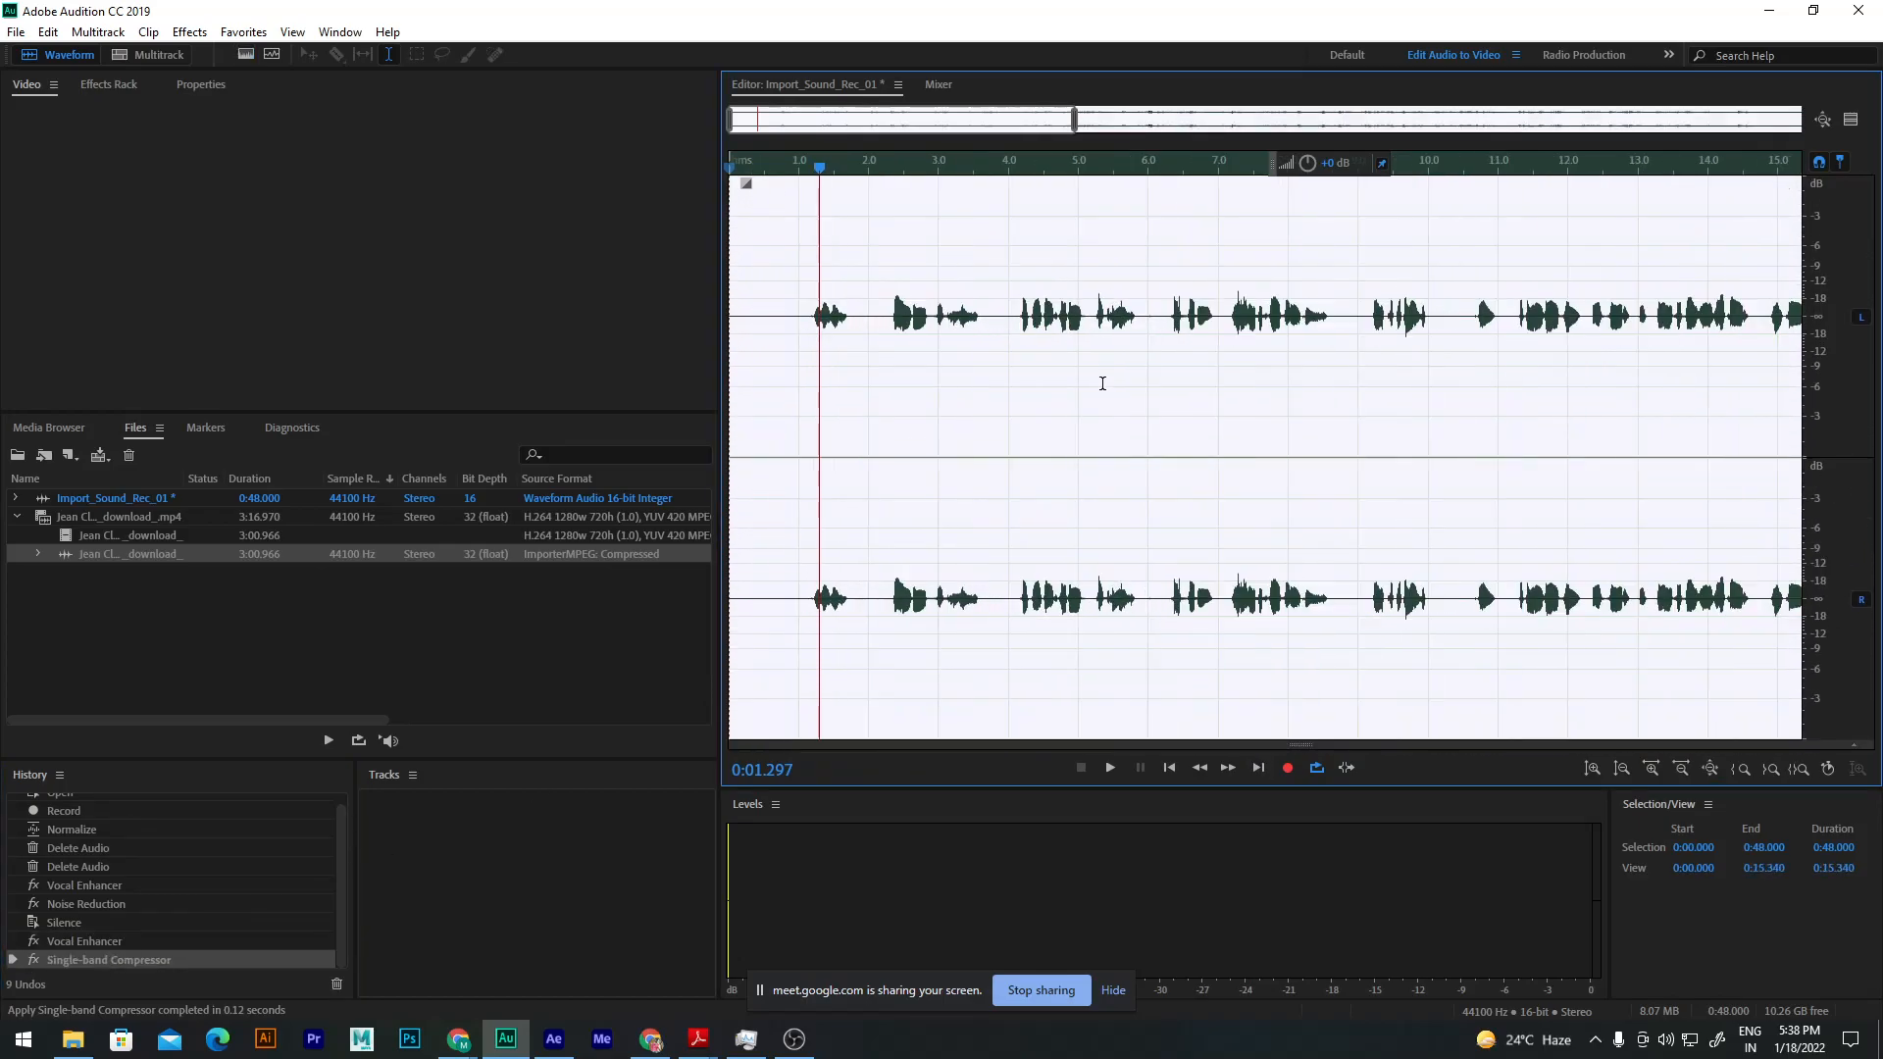
pyautogui.click(68, 942)
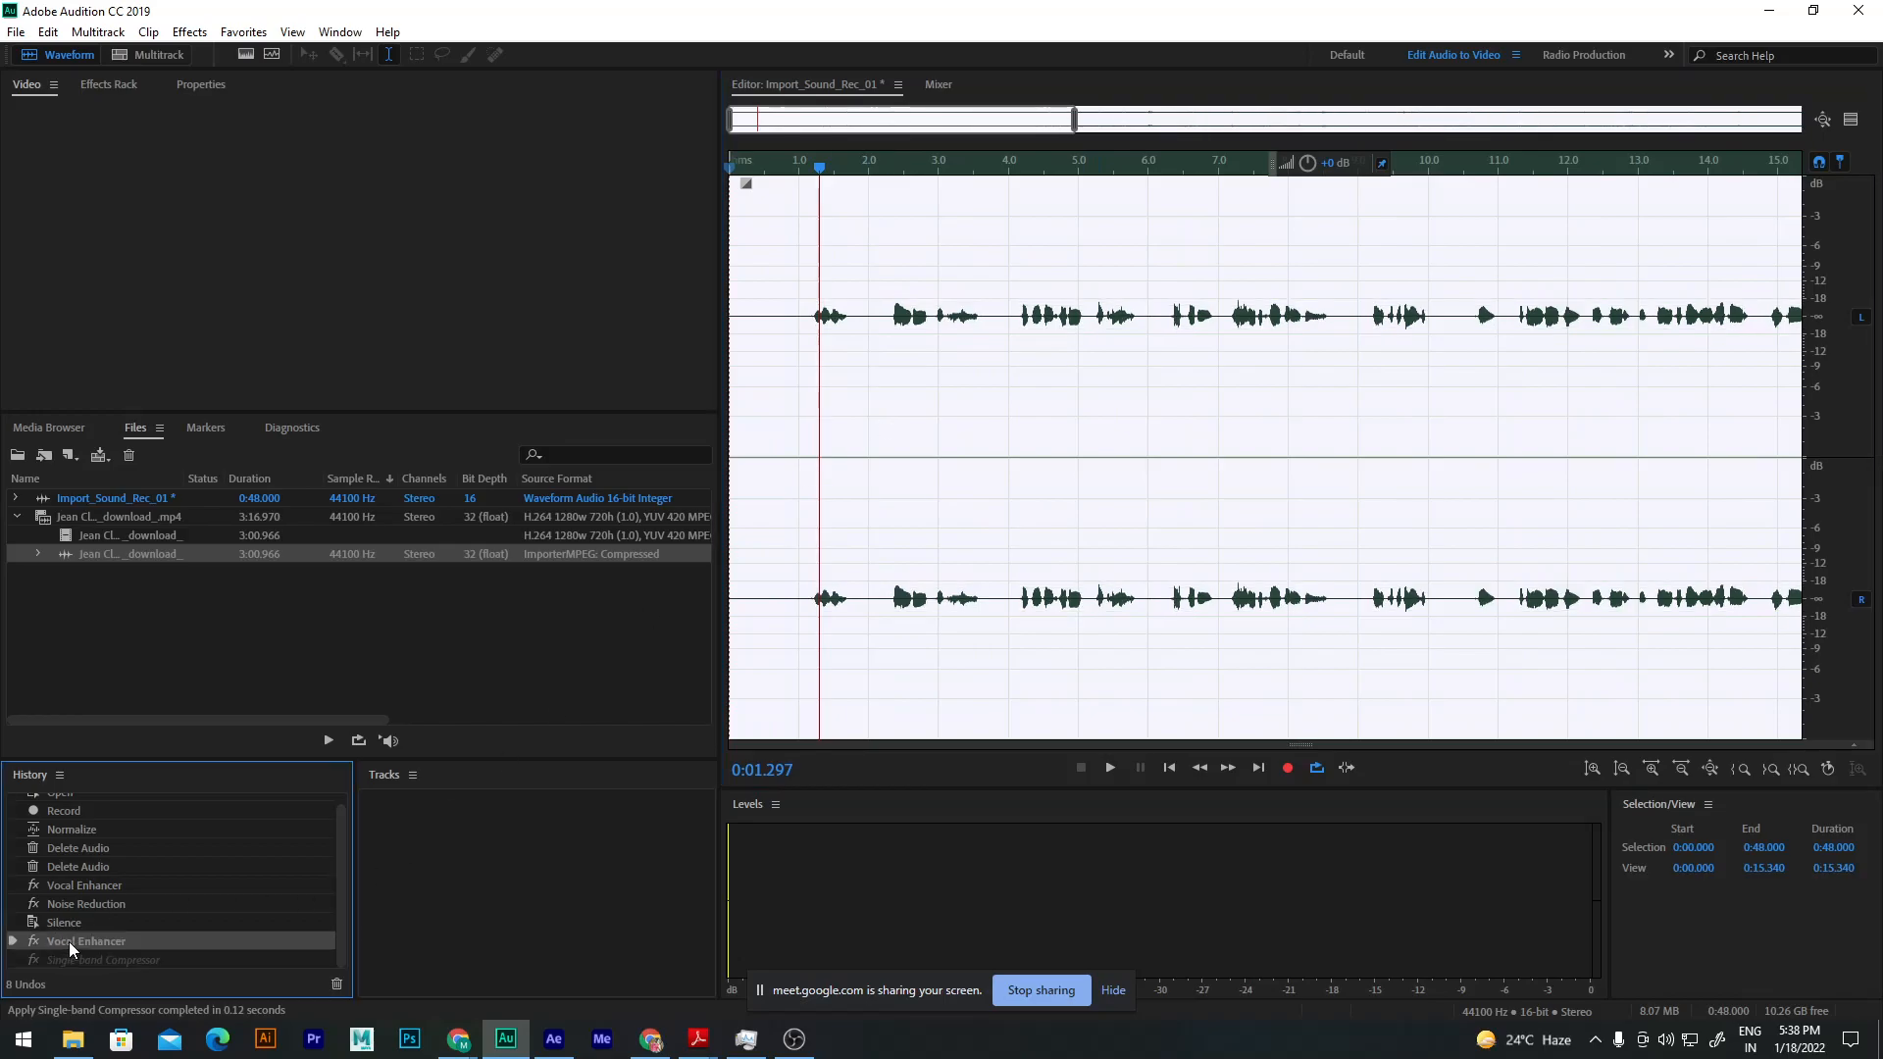
pyautogui.click(84, 958)
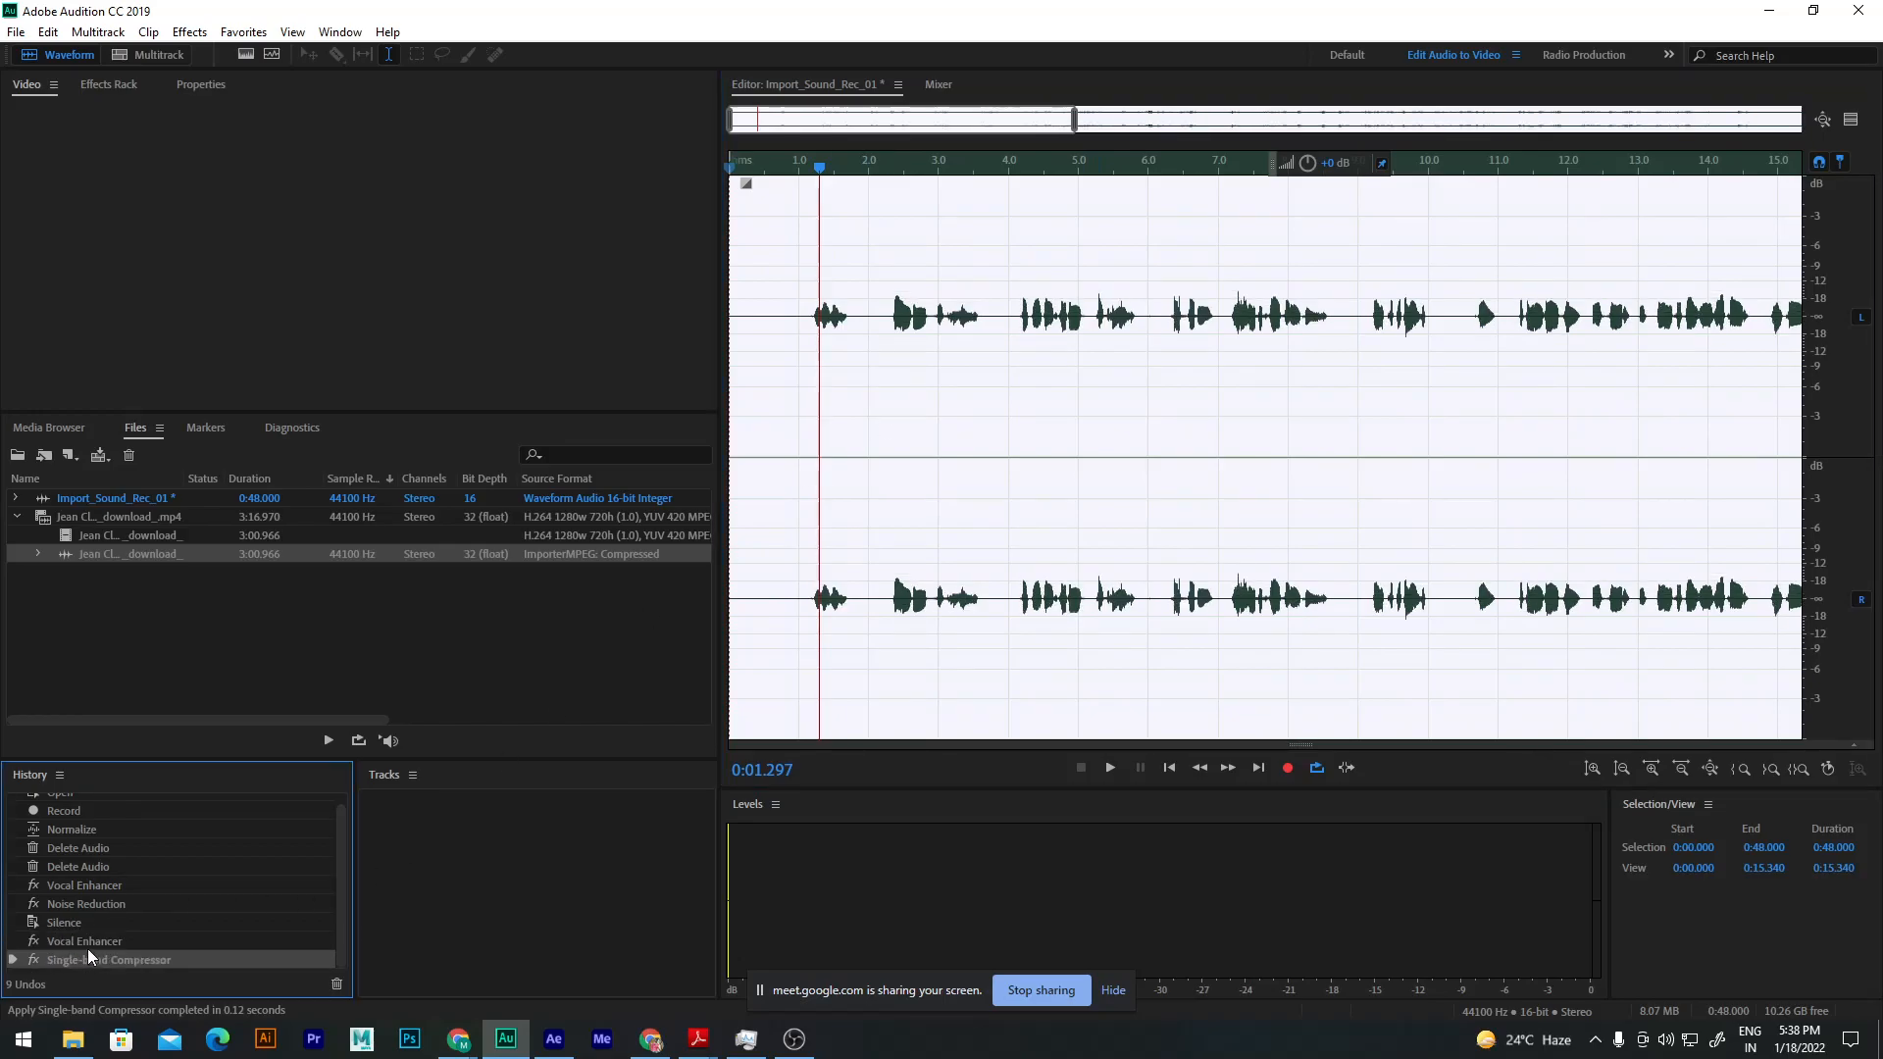
pyautogui.click(87, 942)
pyautogui.click(86, 958)
pyautogui.click(90, 947)
pyautogui.click(92, 960)
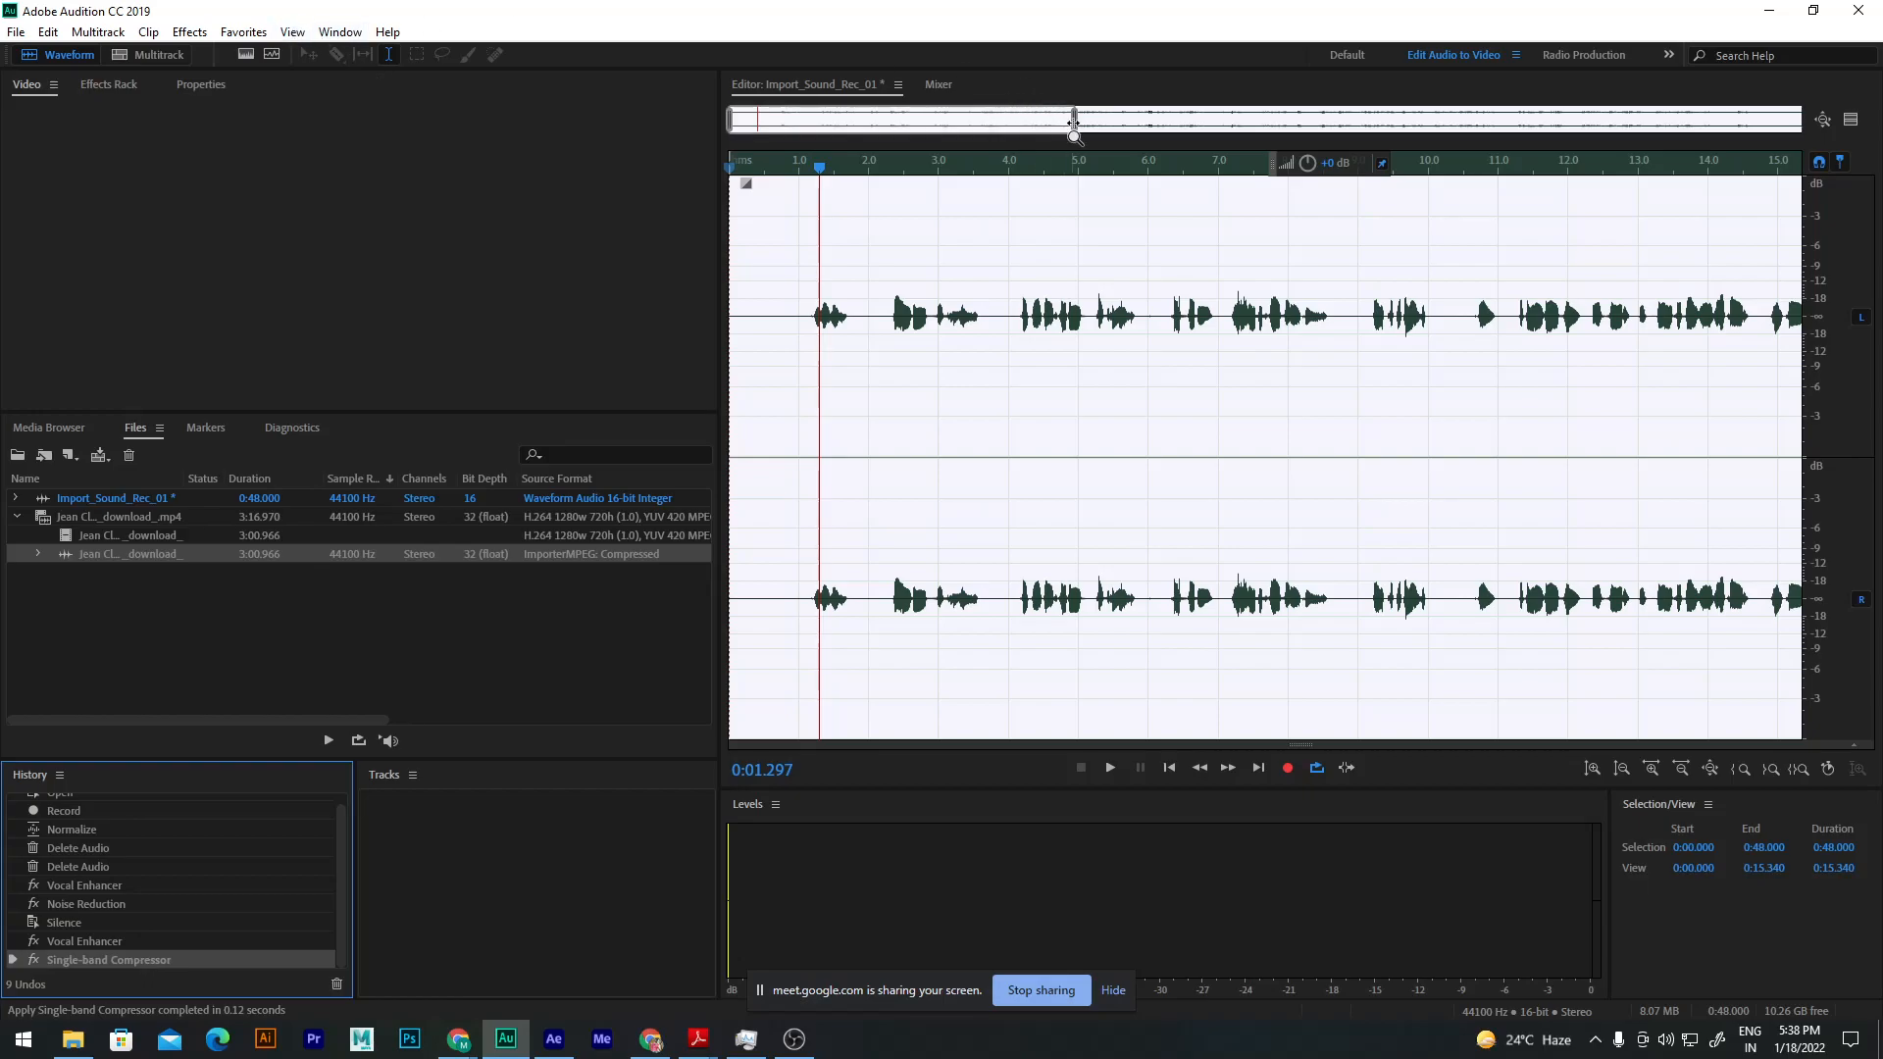
pyautogui.moveTo(1076, 119); pyautogui.dragTo(1876, 120)
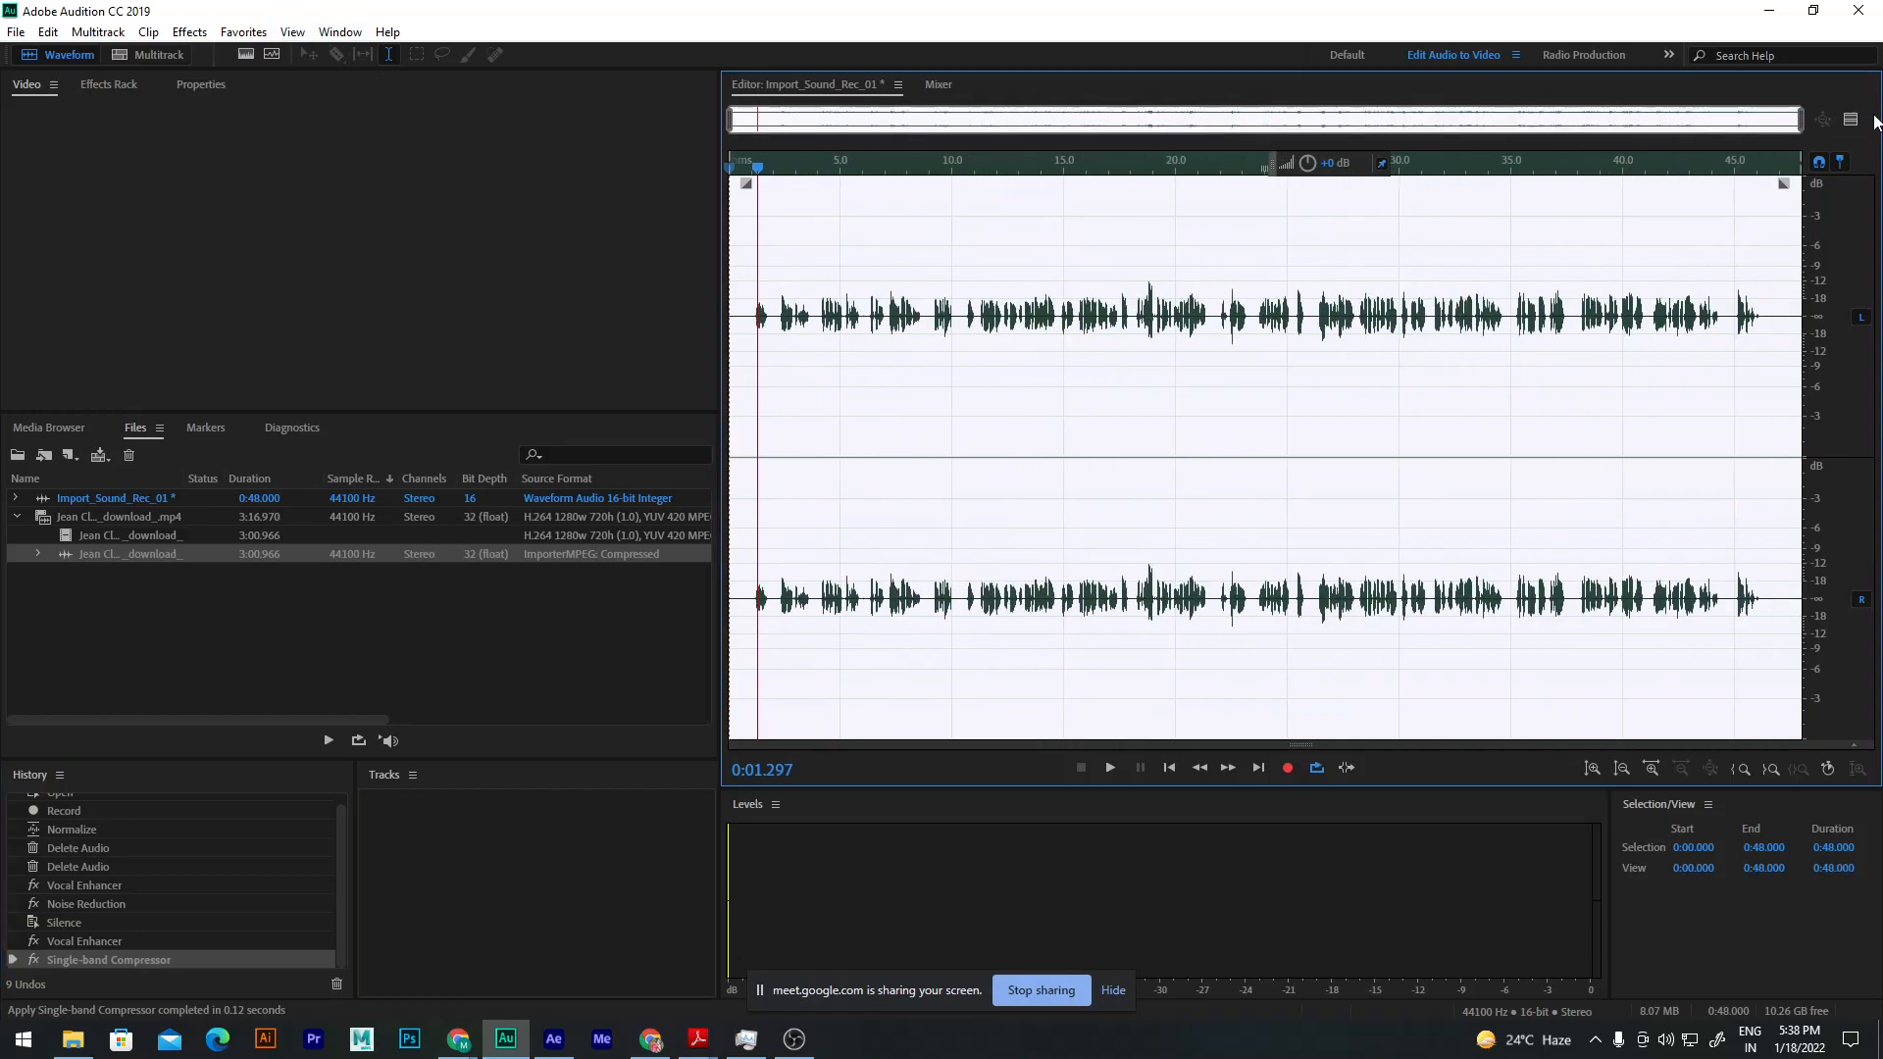
# Step: Apply the Dynamics effect with AutoGate and Compressor enabled to the entire recording
pyautogui.click(189, 32)
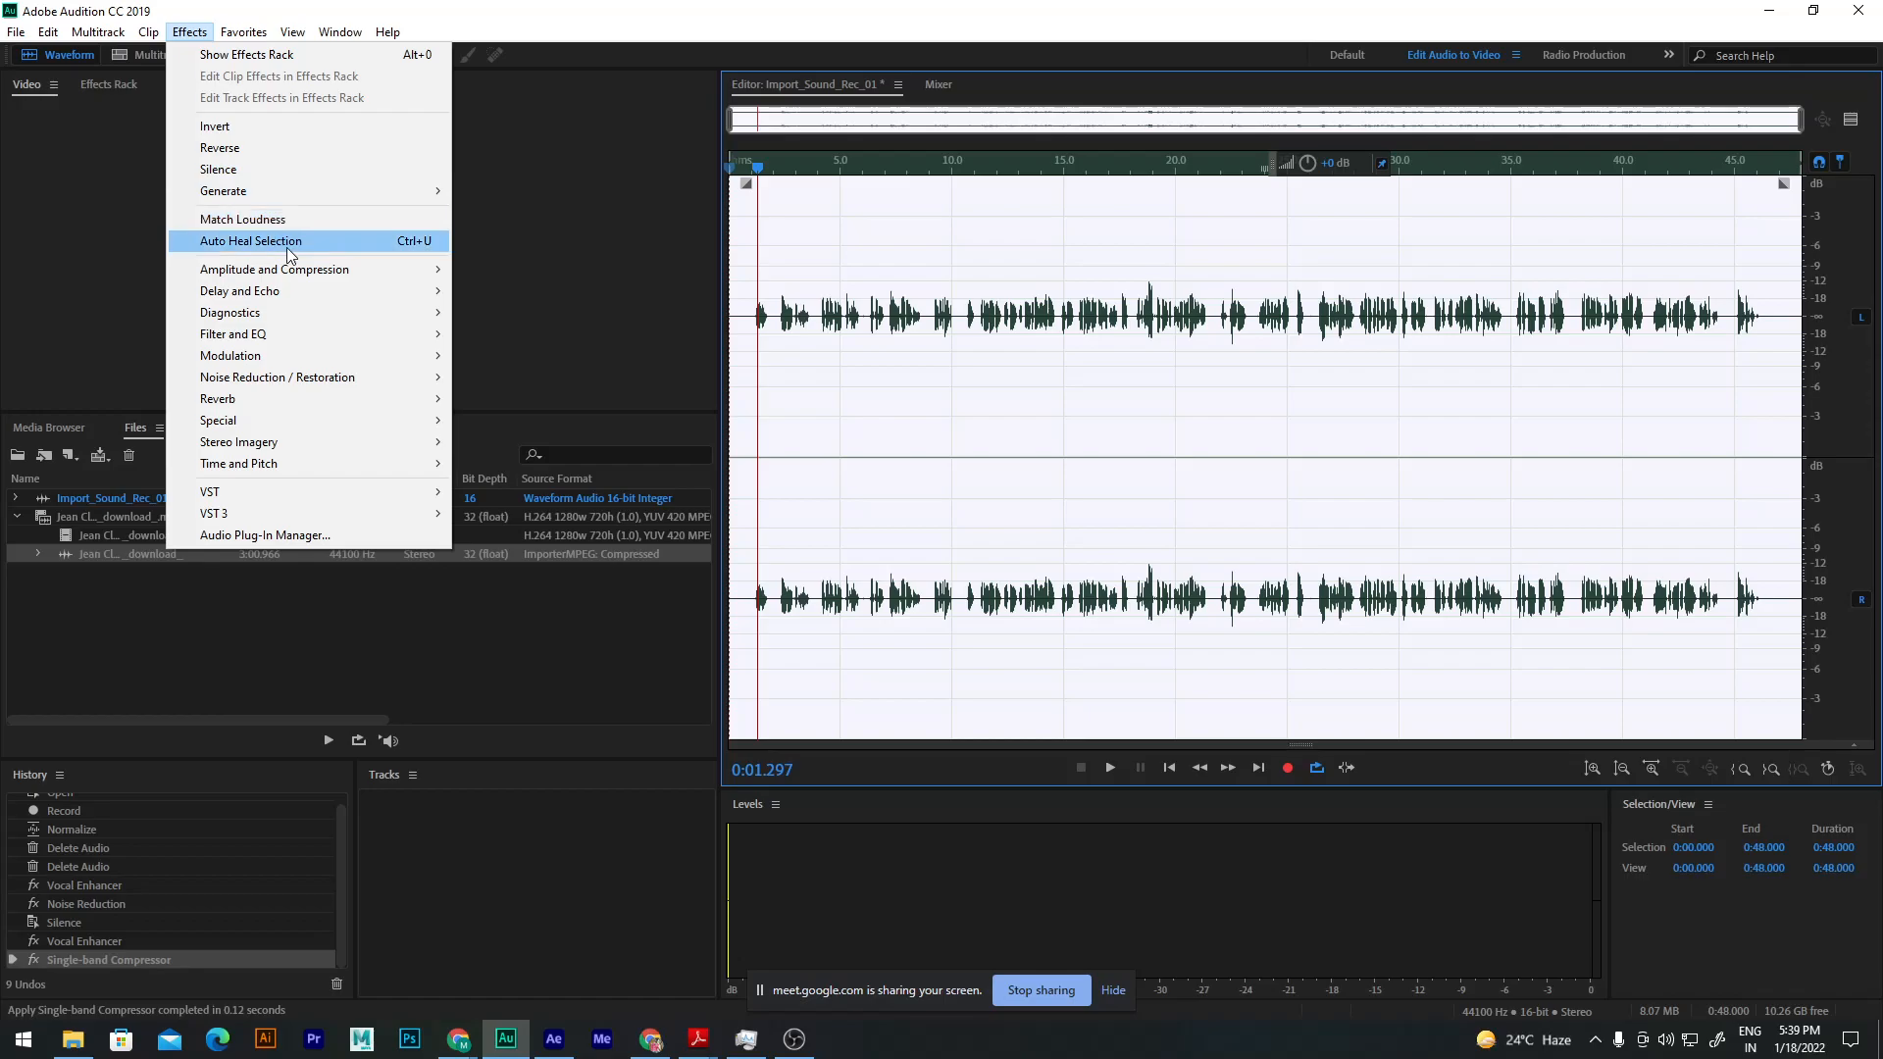
pyautogui.moveTo(424, 278)
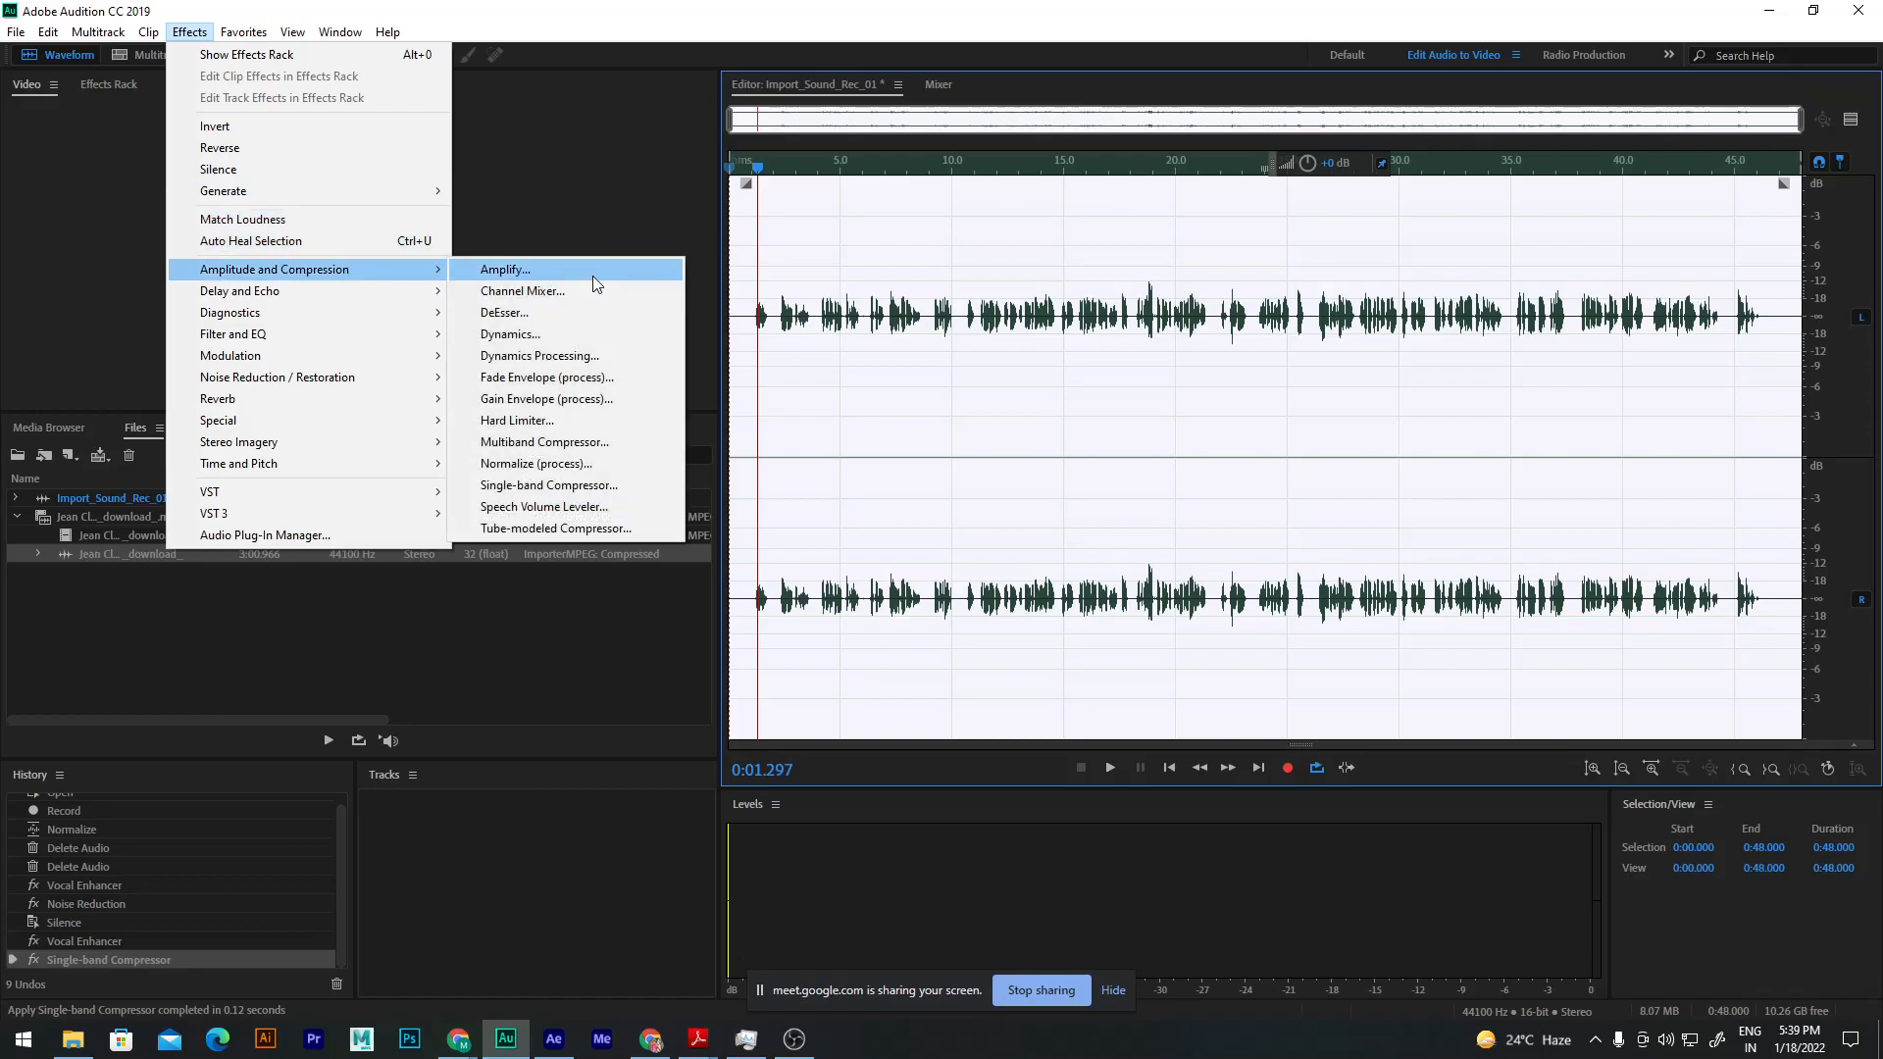
pyautogui.click(585, 338)
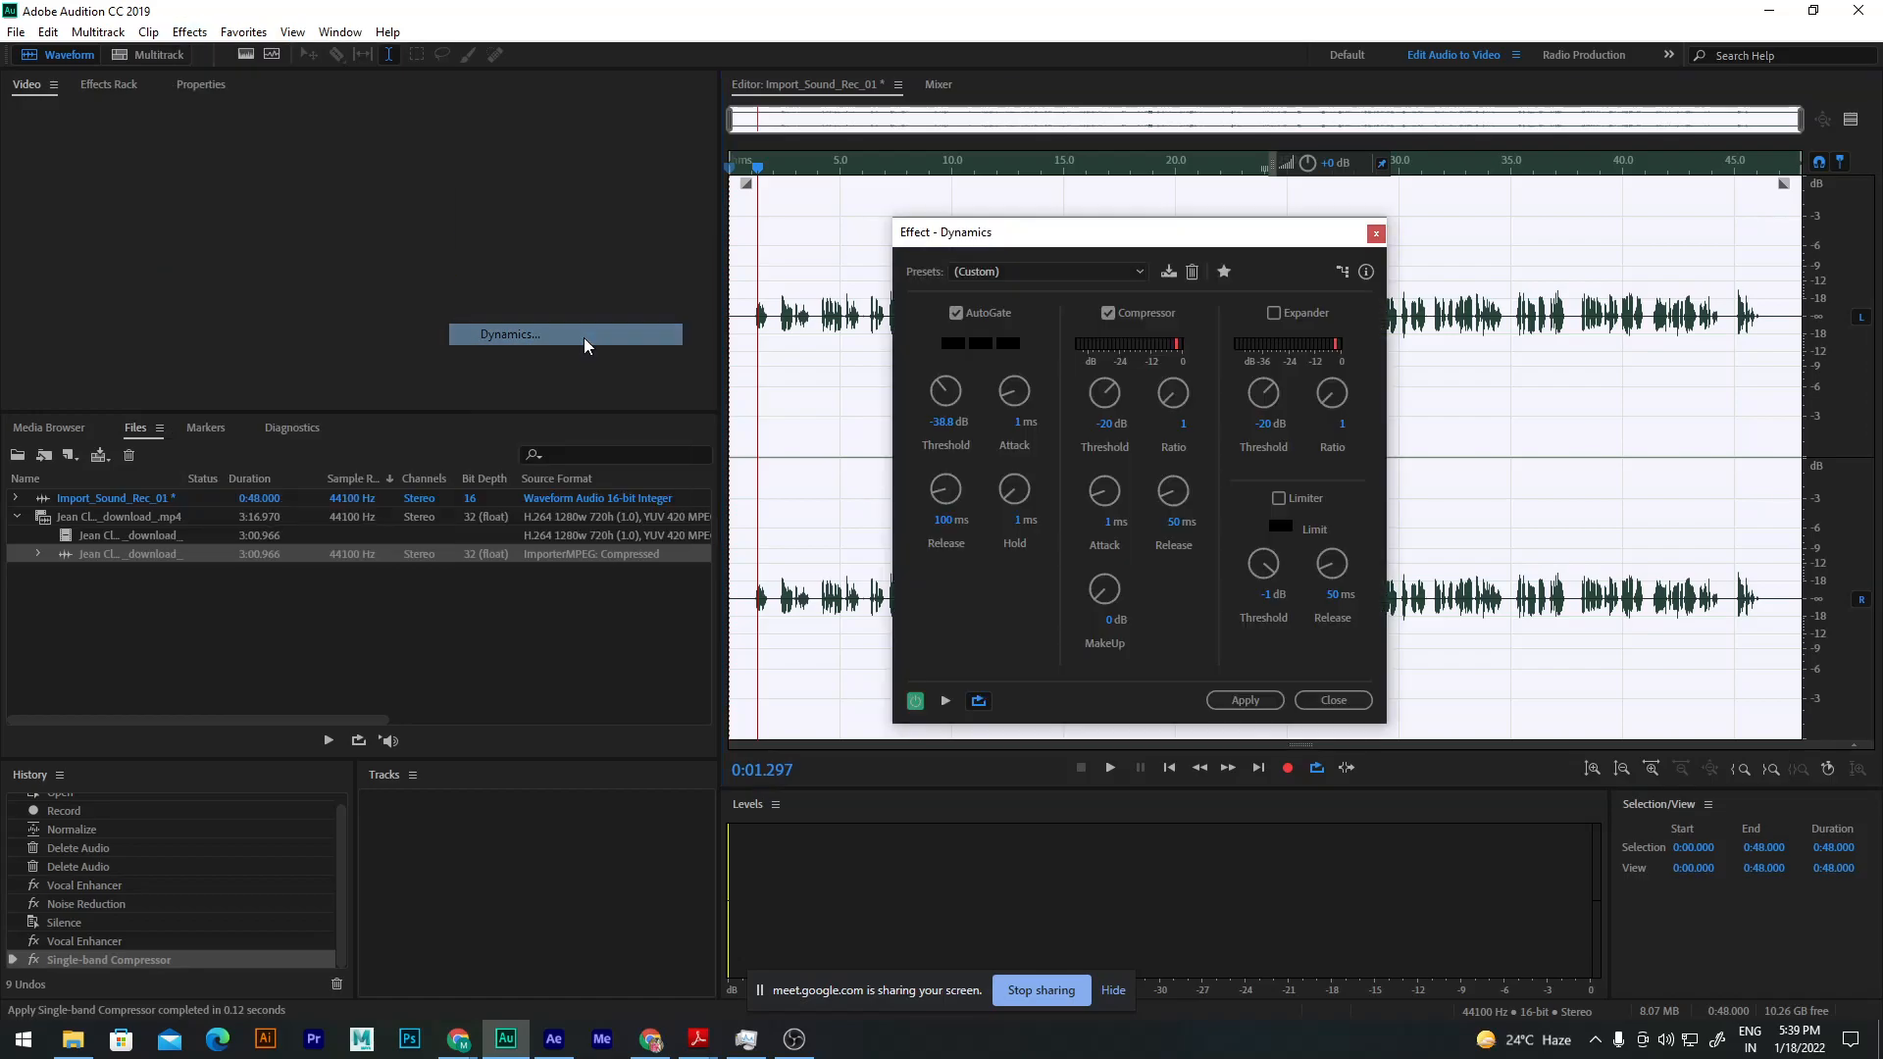
pyautogui.moveTo(1058, 238); pyautogui.dragTo(352, 195)
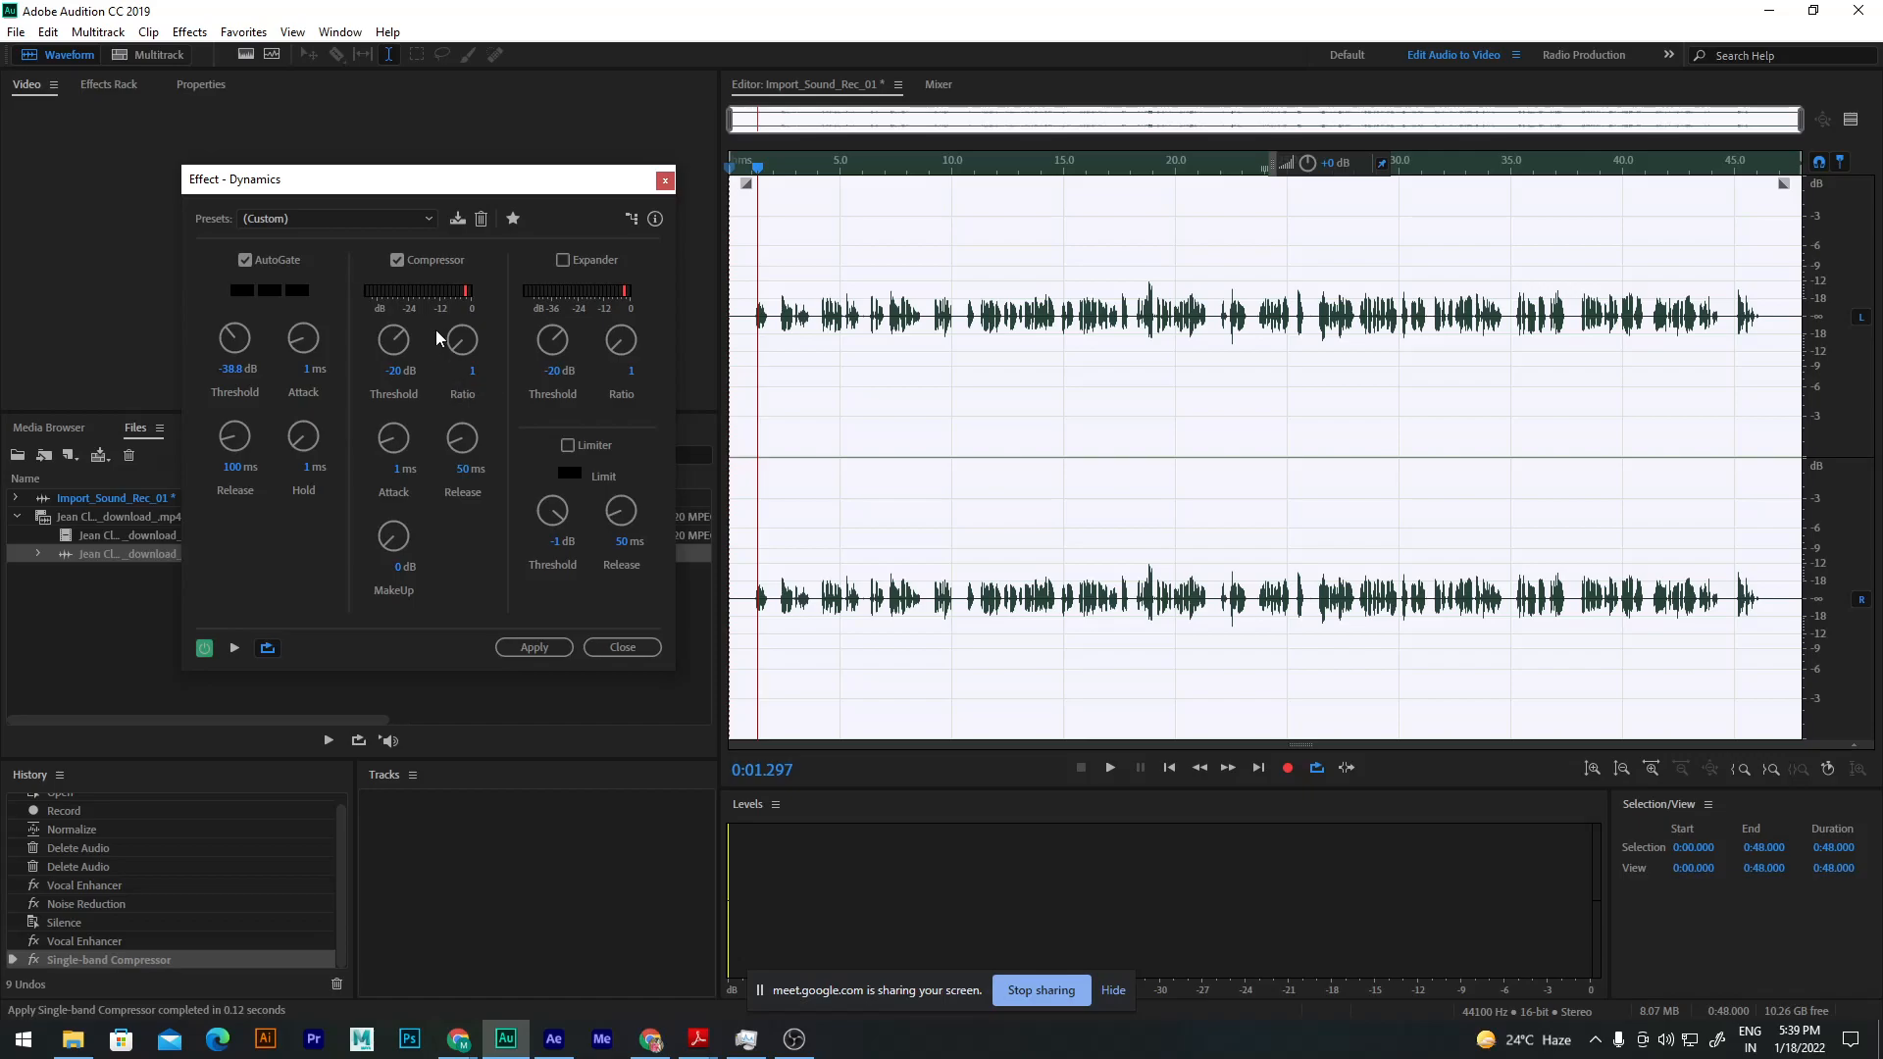
pyautogui.click(533, 648)
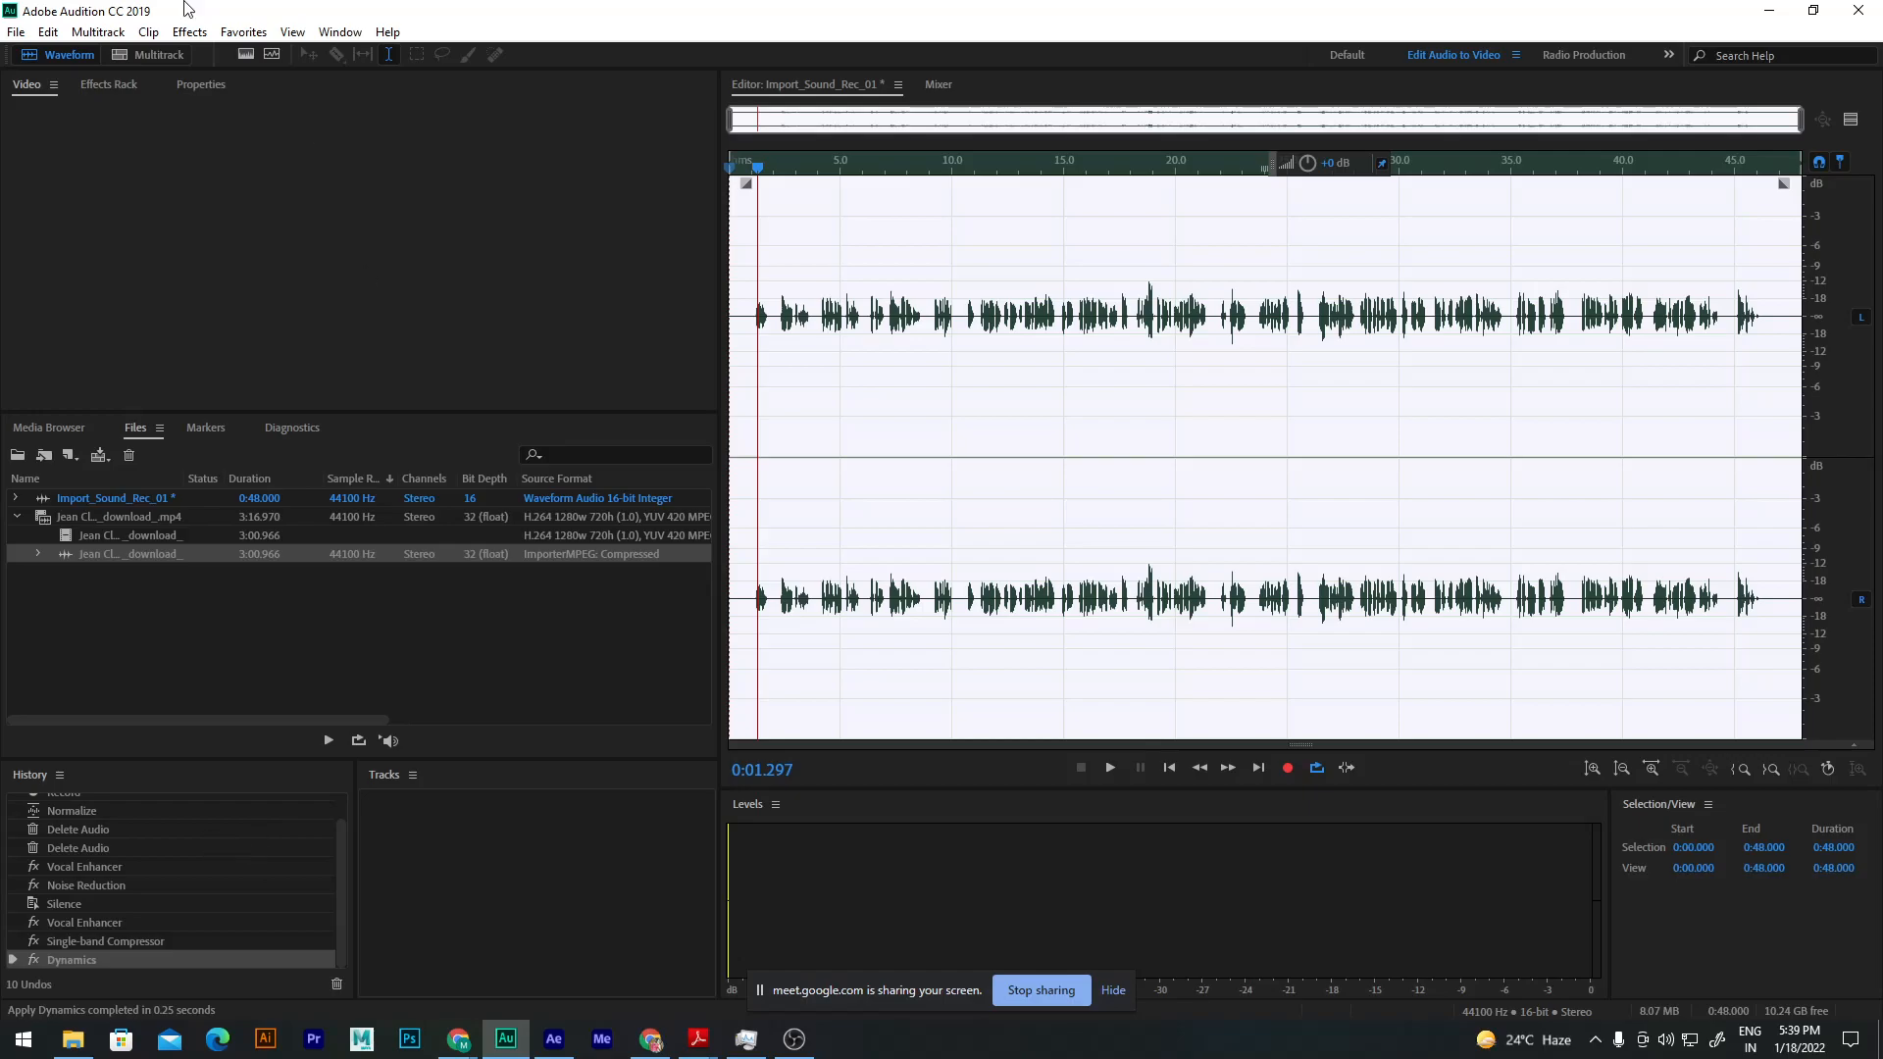
# Step: Open the Multiband Compressor for the entire recording and audition its Broadcast preset
pyautogui.click(190, 31)
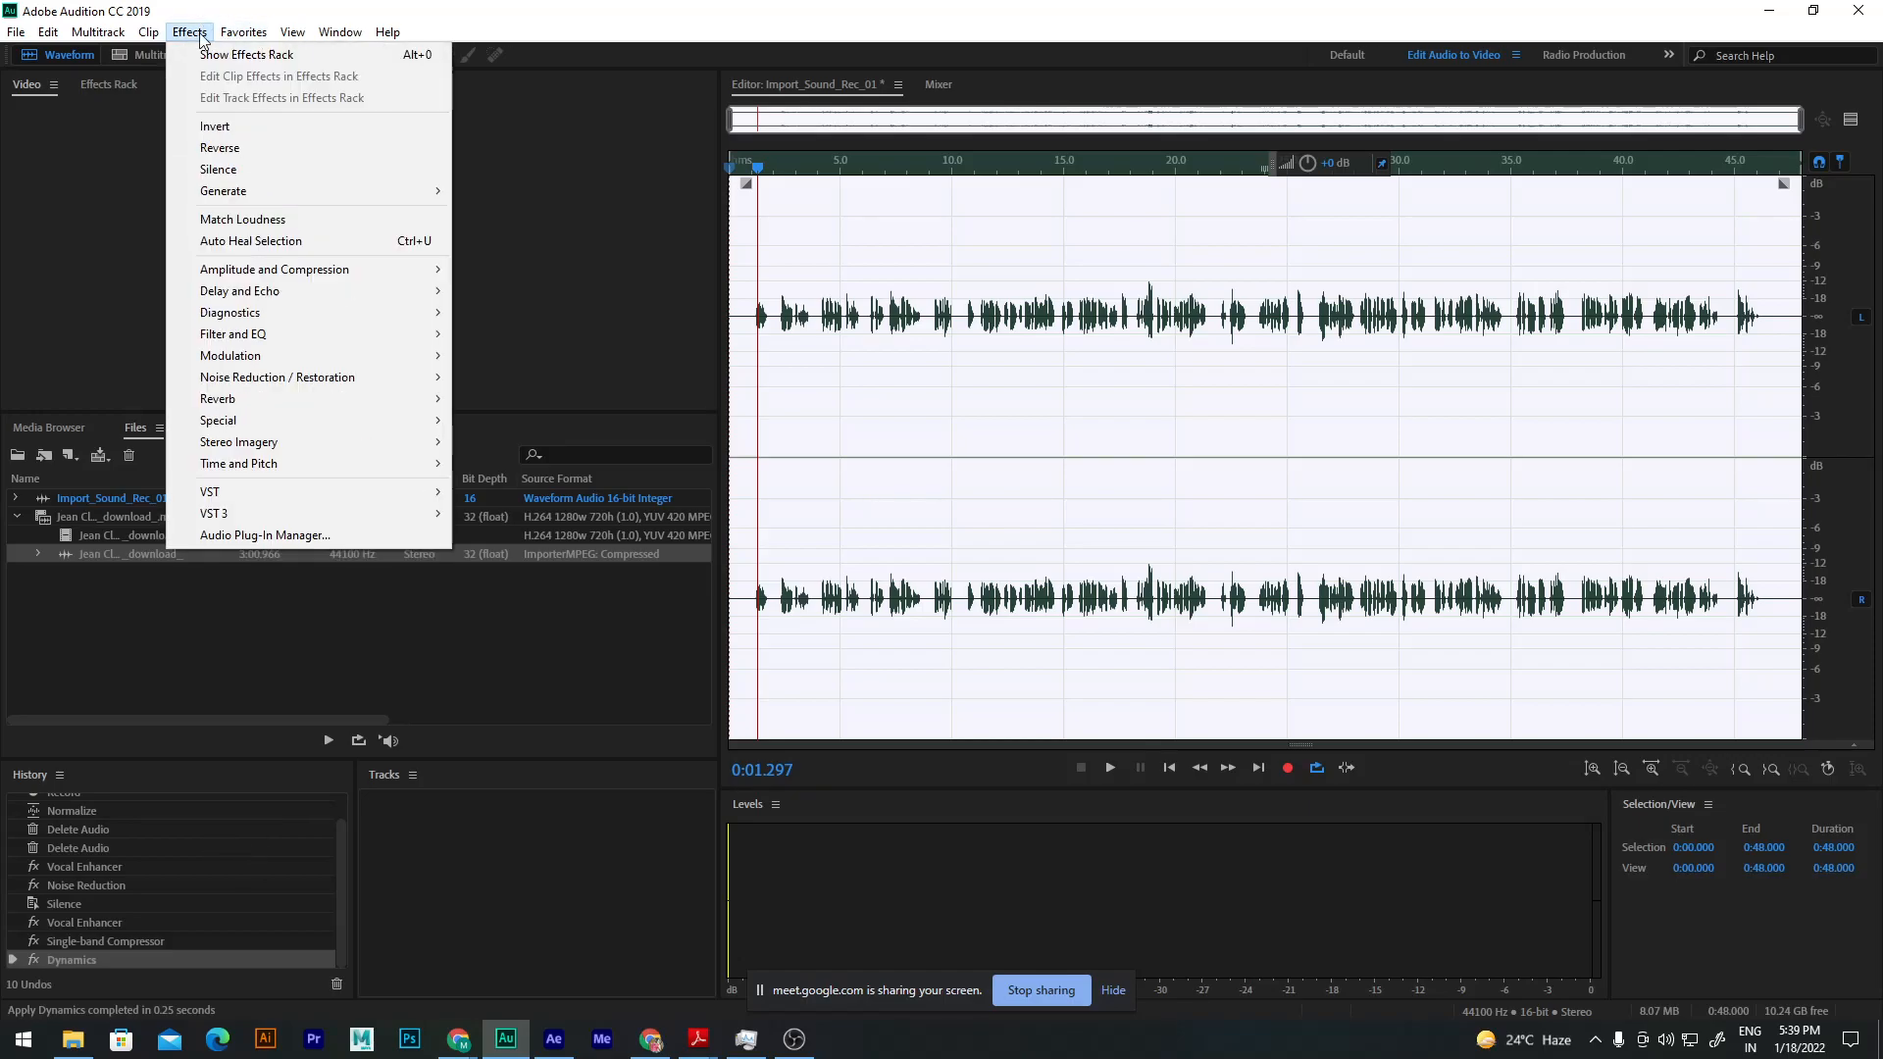
pyautogui.moveTo(304, 281)
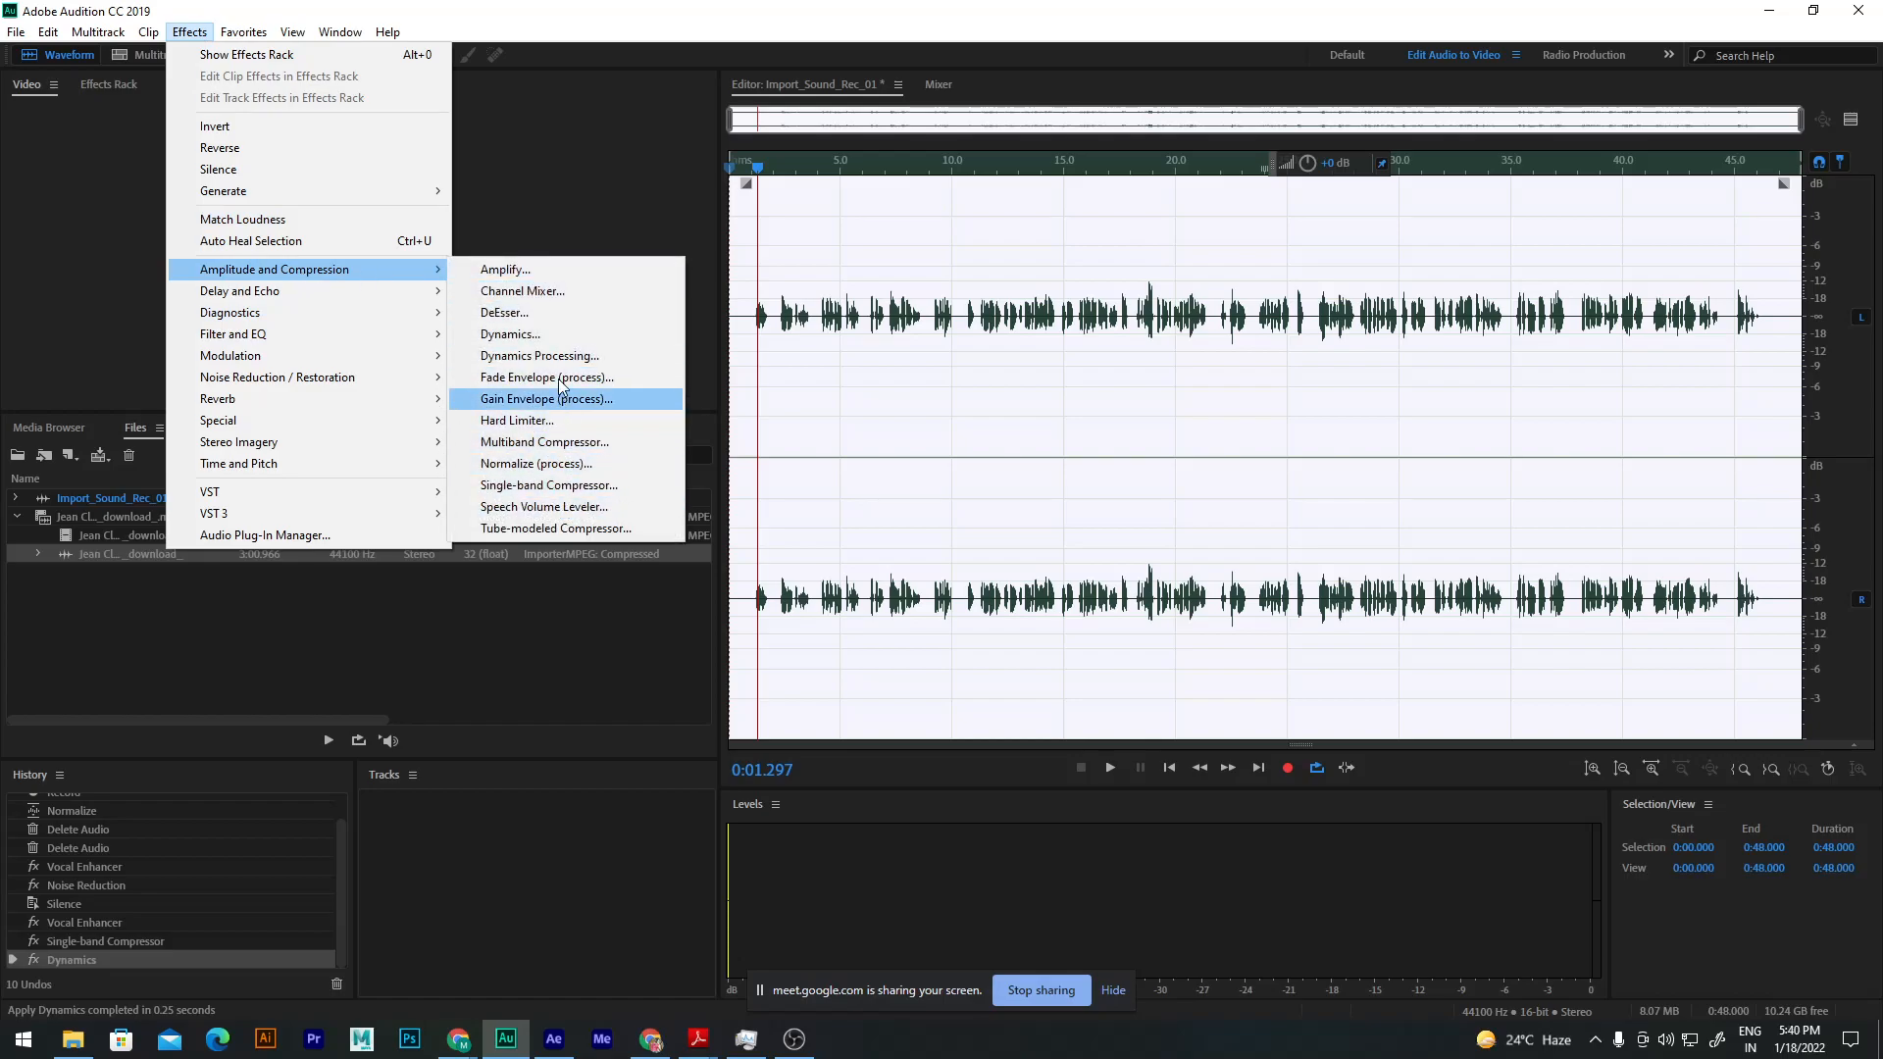
pyautogui.click(564, 443)
pyautogui.moveTo(1423, 179); pyautogui.dragTo(272, 110)
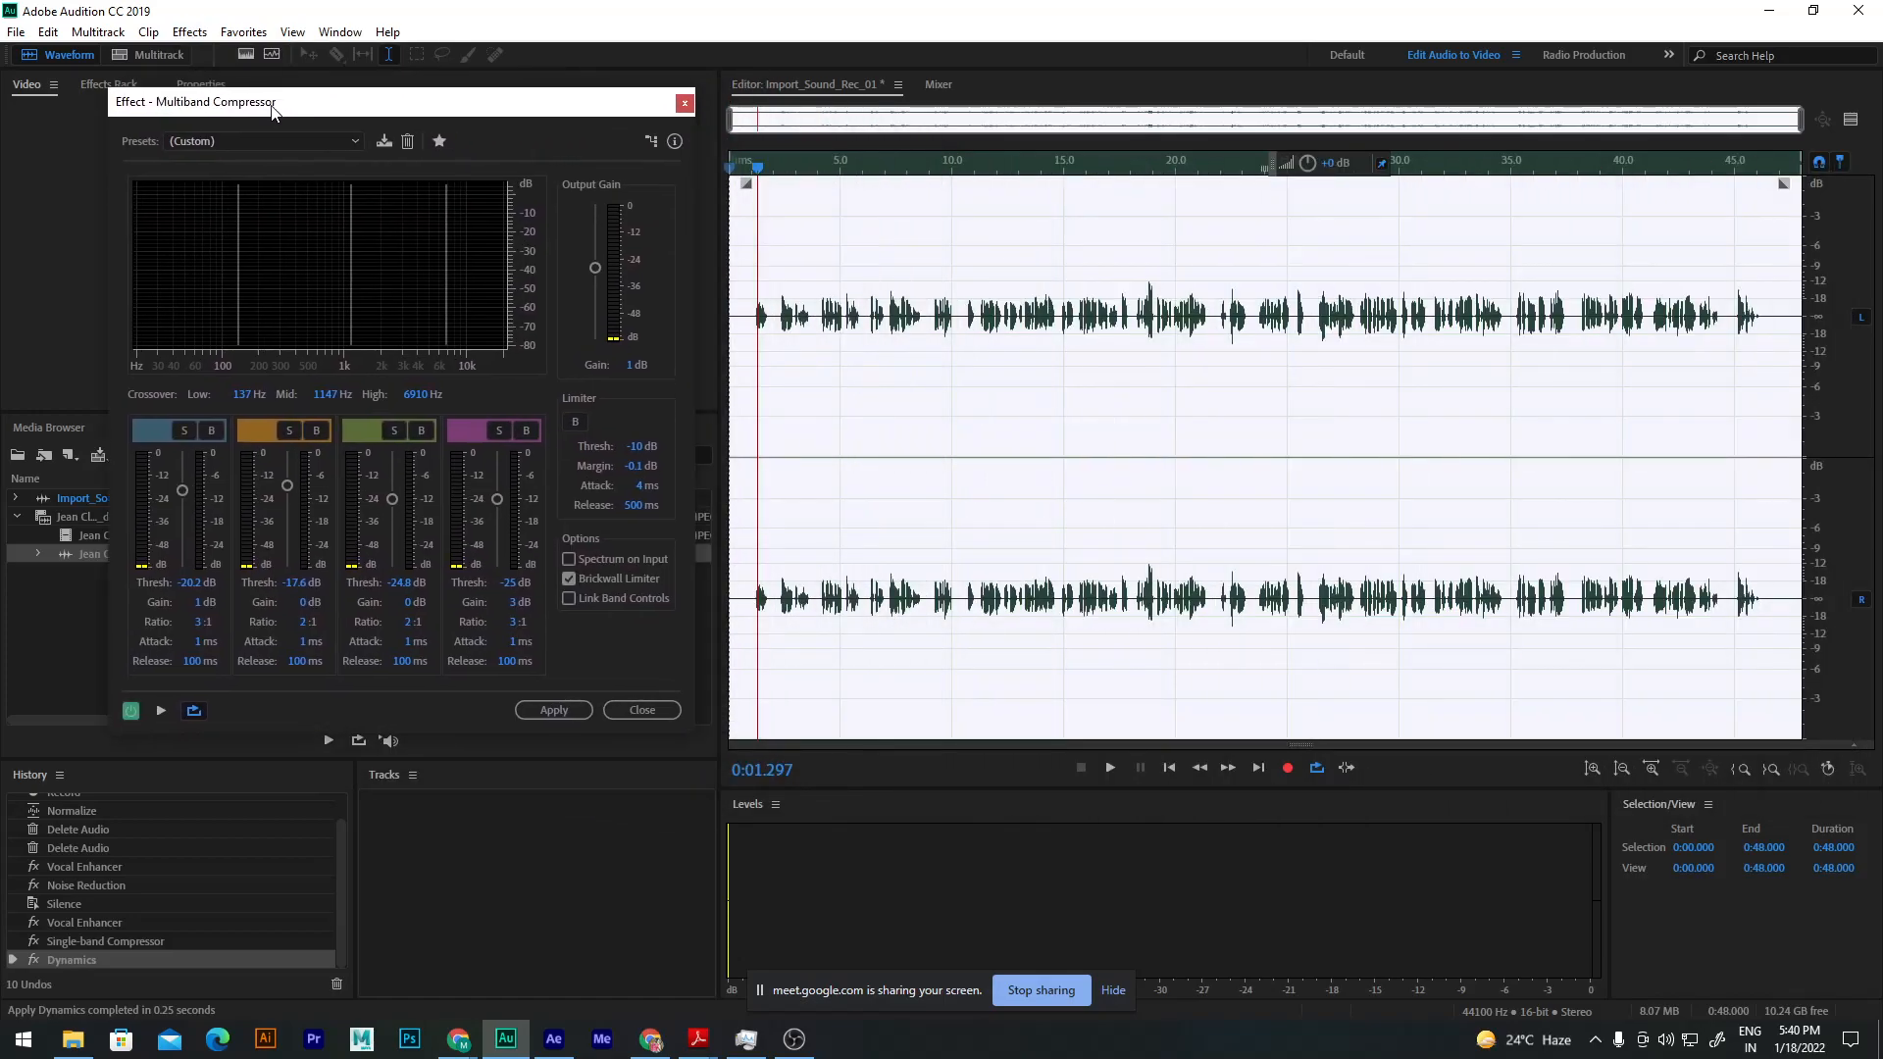
pyautogui.click(249, 137)
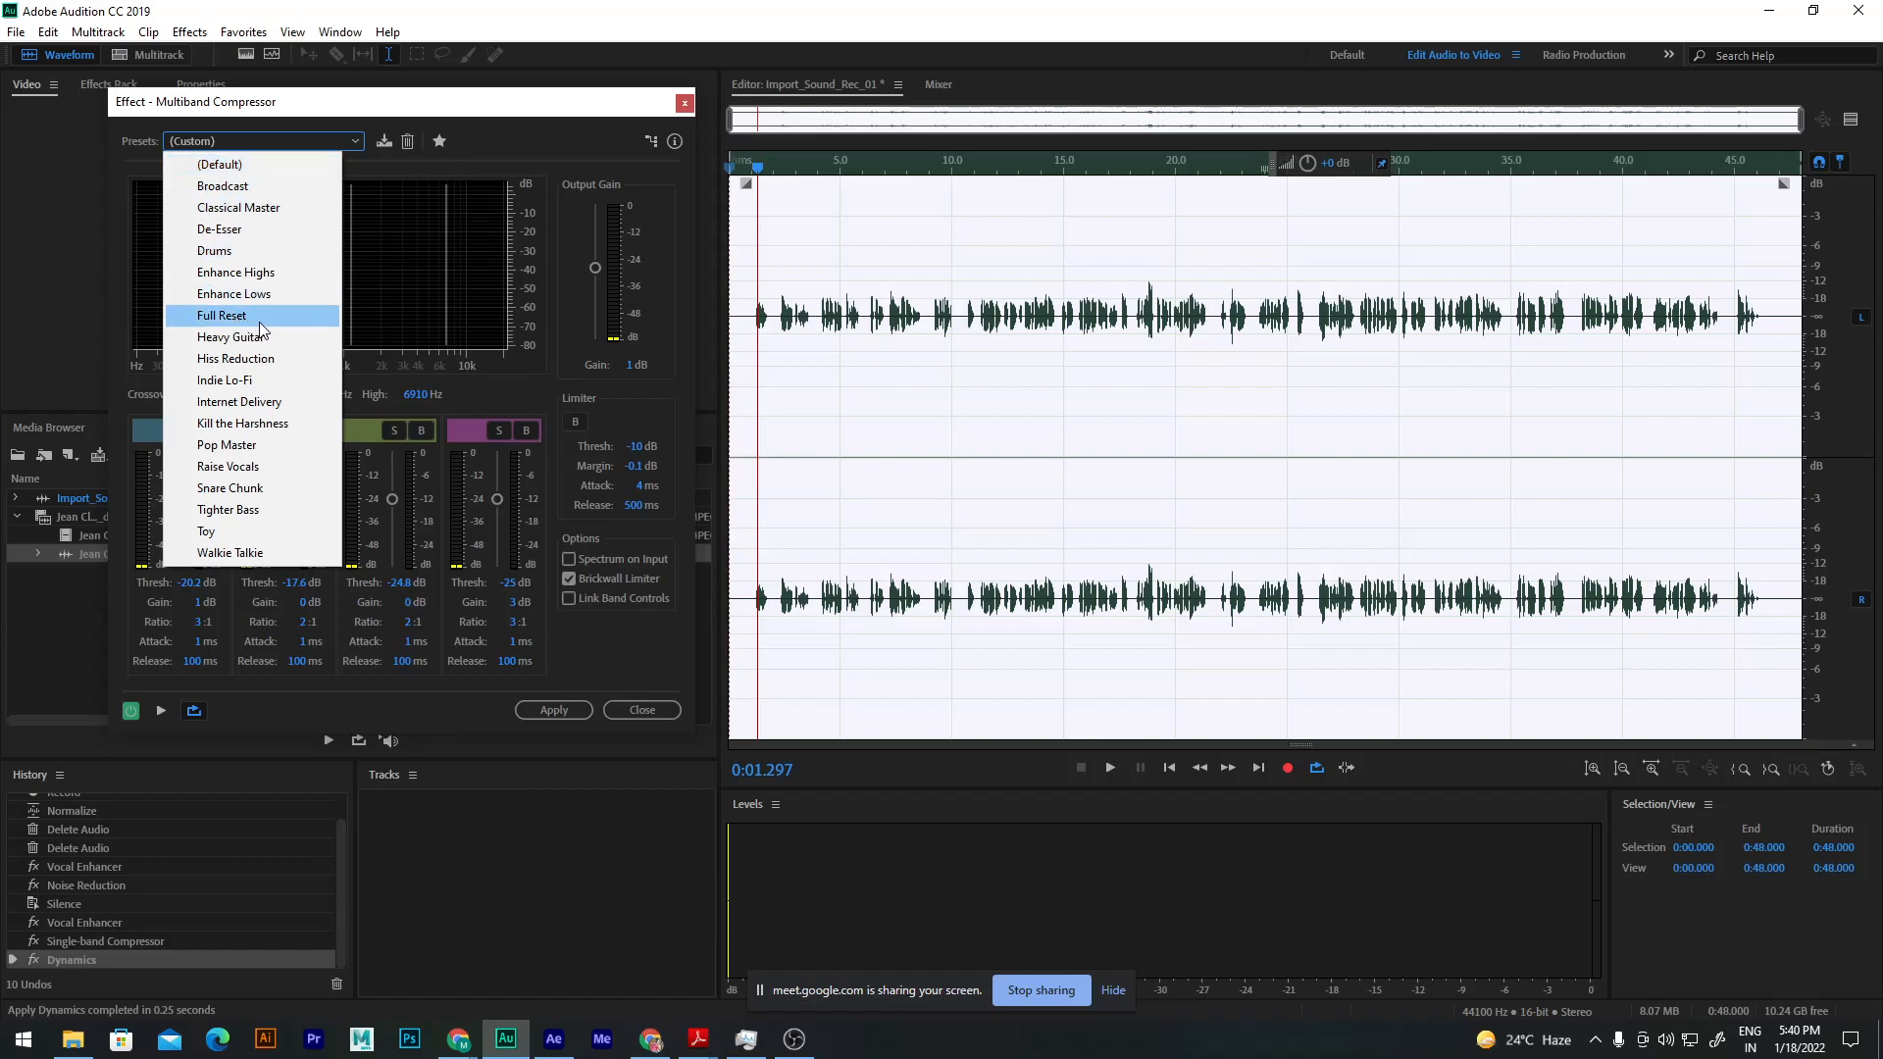
pyautogui.click(226, 186)
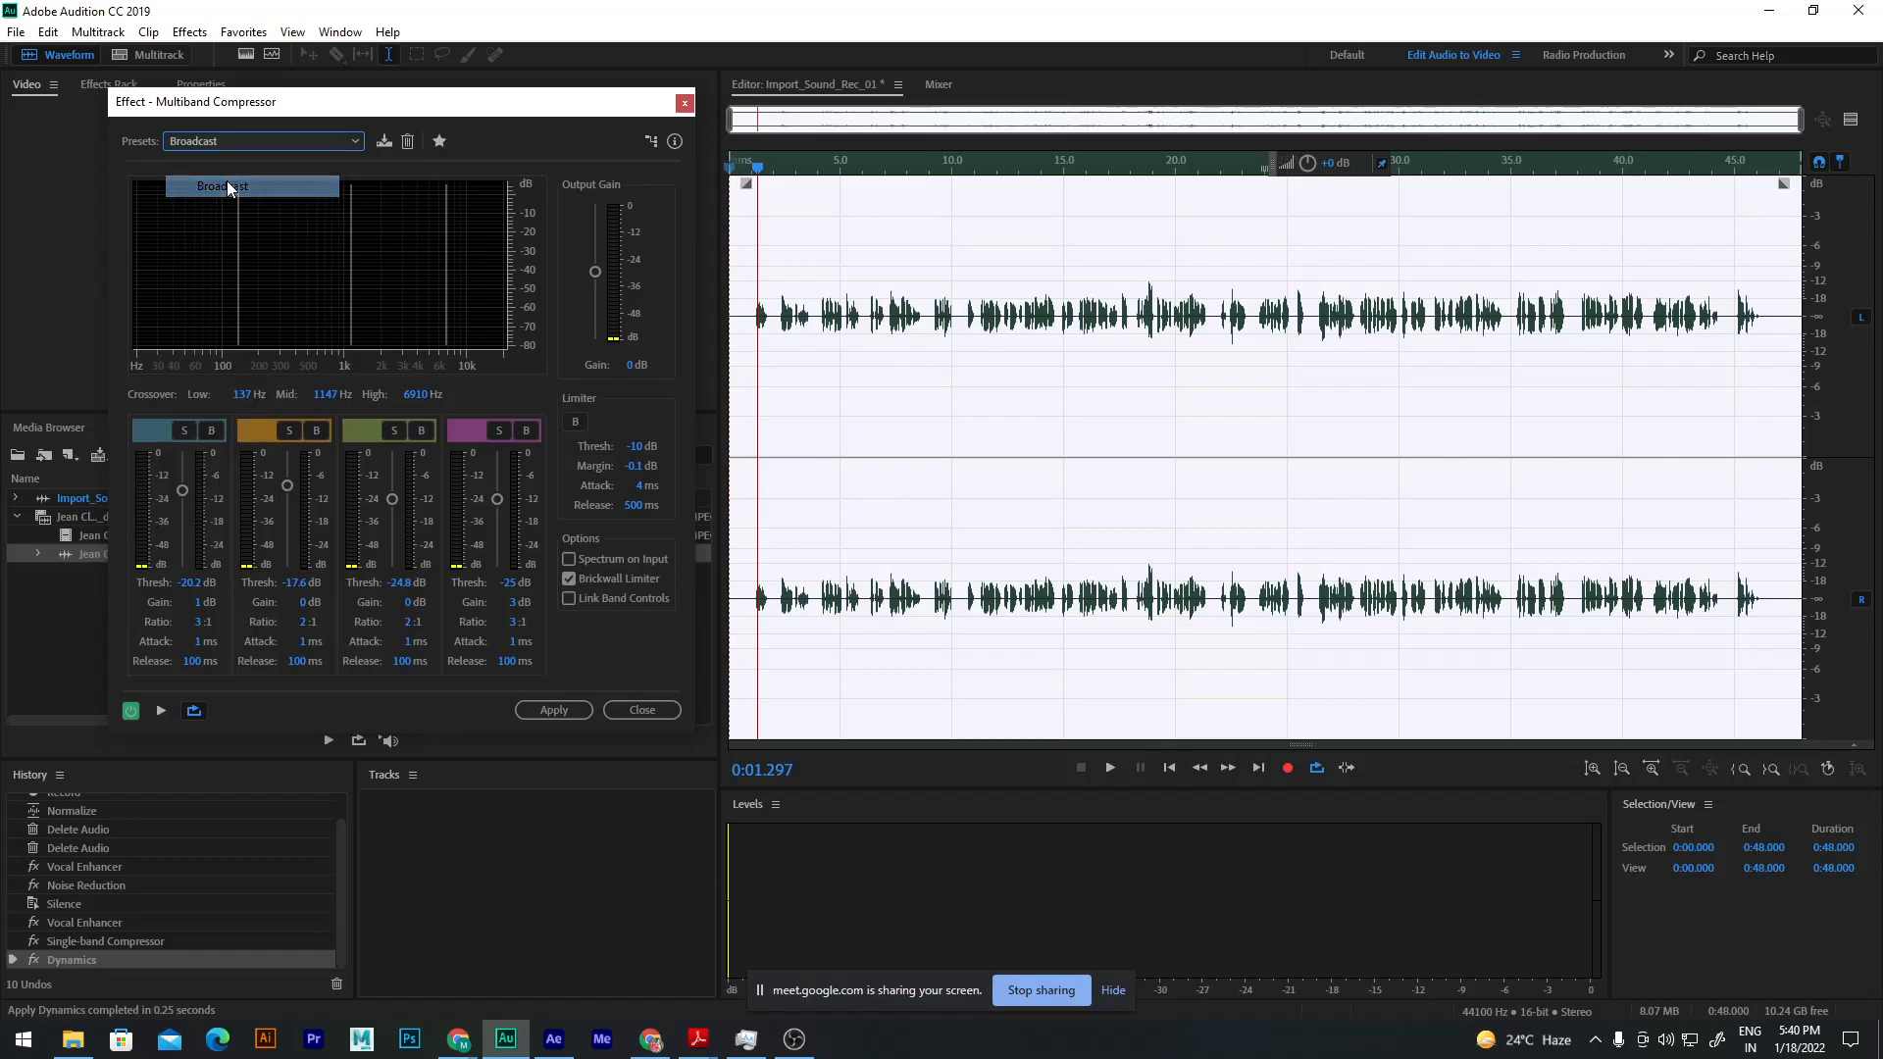
pyautogui.click(161, 708)
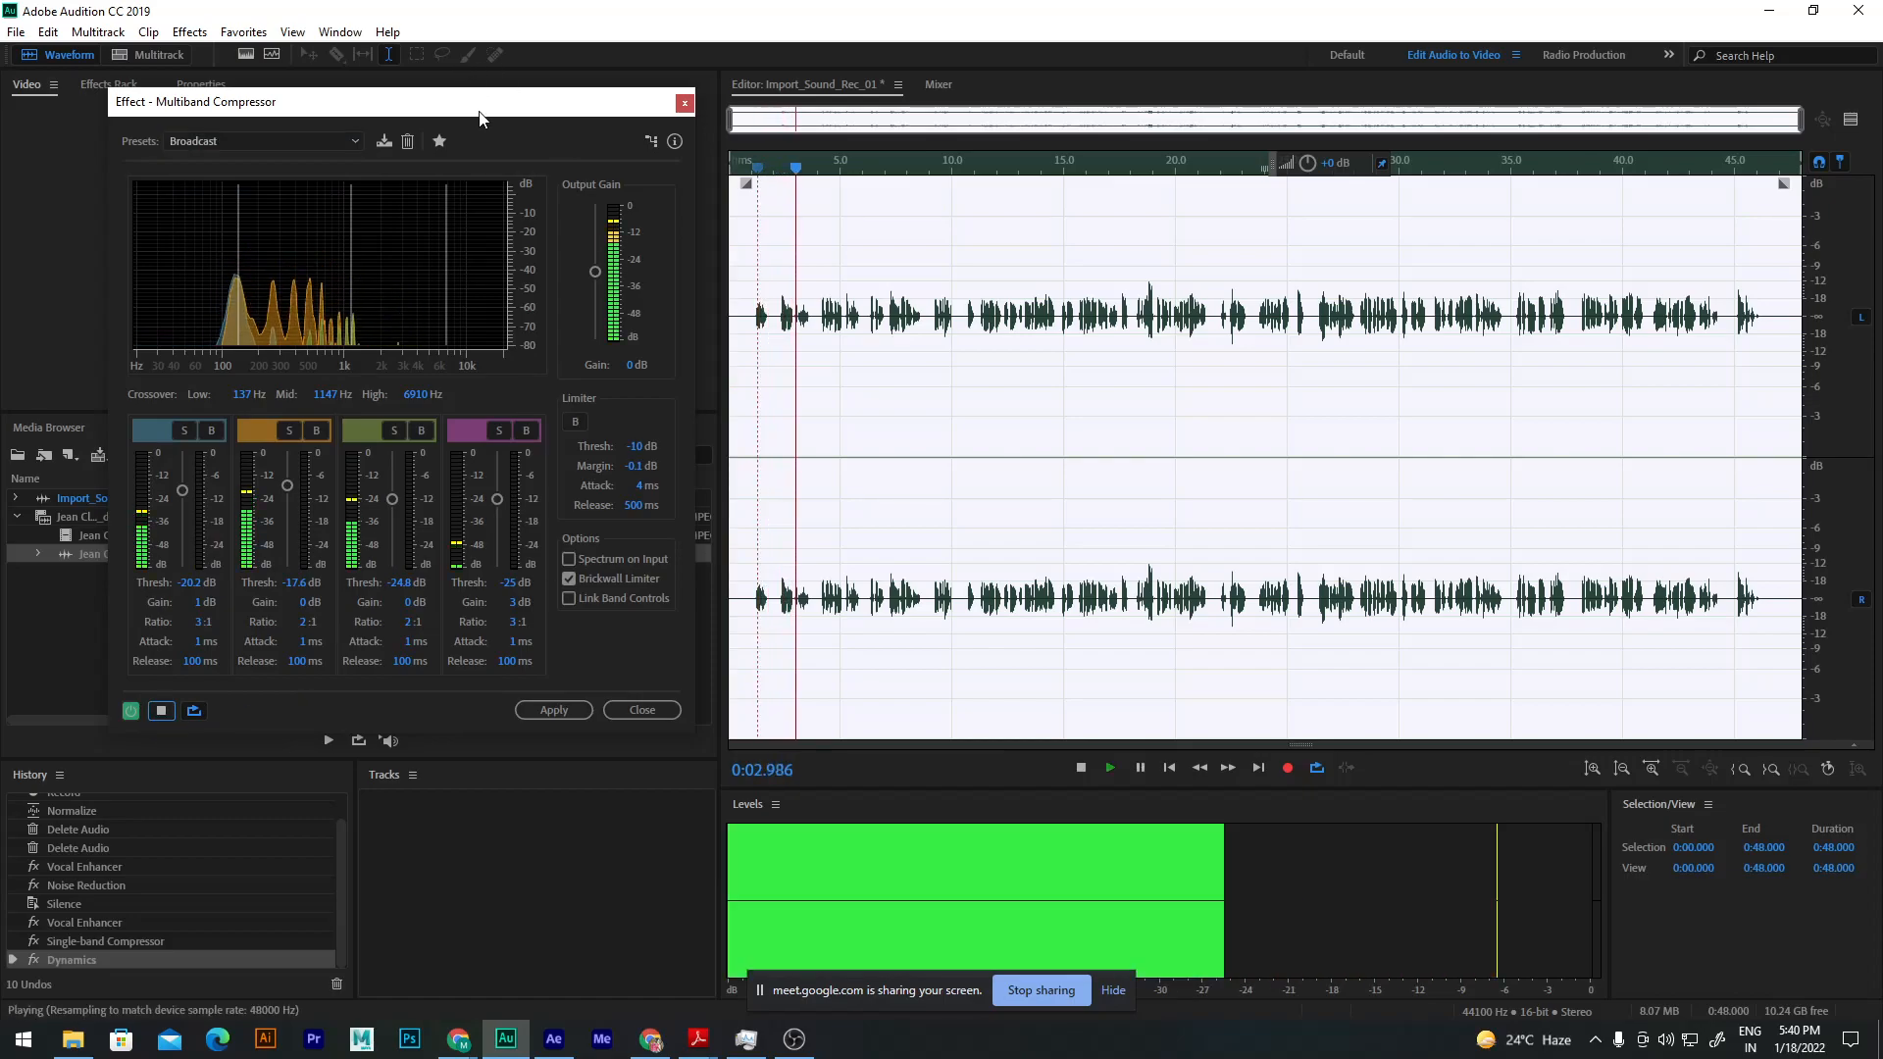
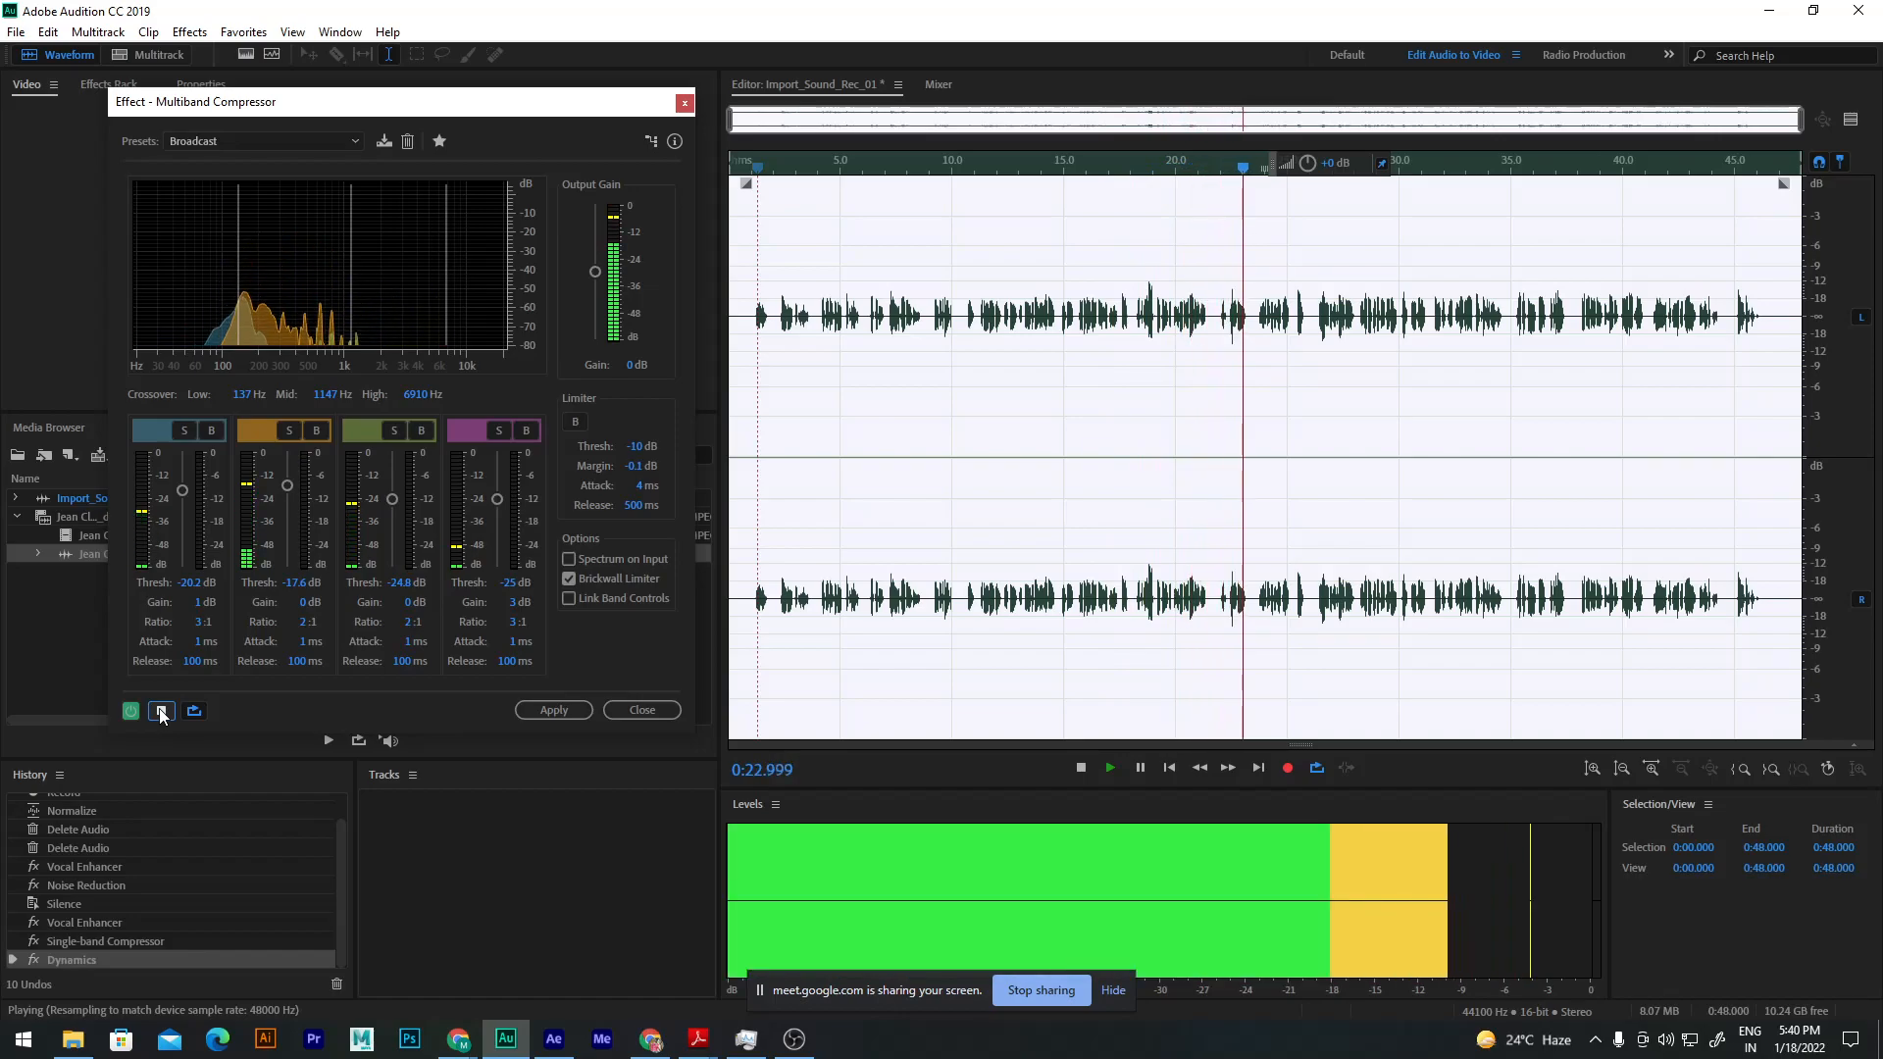
pyautogui.click(162, 711)
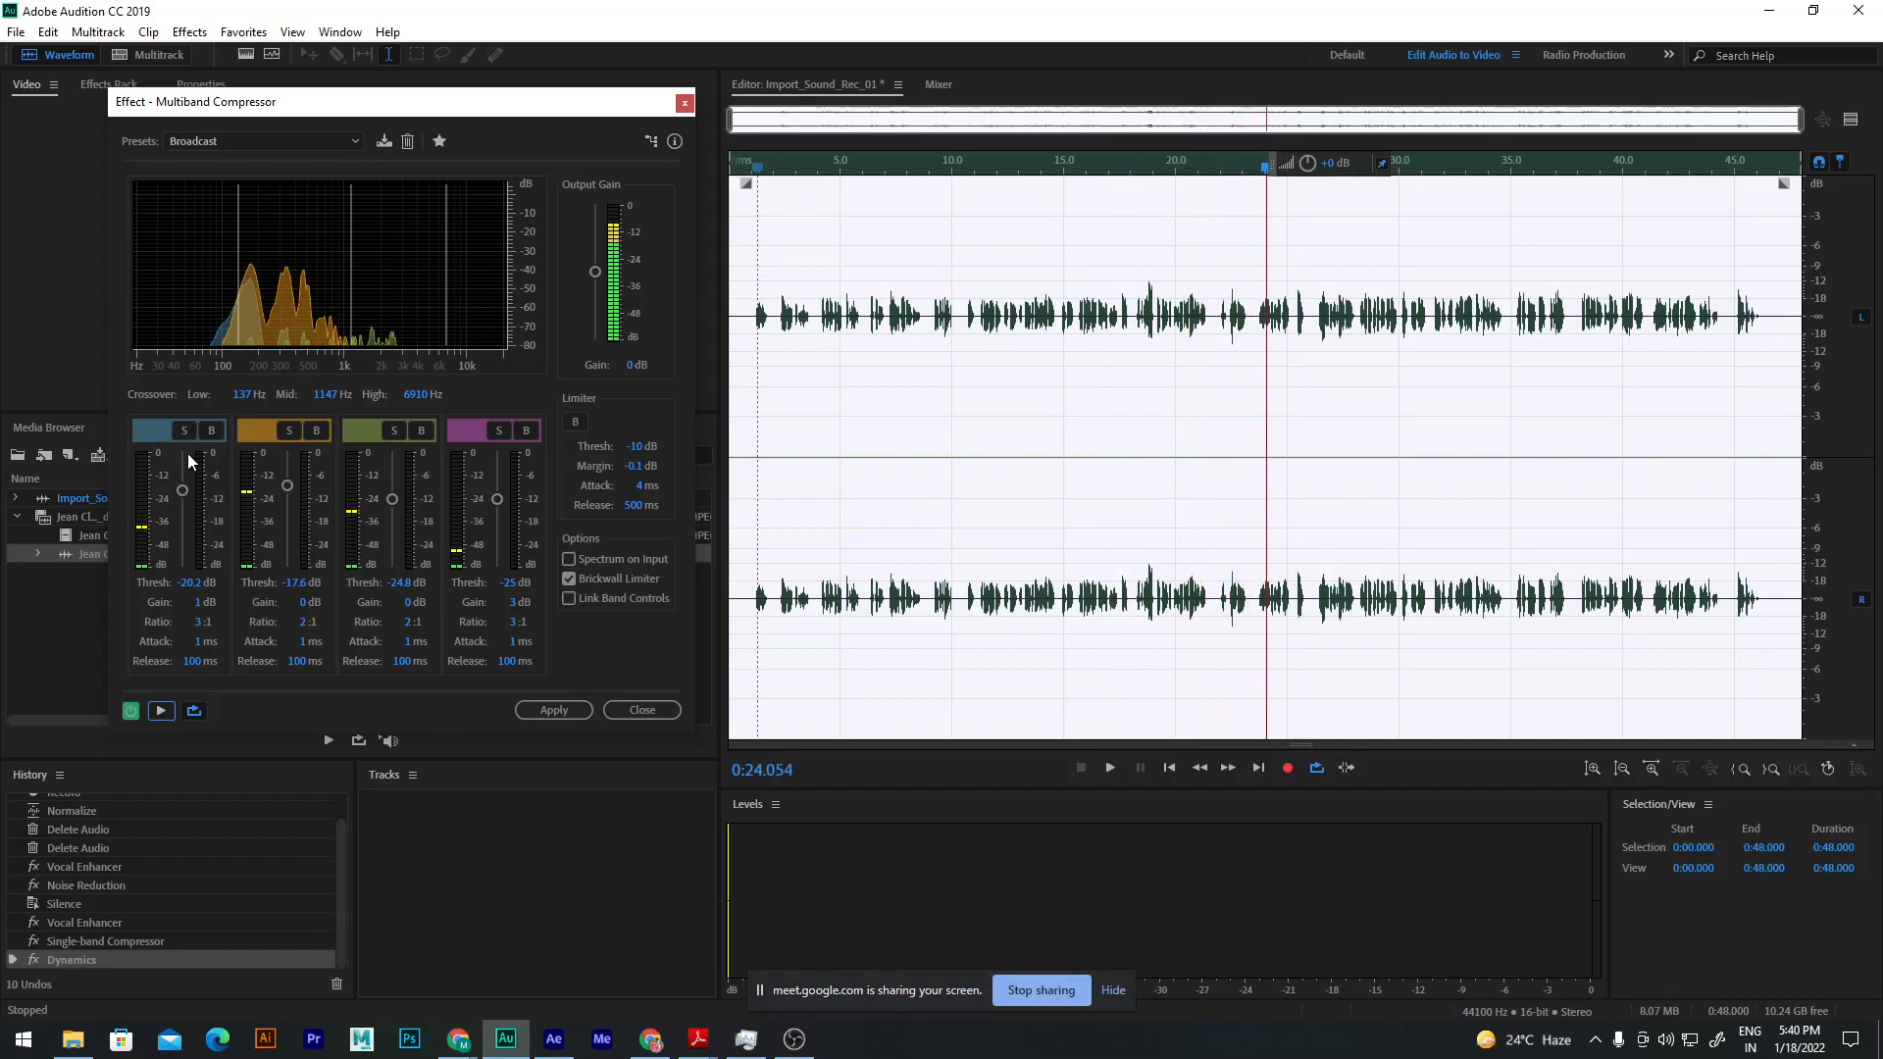
# Step: Audition the Raise Vocals preset, set the output gain to 1 dB, and apply the Multiband Compressor to the entire recording
pyautogui.click(247, 143)
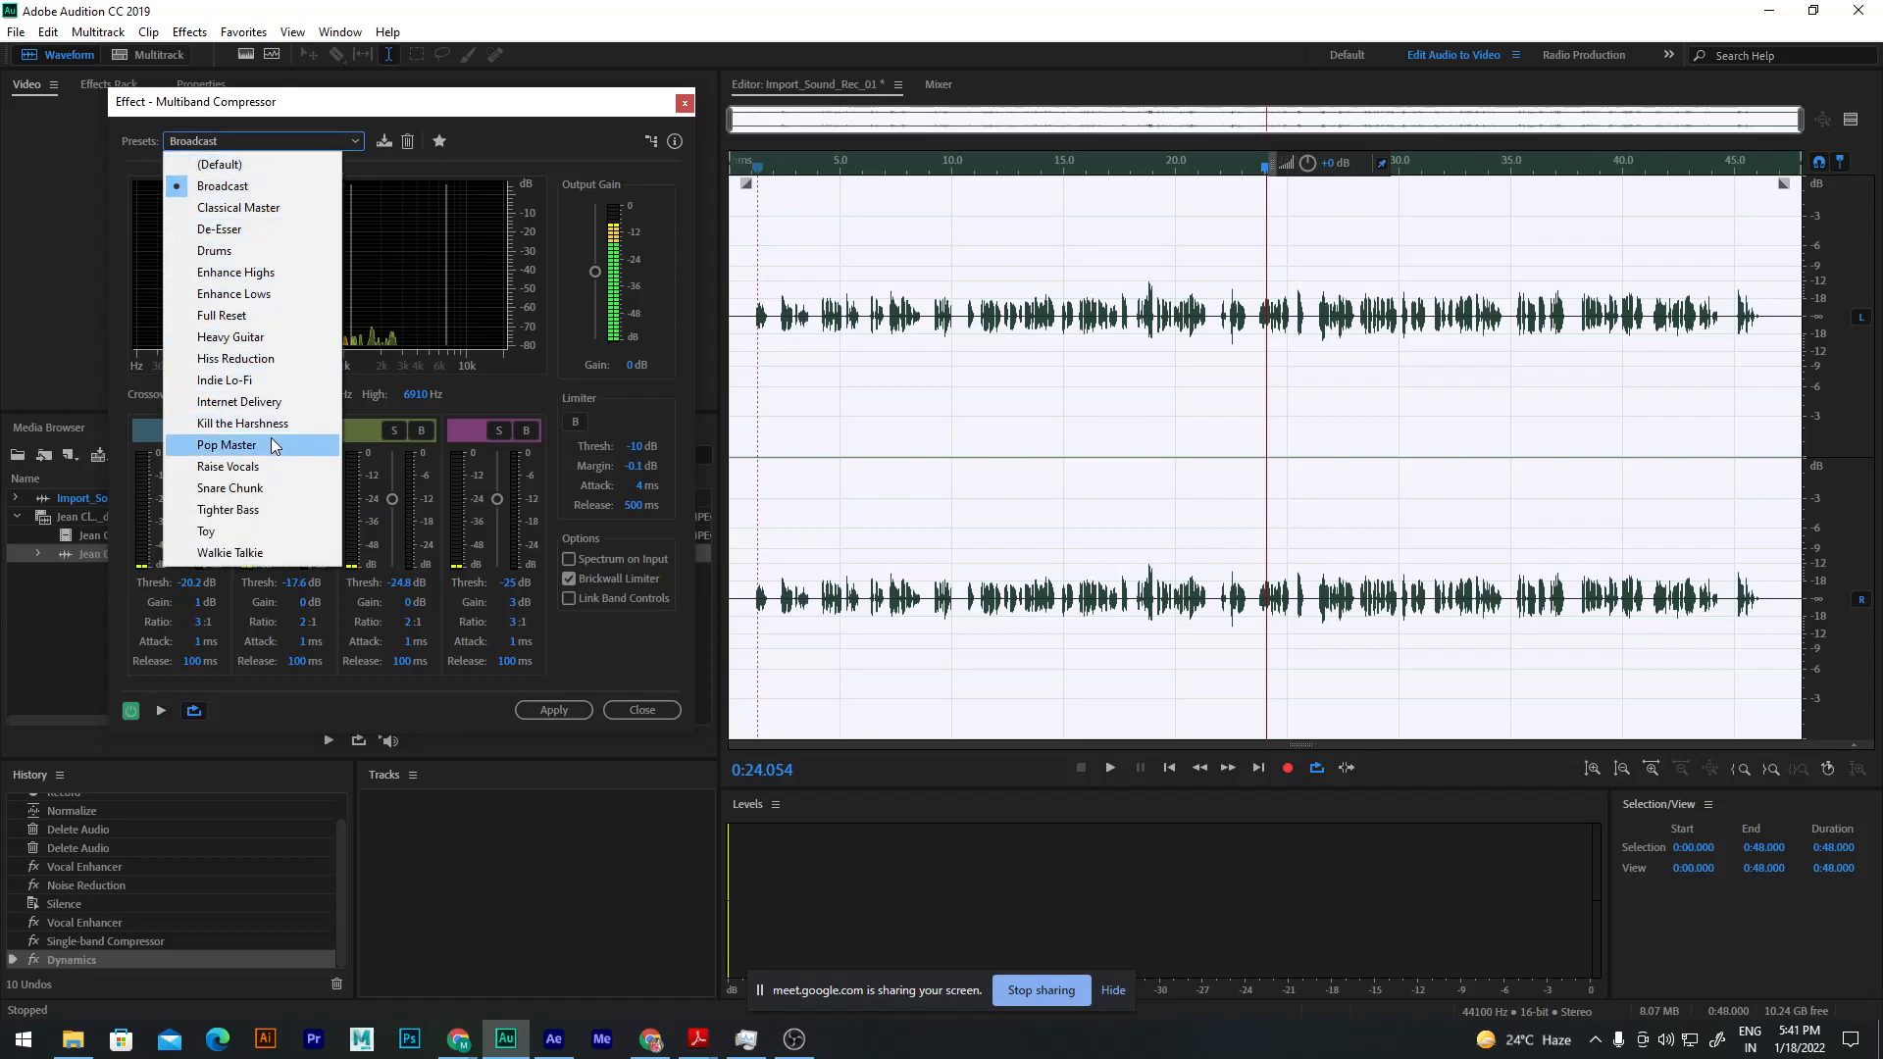
pyautogui.click(267, 467)
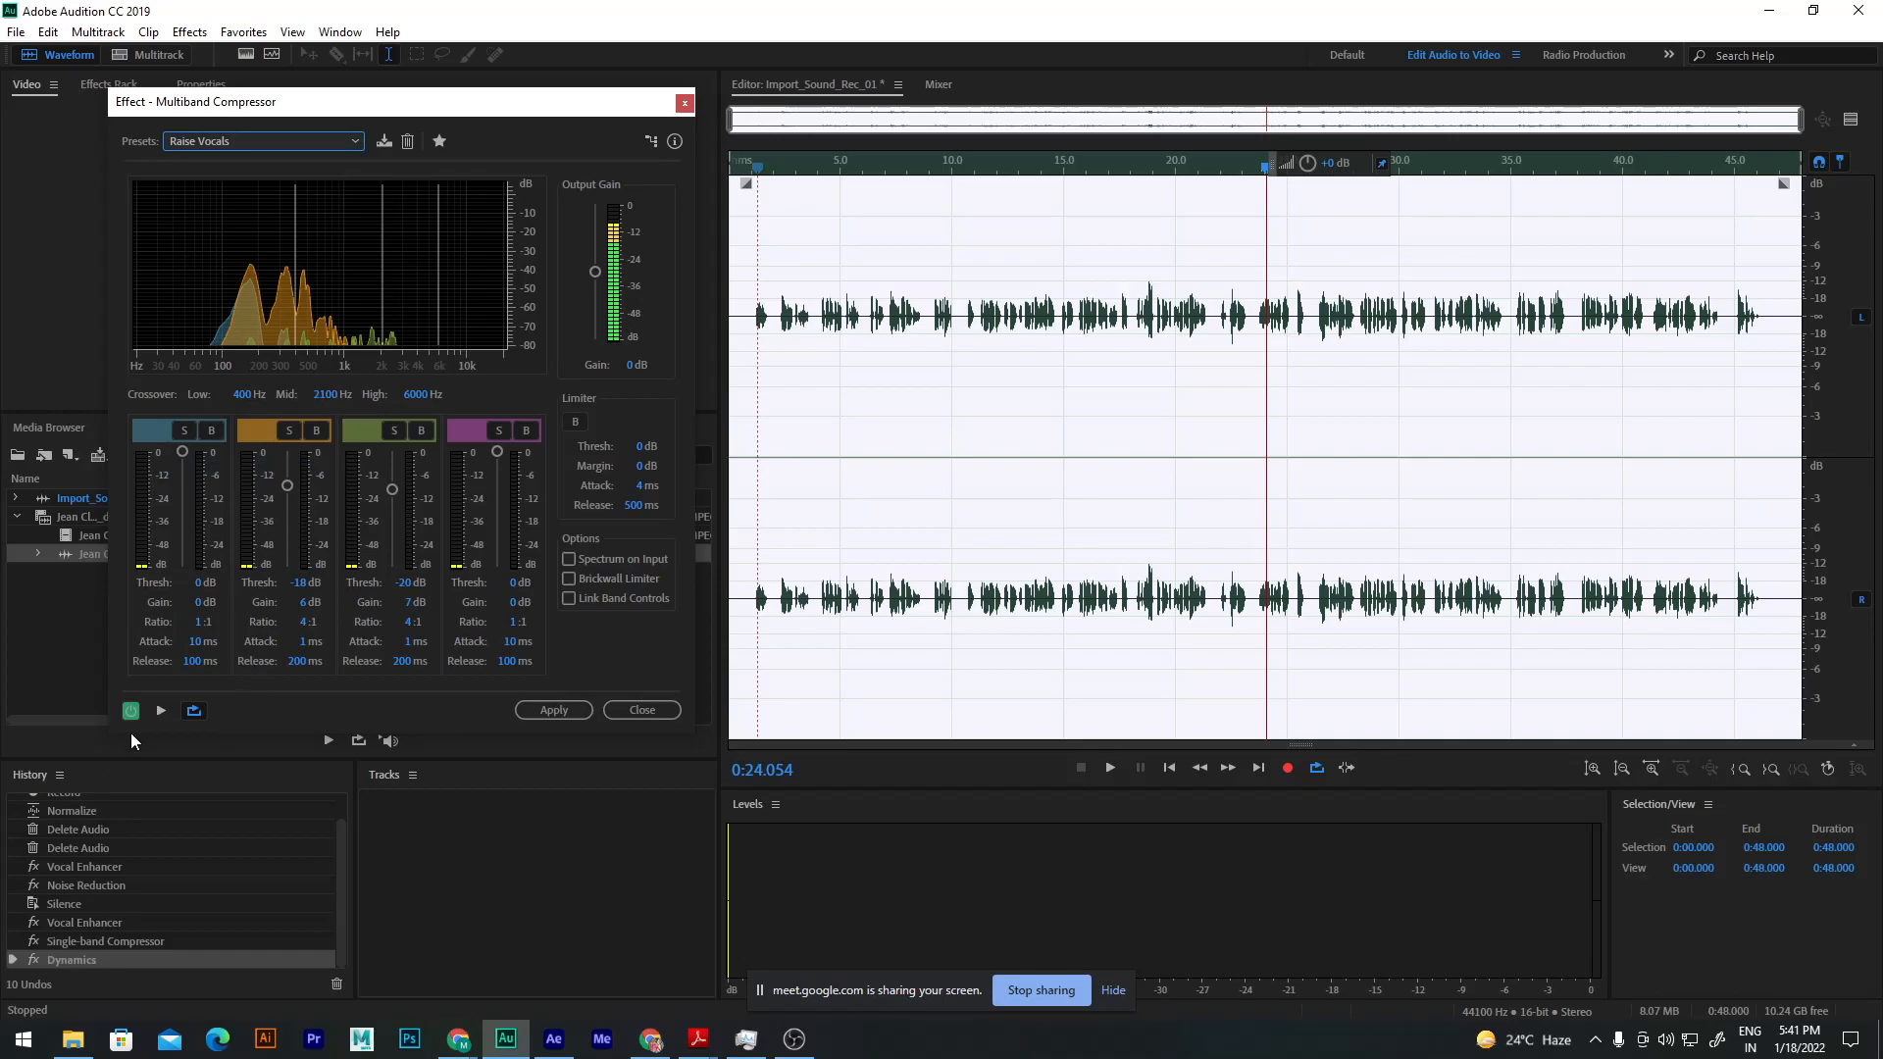
pyautogui.click(160, 712)
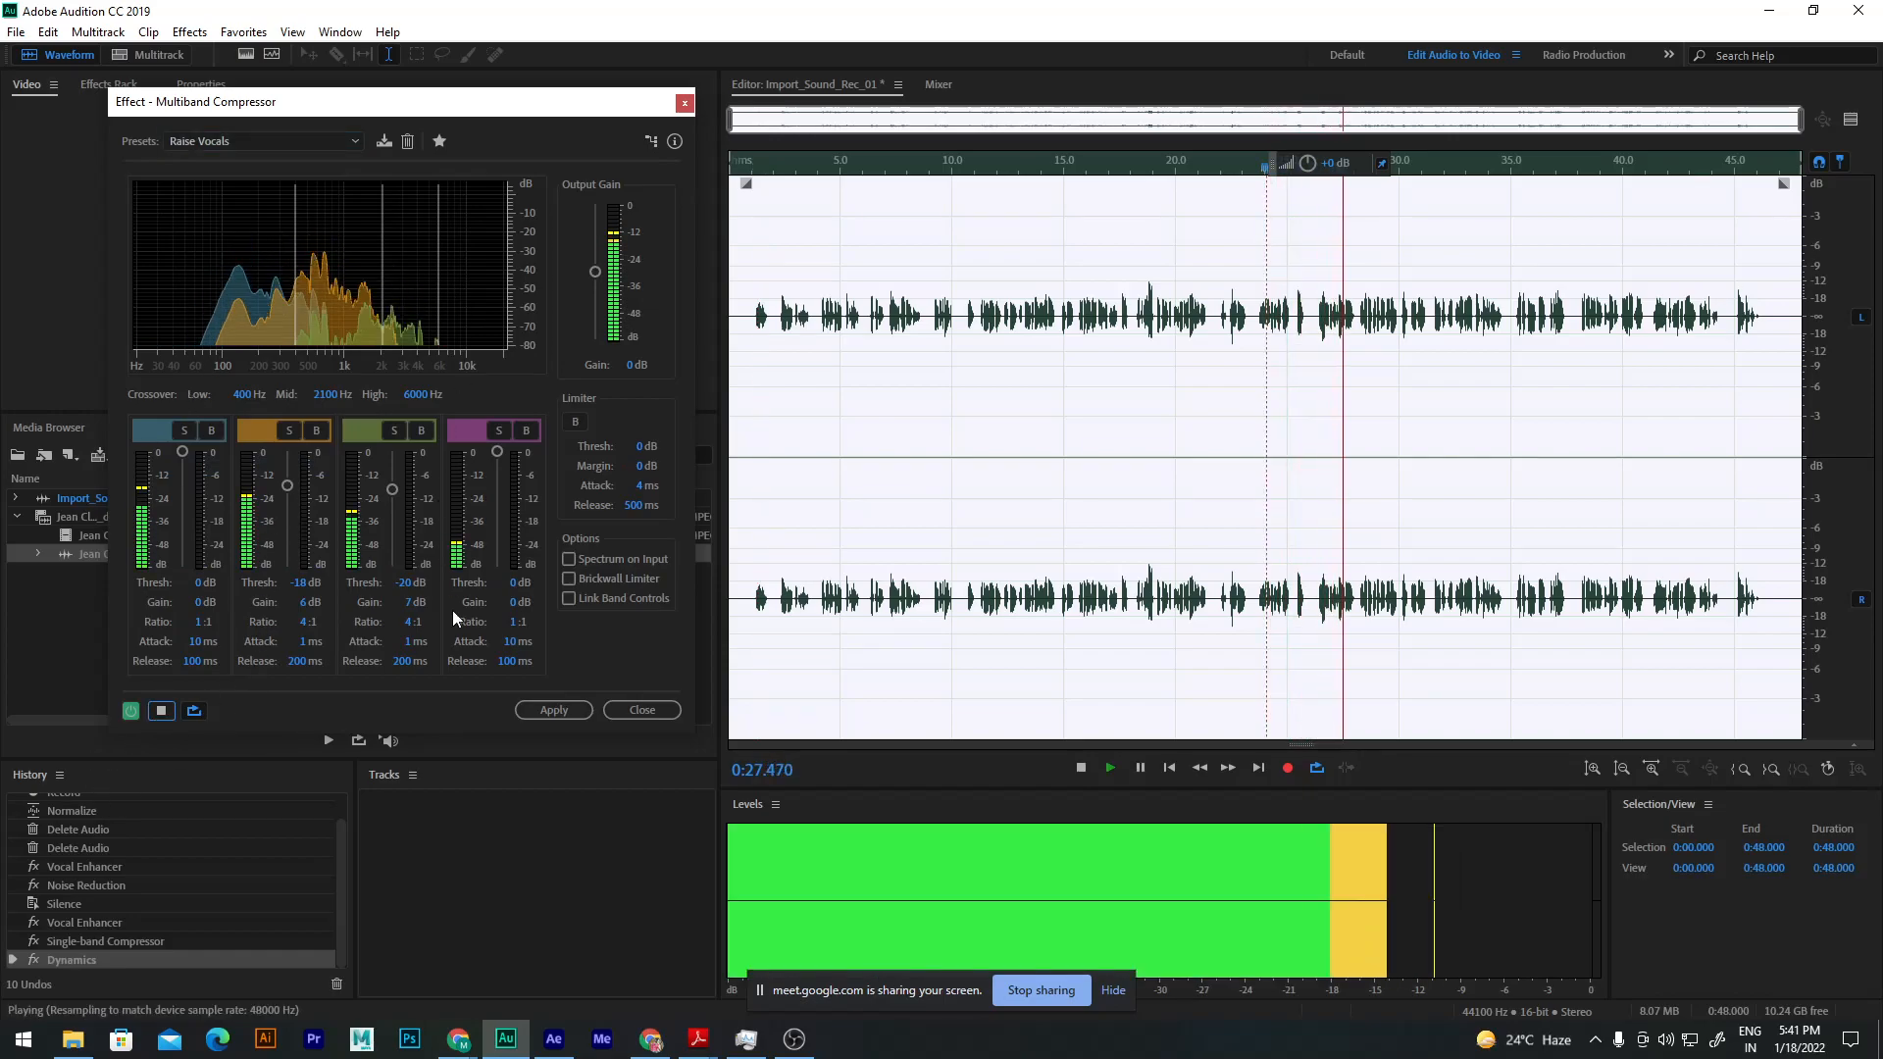
pyautogui.click(622, 365)
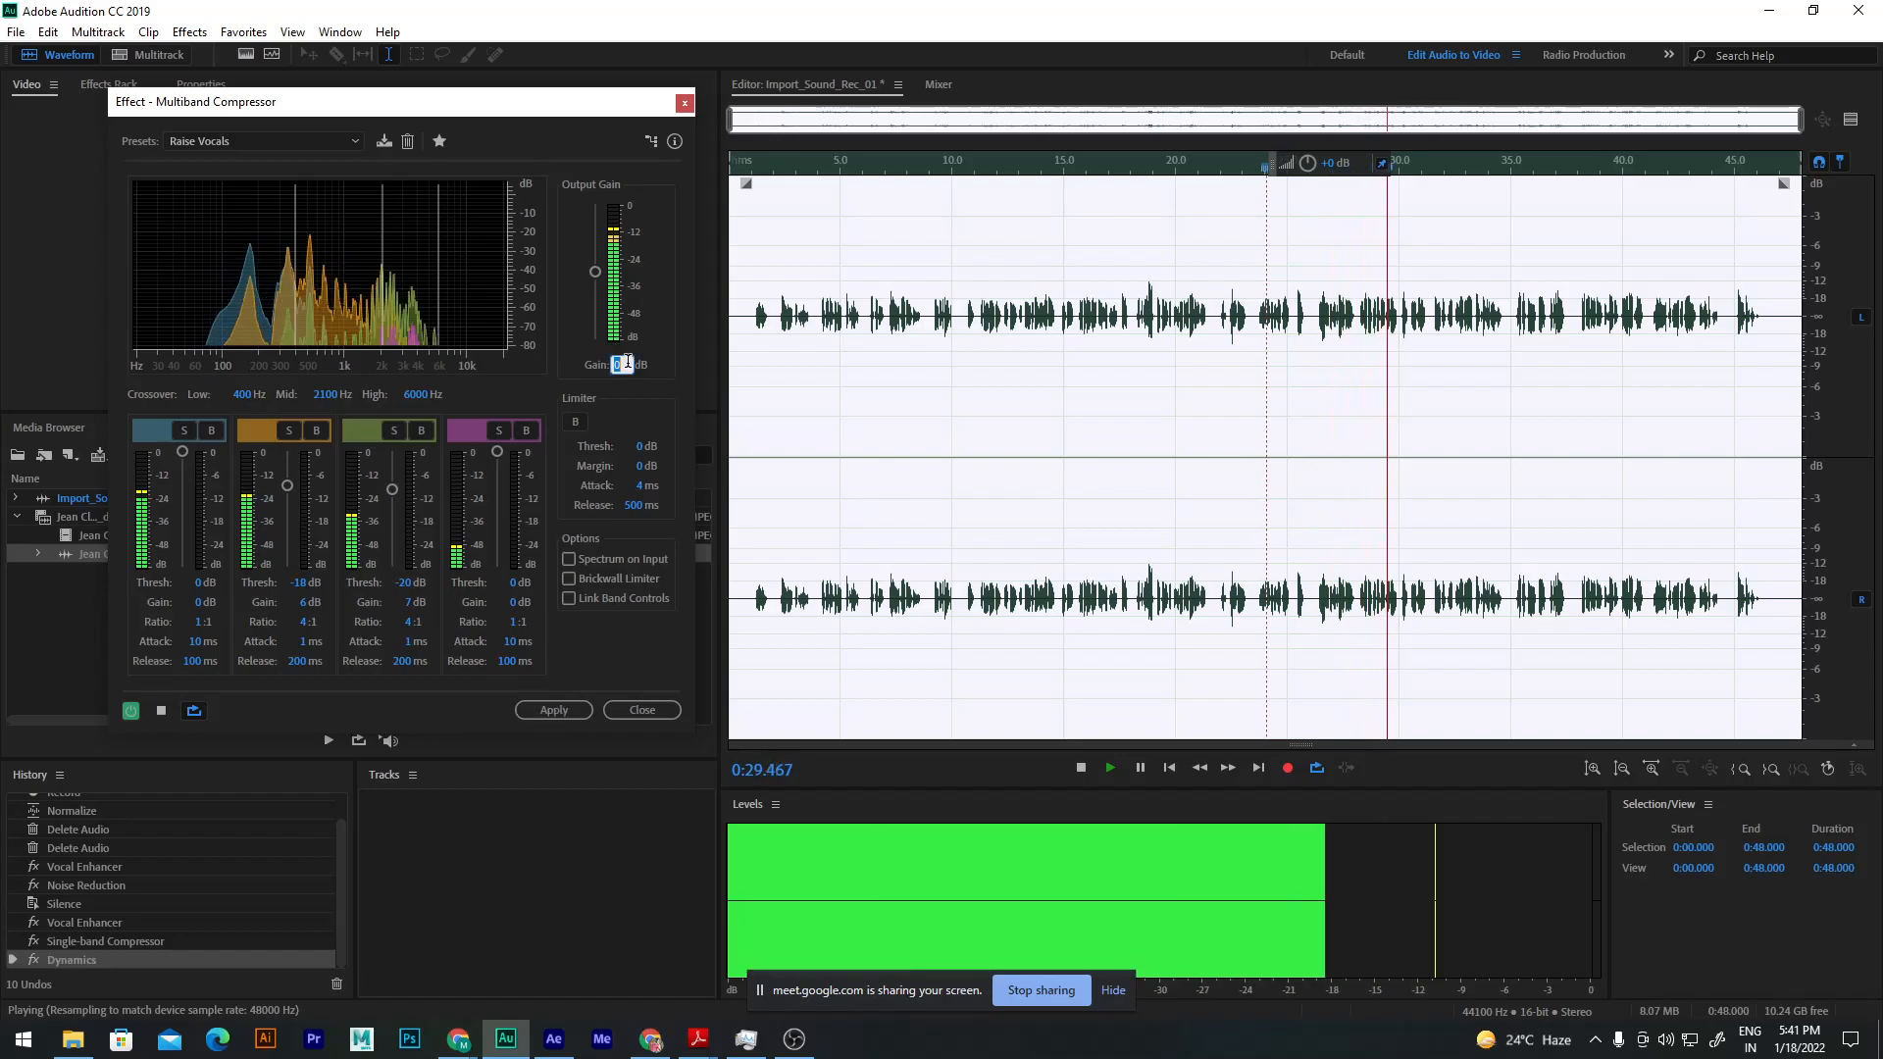
pyautogui.write('1')
pyautogui.press('Return')
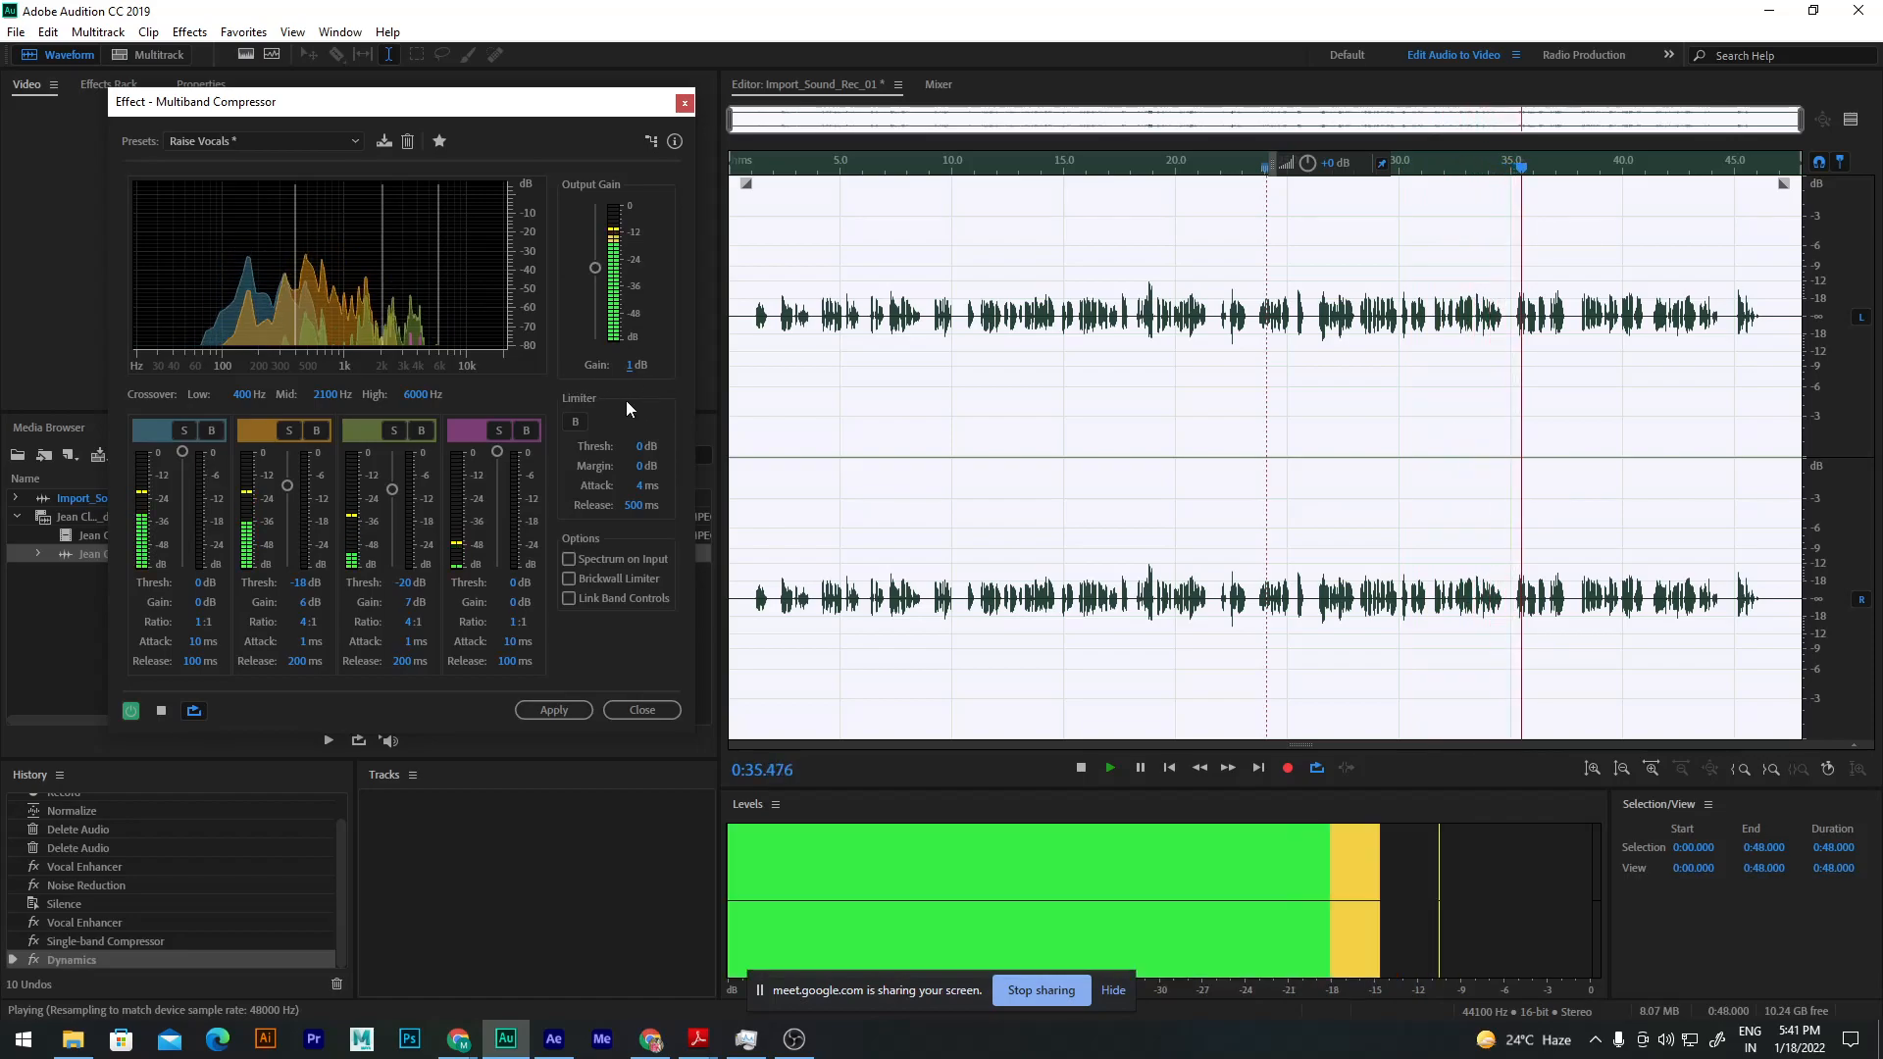
pyautogui.click(162, 711)
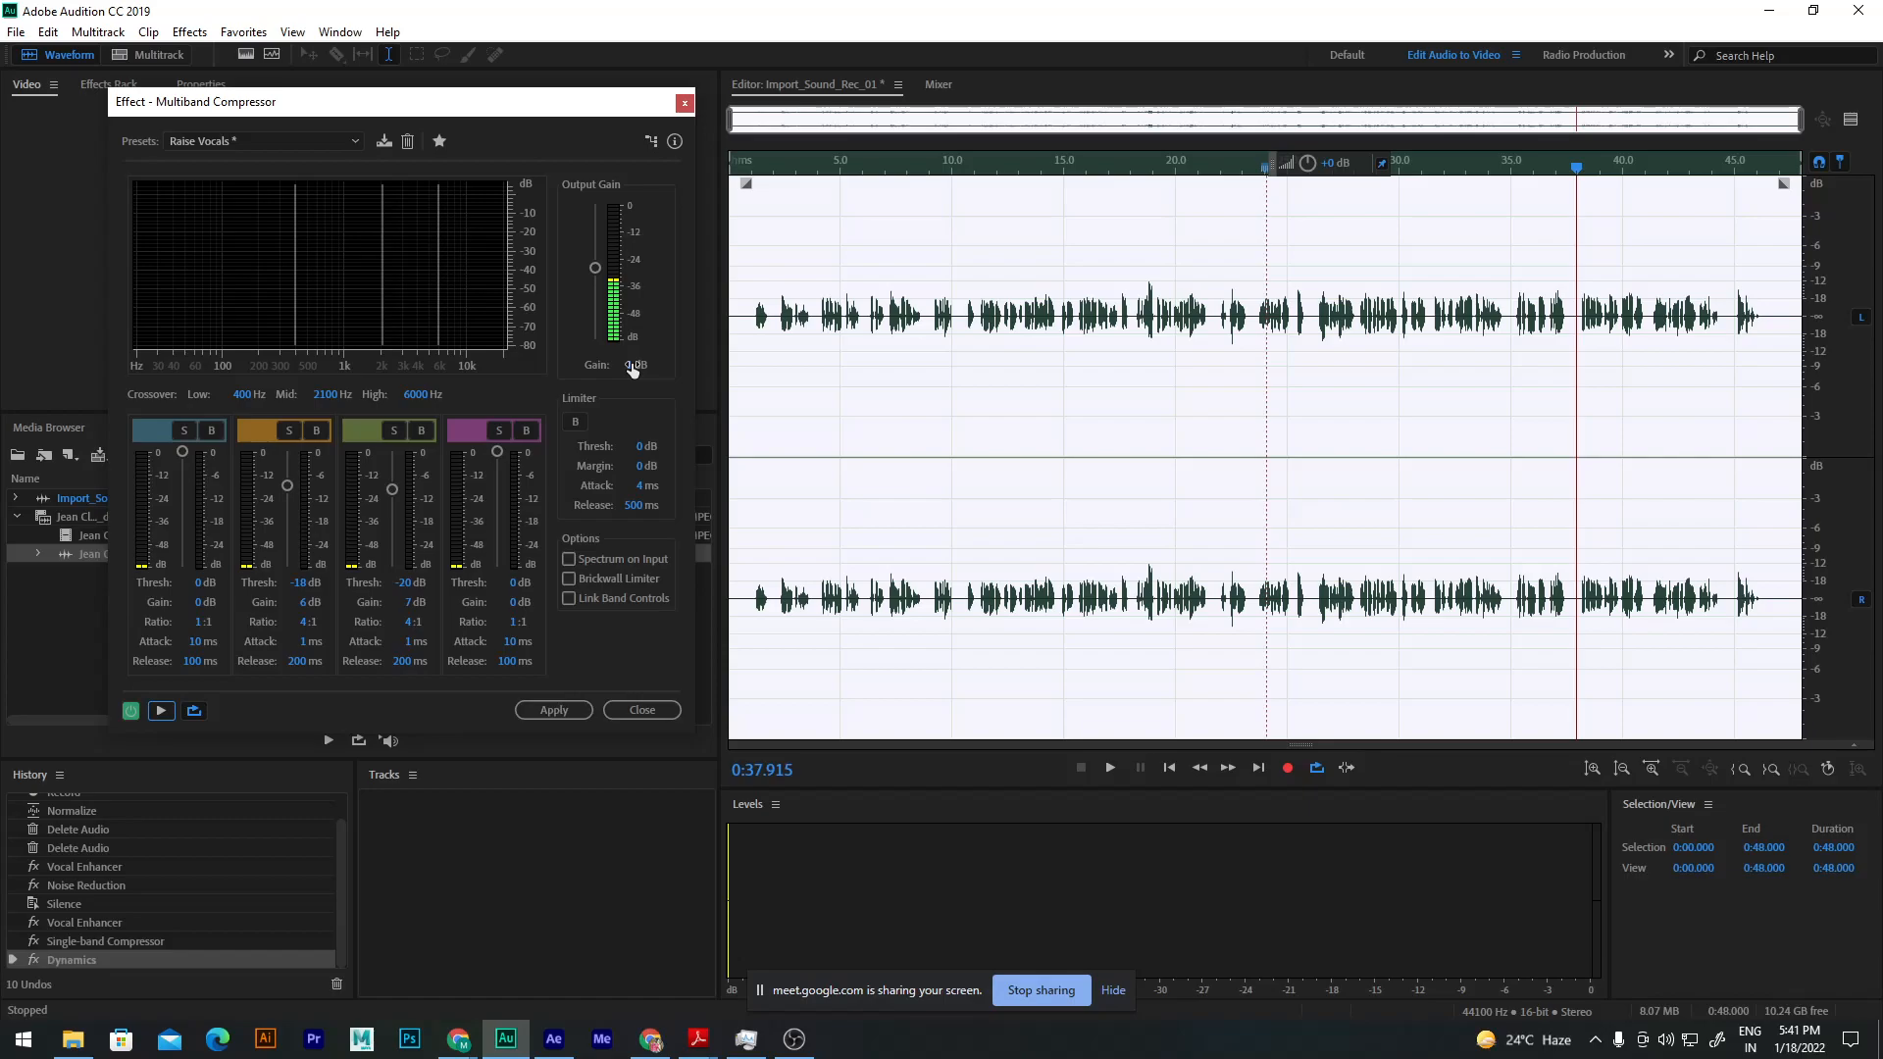
pyautogui.click(546, 707)
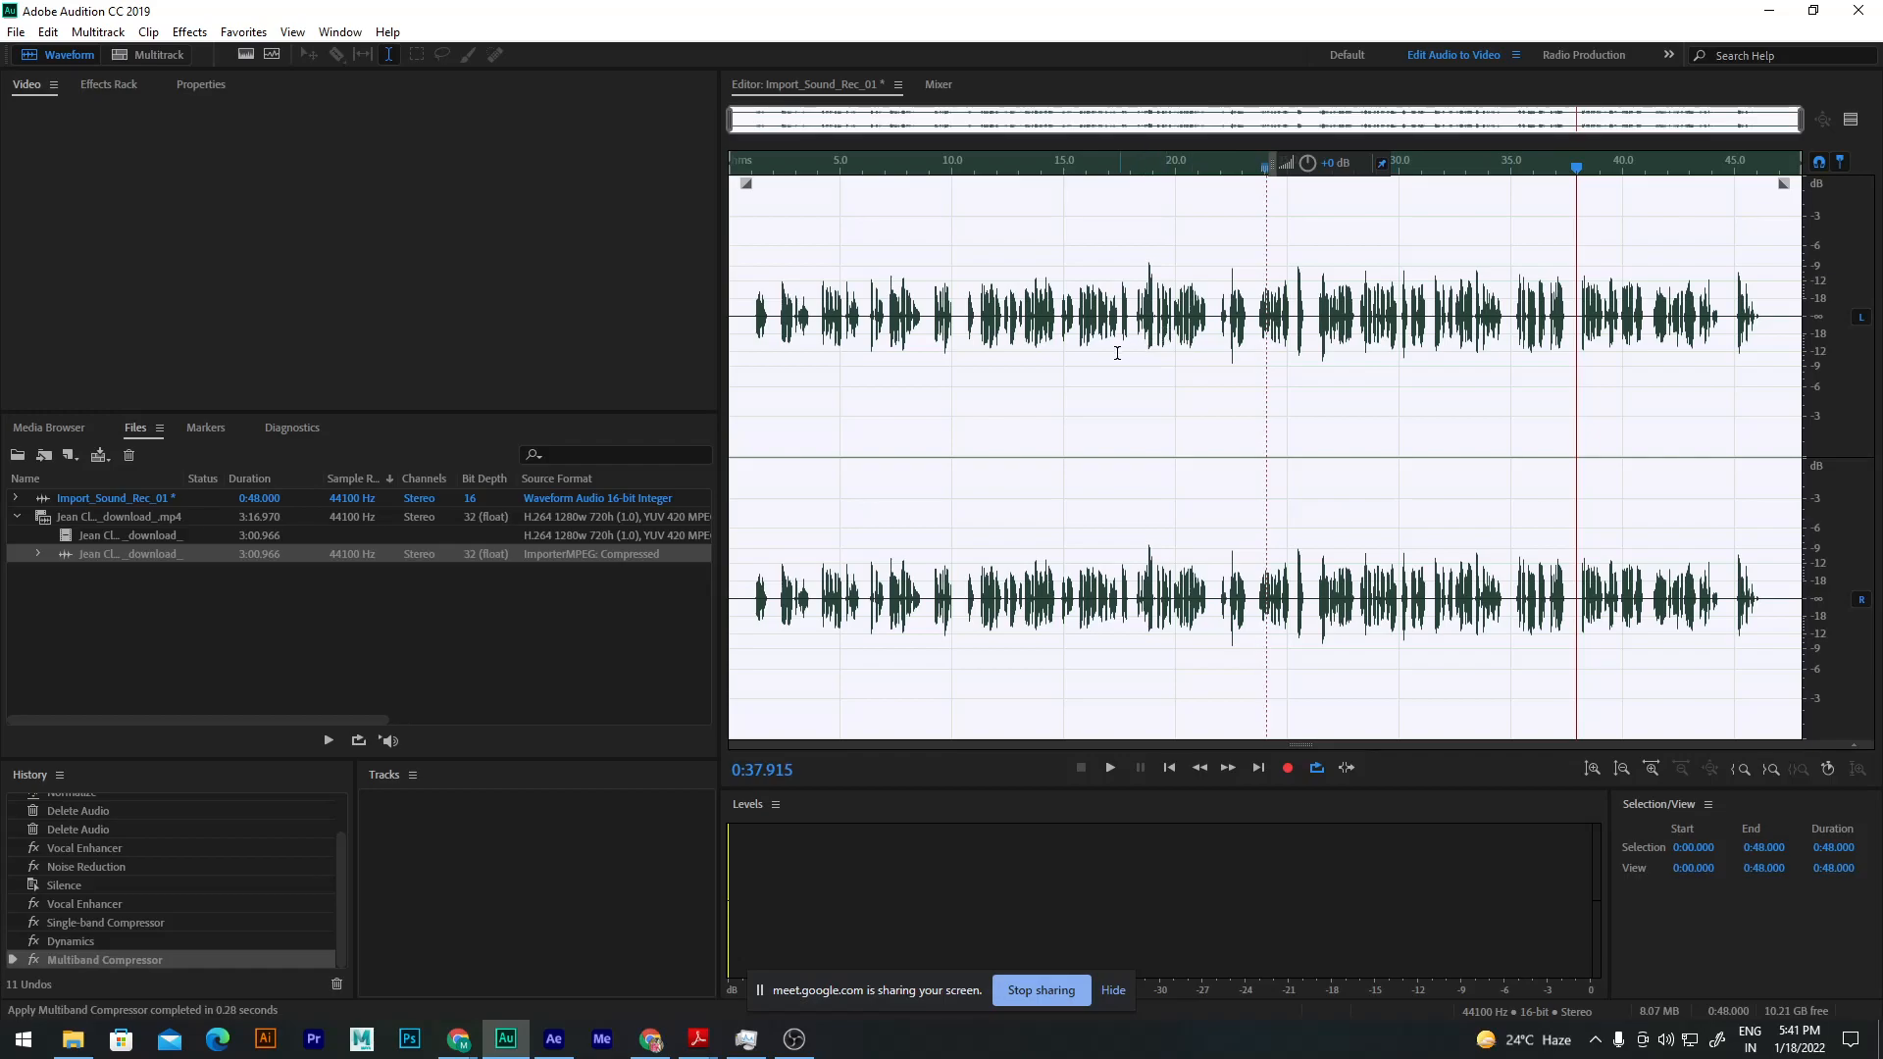
# Step: Play the opening of the processed recording to check the level of the first word
pyautogui.click(1081, 334)
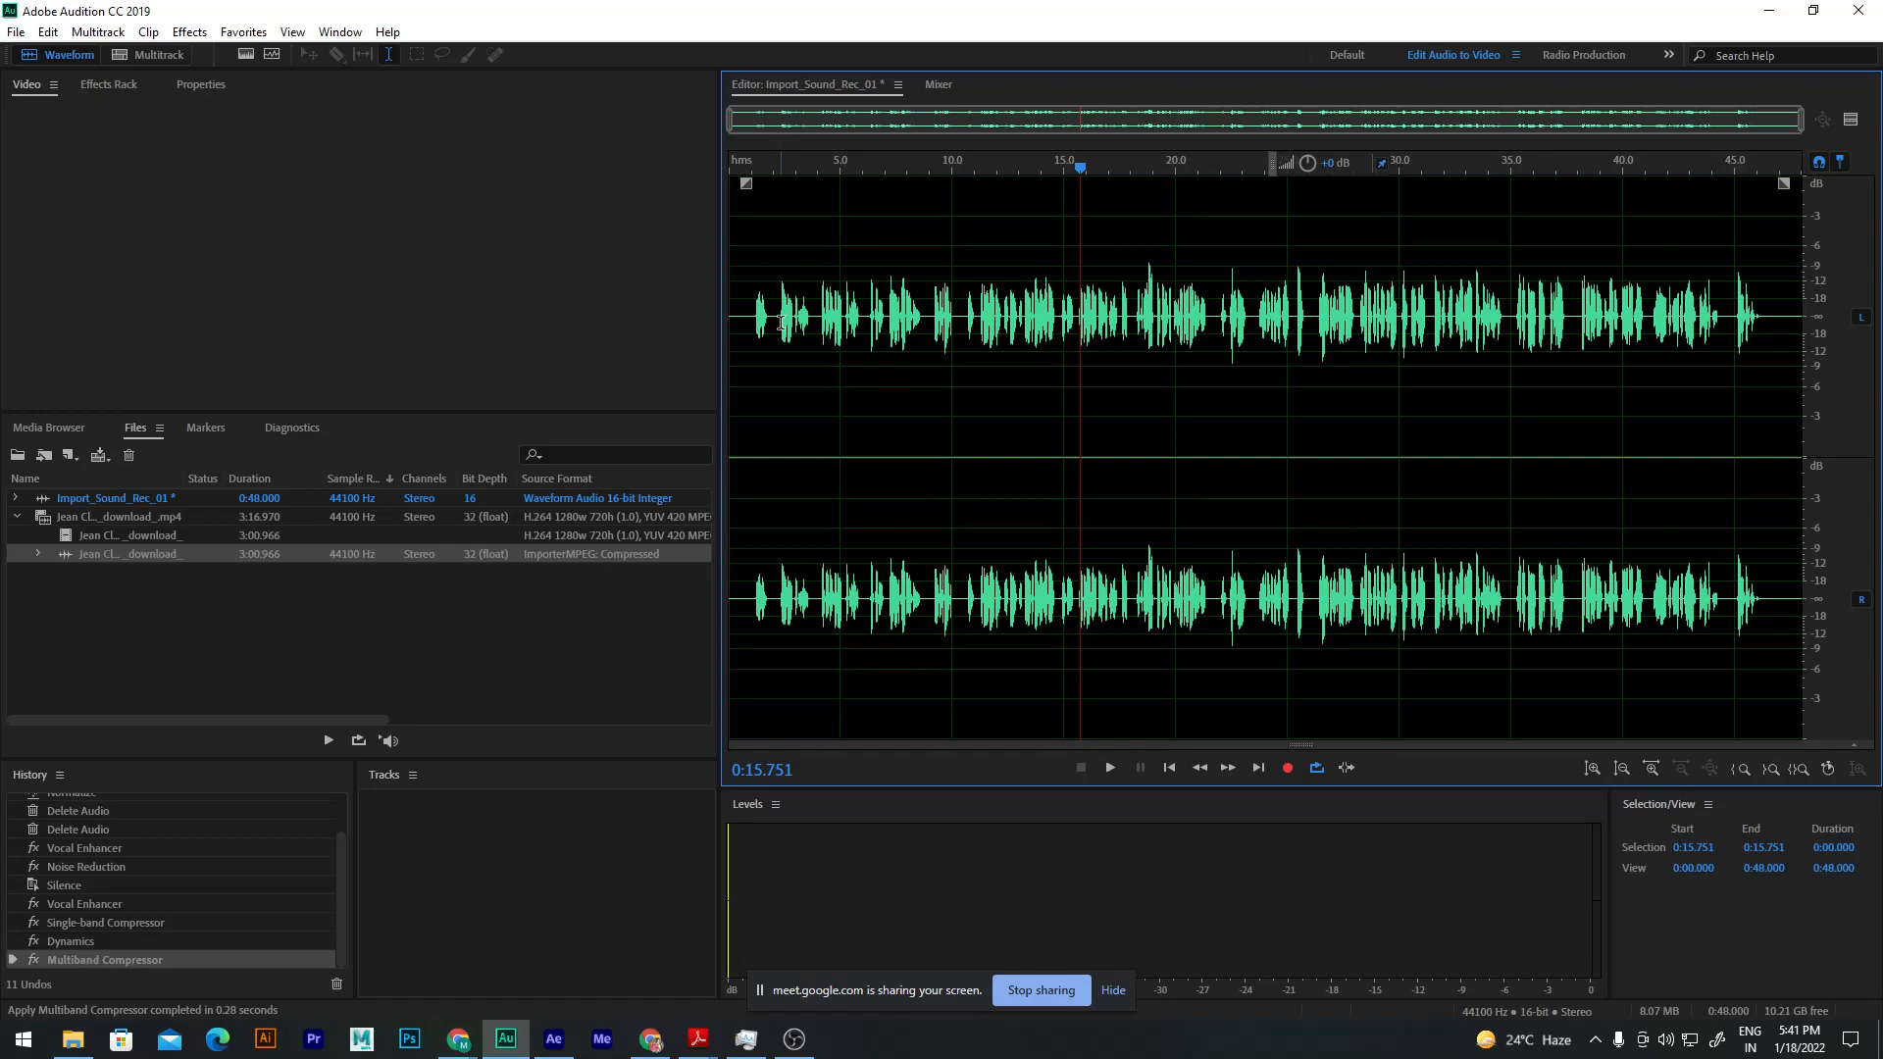
pyautogui.scroll(5, 765, 320)
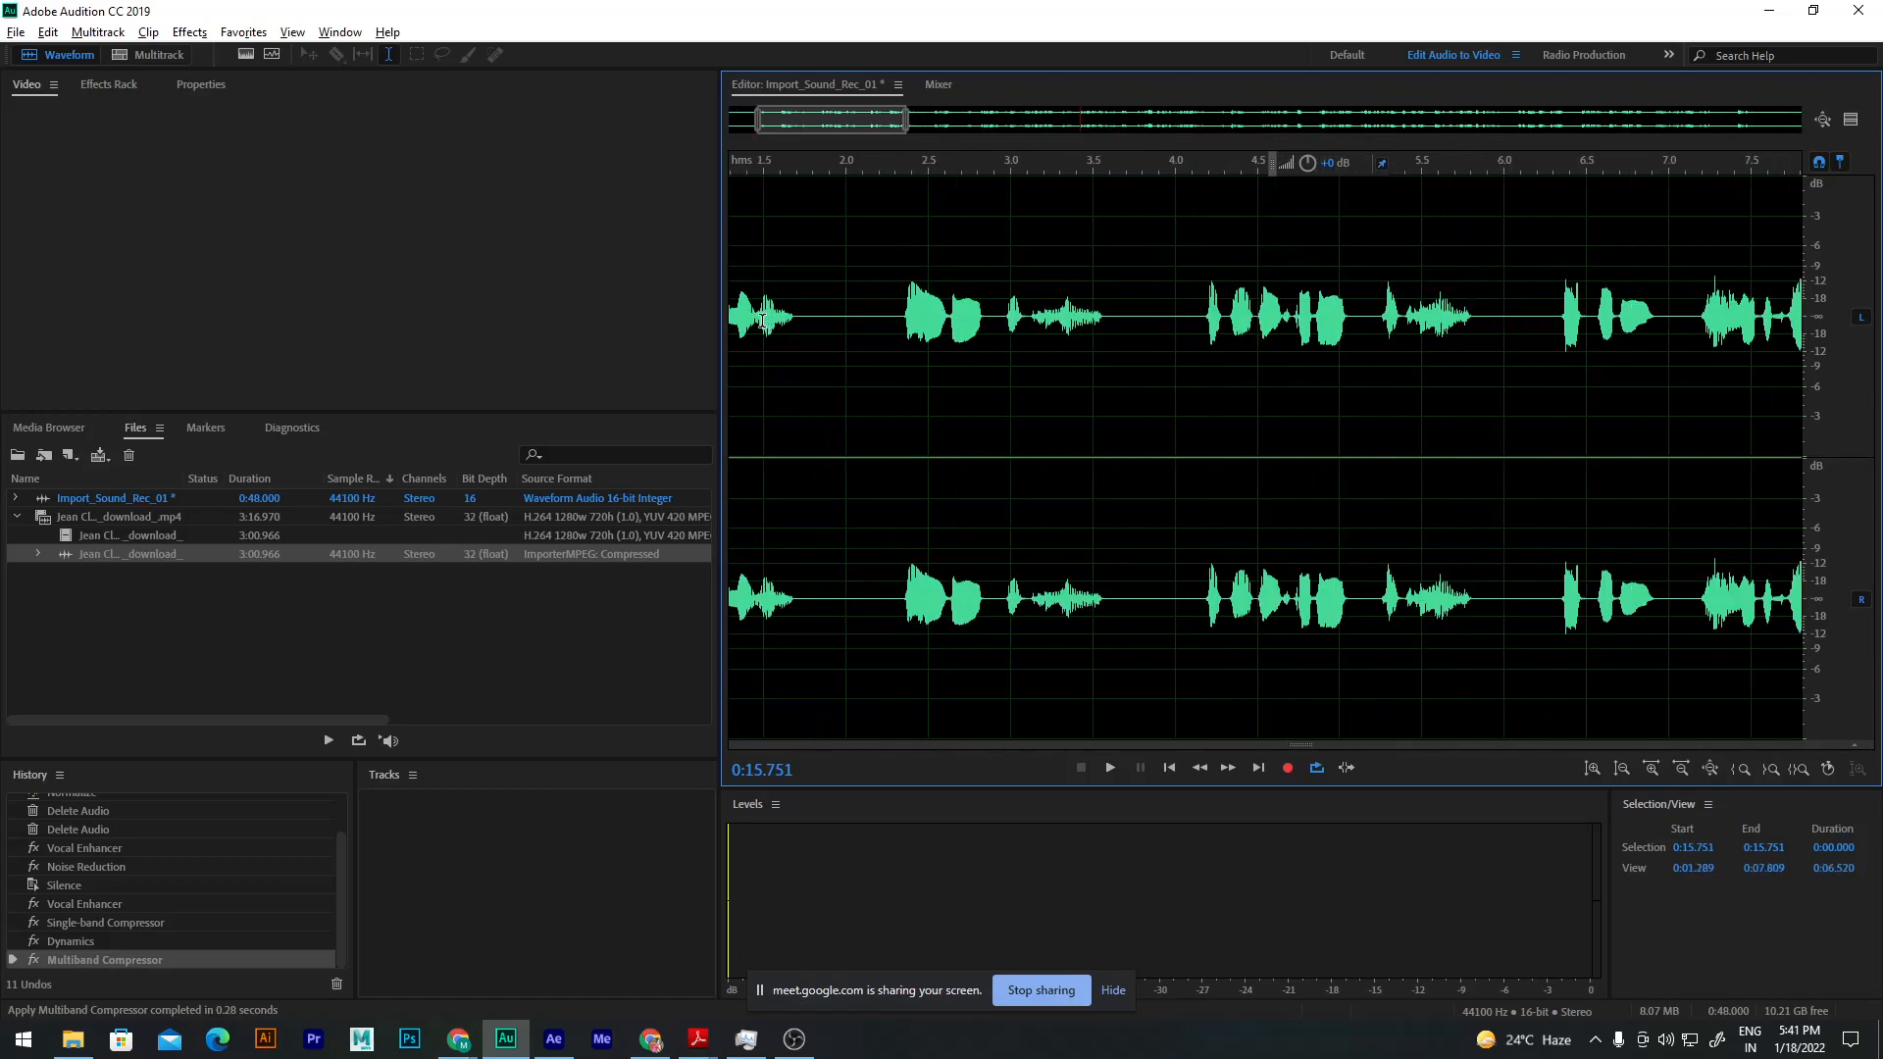
pyautogui.scroll(2, 763, 321)
pyautogui.moveTo(760, 165); pyautogui.dragTo(950, 233)
pyautogui.click(967, 218)
pyautogui.press('space')
pyautogui.press('space')
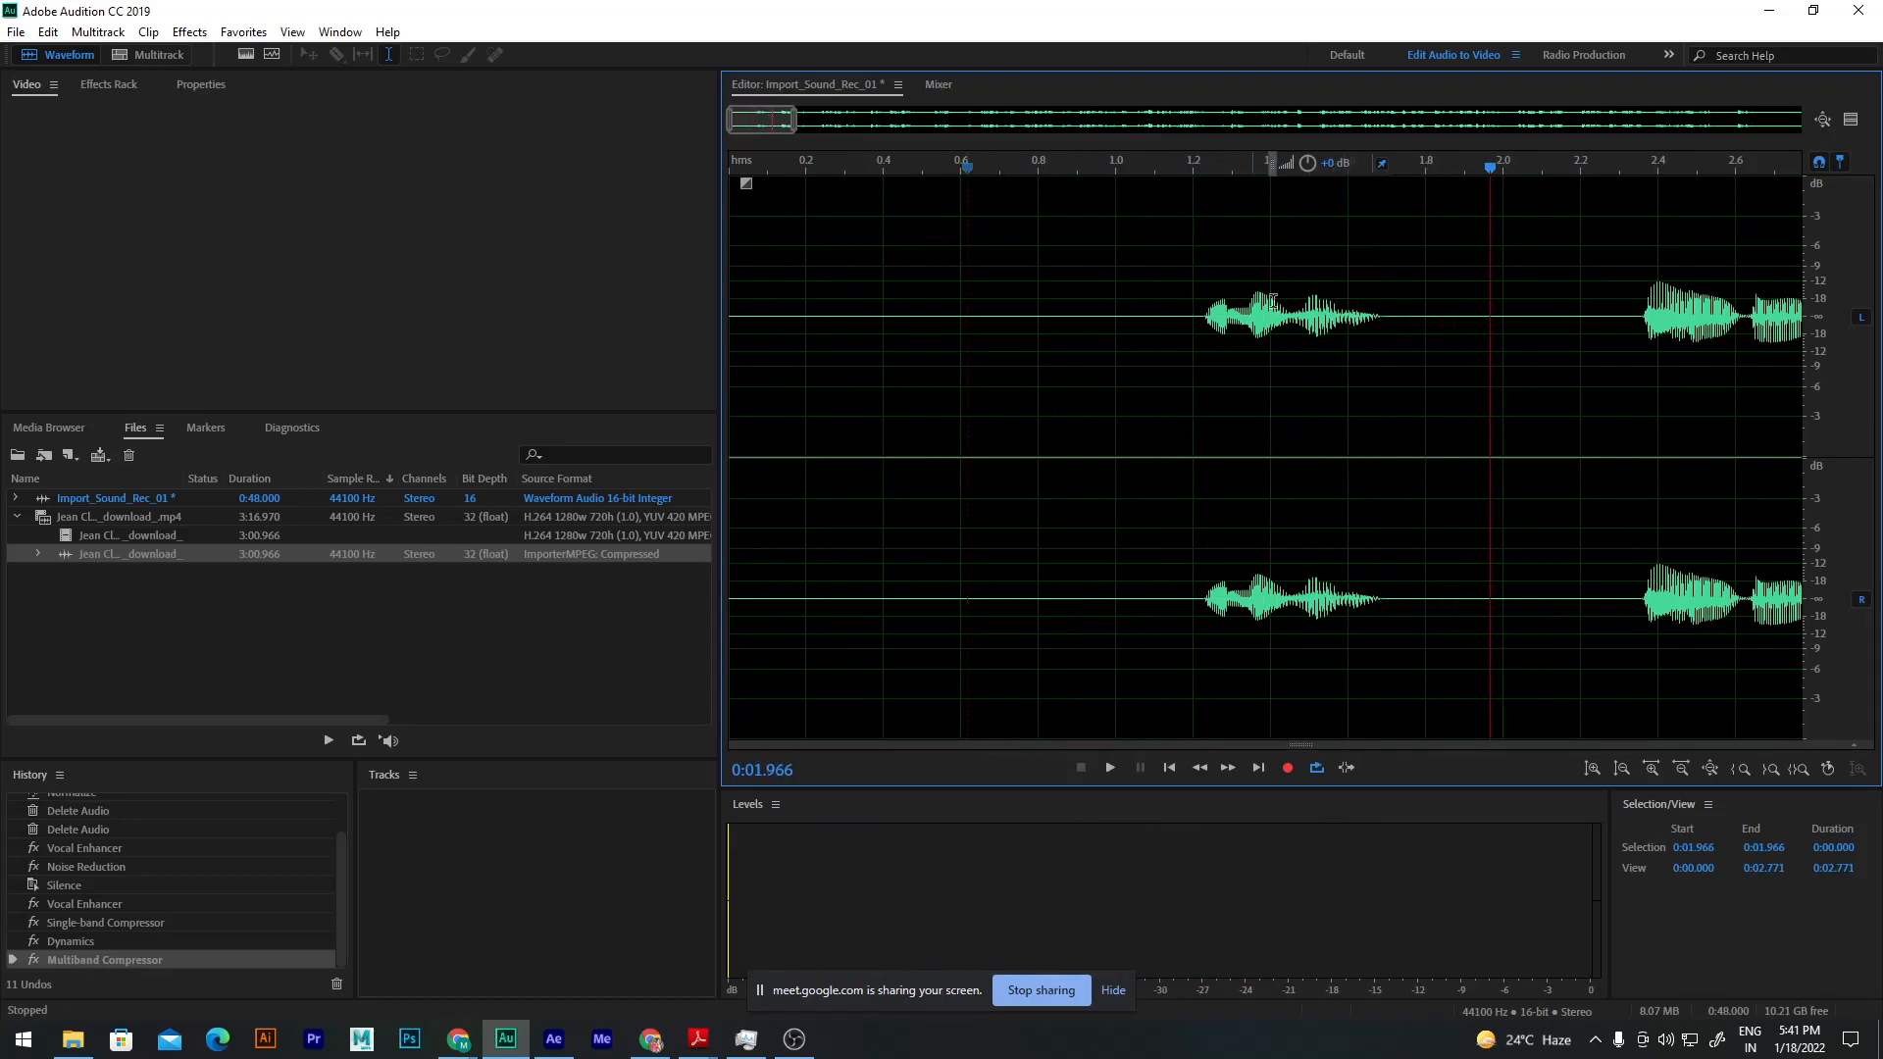
# Step: Select the first word from 0:01.200 to 0:01.700 and amplify it
pyautogui.scroll(2, 1358, 323)
pyautogui.press('alt')
pyautogui.moveTo(1074, 181); pyautogui.dragTo(1472, 232)
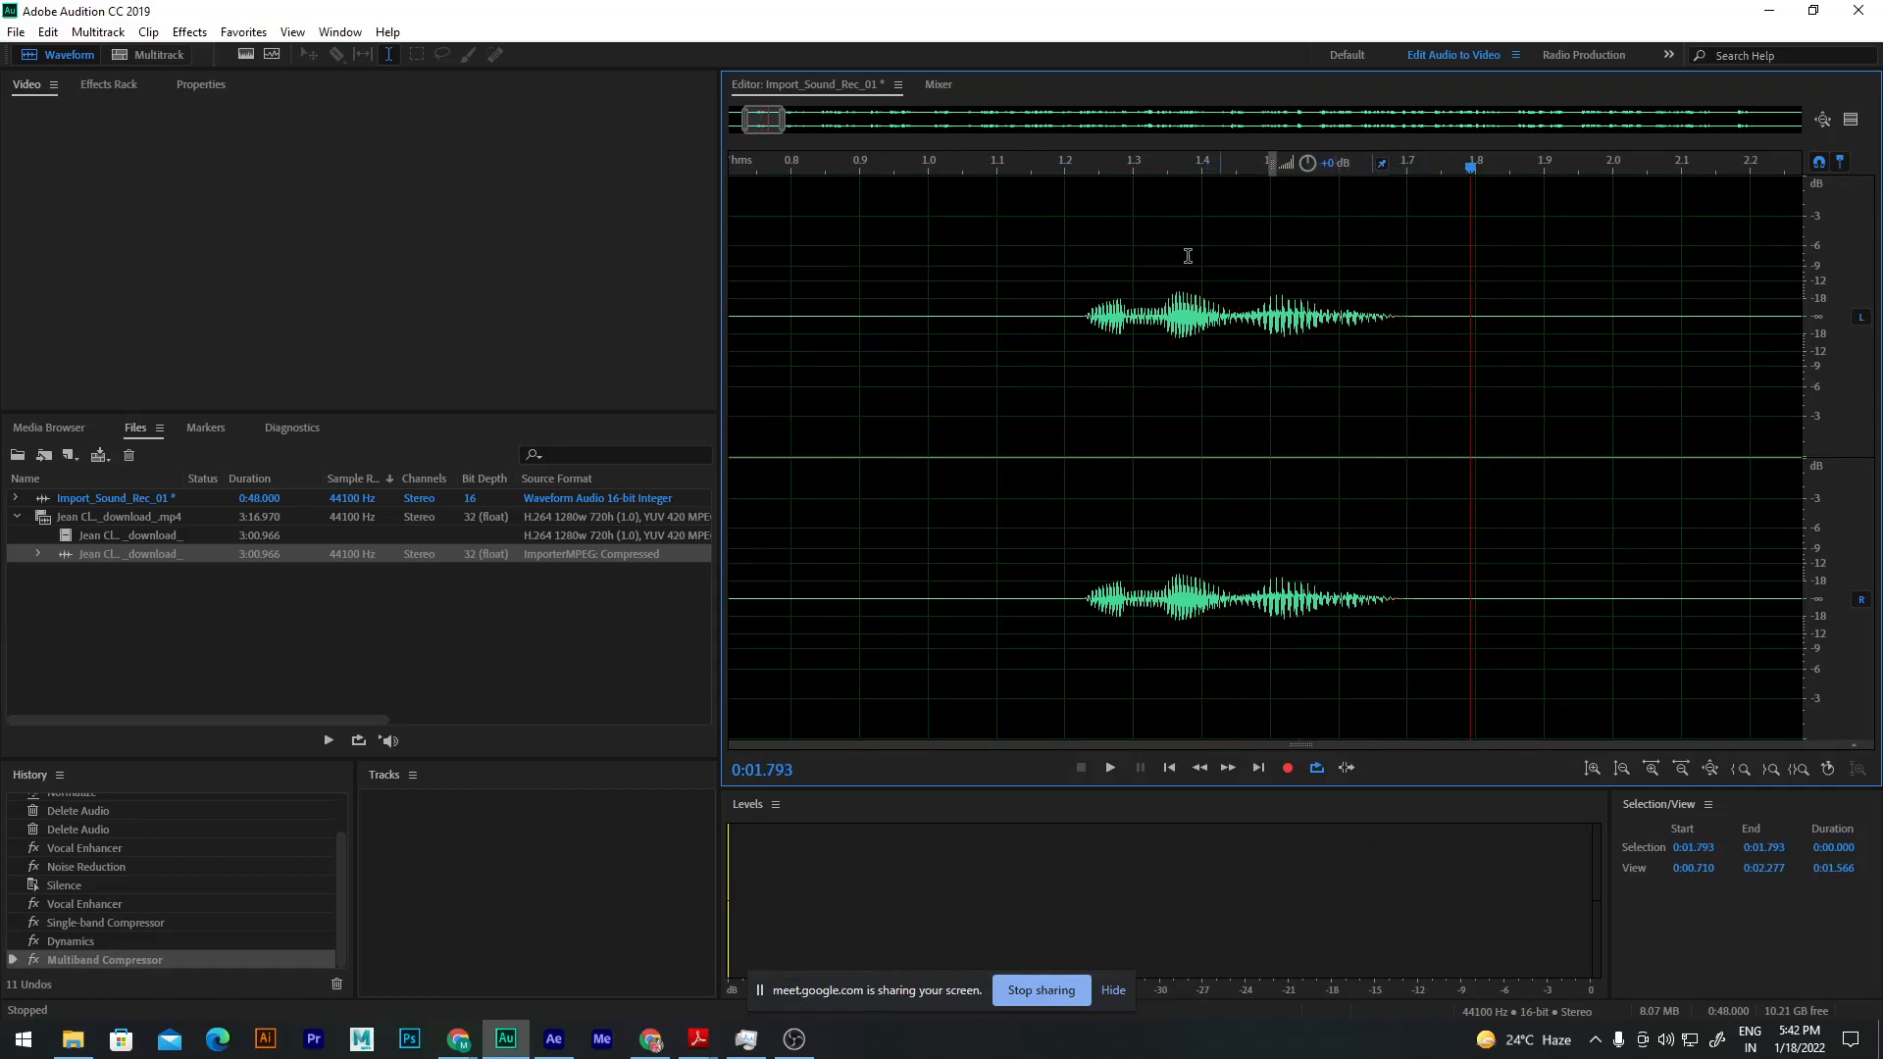
pyautogui.moveTo(1064, 262); pyautogui.dragTo(1407, 211)
pyautogui.click(1334, 164)
pyautogui.press('Return')
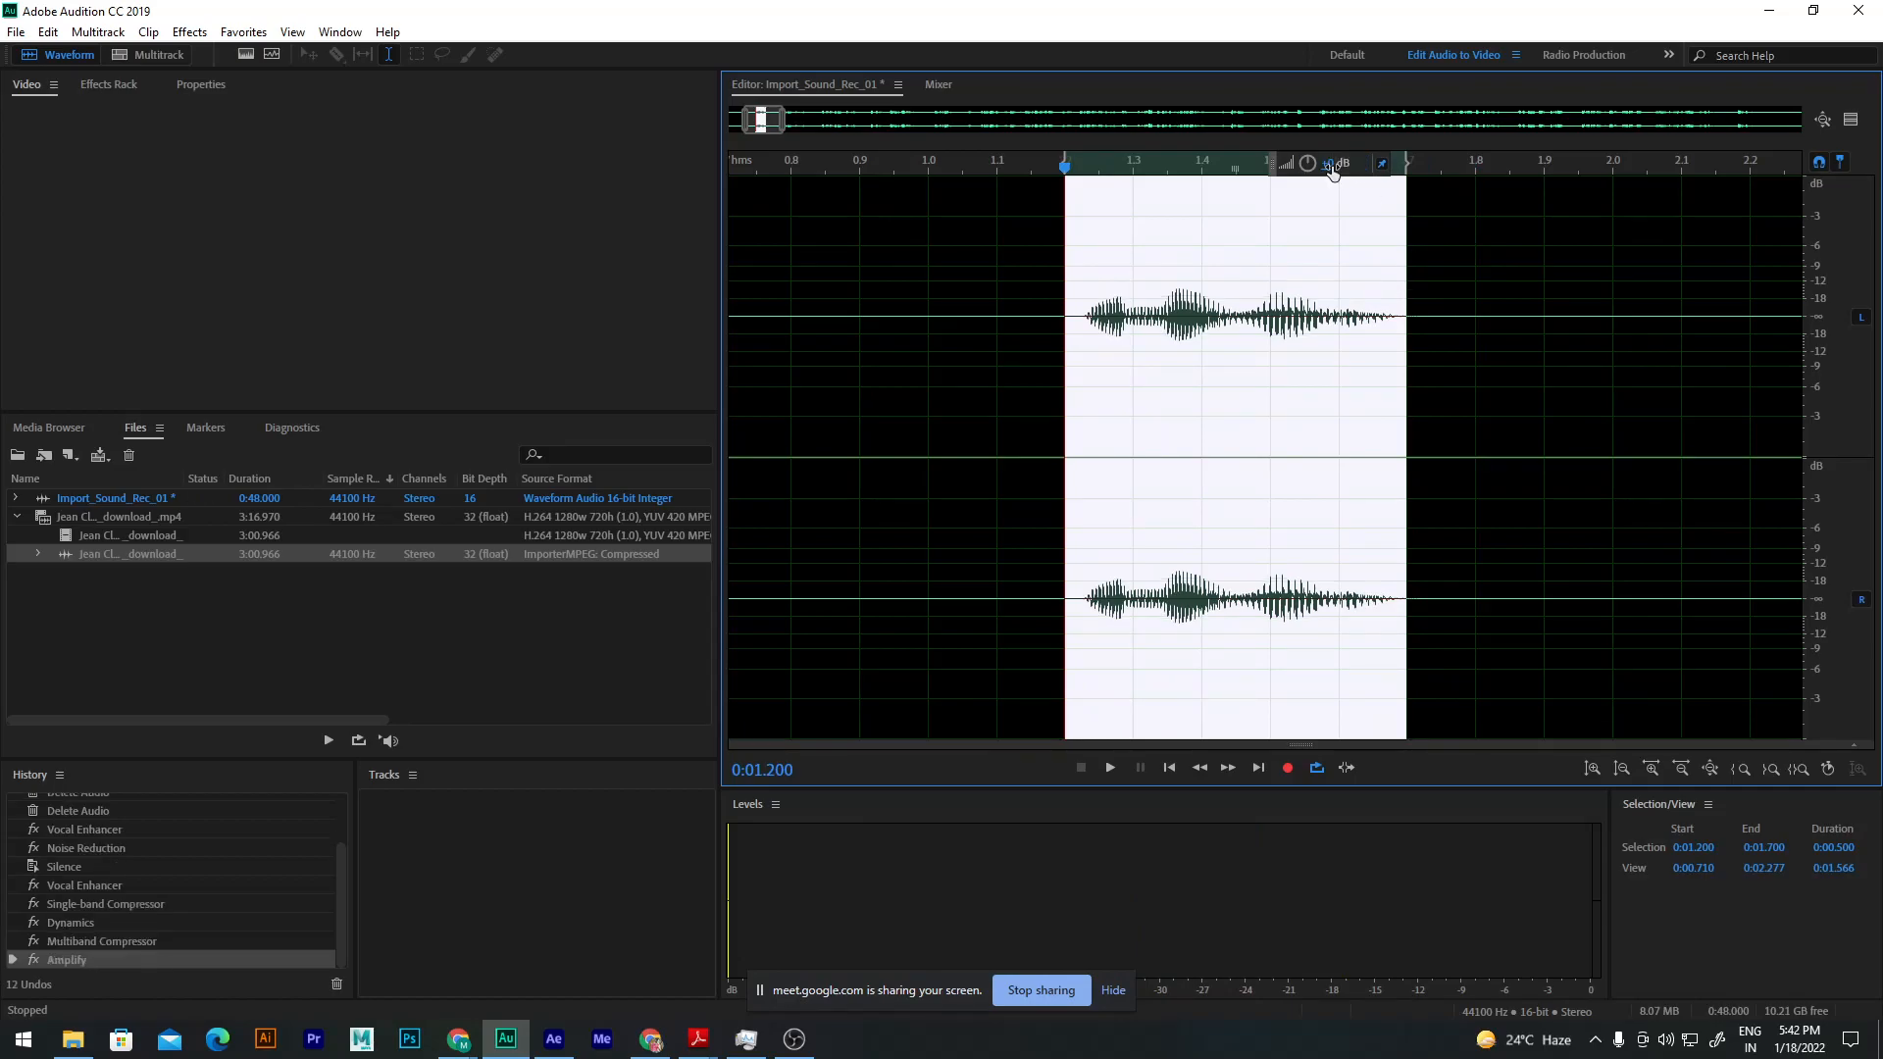
# Step: Play back the amplified first word to check its loudness
pyautogui.press('space')
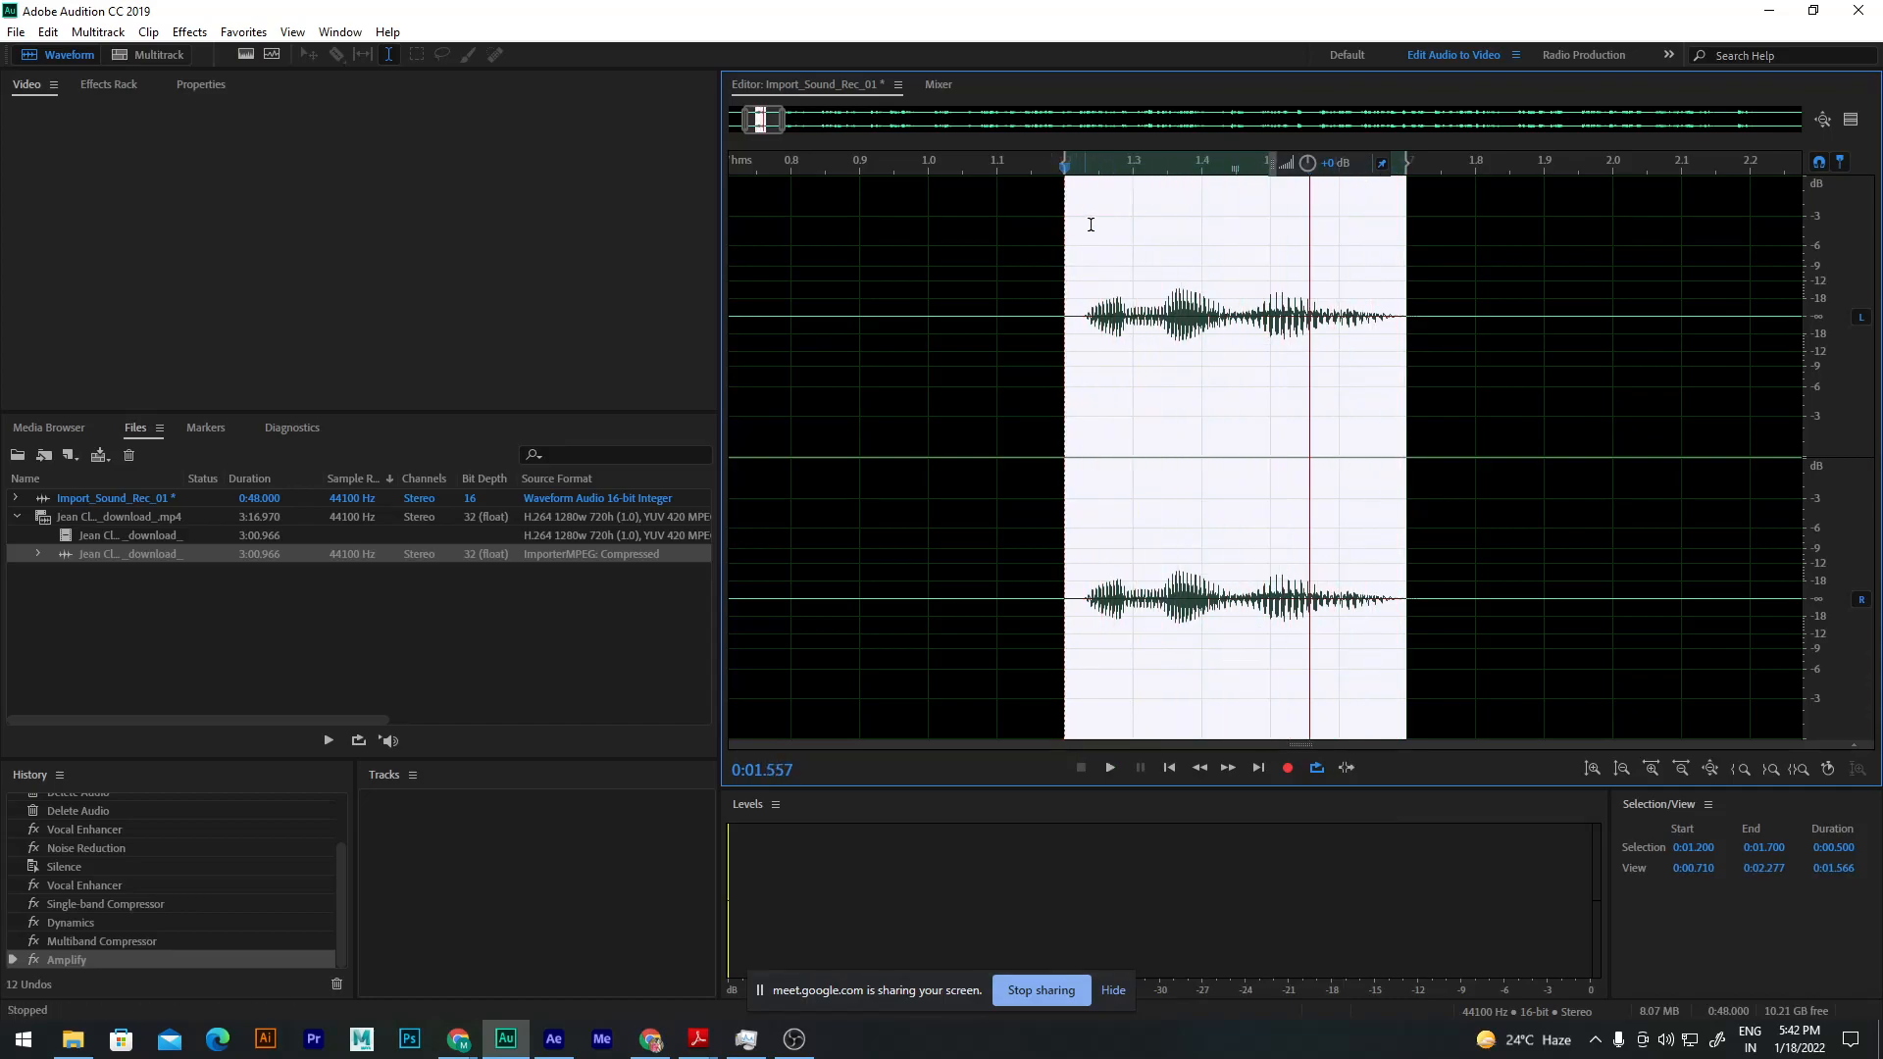
pyautogui.click(1154, 217)
pyautogui.moveTo(1150, 168); pyautogui.dragTo(1075, 232)
pyautogui.press('space')
pyautogui.press('space')
pyautogui.scroll(-1, 1148, 451)
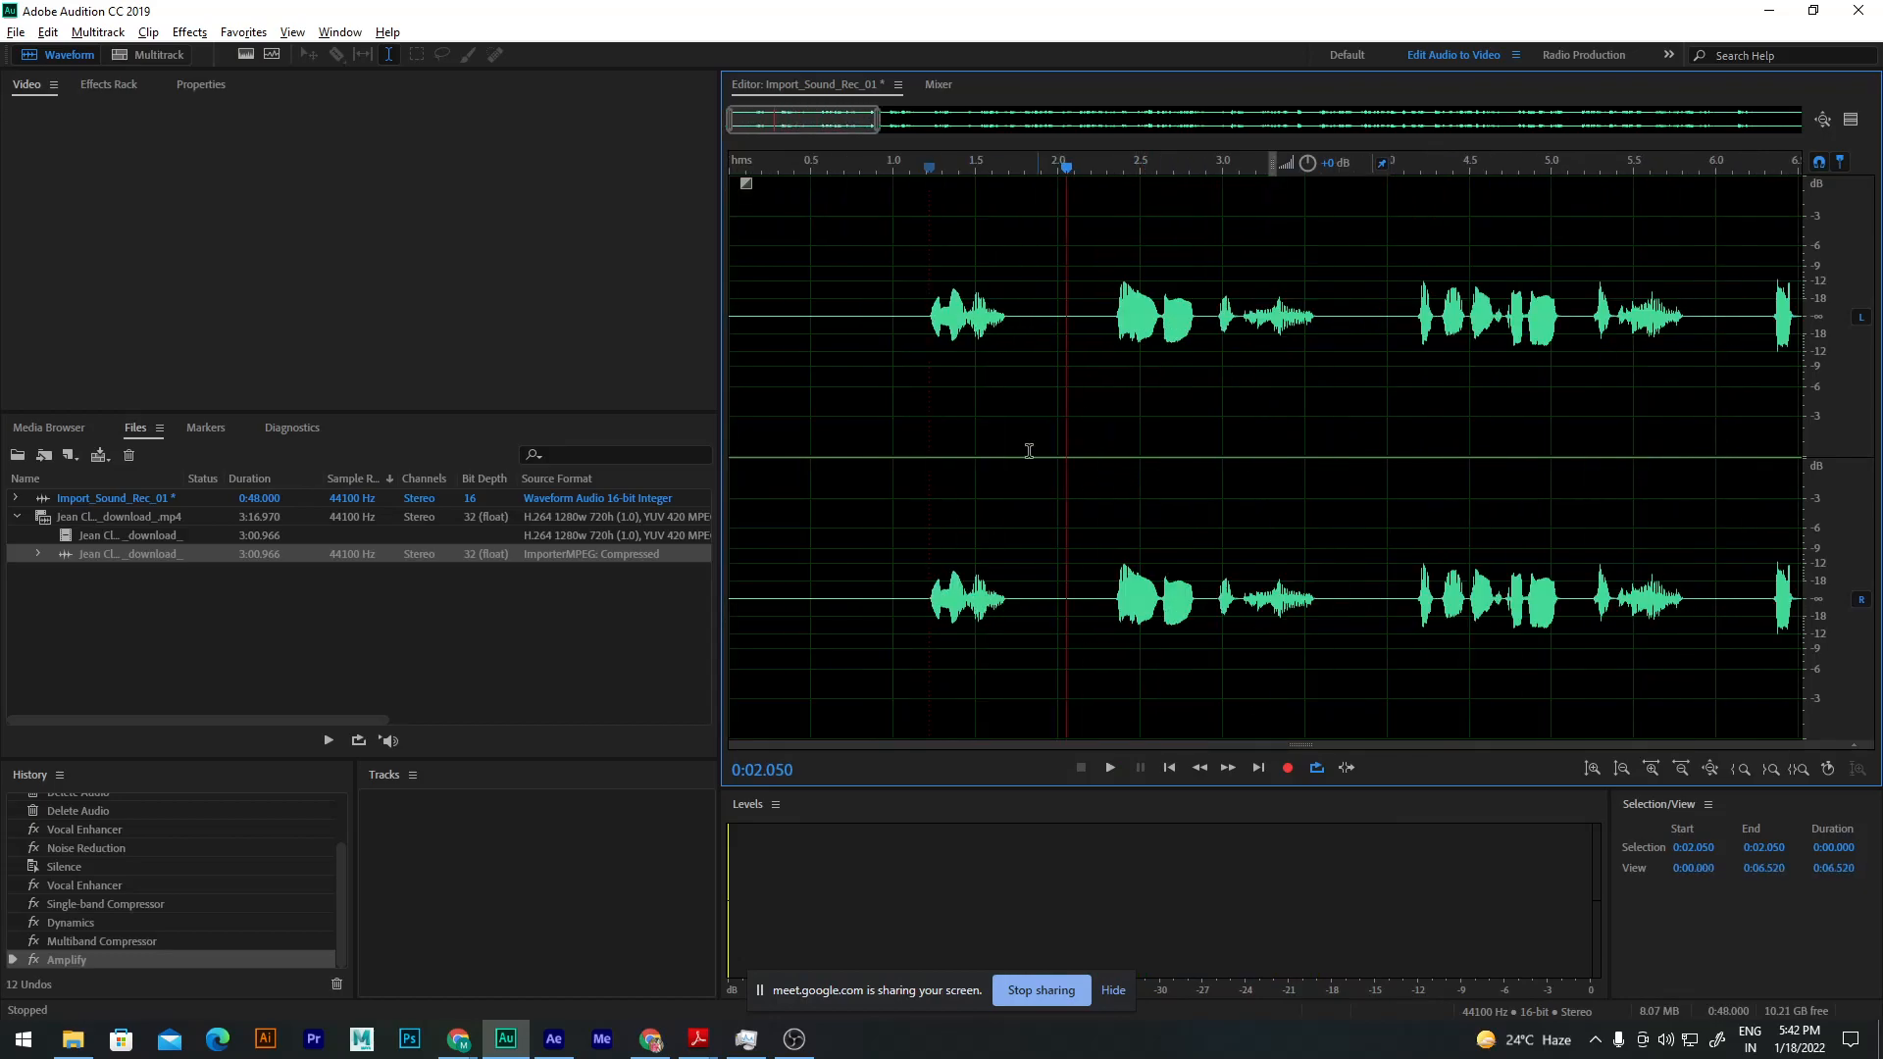
# Step: Play the phrase between about 2 and 3 seconds to judge the levels of its words
pyautogui.scroll(-1, 1069, 412)
pyautogui.scroll(1, 1050, 250)
pyautogui.press('space')
pyautogui.click(1042, 187)
pyautogui.press('space')
pyautogui.hscroll(3, 1320, 371)
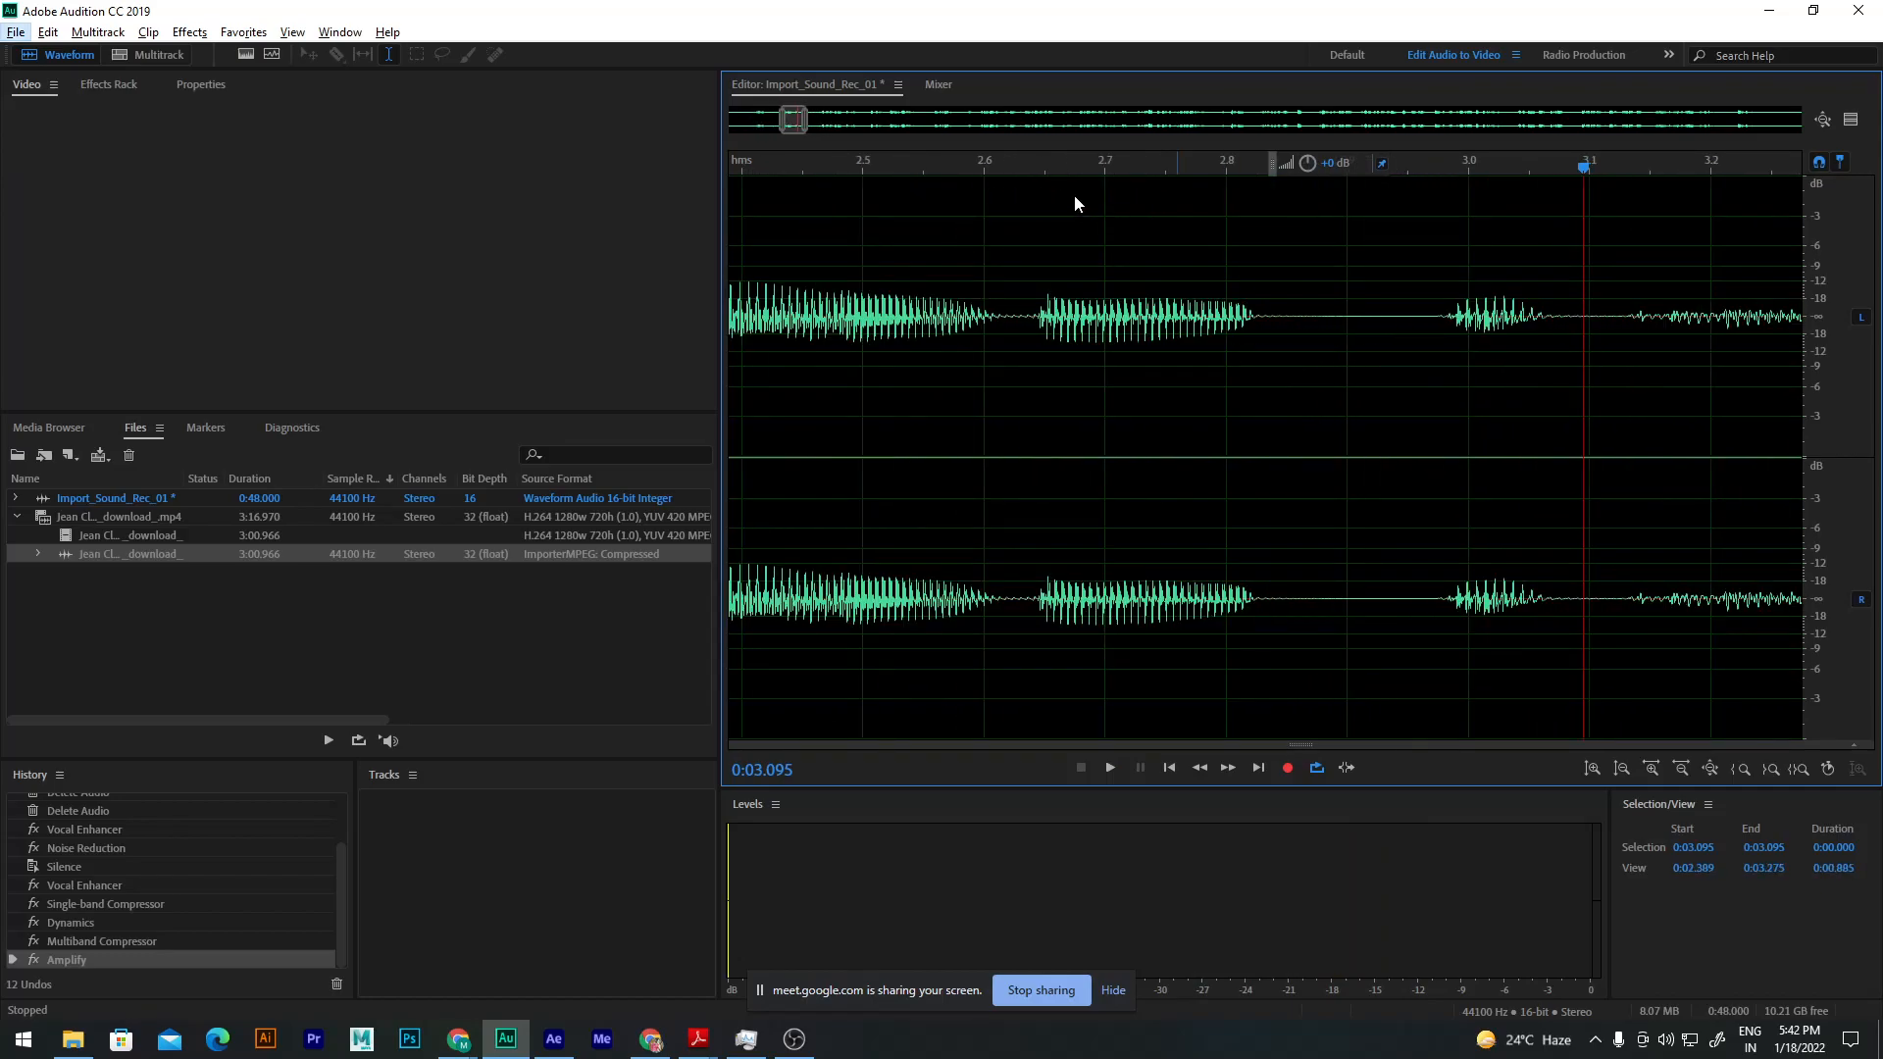
pyautogui.moveTo(1008, 169); pyautogui.dragTo(920, 311)
pyautogui.press('space')
pyautogui.press('space')
# Step: Locate the quiet passage following the second phrase's loud words by ear and amplify it from 0:02.900 to 0:03.300
pyautogui.scroll(3, 1560, 340)
pyautogui.click(1010, 163)
pyautogui.press('space')
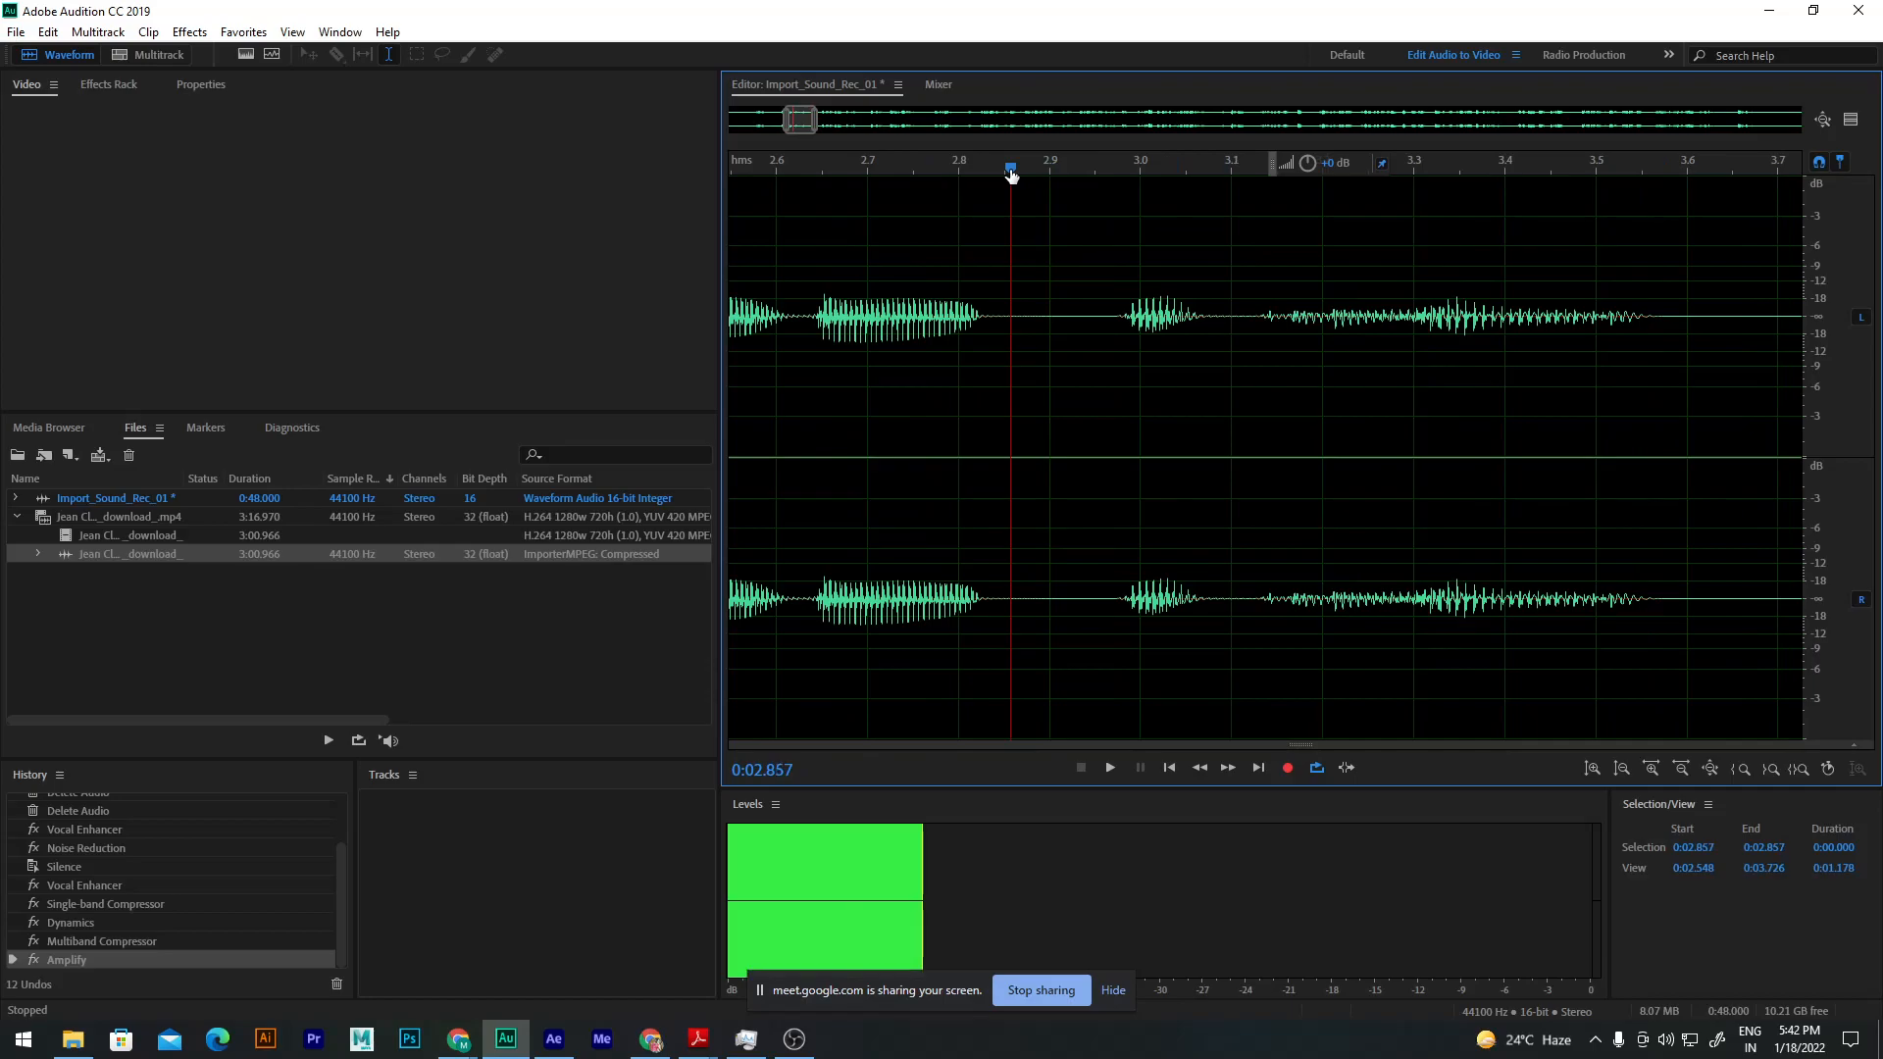
pyautogui.press('space')
pyautogui.click(1071, 167)
pyautogui.press('space')
pyautogui.press('space')
pyautogui.moveTo(1085, 169); pyautogui.dragTo(1050, 255)
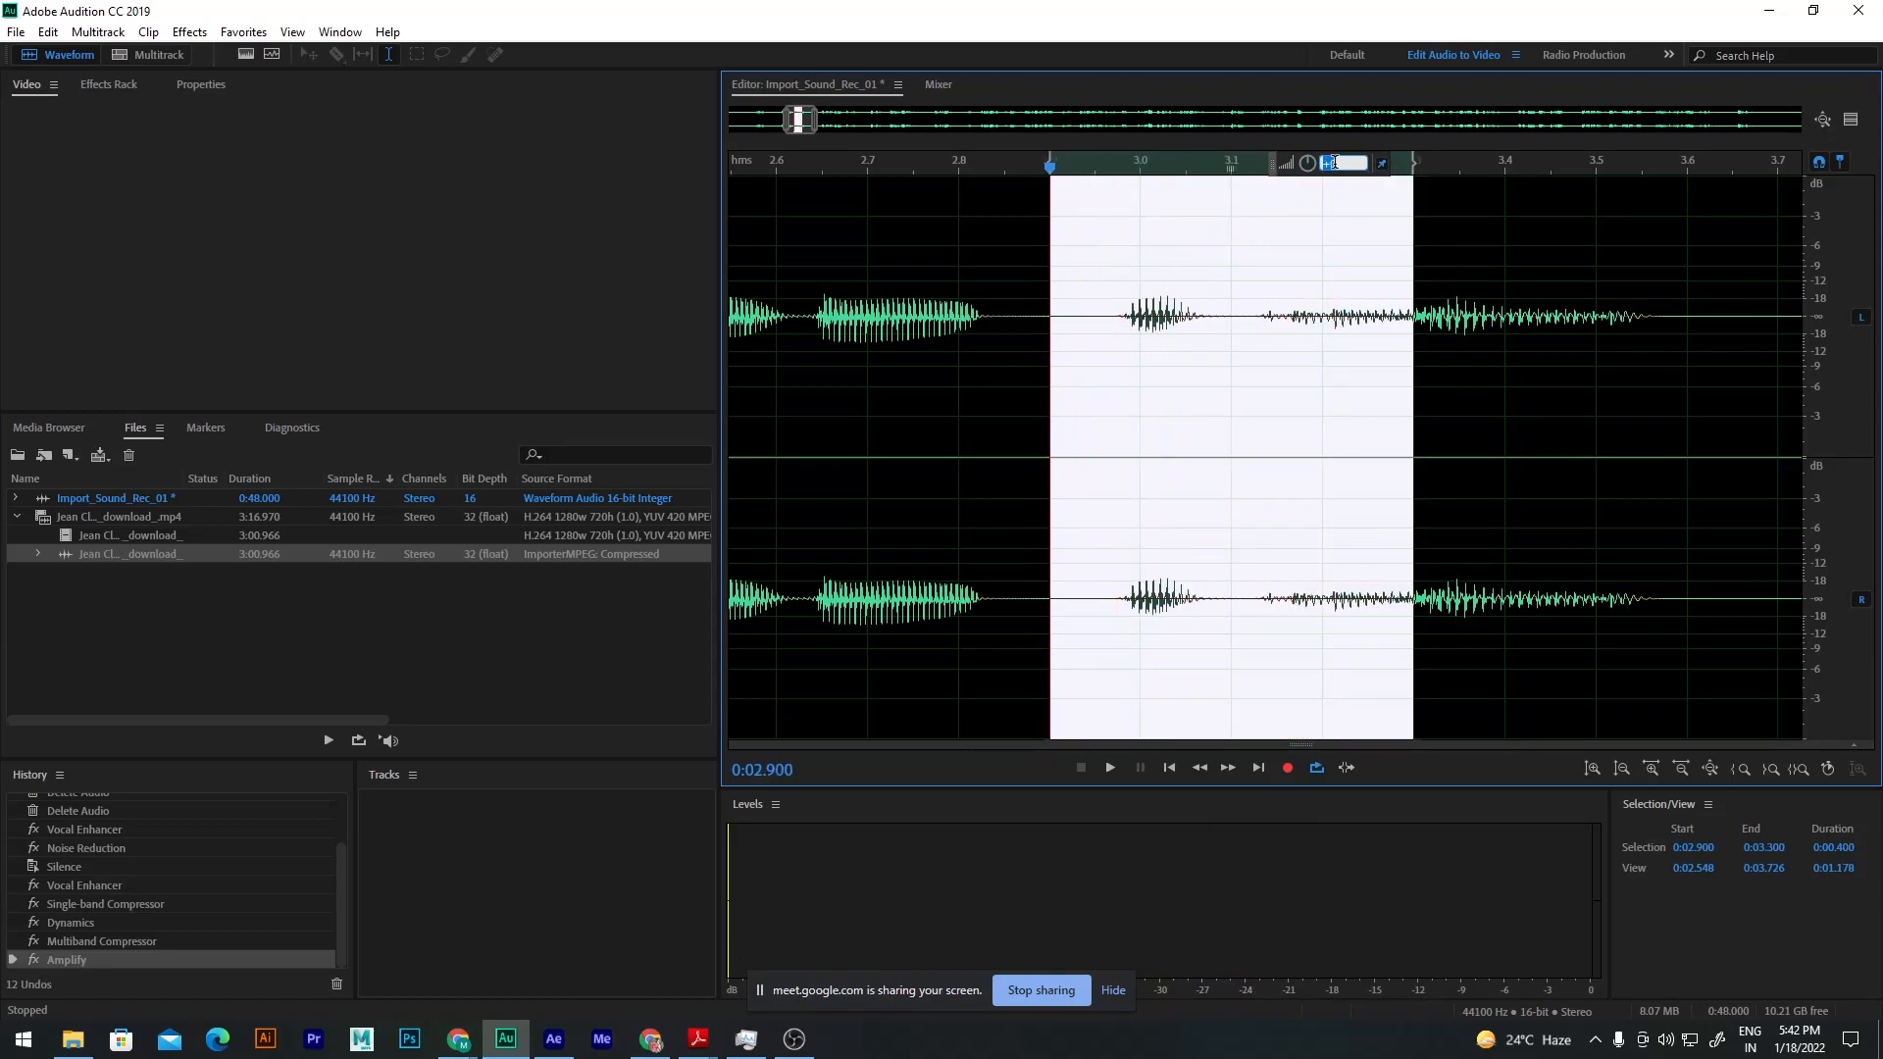
pyautogui.press('Return')
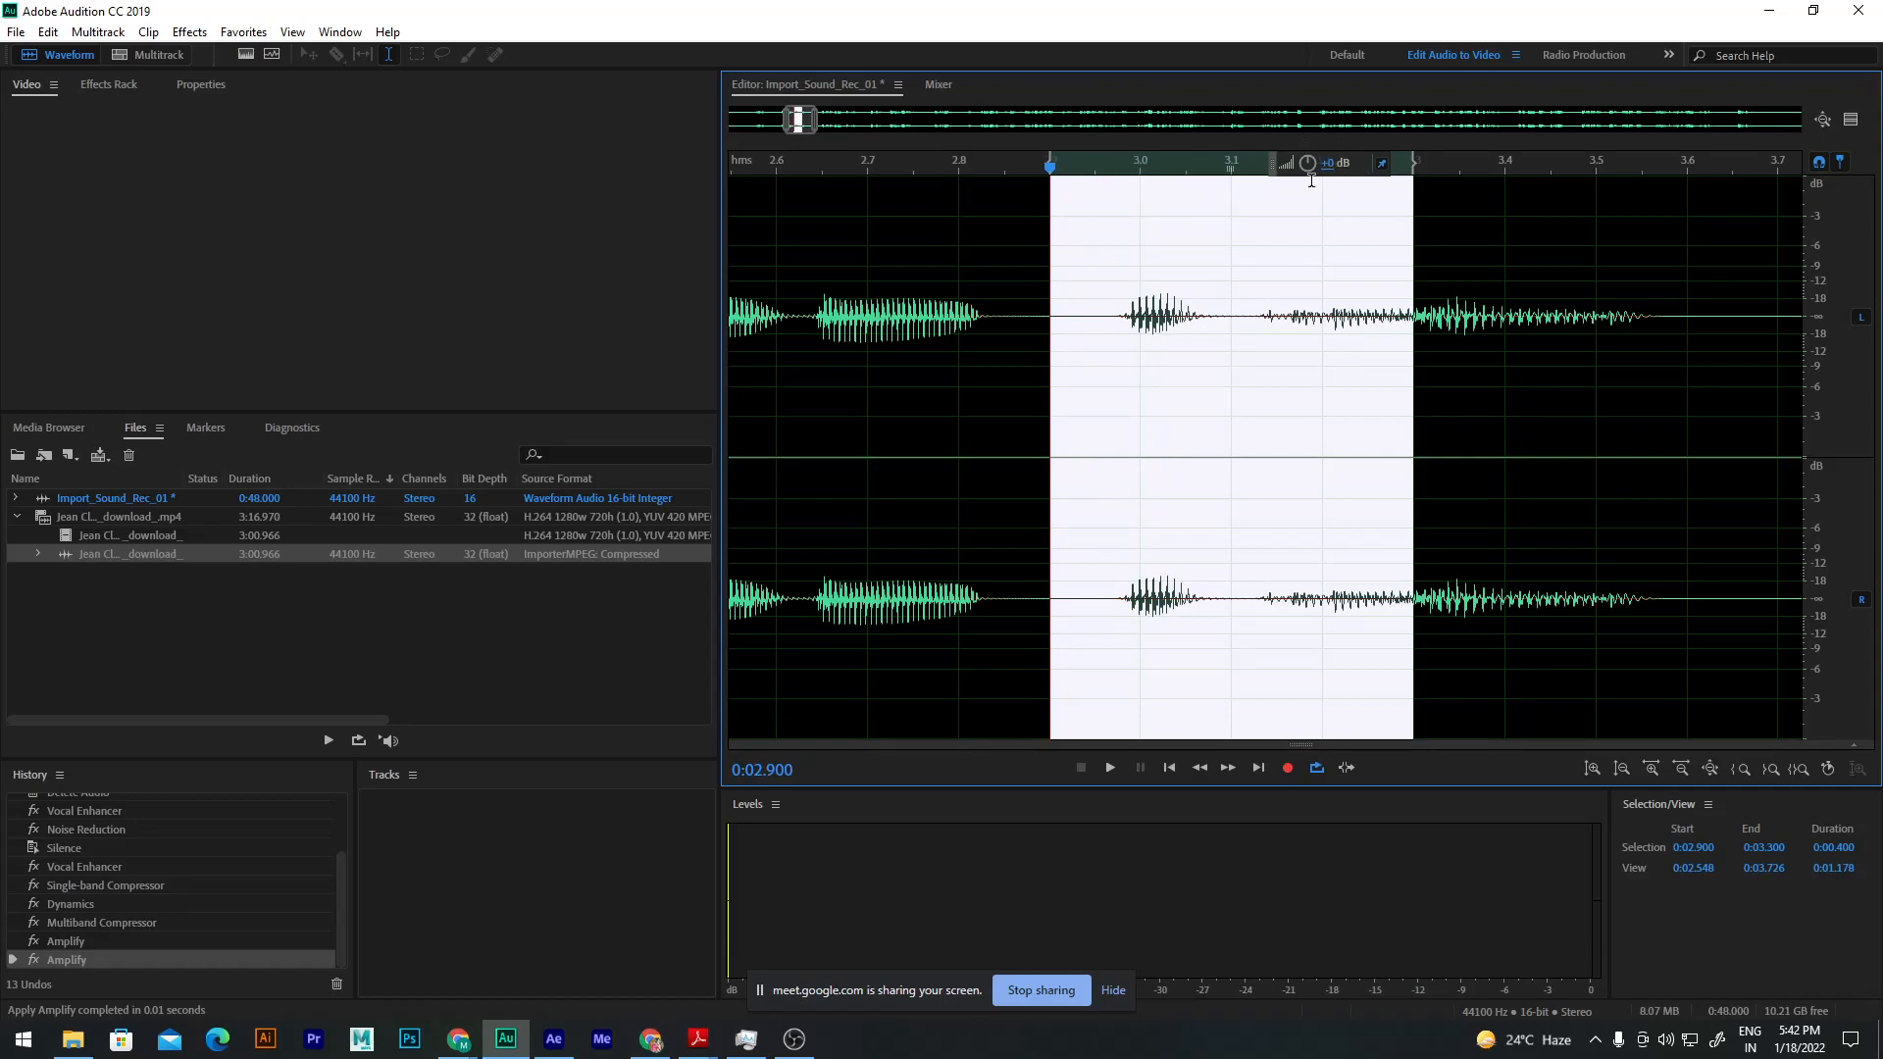
# Step: Play the second phrase from about 0:02.200 repeatedly to check the amplified passage against its neighbouring words
pyautogui.click(1186, 215)
pyautogui.moveTo(1047, 164); pyautogui.dragTo(971, 226)
pyautogui.press('space')
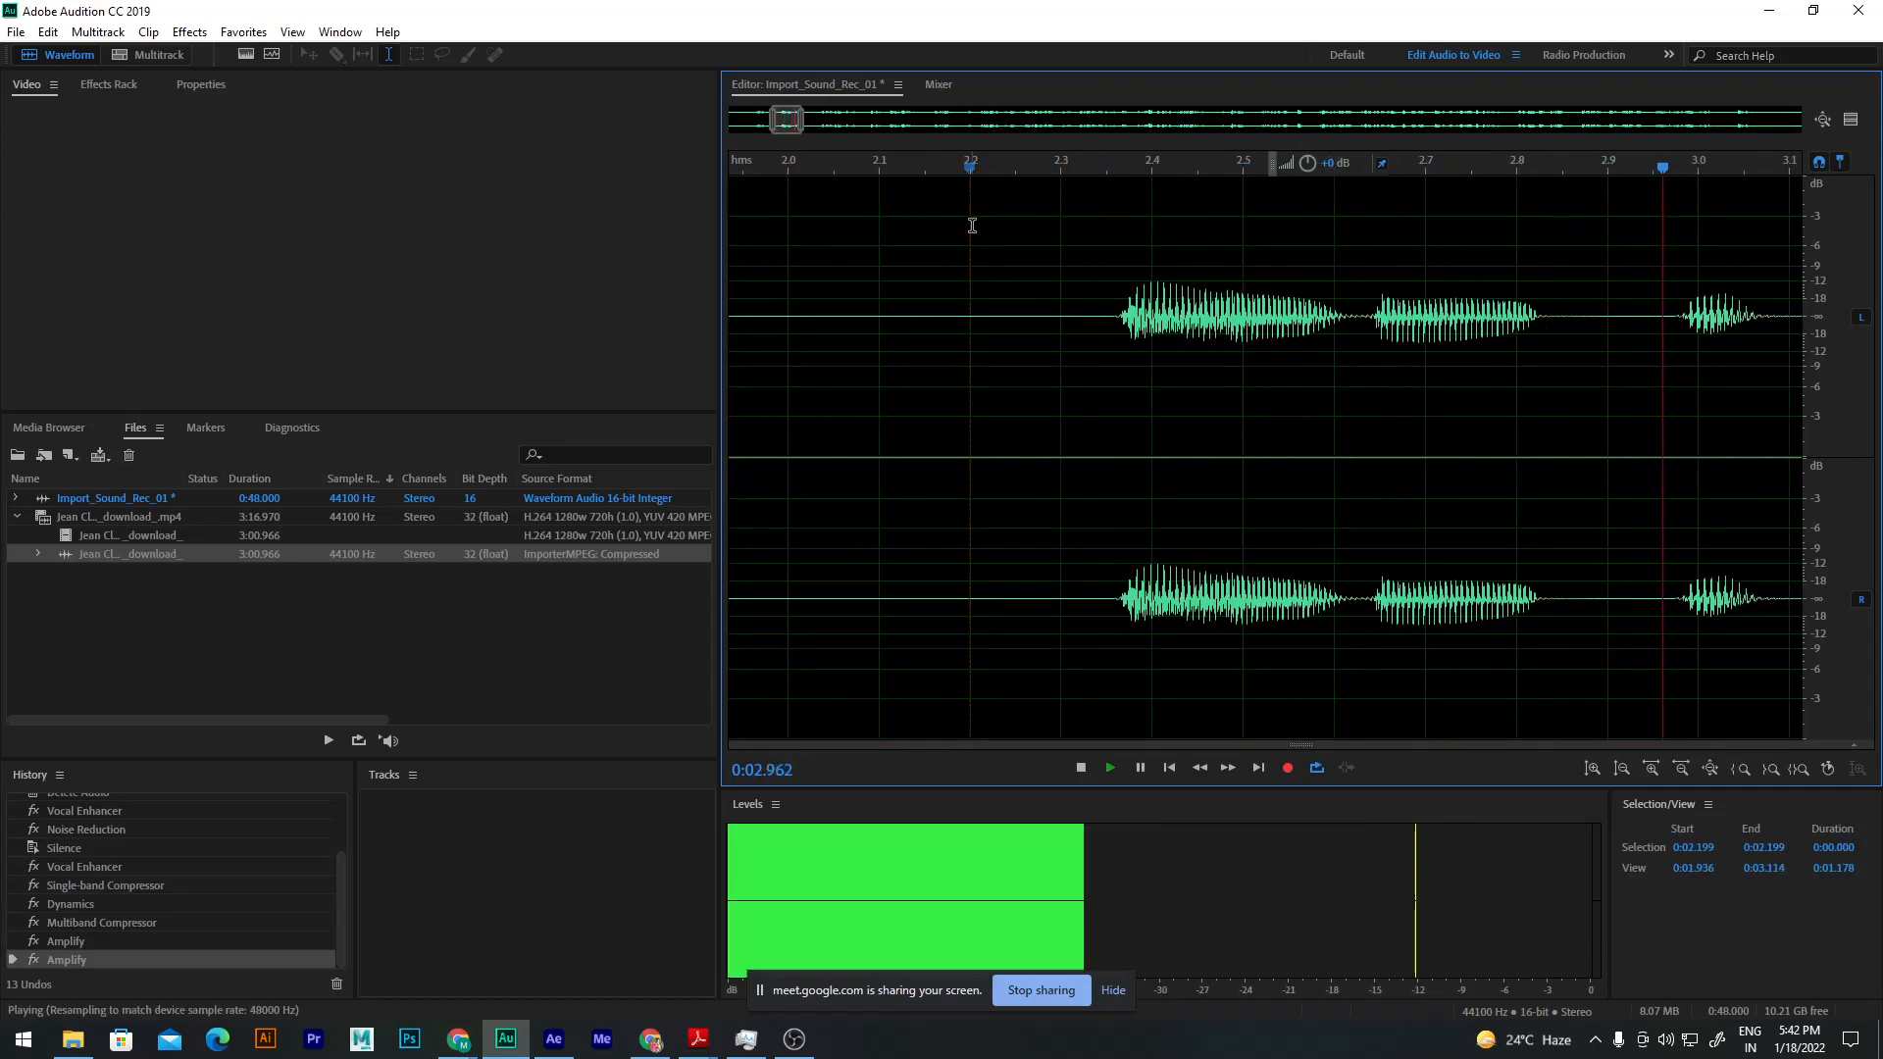
pyautogui.press('space')
pyautogui.scroll(-3, 1174, 352)
pyautogui.press('alt')
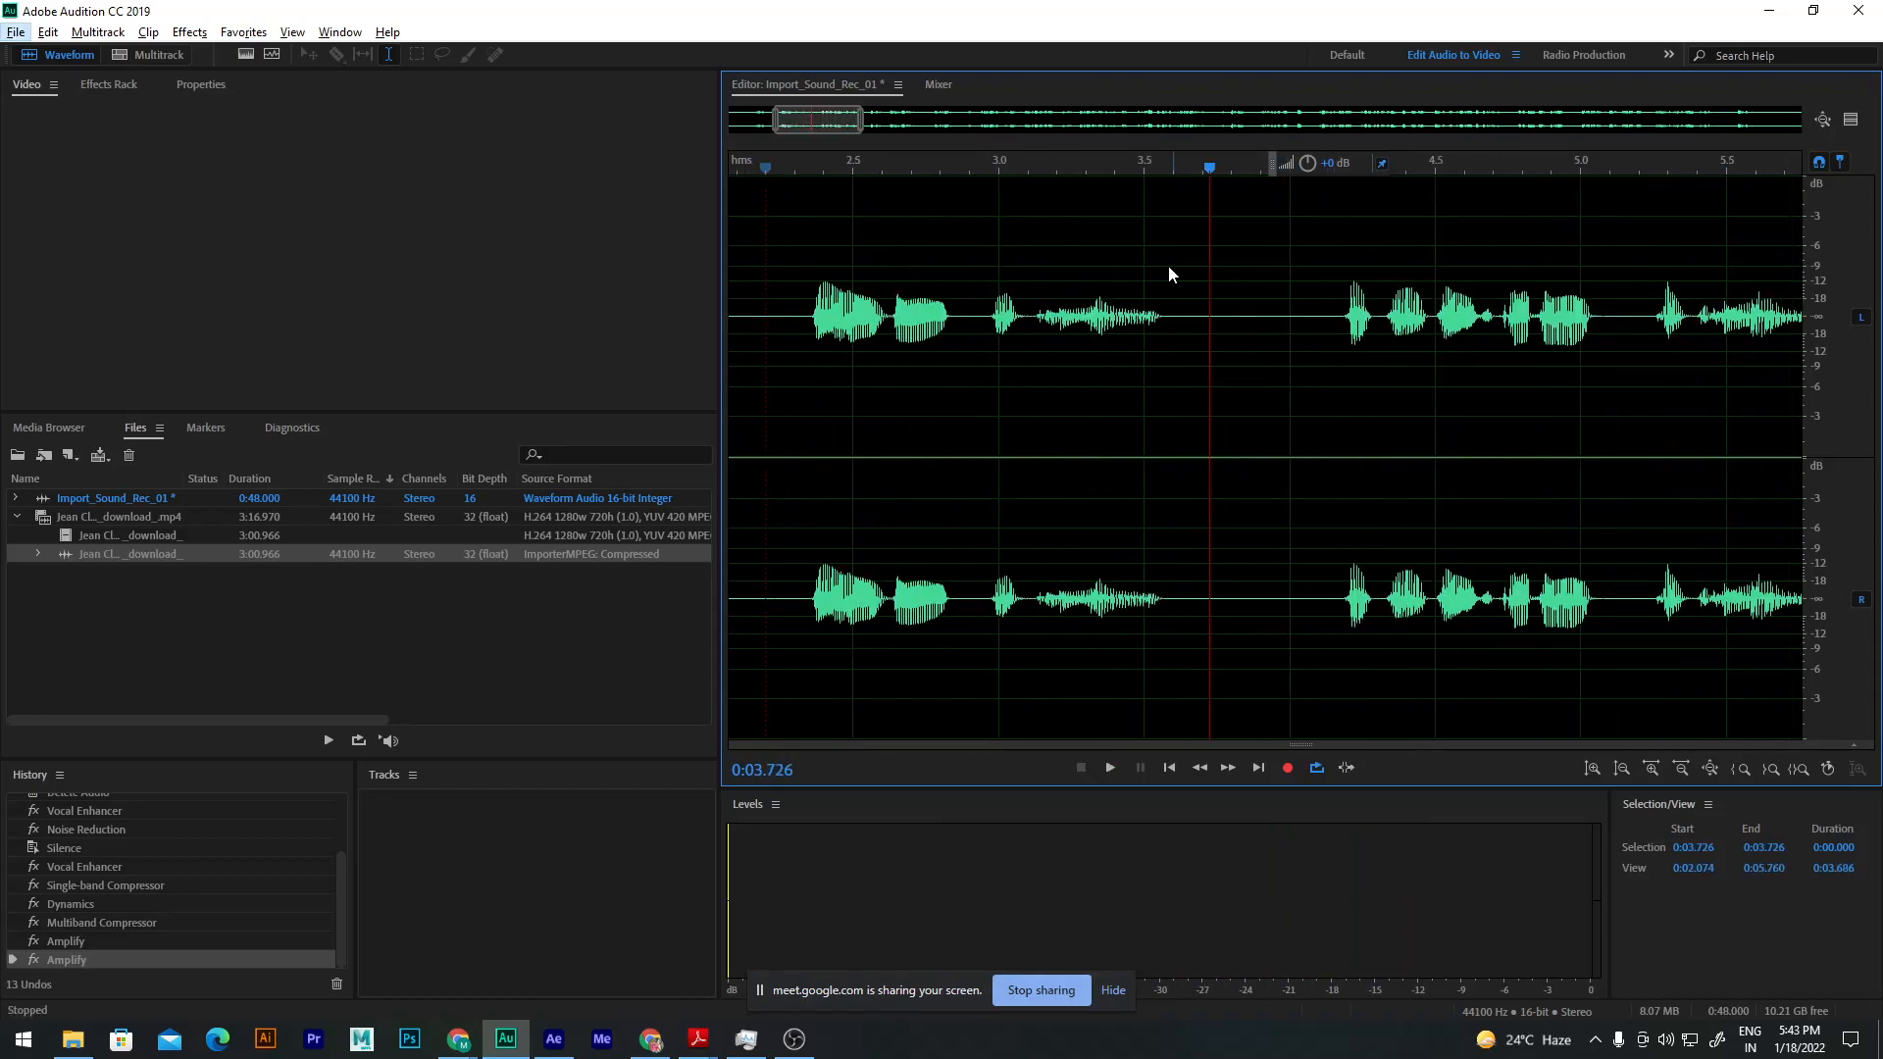
pyautogui.press('space')
pyautogui.moveTo(1208, 173); pyautogui.dragTo(984, 202)
pyautogui.press('space')
pyautogui.click(790, 214)
pyautogui.press('space')
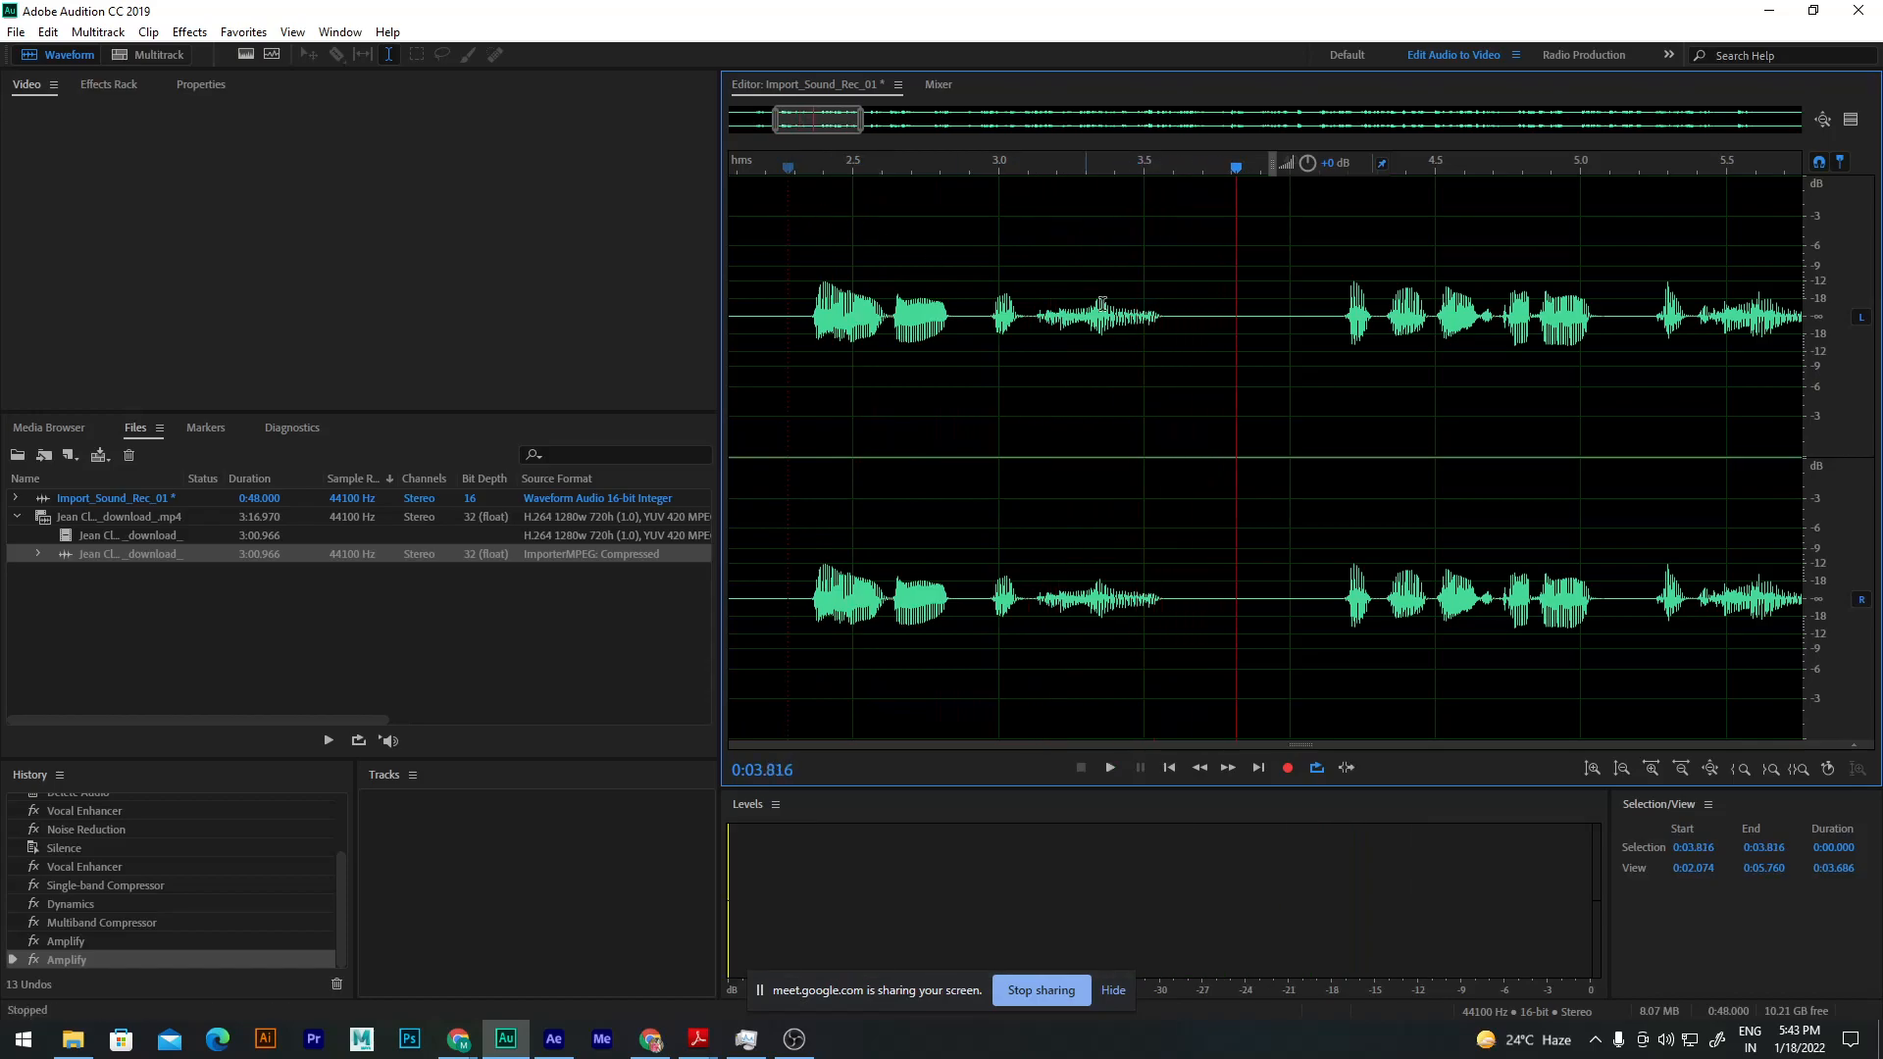
# Step: Examine the waveform of the quiet words between about 3.0 and 3.6 seconds and listen to them
pyautogui.scroll(5, 1115, 324)
pyautogui.moveTo(1073, 165); pyautogui.dragTo(1555, 306)
pyautogui.moveTo(1399, 410); pyautogui.dragTo(776, 419)
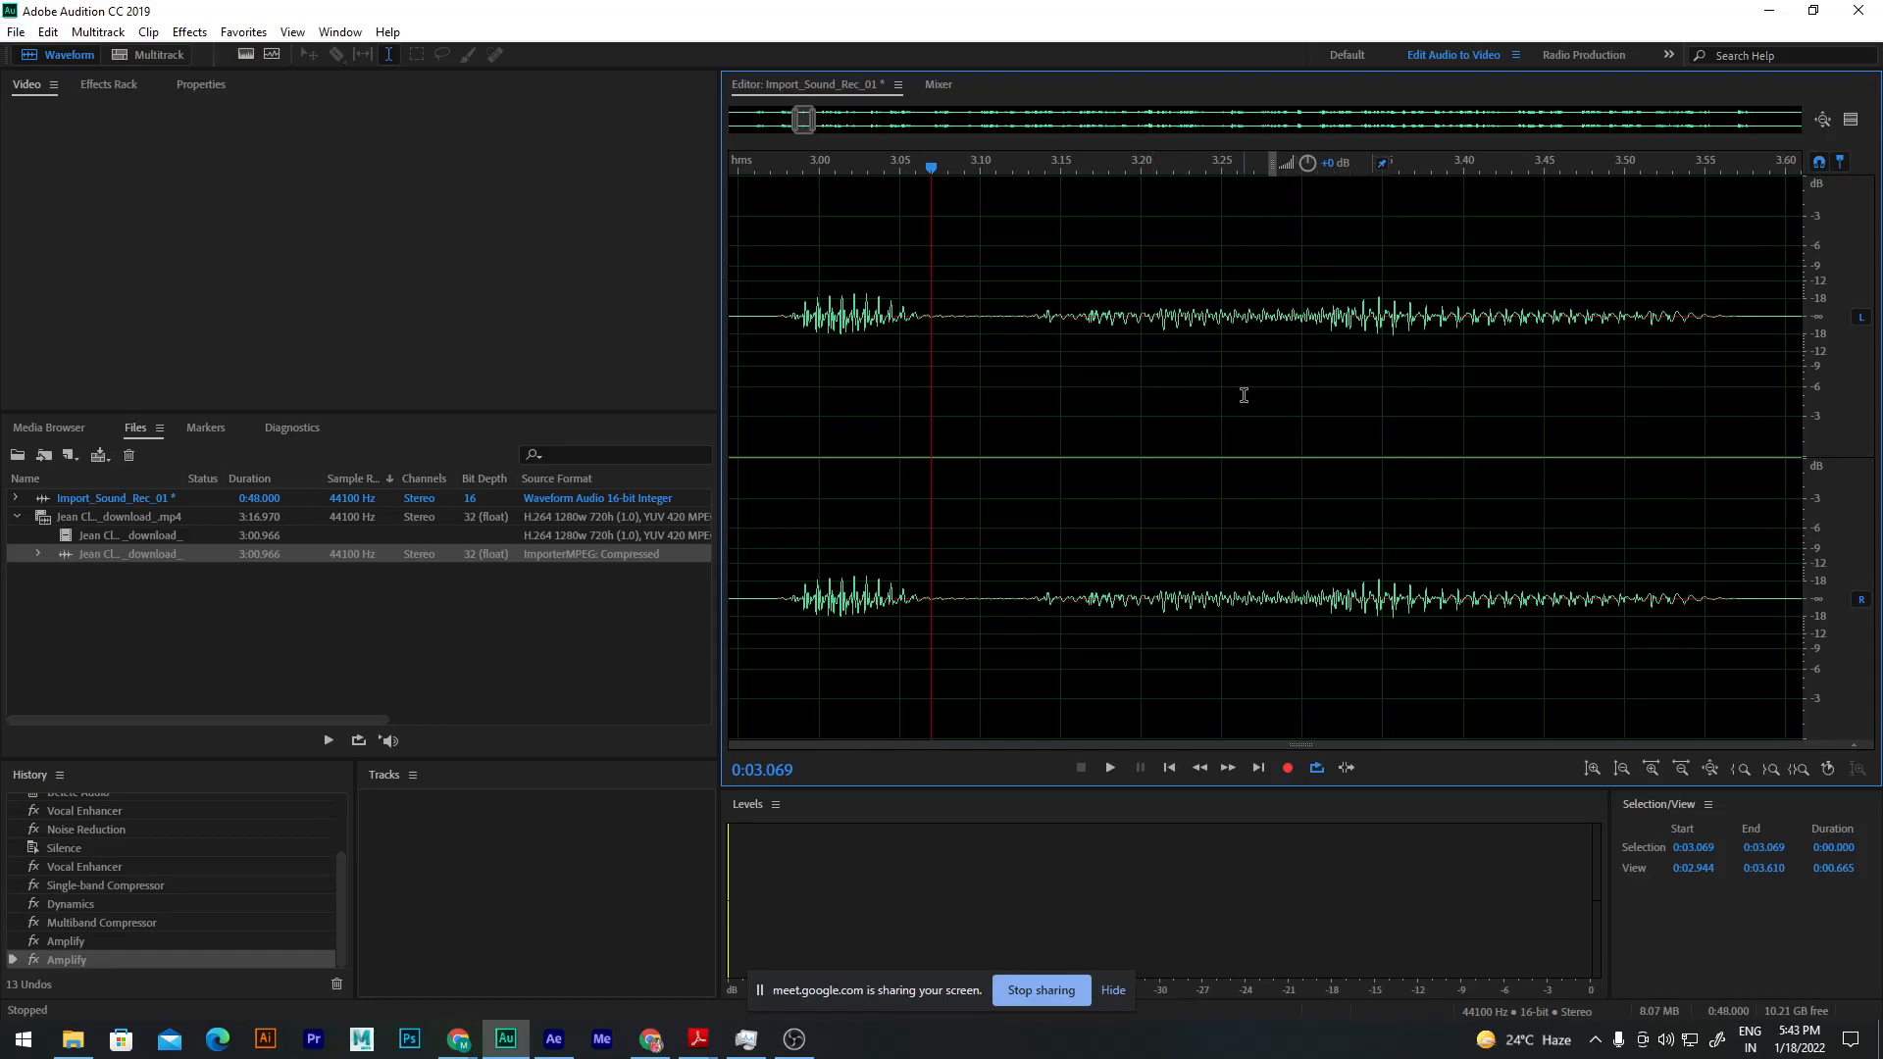
pyautogui.moveTo(1240, 396); pyautogui.dragTo(1060, 397)
pyautogui.click(1155, 393)
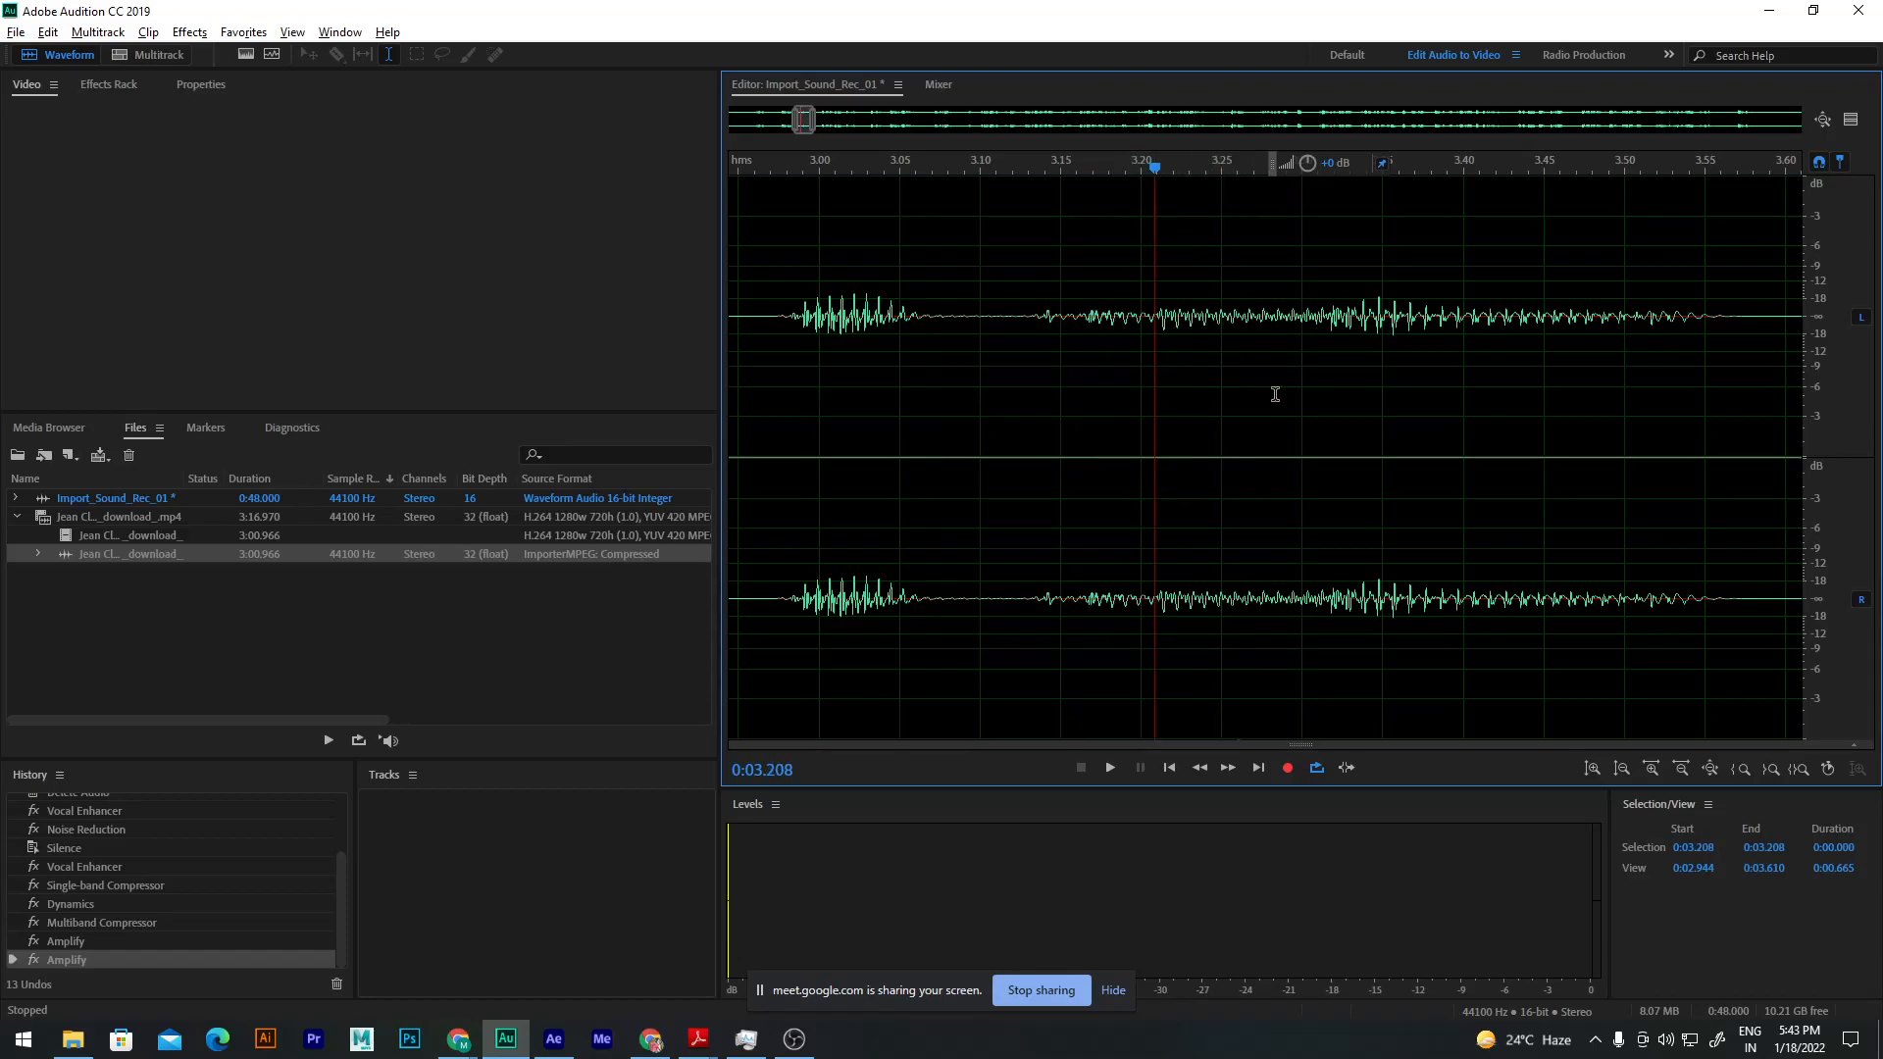
pyautogui.moveTo(1275, 394); pyautogui.dragTo(1222, 384)
pyautogui.moveTo(1203, 175); pyautogui.dragTo(824, 311)
pyautogui.press('space')
pyautogui.press('space')
# Step: Reduce the volume of the second phrase's fading tail from 0:03.500 to 0:03.600
pyautogui.scroll(-4, 1063, 395)
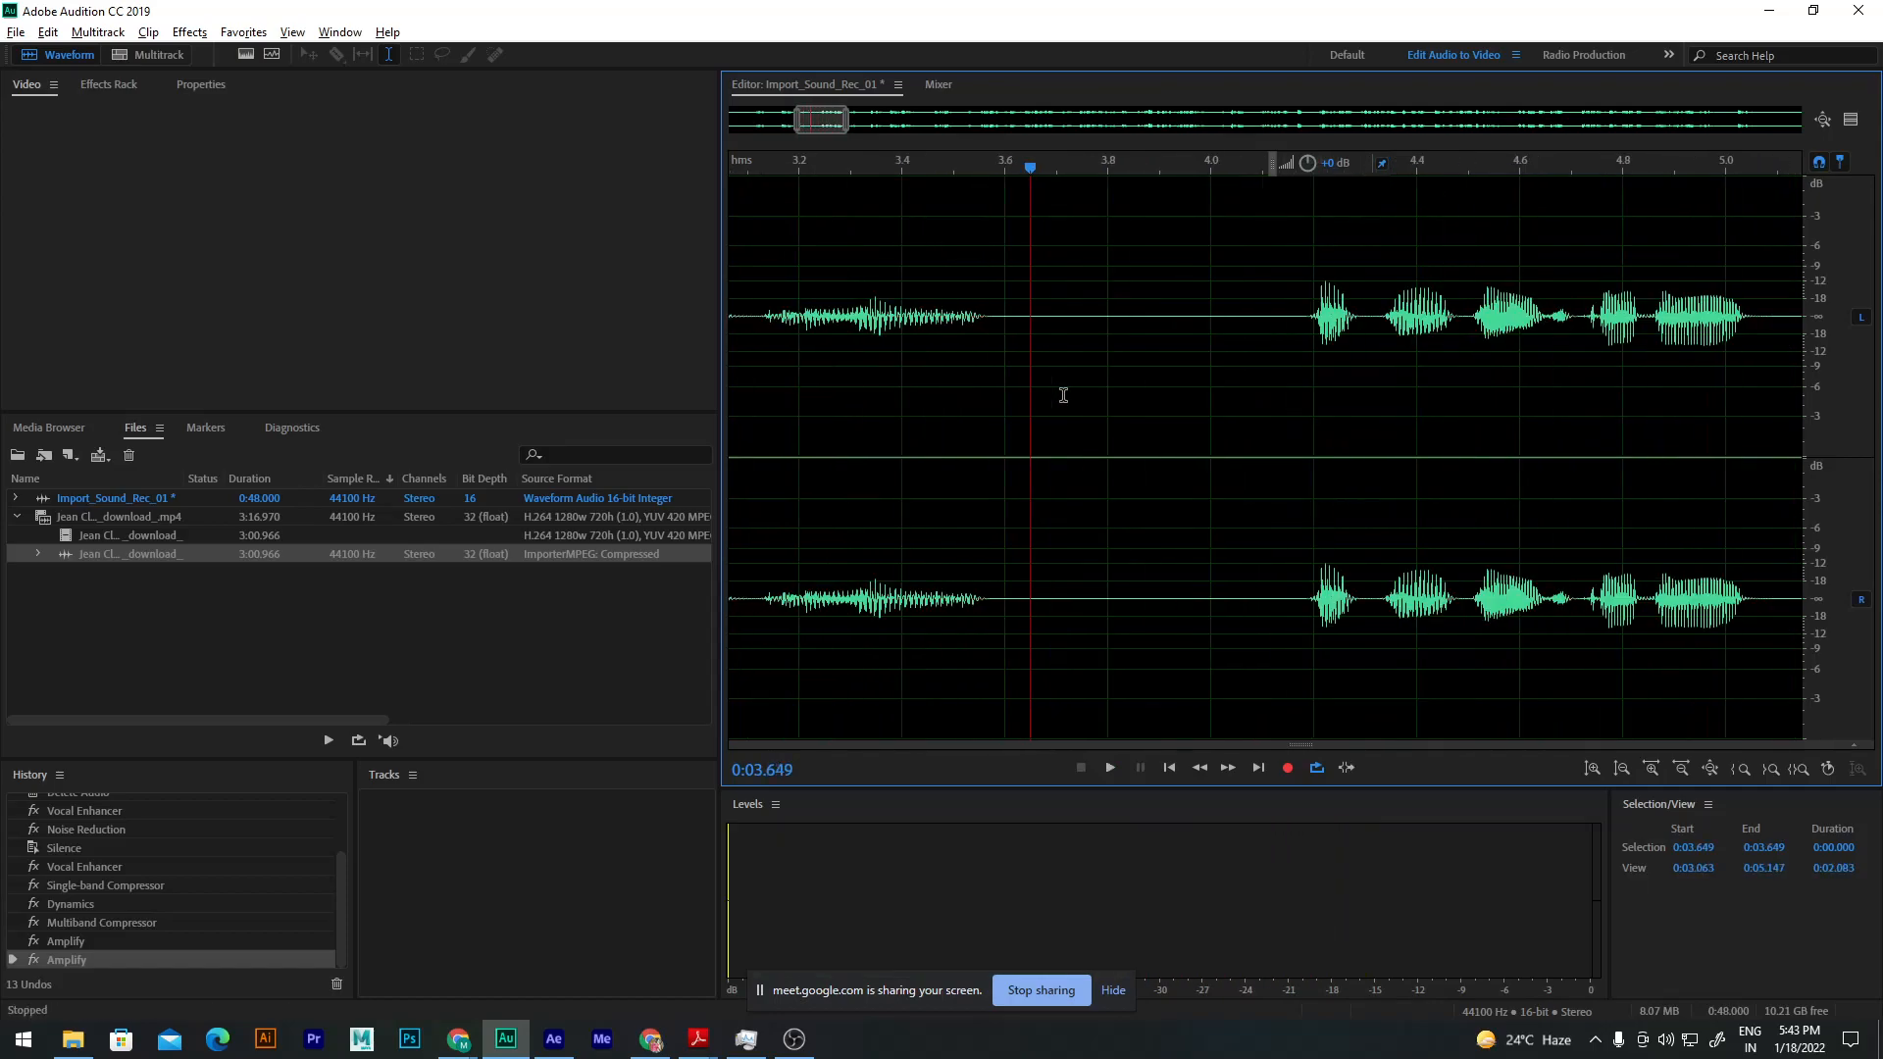
pyautogui.scroll(3, 883, 321)
pyautogui.scroll(2, 954, 290)
pyautogui.moveTo(987, 170); pyautogui.dragTo(1309, 274)
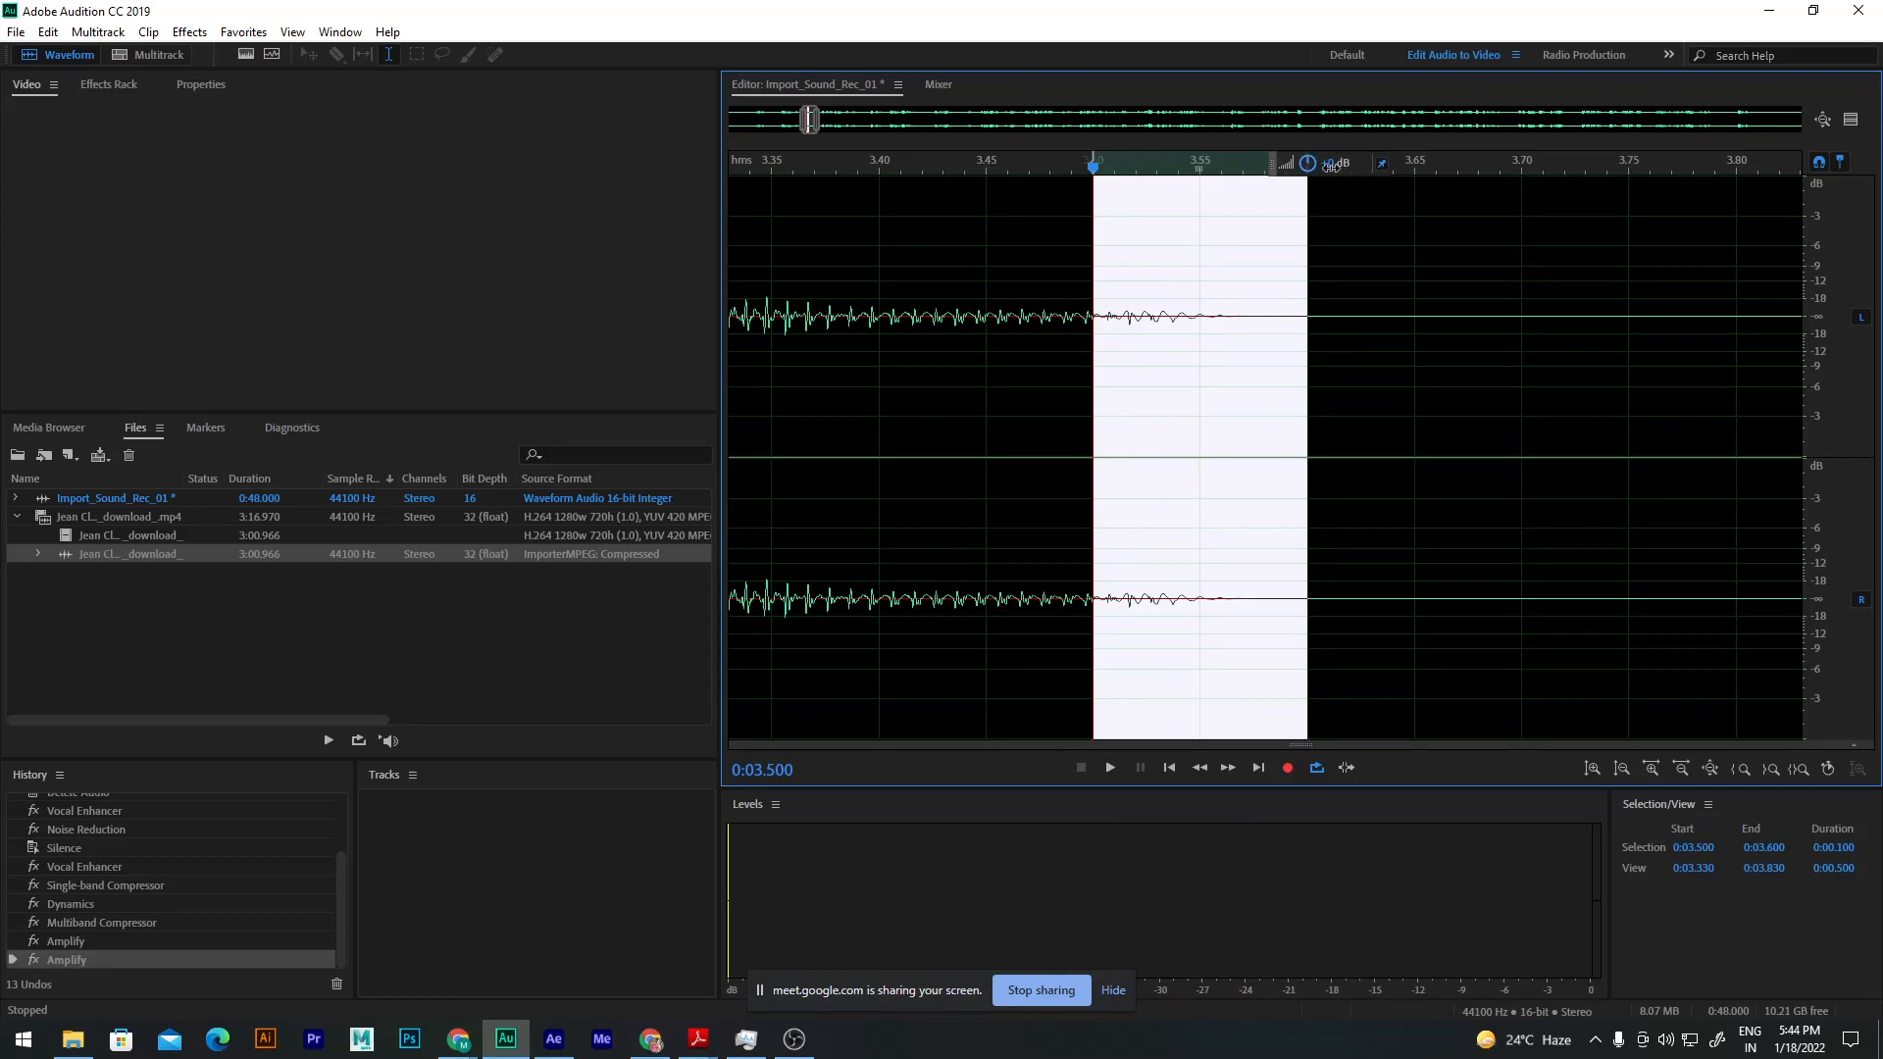
pyautogui.click(1096, 263)
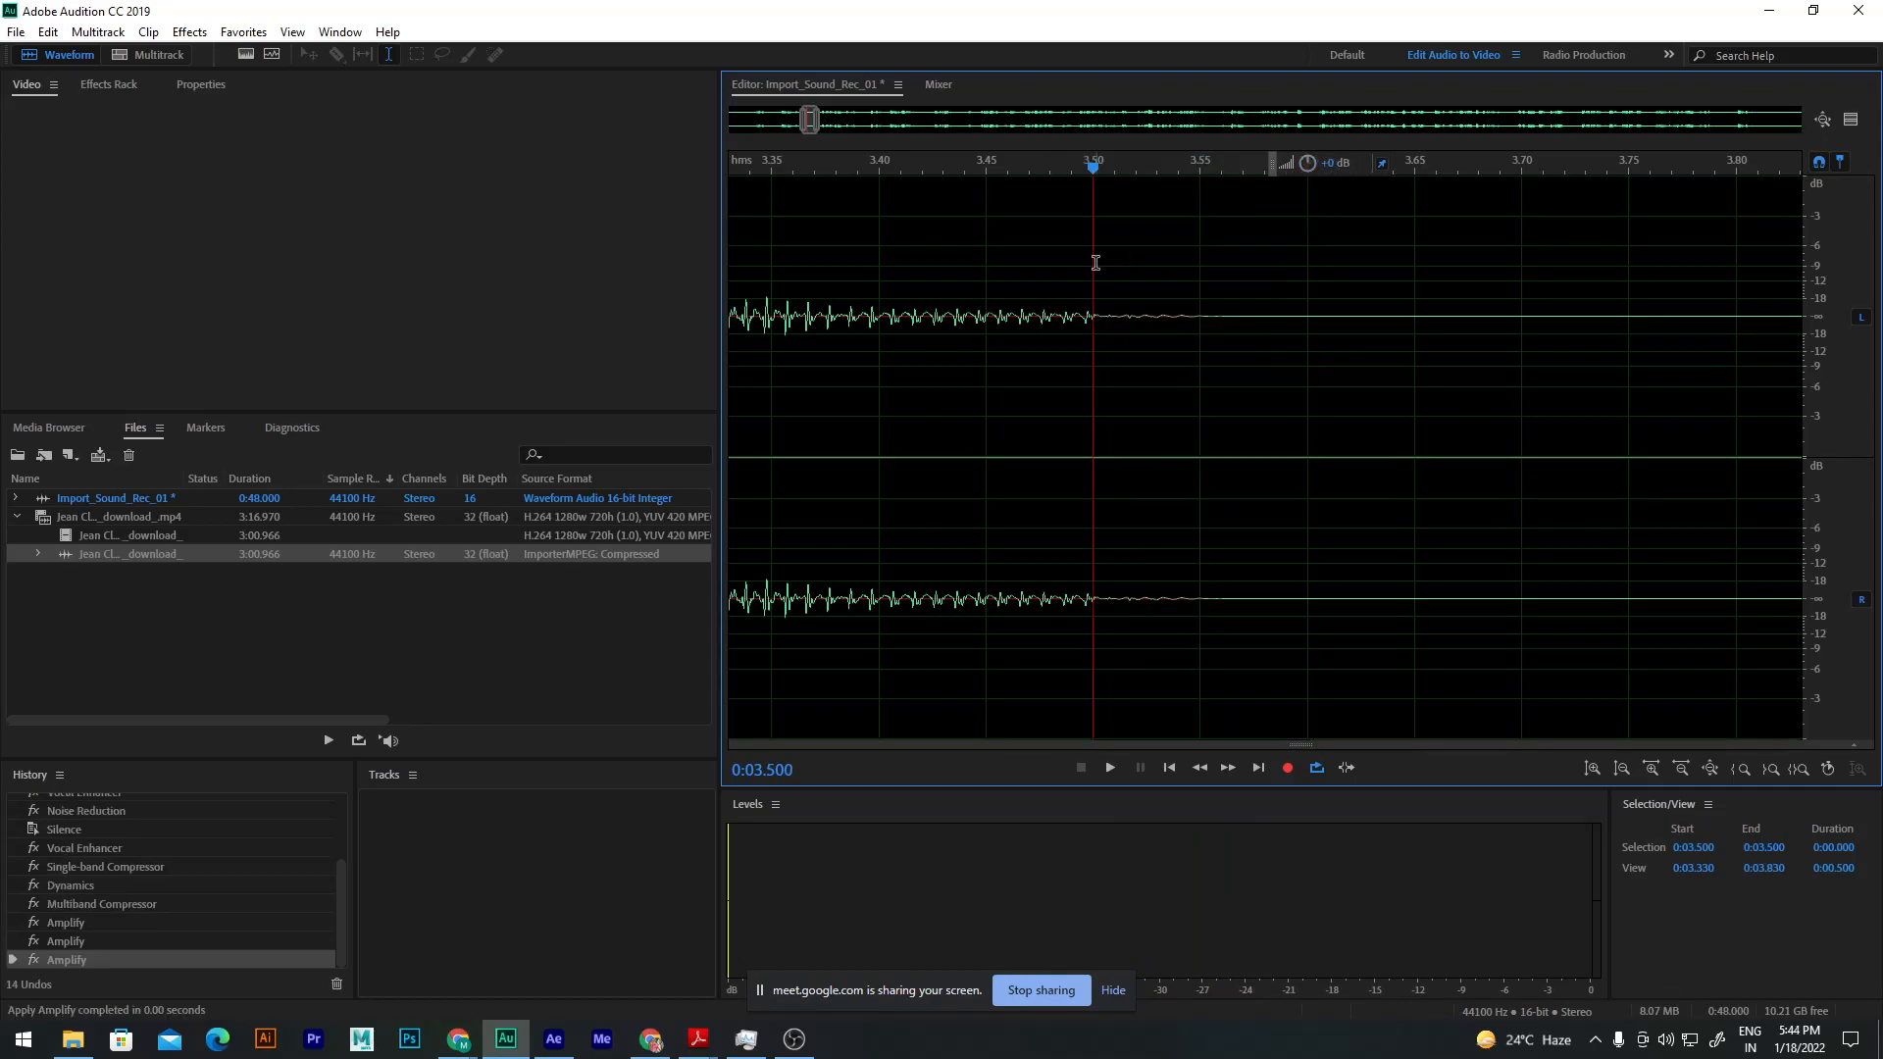
# Step: Play back the end of the second phrase to check its quieter tail
pyautogui.moveTo(1092, 170); pyautogui.dragTo(910, 188)
pyautogui.press('space')
pyautogui.press('space')
pyautogui.scroll(-4, 1069, 284)
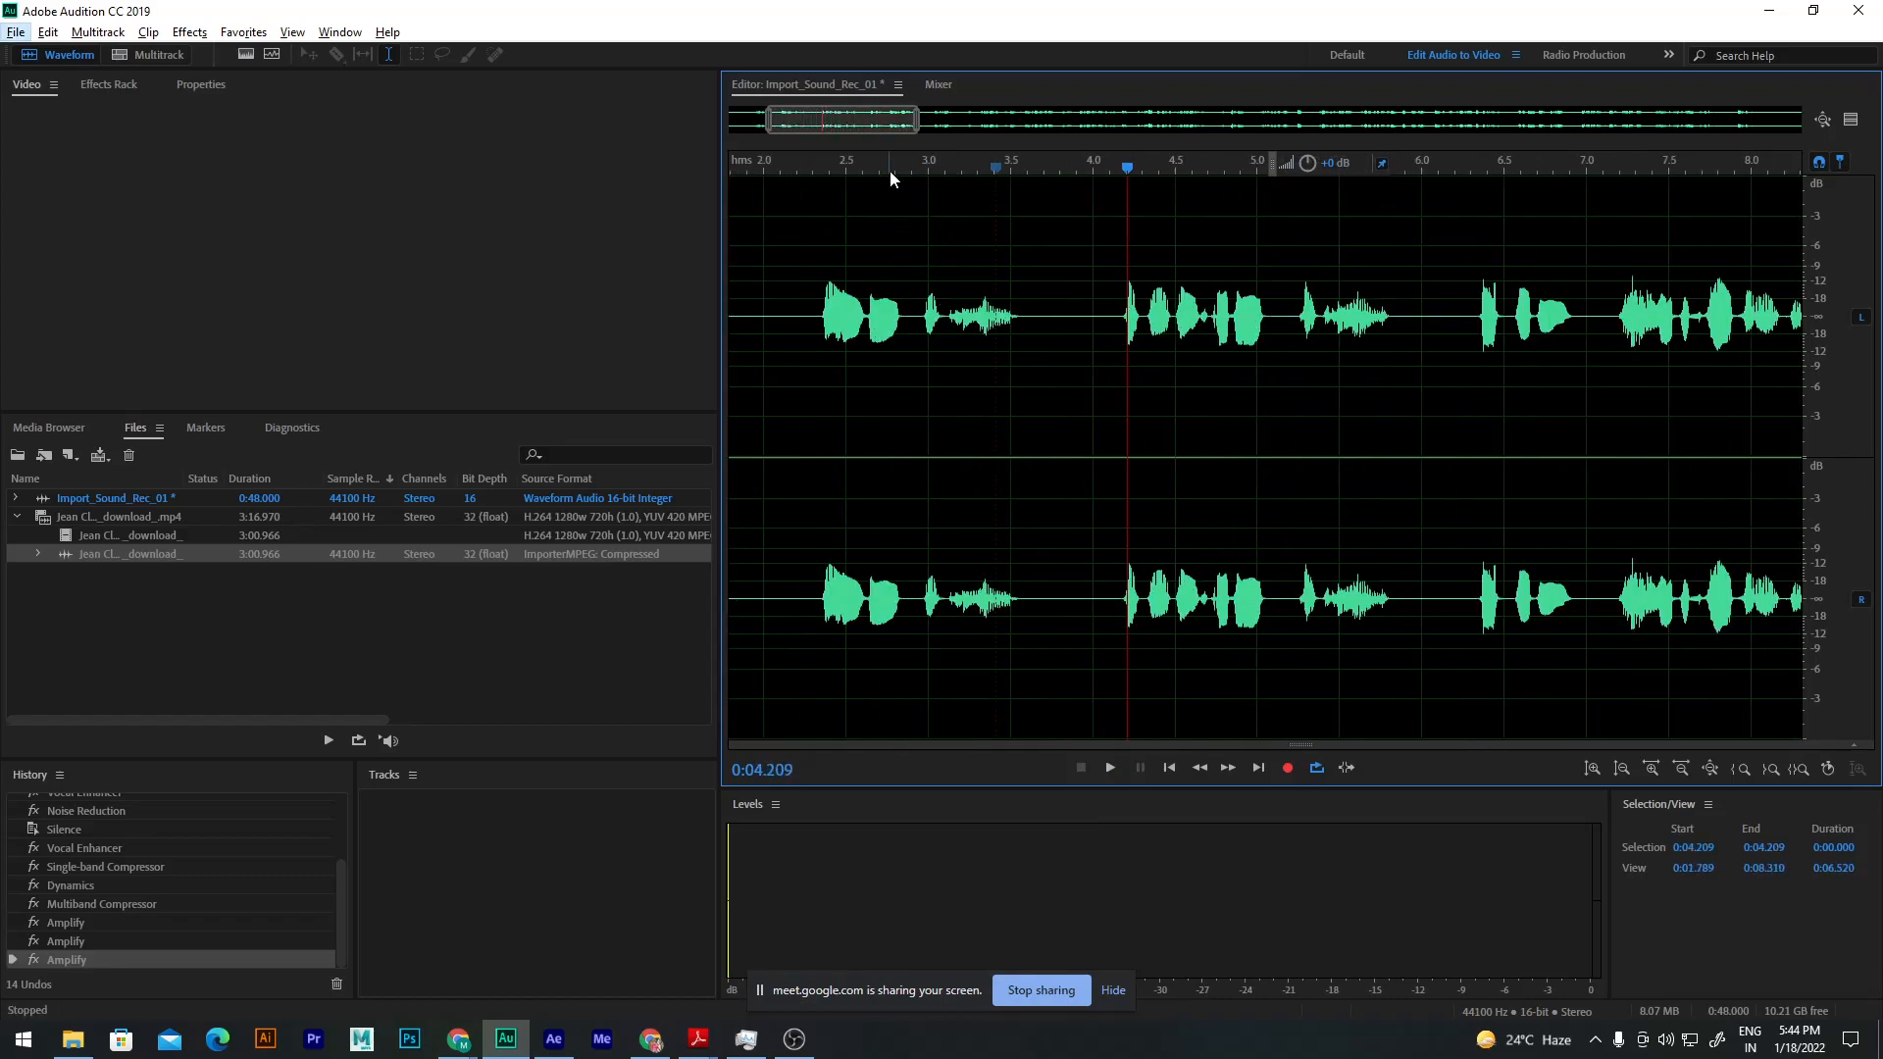
# Step: Play back the end of the second phrase from about 0:02.850 and compare its level with the surrounding phrases
pyautogui.press('space')
pyautogui.press('space')
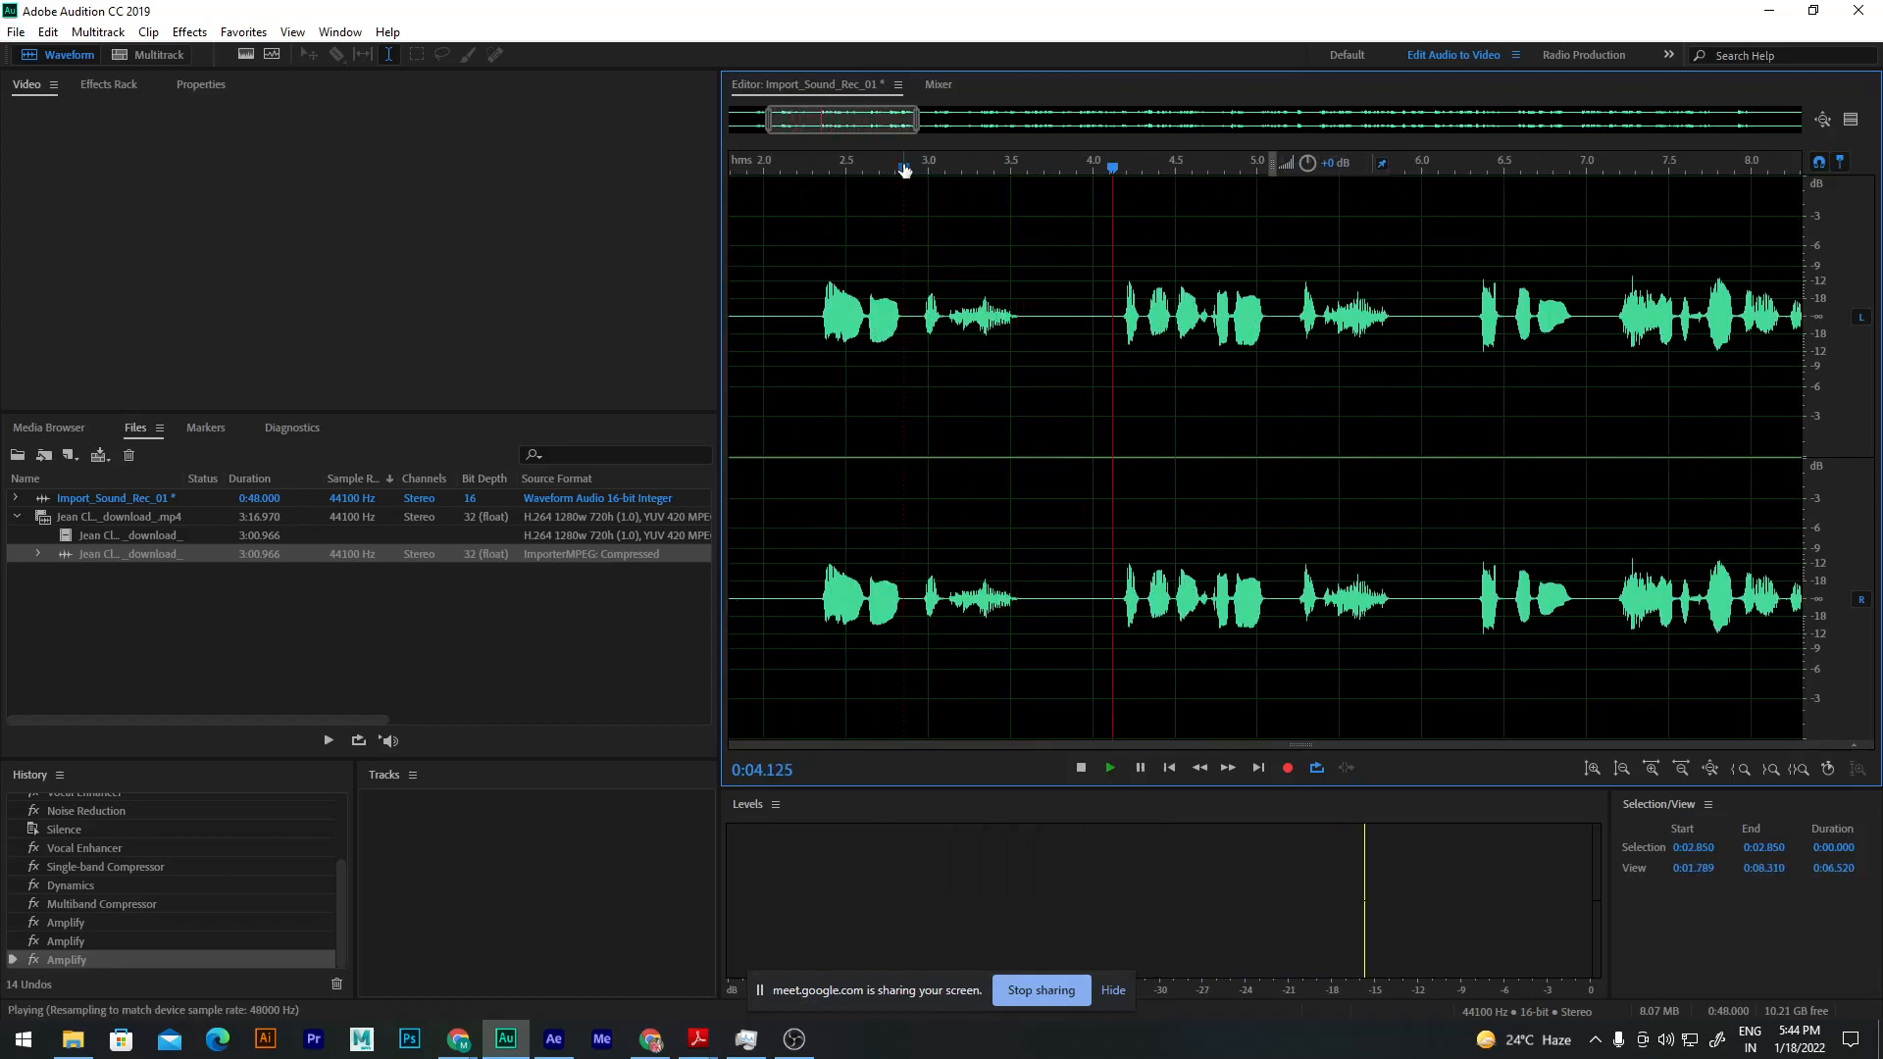
pyautogui.scroll(6, 1135, 287)
pyautogui.scroll(-8, 1128, 289)
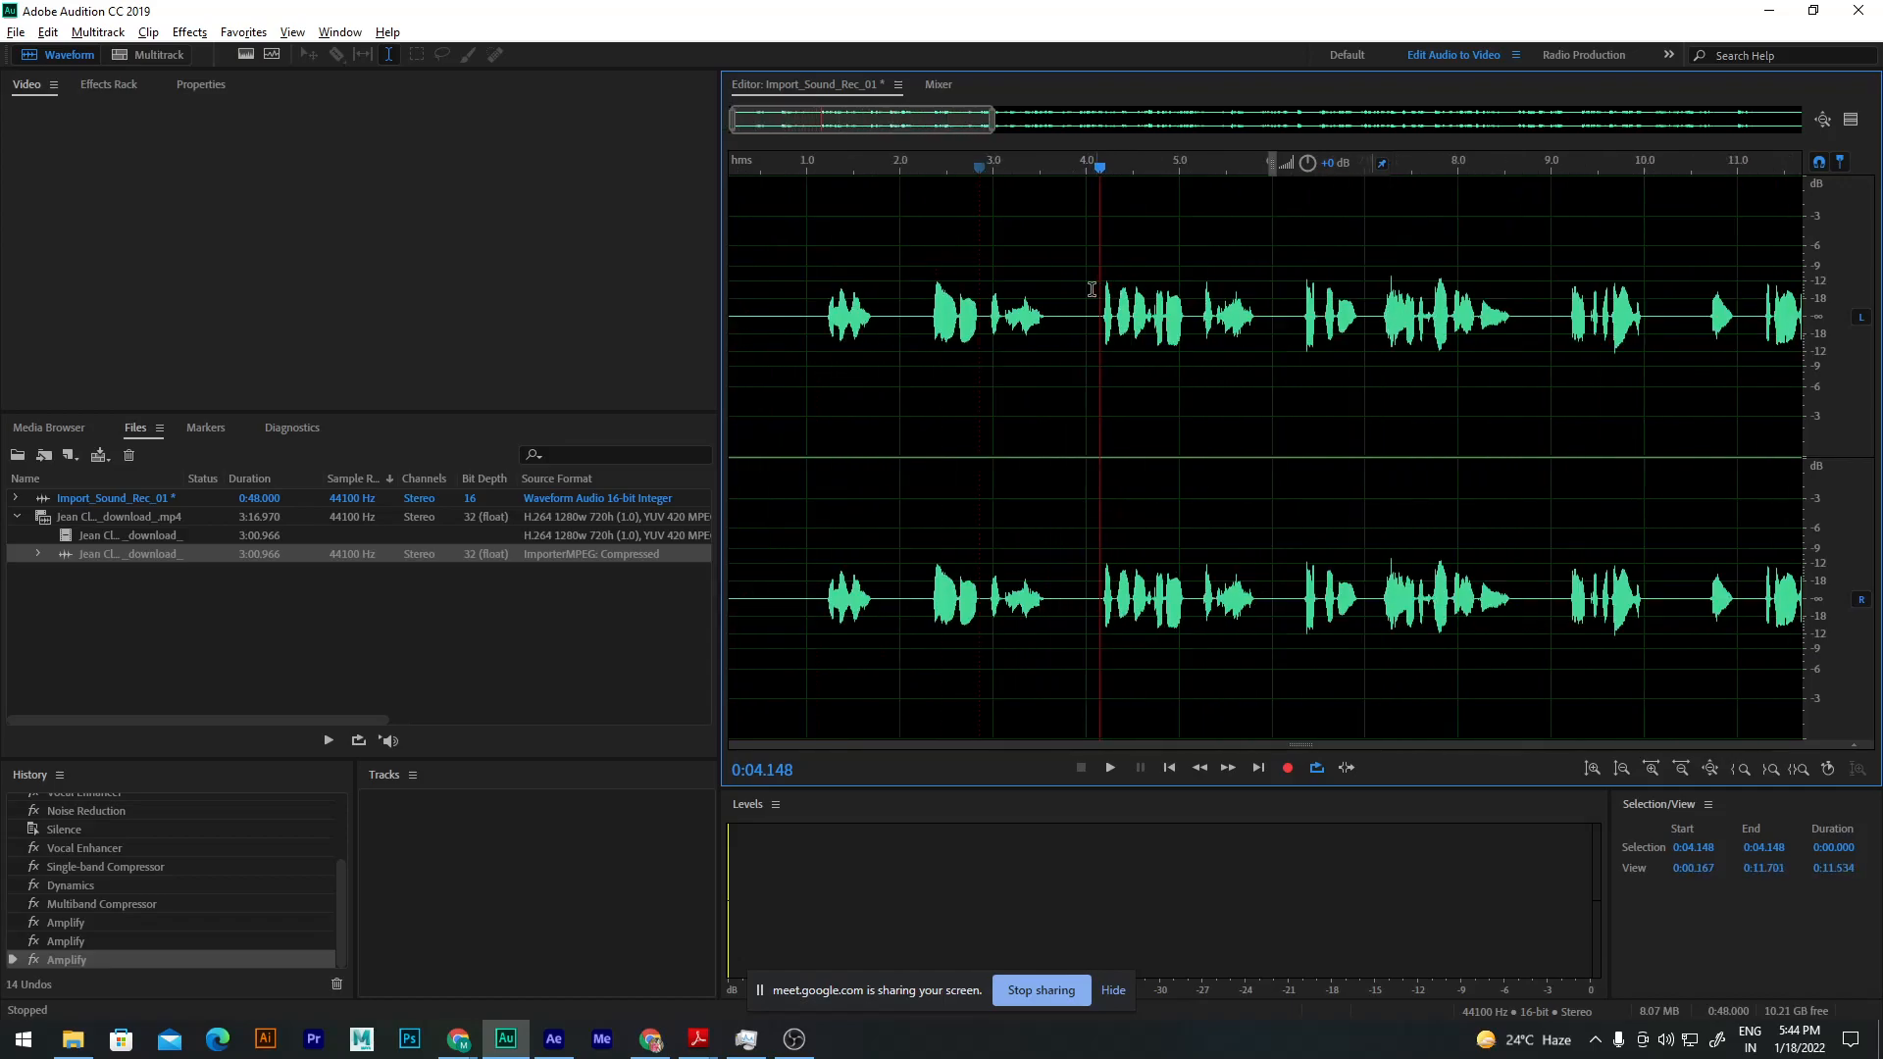
pyautogui.scroll(6, 957, 285)
pyautogui.scroll(-5, 1112, 281)
pyautogui.press('alt')
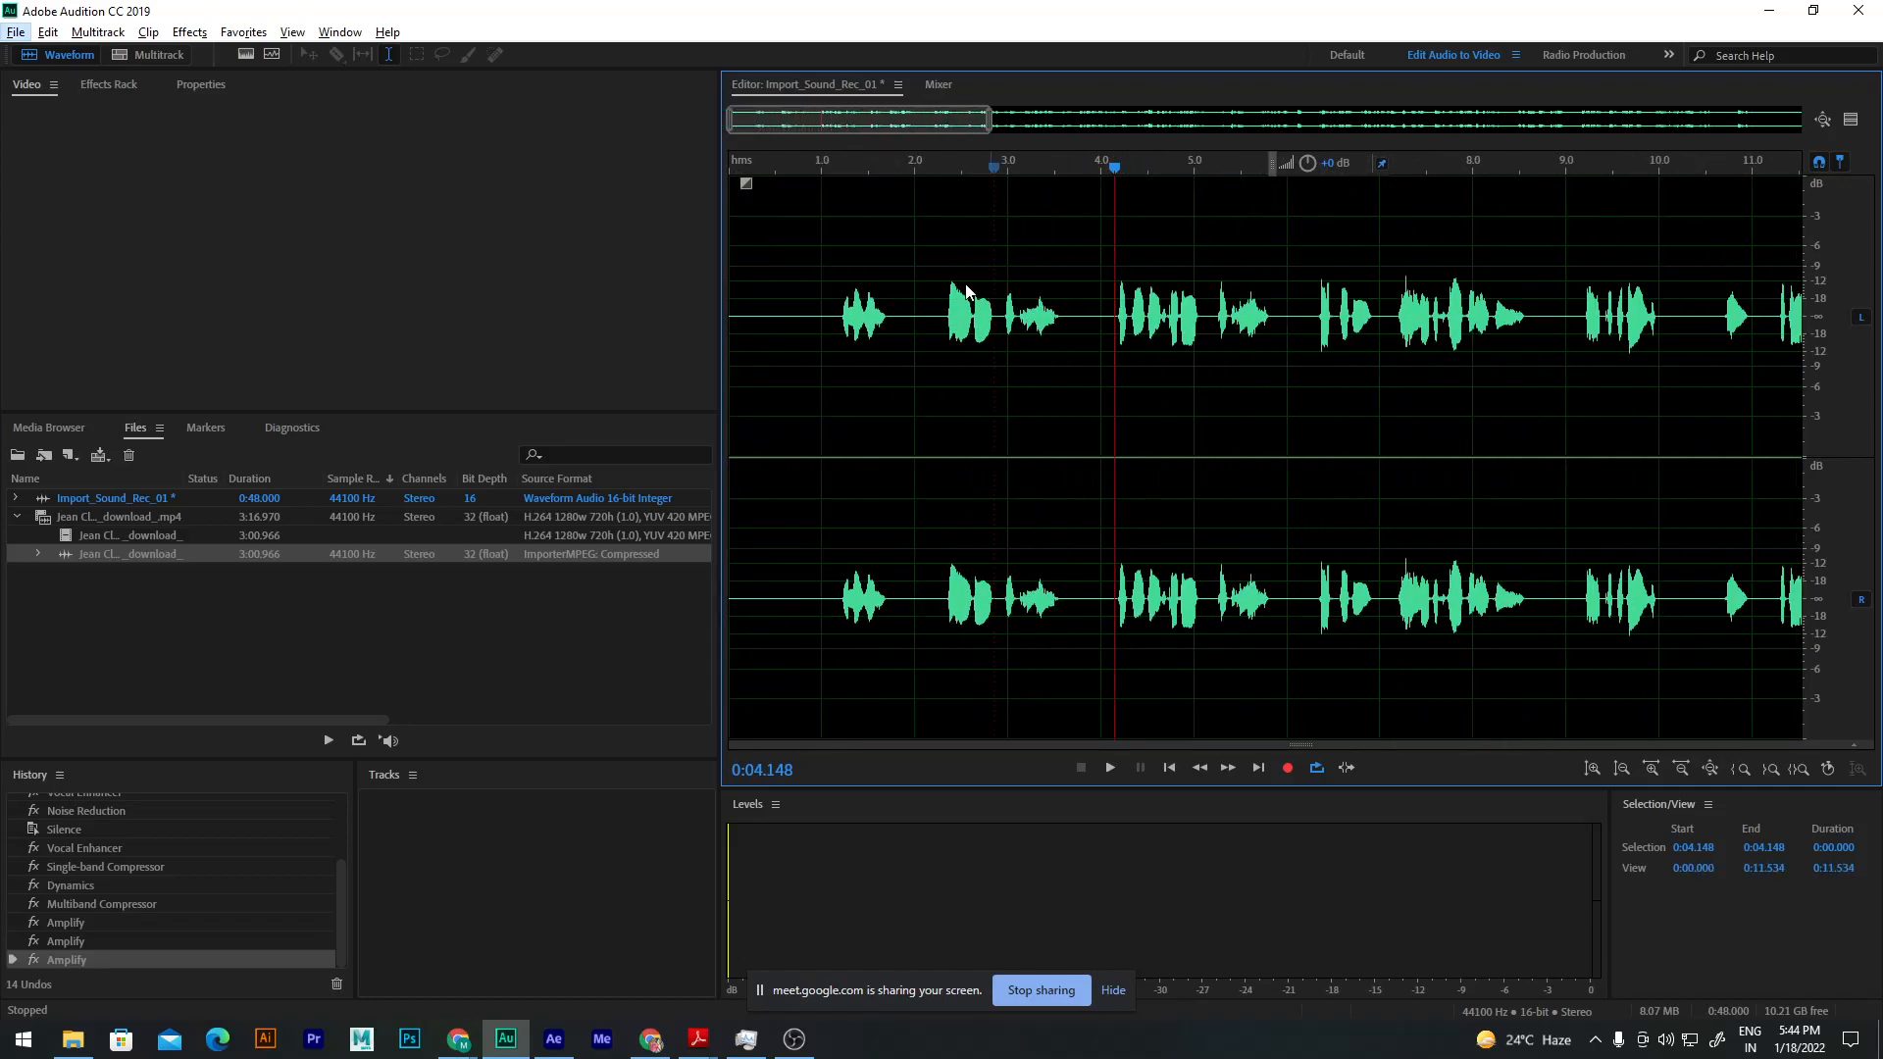
# Step: Amplify the whole second phrase from 0:02.000 to 0:04.000 by 3 dB
pyautogui.click(922, 272)
pyautogui.moveTo(919, 272); pyautogui.dragTo(1097, 289)
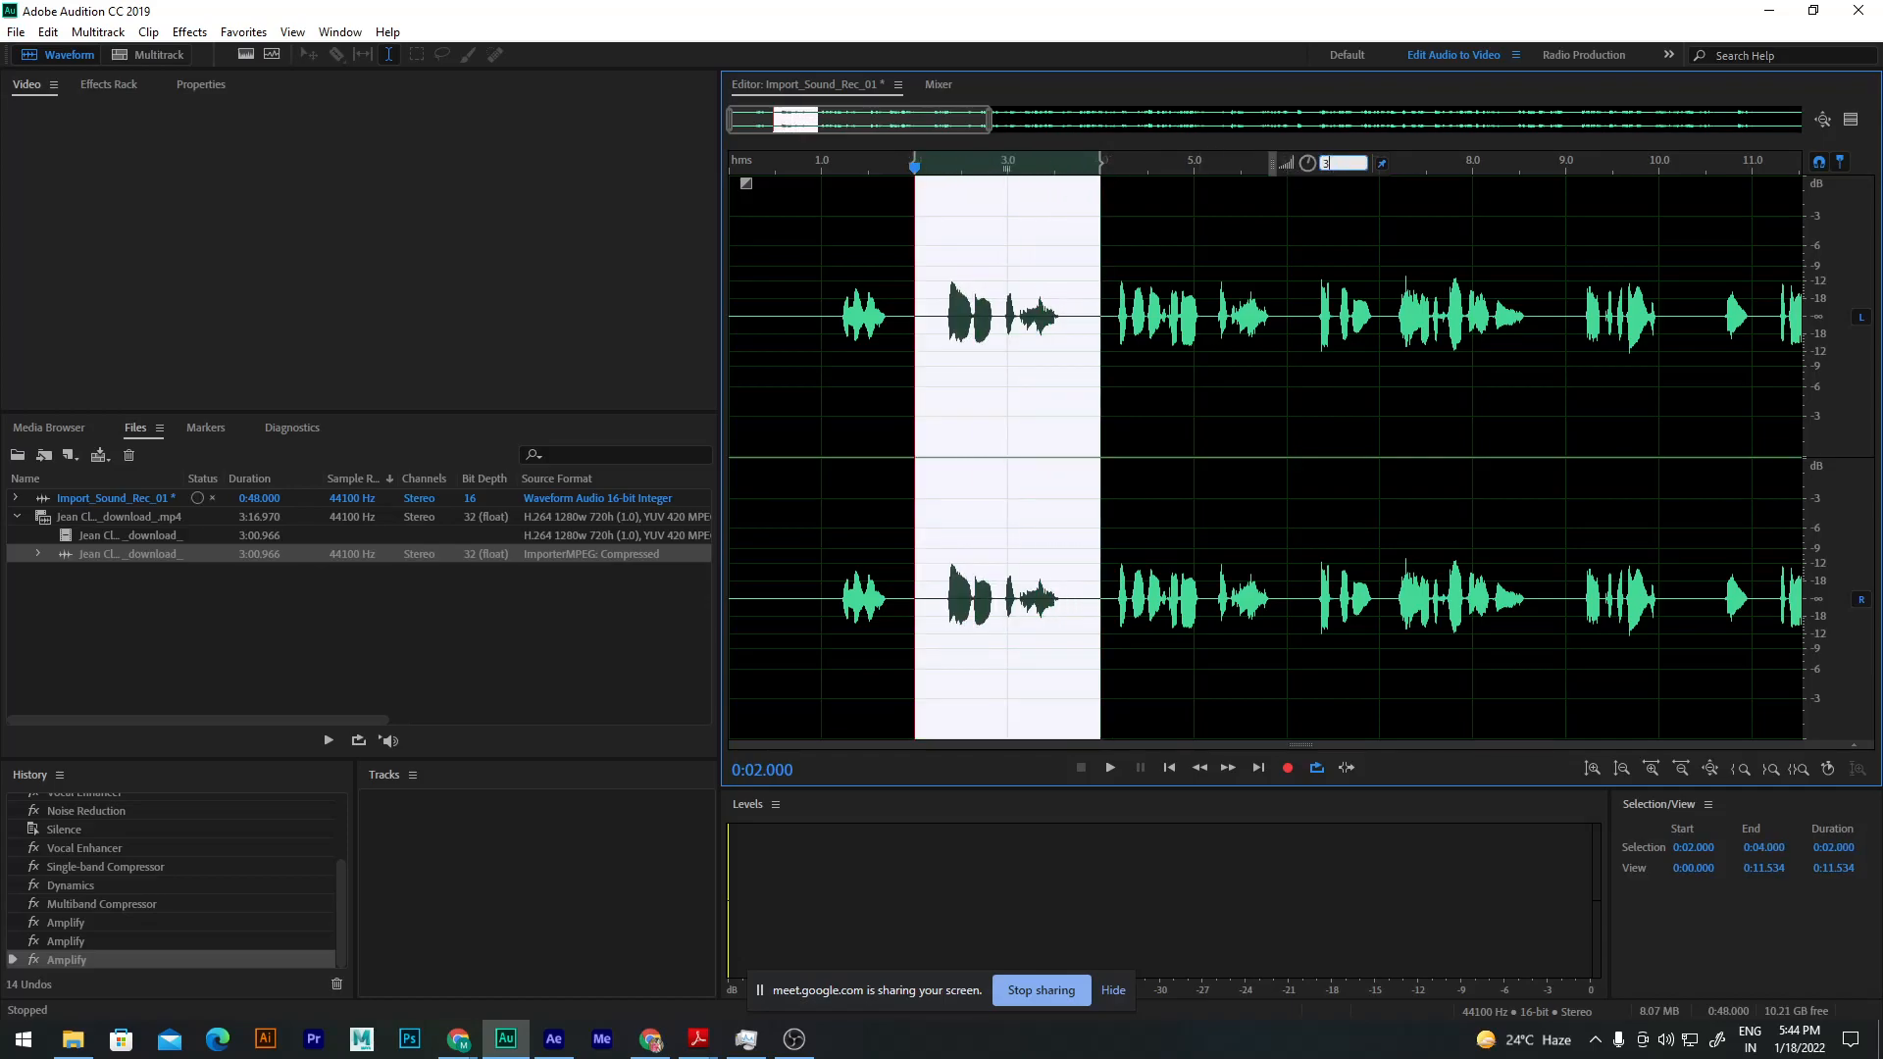
pyautogui.write('3')
pyautogui.press('Return')
pyautogui.click(993, 222)
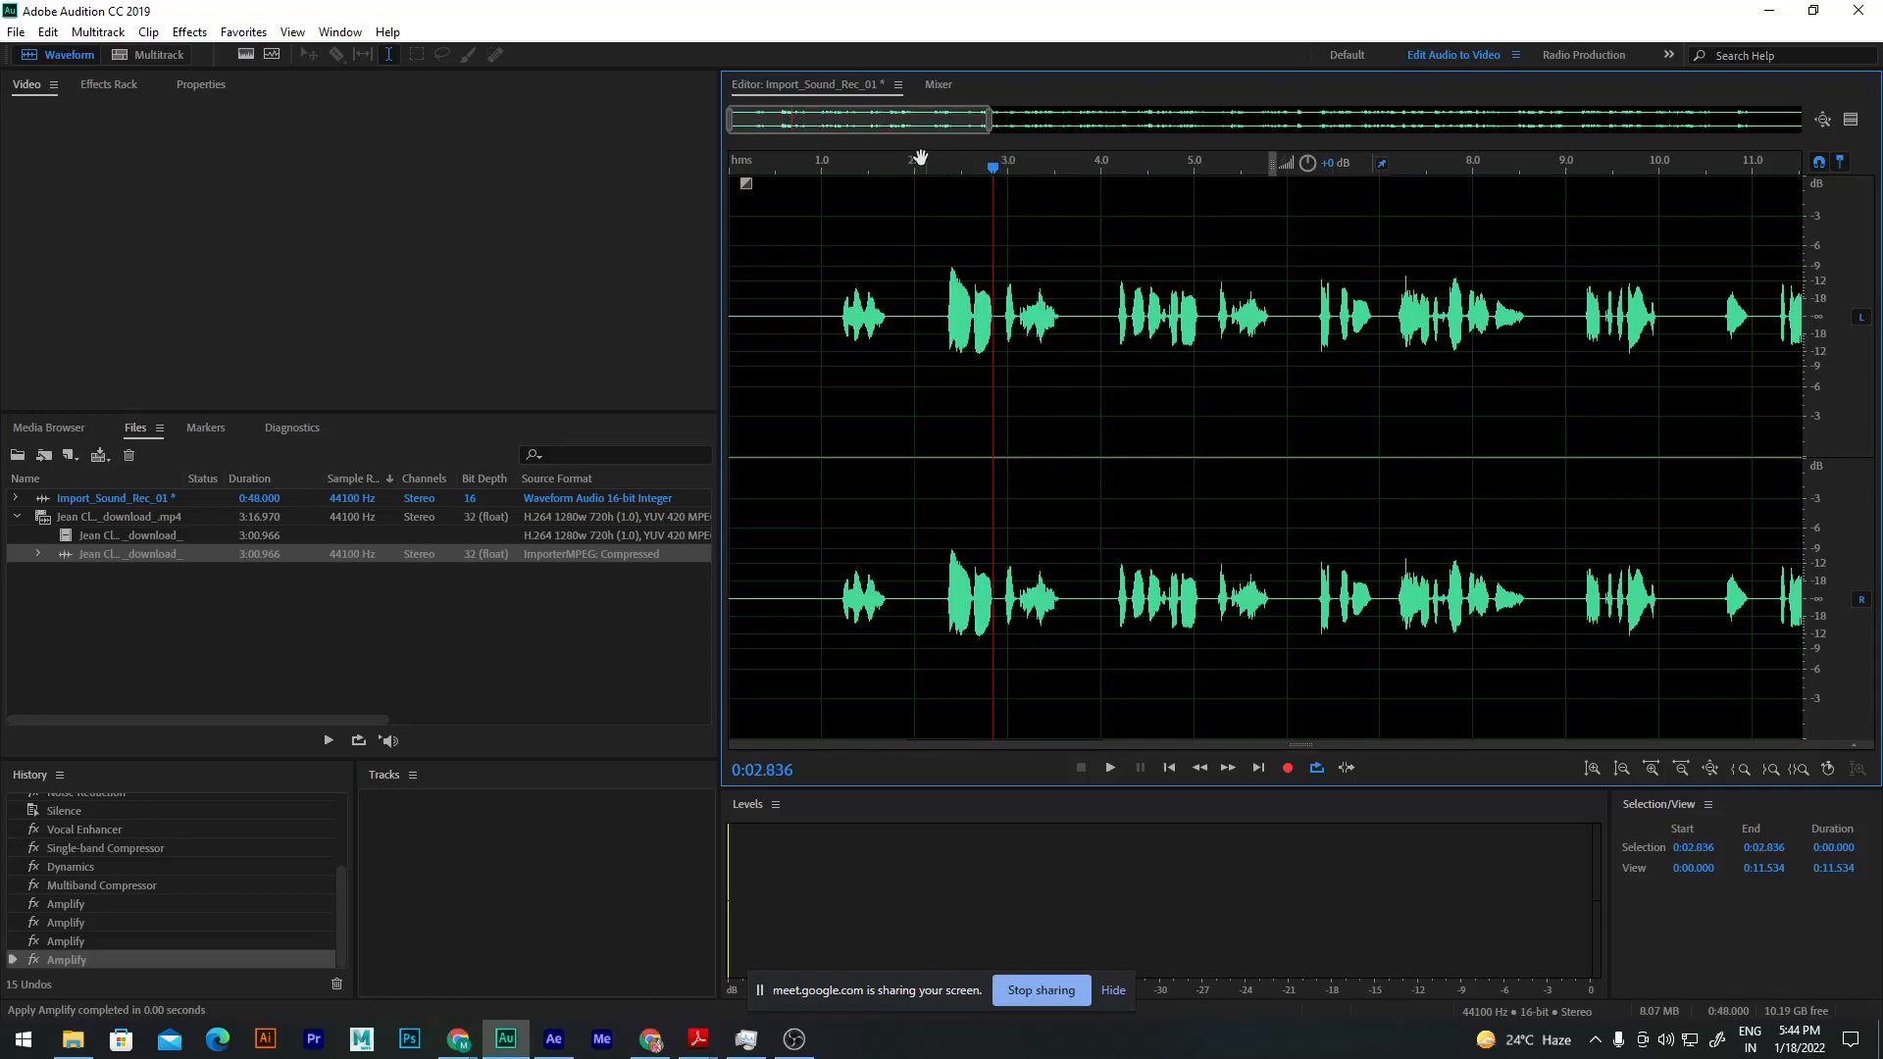
# Step: Play the recording from its beginning to check the louder second phrase against its neighbours
pyautogui.moveTo(808, 174); pyautogui.dragTo(736, 176)
pyautogui.press('space')
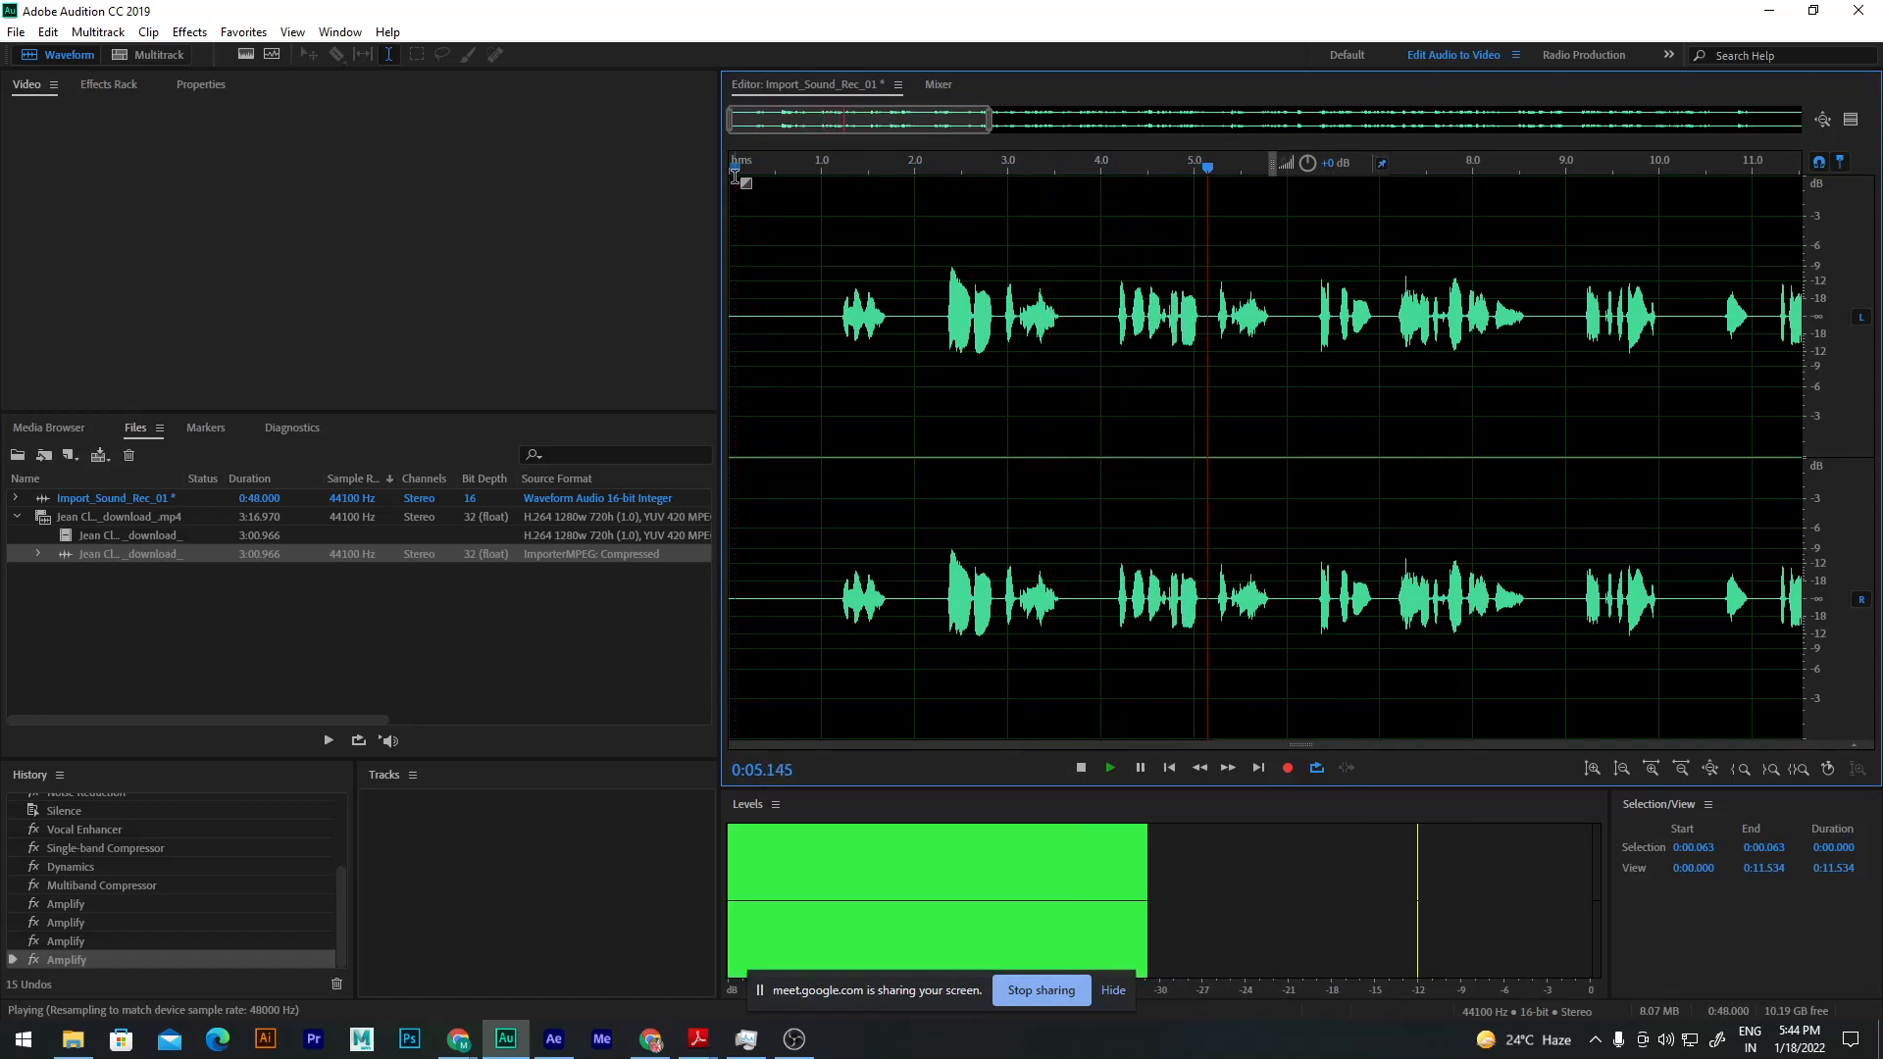
pyautogui.press('space')
# Step: Lower the volume of the faint noise between 0:04.650 and 0:04.750 in the third phrase until it is silent
pyautogui.scroll(6, 1244, 382)
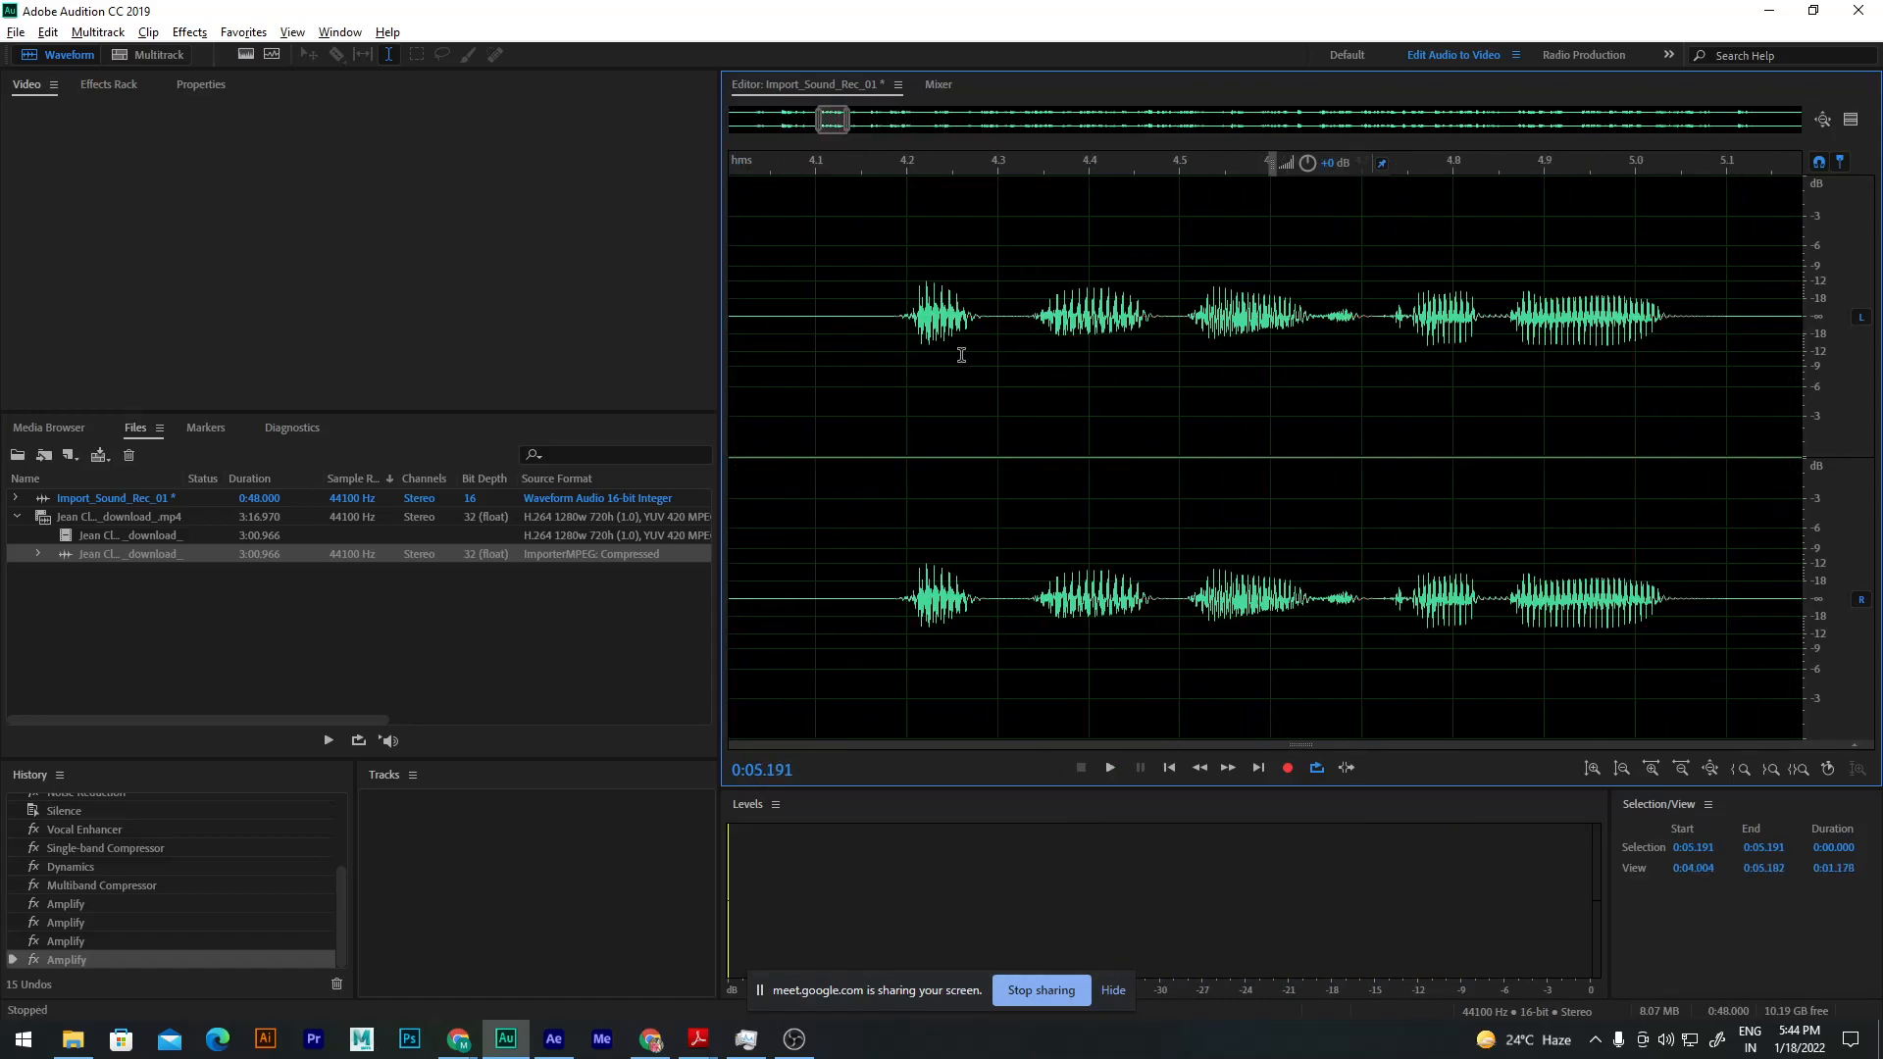
pyautogui.moveTo(898, 173); pyautogui.dragTo(1384, 289)
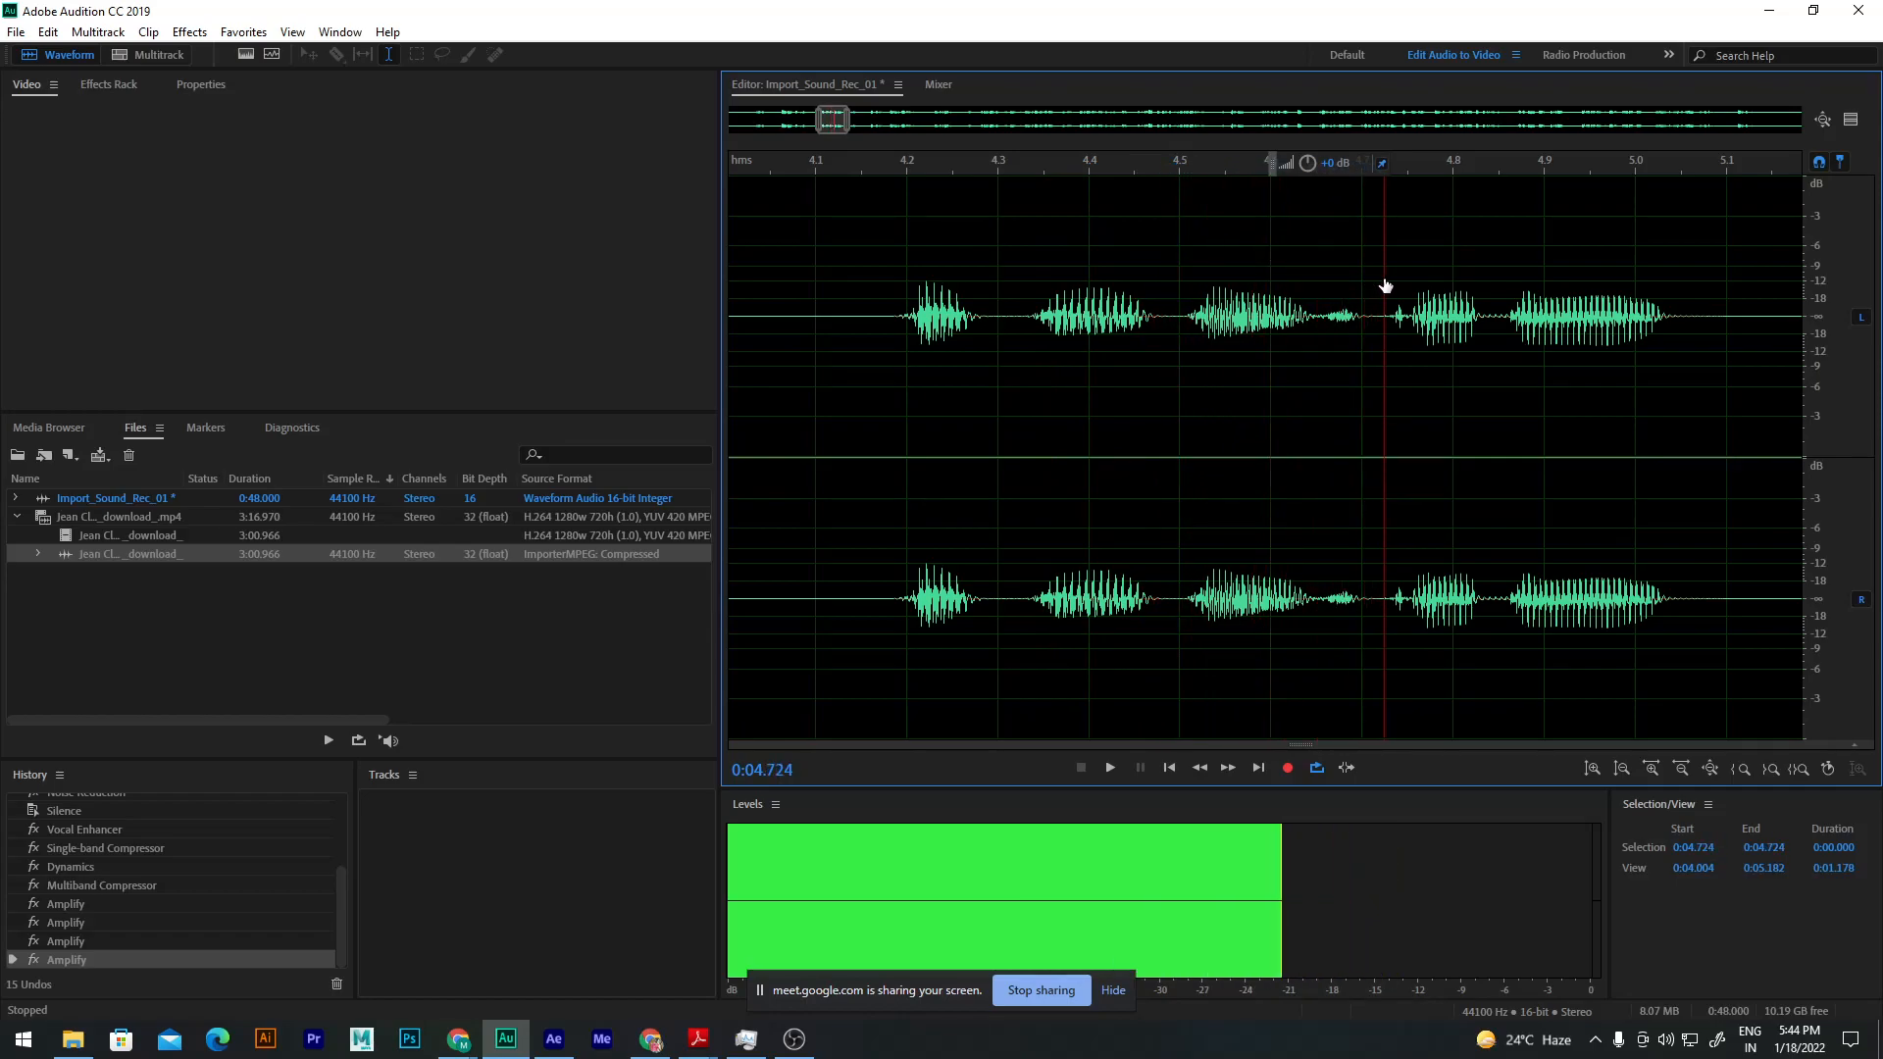
pyautogui.scroll(2, 1378, 324)
pyautogui.scroll(2, 1378, 325)
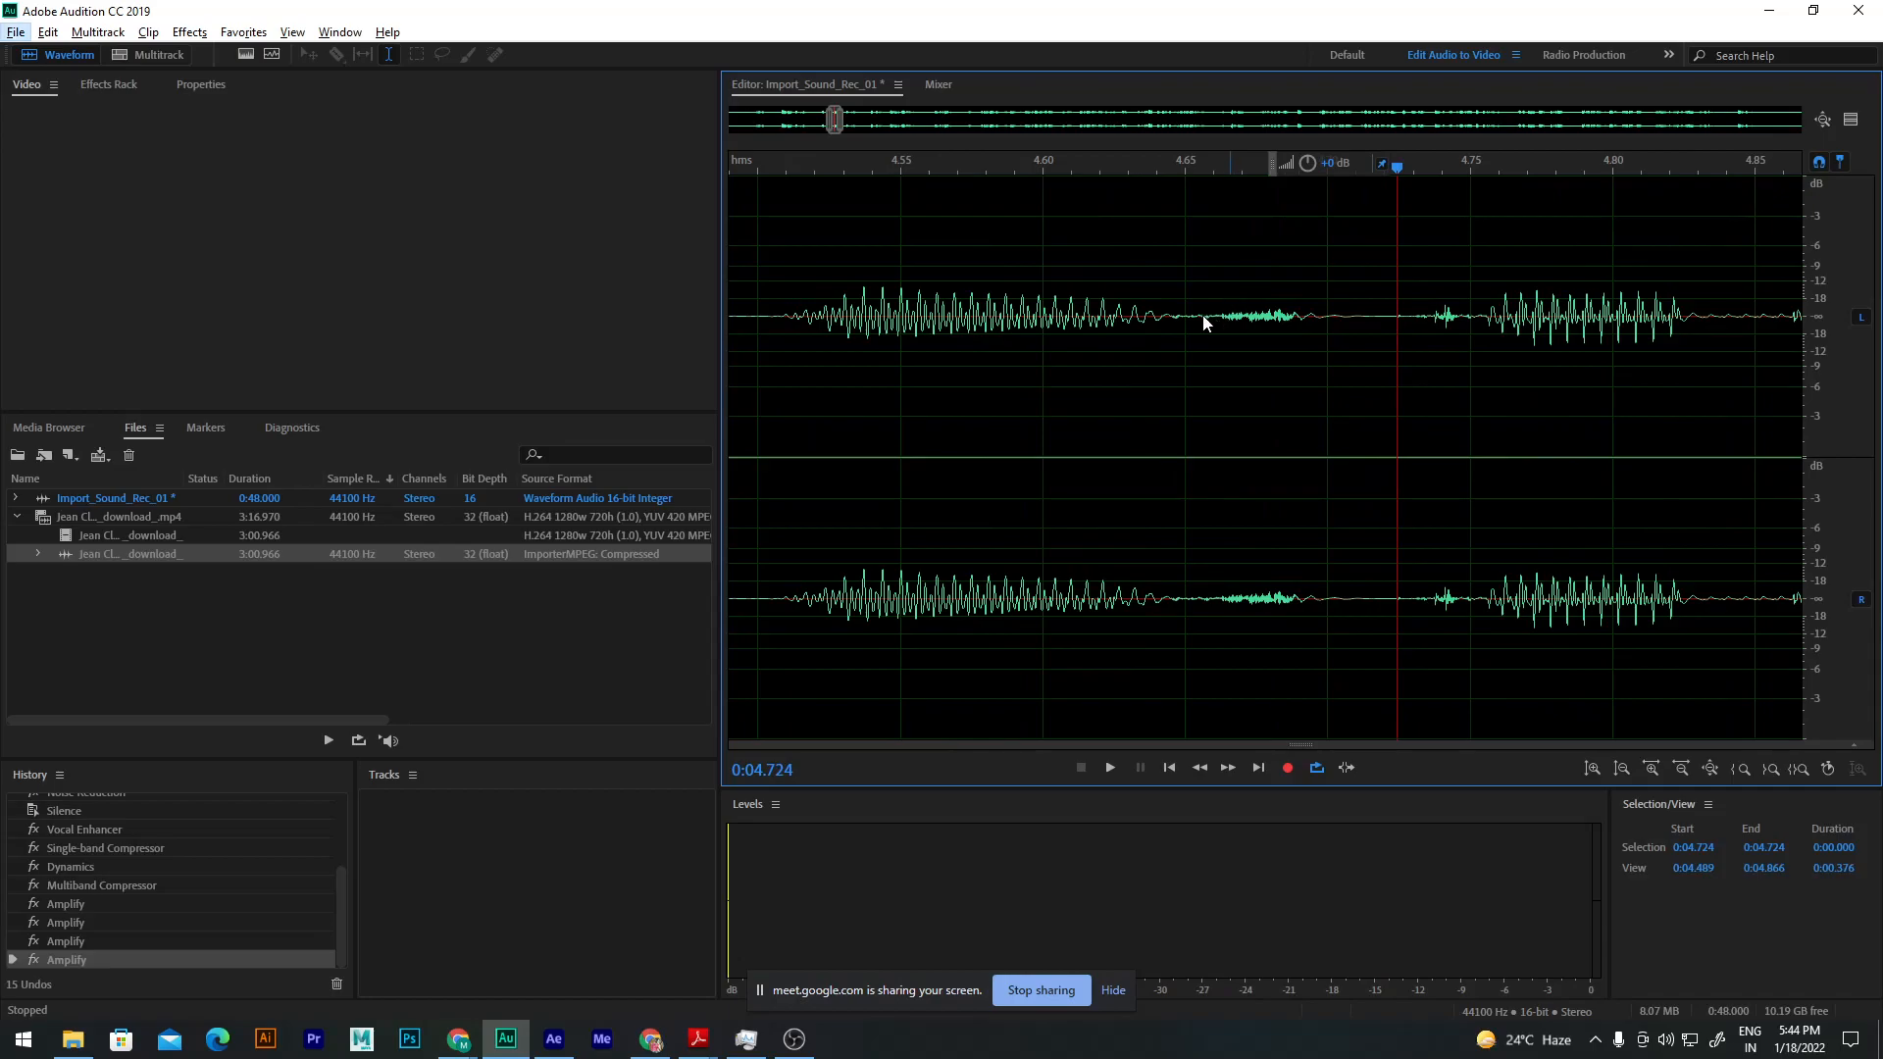
pyautogui.moveTo(1189, 313); pyautogui.dragTo(1473, 355)
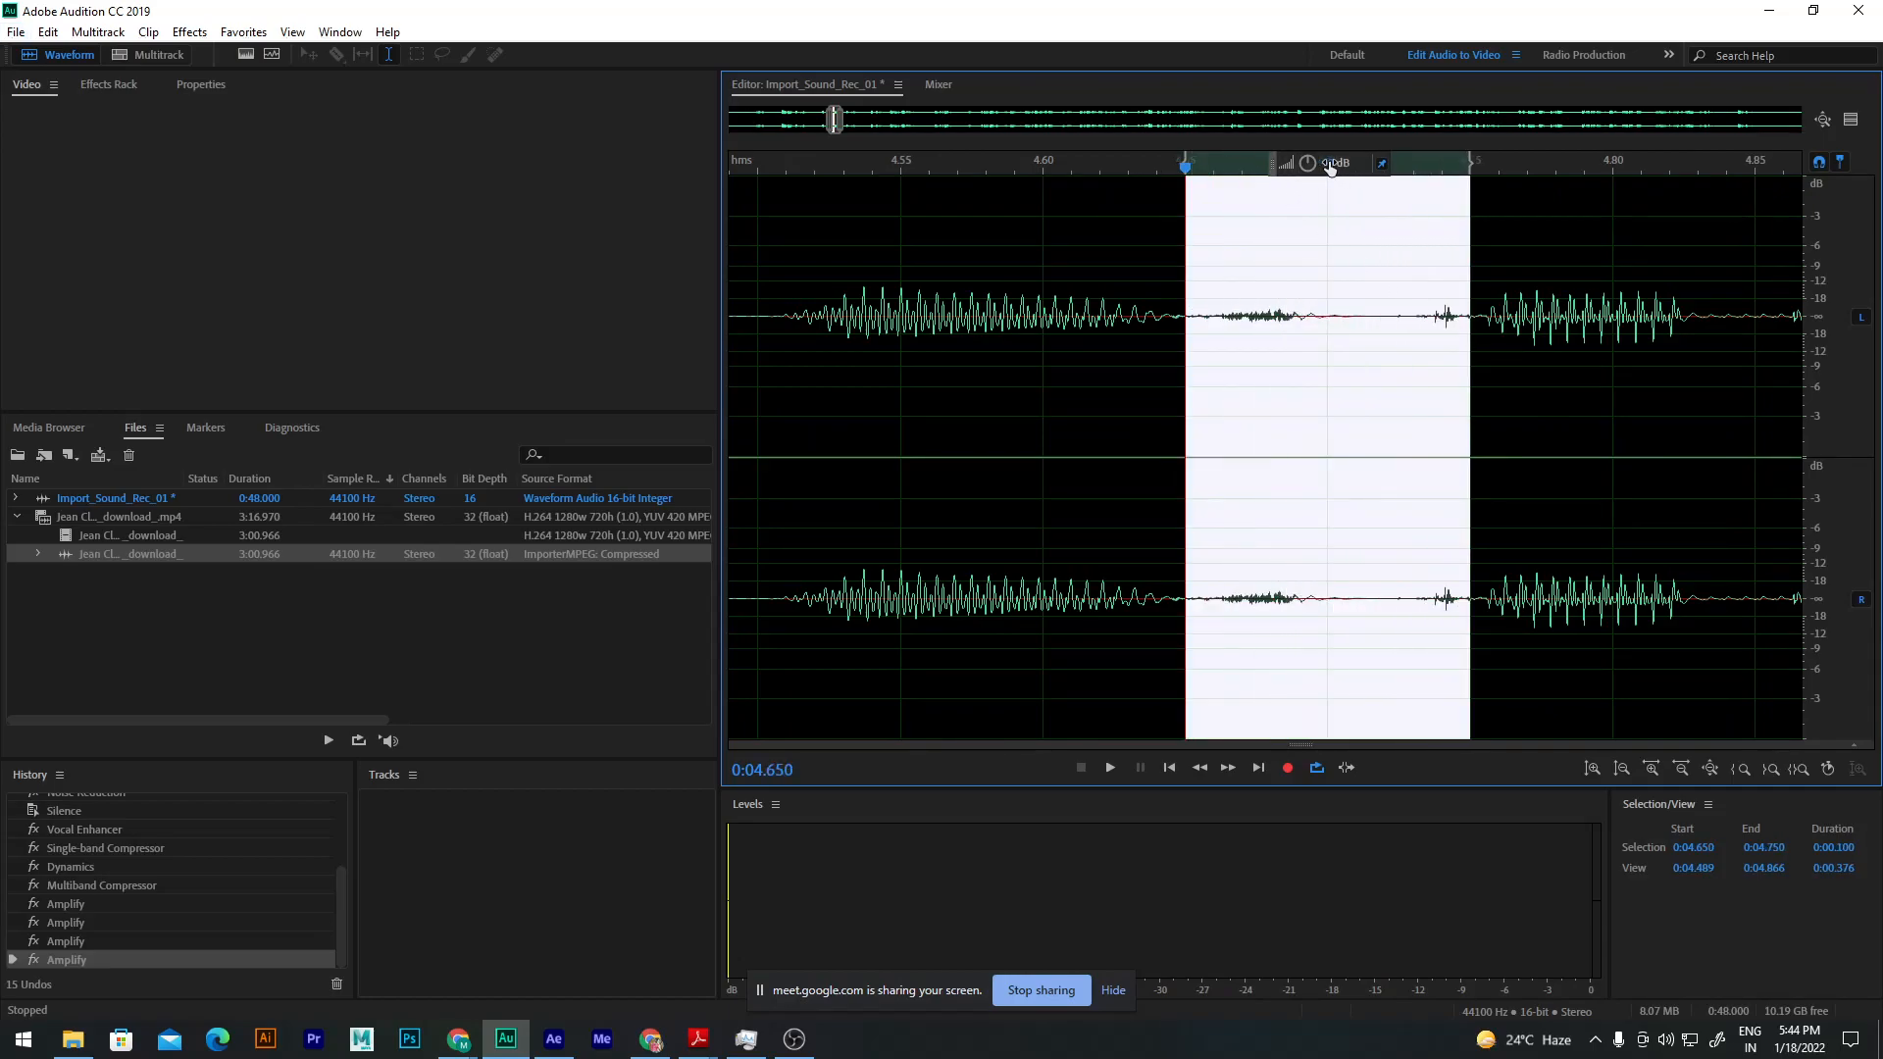
pyautogui.moveTo(1331, 167); pyautogui.dragTo(1223, 165)
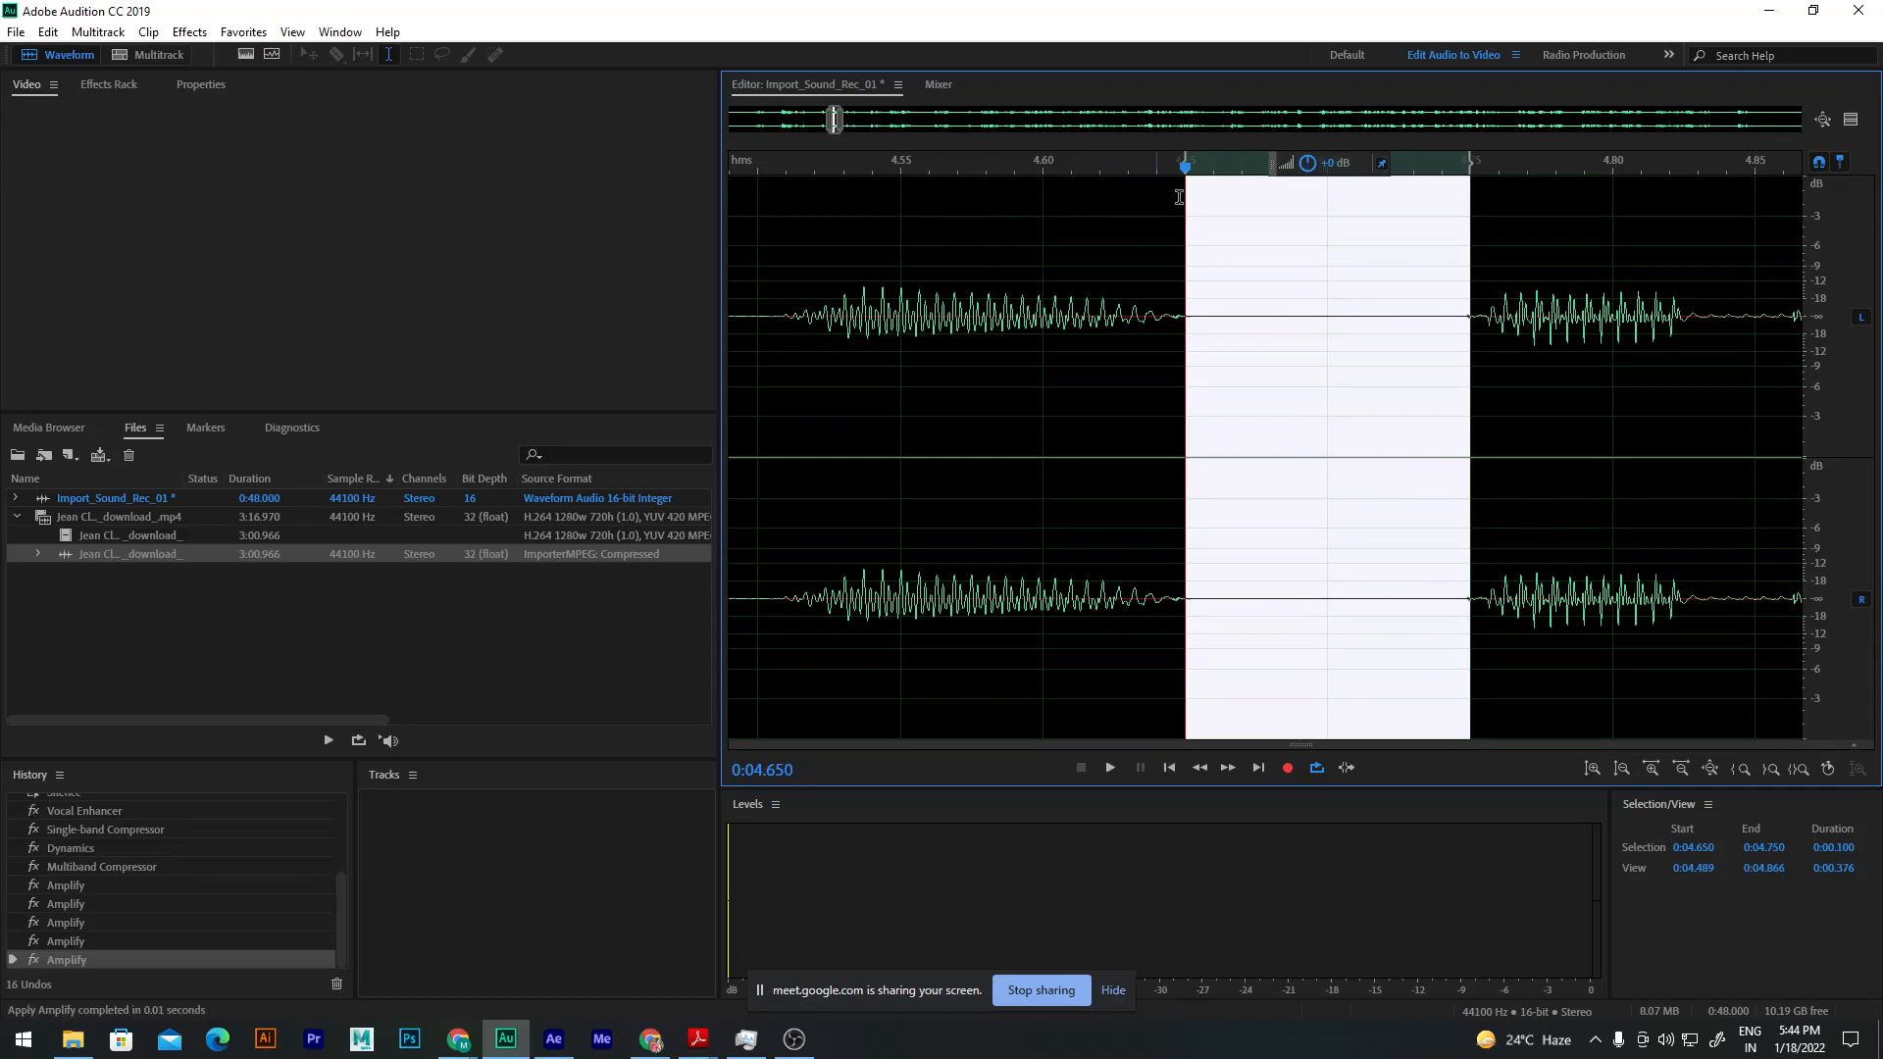
pyautogui.click(1221, 224)
# Step: Play the third phrase from about 0:04.126 and scrub through its words to check the silenced gap
pyautogui.moveTo(1220, 169); pyautogui.dragTo(1025, 184)
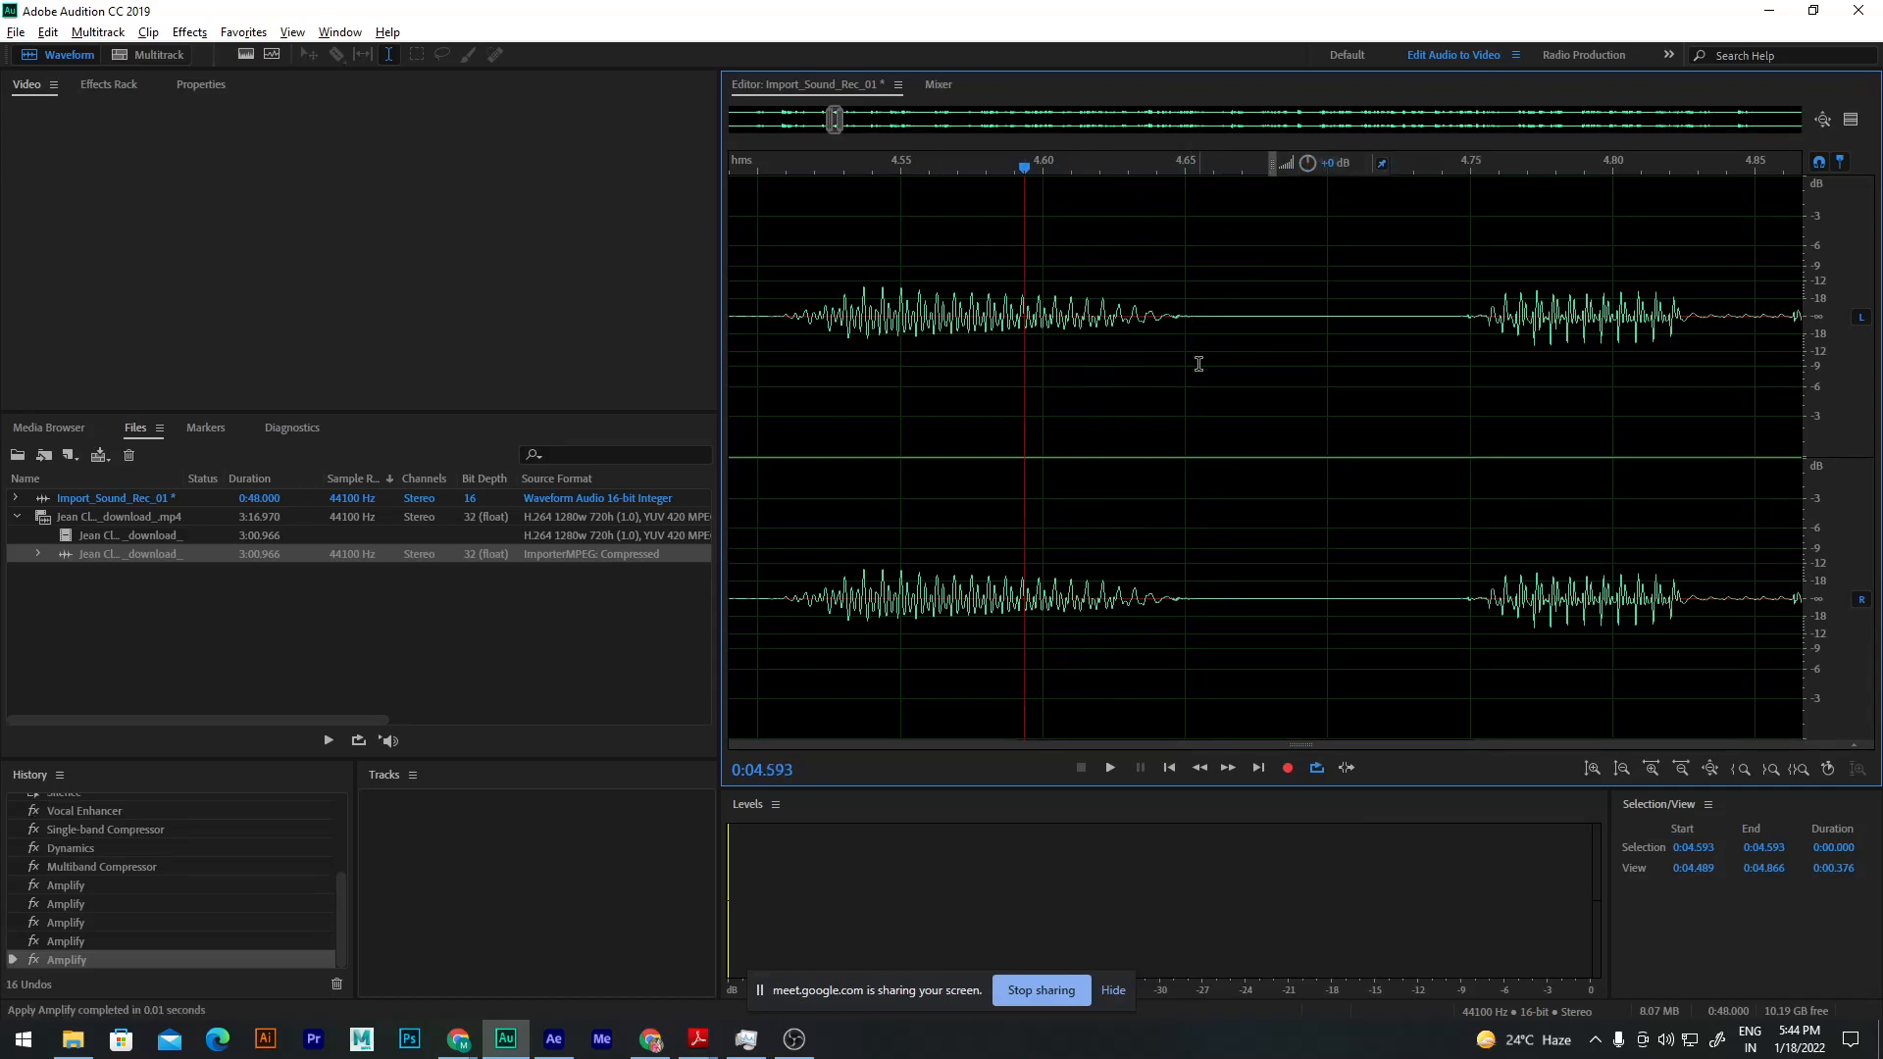
pyautogui.scroll(-7, 1198, 361)
pyautogui.press('space')
pyautogui.click(992, 169)
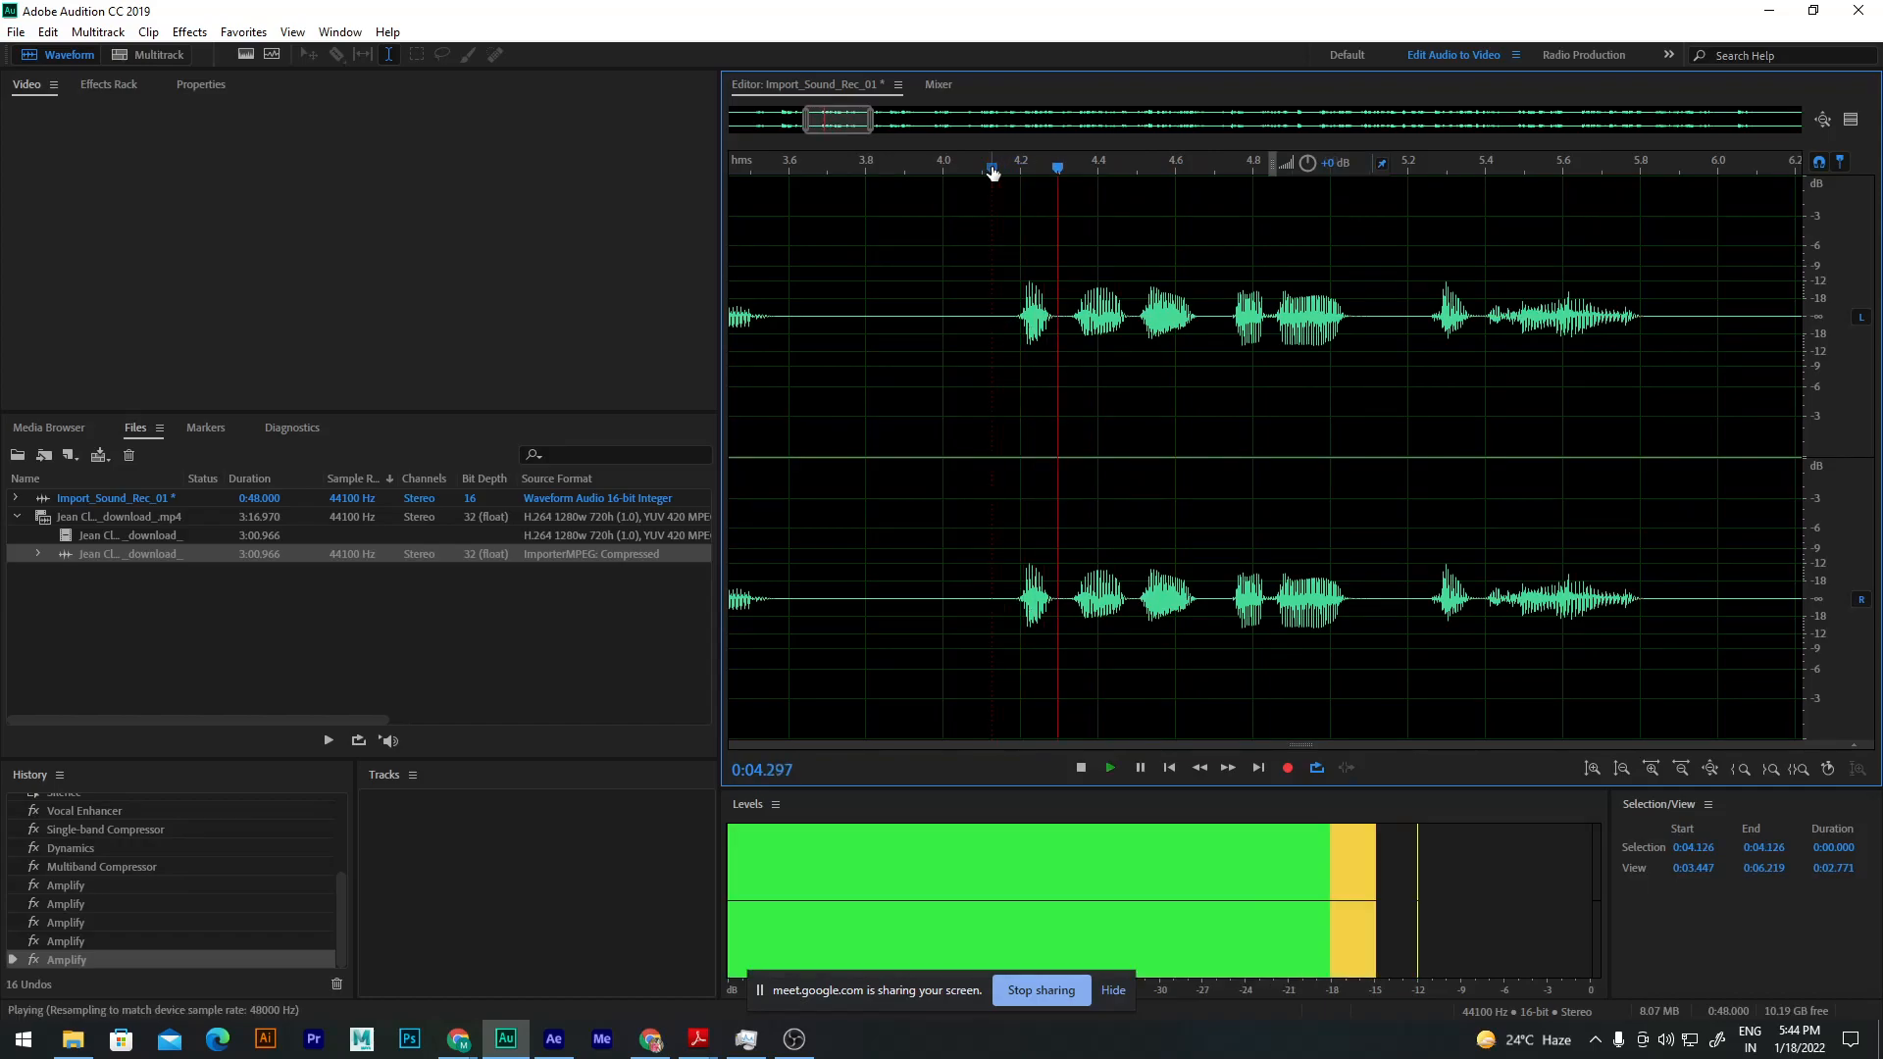
pyautogui.press('space')
pyautogui.scroll(5, 1256, 274)
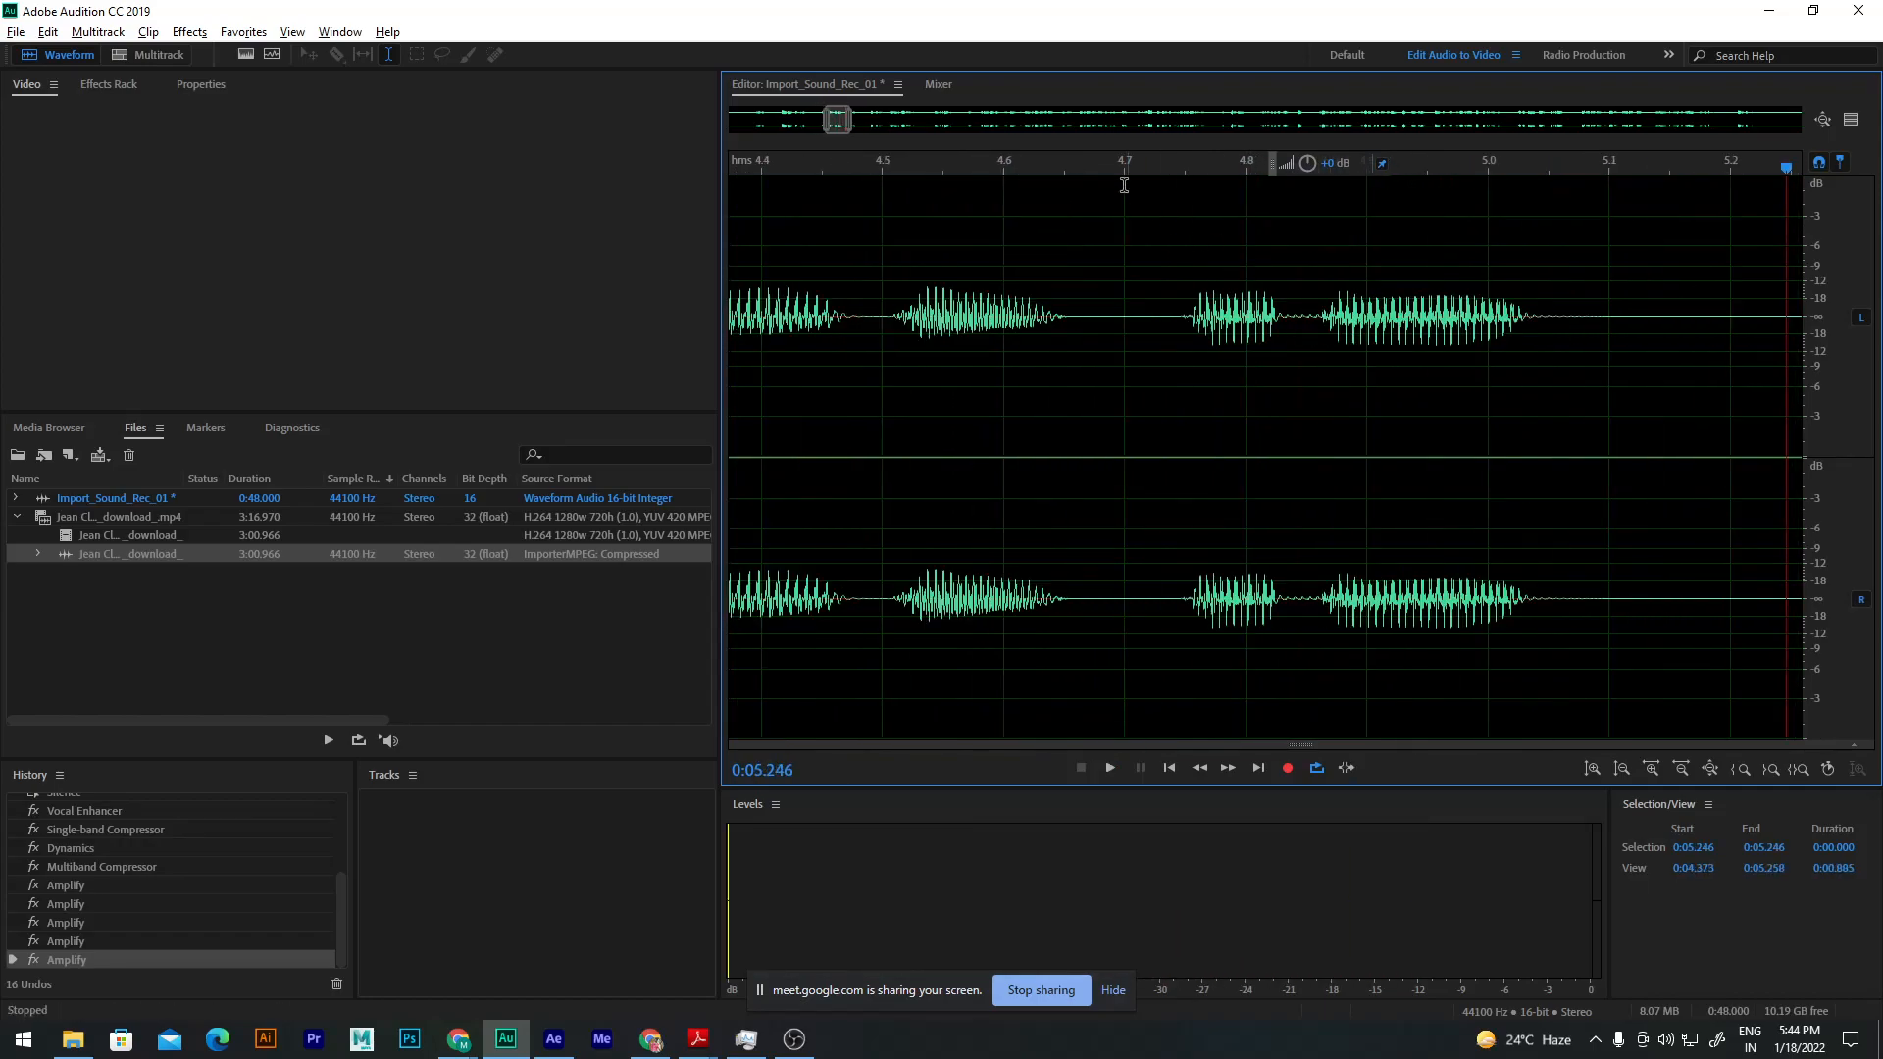
pyautogui.moveTo(981, 171); pyautogui.dragTo(1640, 294)
pyautogui.scroll(-4, 1240, 387)
pyautogui.scroll(3, 1467, 370)
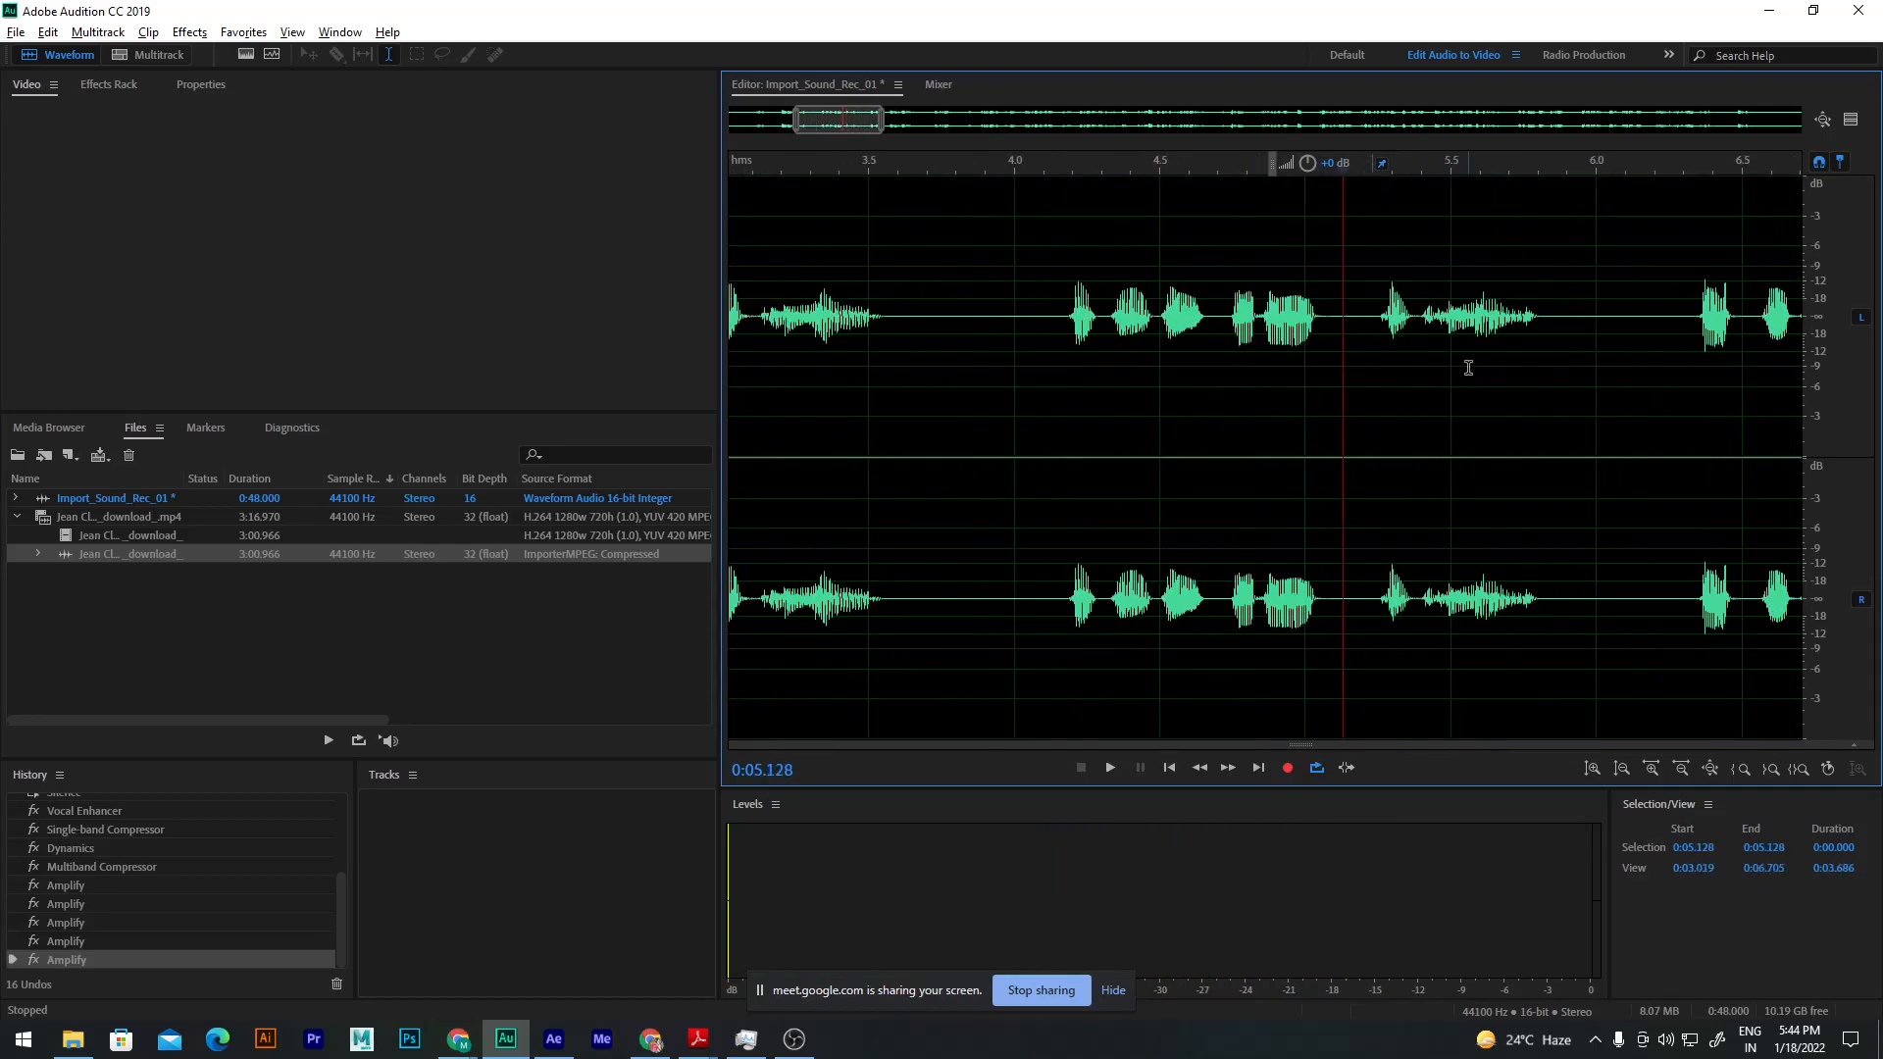
# Step: Examine the closing words of the third phrase between about 5.1 and 5.8 seconds and listen to them
pyautogui.scroll(4, 1272, 338)
pyautogui.press('space')
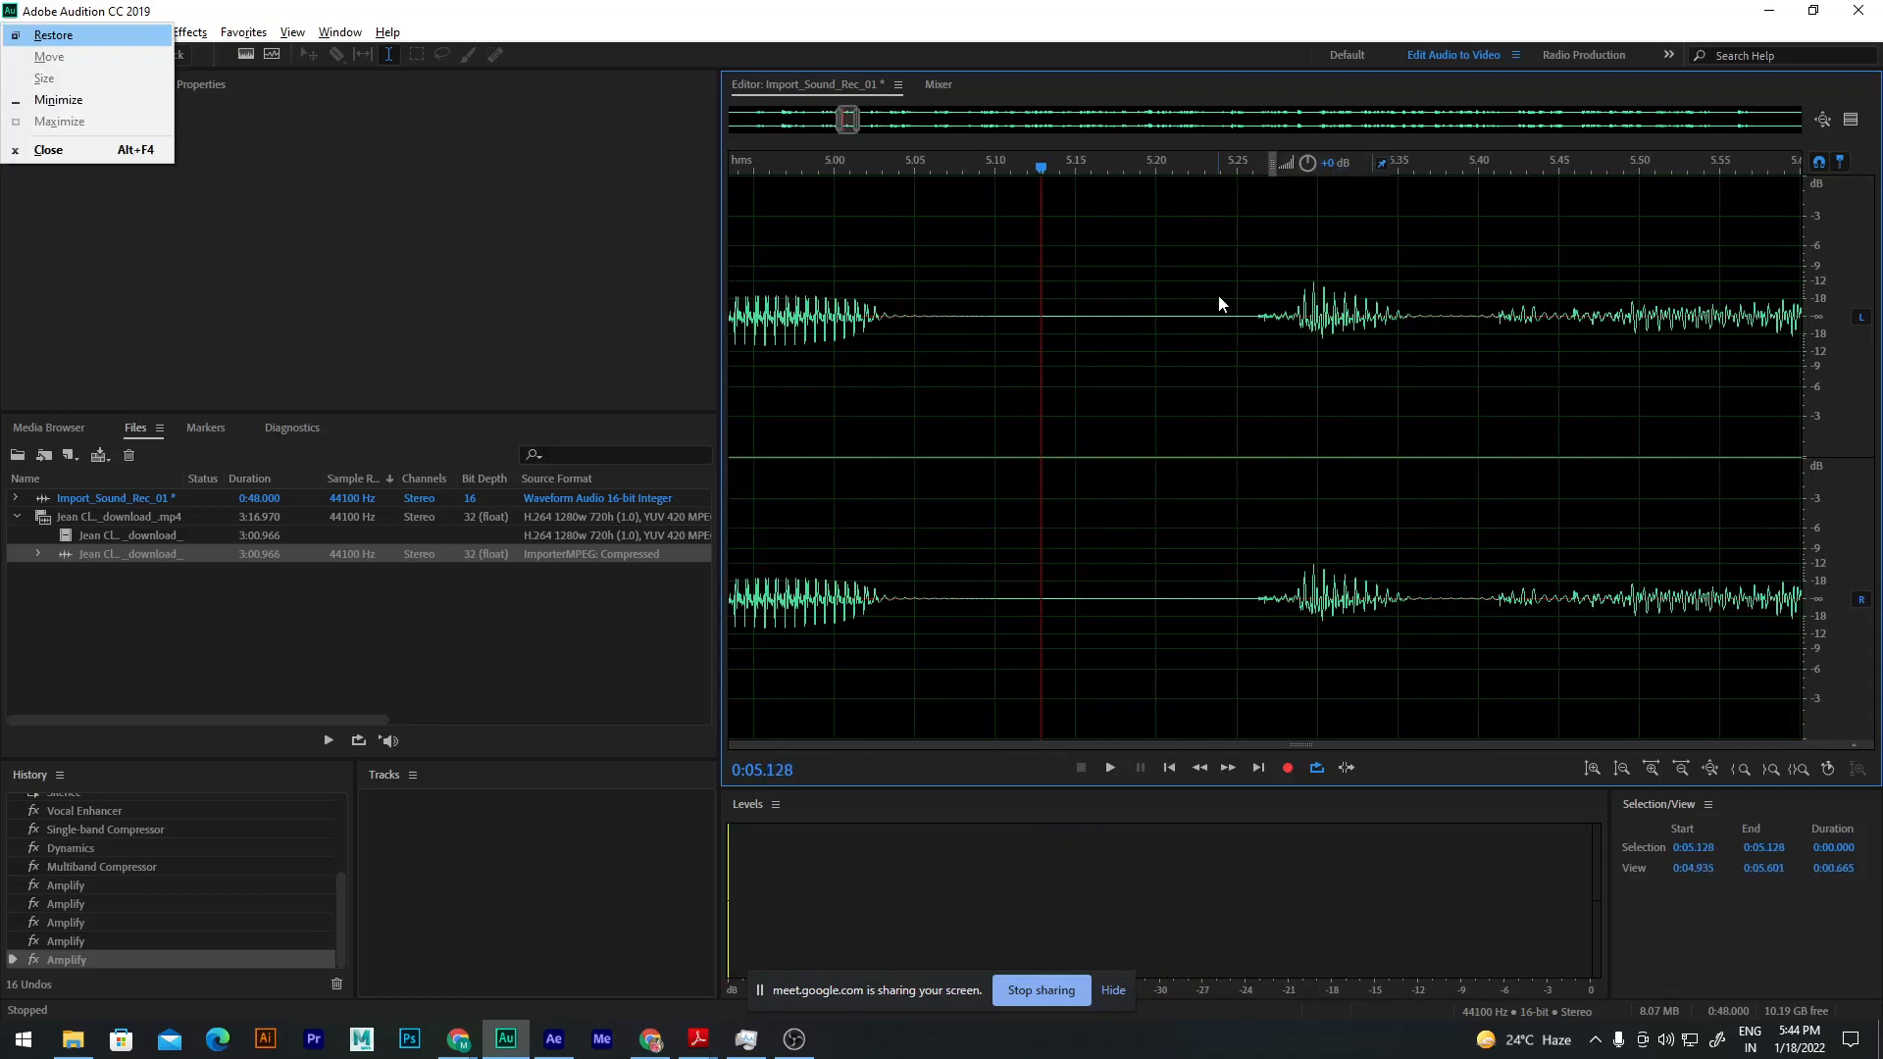
pyautogui.moveTo(1039, 168); pyautogui.dragTo(971, 172)
pyautogui.press('space')
pyautogui.press('space')
pyautogui.scroll(-4, 1159, 337)
pyautogui.scroll(-1, 977, 312)
pyautogui.scroll(4, 847, 303)
pyautogui.scroll(1, 847, 302)
pyautogui.press('alt')
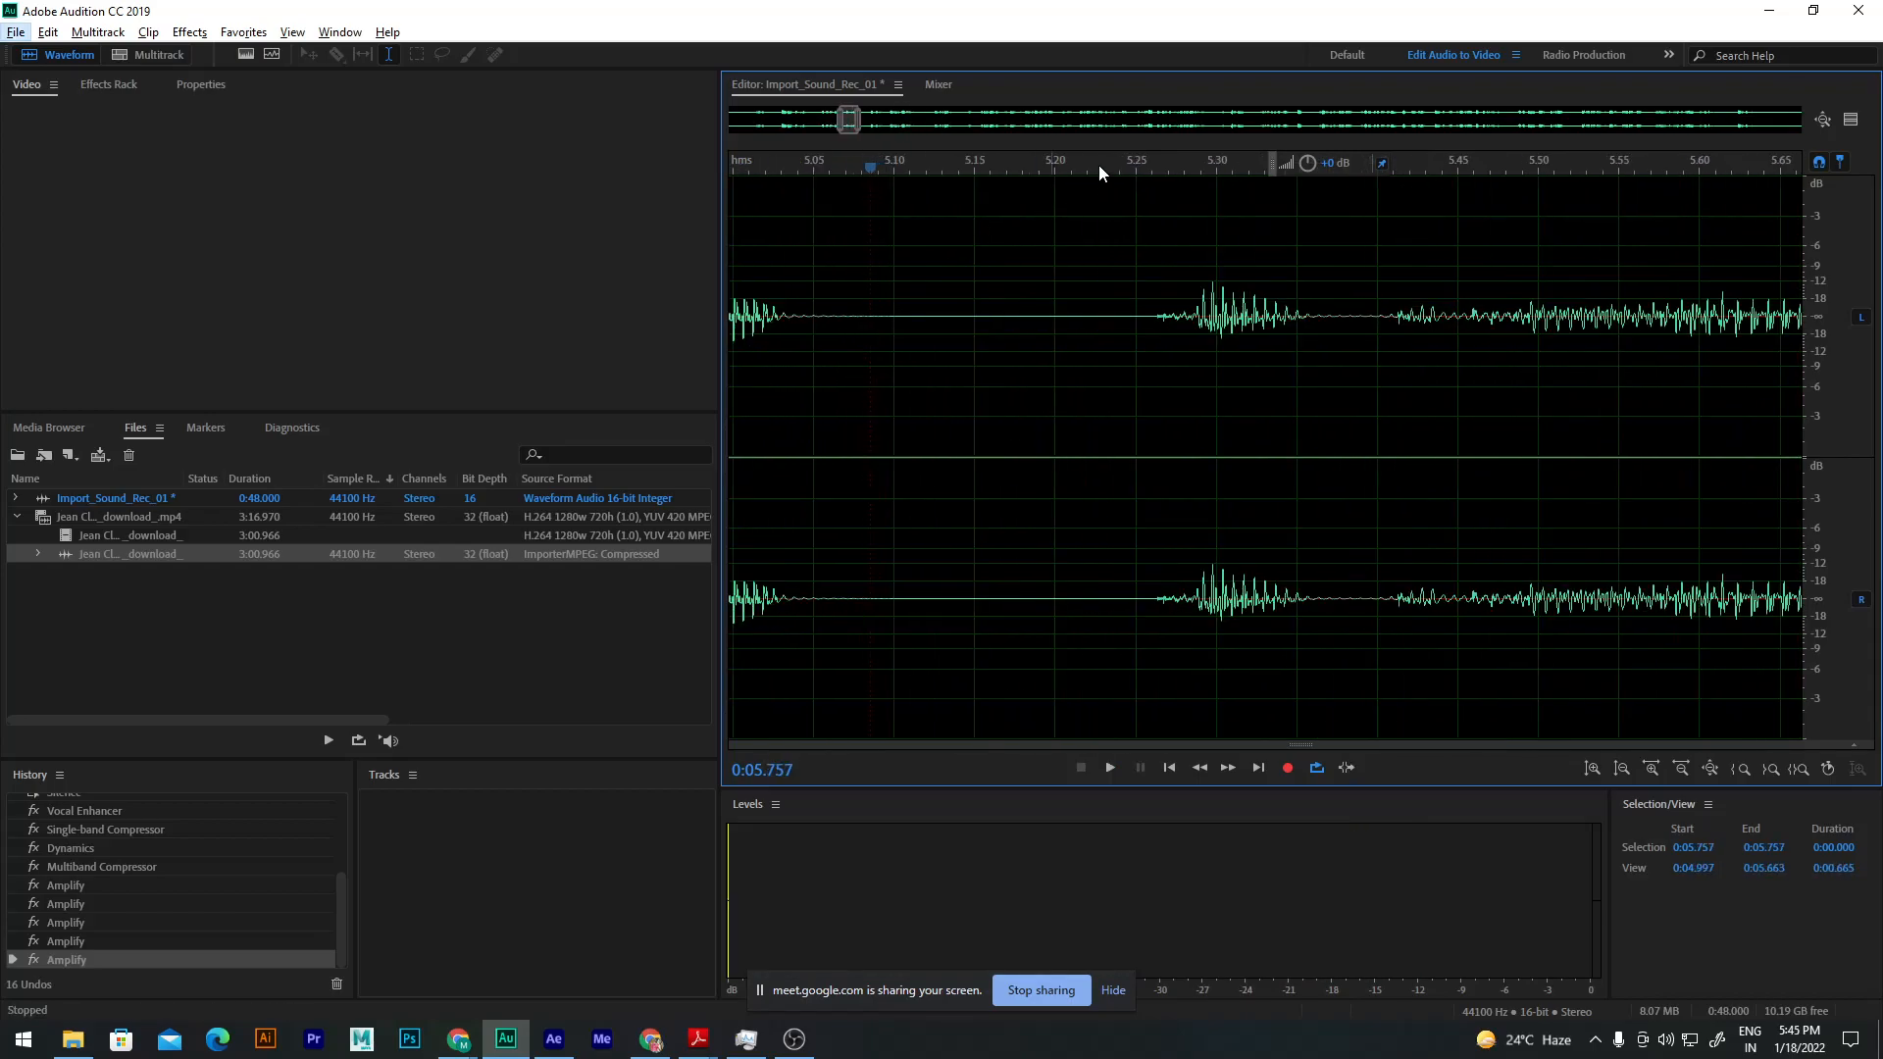
pyautogui.moveTo(1114, 184); pyautogui.dragTo(1716, 274)
pyautogui.scroll(-5, 1352, 337)
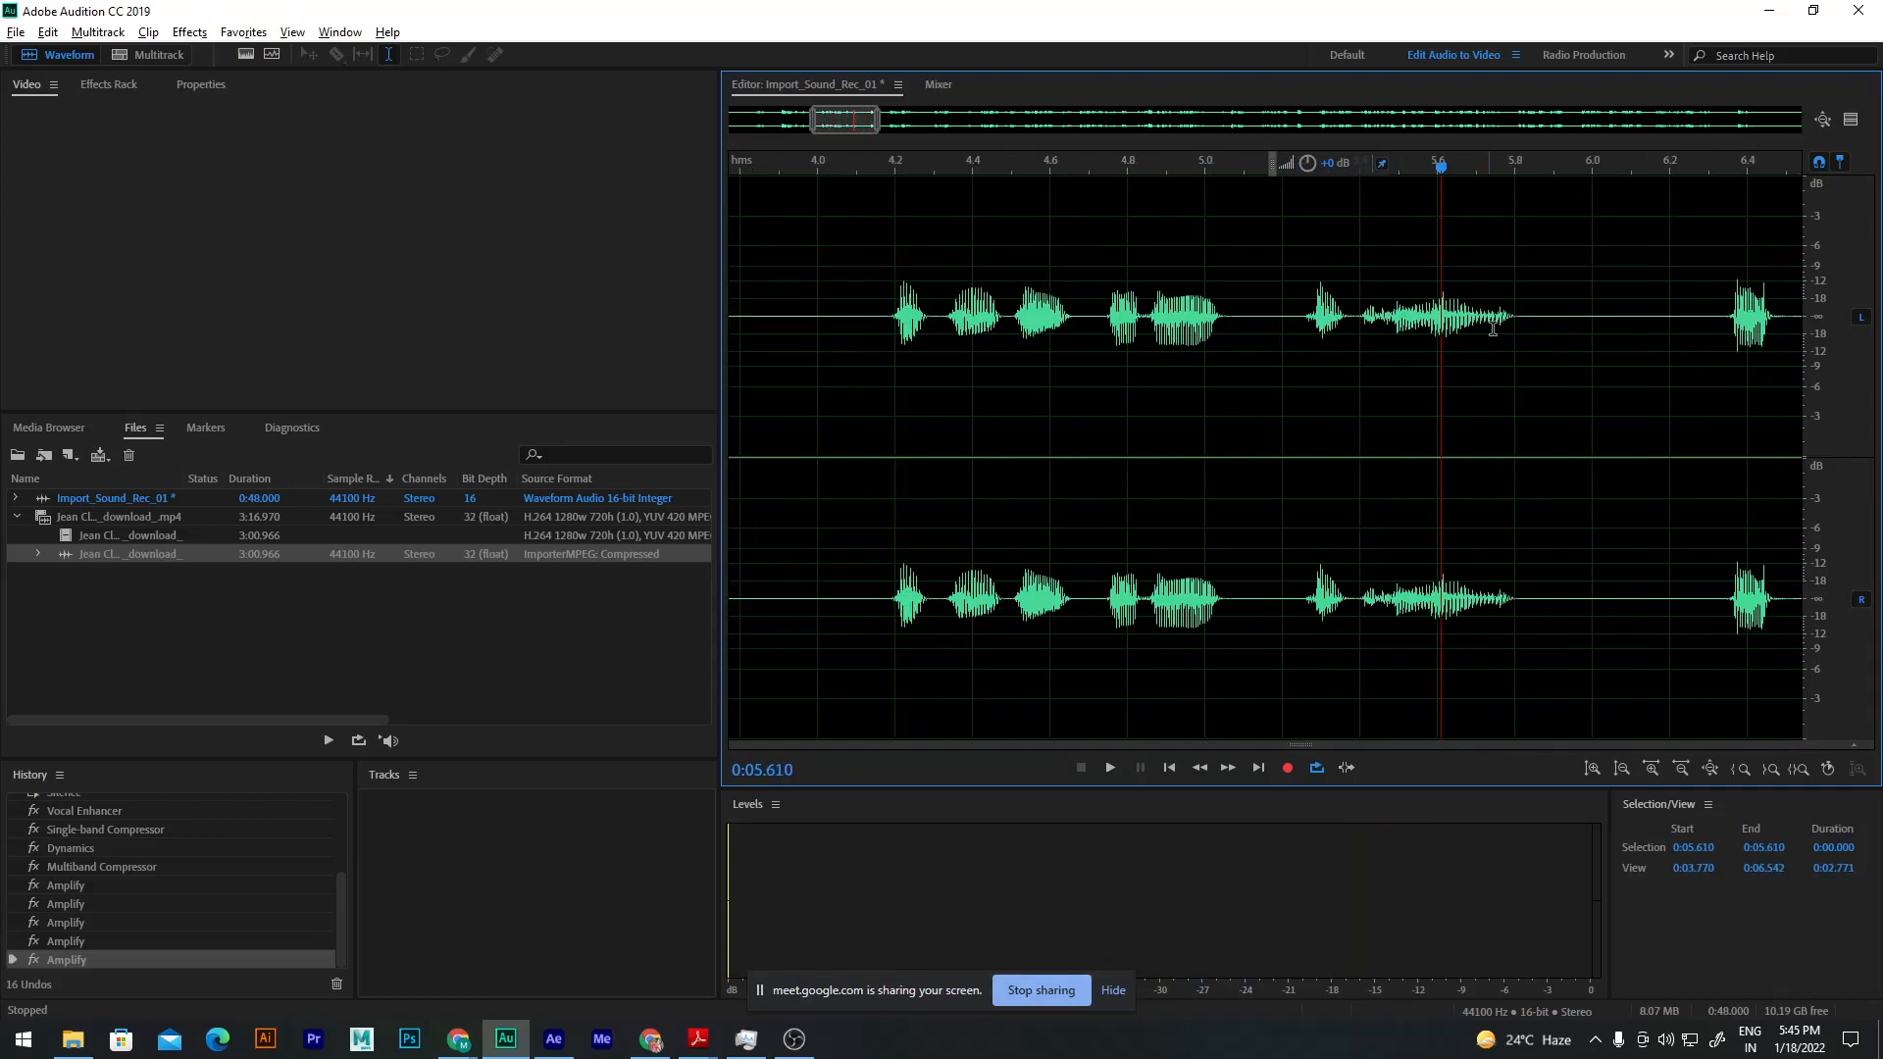
# Step: Reduce the third phrase's fading tail from 0:05.700 to 0:05.800 by 5 dB
pyautogui.scroll(4, 1496, 328)
pyautogui.press('alt')
pyautogui.moveTo(1321, 186); pyautogui.dragTo(1358, 193)
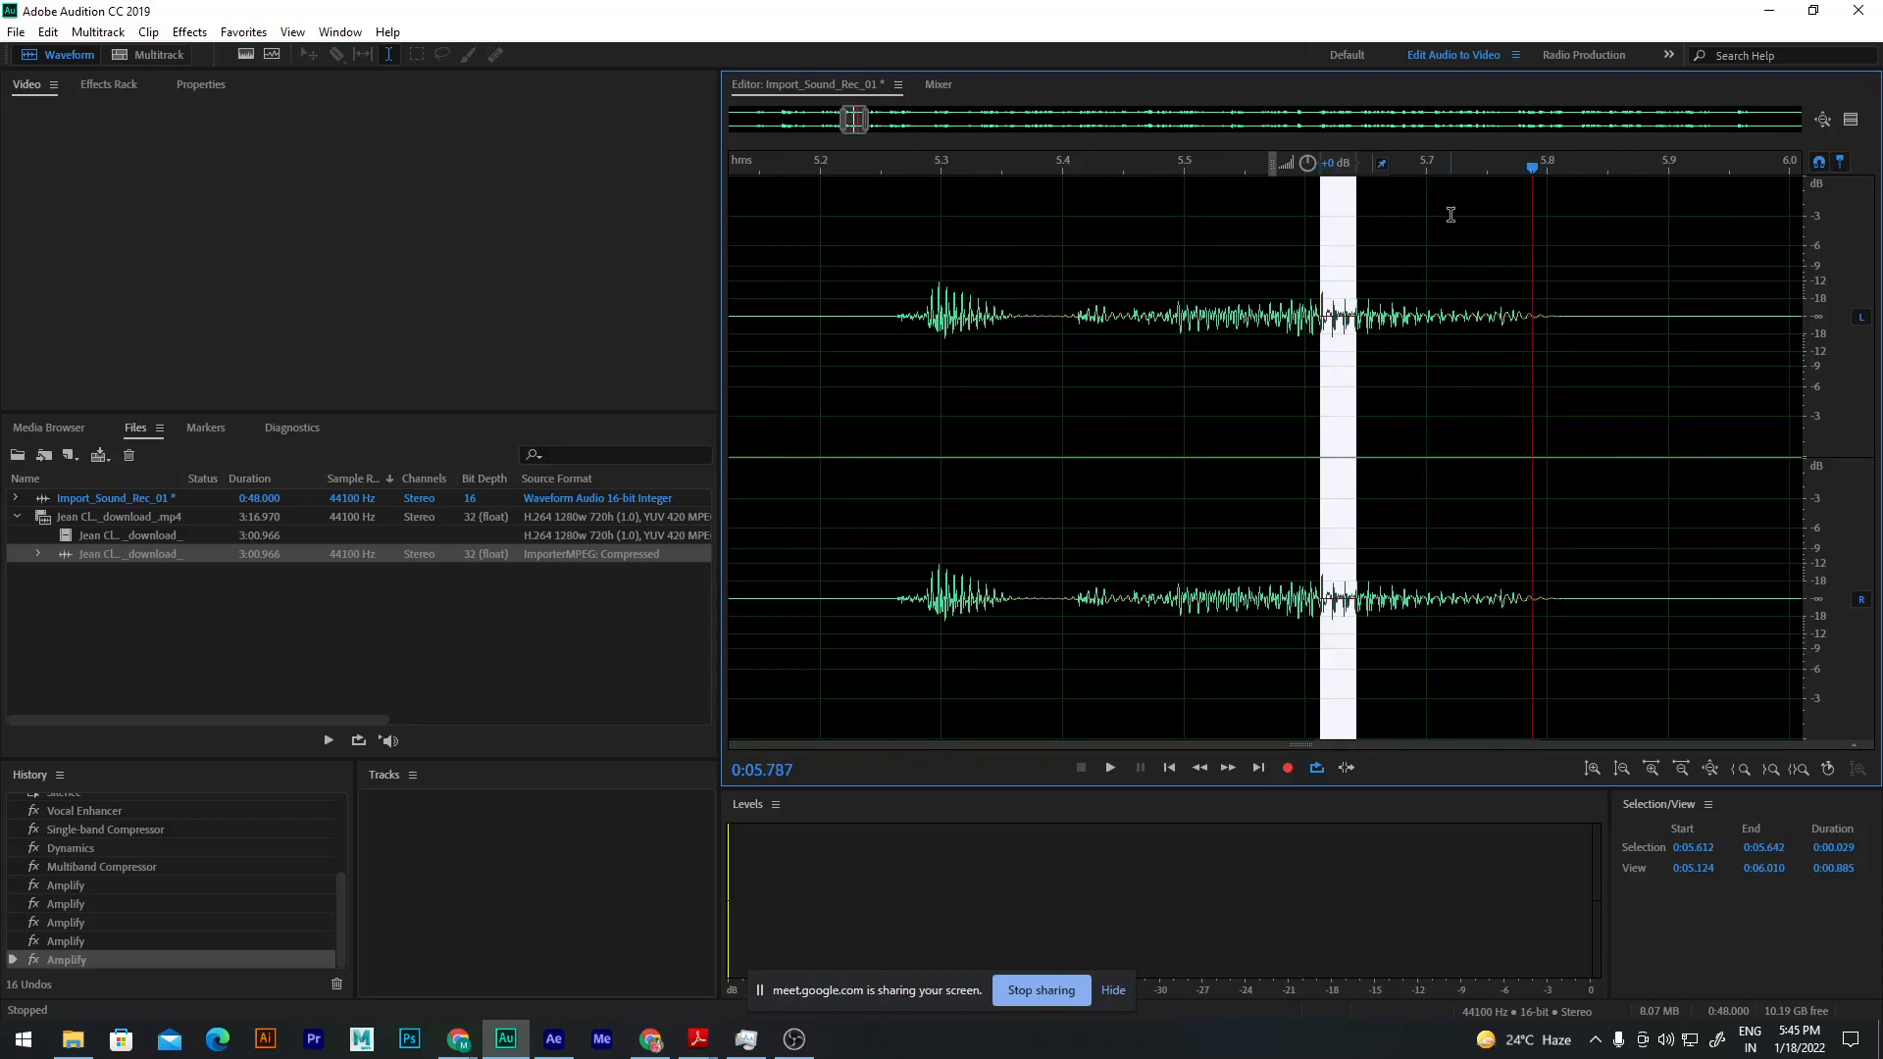
pyautogui.click(1501, 227)
pyautogui.moveTo(1502, 168); pyautogui.dragTo(1589, 206)
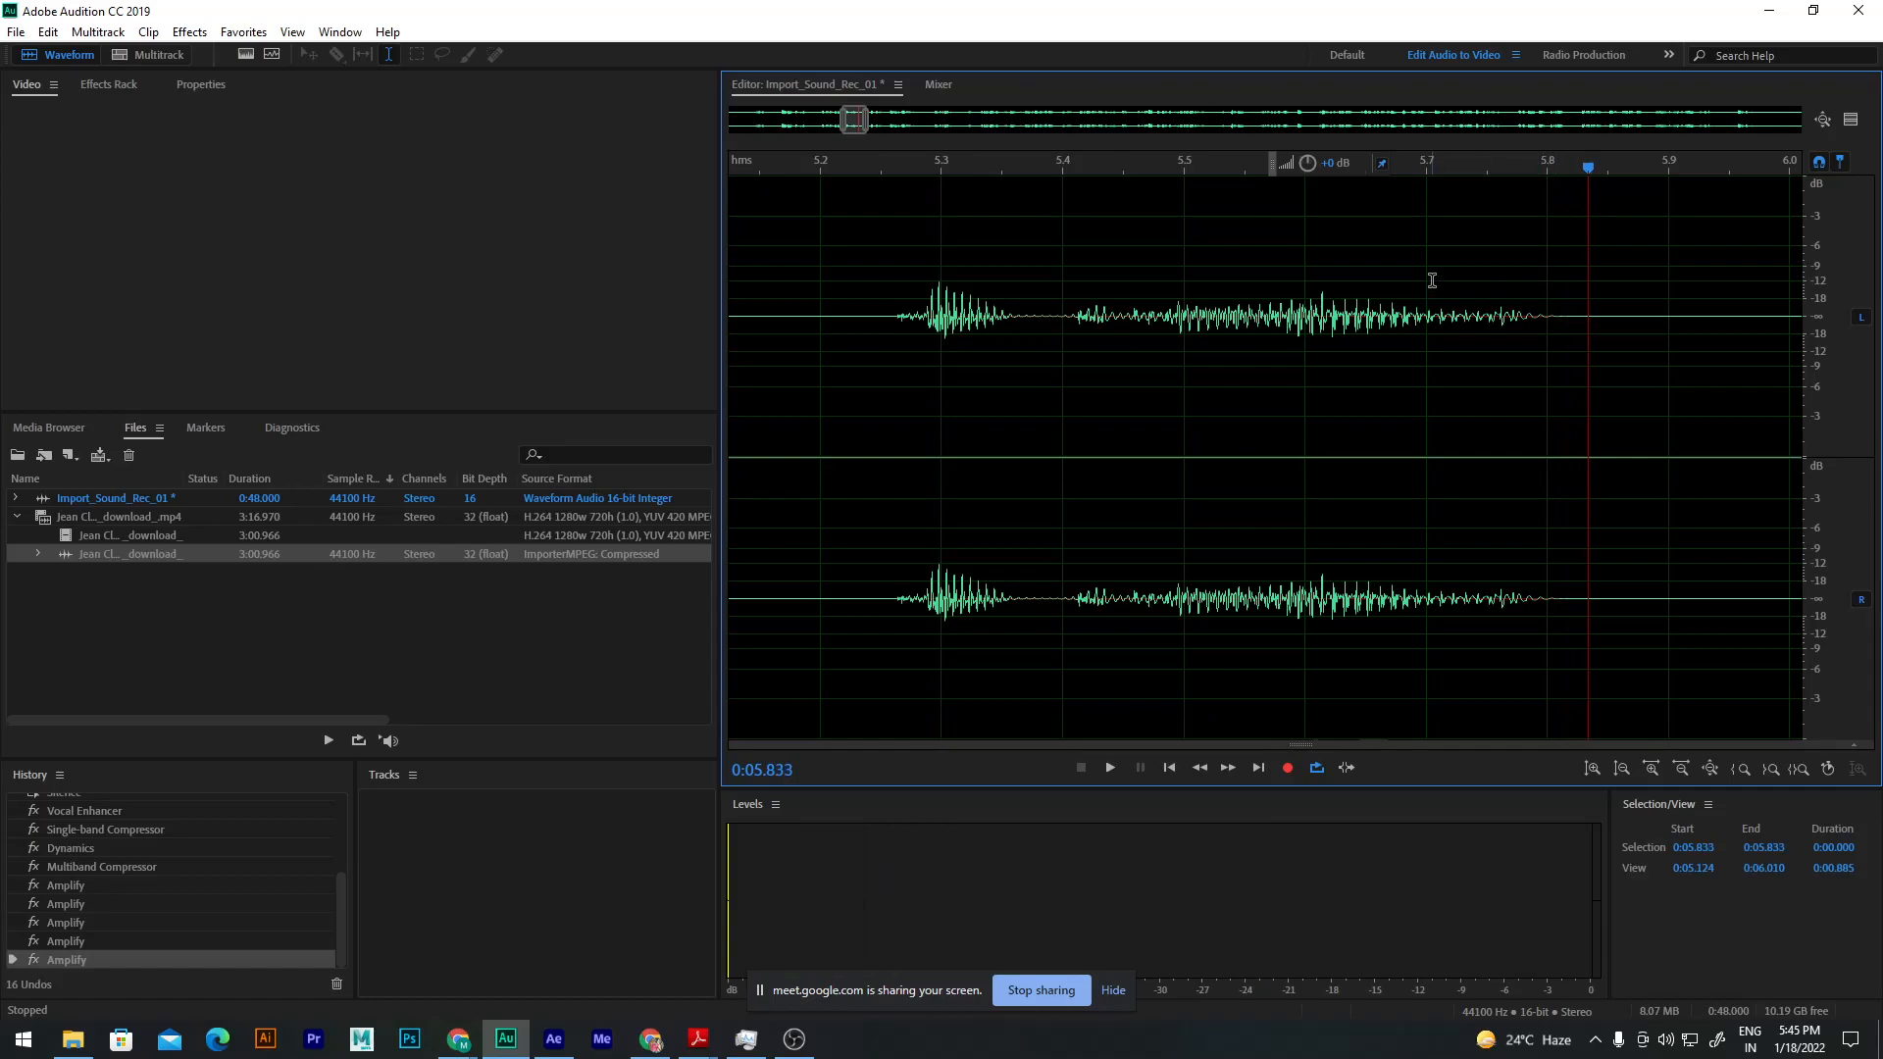
pyautogui.moveTo(1430, 250); pyautogui.dragTo(1543, 258)
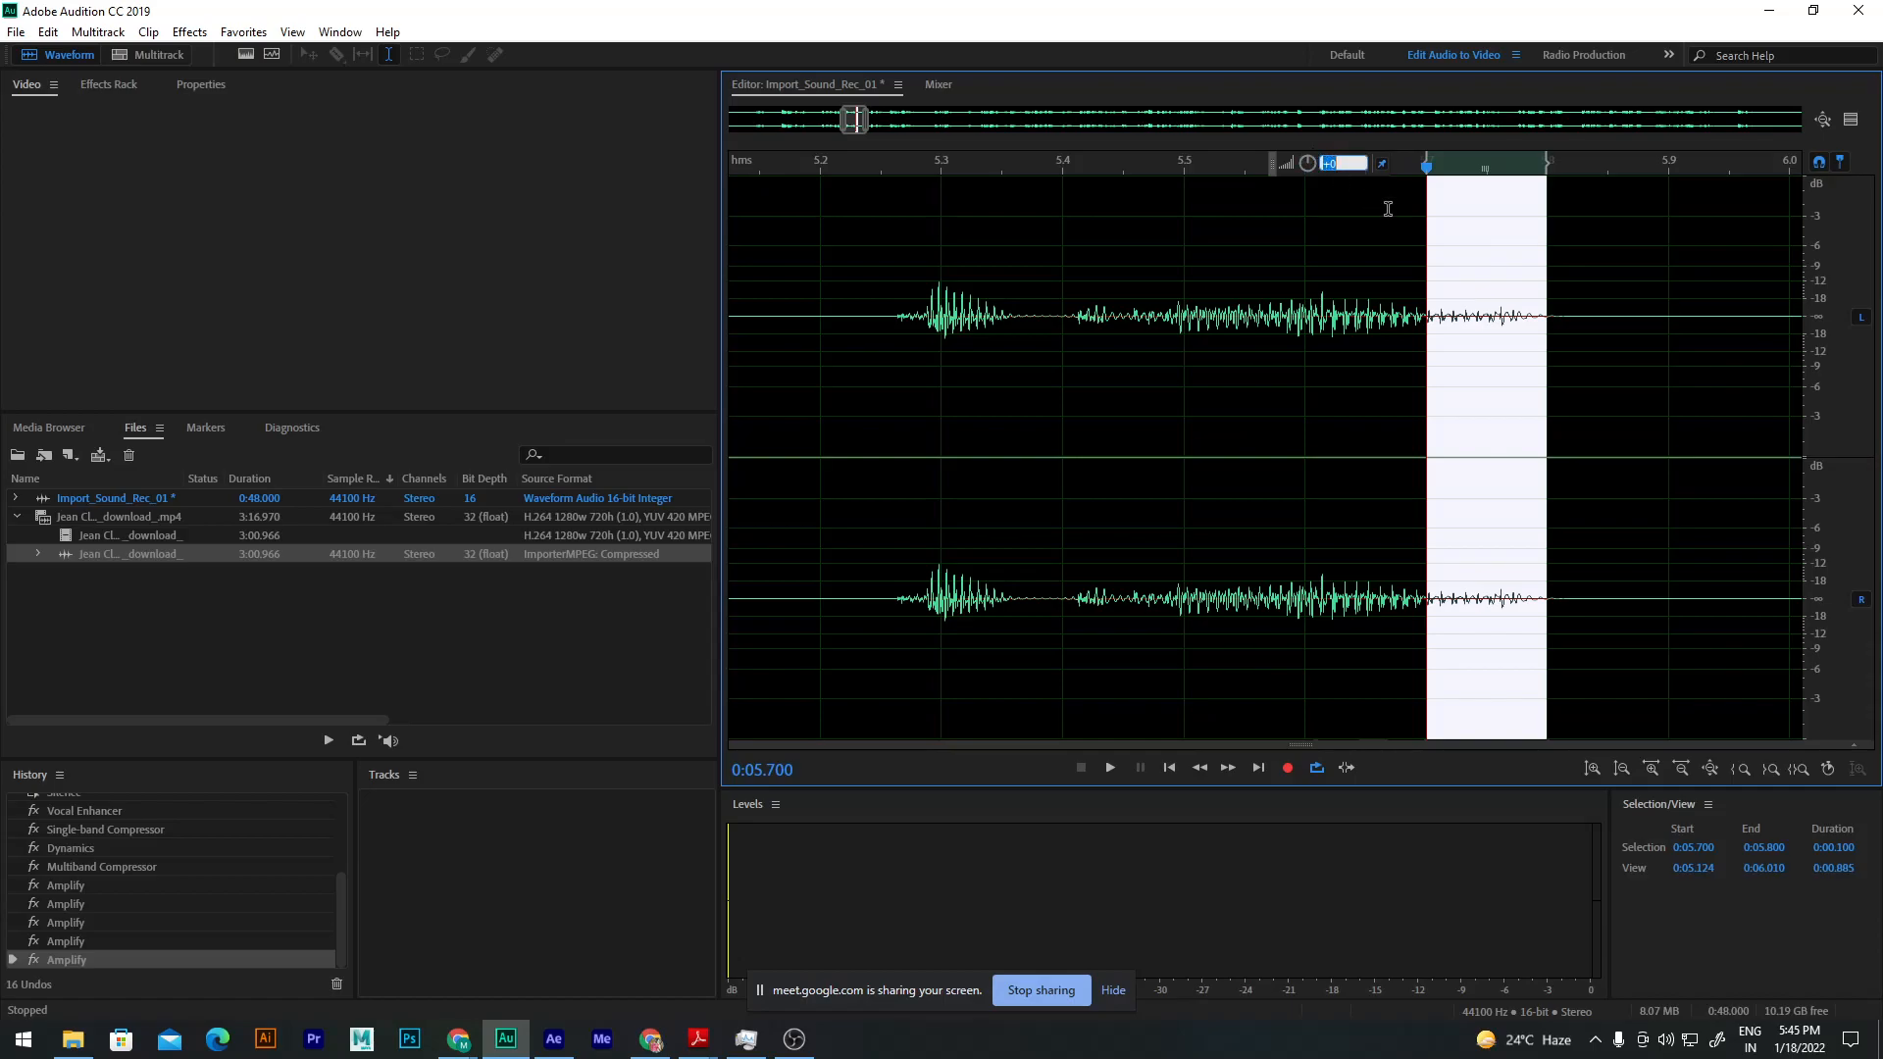
pyautogui.write('-5')
pyautogui.press('Return')
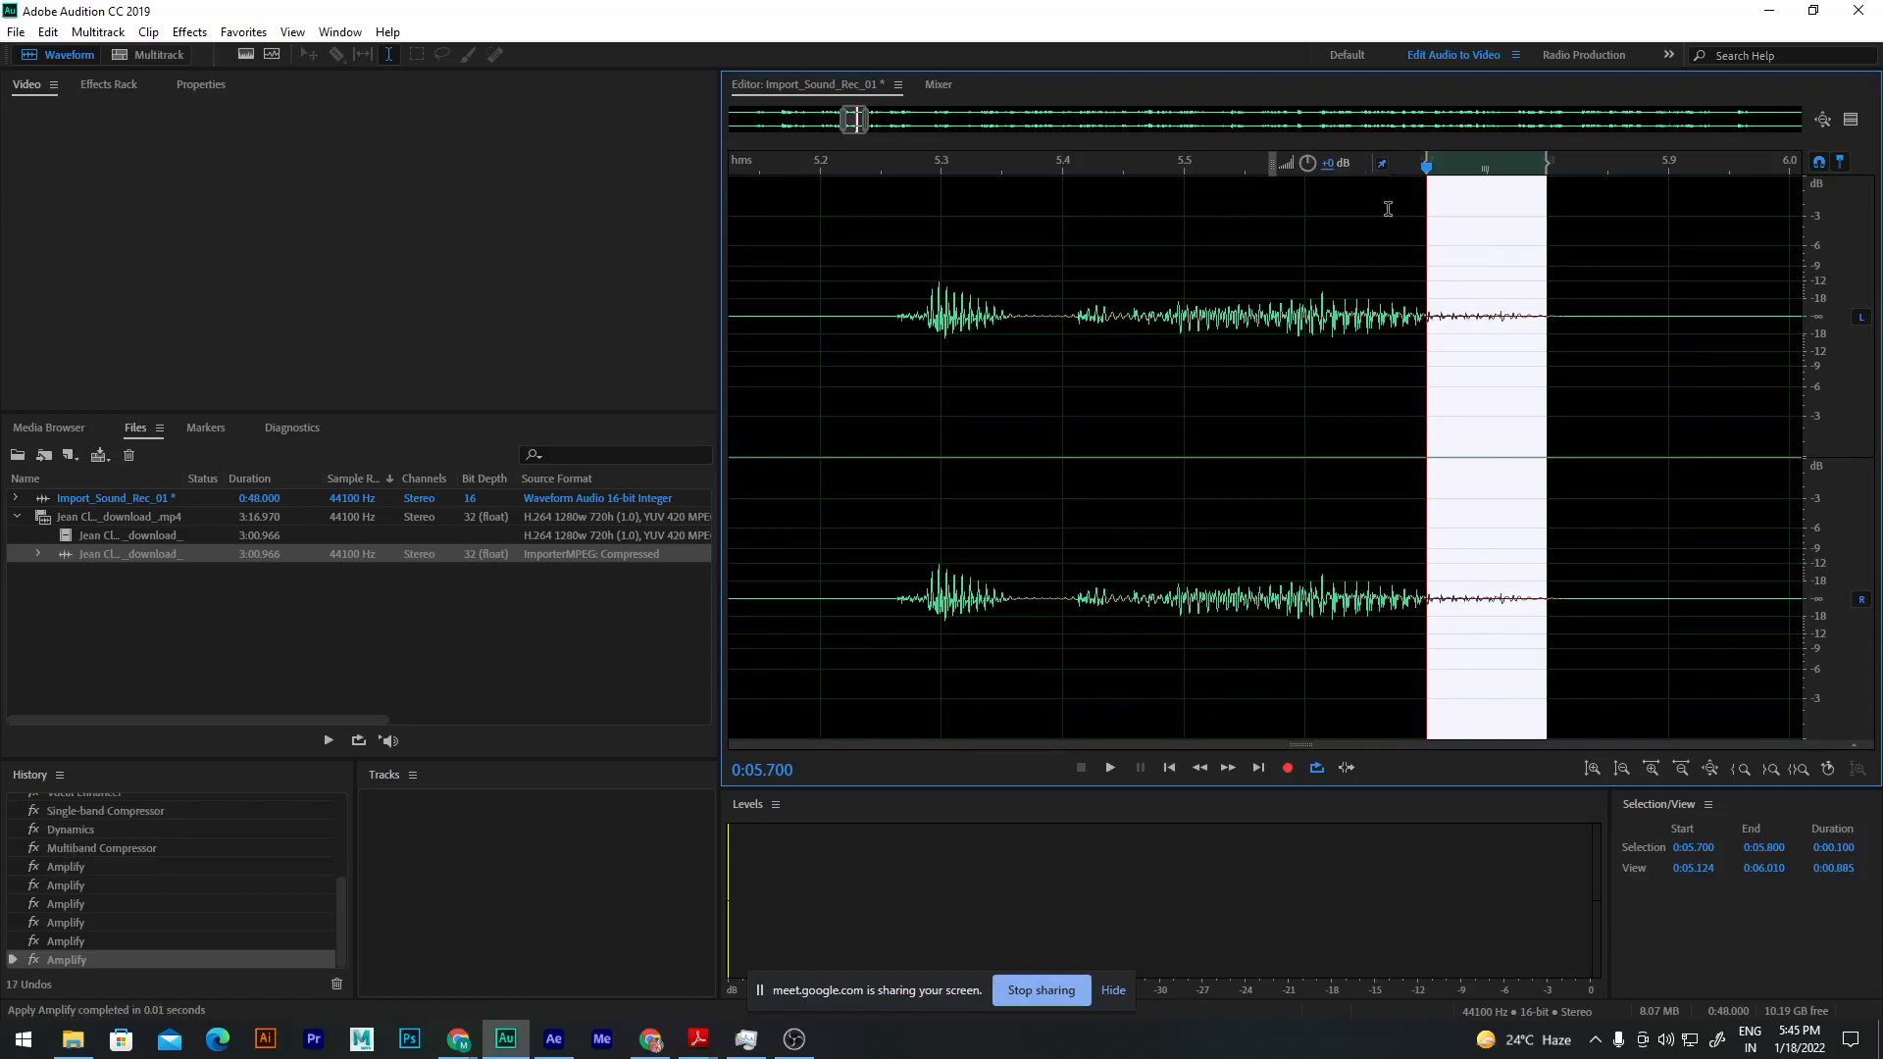
# Step: Slightly reduce the volume from 0:05.600 to 0:05.700 and play back the ending from about 0:05.222
pyautogui.moveTo(1306, 260); pyautogui.dragTo(1425, 277)
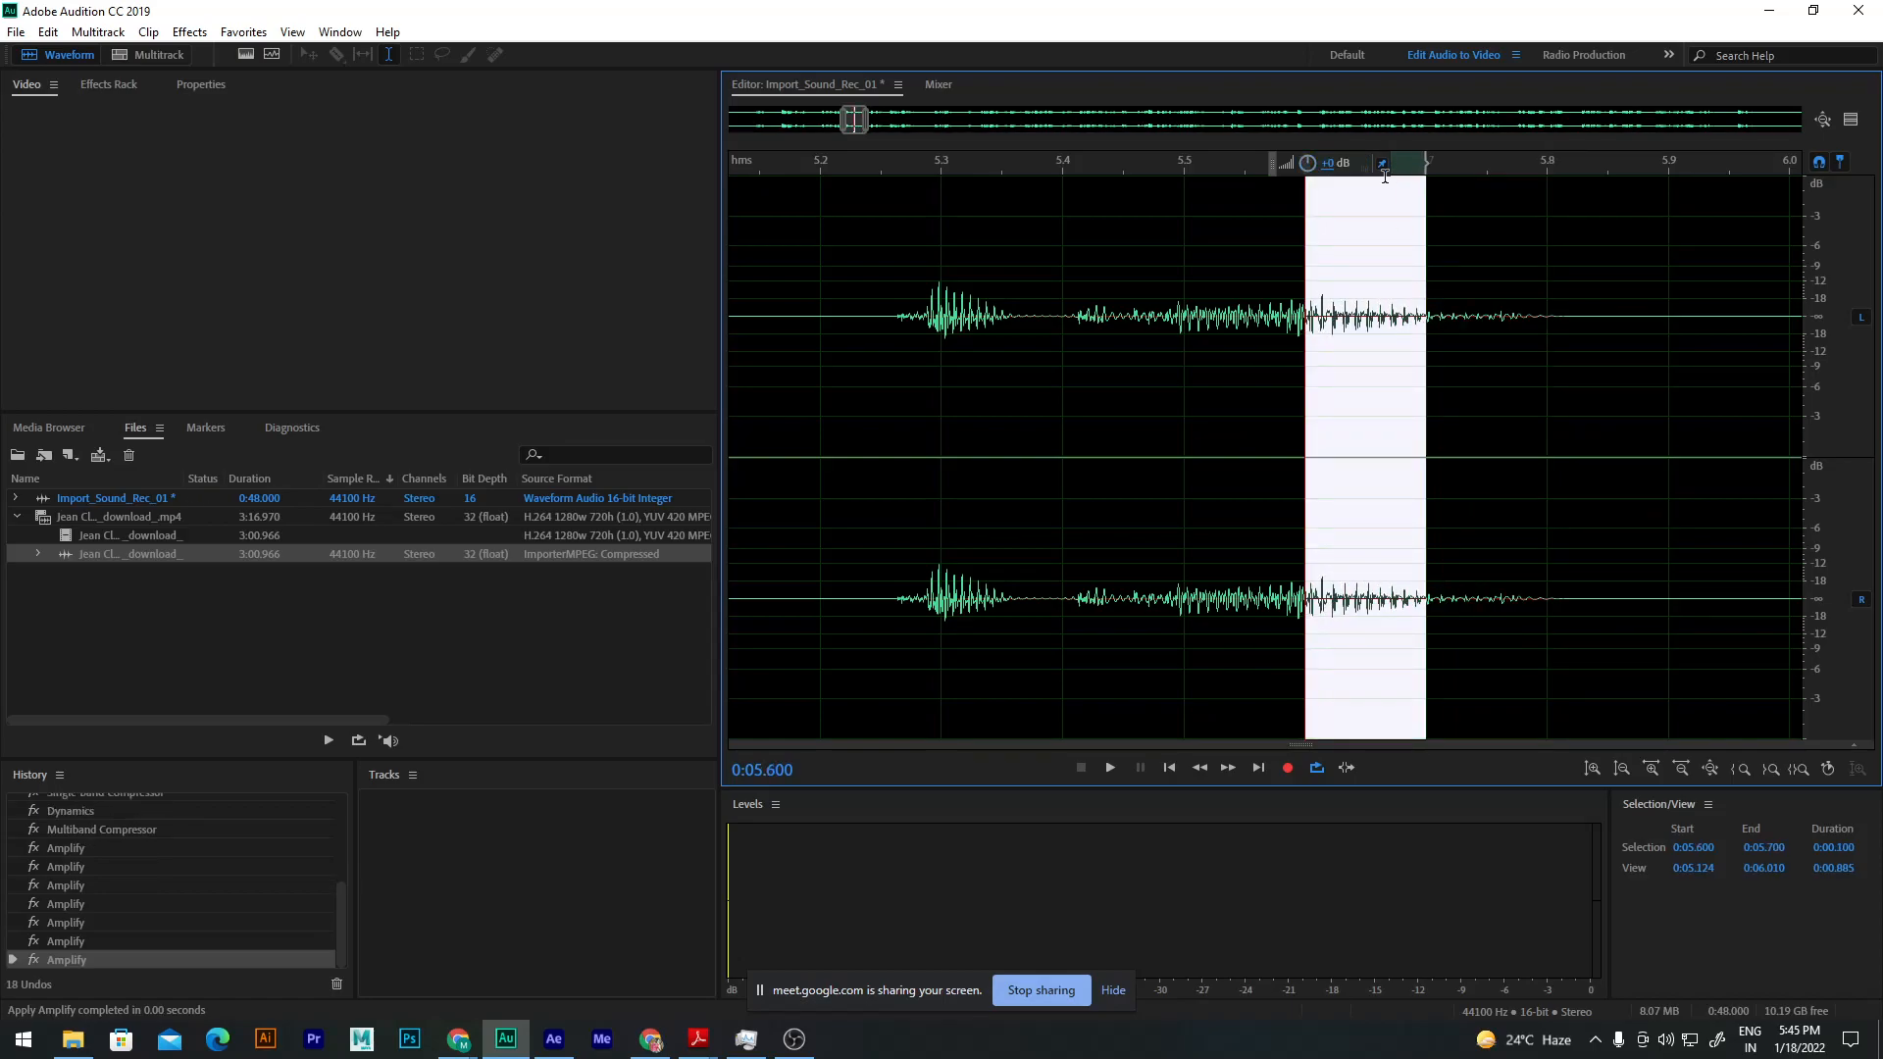
pyautogui.click(1355, 267)
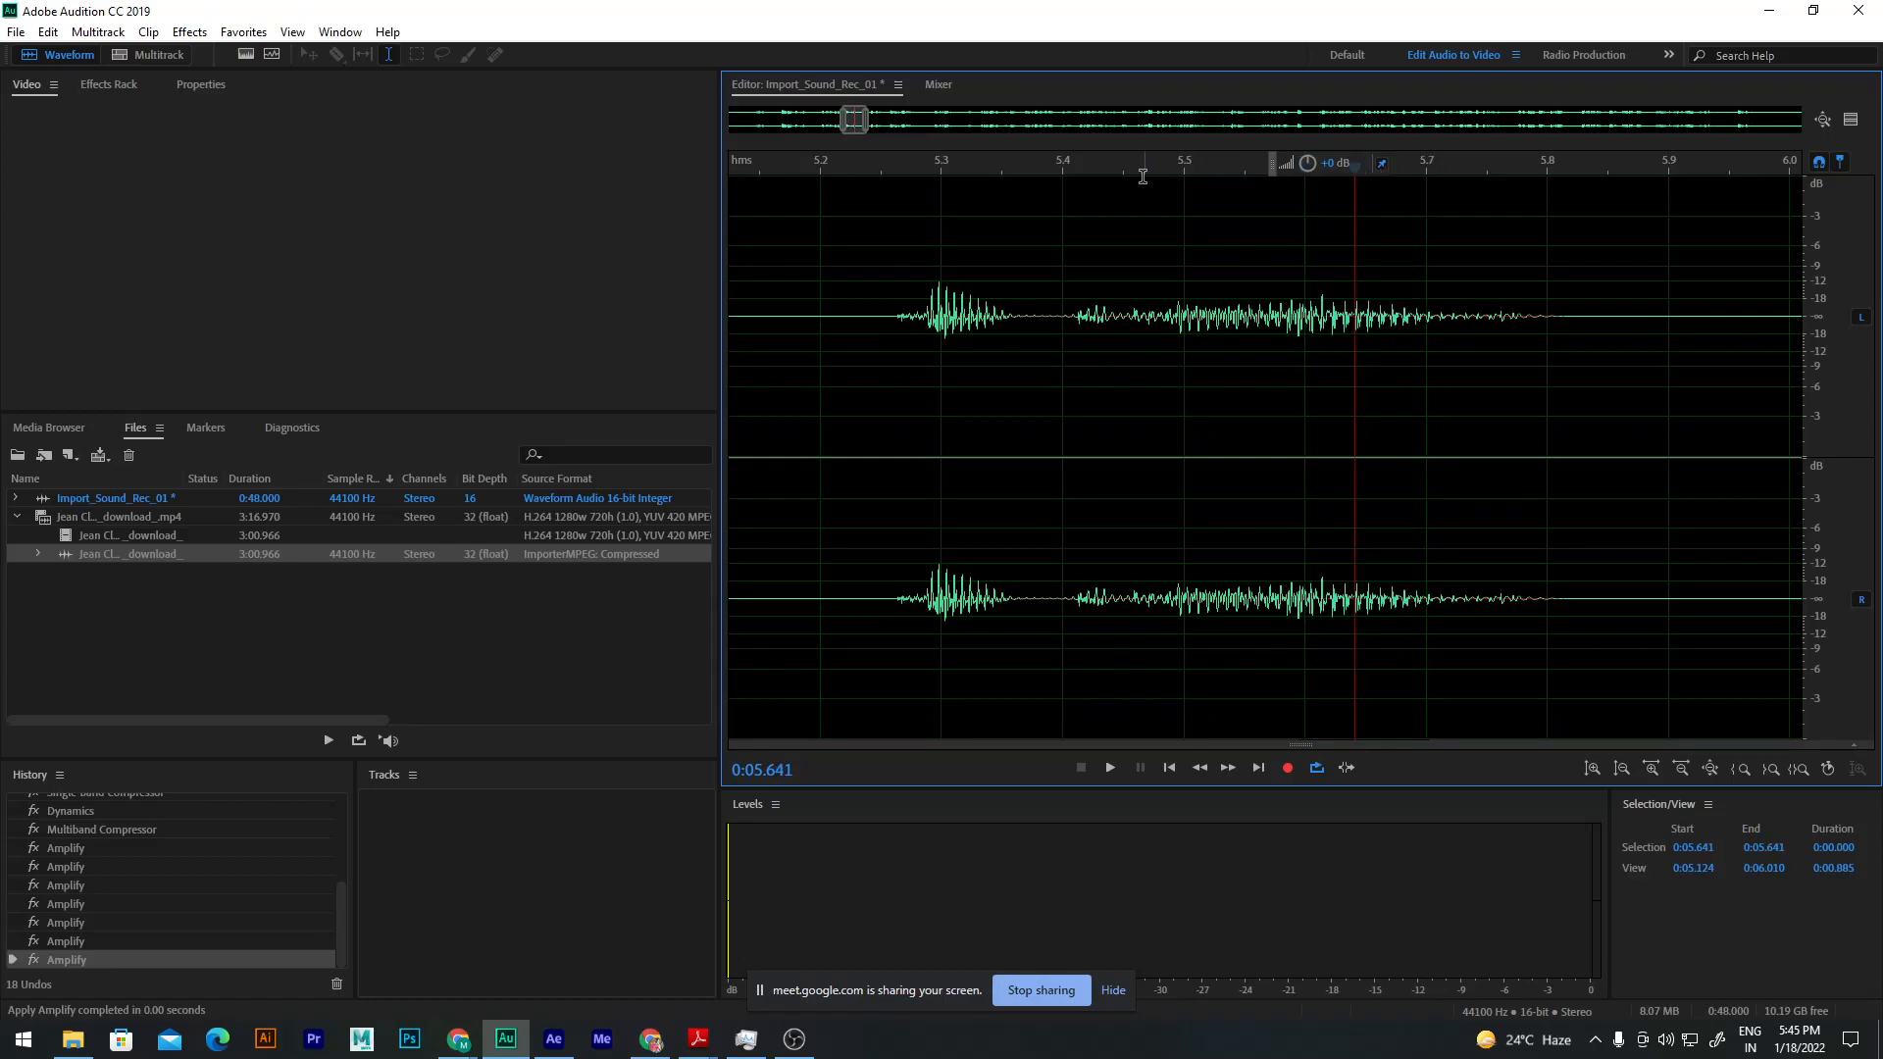
pyautogui.press('space')
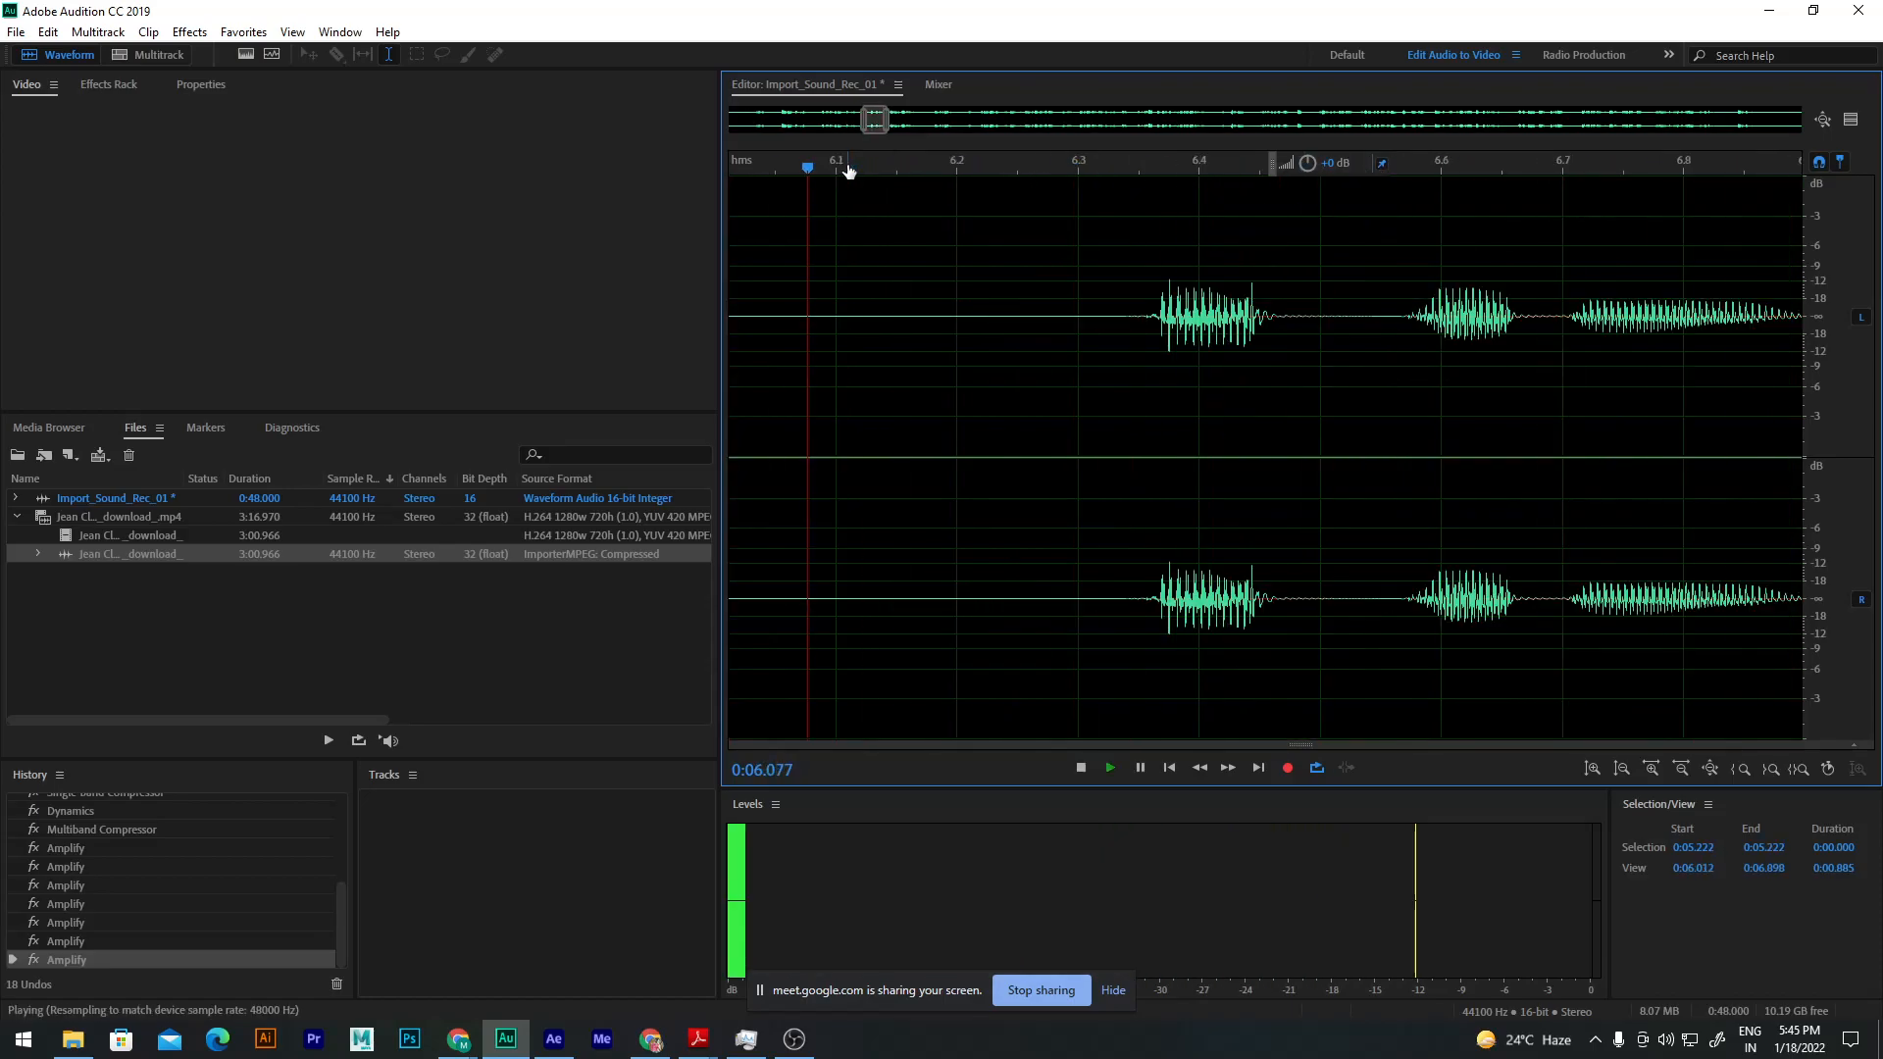
pyautogui.press('space')
# Step: Reduce the volume of the third phrase's tail from 0:05.700 to 0:05.850 further
pyautogui.hscroll(-5, 1040, 306)
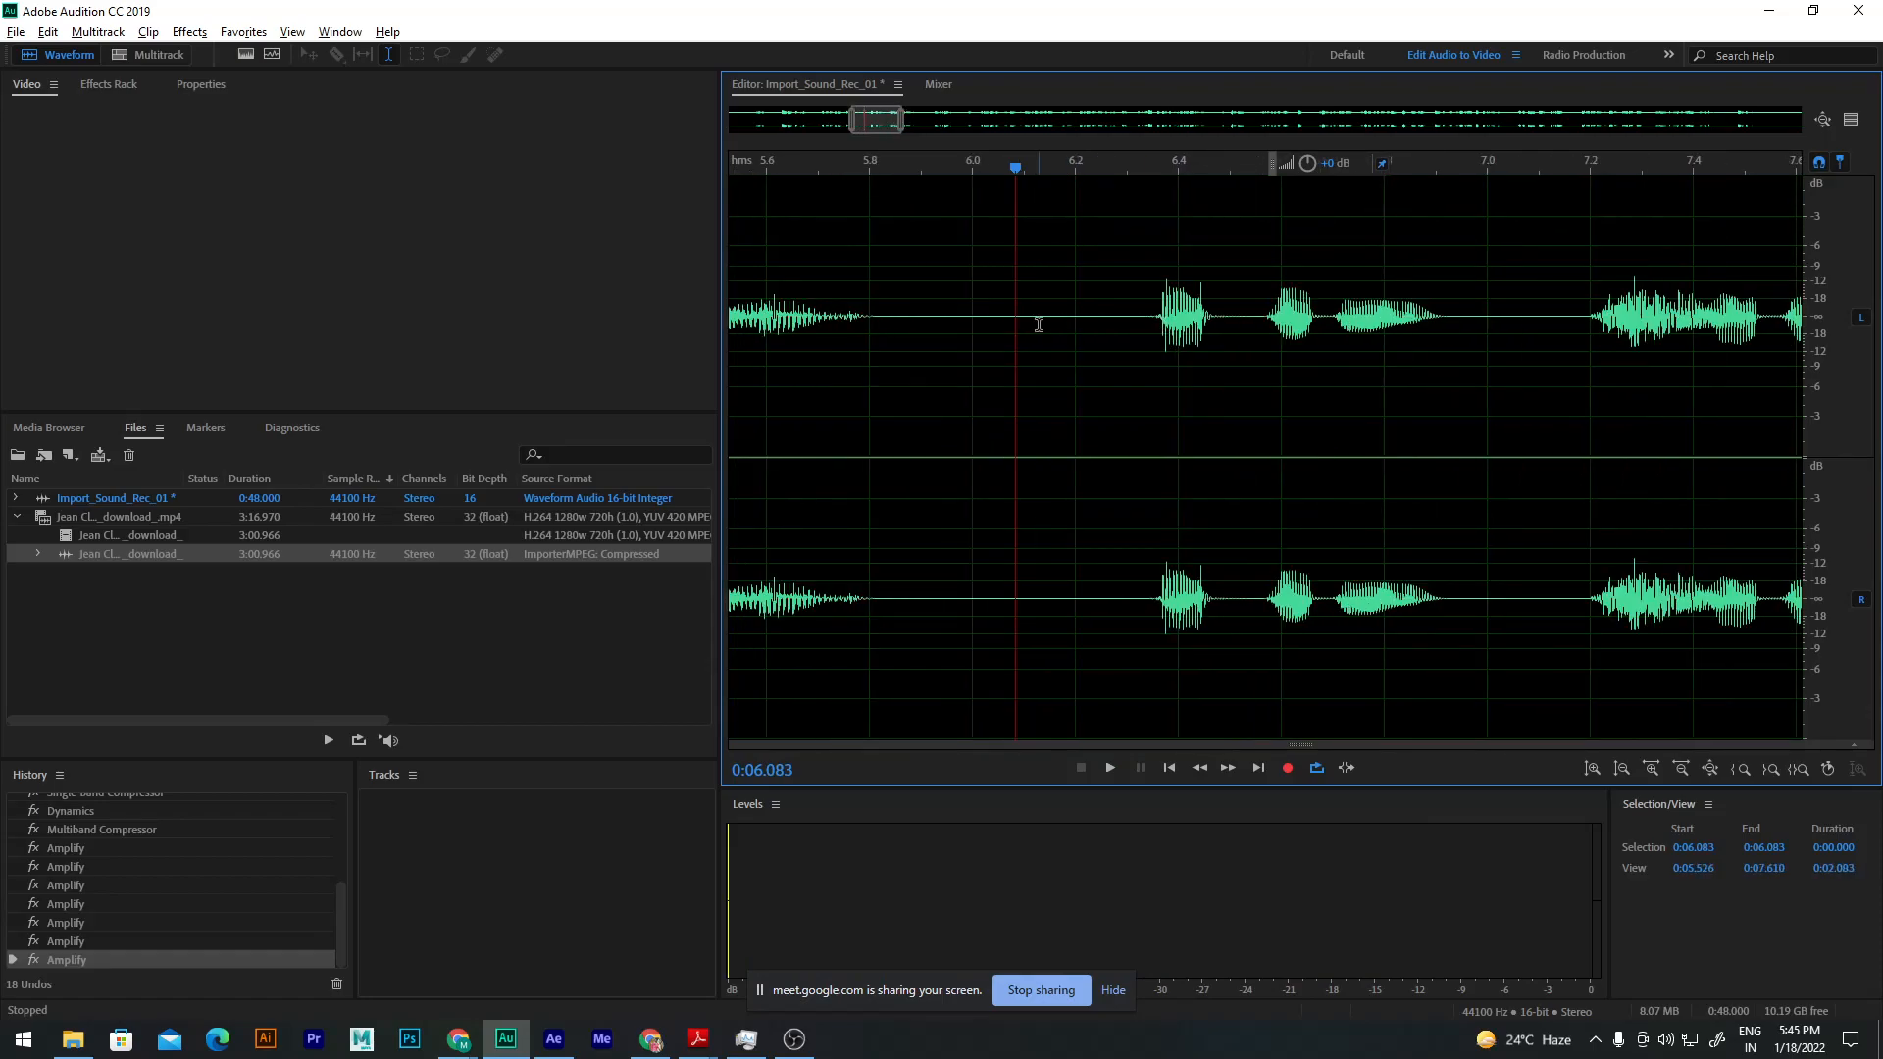
pyautogui.moveTo(989, 279); pyautogui.dragTo(1309, 298)
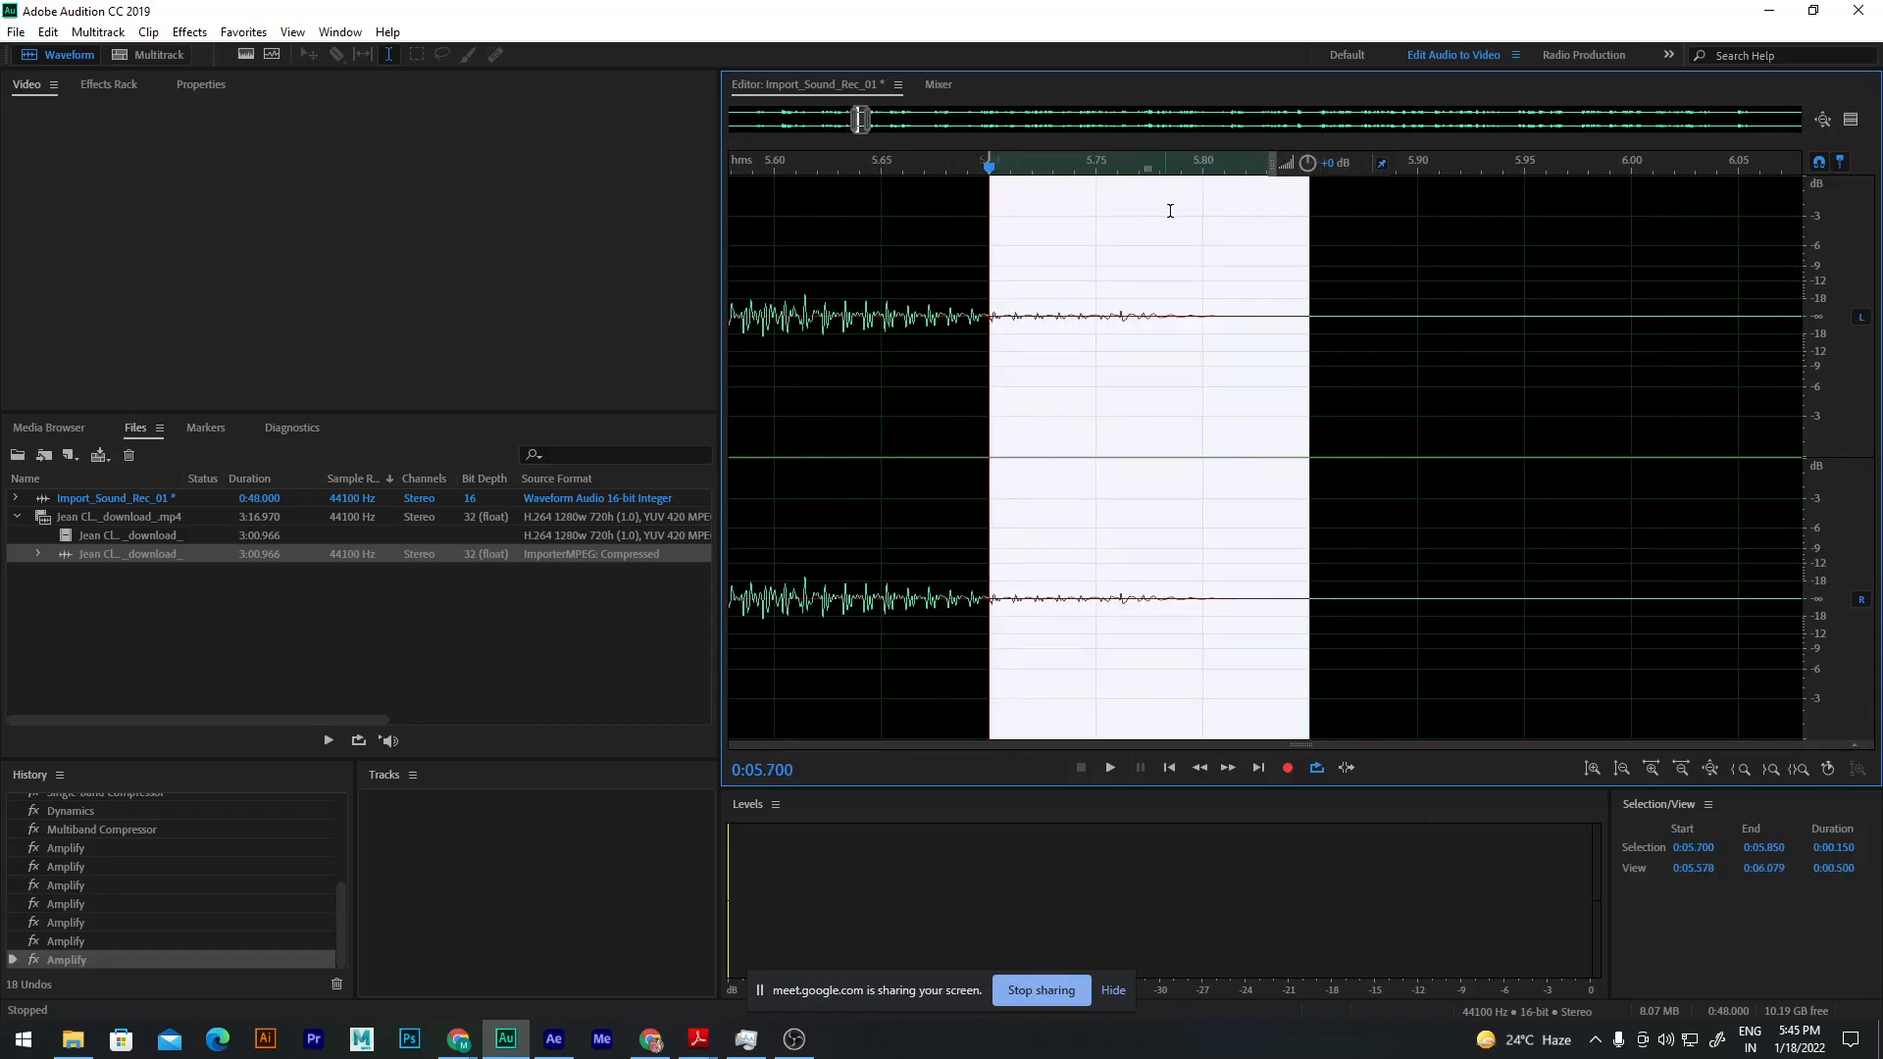
pyautogui.moveTo(1320, 169); pyautogui.dragTo(1319, 171)
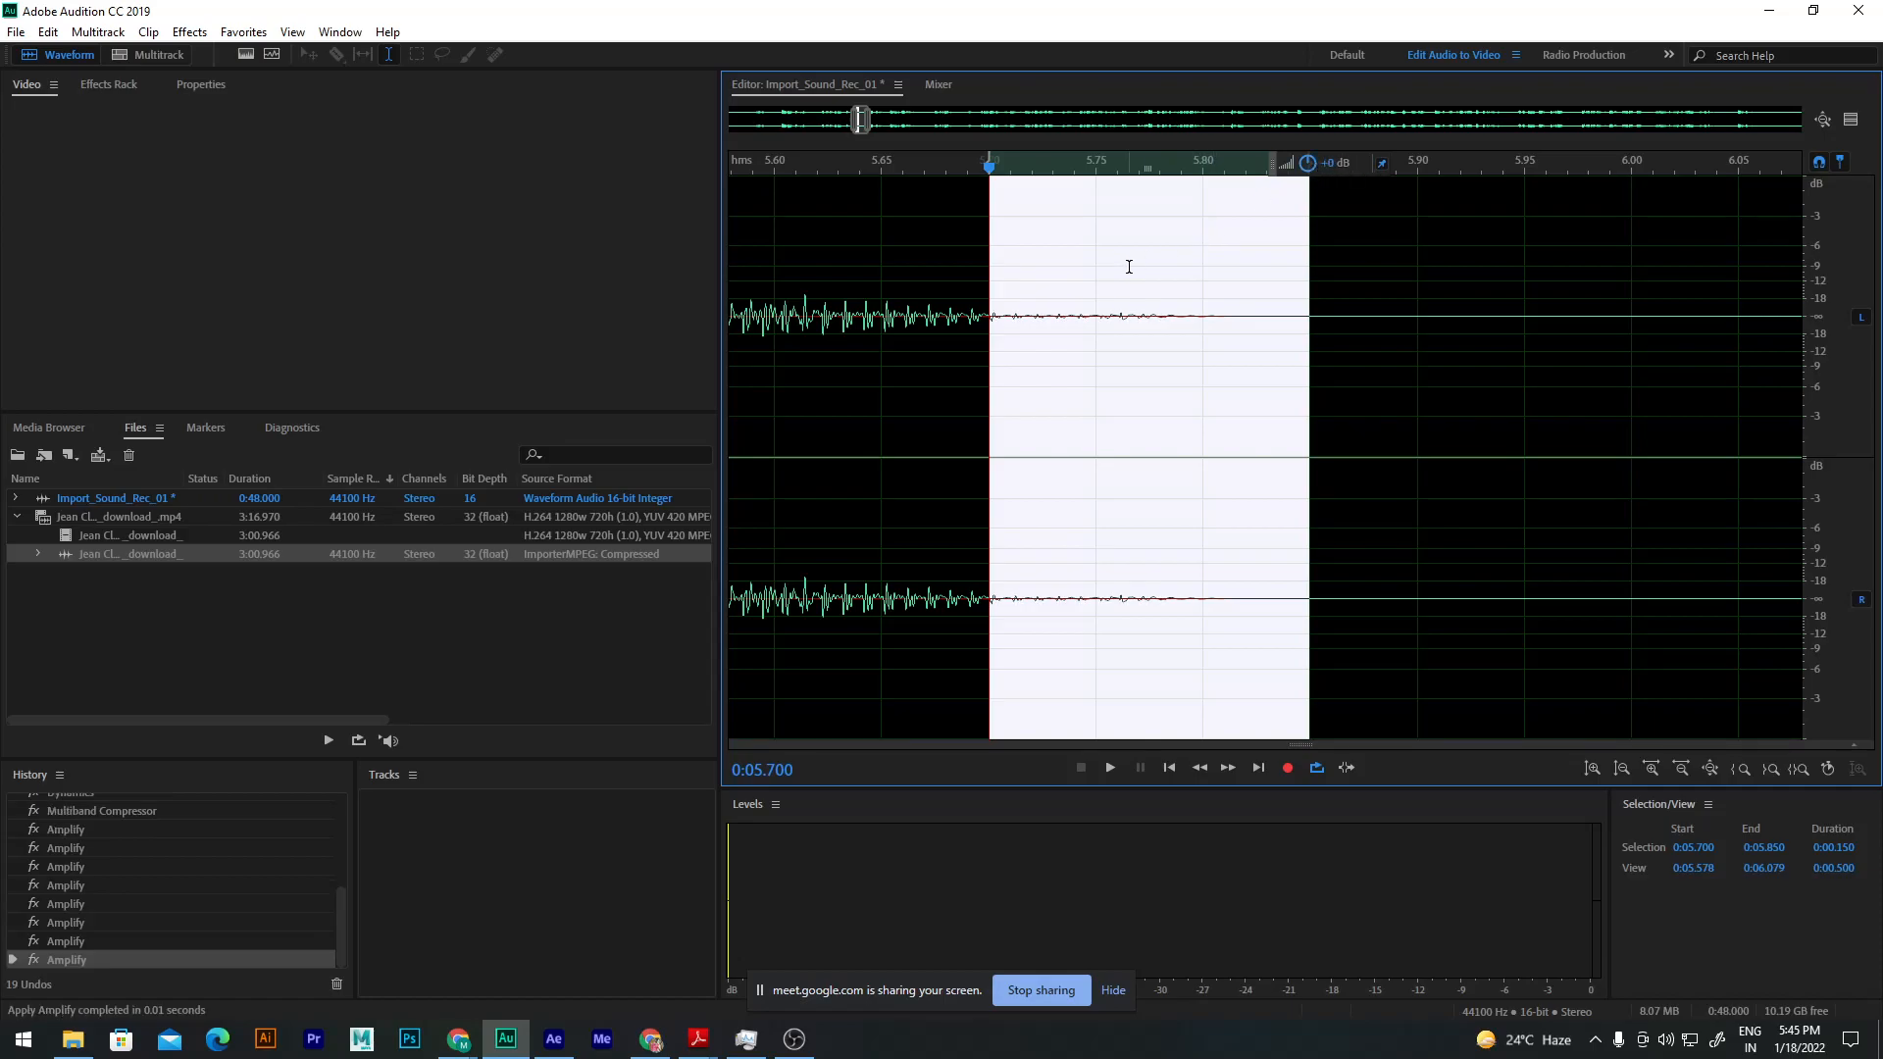
# Step: Play back from about 0:05.224 to check the softened tail and the start of the fourth phrase
pyautogui.scroll(-5, 1125, 262)
pyautogui.click(1185, 286)
pyautogui.press('space')
pyautogui.click(847, 169)
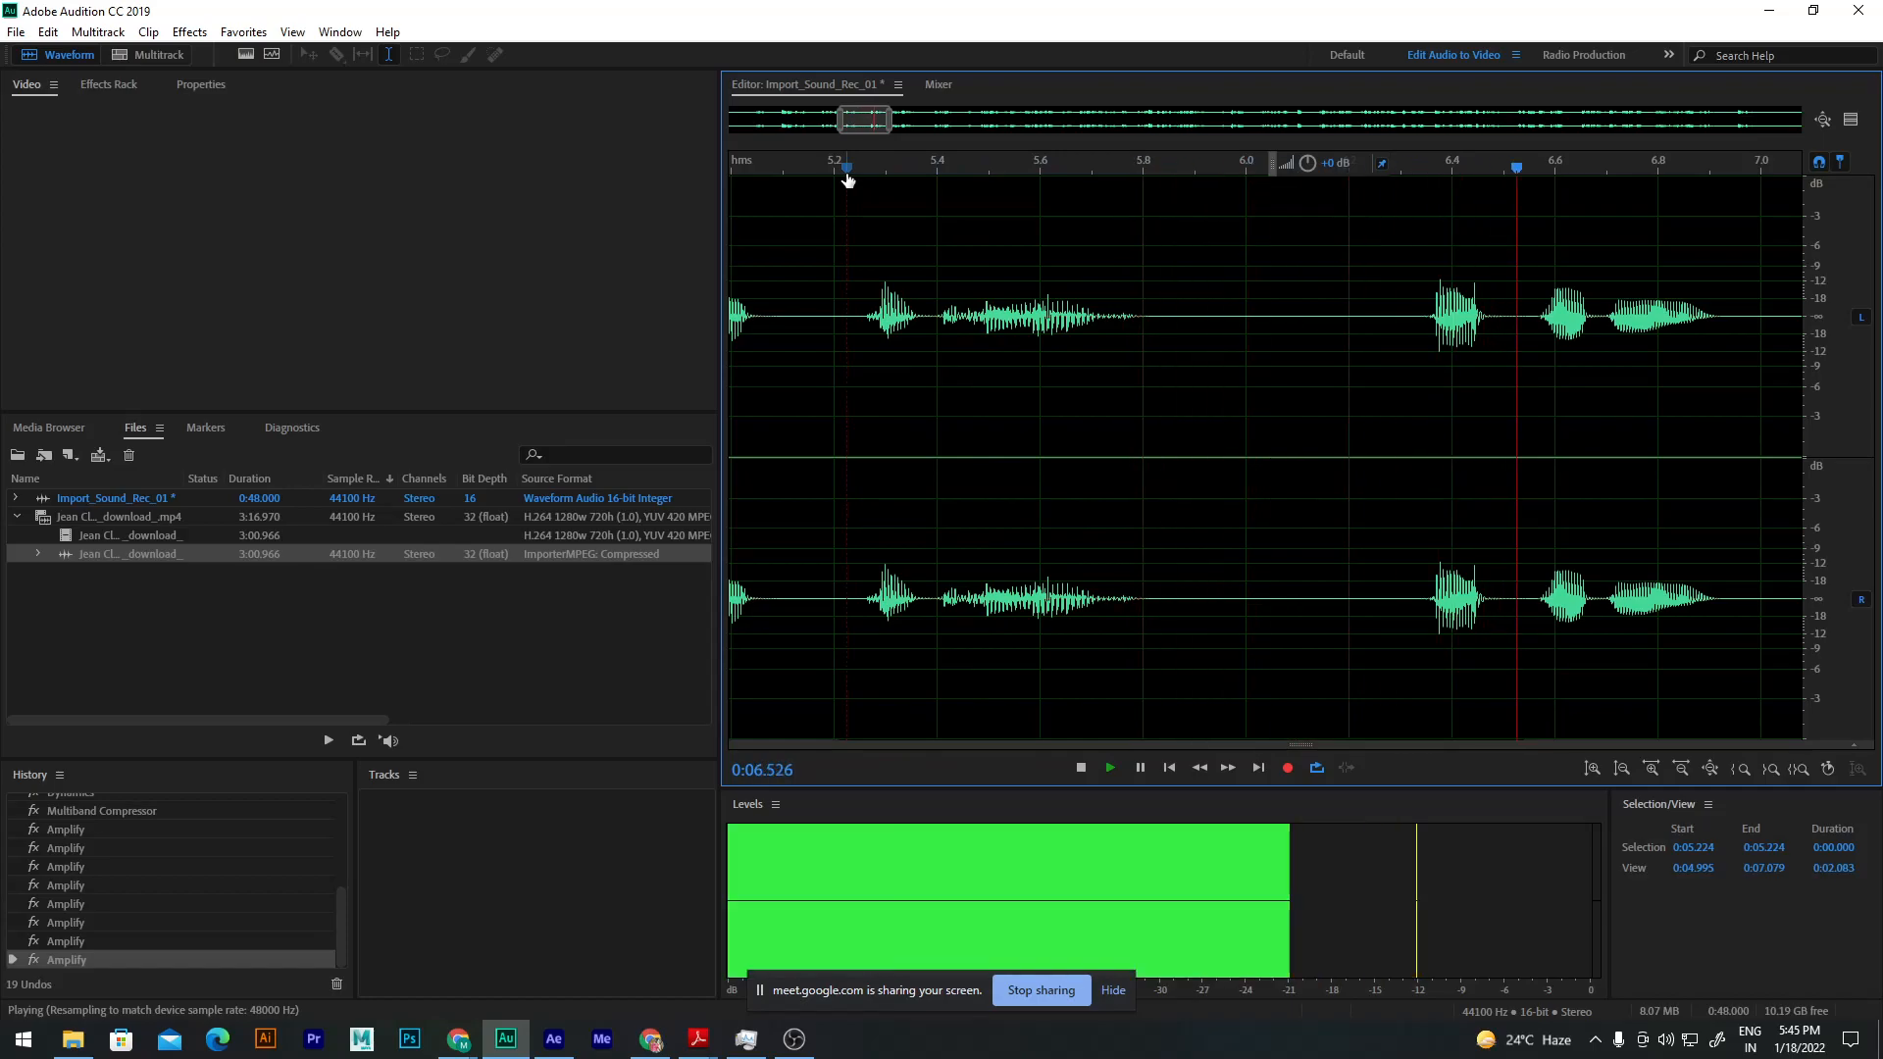
pyautogui.press('space')
# Step: Try to amplify the fourth phrase's first word from 0:06.350 to 0:06.500 by 5 dB
pyautogui.scroll(5, 1194, 286)
pyautogui.press('alt')
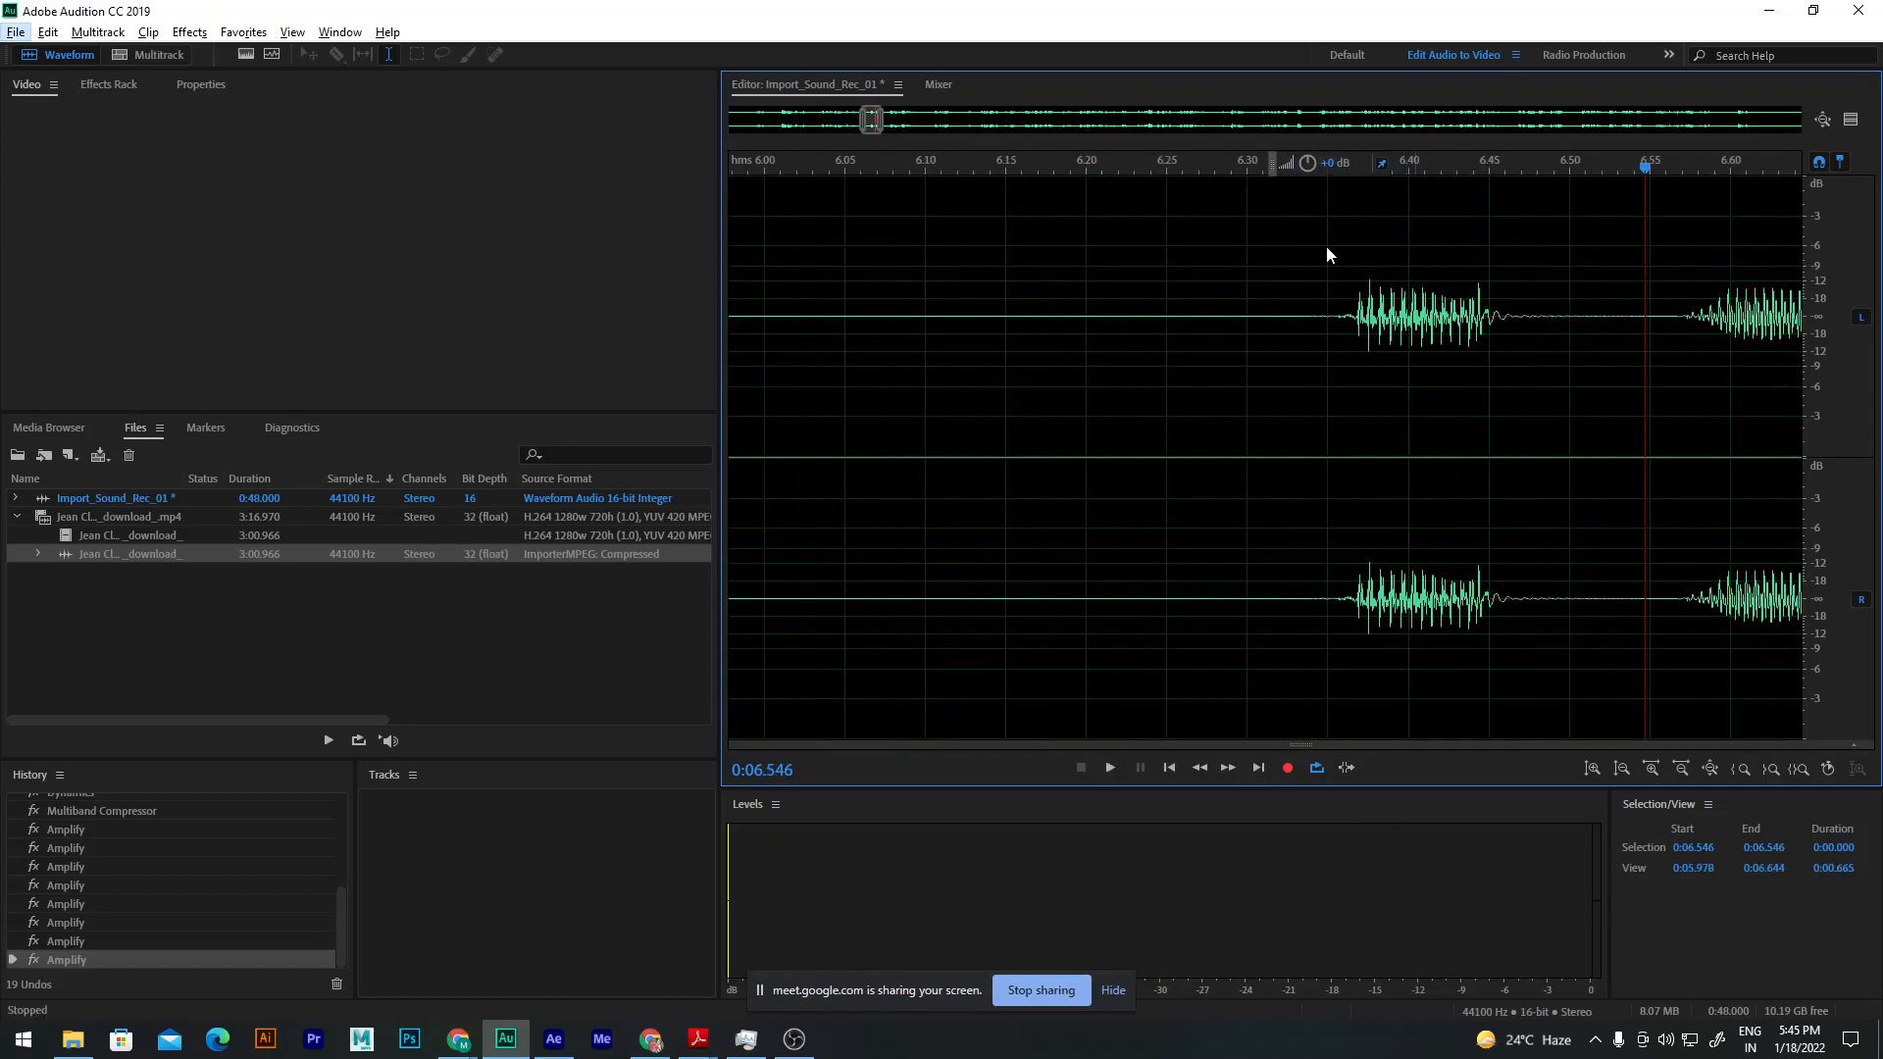
pyautogui.moveTo(1342, 198); pyautogui.dragTo(1567, 231)
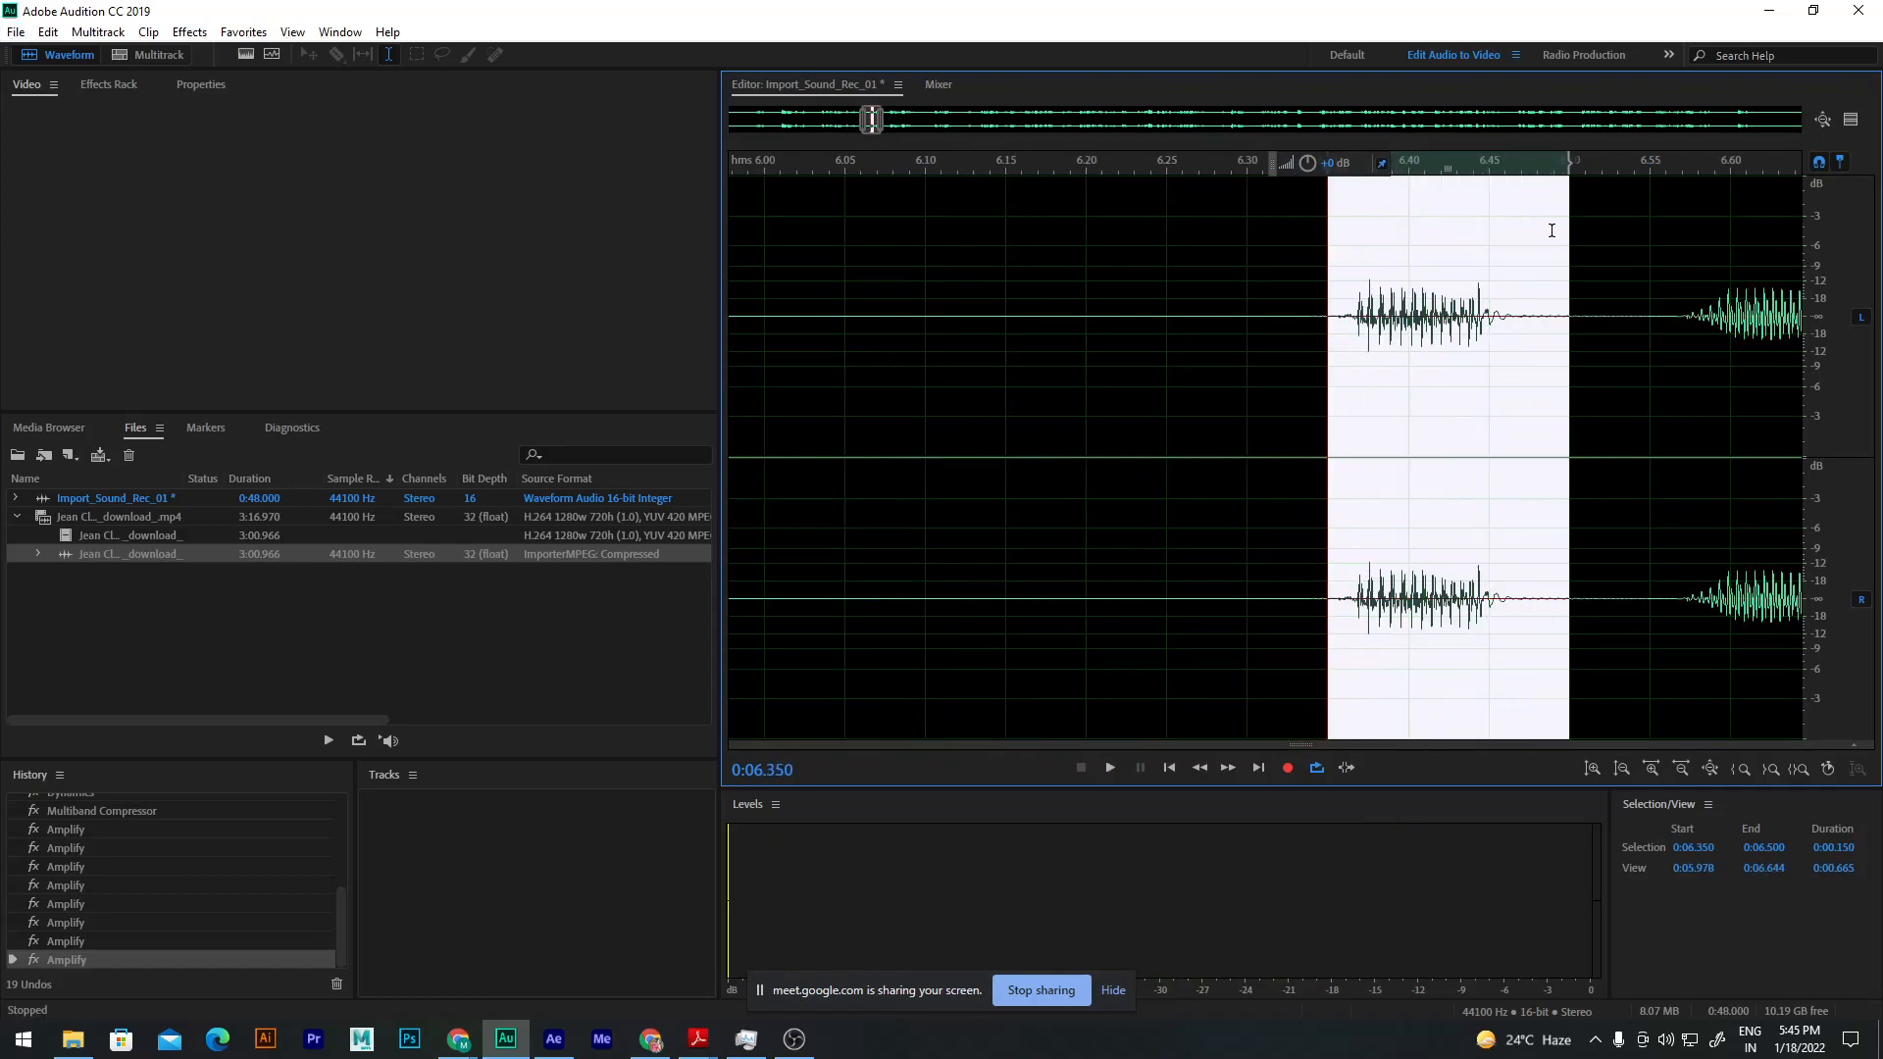
pyautogui.click(1345, 163)
pyautogui.write('5')
pyautogui.press('Return')
pyautogui.click(1242, 241)
# Step: Play the amplified word with its neighbours from about 0:05.859 and undo the last amplification
pyautogui.press('space')
pyautogui.press('space')
pyautogui.scroll(-5, 1246, 274)
pyautogui.scroll(-3, 1247, 274)
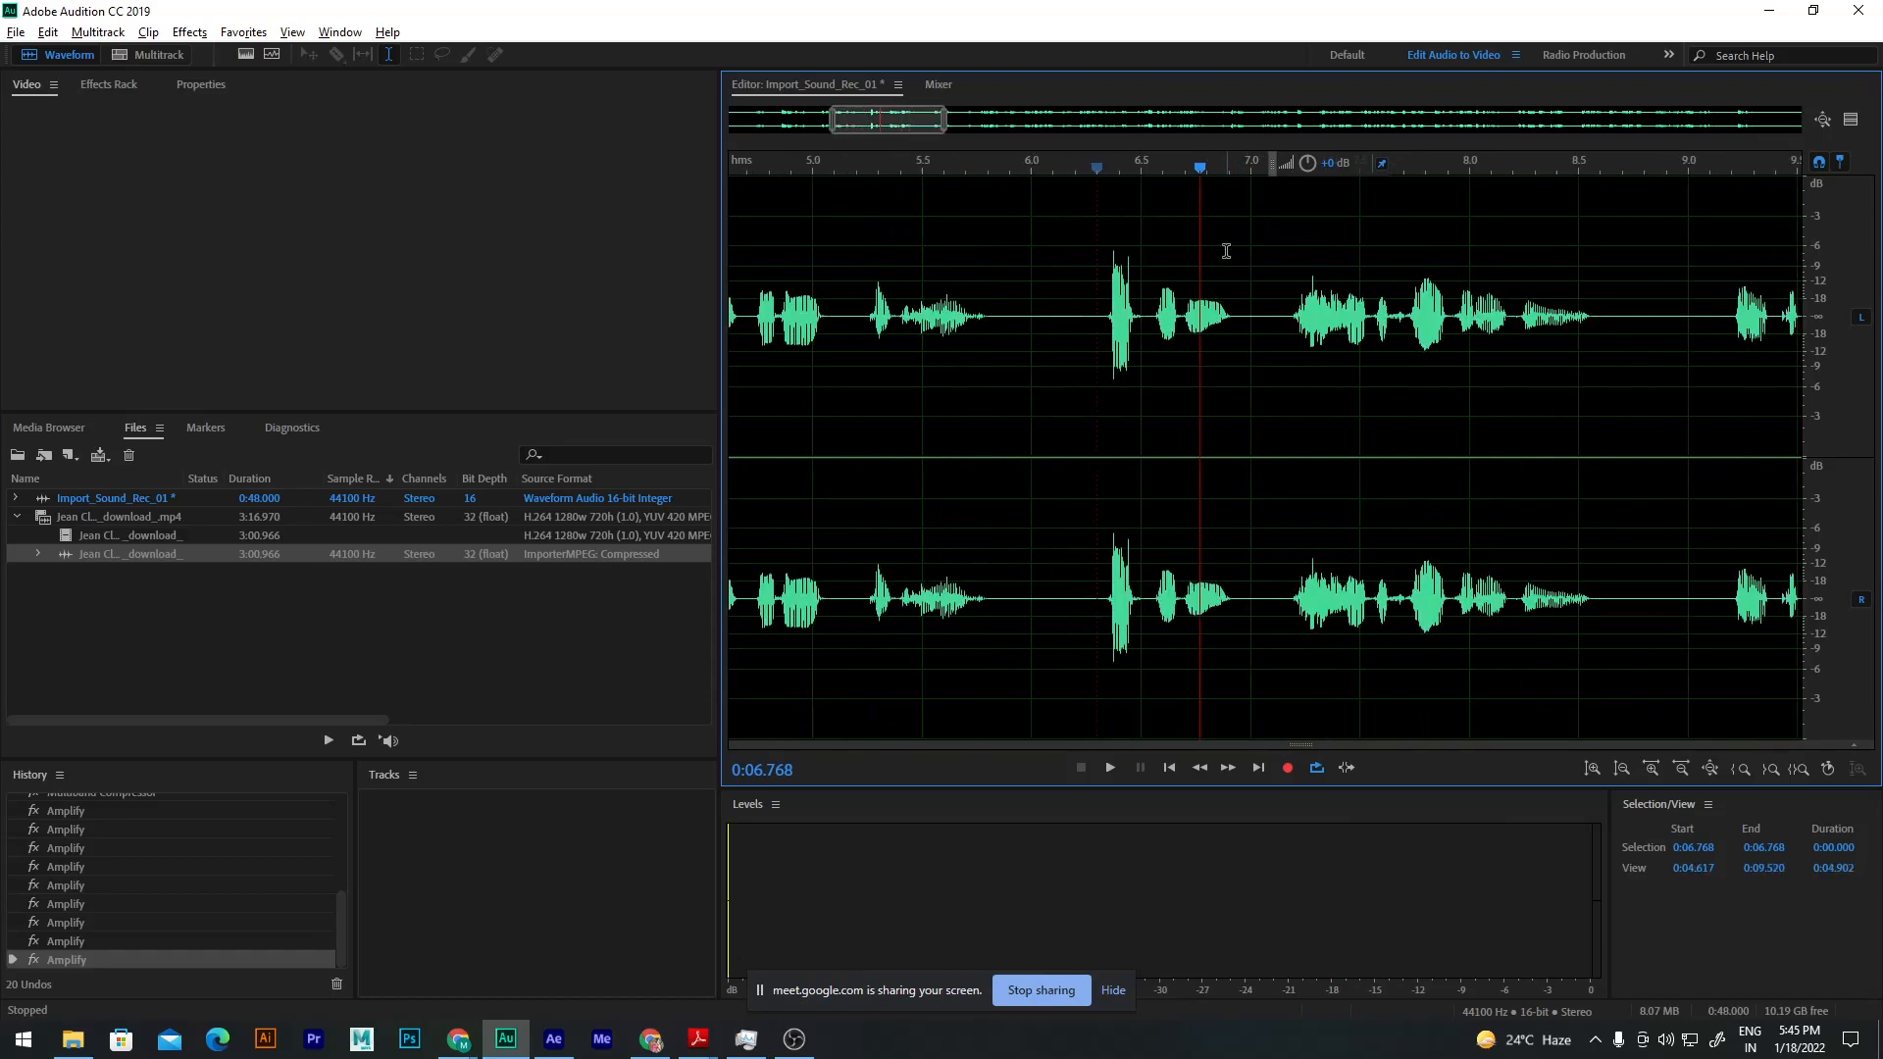
pyautogui.click(1001, 172)
pyautogui.press('space')
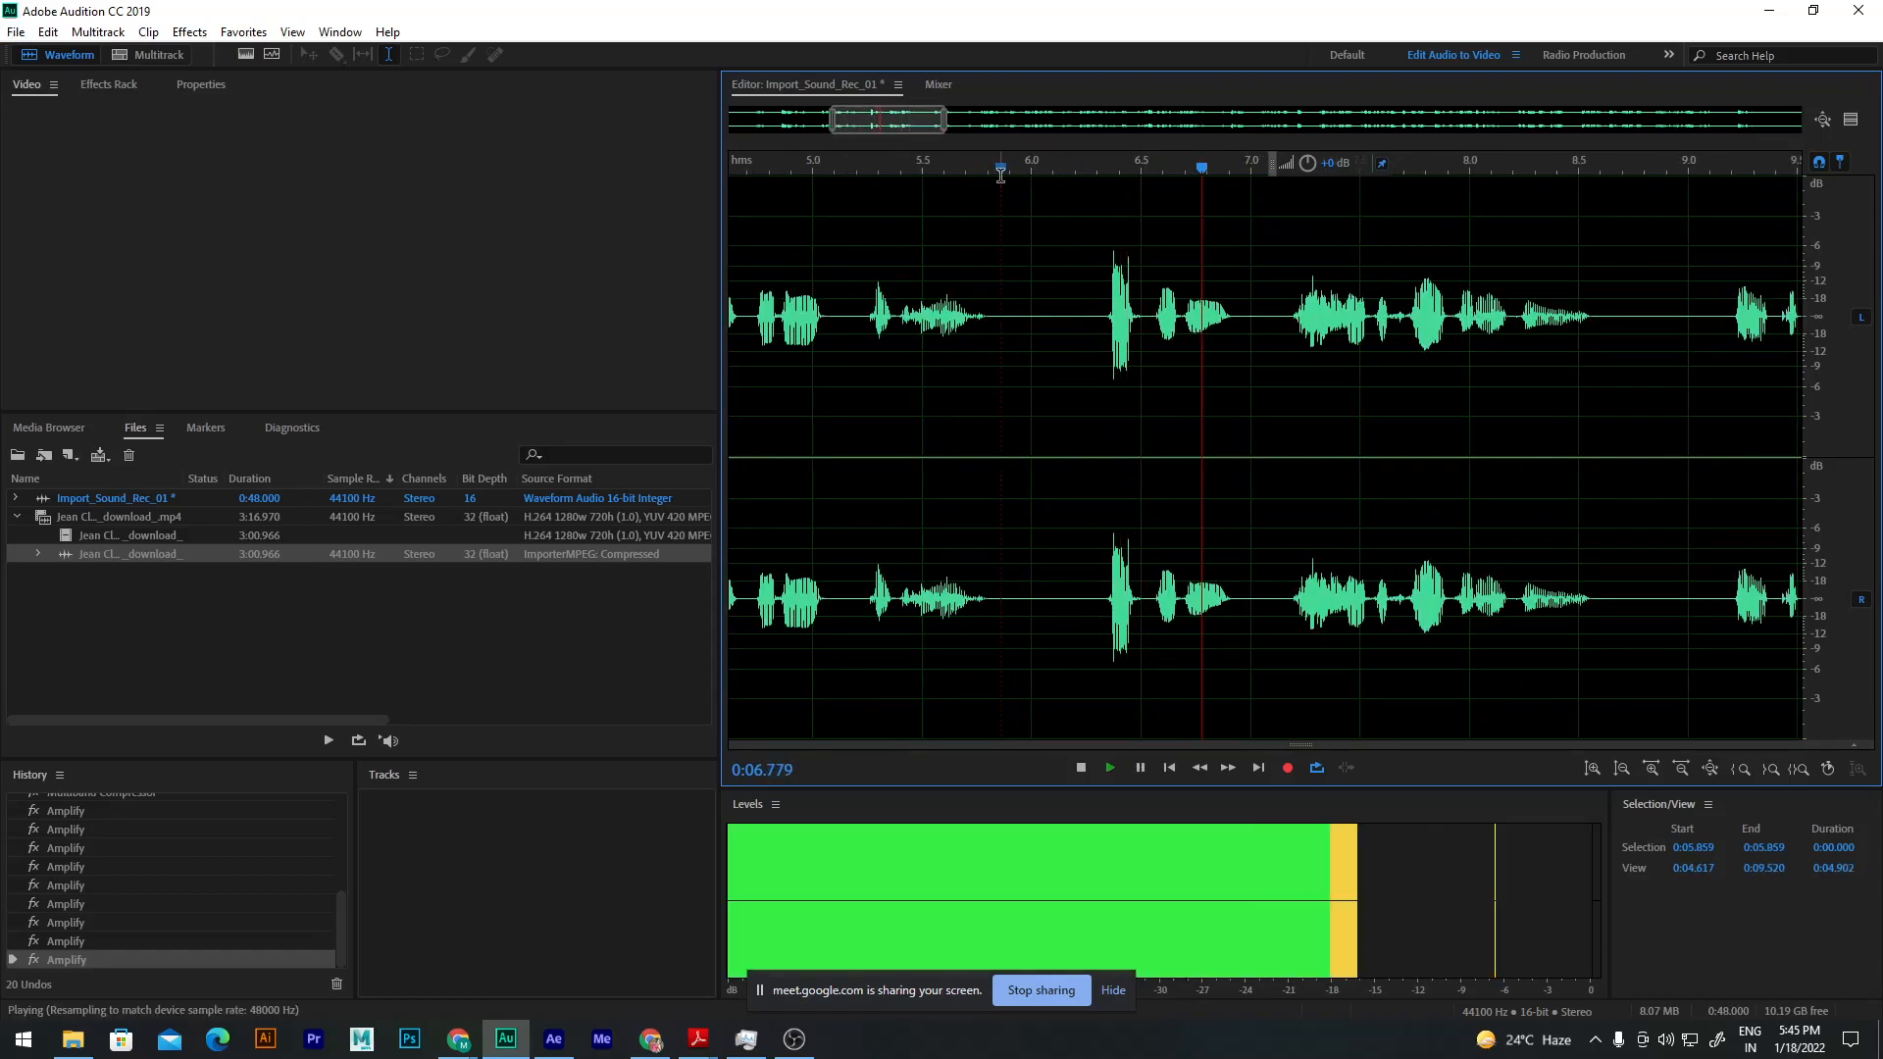
pyautogui.press('space')
pyautogui.scroll(3, 1140, 275)
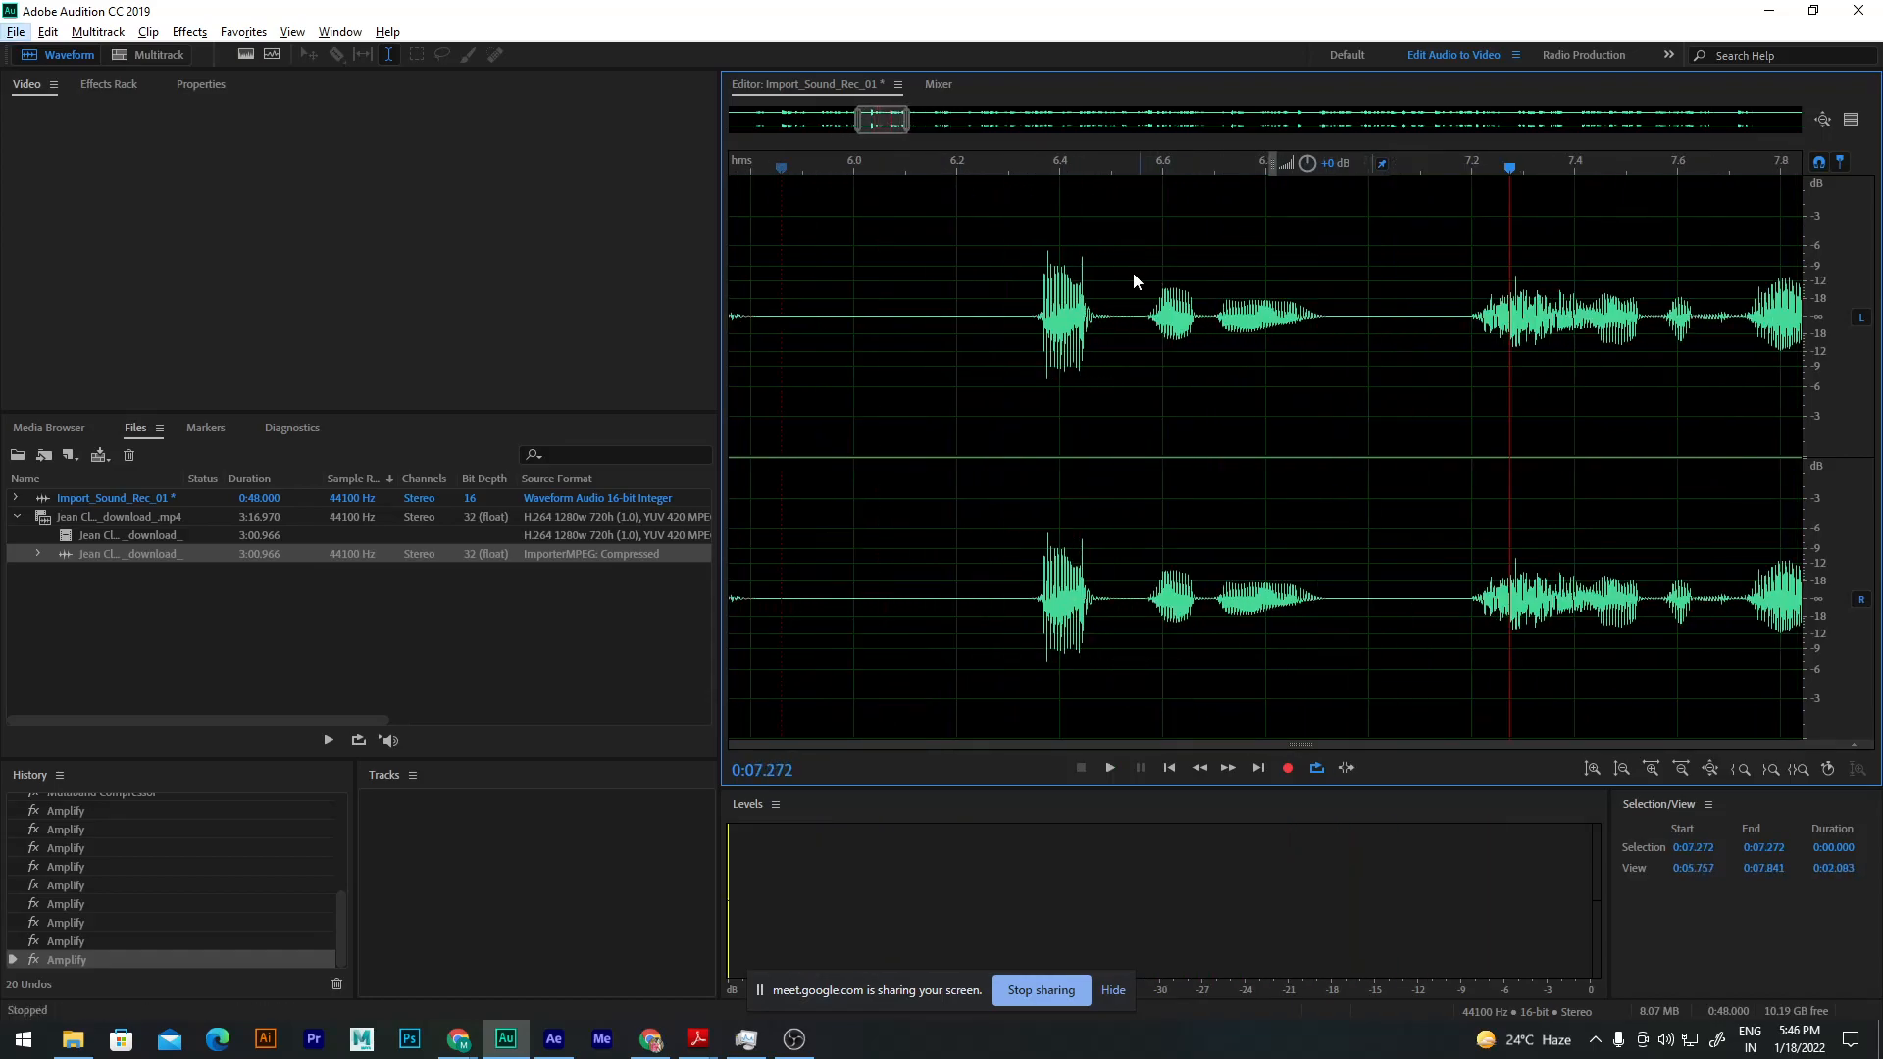
pyautogui.hotkey('ctrl', 'z')
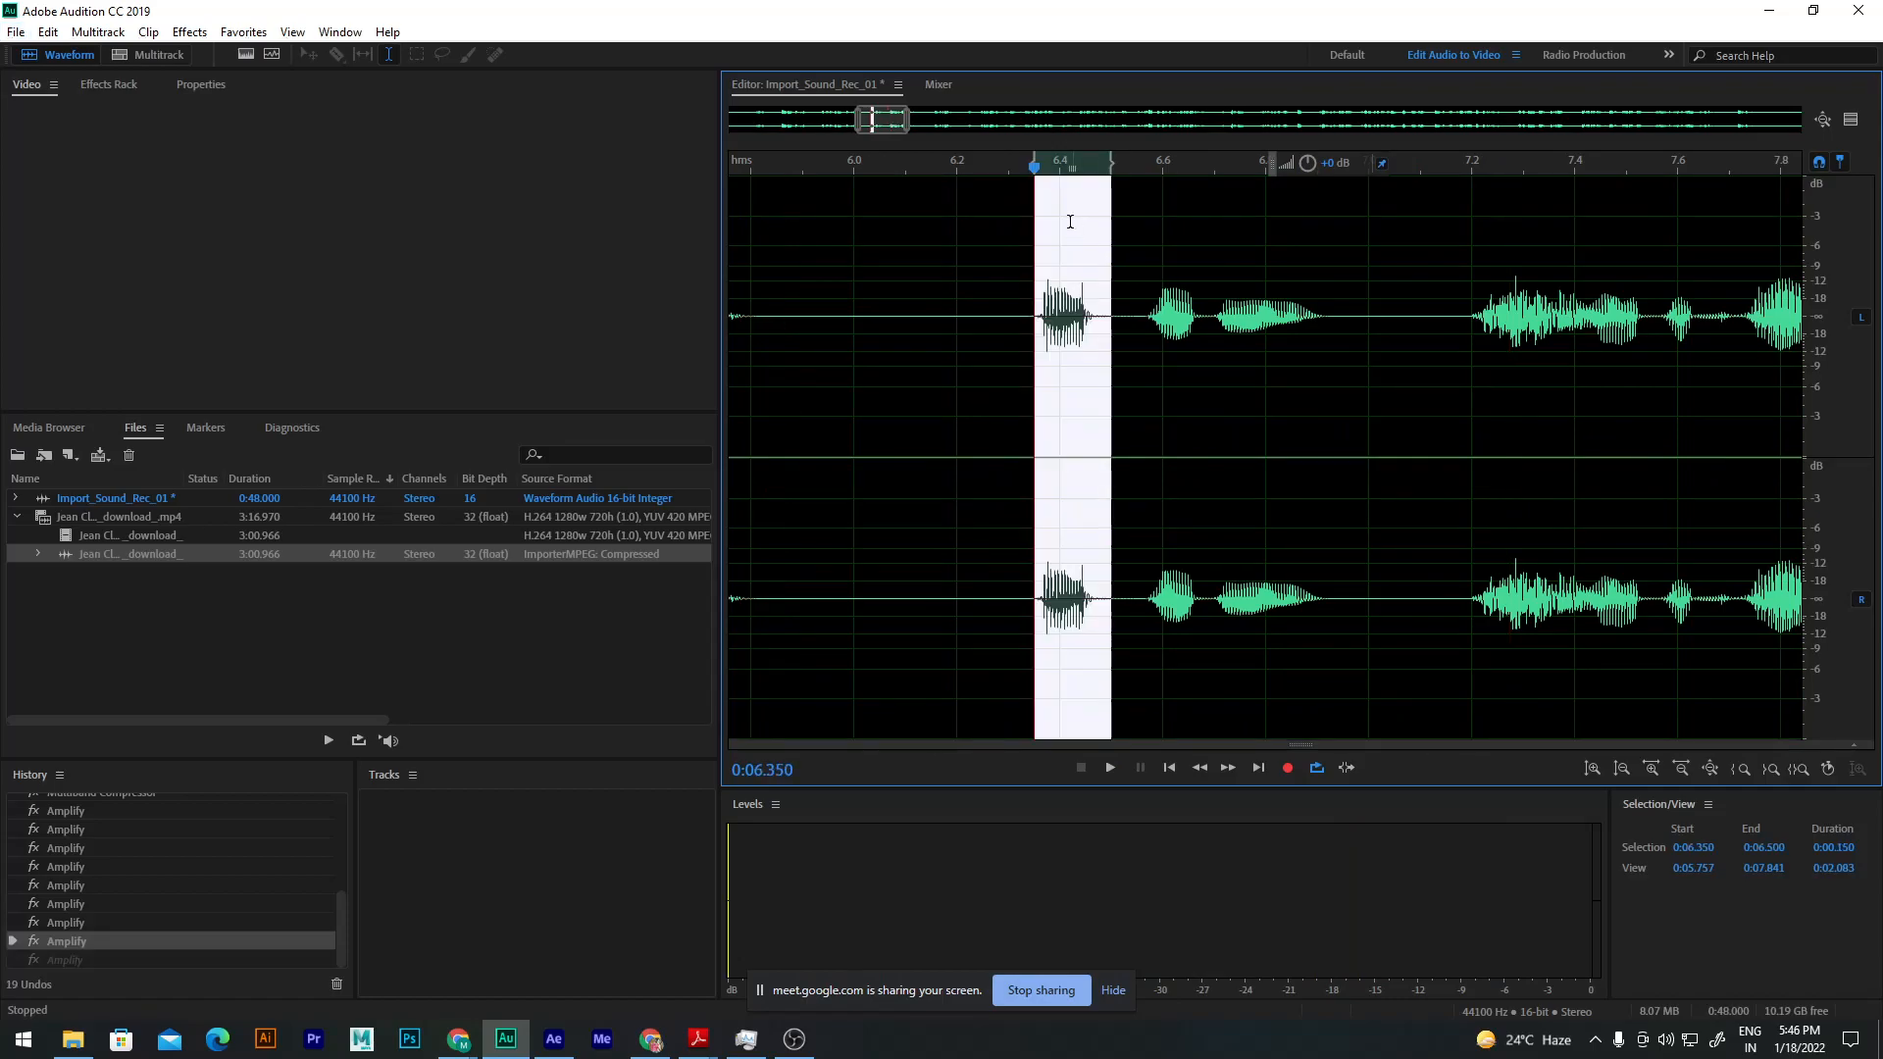
# Step: Amplify the fourth phrase's first word from 0:06.350 to 0:06.500 by 2 dB and play it back with its neighbours
pyautogui.click(1344, 164)
pyautogui.write('2')
pyautogui.press('Return')
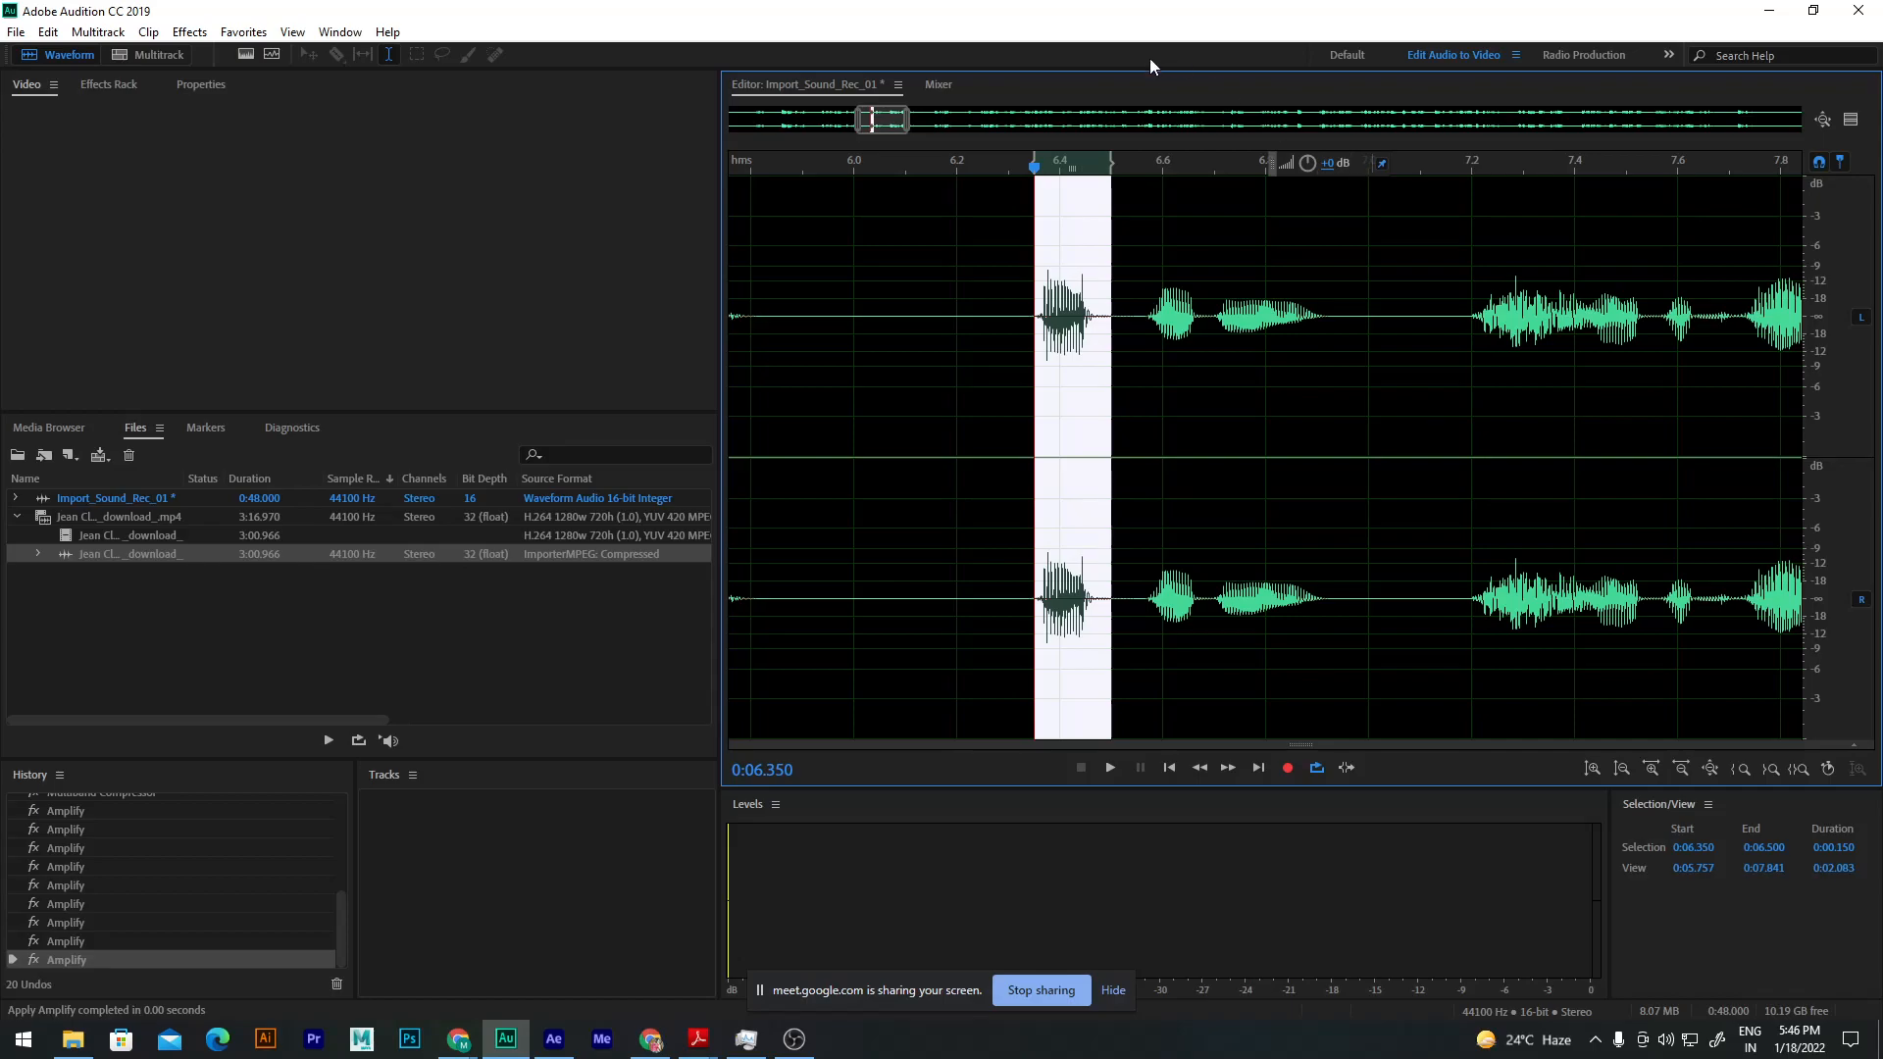
pyautogui.press('space')
pyautogui.click(986, 235)
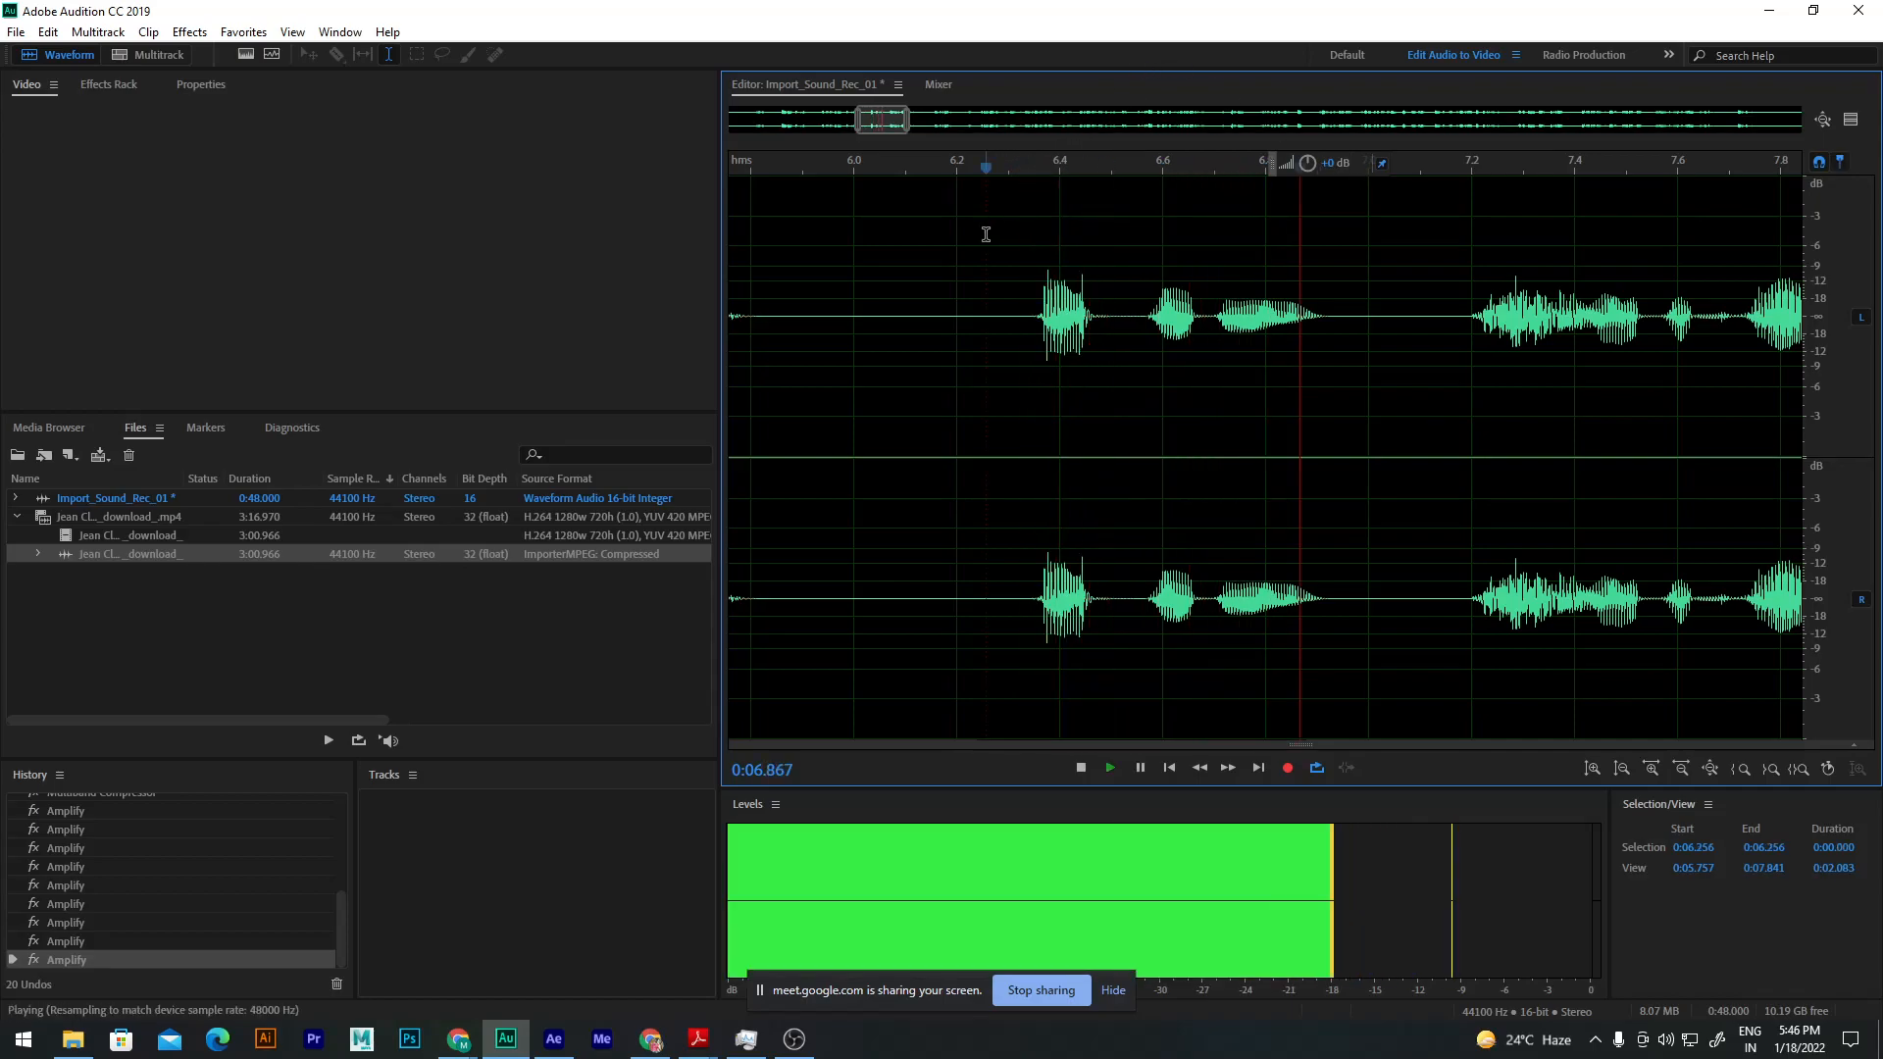
pyautogui.press('space')
pyautogui.scroll(5, 1221, 205)
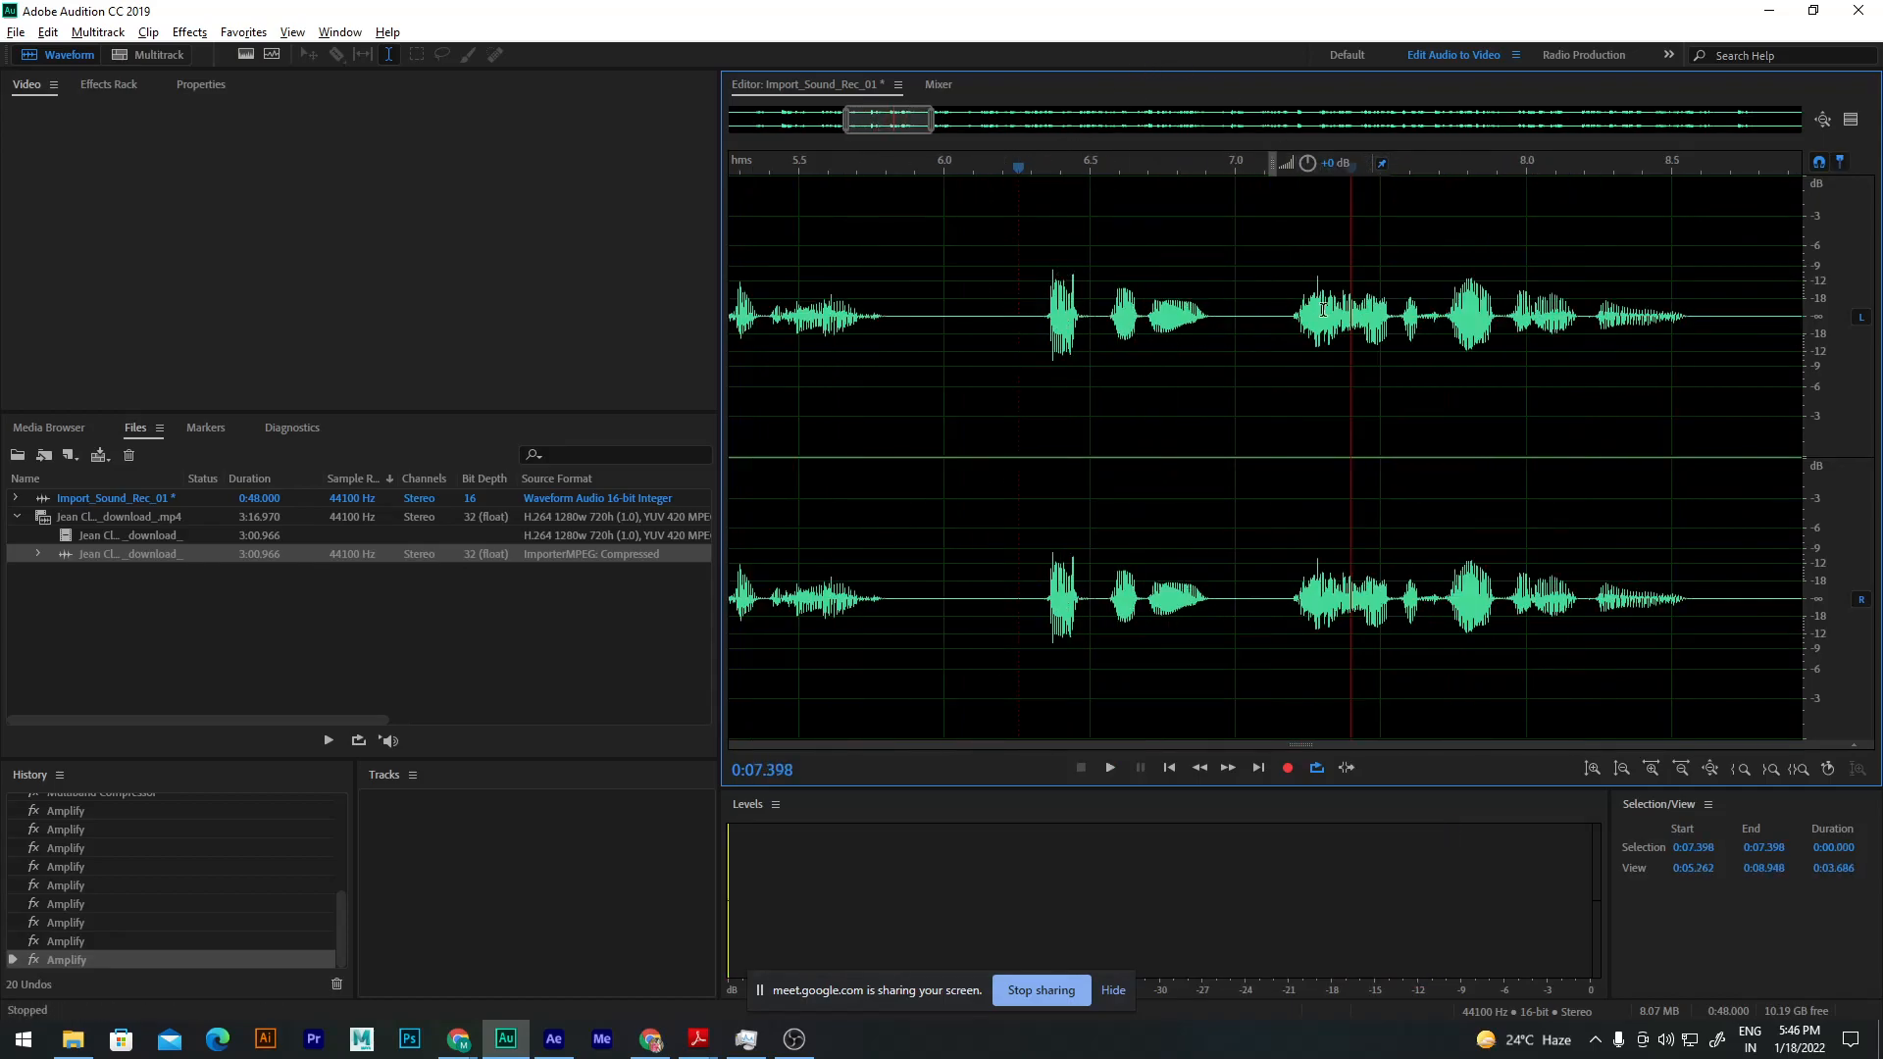
# Step: Play the pause after the fourth phrase and the start of the fifth phrase
pyautogui.click(1181, 167)
pyautogui.moveTo(1181, 168); pyautogui.dragTo(906, 187)
pyautogui.click(1112, 168)
pyautogui.press('space')
pyautogui.press('space')
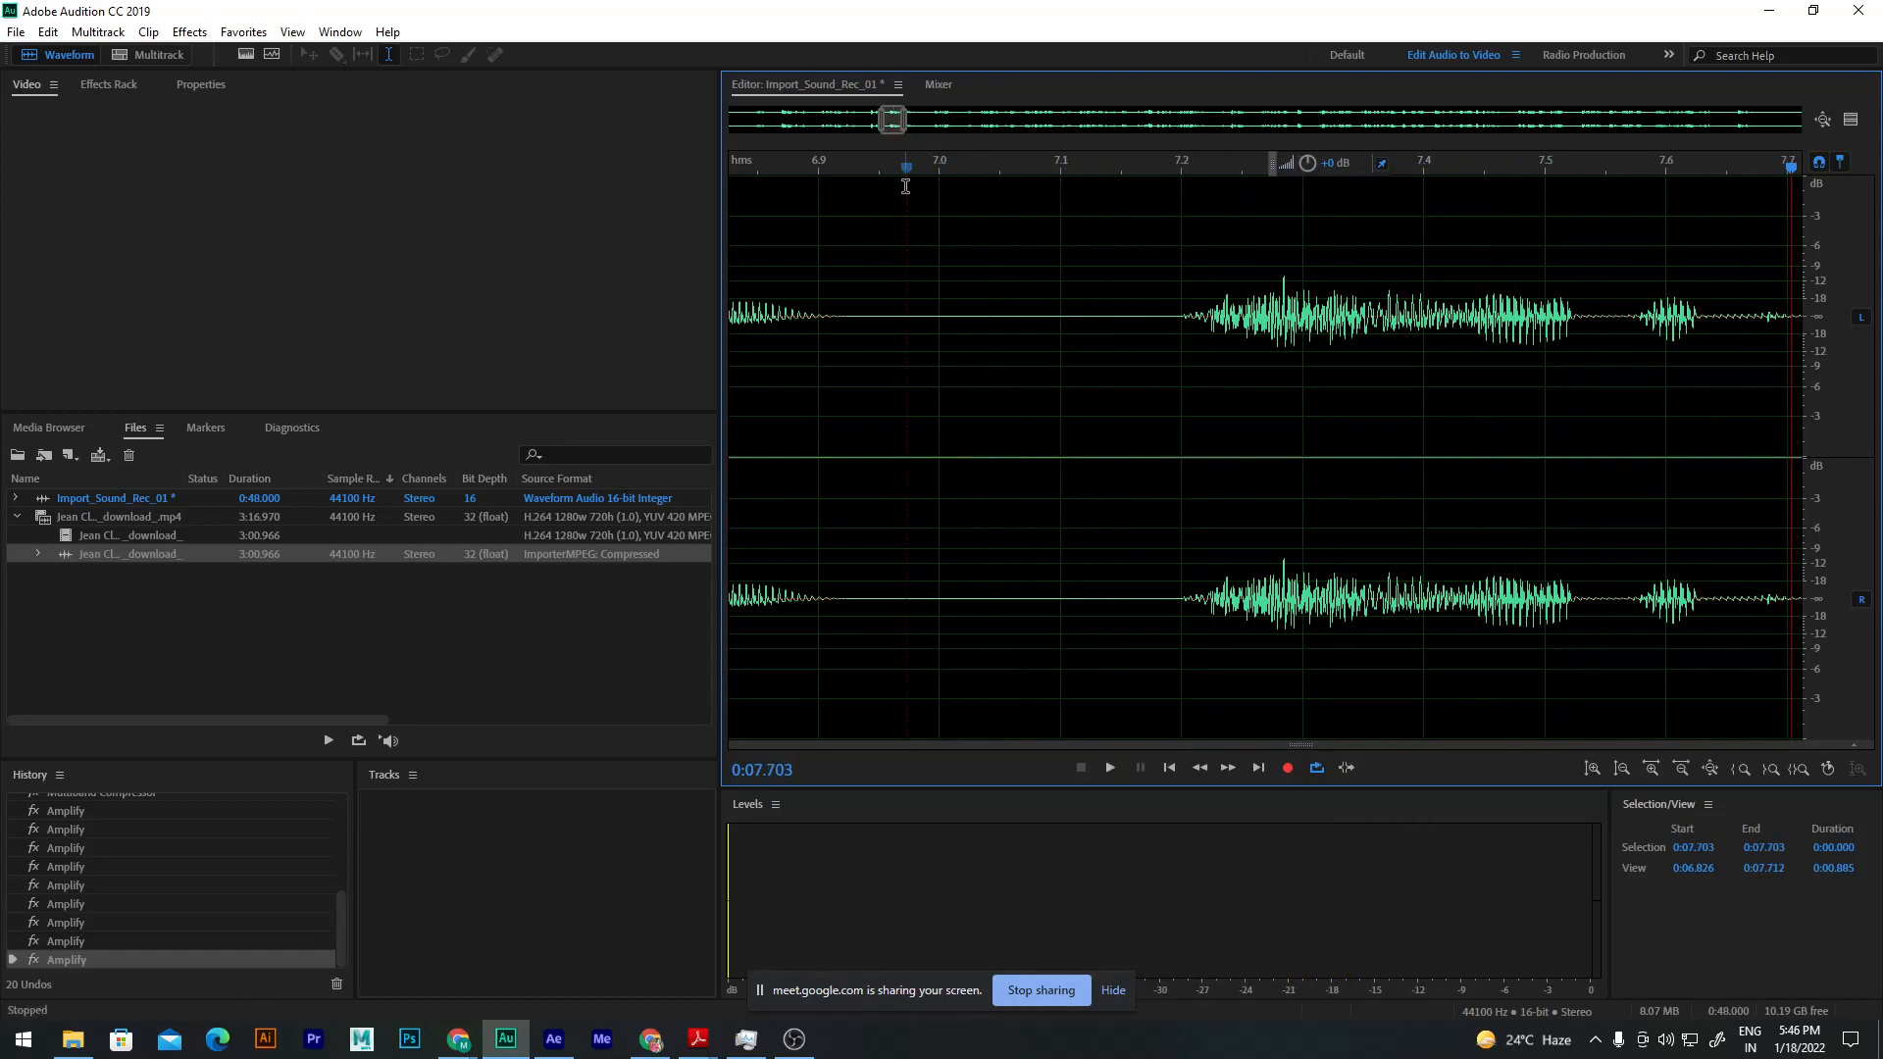
# Step: Examine the fifth phrase's opening up close and play it from about 0:07.178 to locate the unwanted sound
pyautogui.scroll(-3, 1140, 268)
pyautogui.scroll(6, 1284, 309)
pyautogui.scroll(-3, 1200, 300)
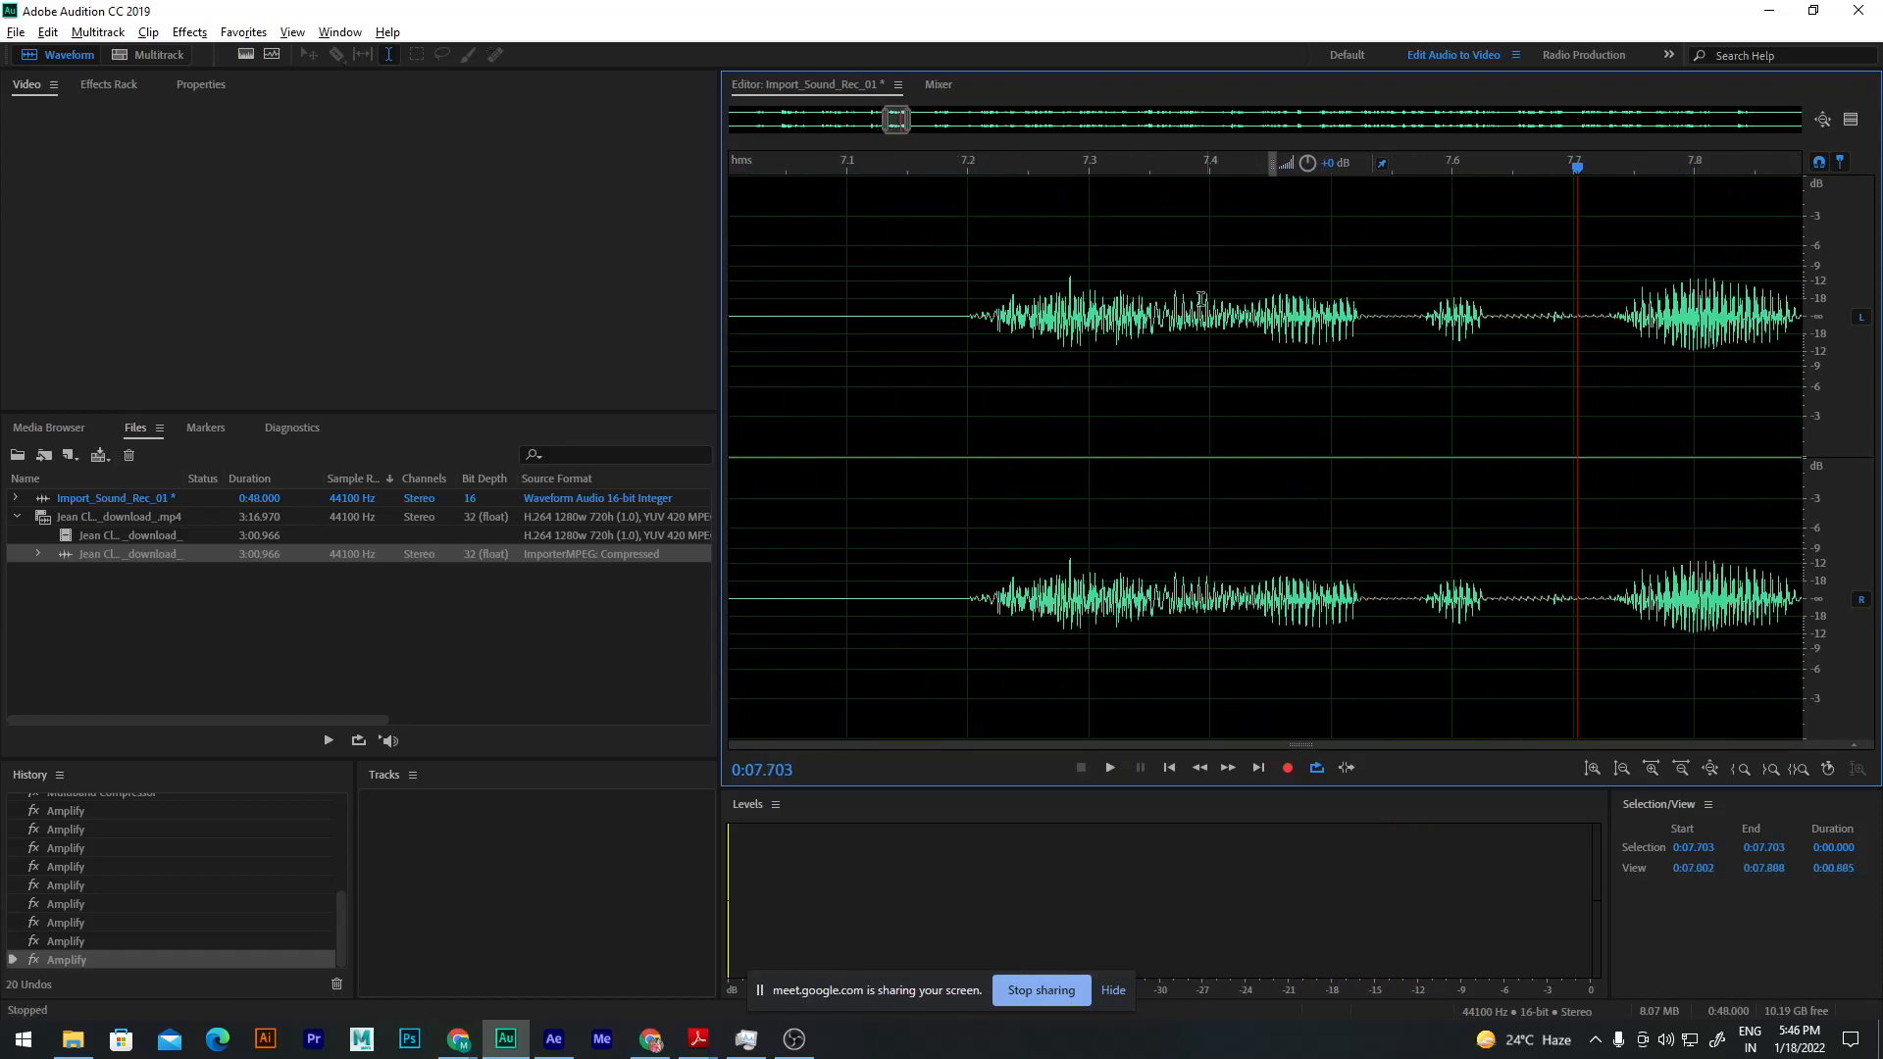
pyautogui.scroll(3, 985, 240)
pyautogui.moveTo(876, 200); pyautogui.dragTo(829, 168)
pyautogui.click(905, 181)
pyautogui.press('space')
pyautogui.press('space')
pyautogui.click(877, 205)
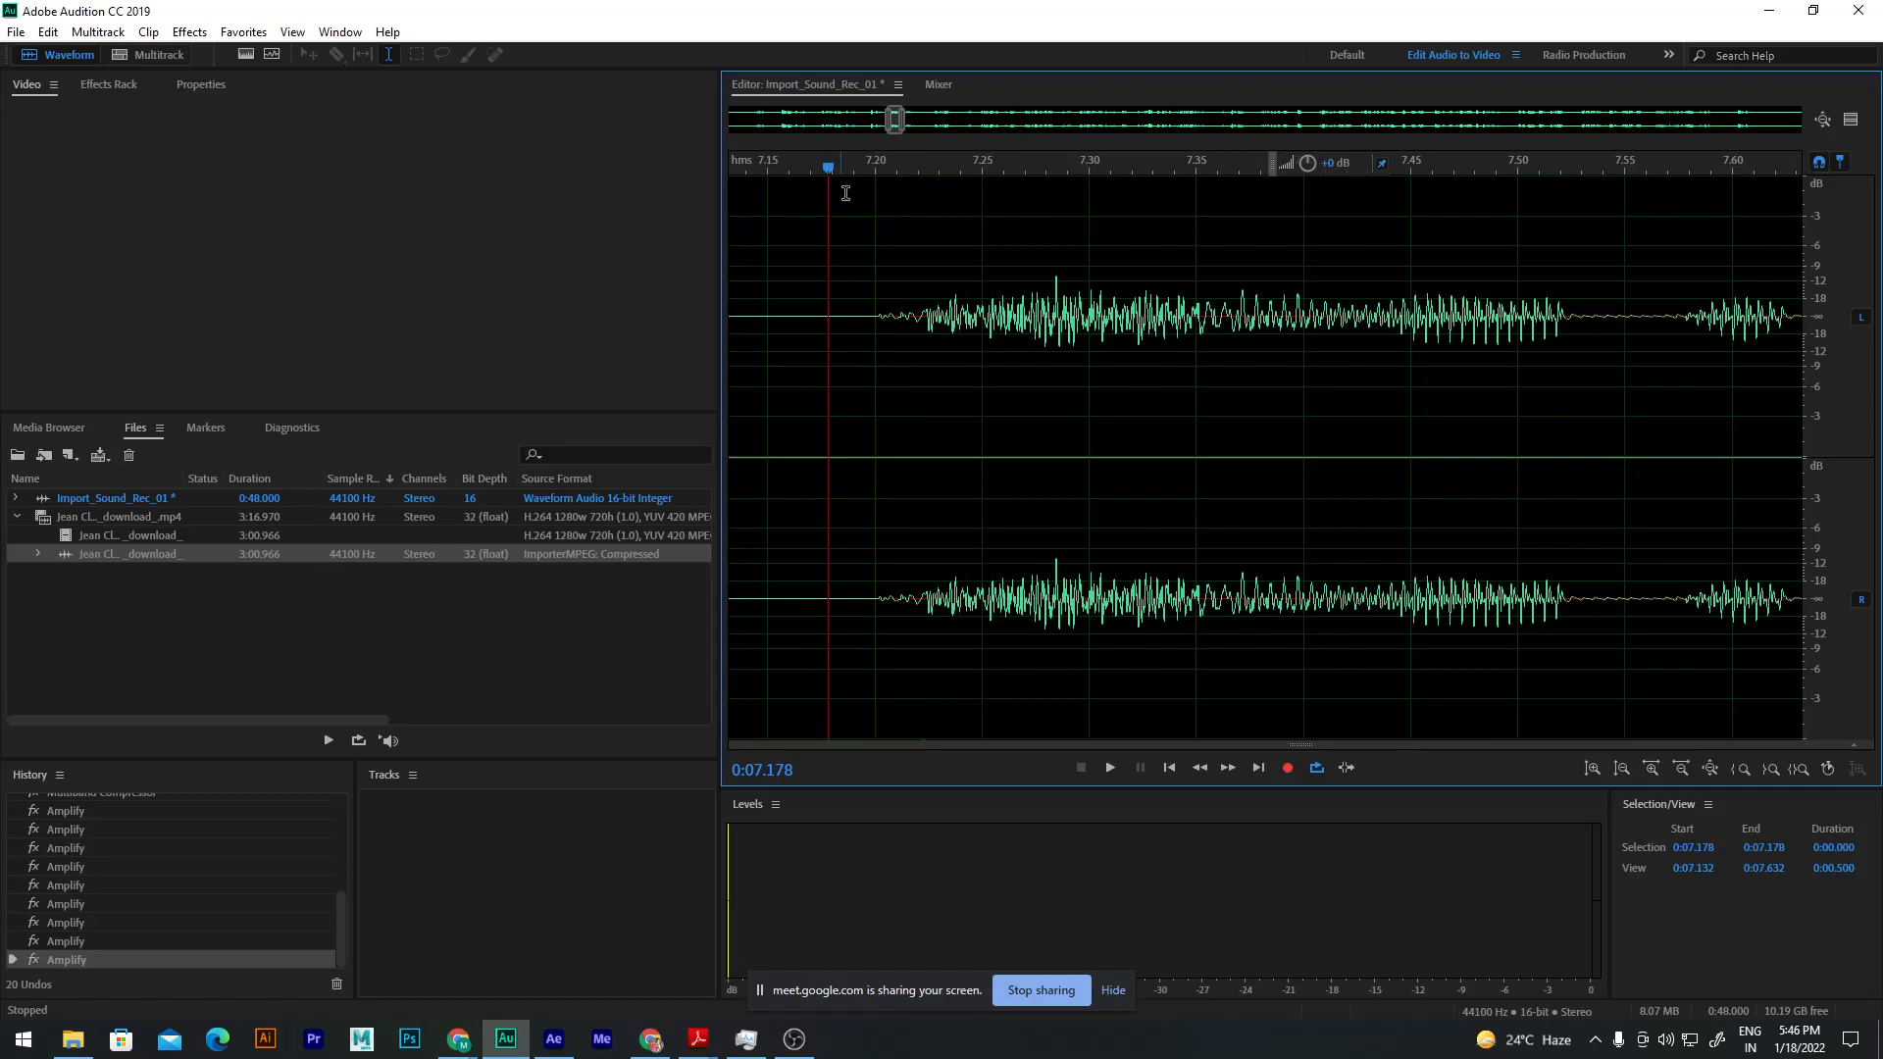
# Step: Reduce the fifth phrase's opening sound from 0:07.200 to 0:07.350 to silence, and lower the remnant from 0:07.187 to 0:07.214
pyautogui.moveTo(875, 261); pyautogui.dragTo(1197, 265)
pyautogui.press('space')
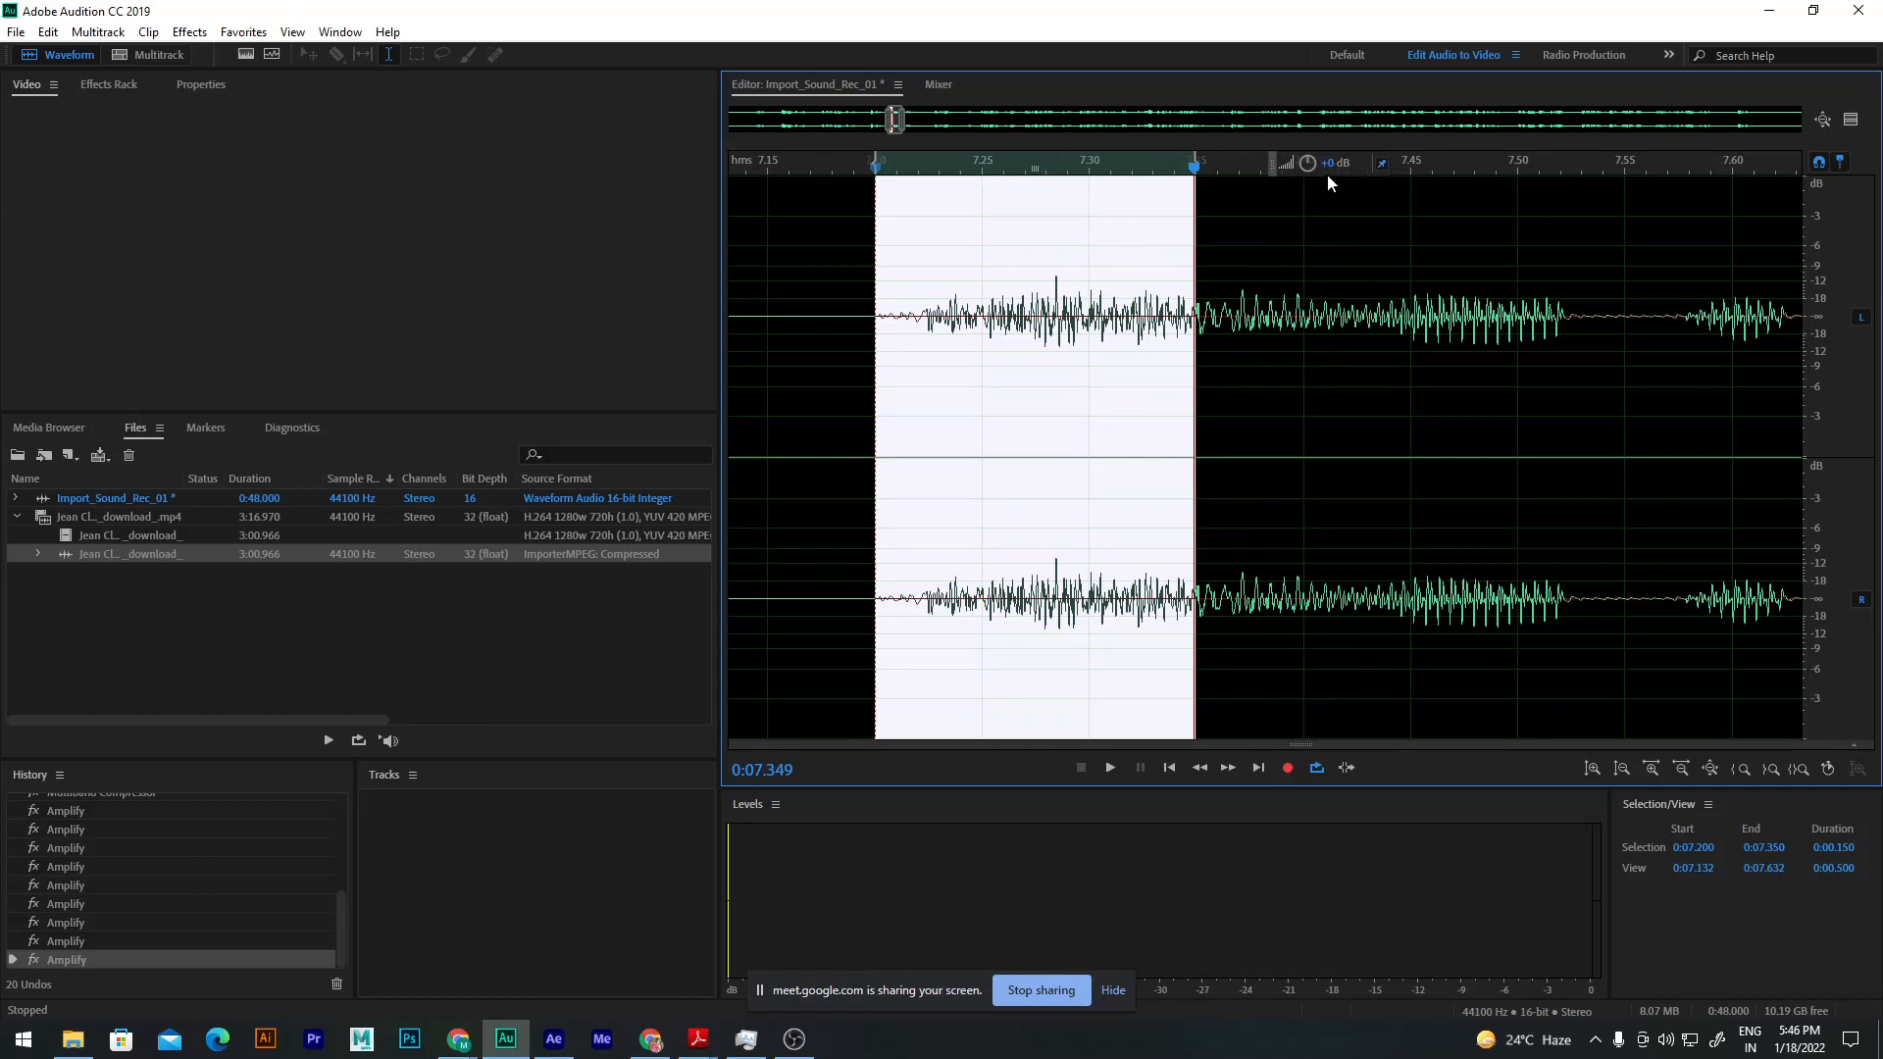
pyautogui.moveTo(1333, 161); pyautogui.dragTo(1138, 201)
pyautogui.click(1038, 247)
pyautogui.moveTo(1038, 168); pyautogui.dragTo(782, 169)
pyautogui.moveTo(848, 249); pyautogui.dragTo(905, 253)
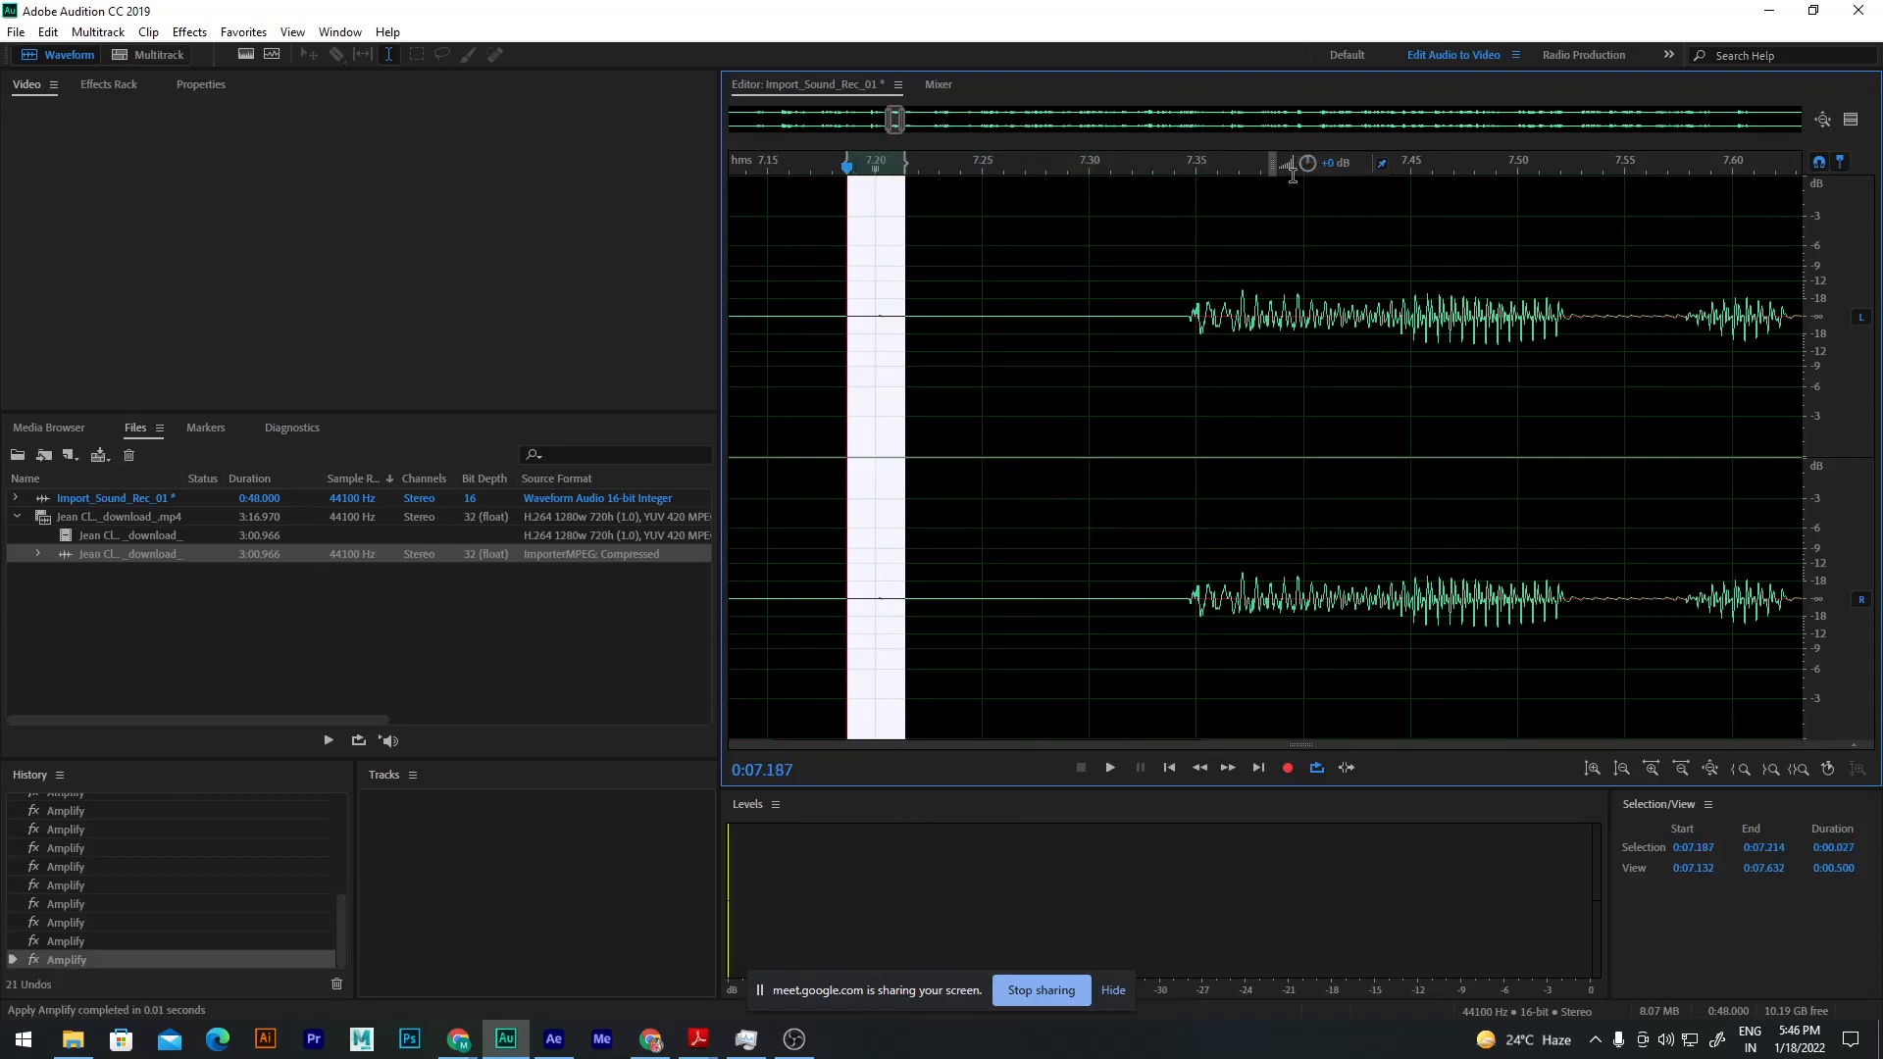
pyautogui.moveTo(1307, 163); pyautogui.dragTo(1036, 168)
# Step: Play back from about 0:07.079 and again from about 0:06.194 to check the silenced lead-in of the fifth phrase
pyautogui.click(809, 208)
pyautogui.moveTo(809, 168); pyautogui.dragTo(790, 170)
pyautogui.press('space')
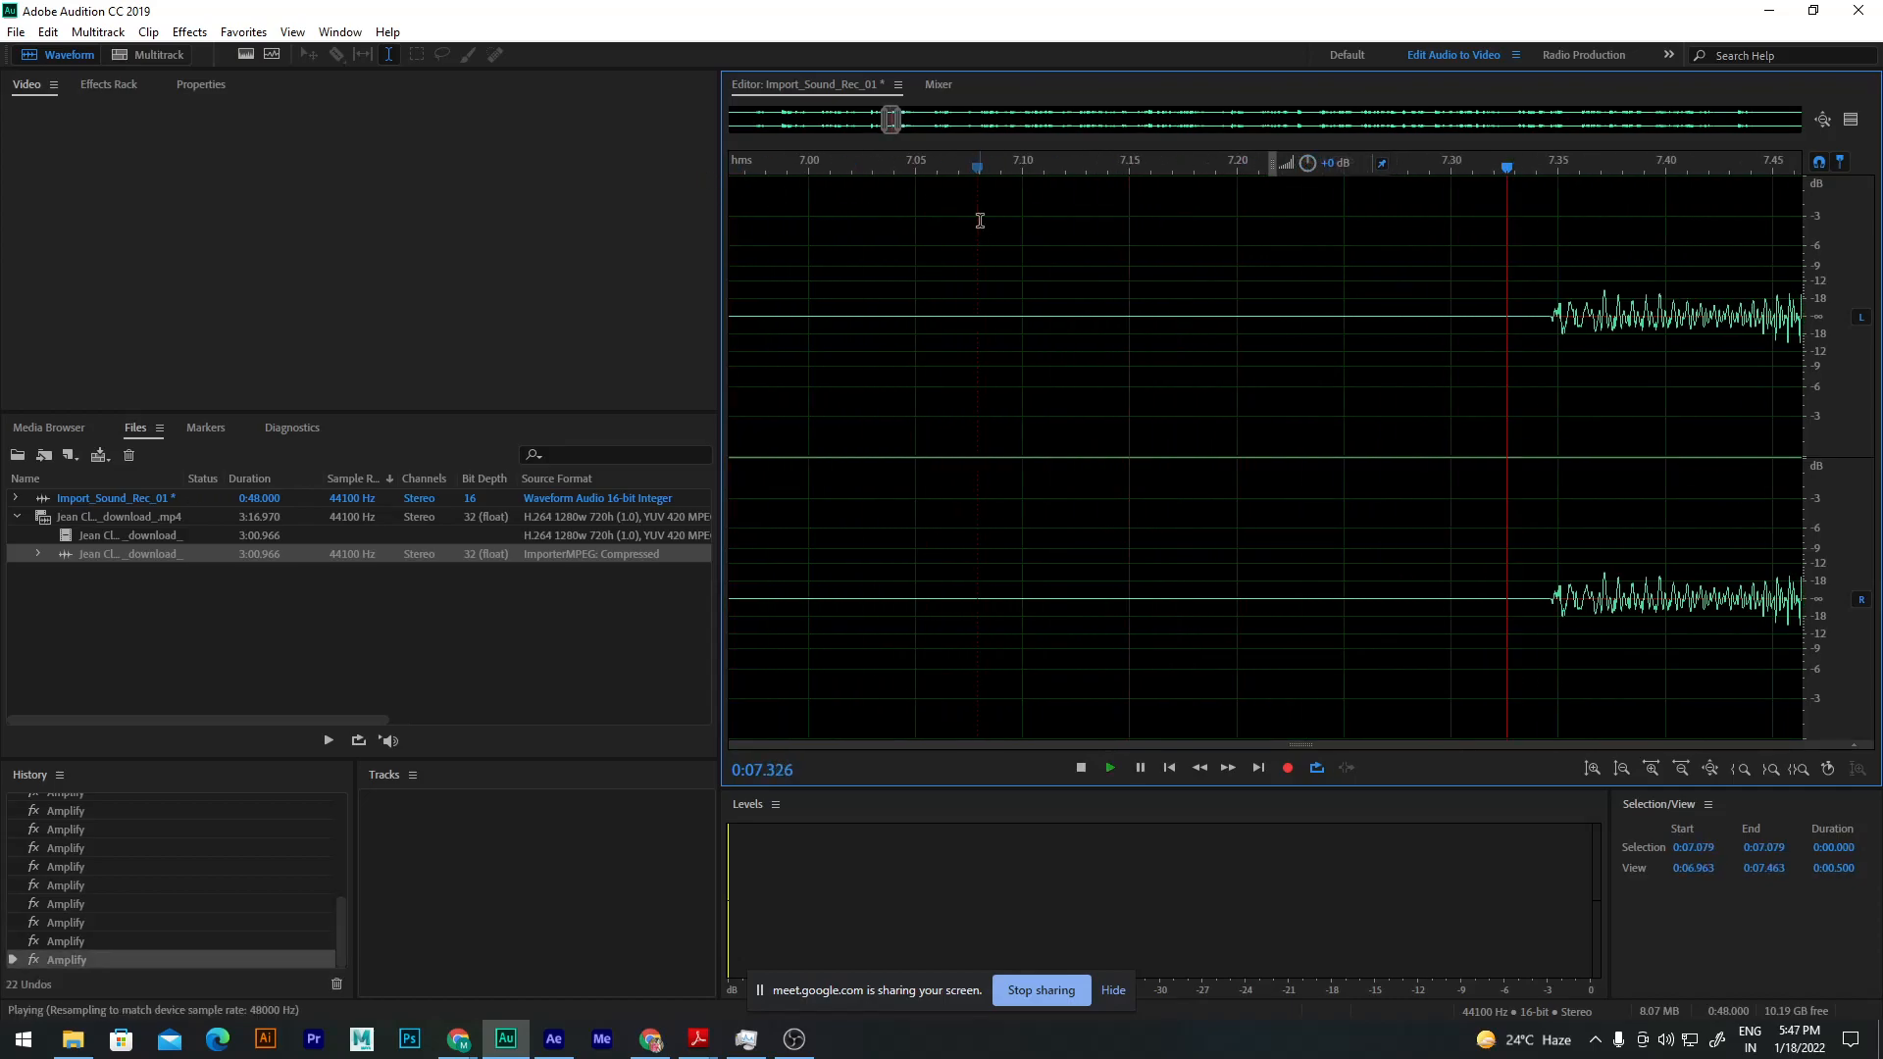
pyautogui.press('space')
pyautogui.scroll(-8, 1079, 340)
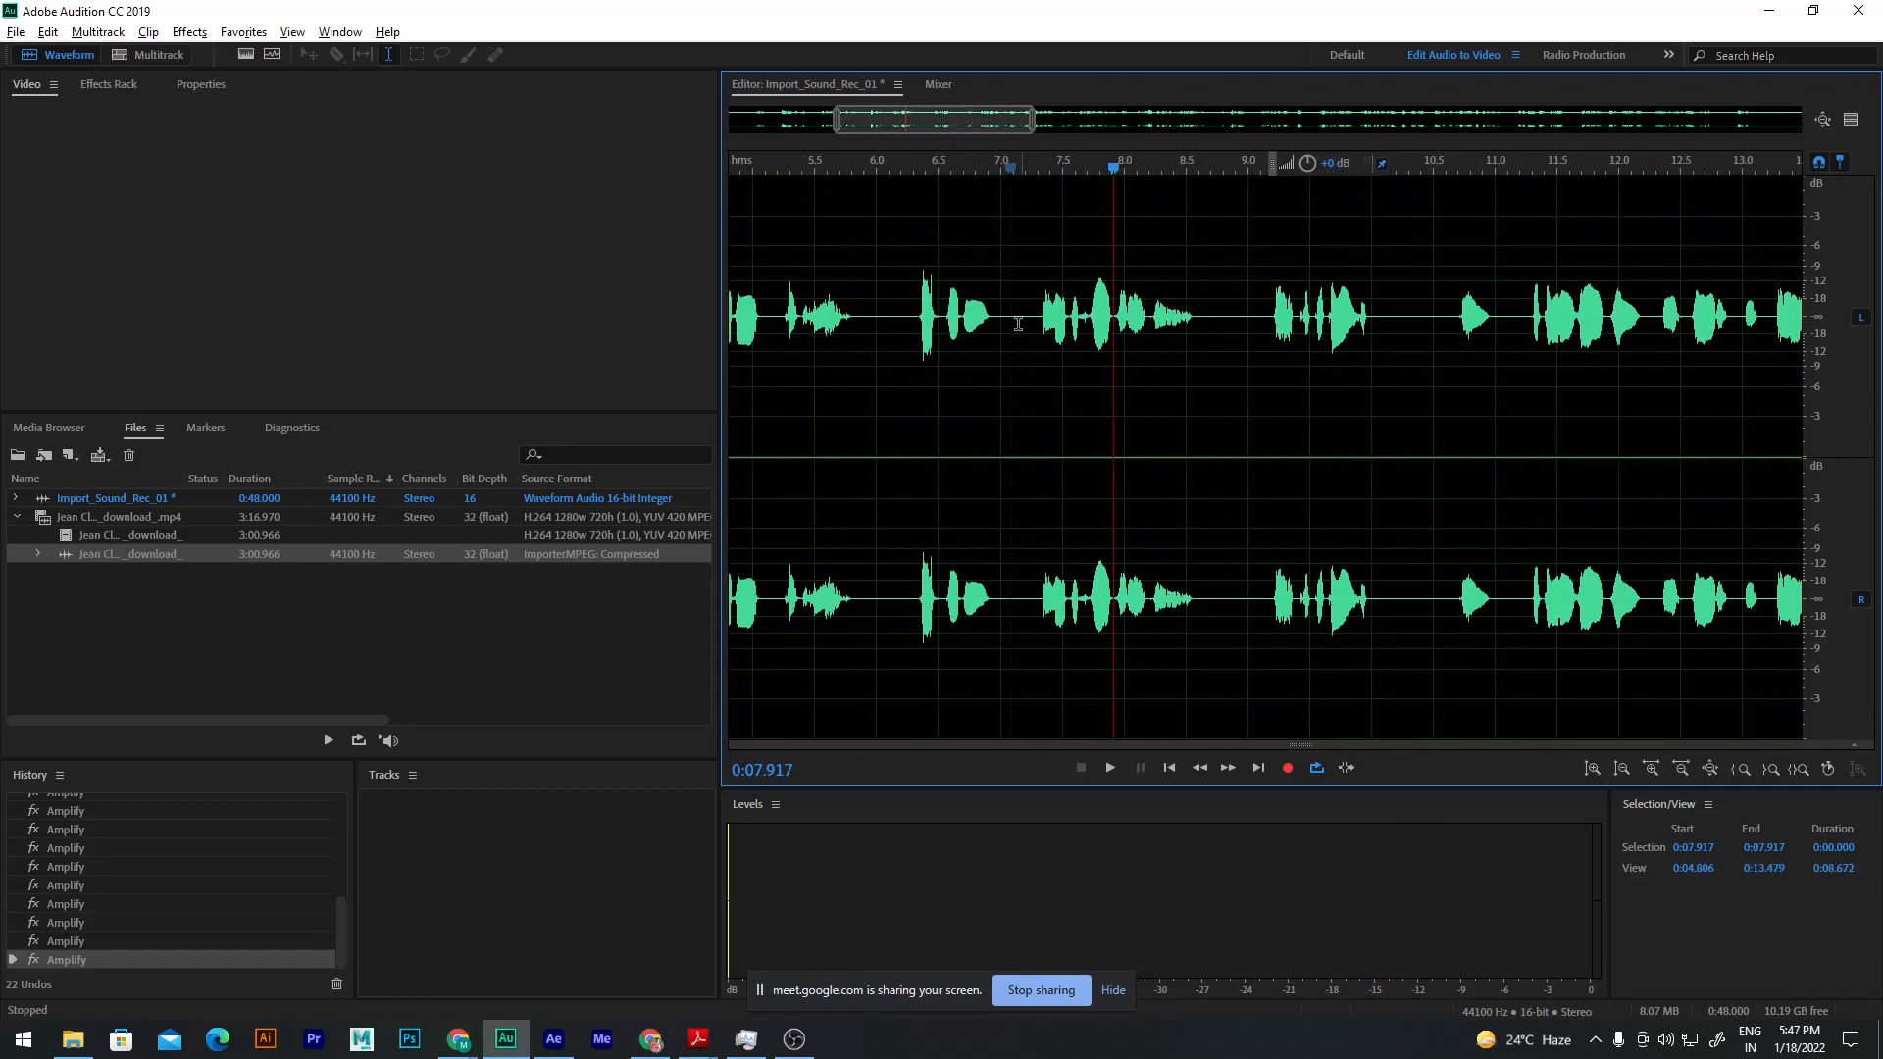
pyautogui.click(900, 169)
pyautogui.press('space')
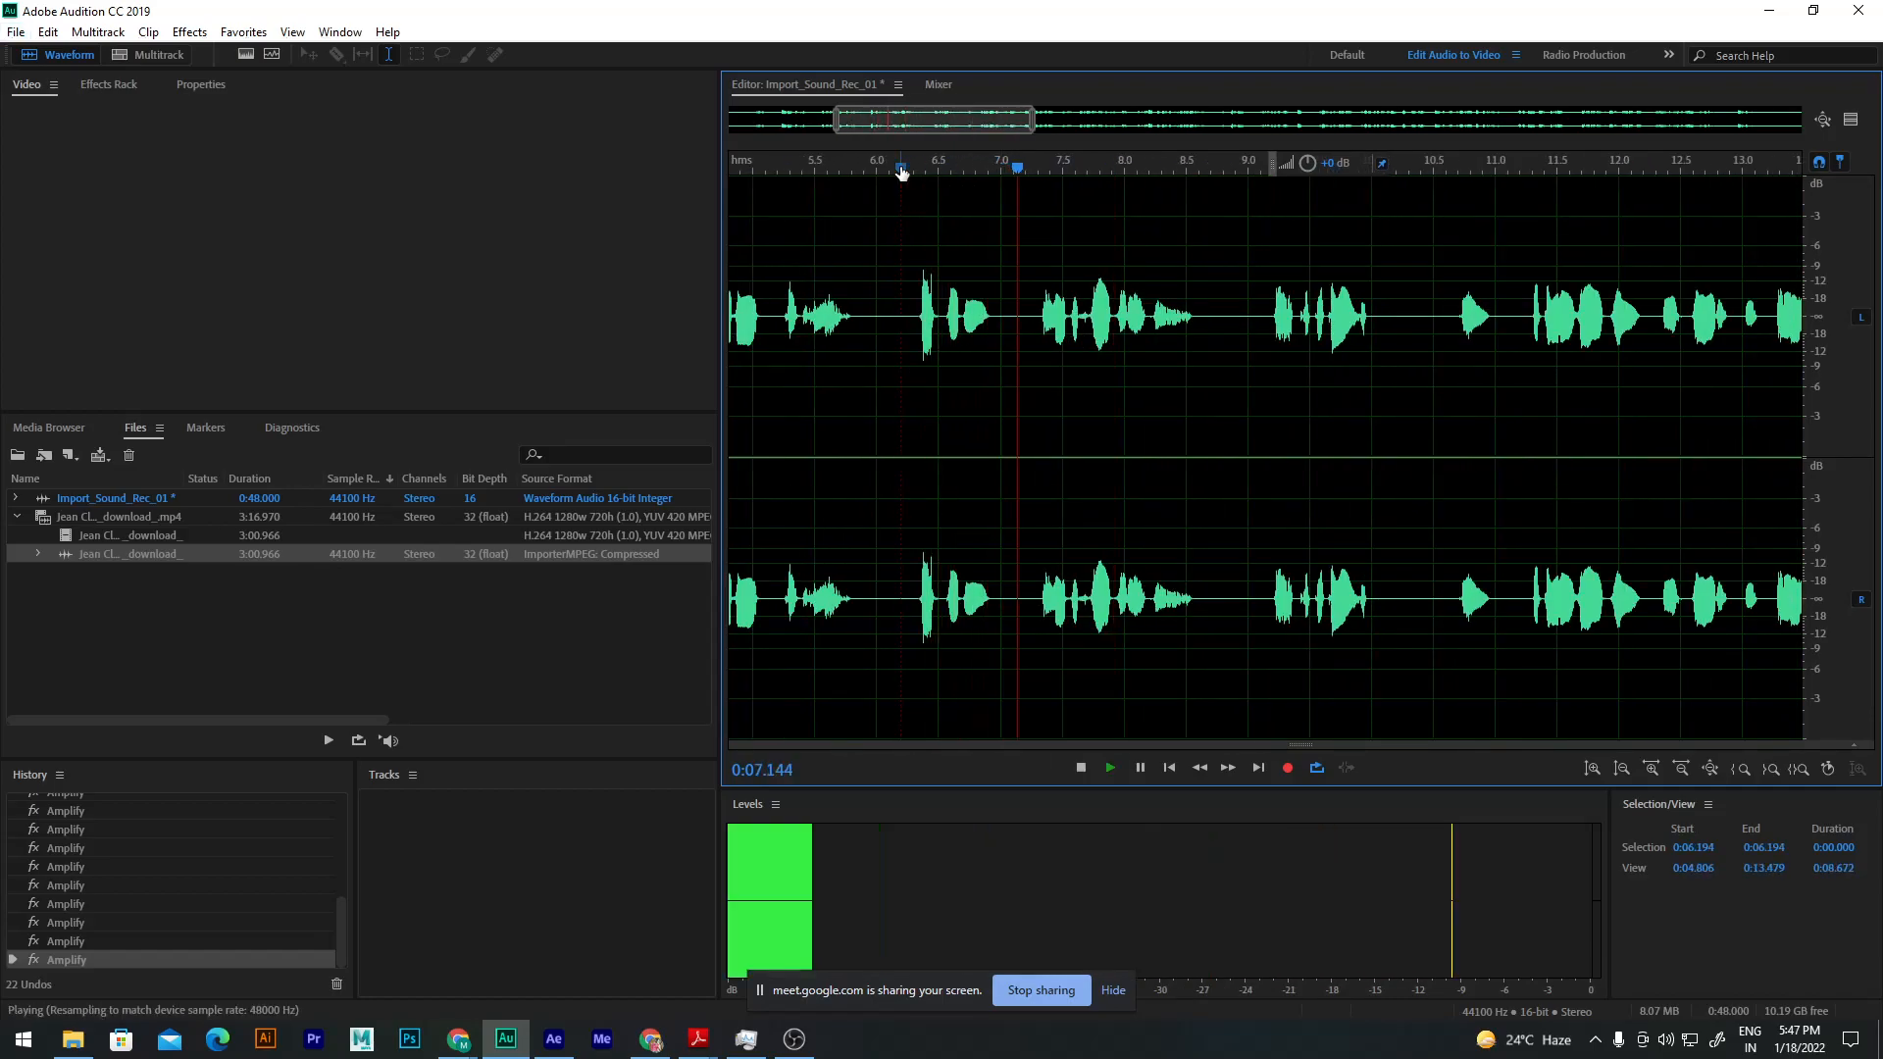
pyautogui.press('space')
pyautogui.scroll(8, 1044, 284)
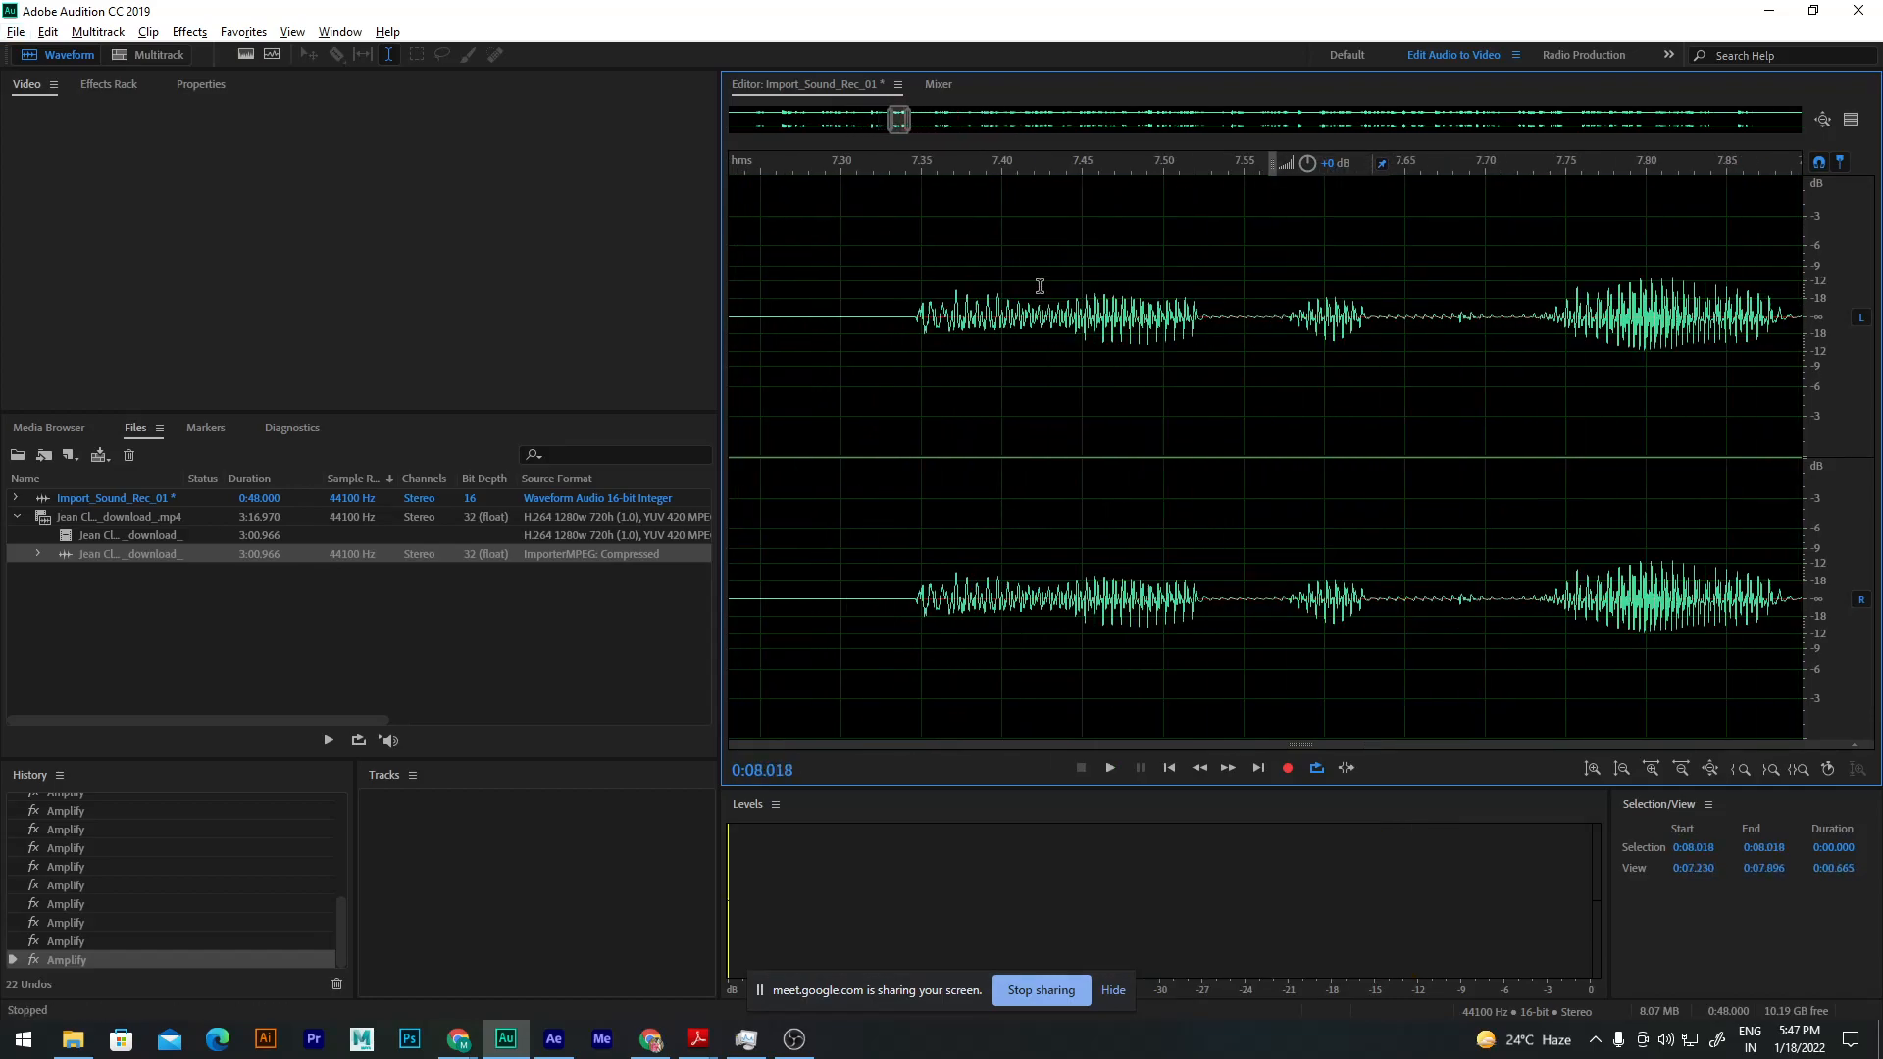
pyautogui.click(864, 169)
pyautogui.moveTo(865, 172); pyautogui.dragTo(1320, 250)
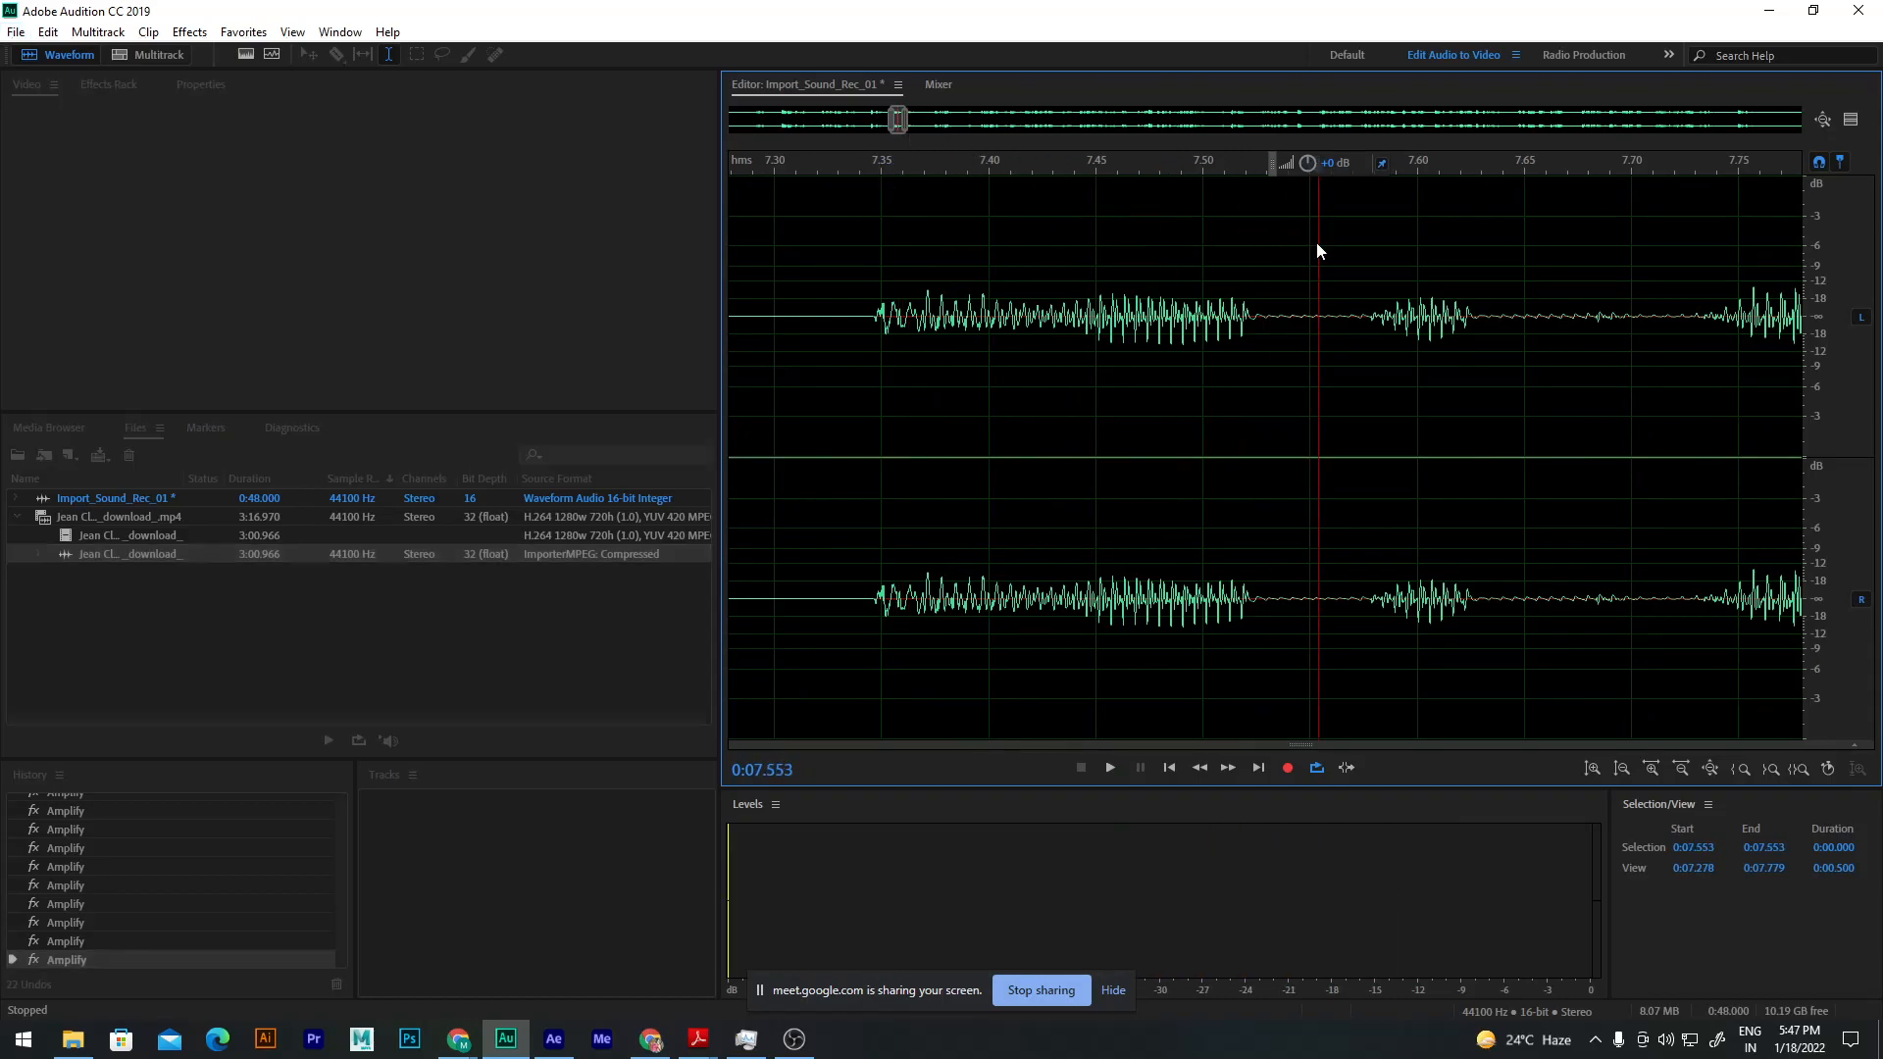
# Step: Save the recording as Import_Sound_Rec_01.wav in Wave PCM format in the Assests folder inside Premier_Pro_files
pyautogui.hotkey('ctrl', 's')
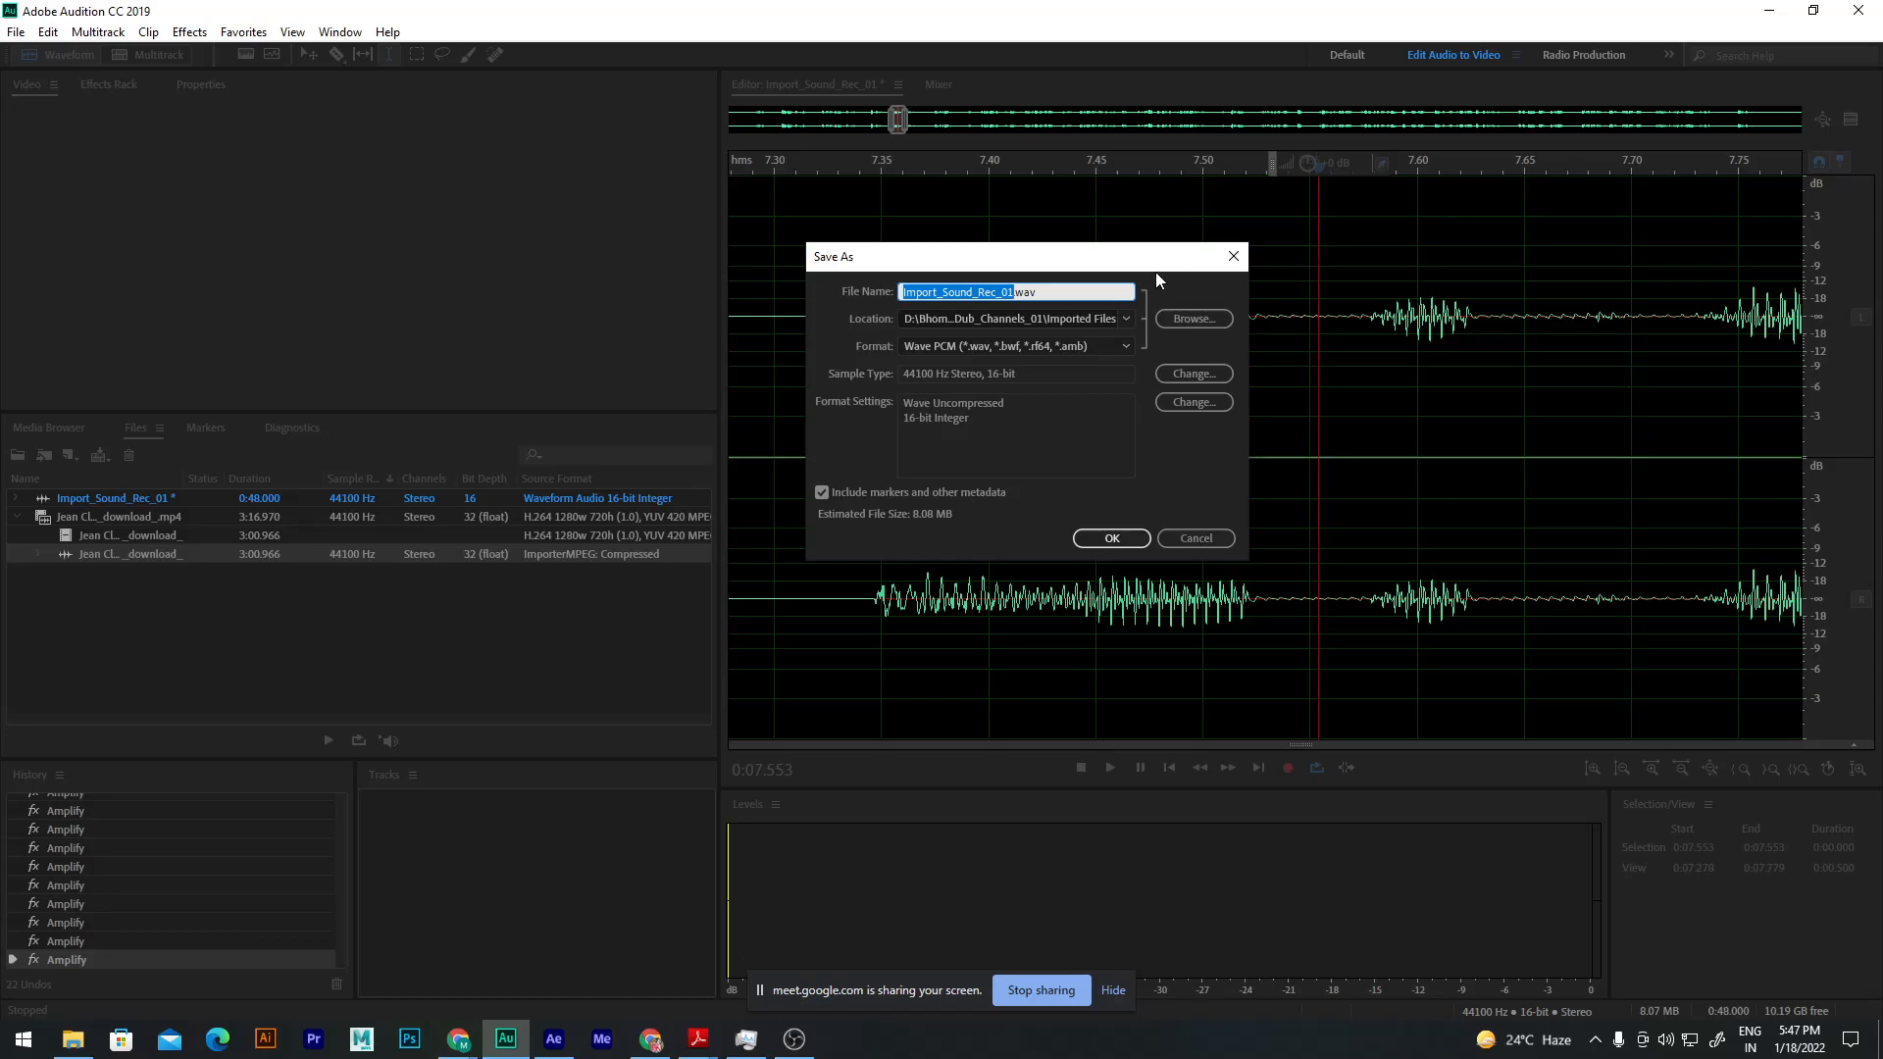
pyautogui.click(1168, 319)
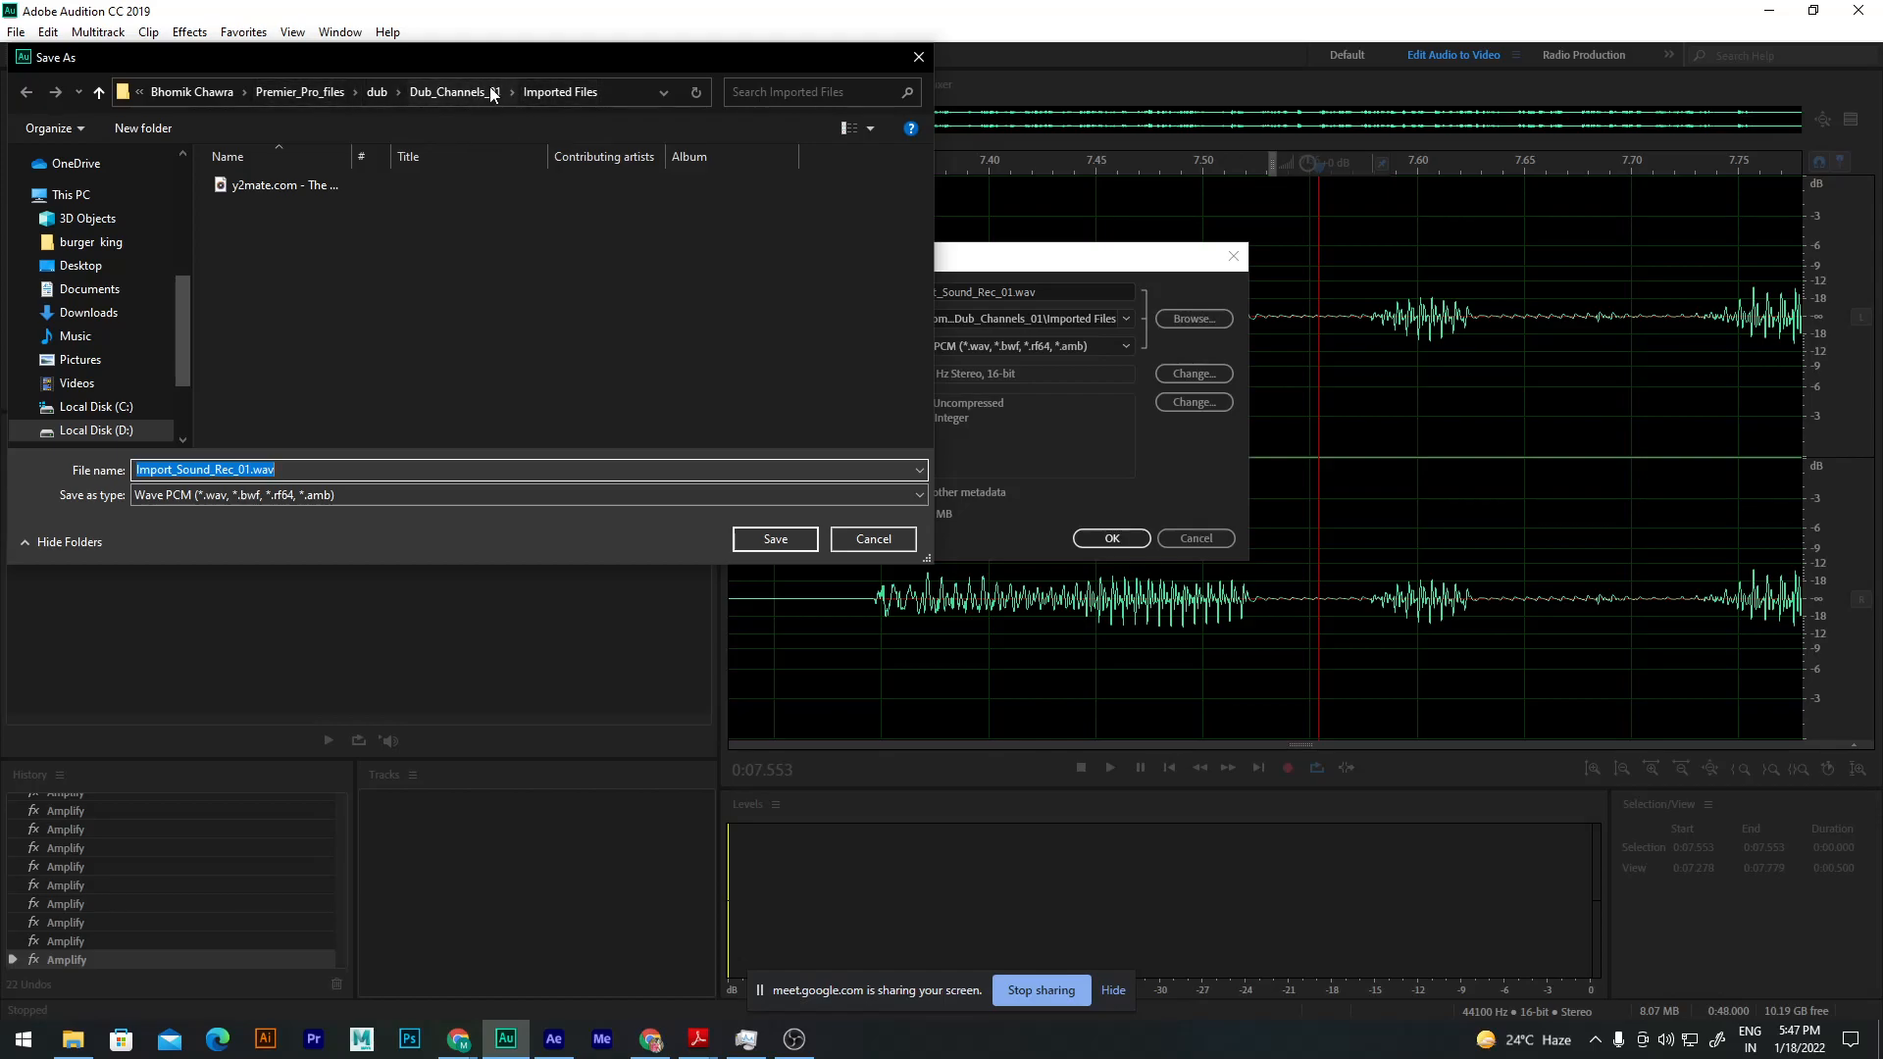
pyautogui.click(332, 93)
pyautogui.doubleClick(741, 230)
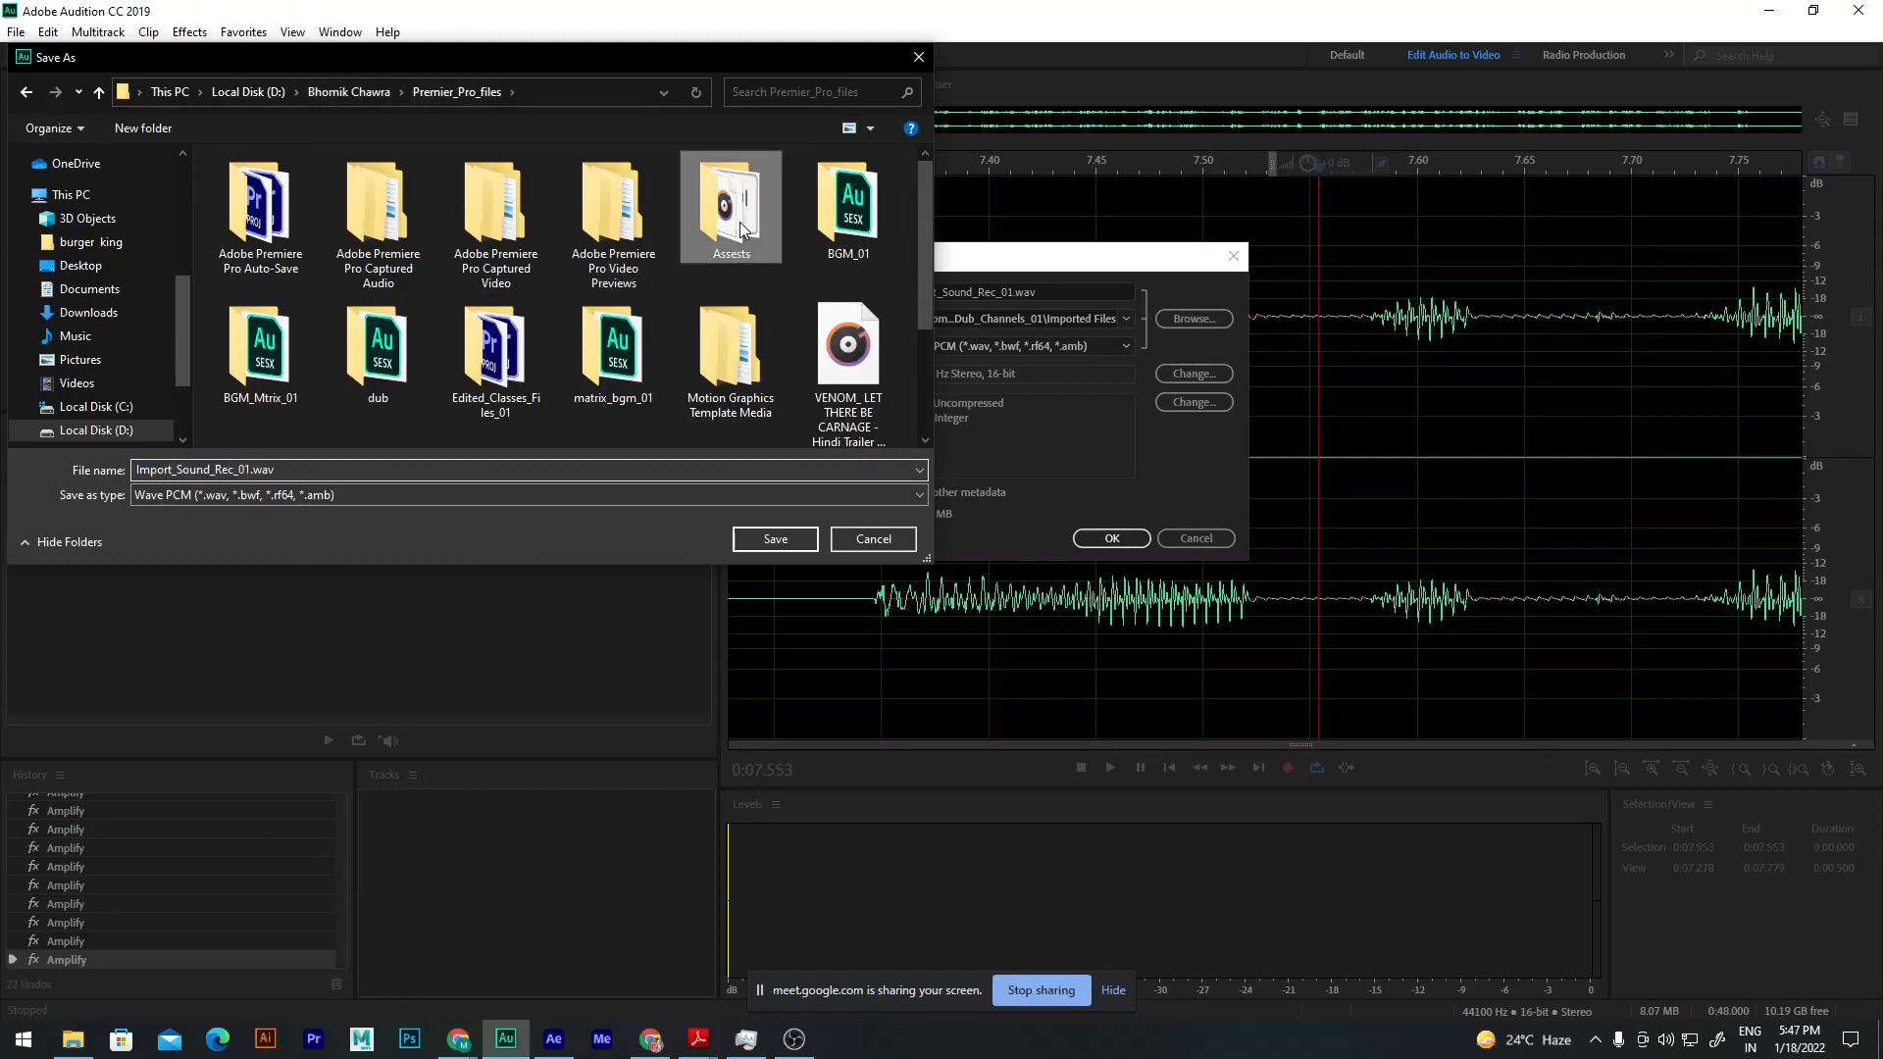
pyautogui.click(803, 542)
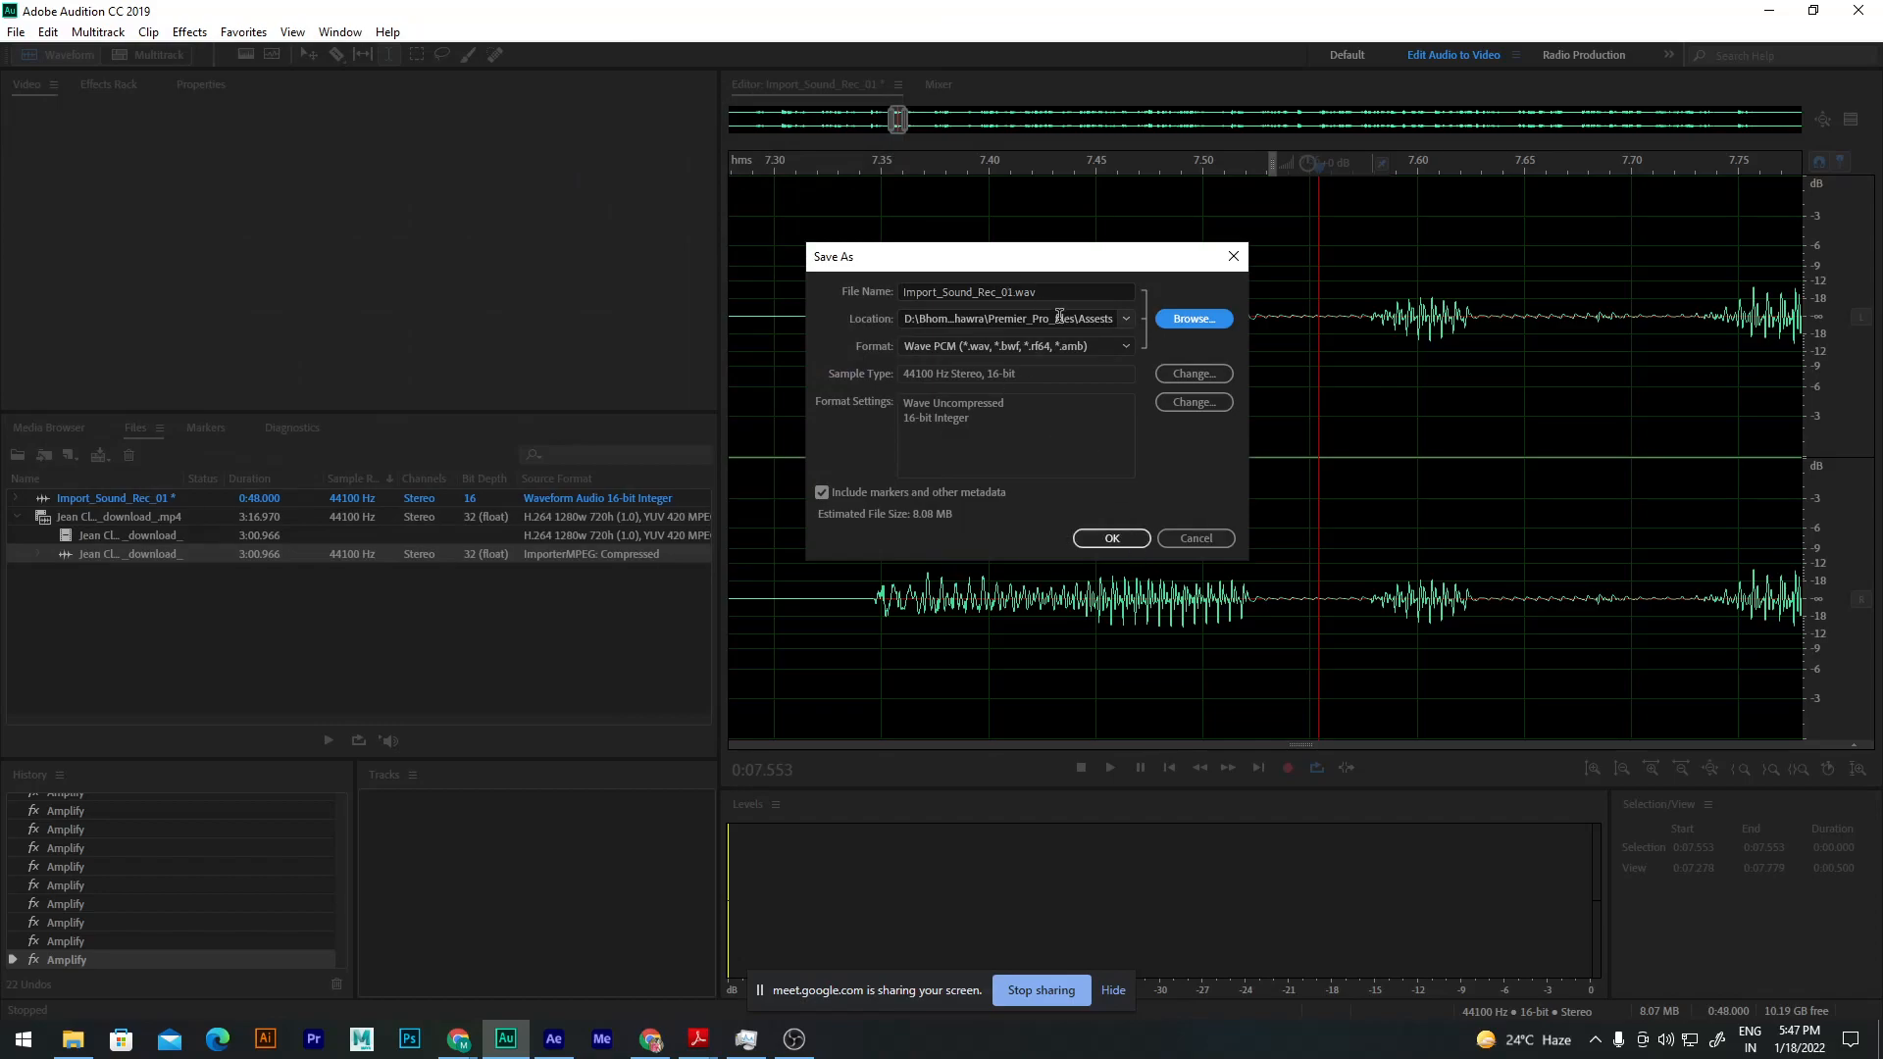
pyautogui.click(1115, 347)
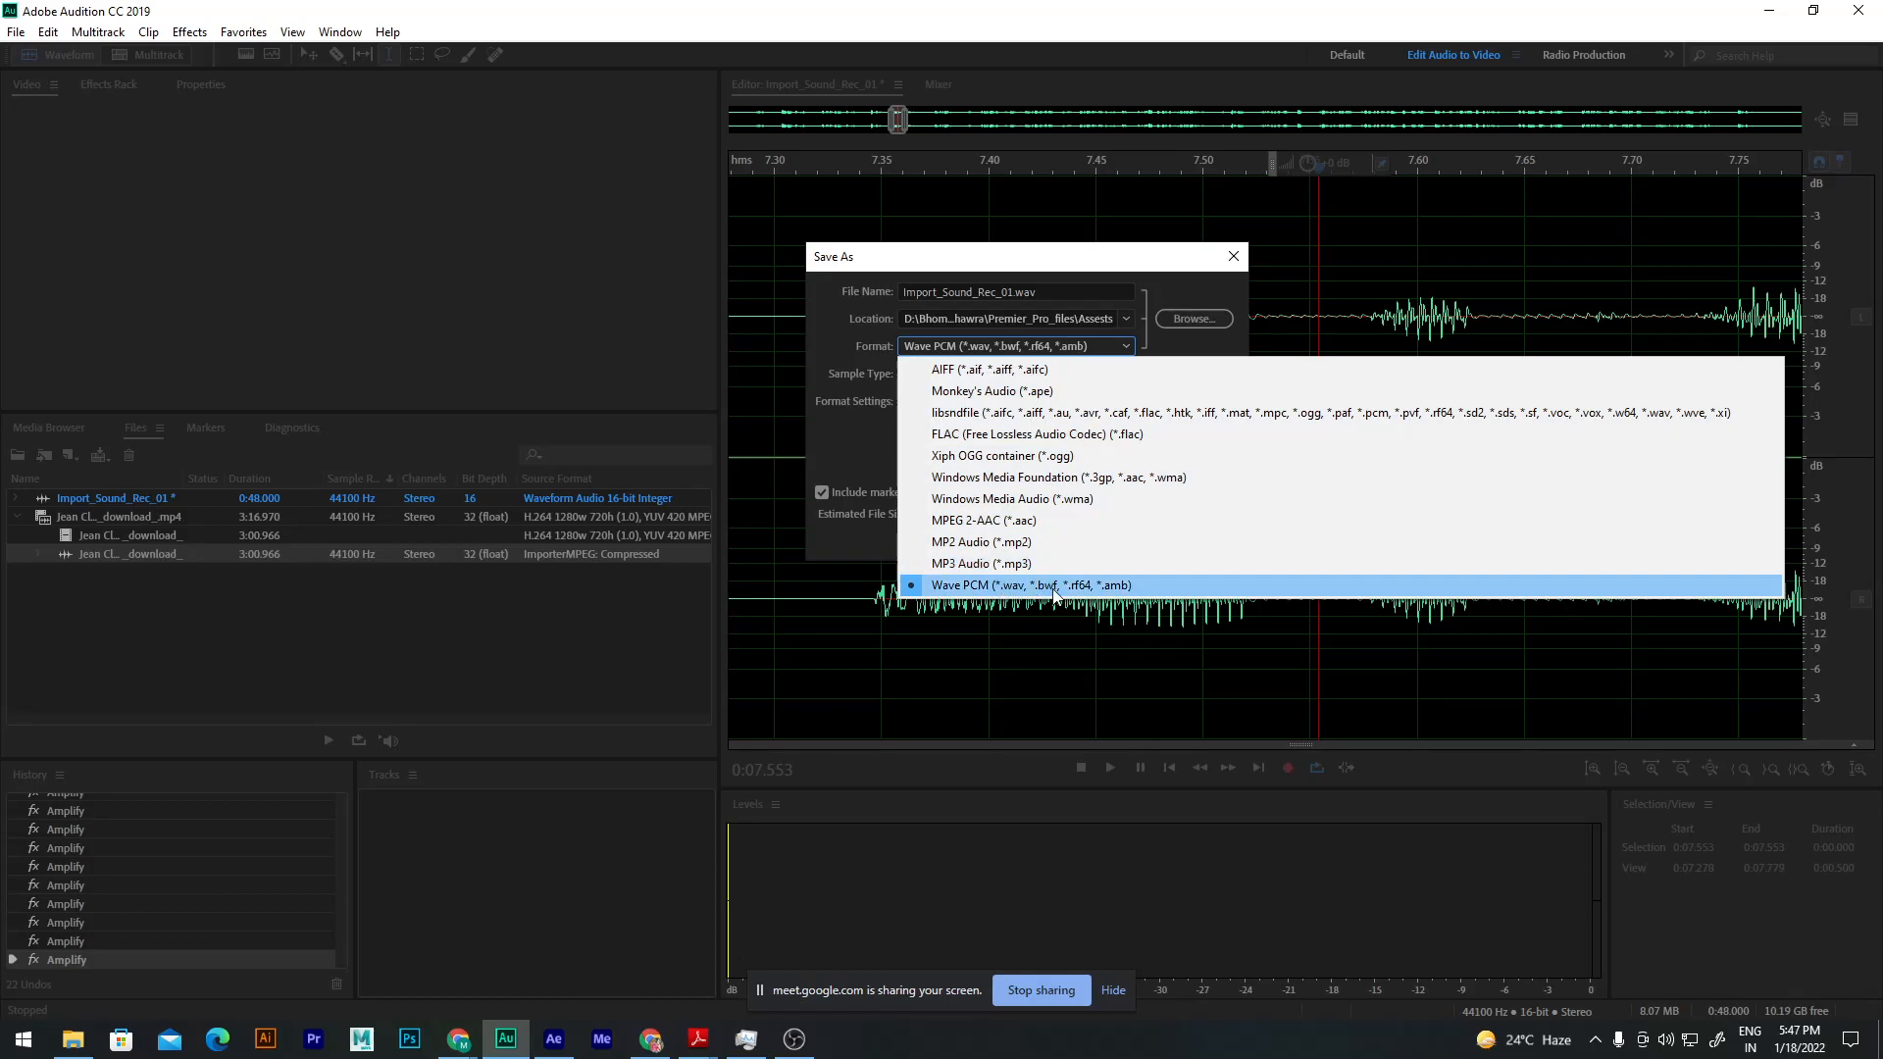
pyautogui.click(1002, 587)
pyautogui.click(1089, 538)
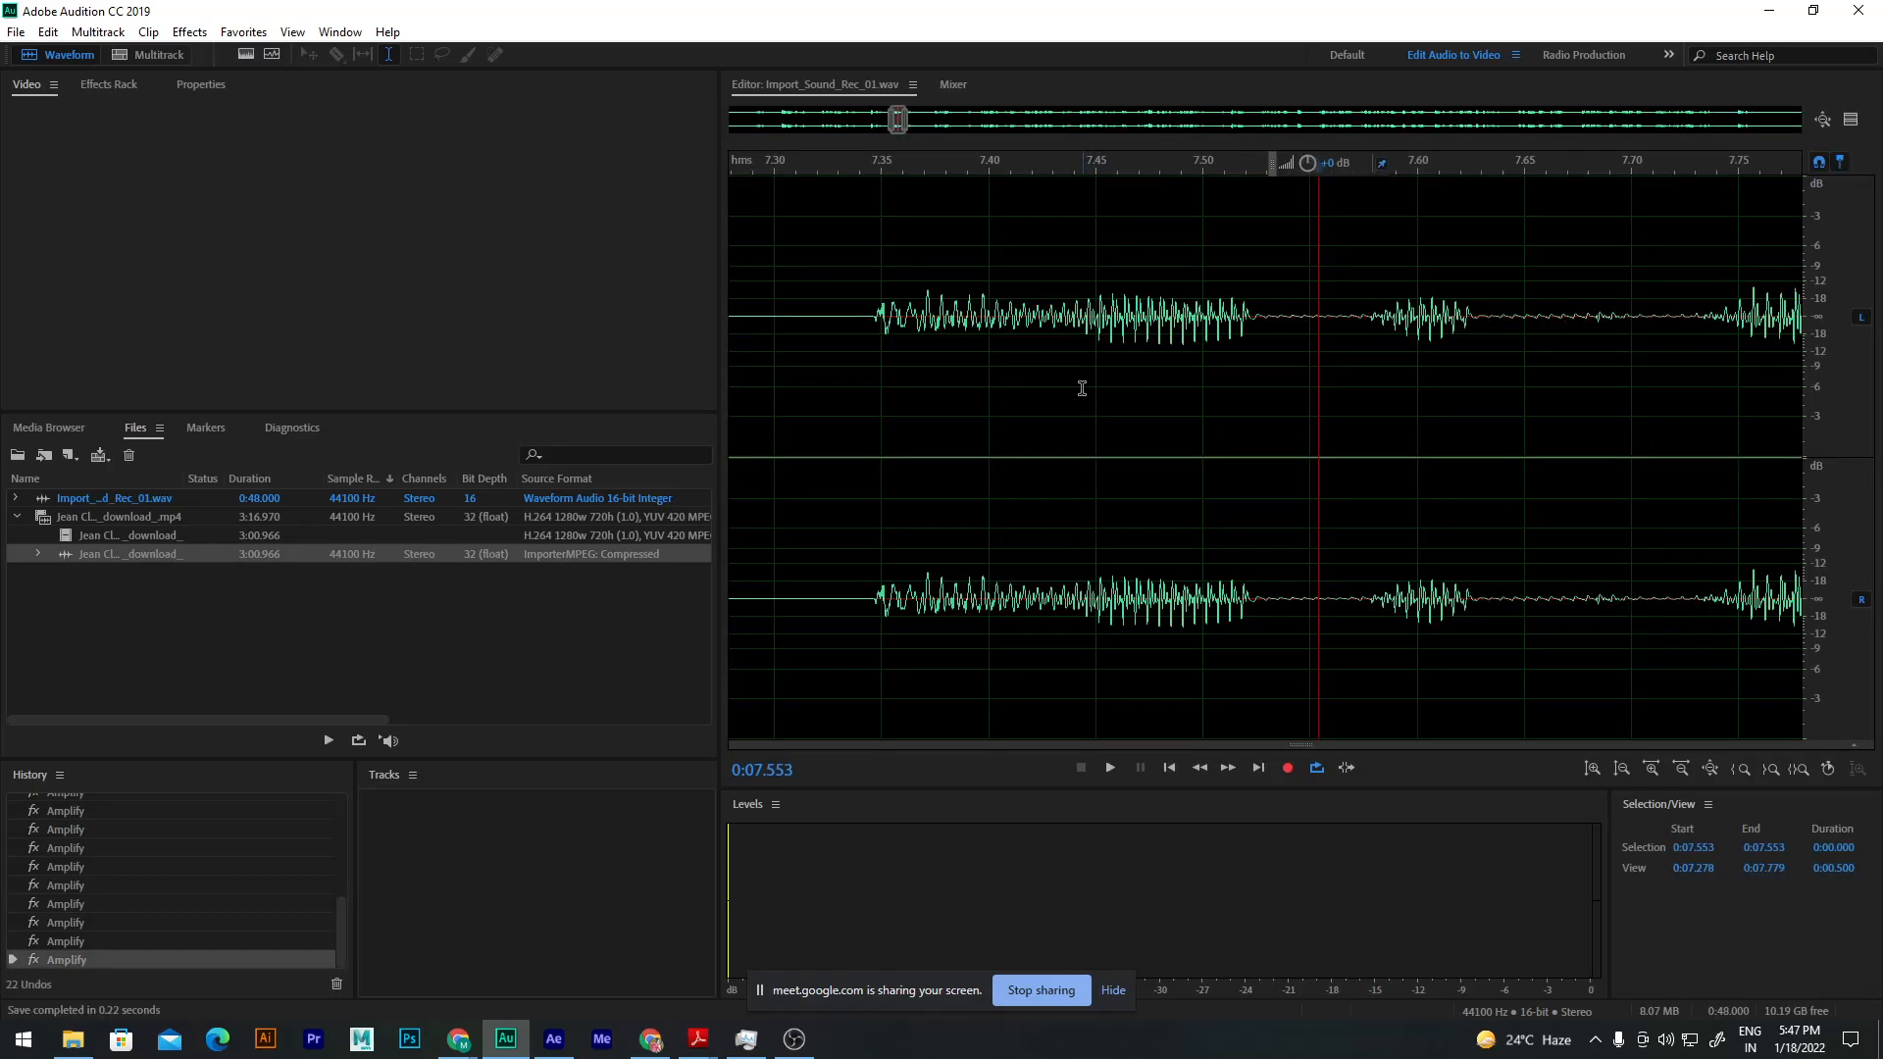
# Step: Inspect the fifth phrase's words up close by moving the playhead from 0:07.553 through 0:07.924 to 0:08.214
pyautogui.scroll(-3, 1073, 397)
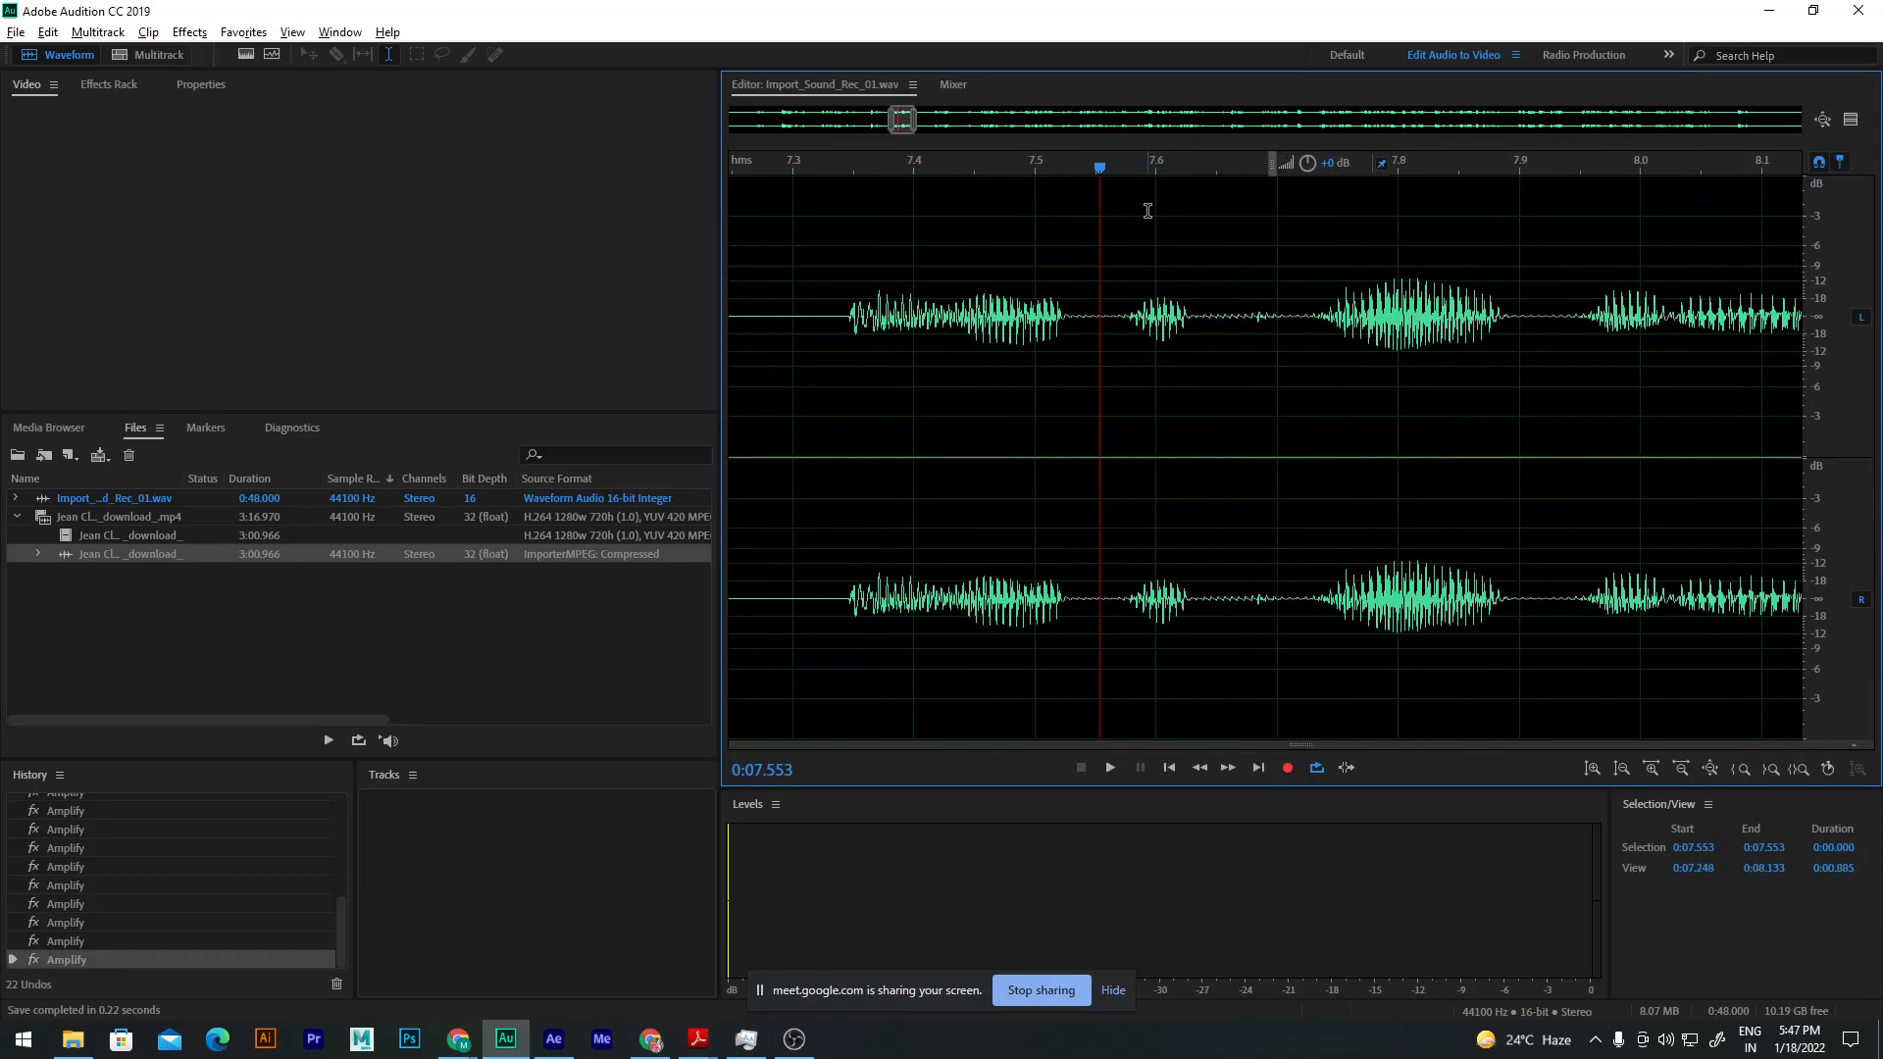
pyautogui.moveTo(1101, 169); pyautogui.dragTo(1549, 245)
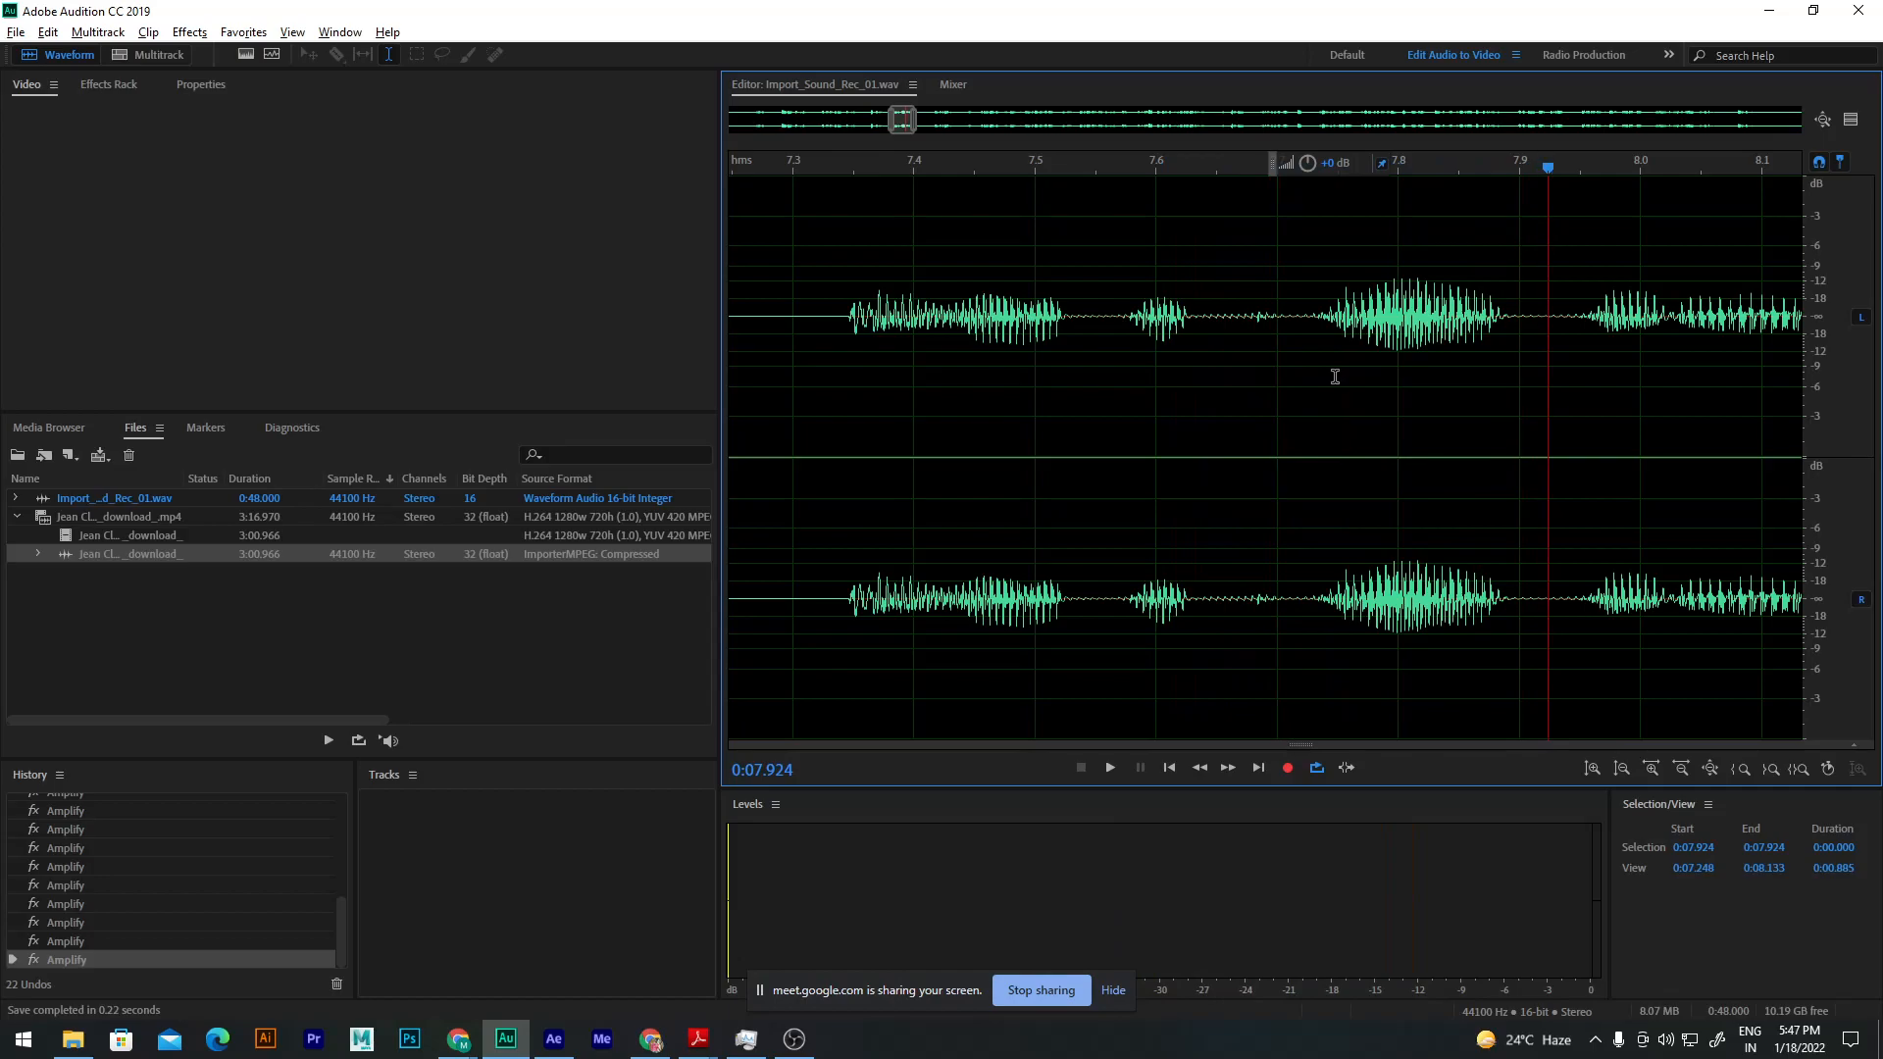
pyautogui.scroll(-4, 1198, 419)
pyautogui.scroll(2, 1214, 391)
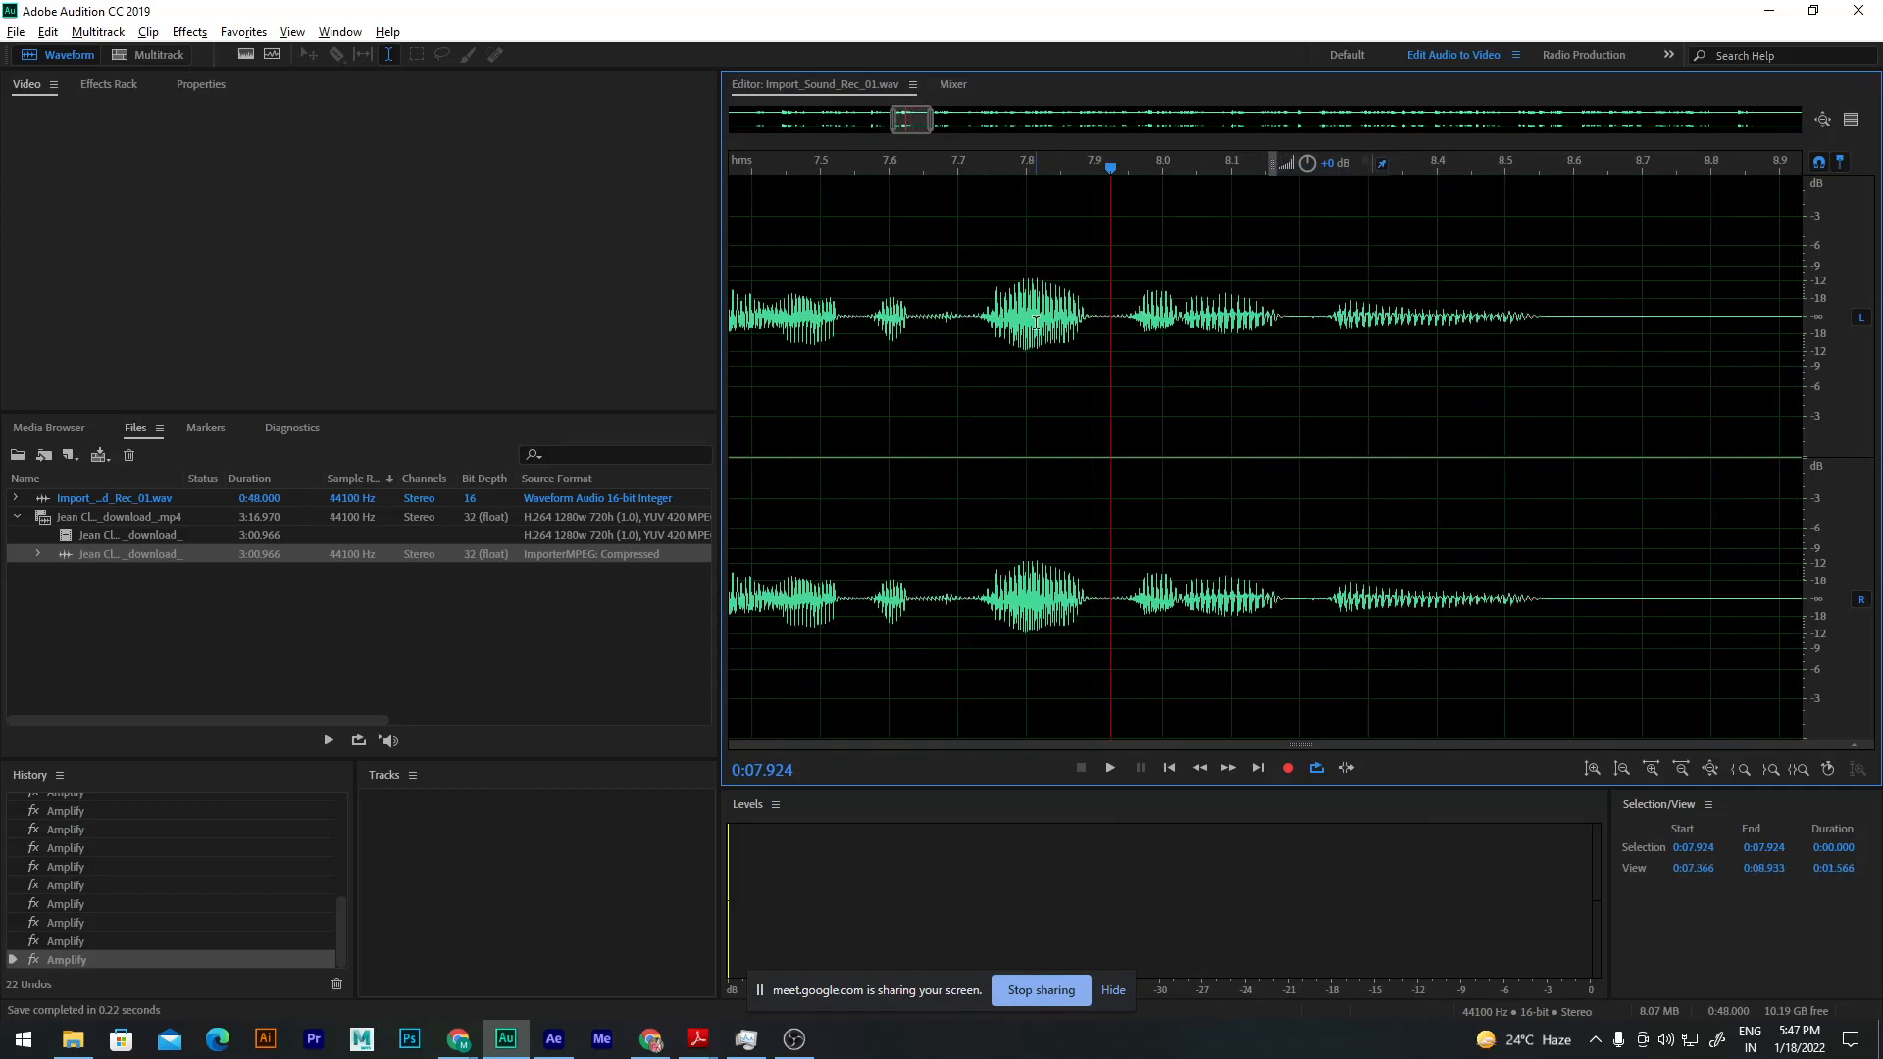
pyautogui.scroll(3, 1062, 312)
pyautogui.moveTo(1174, 173); pyautogui.dragTo(1644, 303)
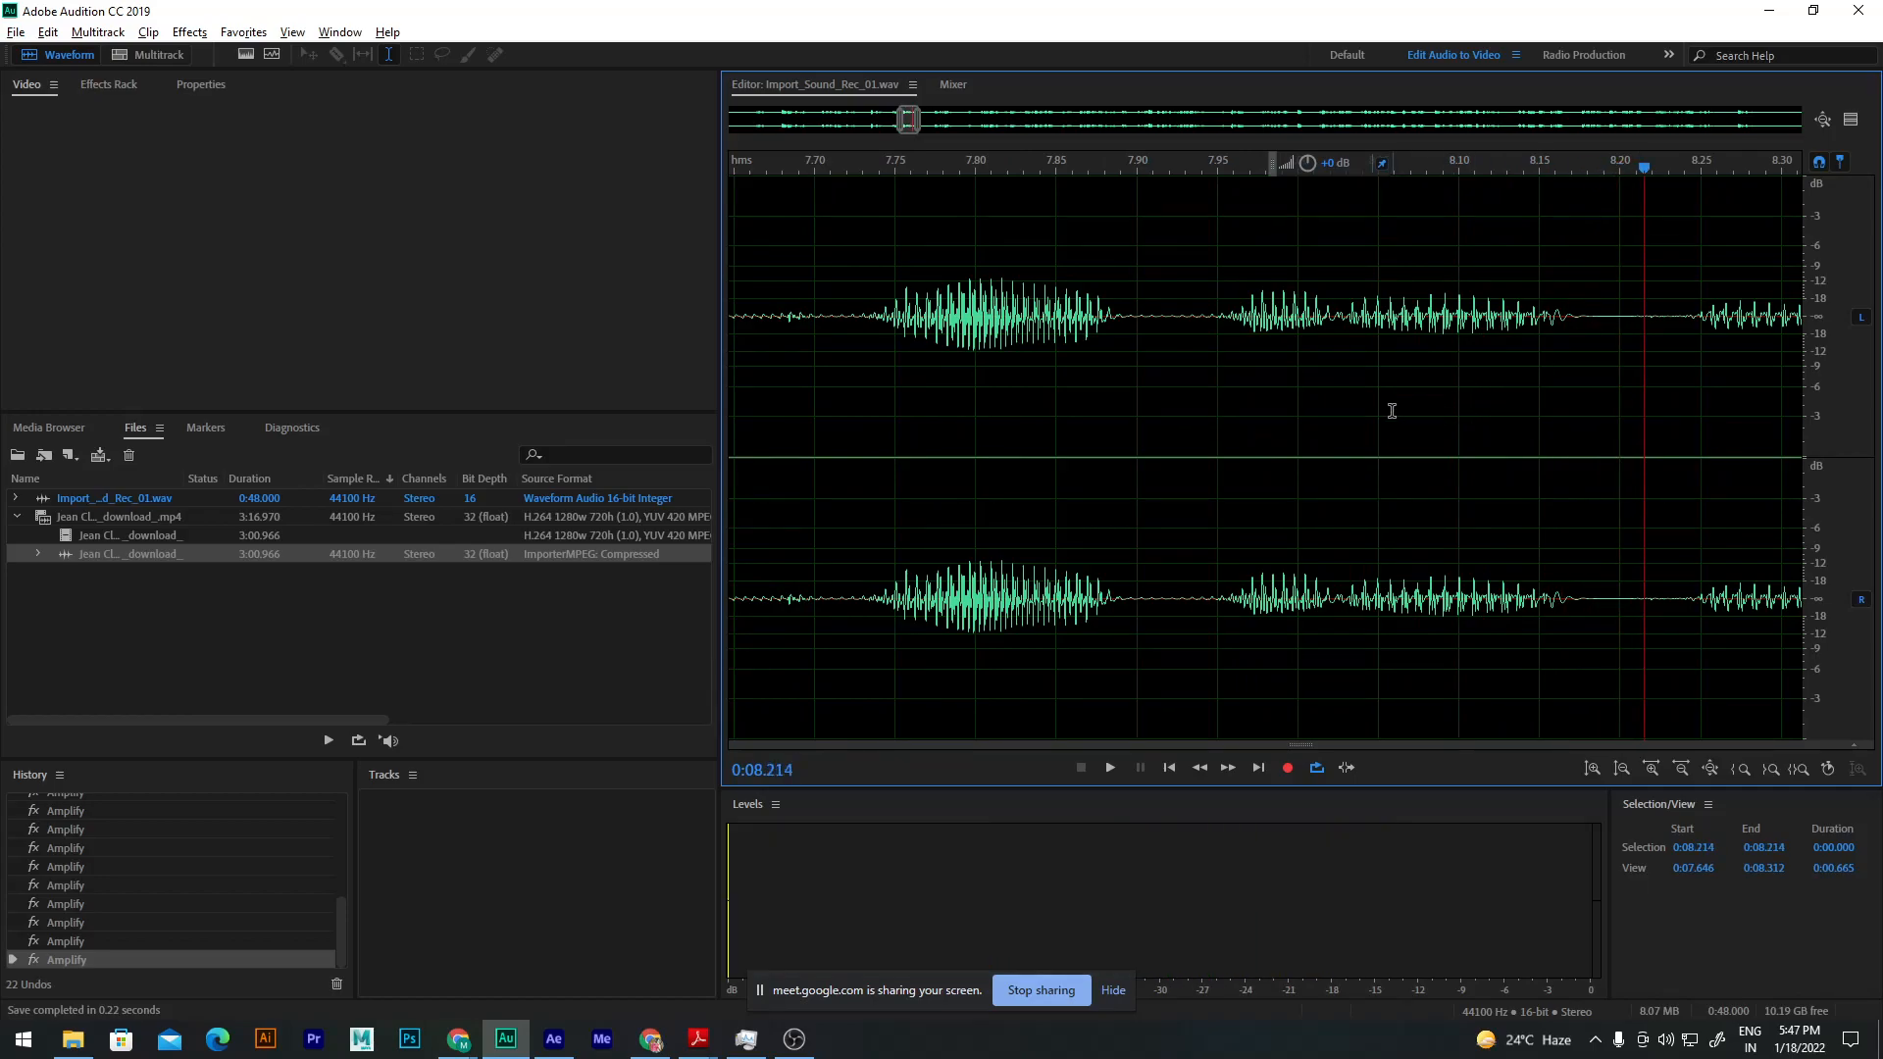
# Step: Play from about 0:08.214 to check the fifth phrase's ending, and review the edit history from its first entry
pyautogui.scroll(-5, 1373, 402)
pyautogui.scroll(2, 1337, 386)
pyautogui.hotkey('alt', 'space')
pyautogui.press('Escape')
pyautogui.press('space')
pyautogui.press('space')
pyautogui.scroll(-4, 1259, 341)
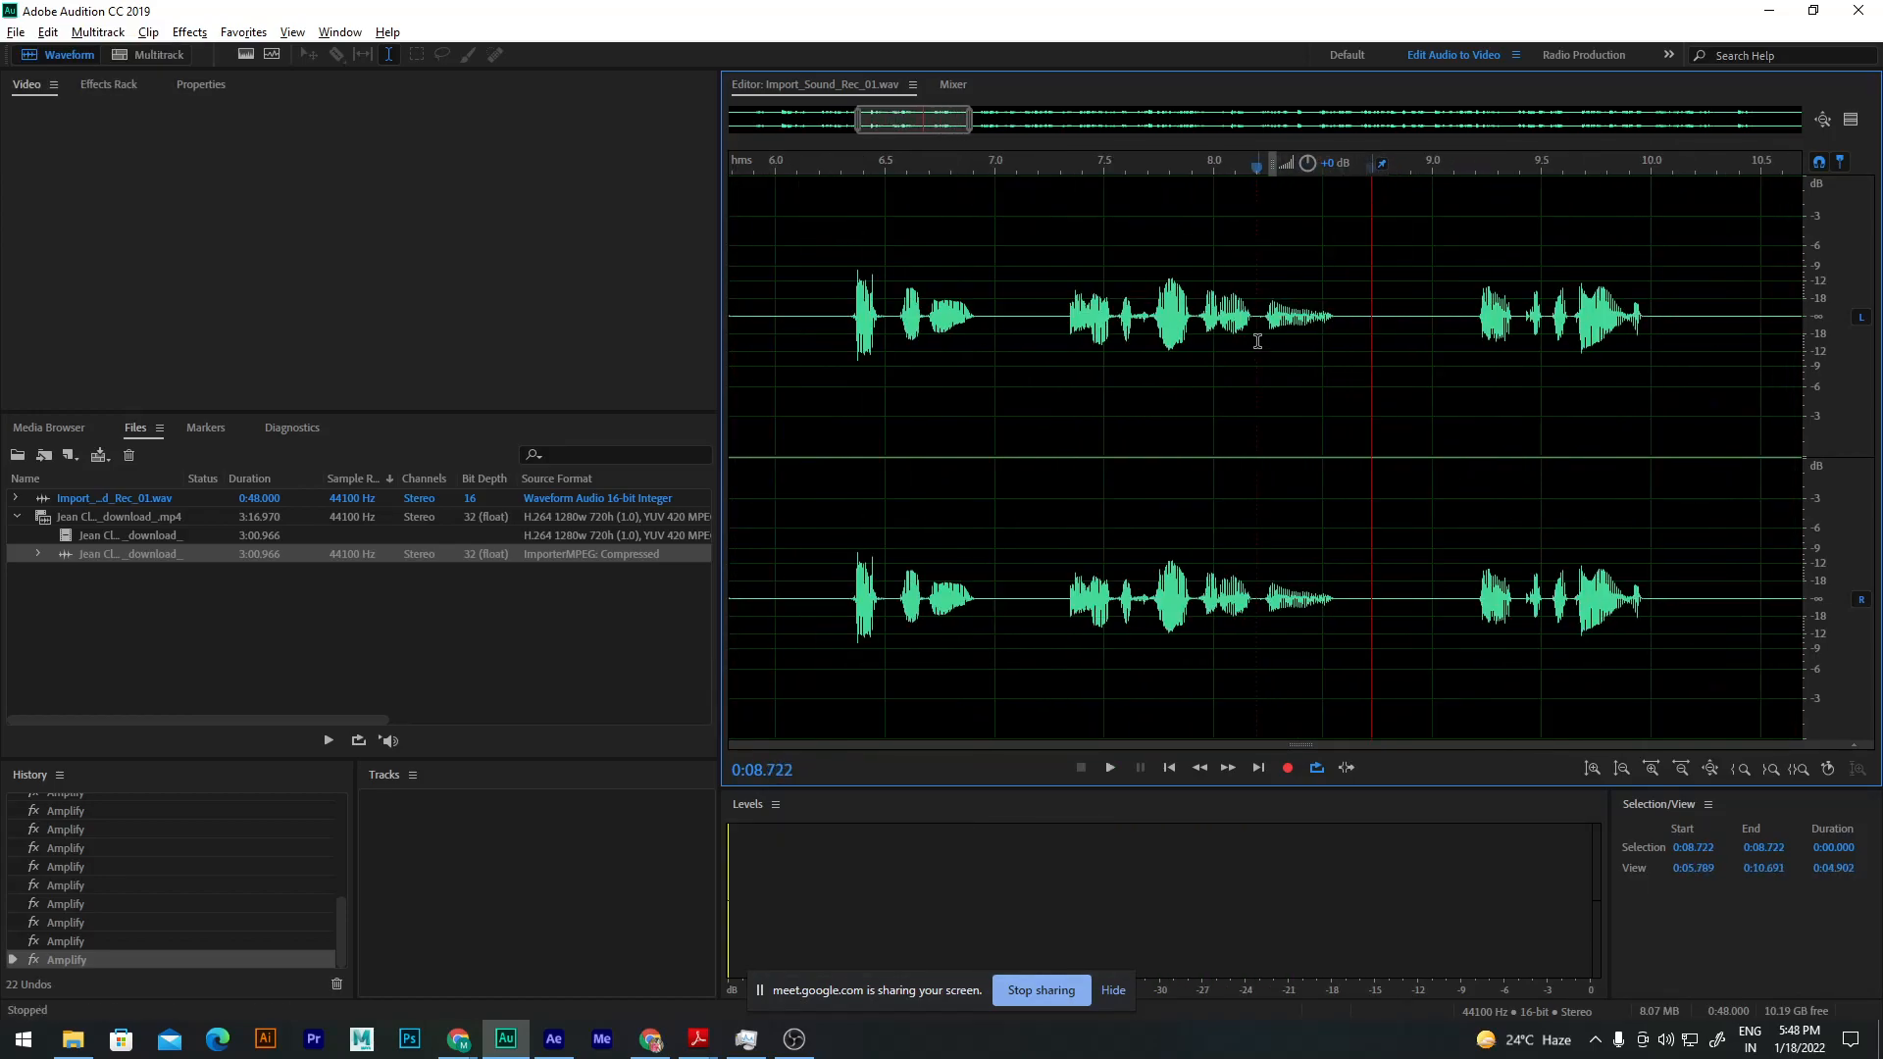
pyautogui.scroll(-3, 1258, 340)
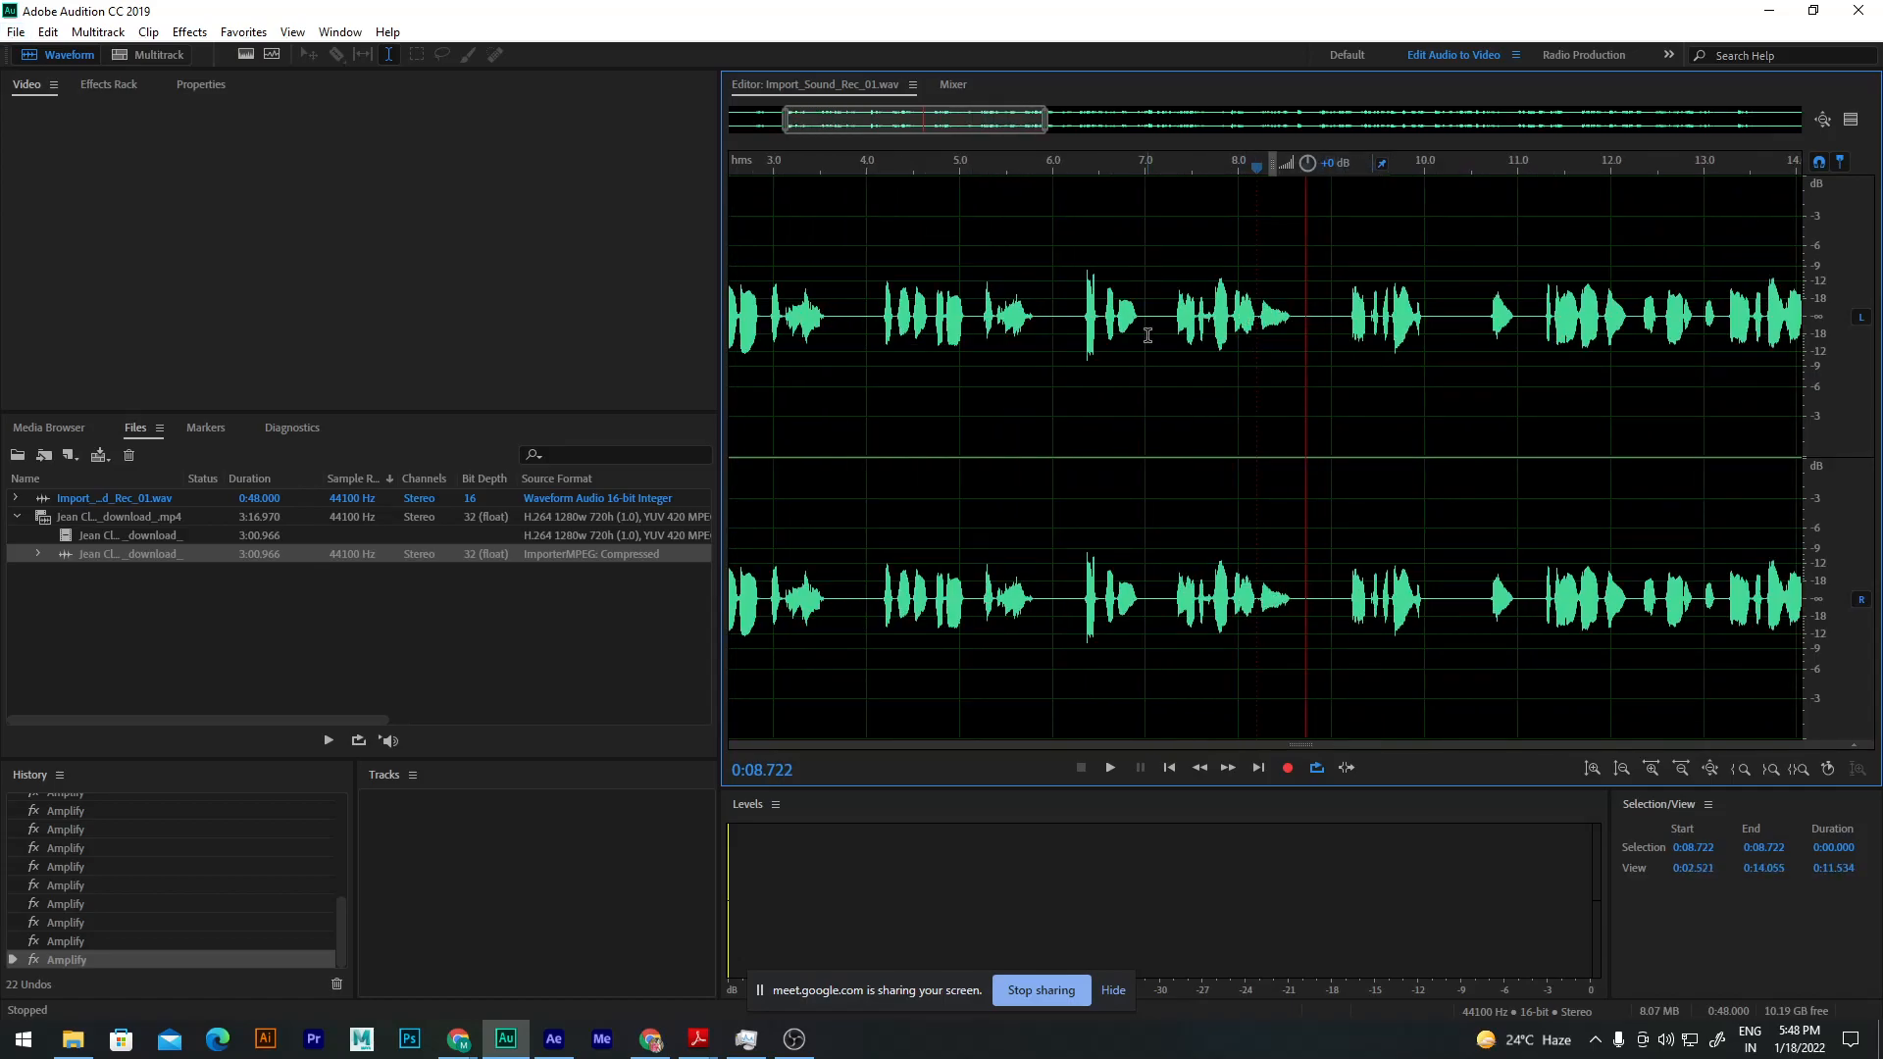
pyautogui.scroll(5, 100, 917)
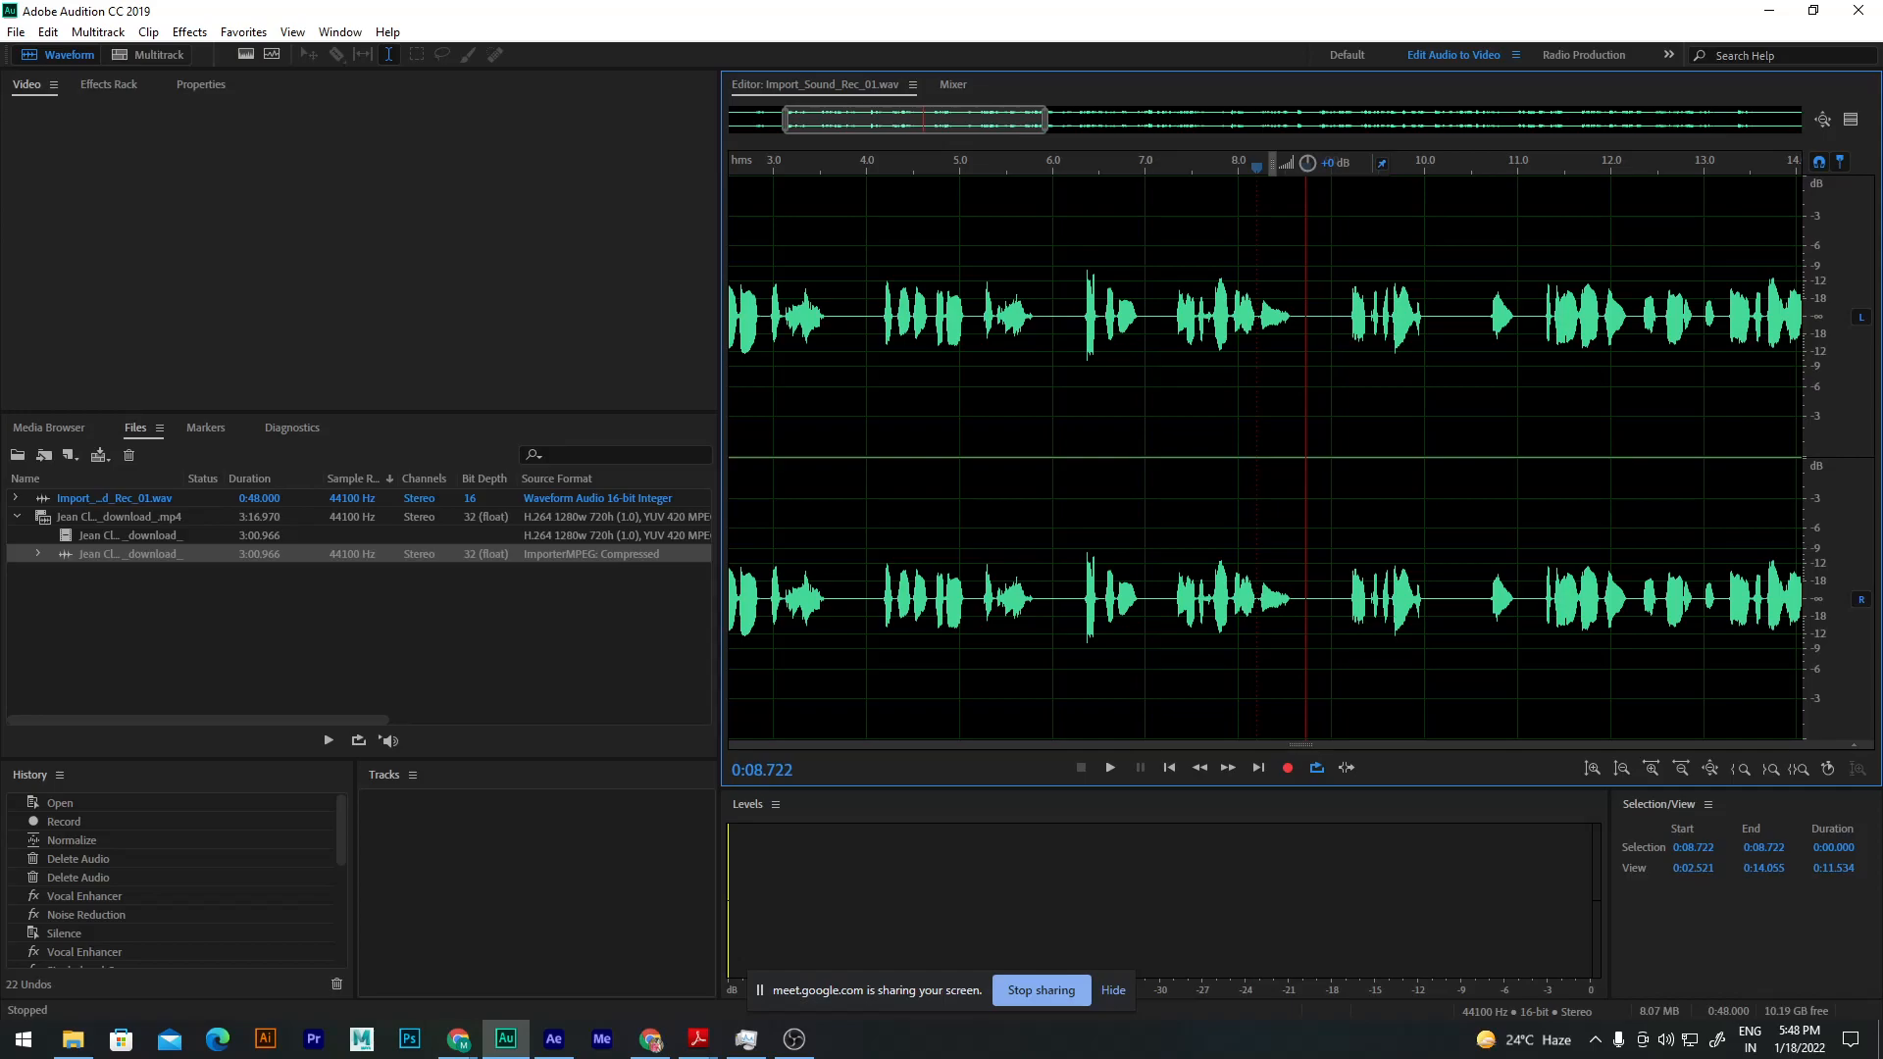
pyautogui.click(15, 32)
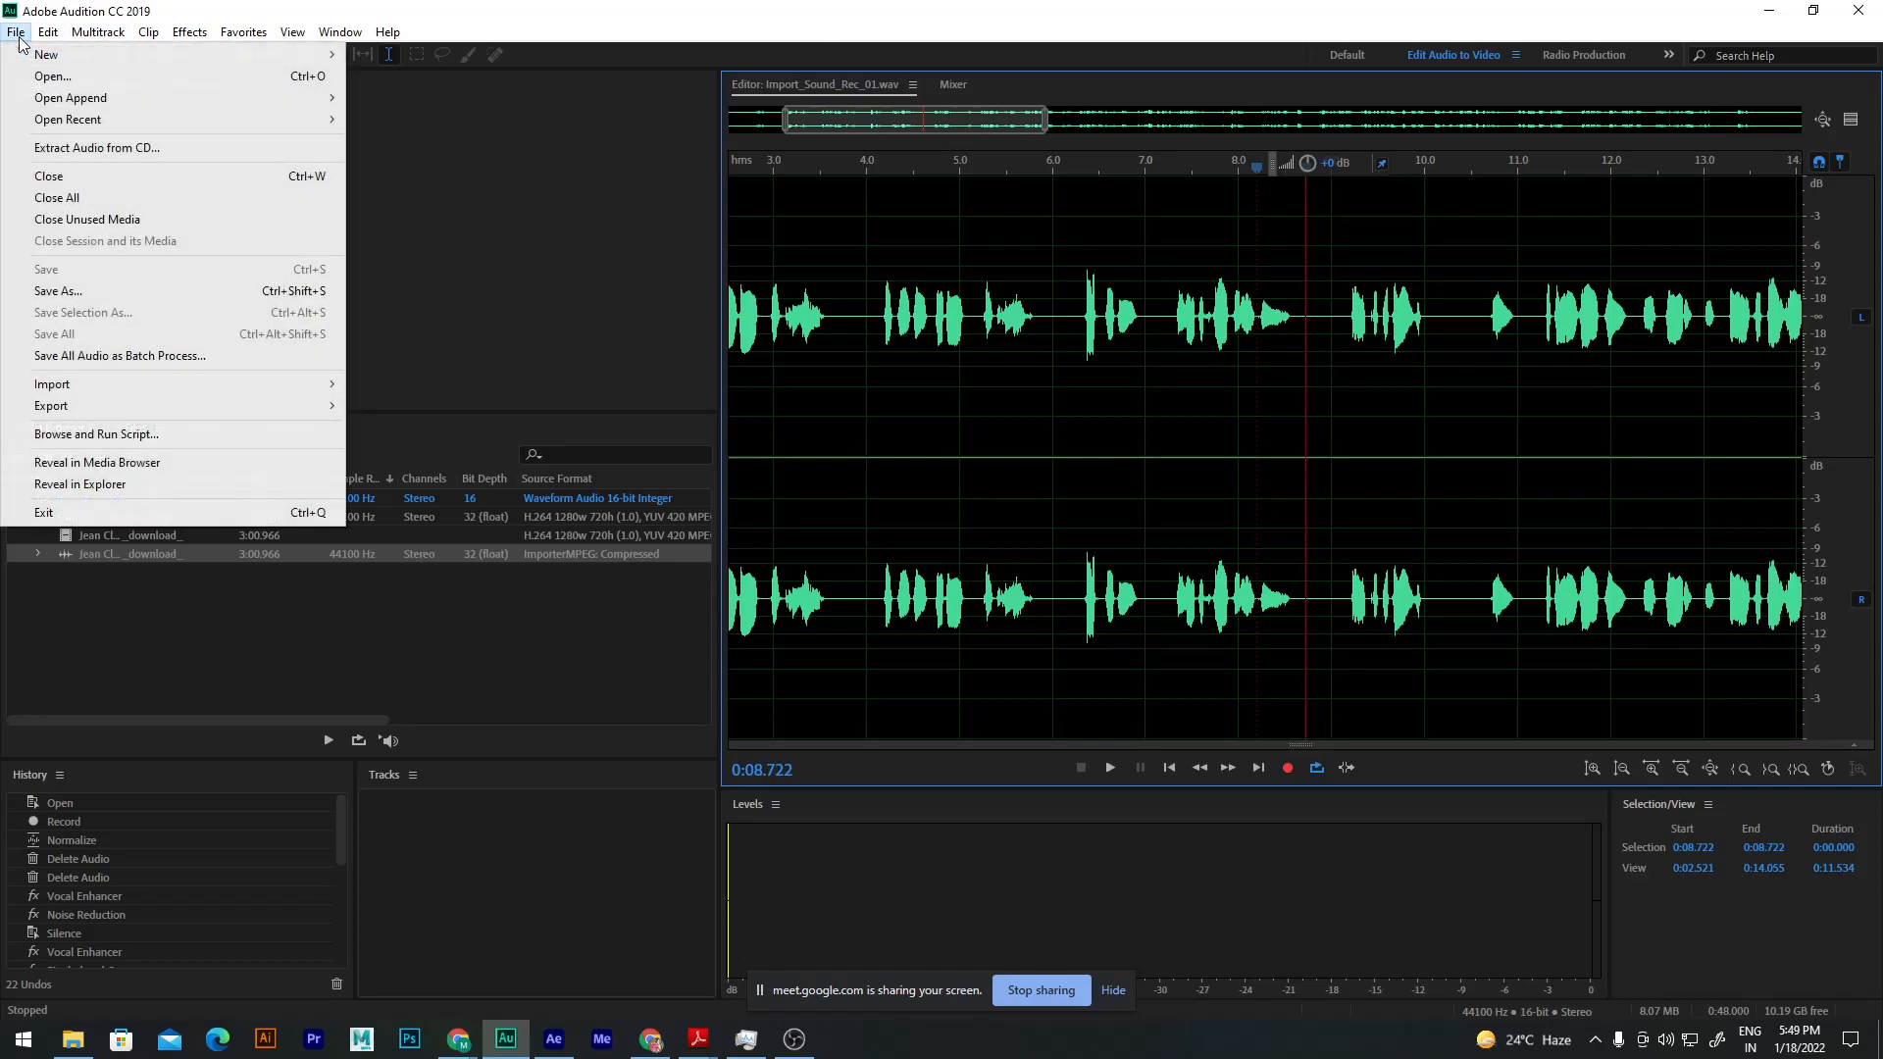
pyautogui.click(82, 290)
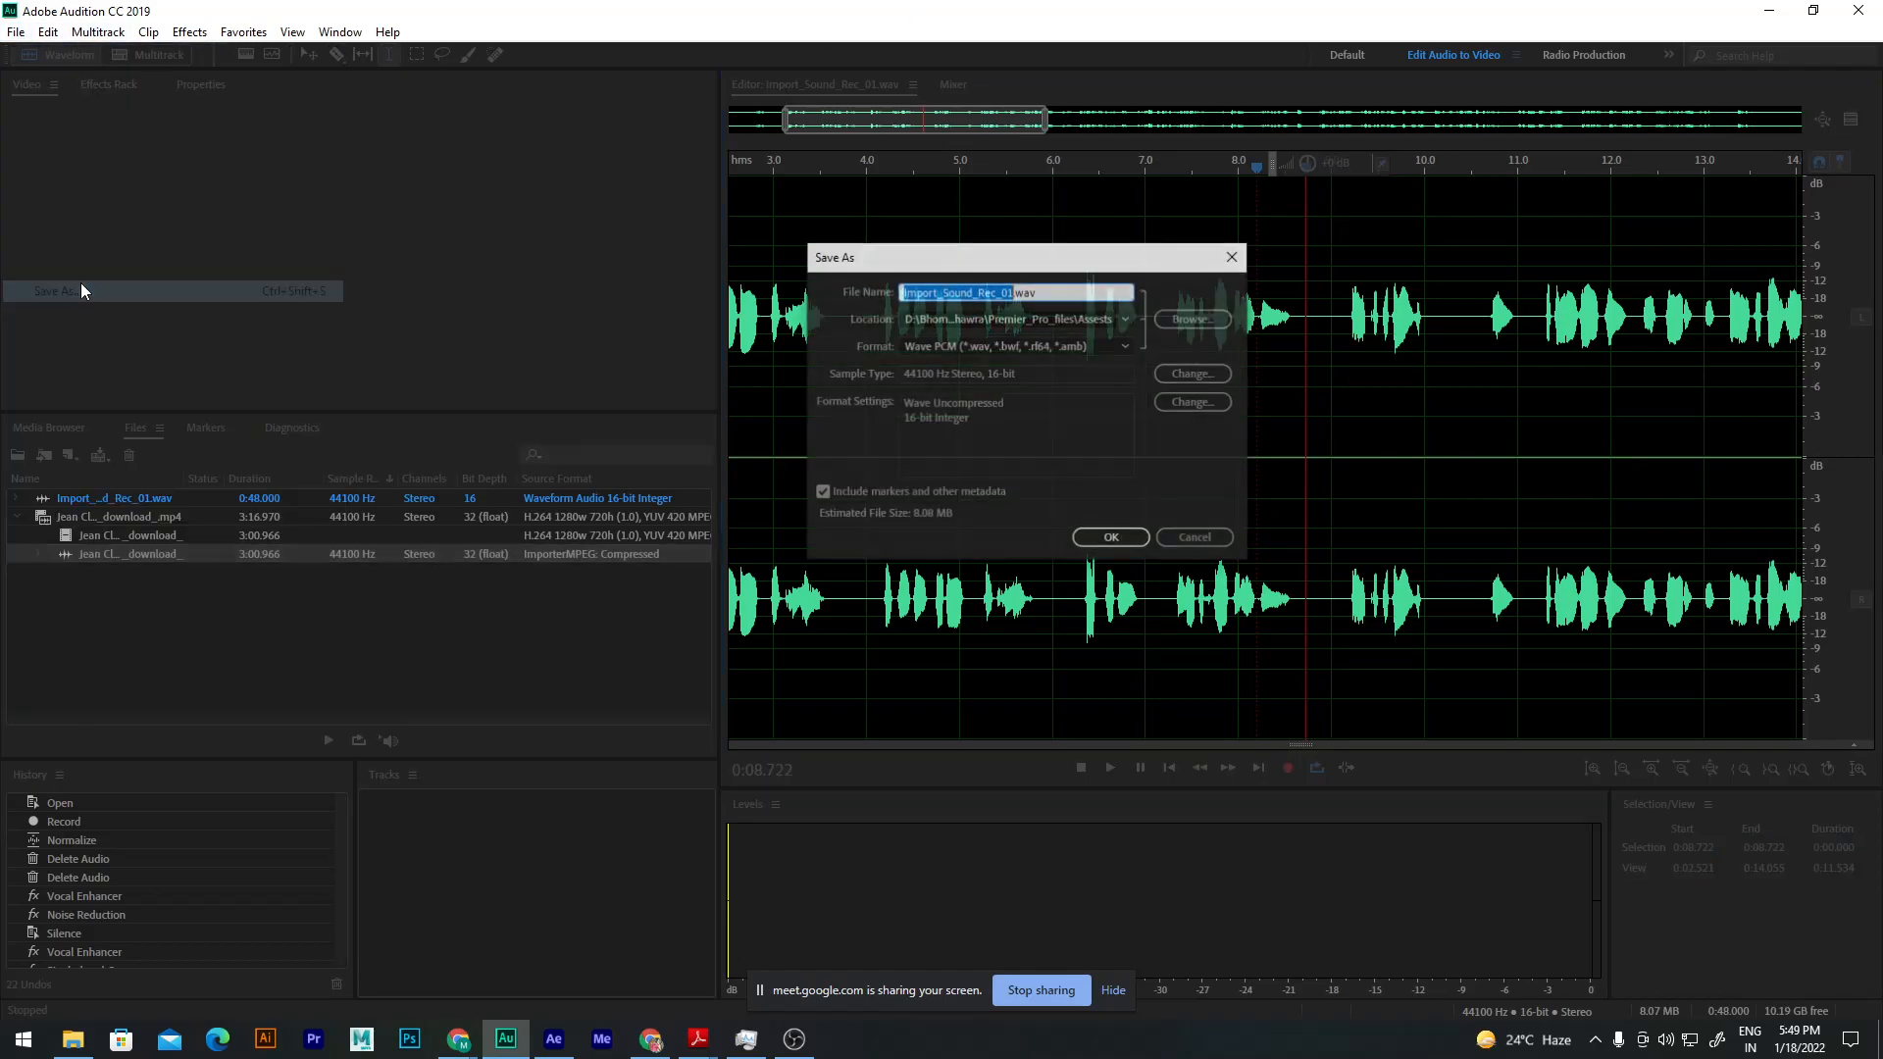
pyautogui.click(1232, 261)
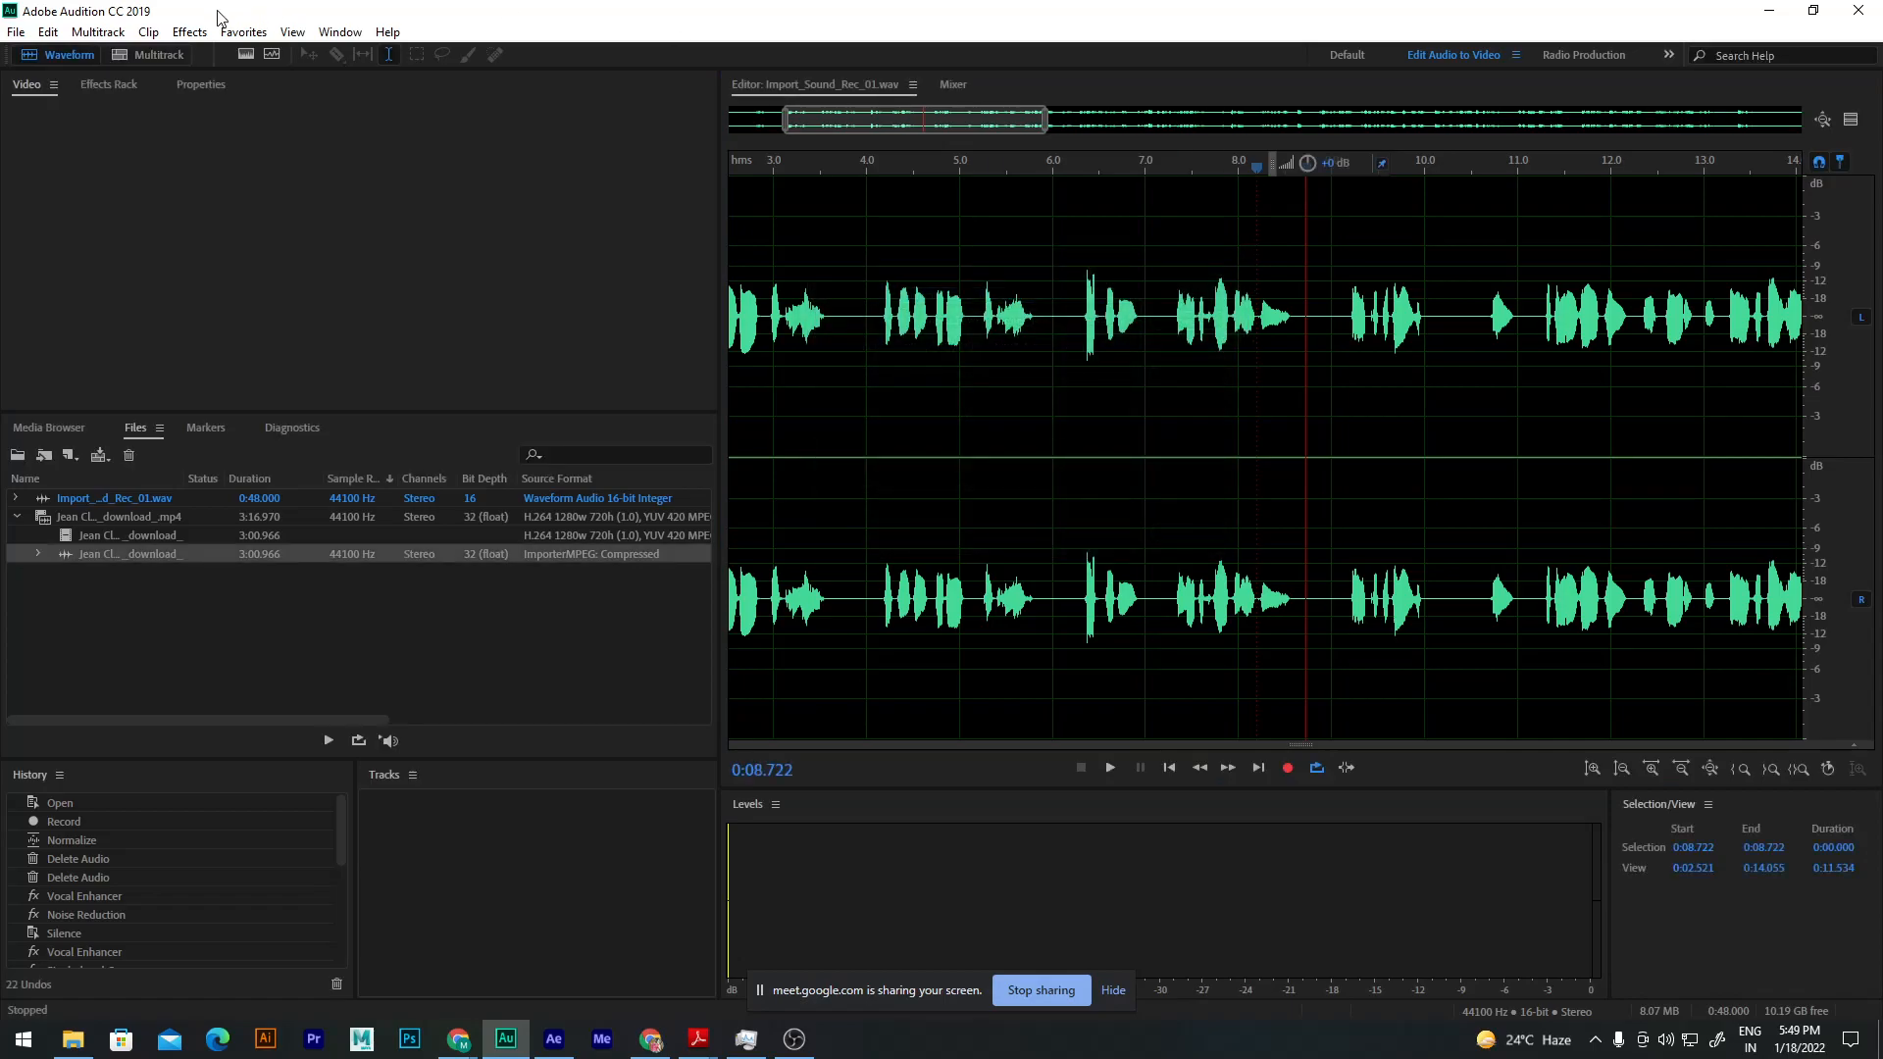
pyautogui.click(16, 31)
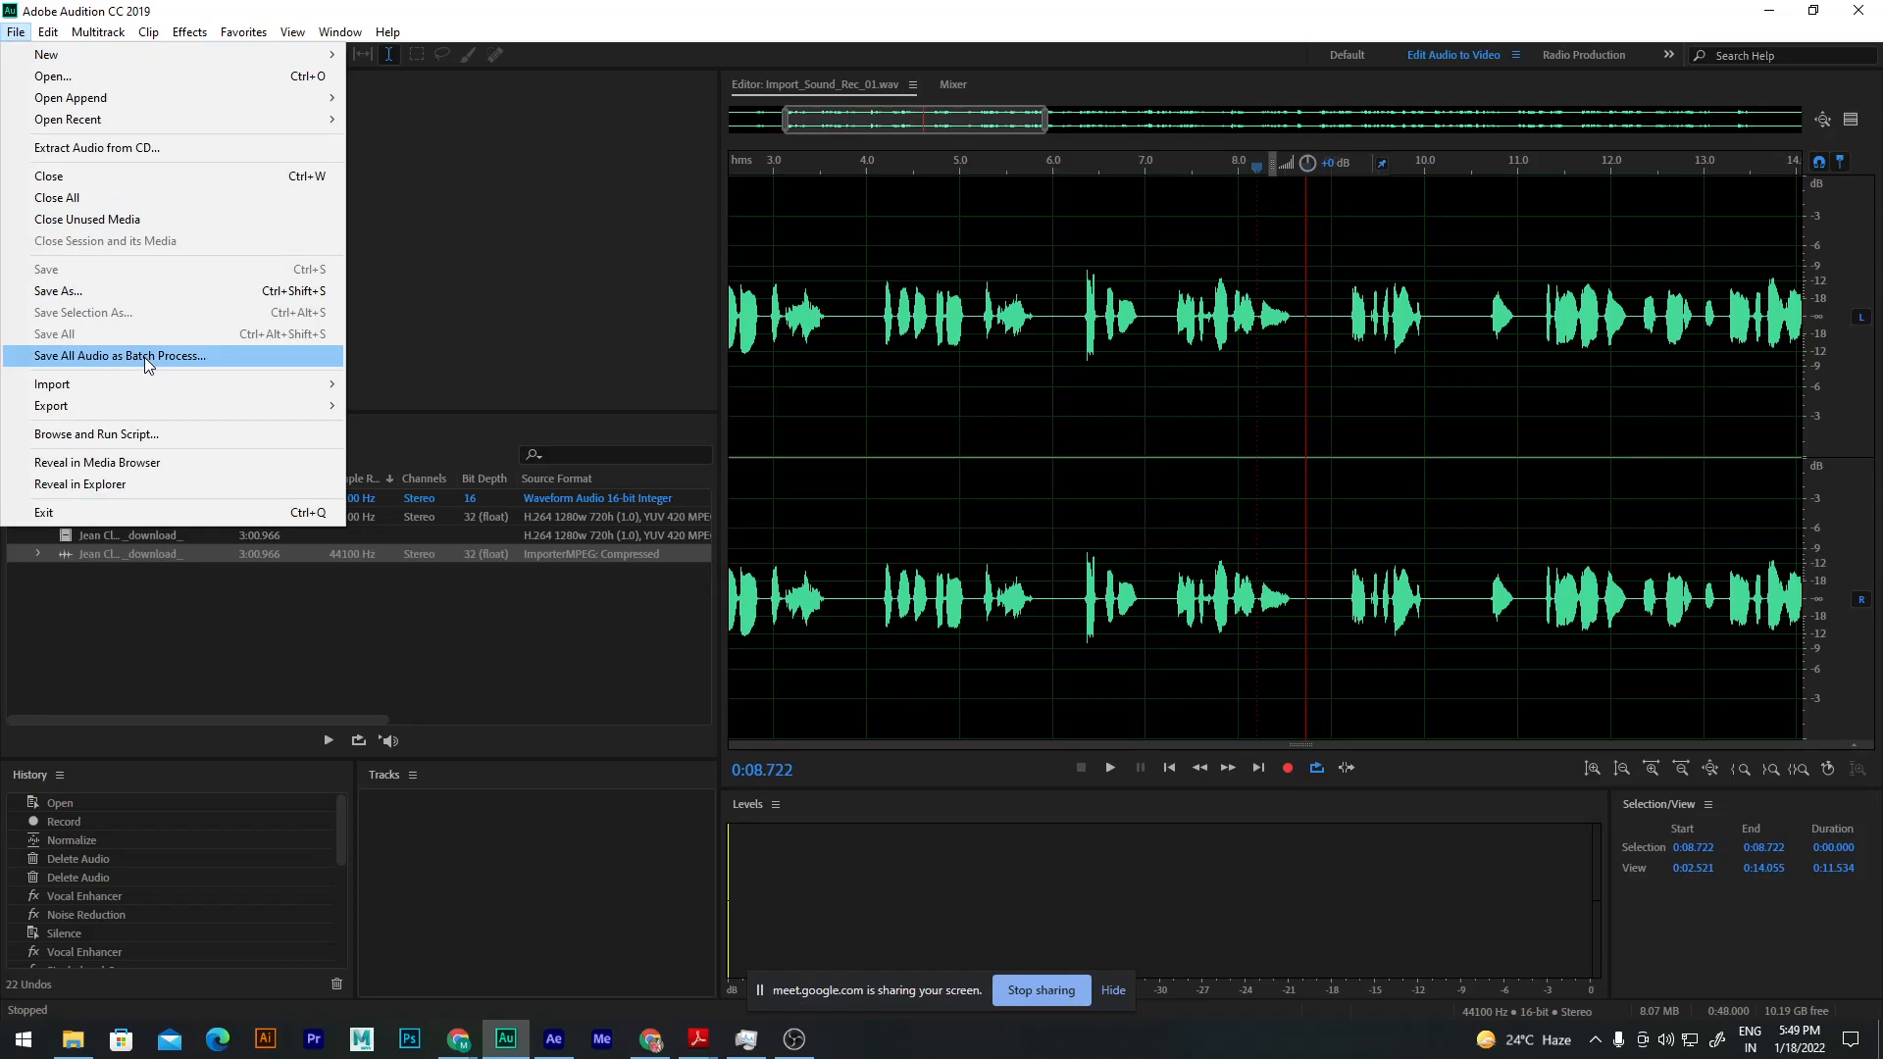
pyautogui.moveTo(141, 383)
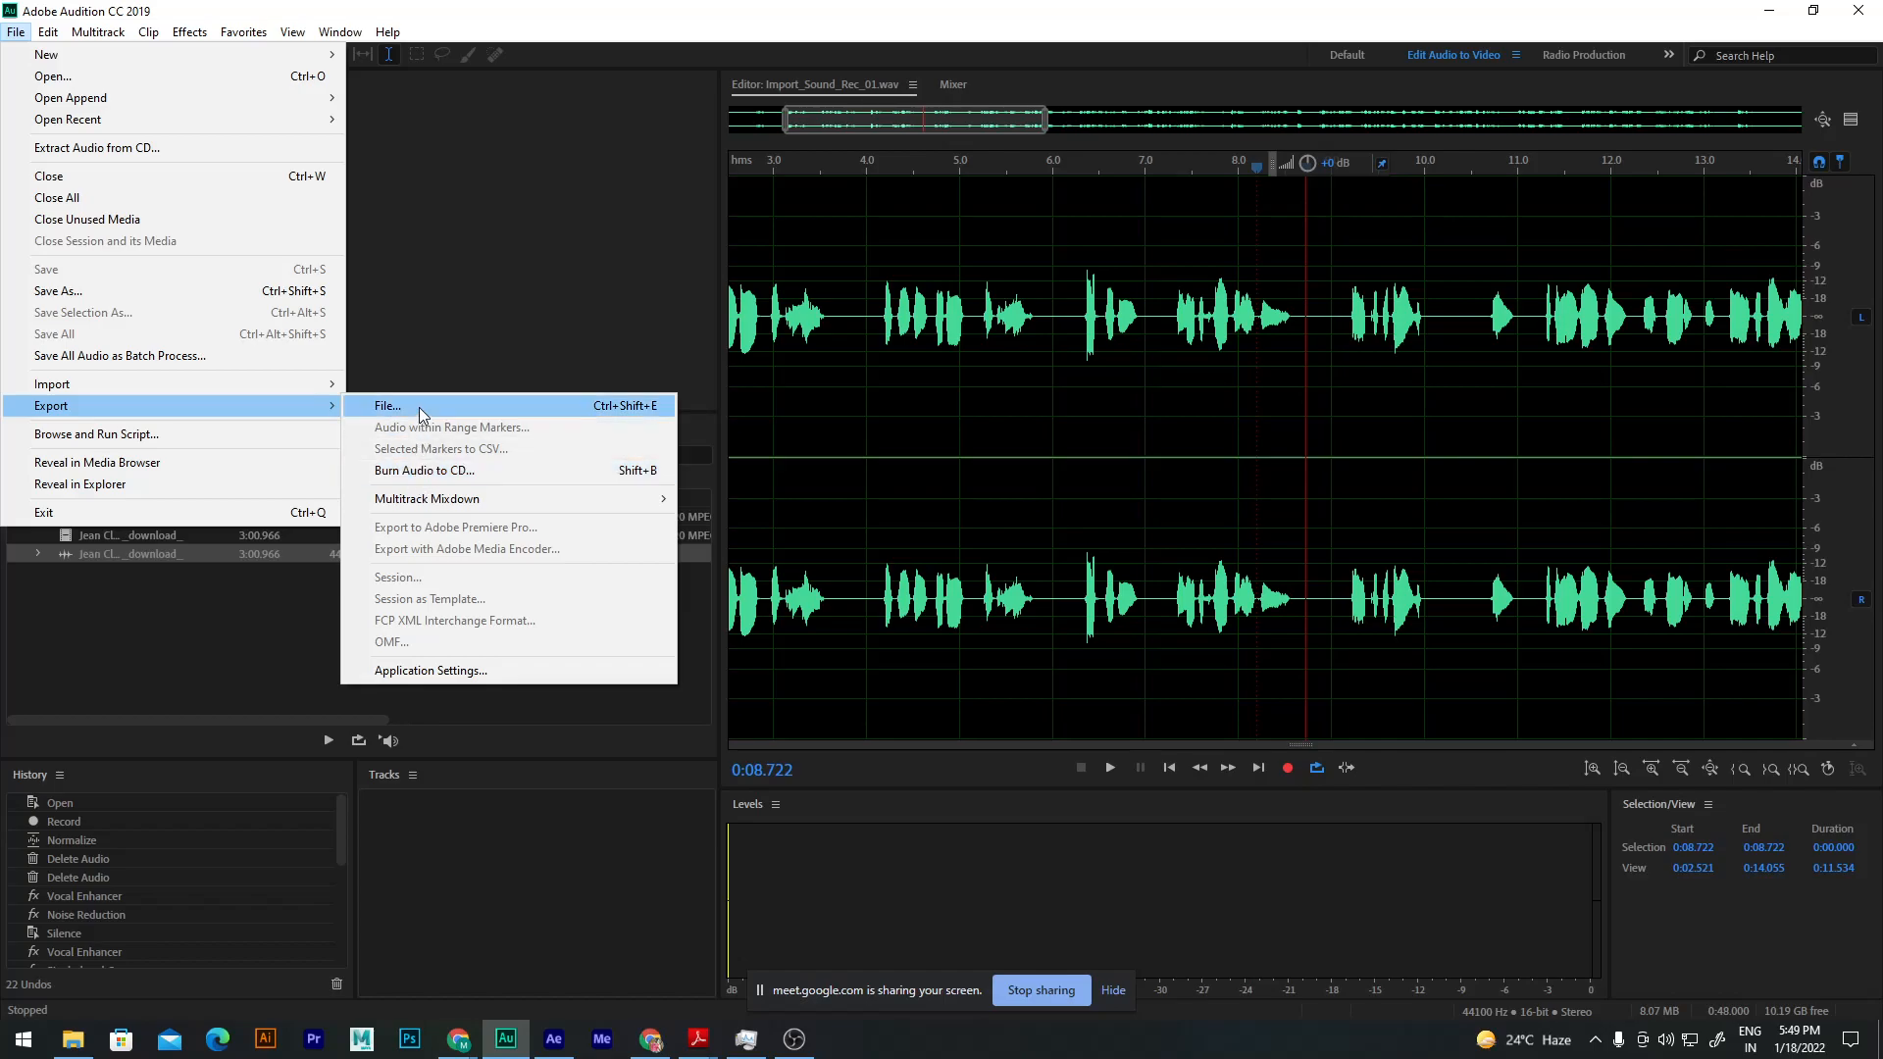
pyautogui.click(420, 408)
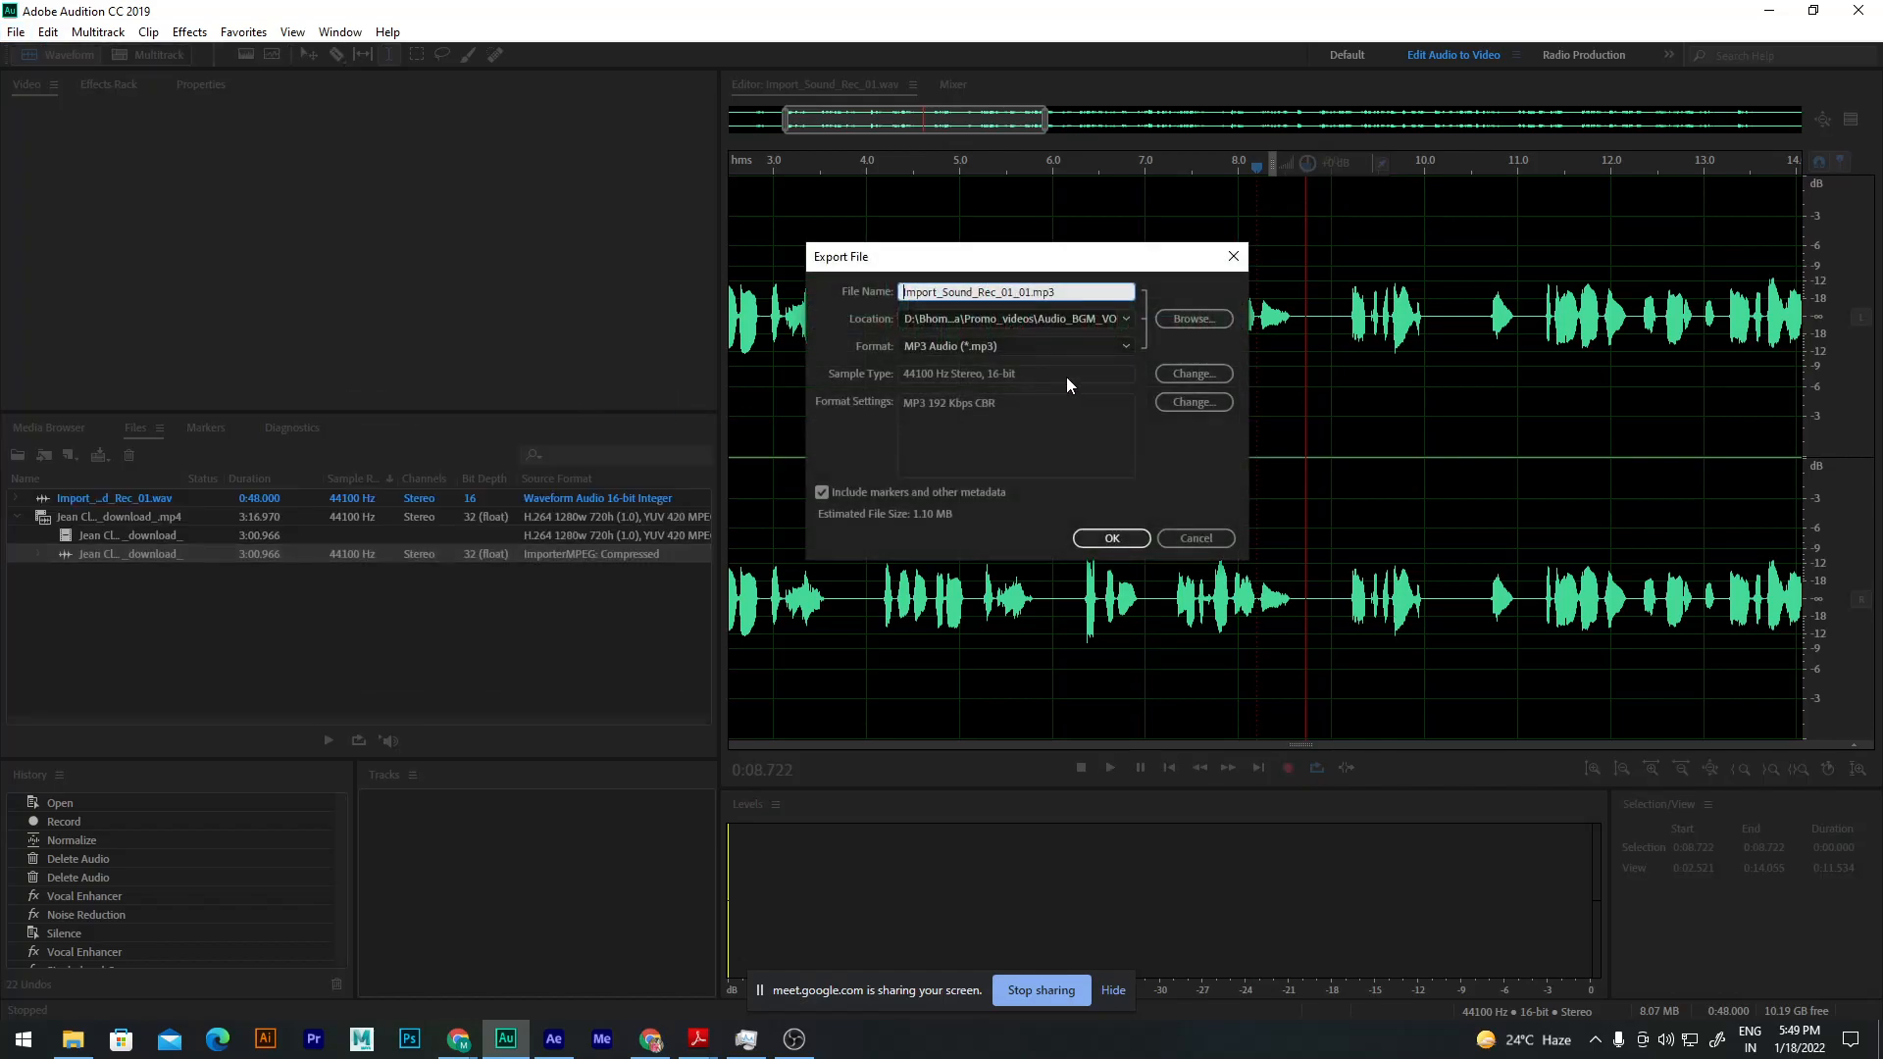
pyautogui.click(1230, 542)
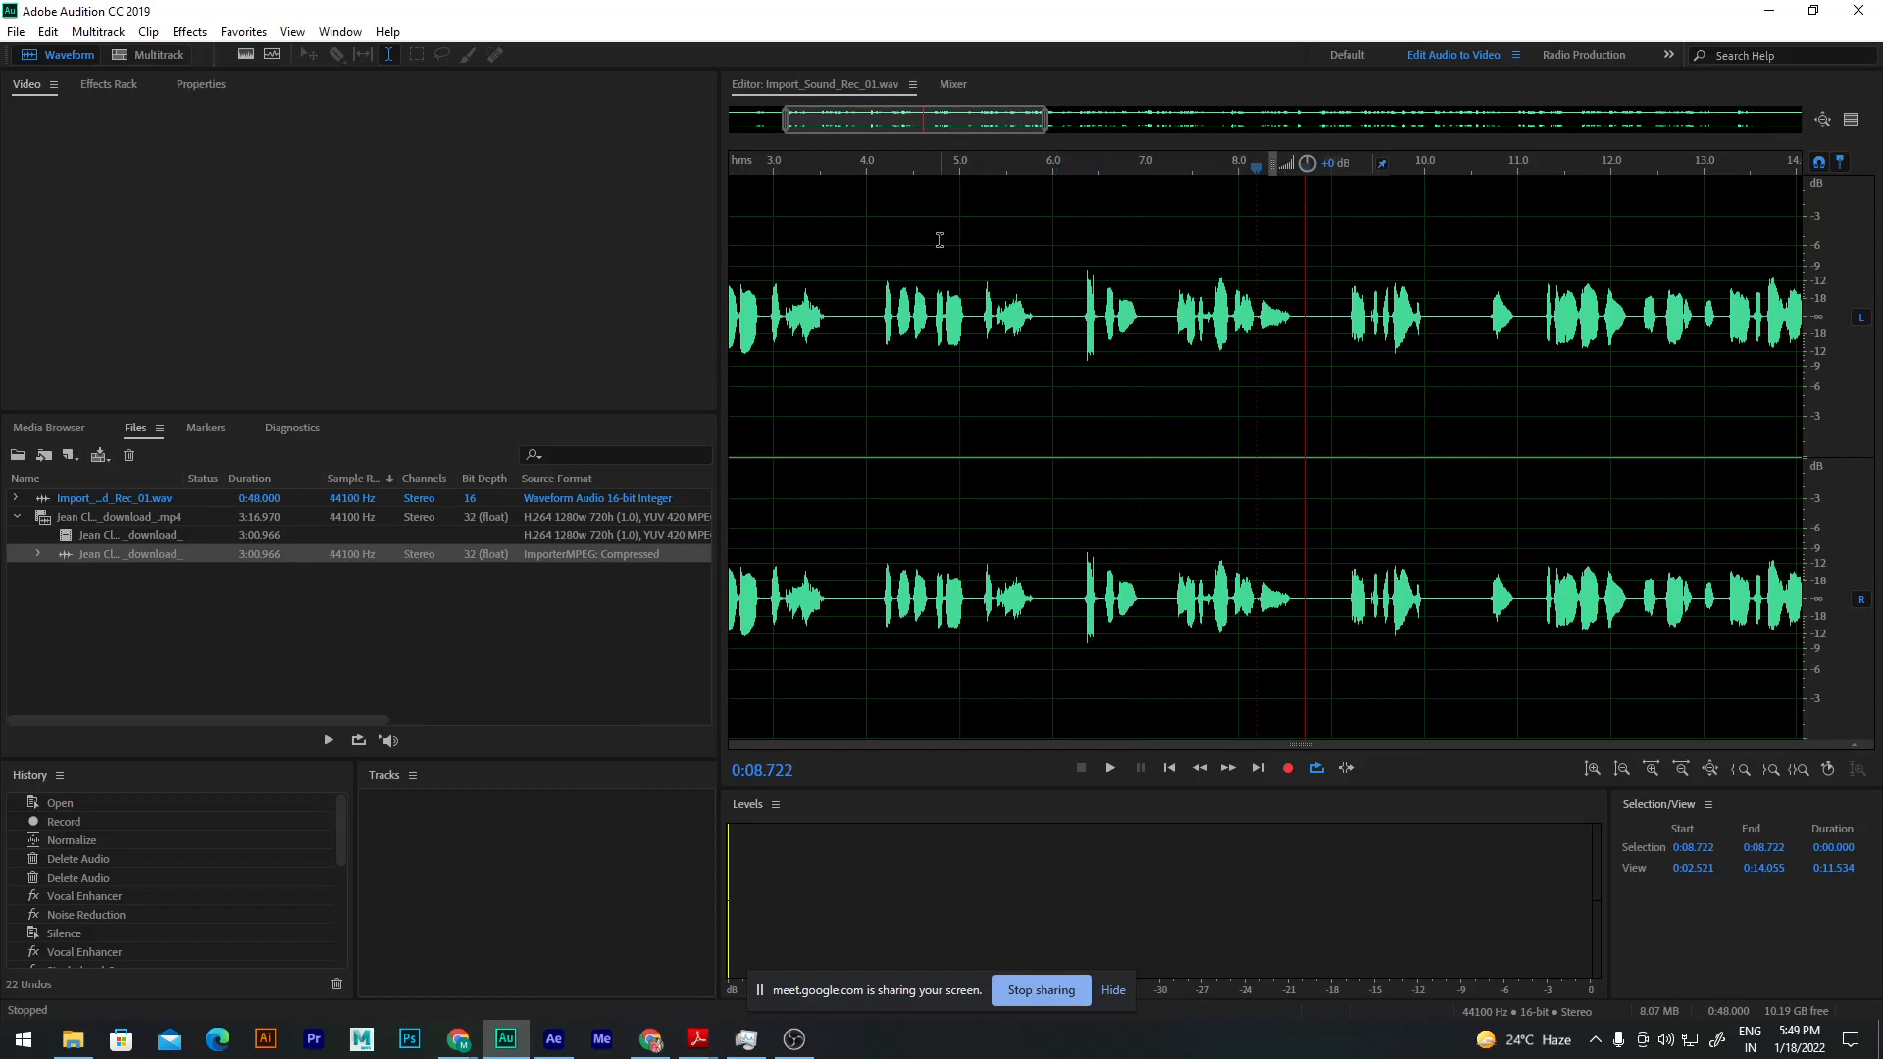
# Step: Save a copy of the recording as Import_Sound_Rec_01.aif in AIFF format in the Assests folder inside Premier_Pro_files
pyautogui.click(15, 31)
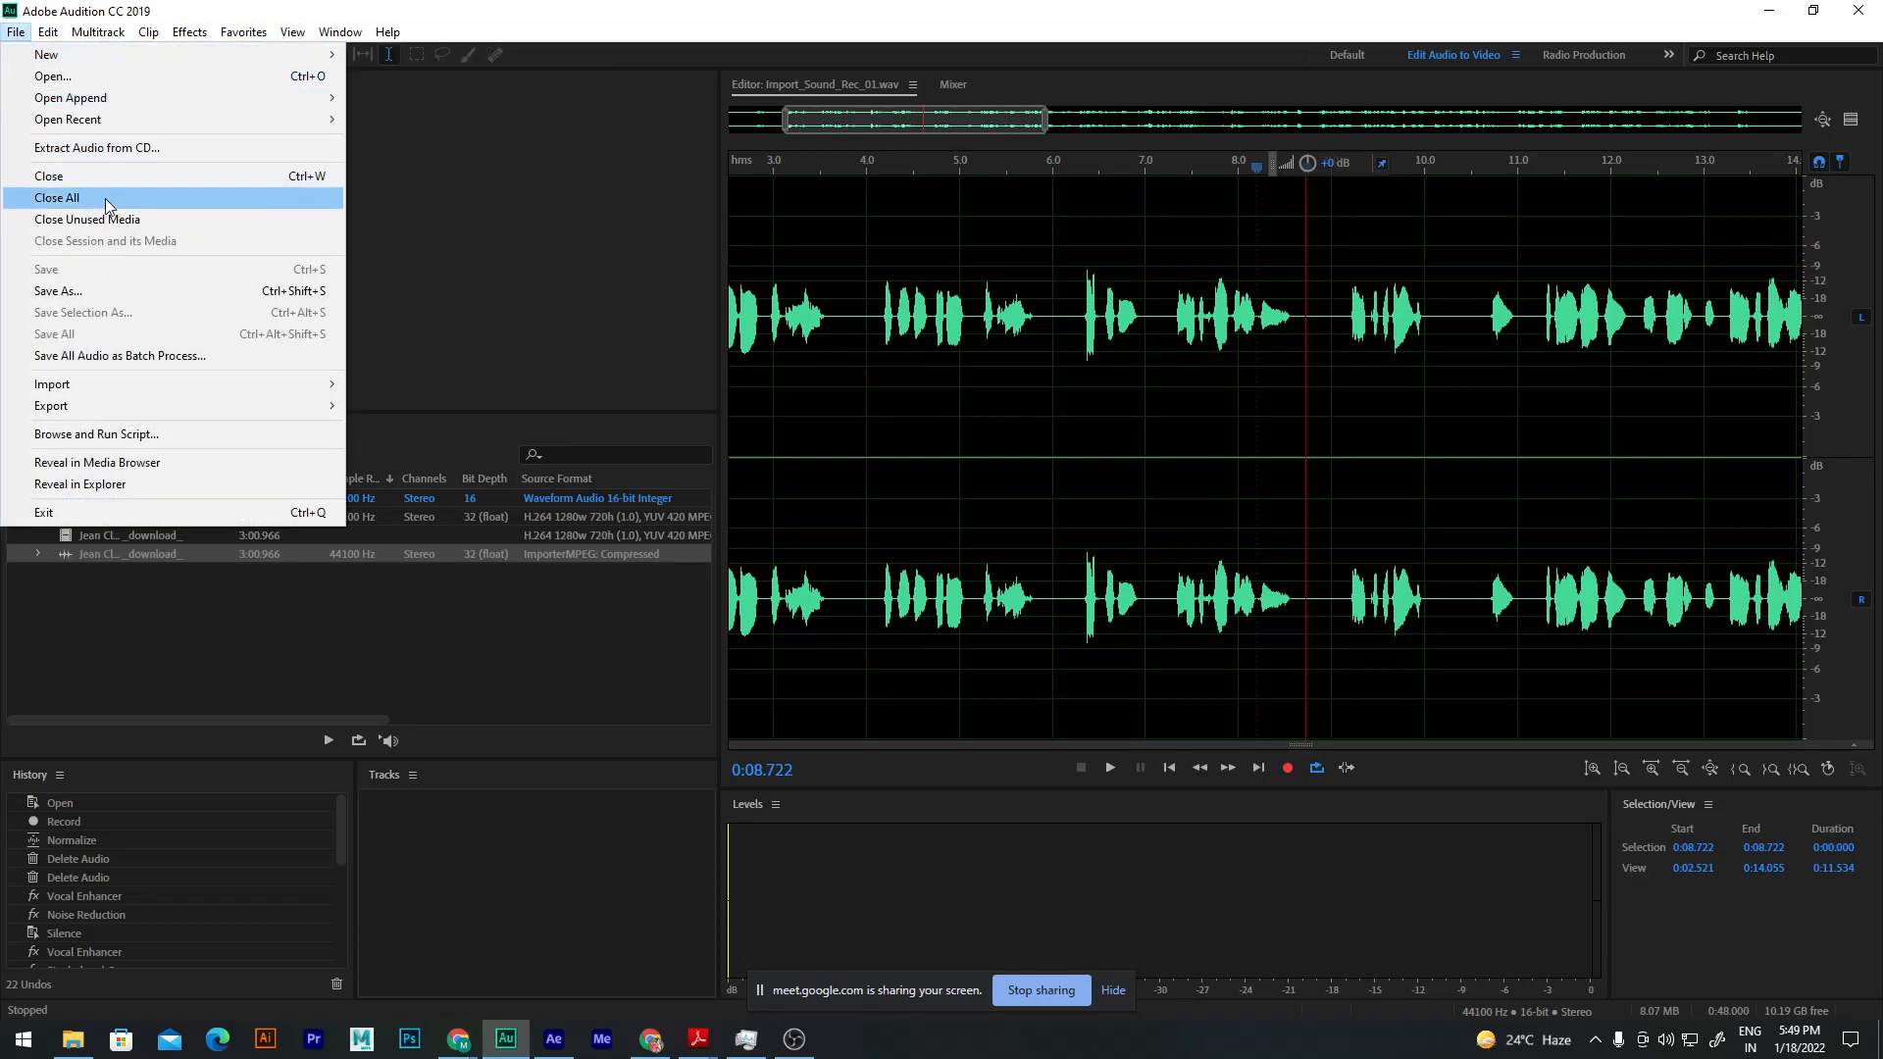
pyautogui.click(98, 292)
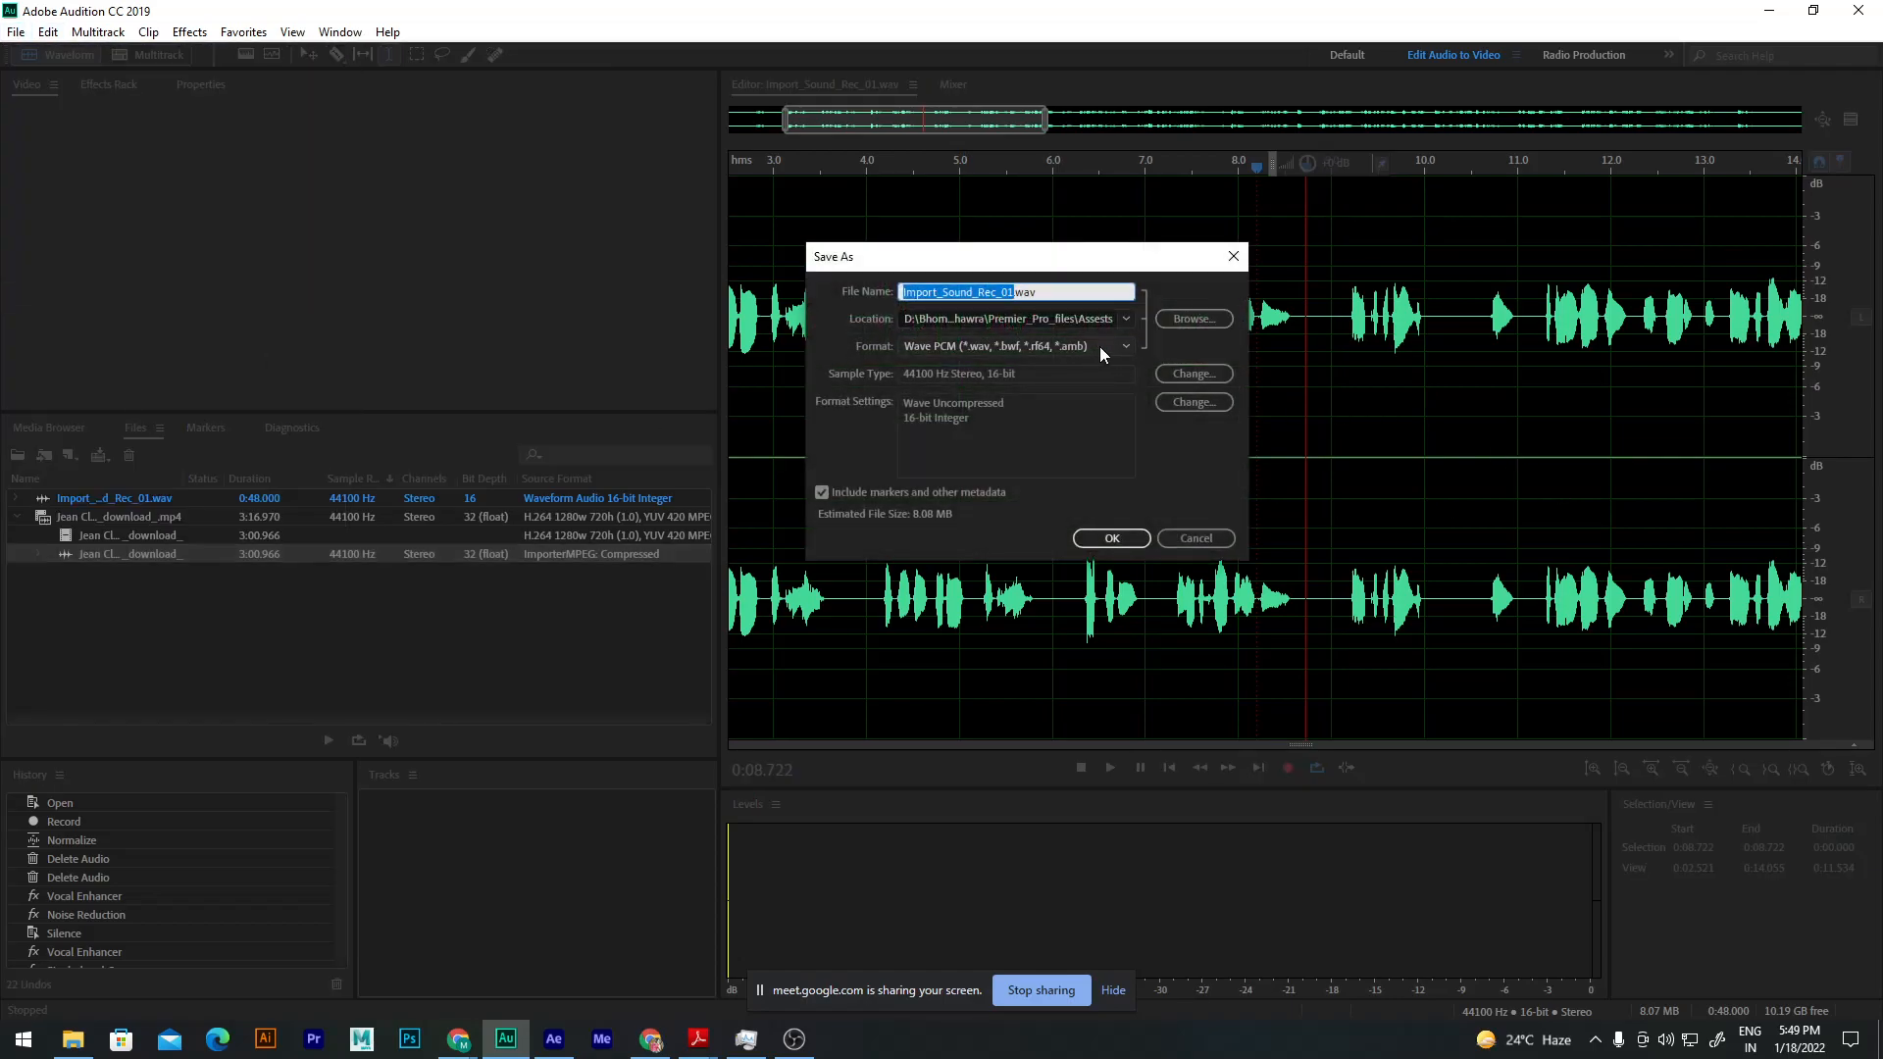
pyautogui.click(1127, 319)
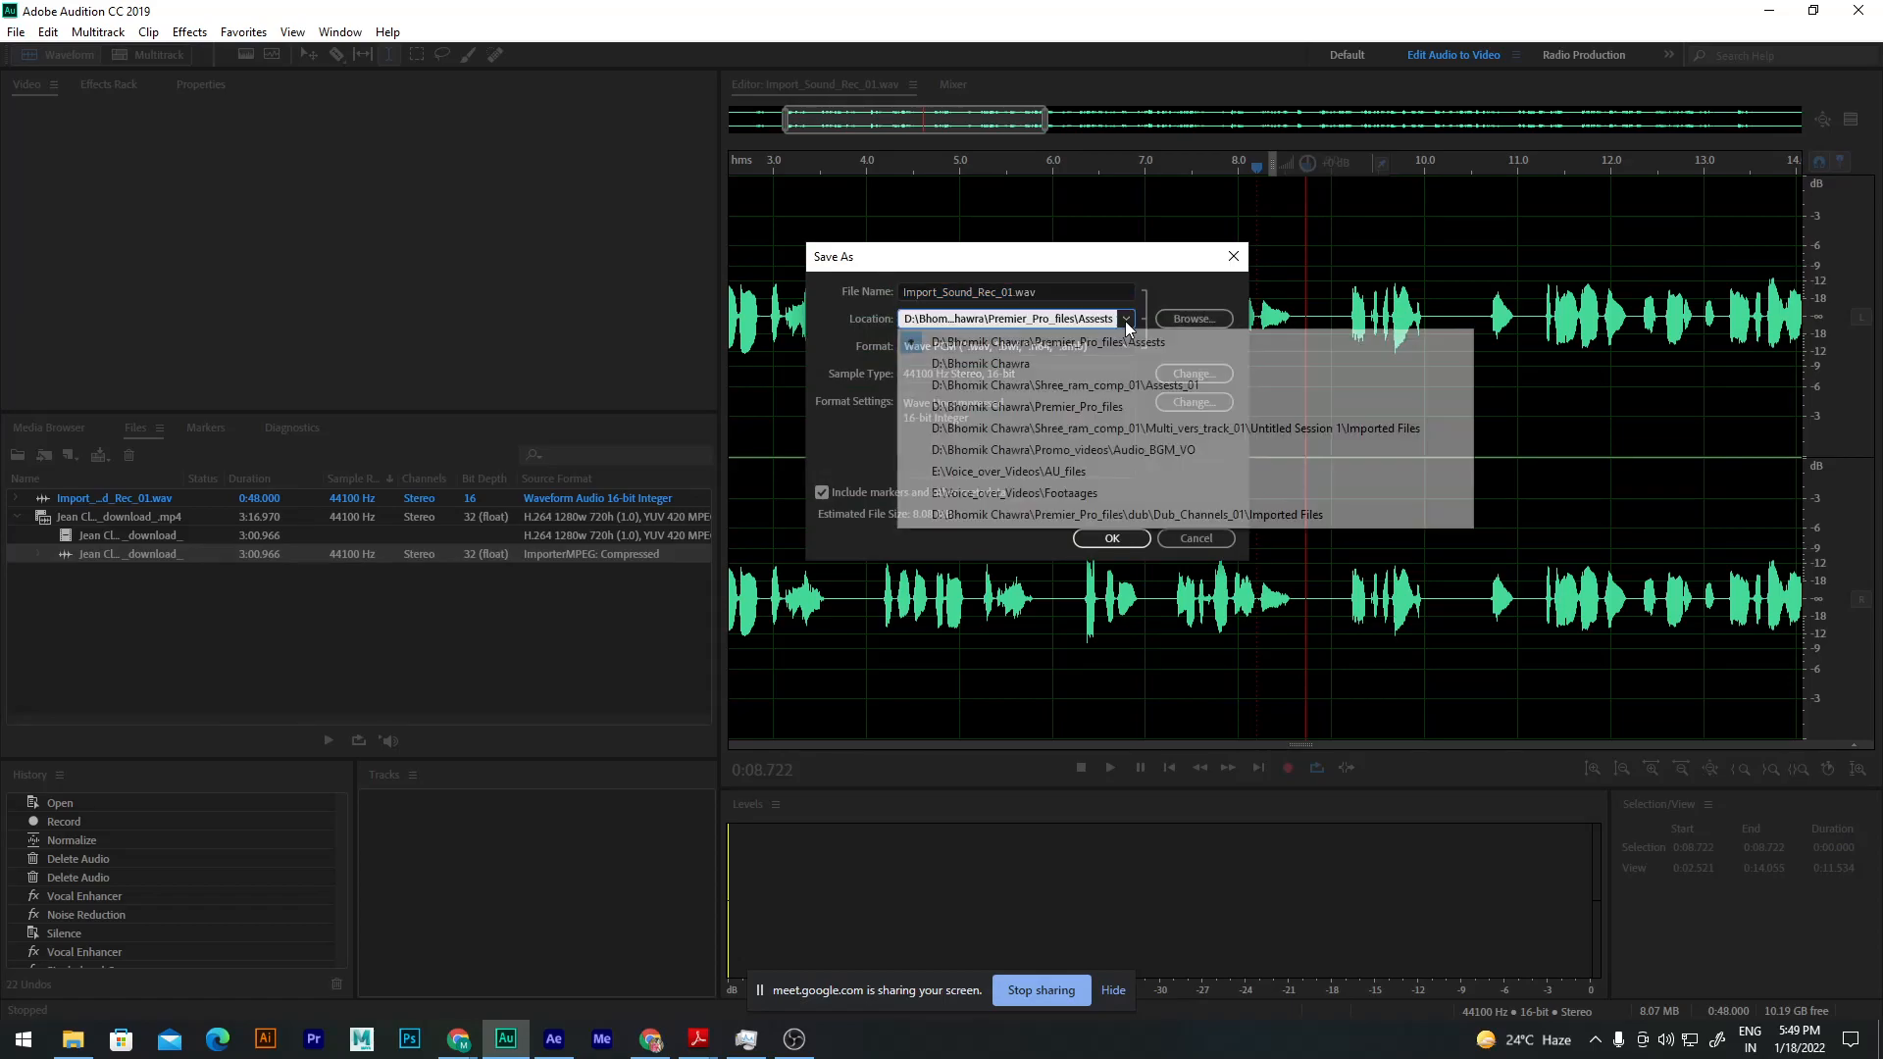
pyautogui.click(1132, 343)
pyautogui.click(1132, 345)
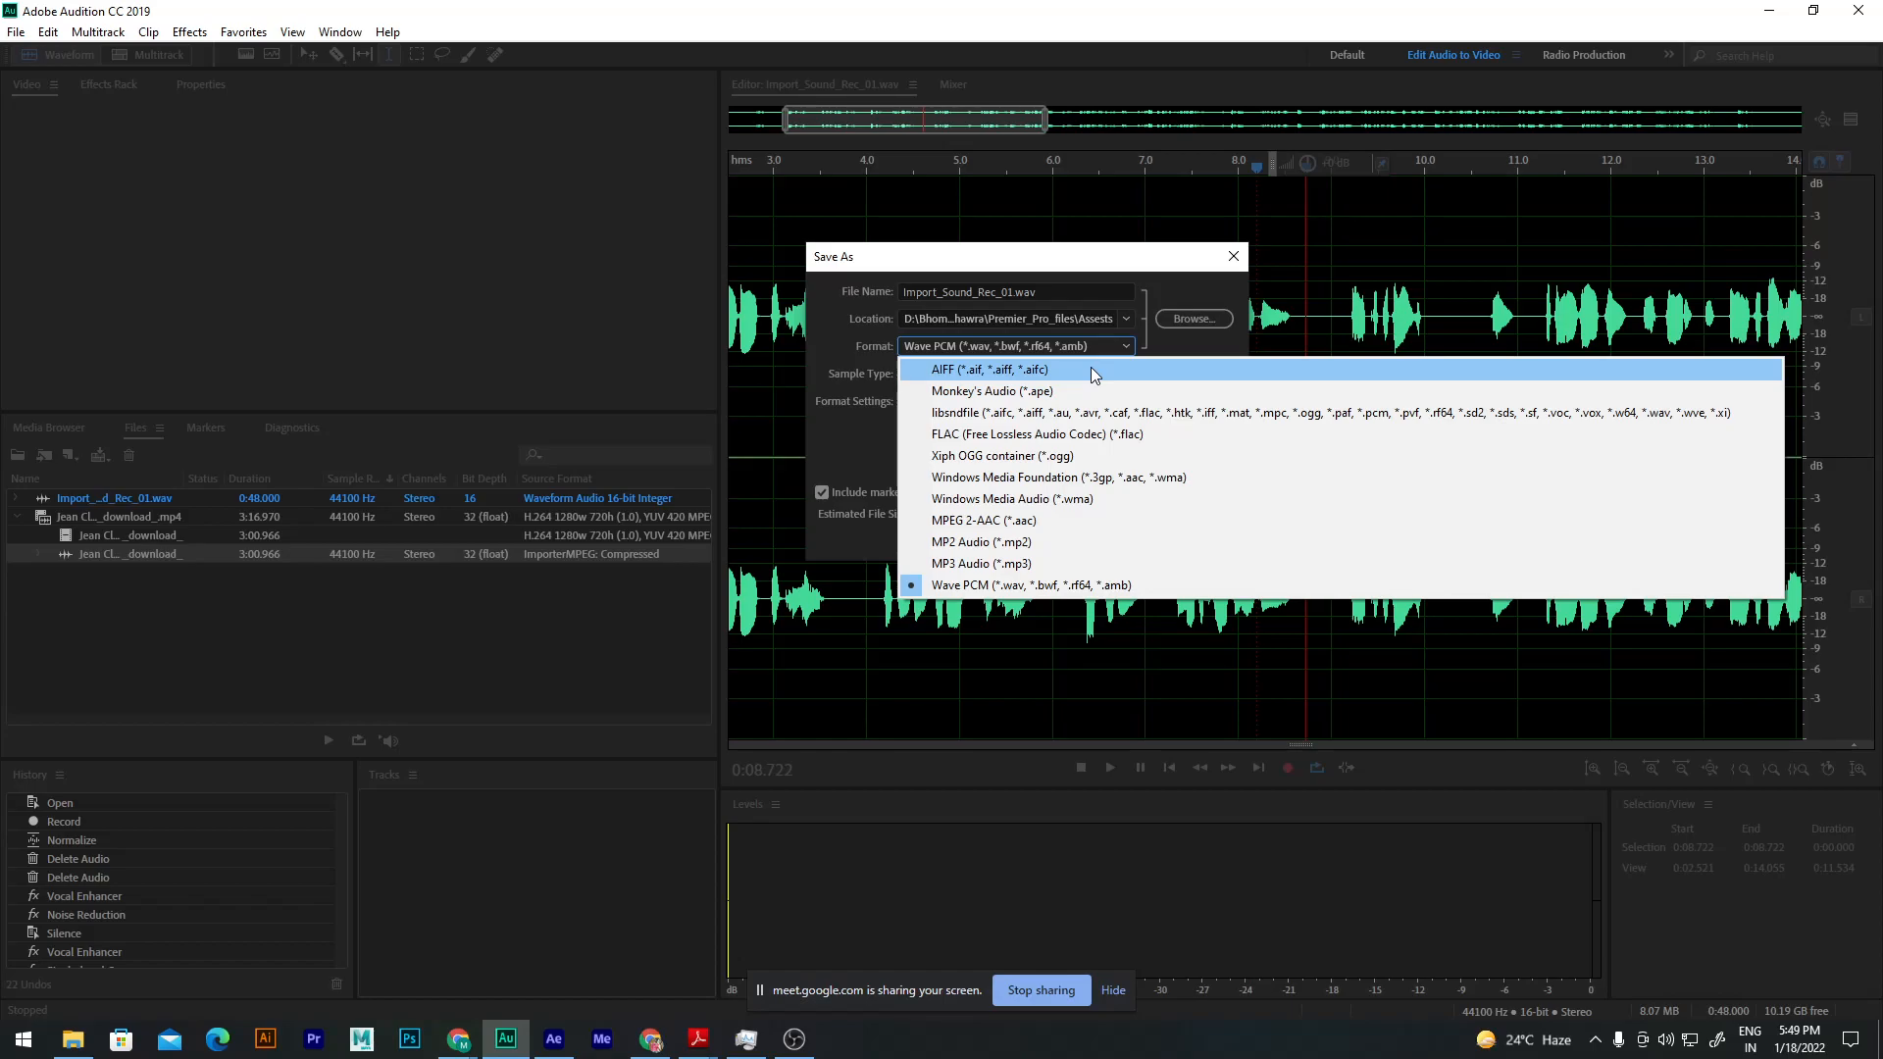
pyautogui.click(1094, 372)
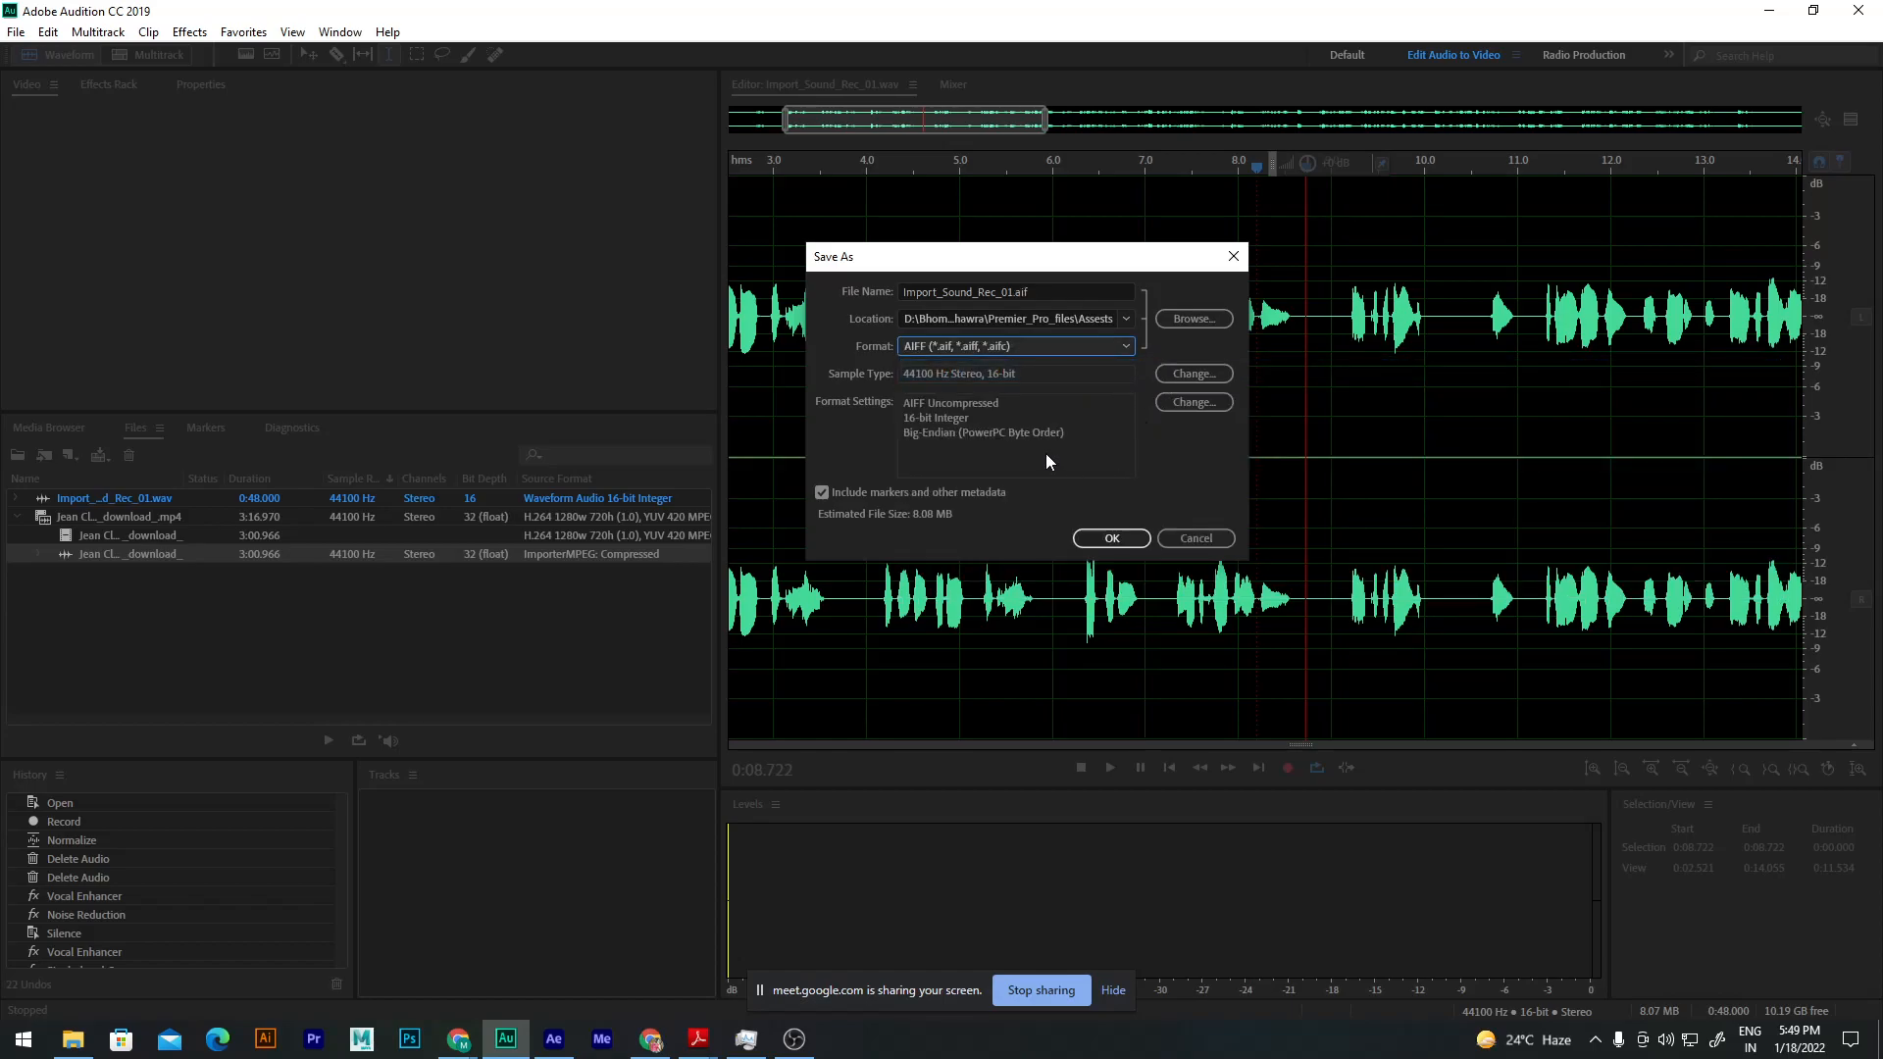
pyautogui.click(1114, 538)
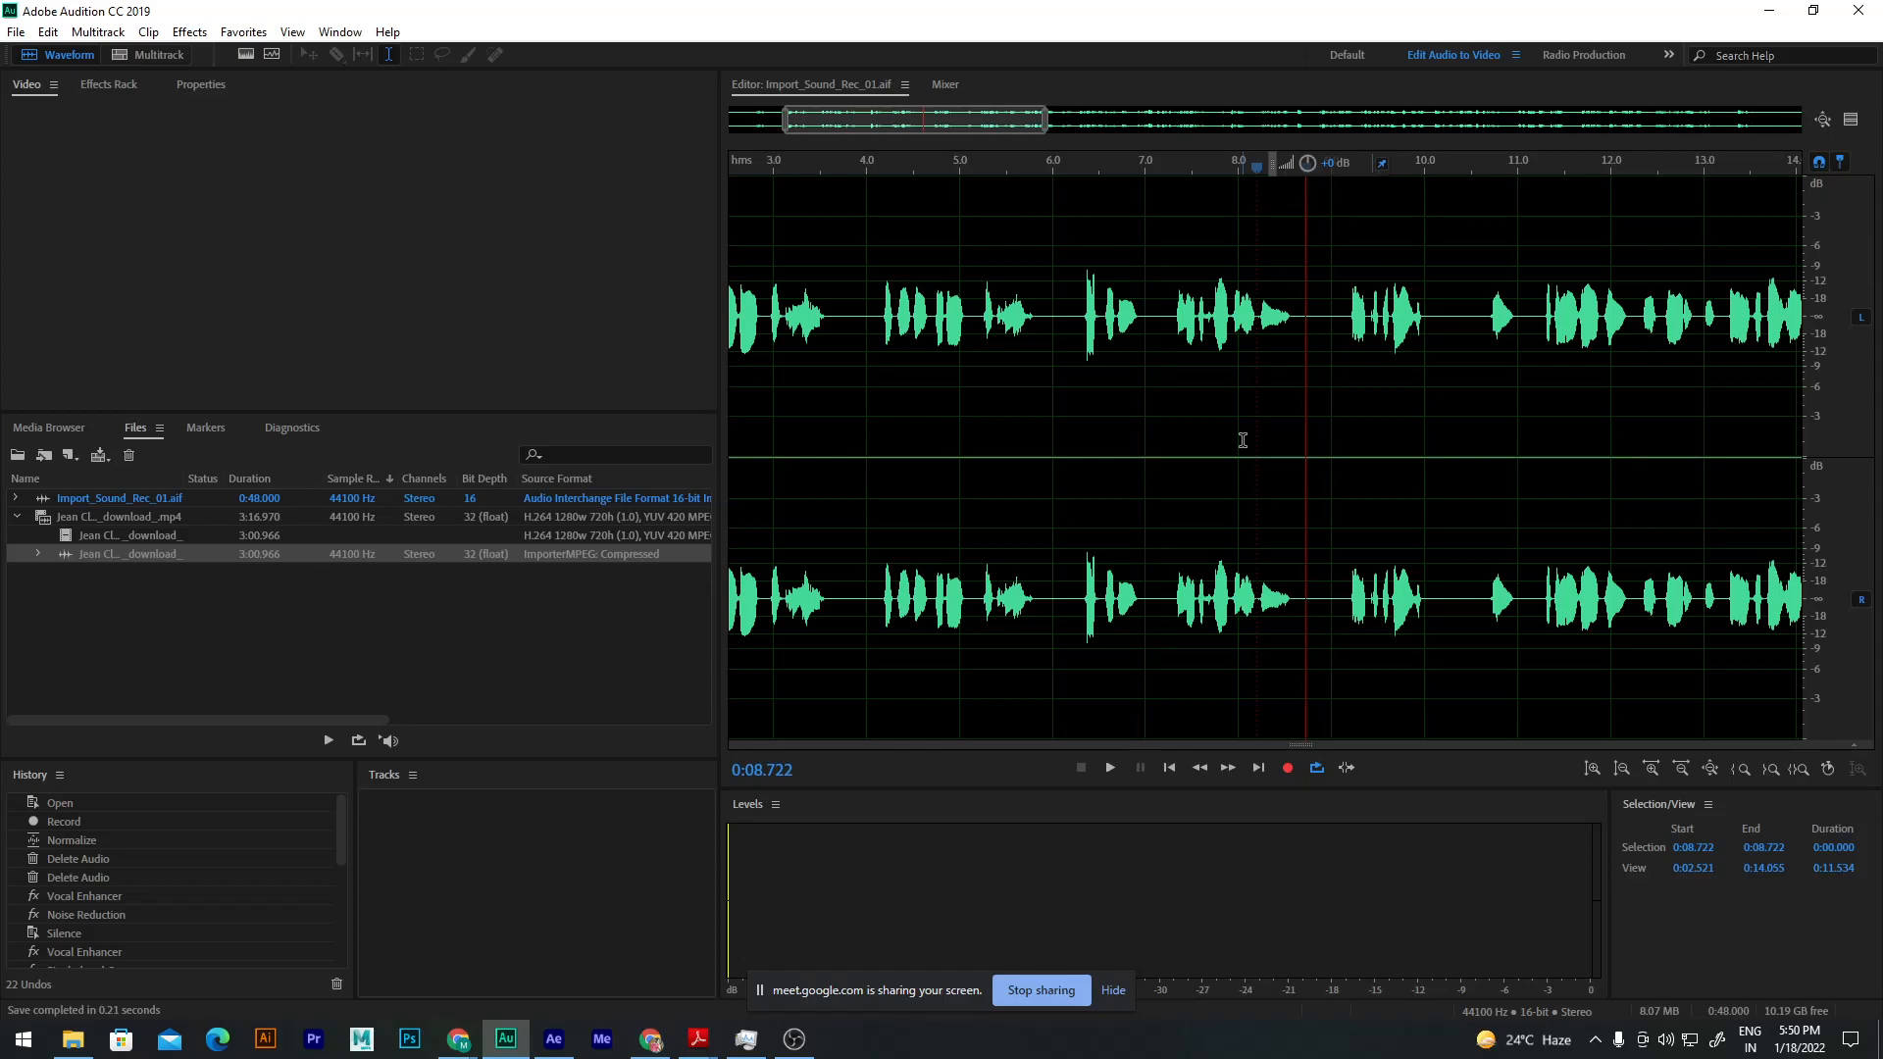
pyautogui.moveTo(446, 1043)
pyautogui.click(449, 974)
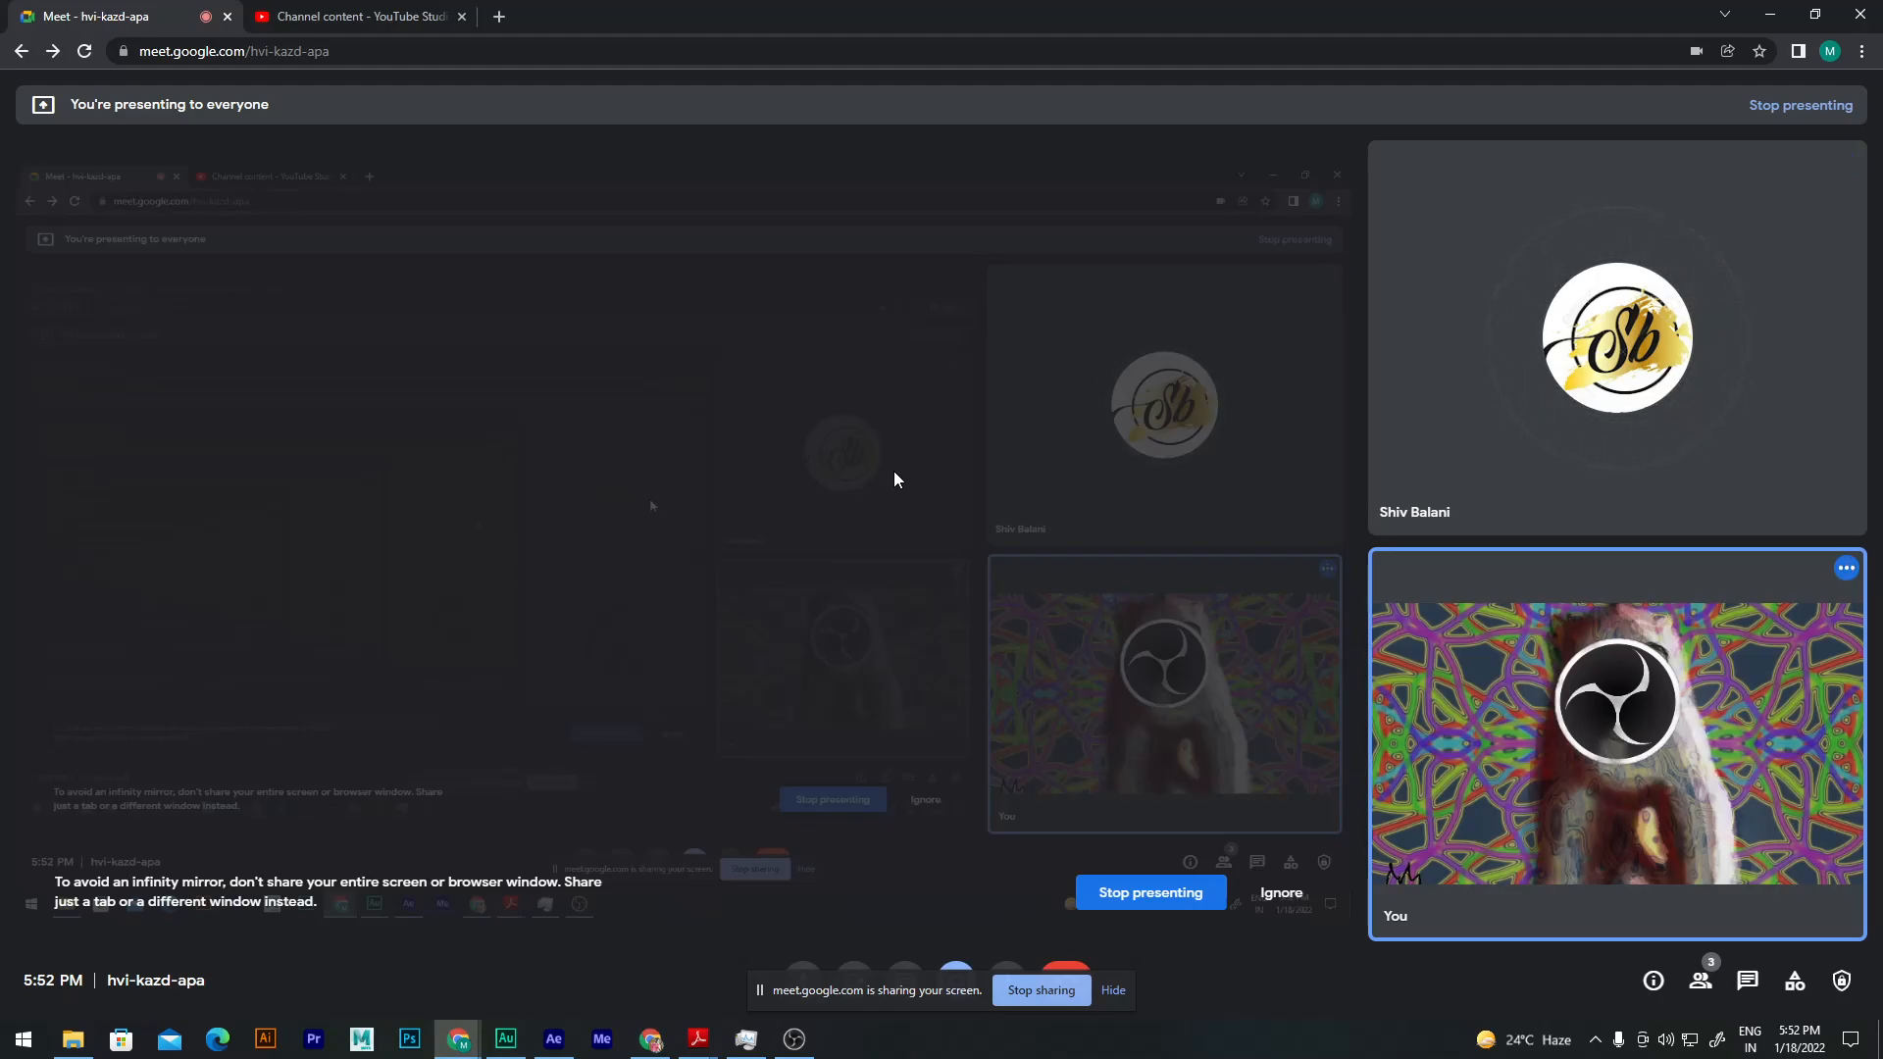
pyautogui.click(795, 1041)
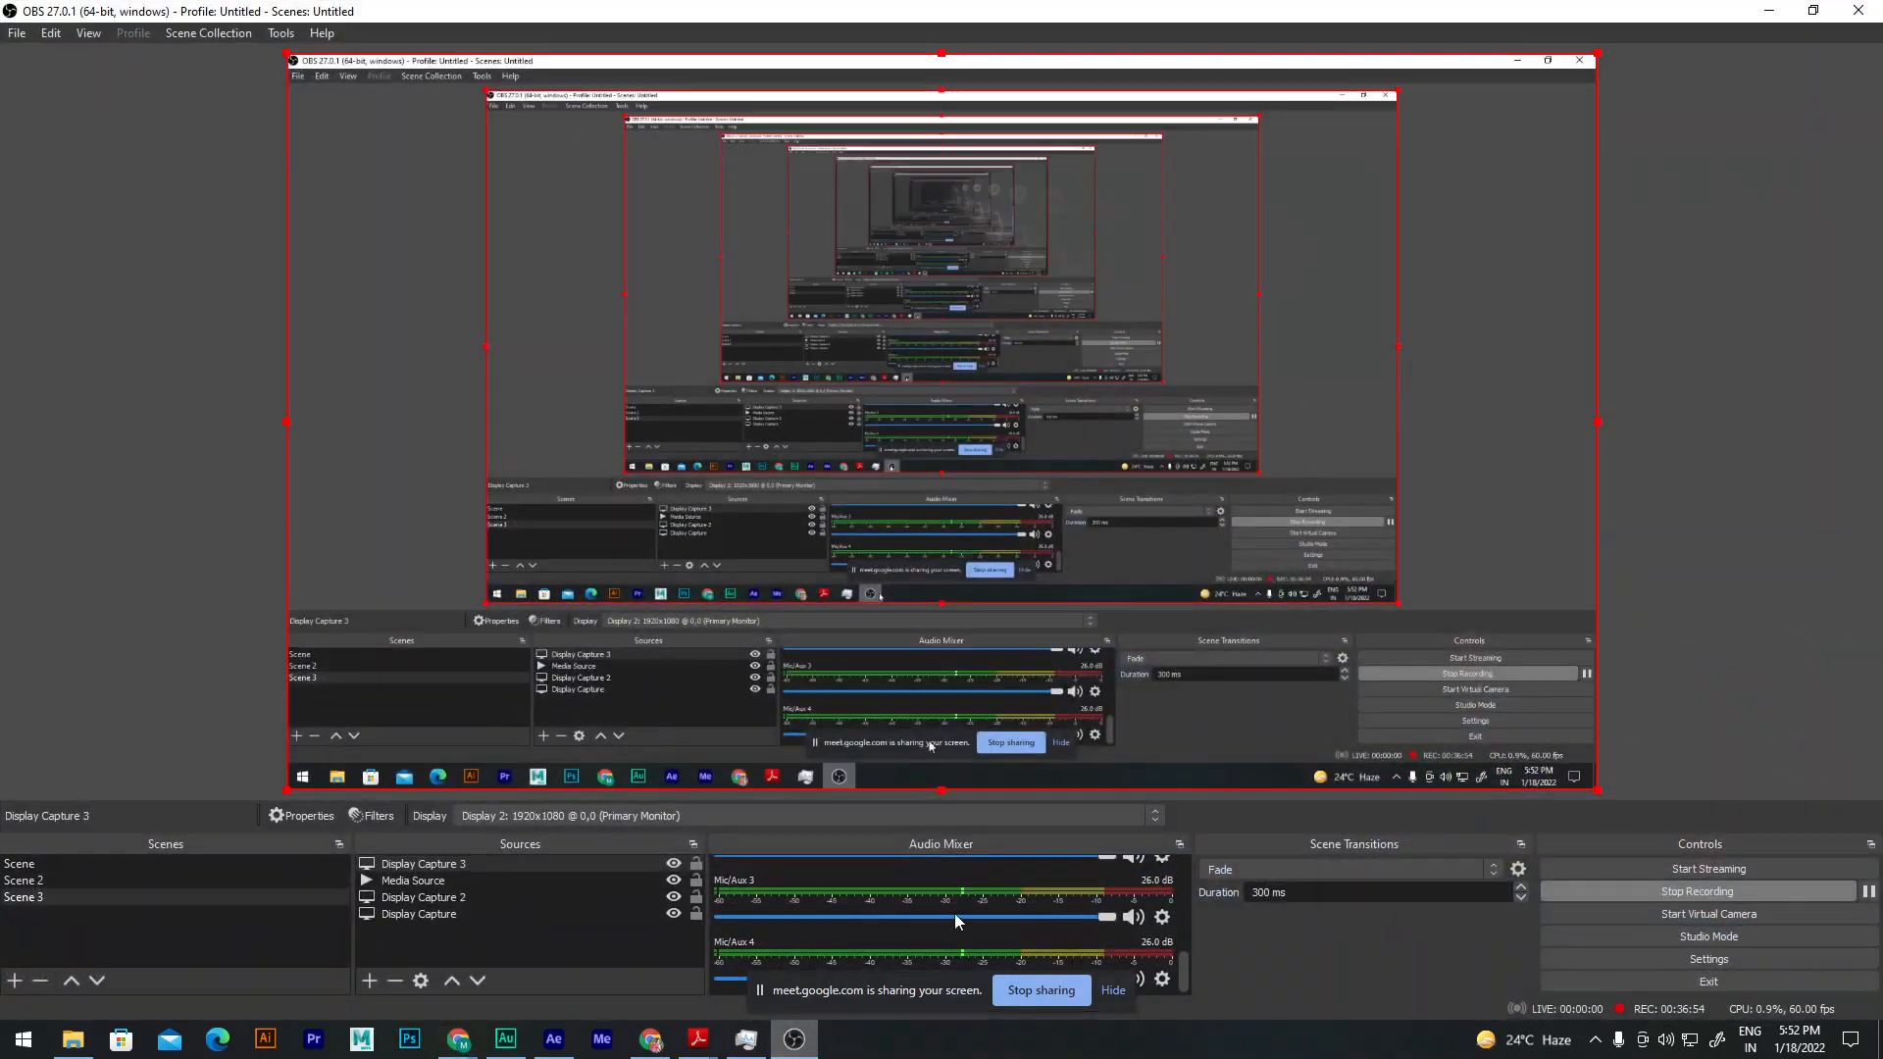